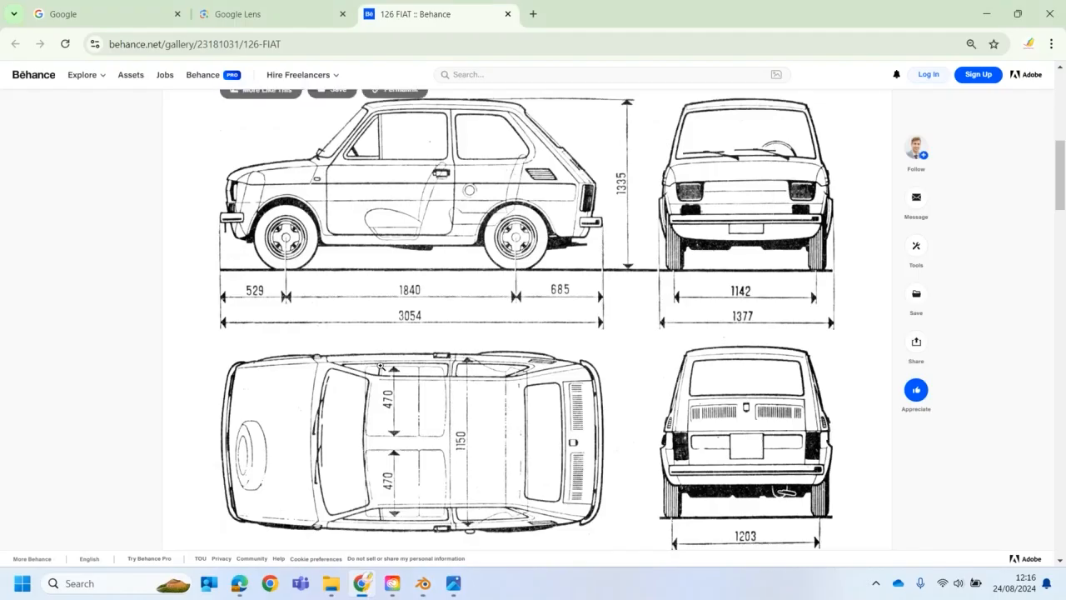
Examine the Fiat 126 blueprint's side, front, top and rear views and their dimensions.
scroll(374, 286, up, 2)
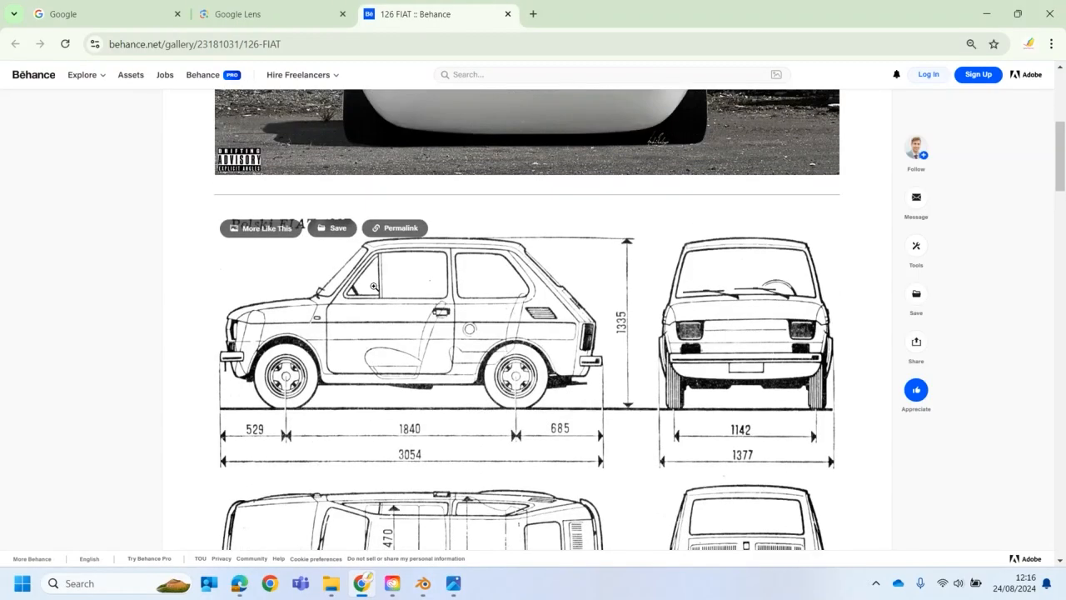
scroll(374, 285, down, 3)
scroll(374, 286, up, 2)
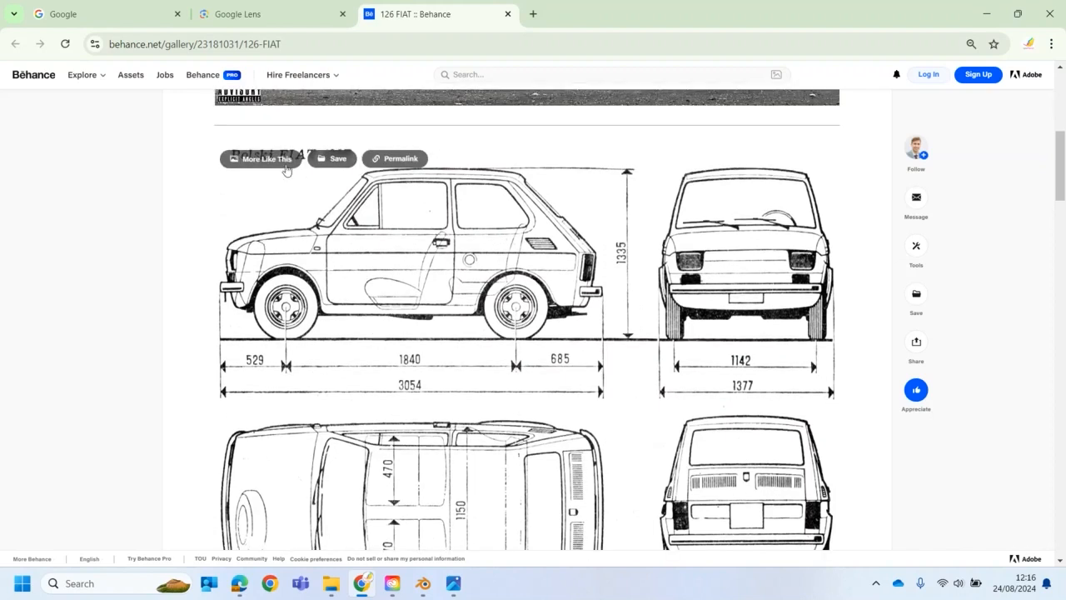
scroll(374, 246, down, 1)
scroll(374, 246, up, 1)
scroll(374, 245, down, 1)
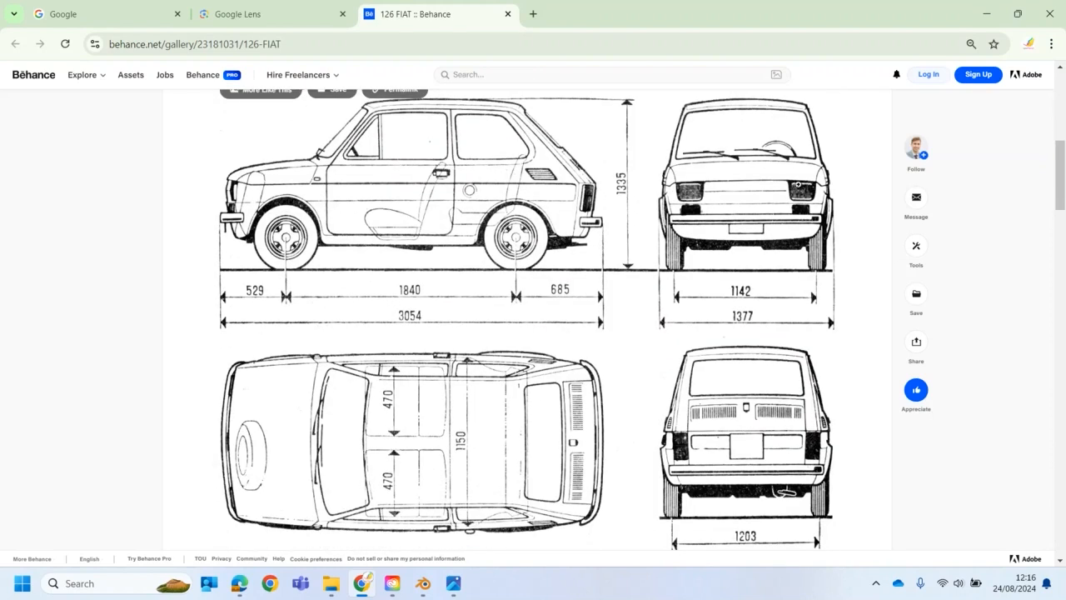
mouse_move(912, 154)
Switch to Blender, start a new General file without saving the LowPolyCar changes, and delete the default cube.
key(alt+Tab)
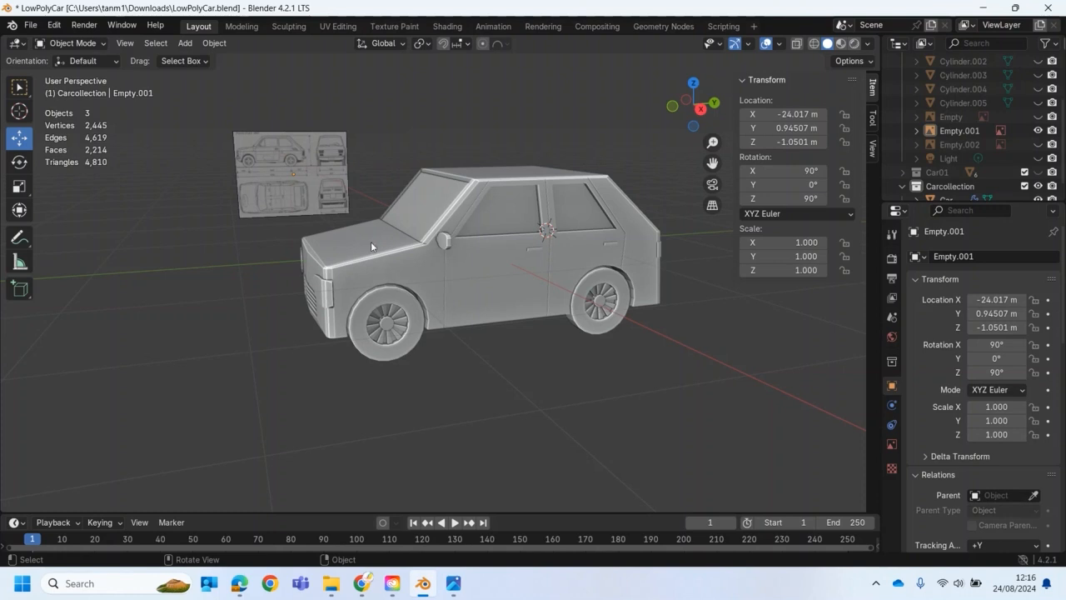
click(73, 44)
click(73, 43)
click(31, 26)
mouse_move(34, 40)
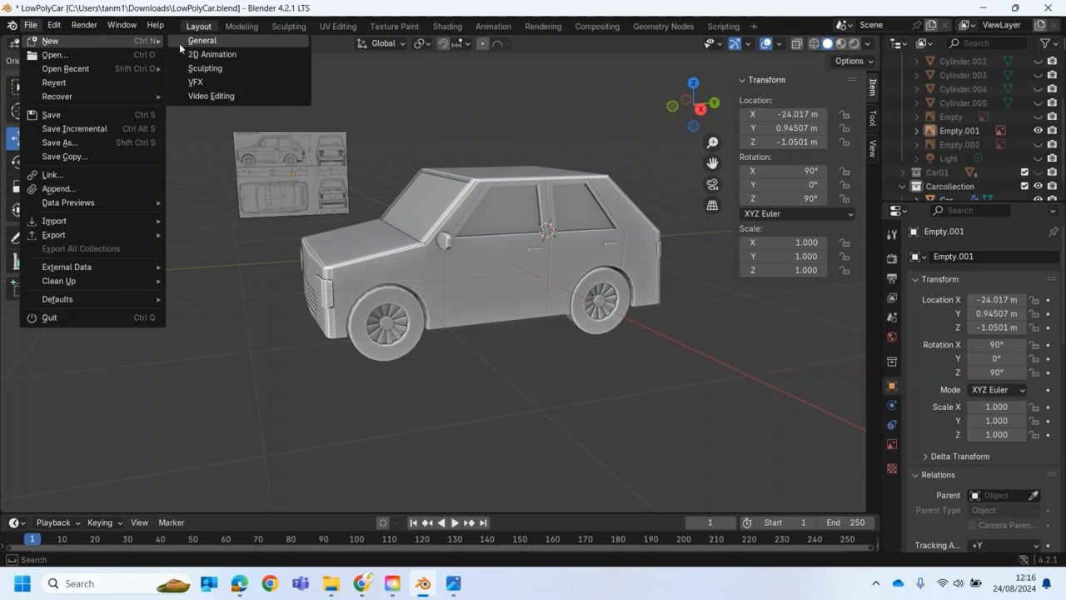
click(191, 44)
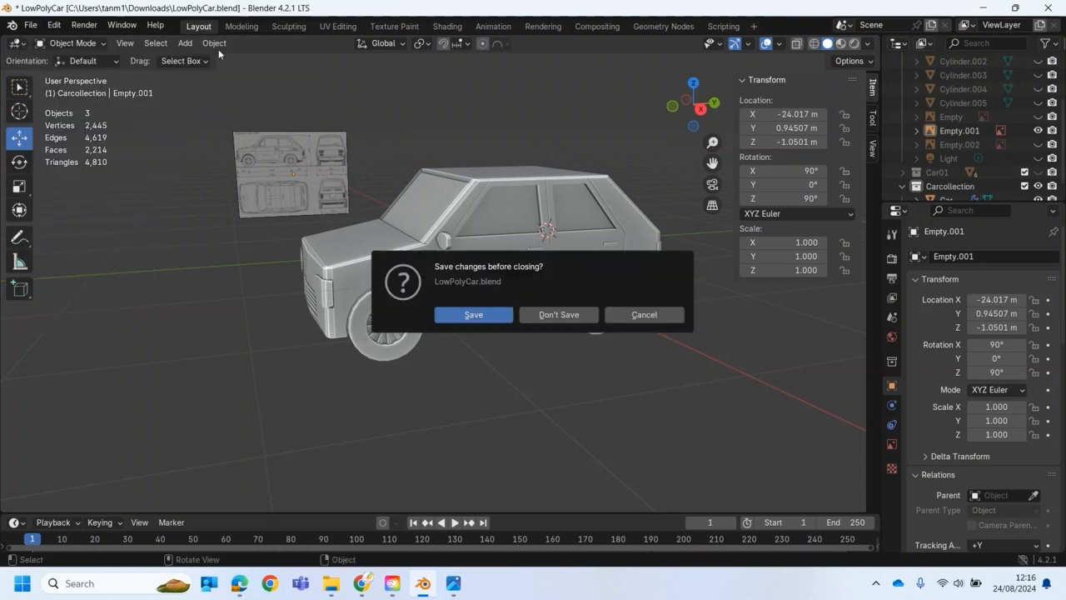
click(550, 316)
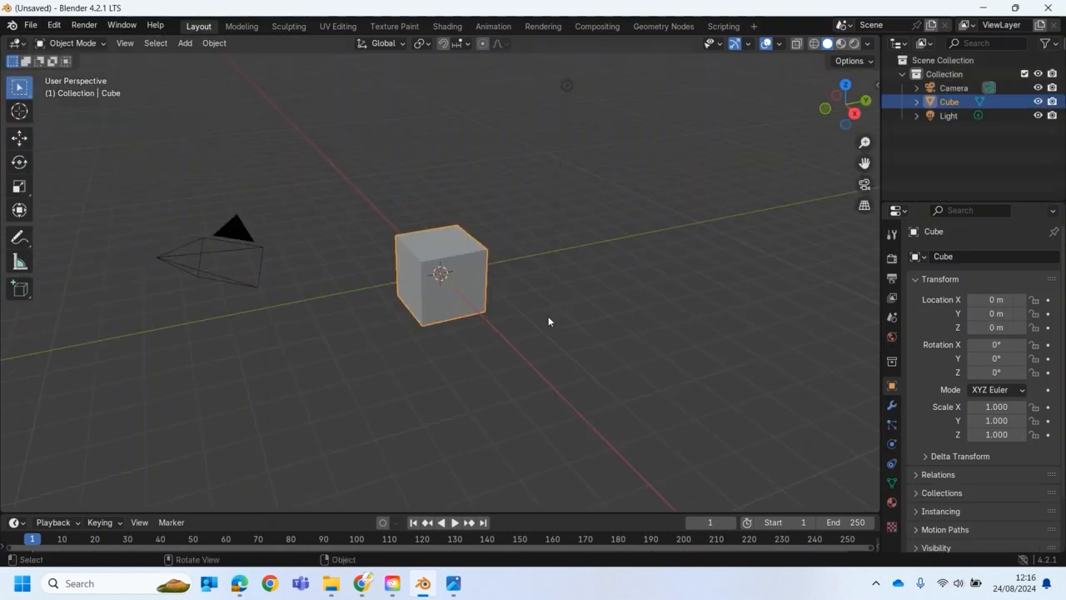
key(Delete)
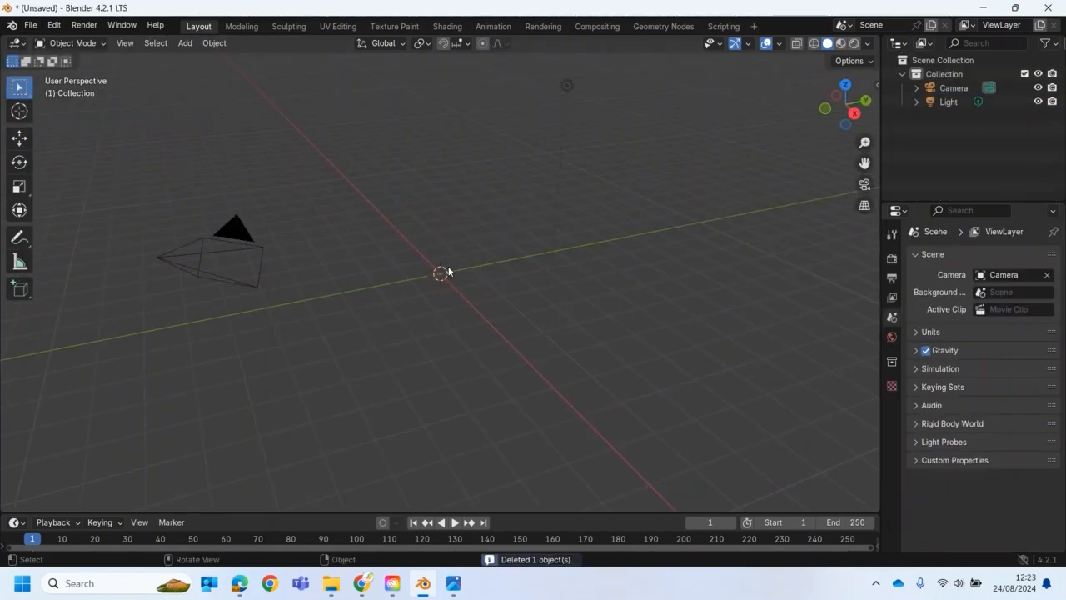
Add CarReference.jpeg from the IsoCity folder as a reference image in the front view.
middle_drag(311, 272, 327, 261)
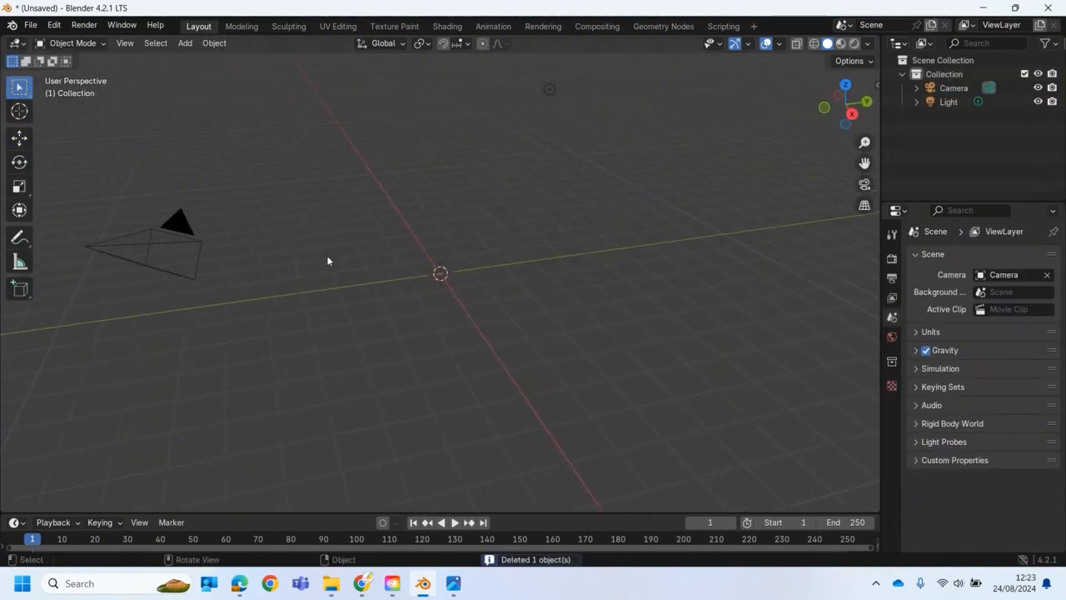
key(KP_1)
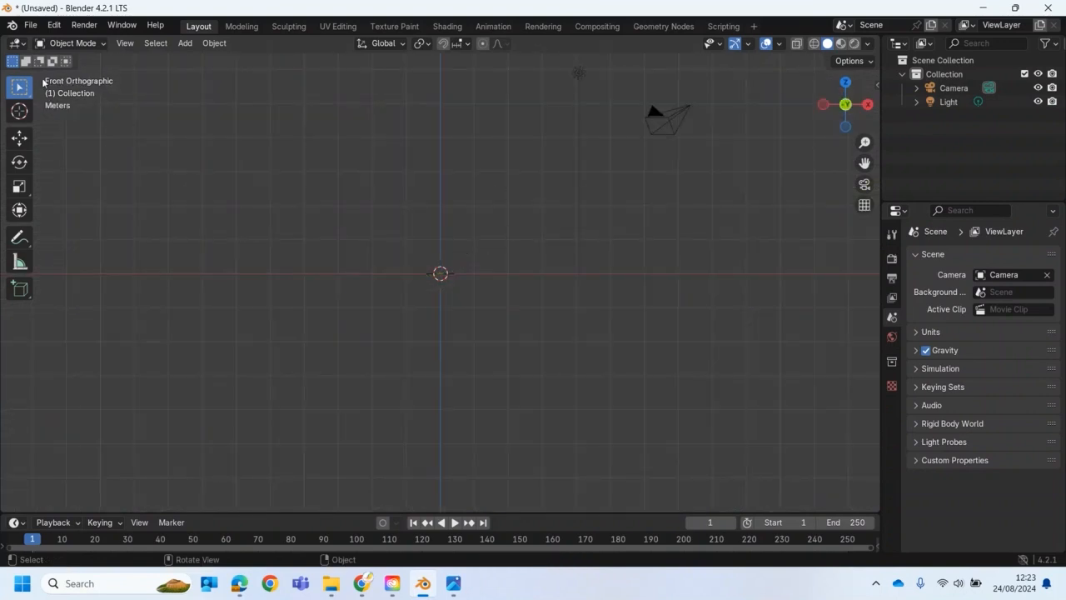
click(185, 43)
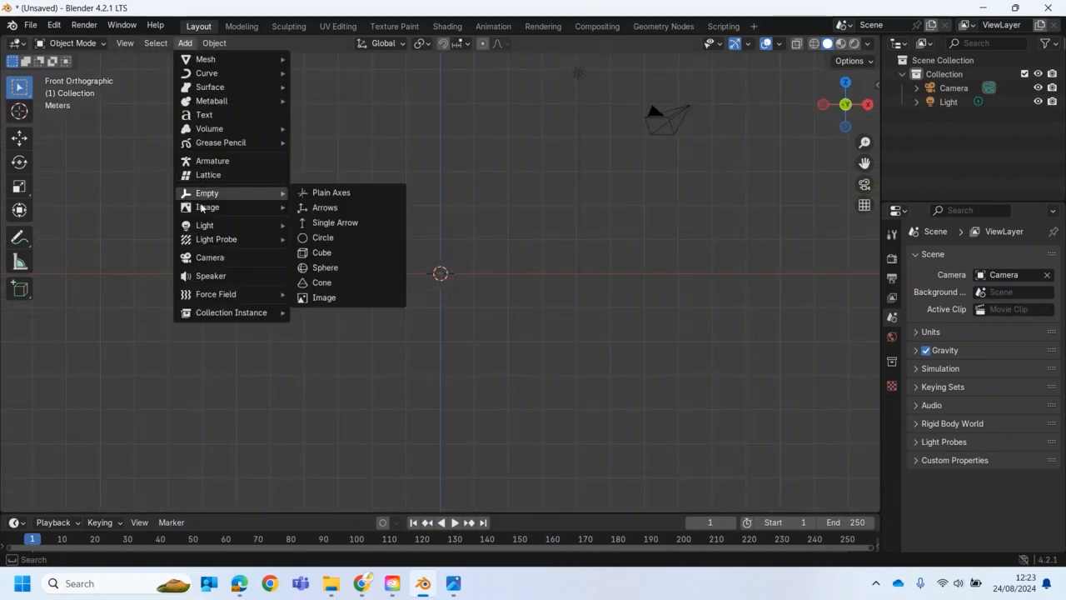
mouse_move(286, 209)
click(321, 208)
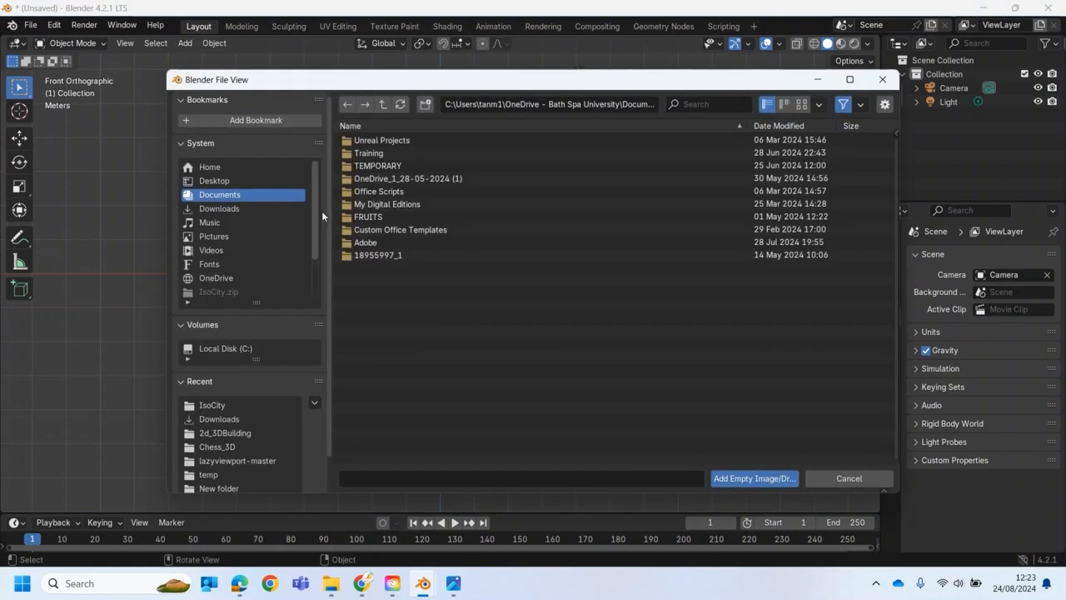
click(211, 405)
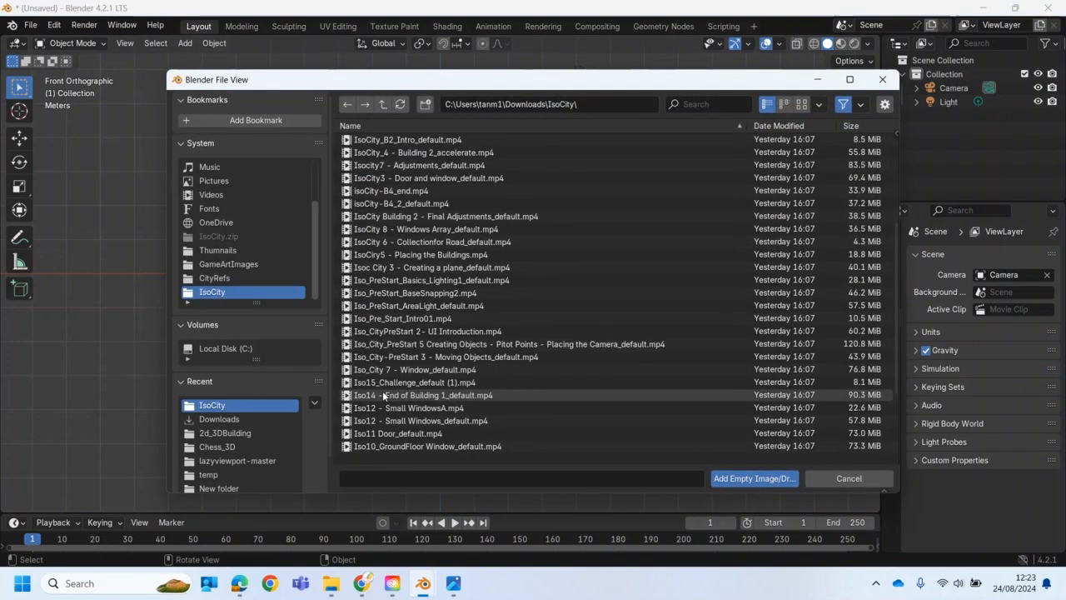
scroll(397, 417, down, 5)
click(388, 444)
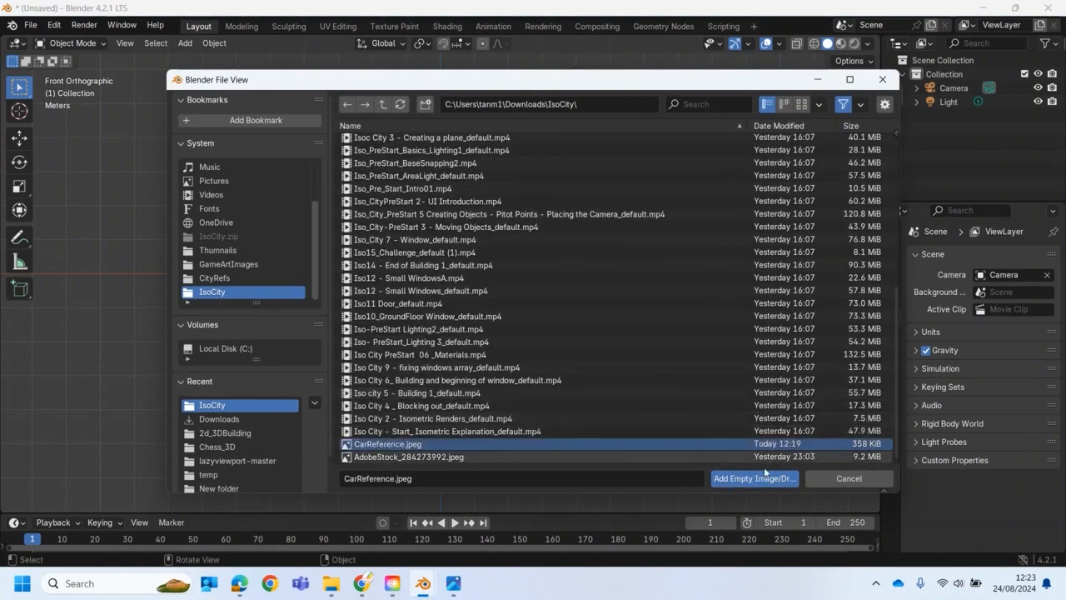
click(754, 478)
scroll(442, 261, up, 5)
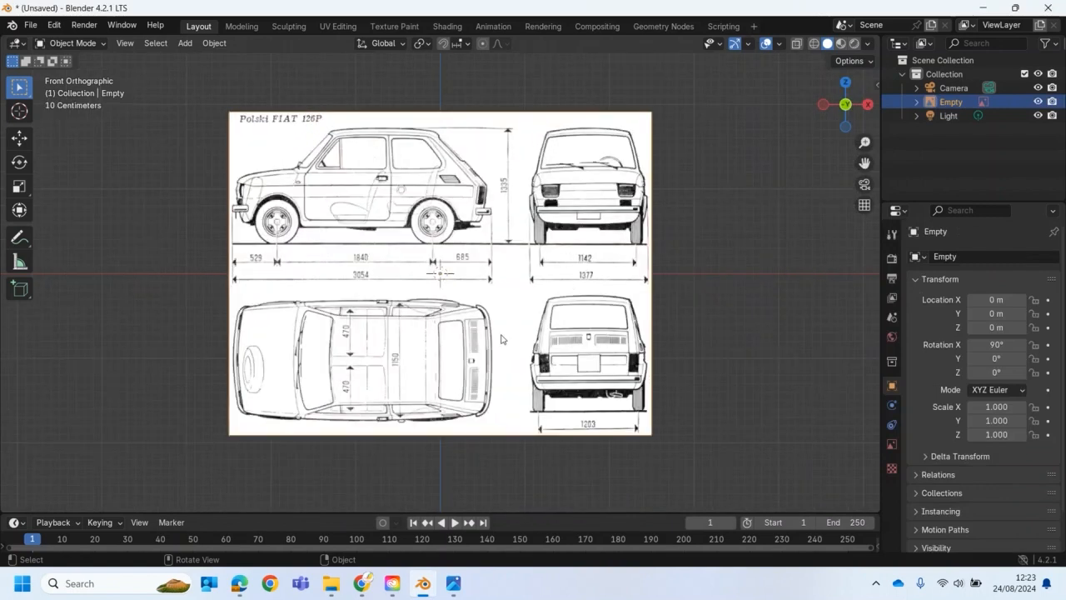
Enable opacity for the reference image and lower it to about 0.2.
click(892, 447)
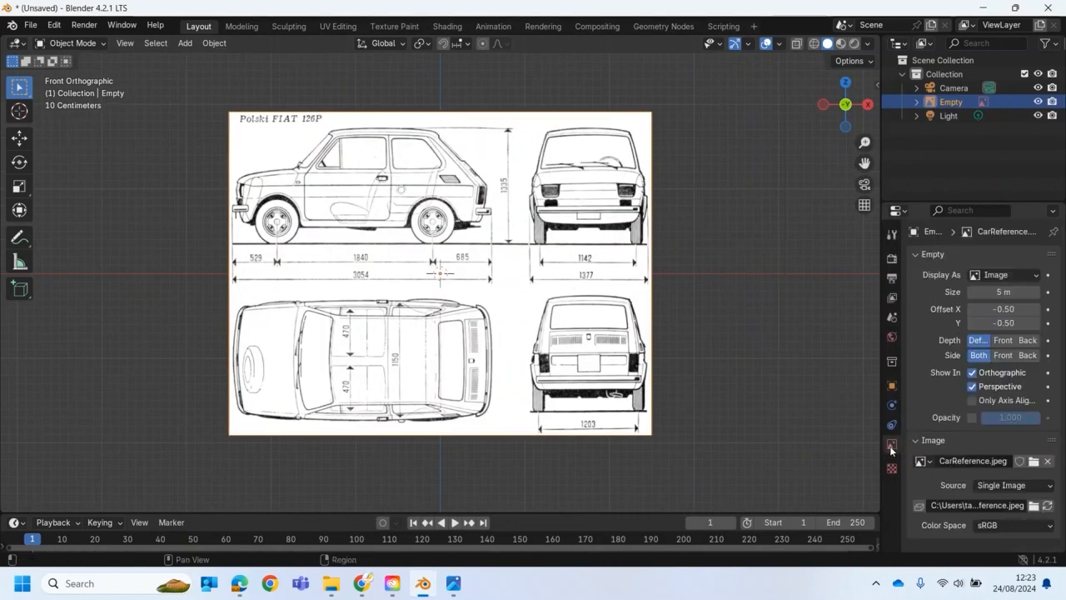
click(972, 417)
drag(999, 418, 122, 426)
Move the reference image back along the Y axis, well behind the world origin.
scroll(476, 296, down, 3)
middle_drag(476, 296, 429, 290)
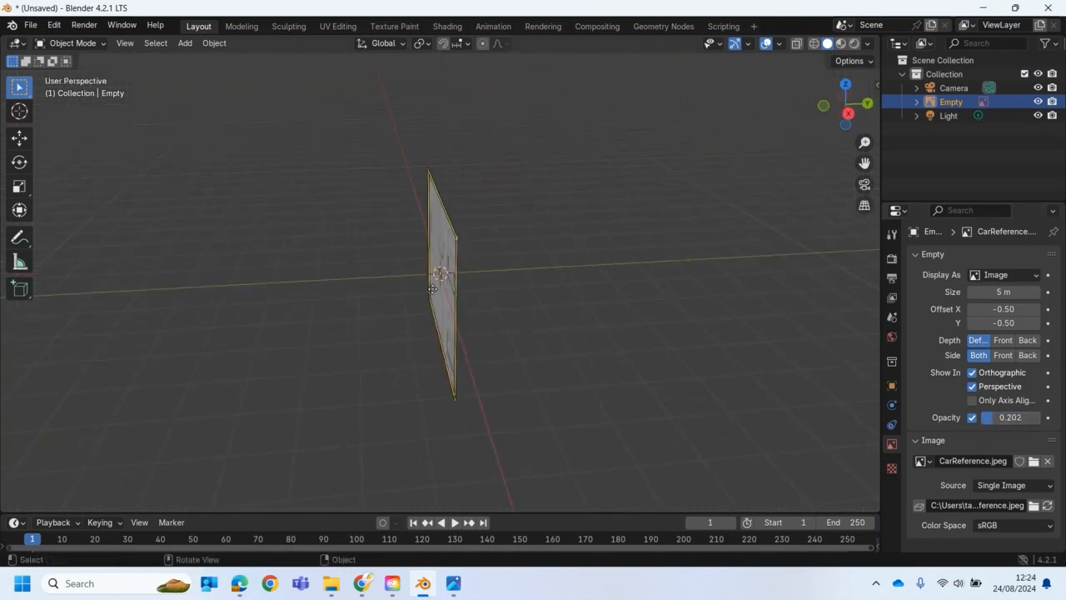
key(shift+space)
key(g)
drag(474, 284, 704, 264)
key(KP_1)
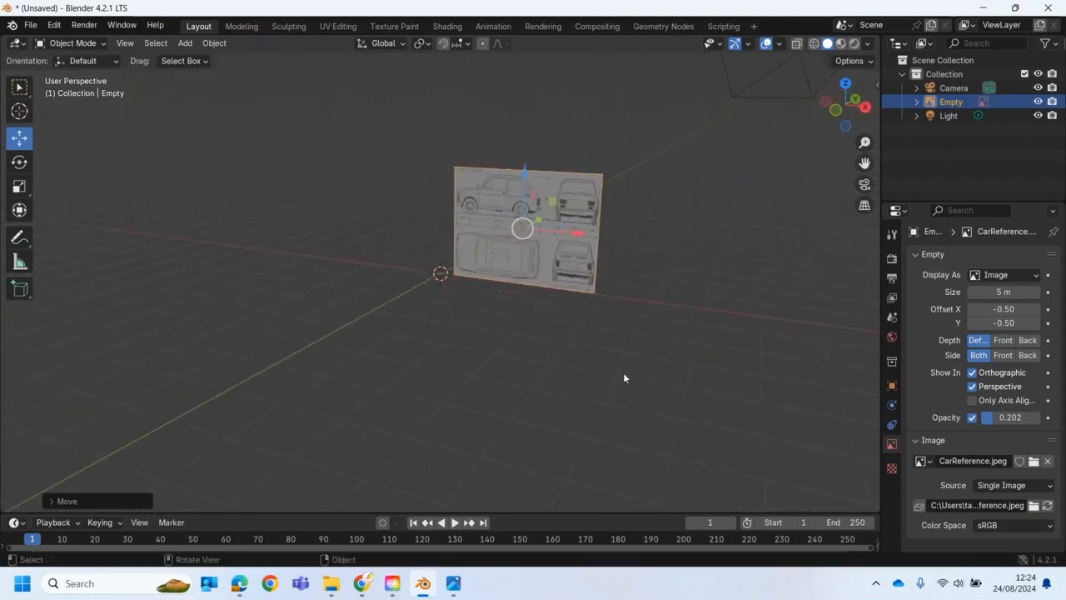
Move the reference image down and along X in front view so the side-view car is centred on the origin.
scroll(472, 390, up, 5)
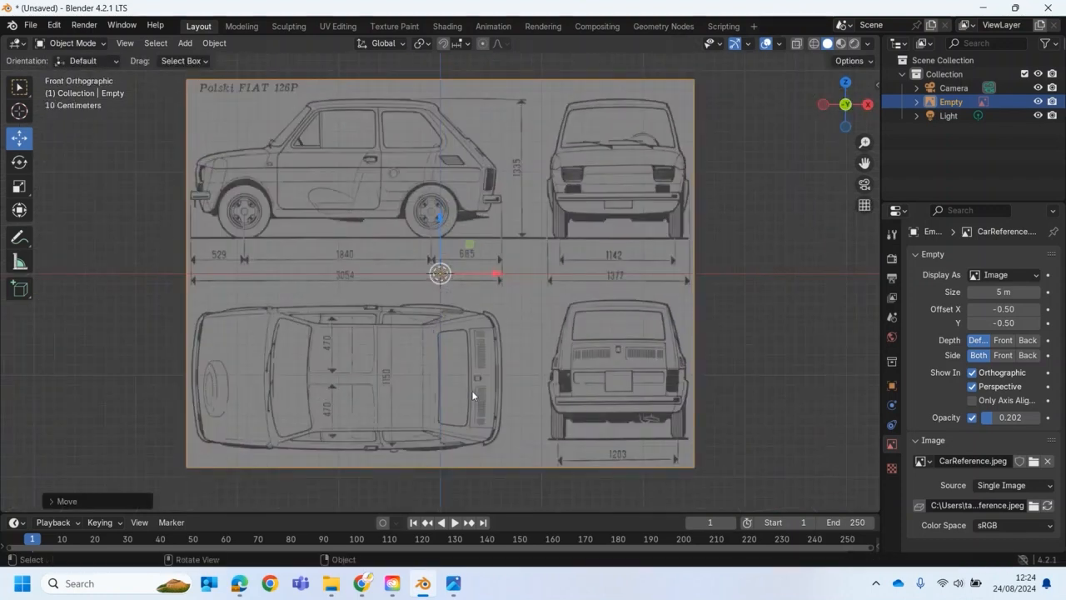
scroll(472, 389, down, 1)
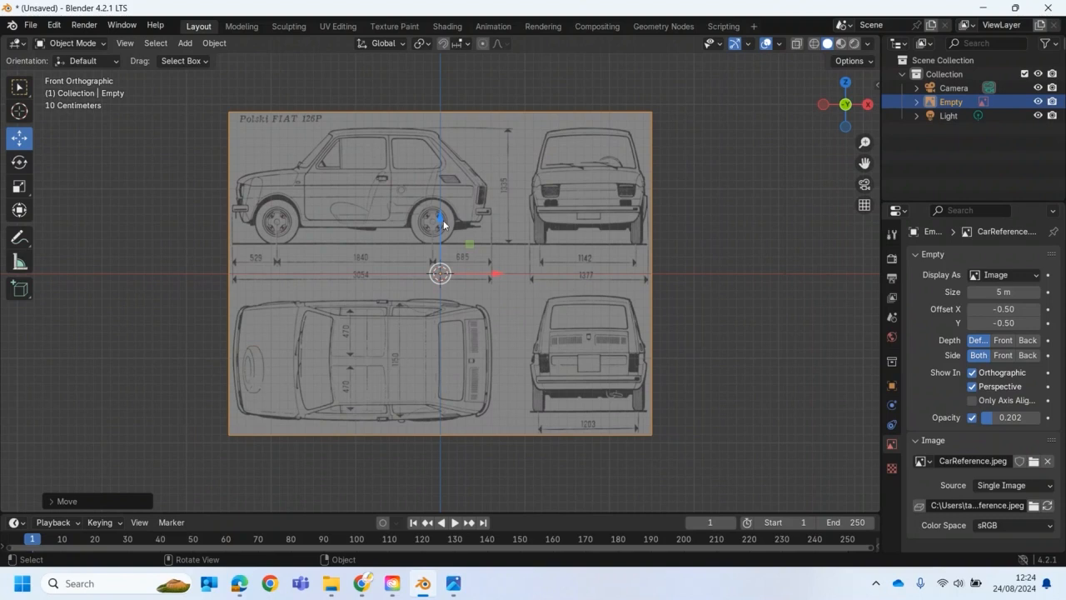
drag(443, 220, 443, 305)
drag(498, 360, 565, 374)
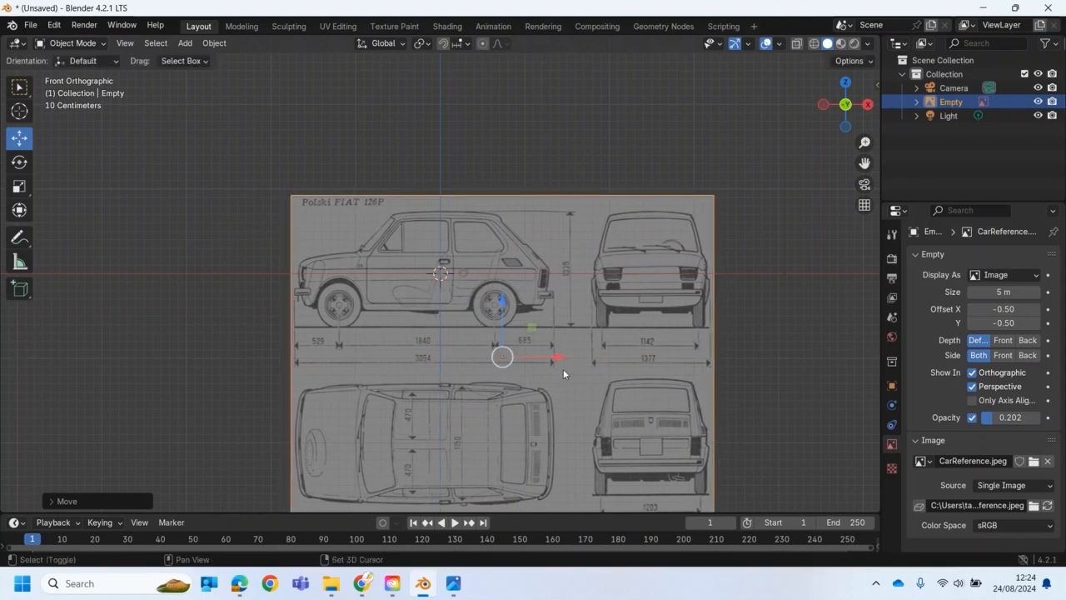
shift+middle_drag(569, 326, 521, 256)
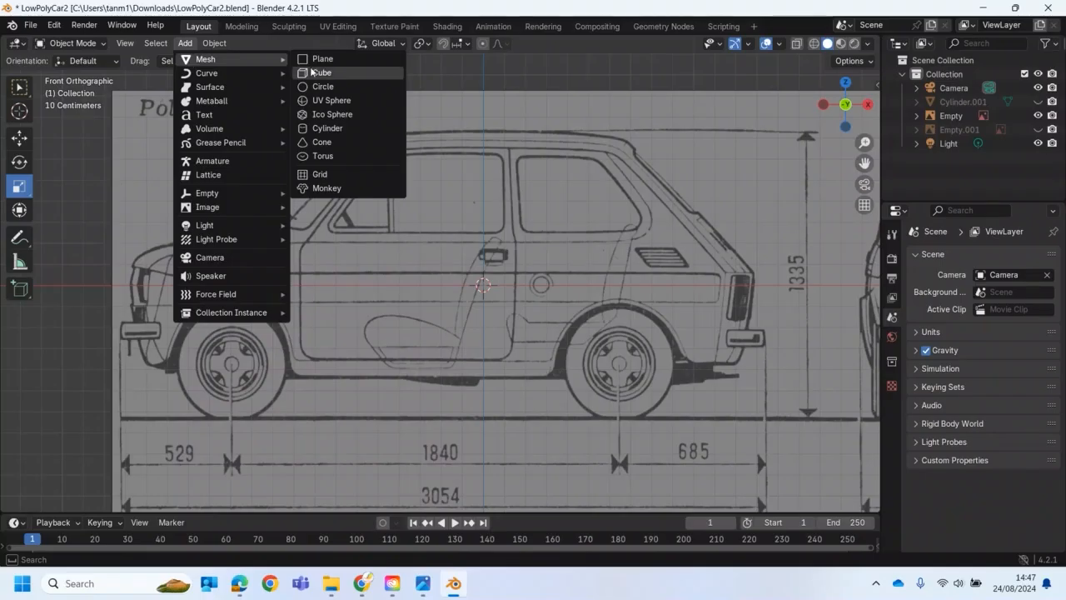
Add a cube, turn on X-ray display, and scale the cube down uniformly to the height of the lower door panel.
click(314, 73)
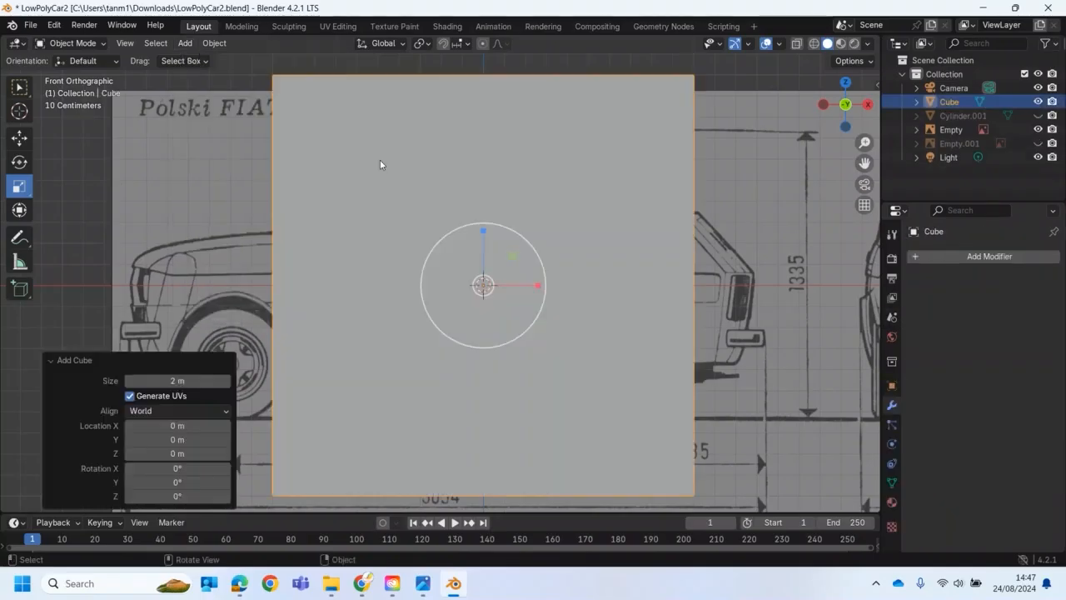
click(796, 44)
drag(530, 253, 462, 289)
Move the cube over the lower door panel of the side-view car.
key(shift+space)
key(g)
drag(405, 228, 406, 248)
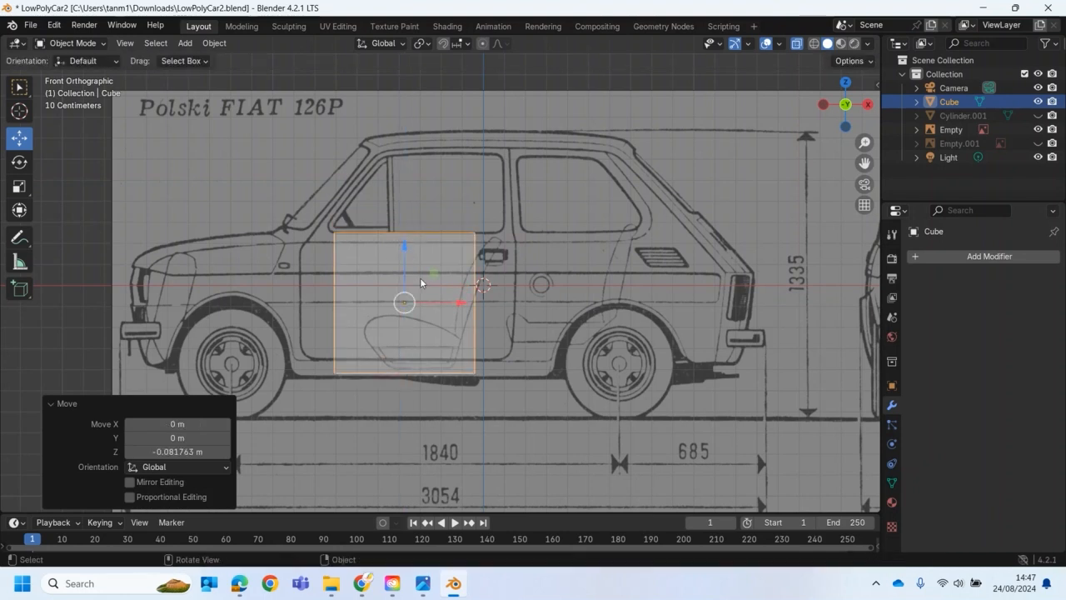
Scale the cube along X to the door's full width and shift it about 0.013 m in X to align with the door edges.
key(shift+space)
key(s)
mouse_move(460, 303)
mouse_down()
mouse_move(490, 311)
mouse_move(473, 306)
mouse_up()
key(shift+space)
key(g)
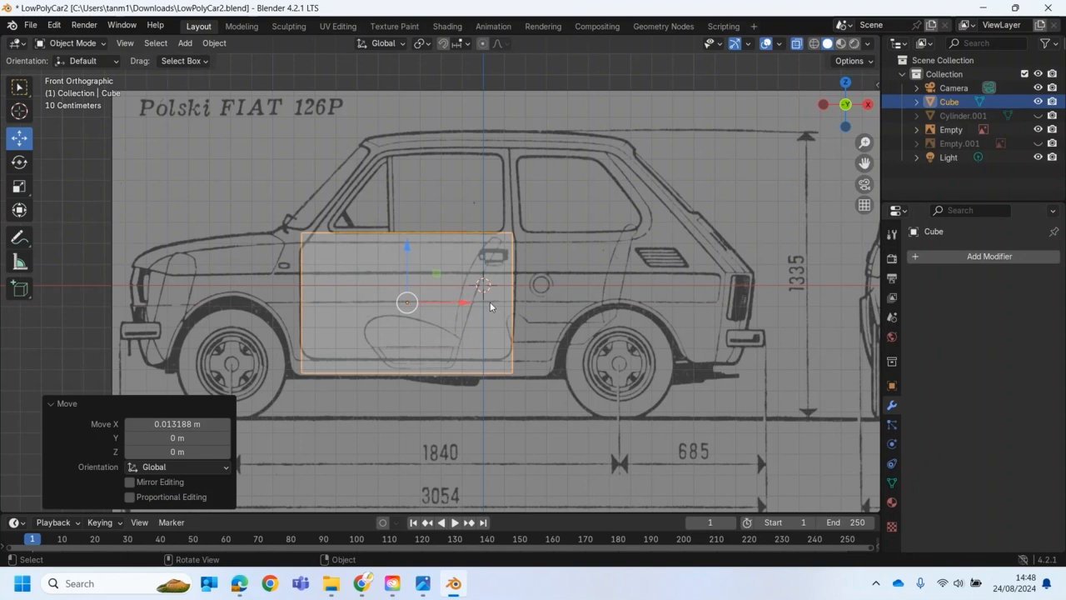
Widen the cube along the Y axis by a factor of about 1.5.
middle_drag(491, 307, 504, 325)
middle_drag(402, 357, 309, 374)
key(shift+space)
key(s)
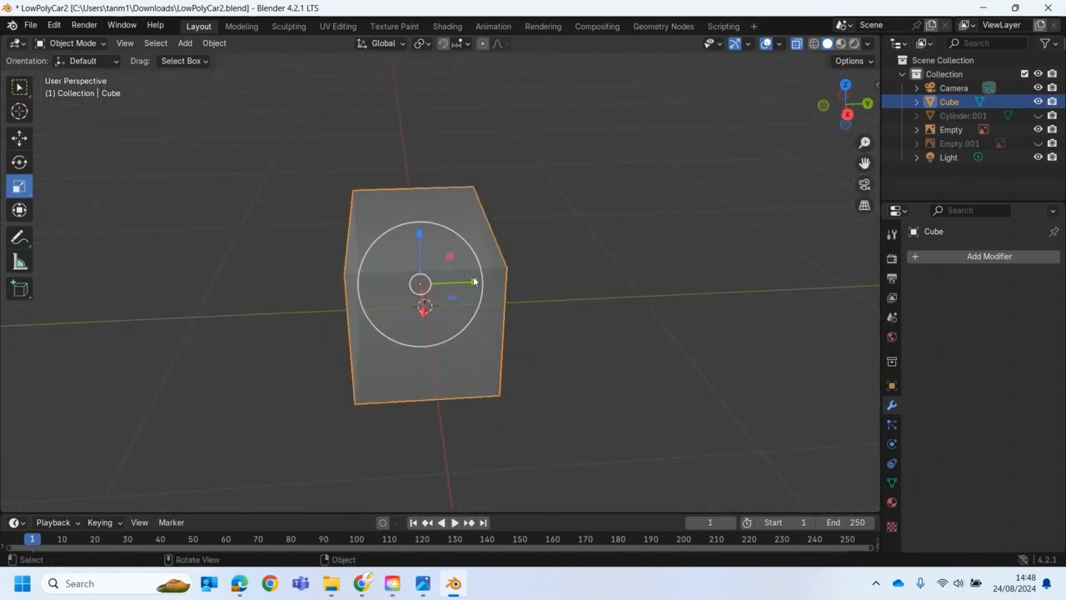
drag(474, 284, 505, 278)
middle_drag(479, 316, 537, 318)
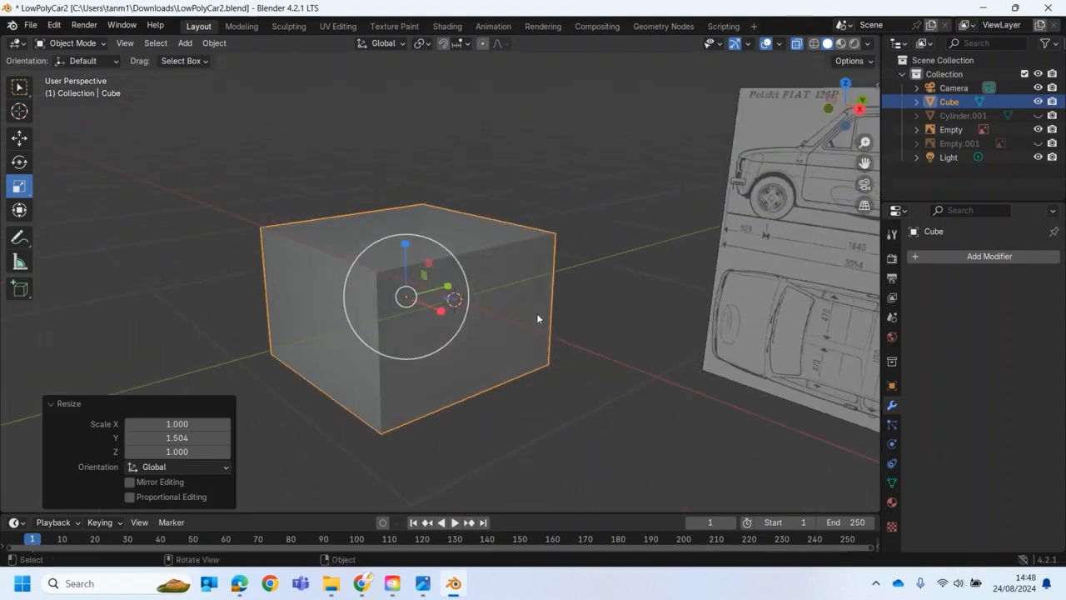
Enter Edit Mode on the cube and make Select Box the active tool instead of Loop Cut.
key(Tab)
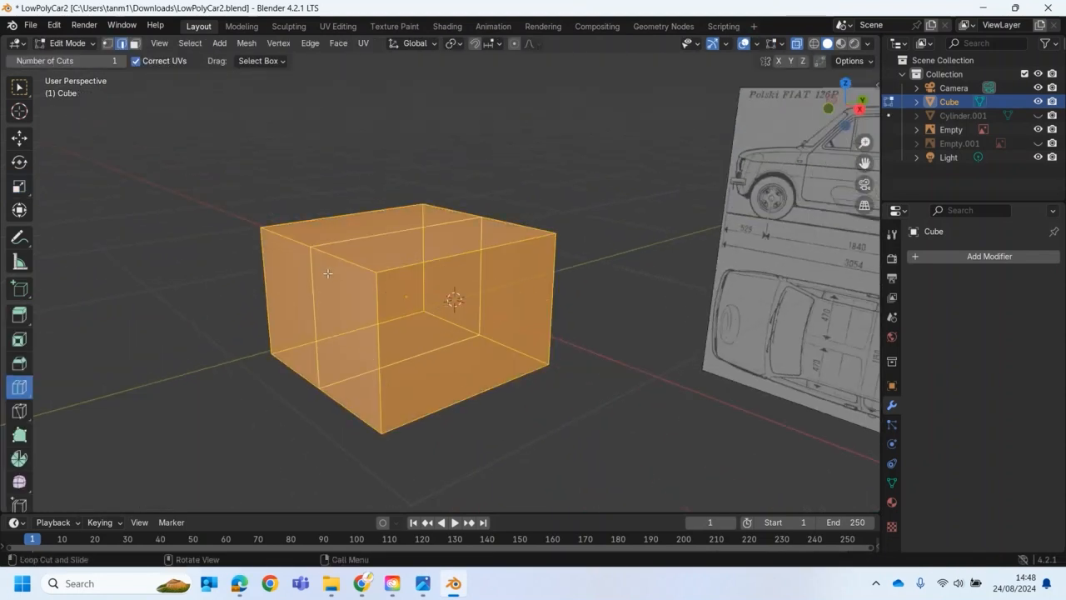
click(19, 86)
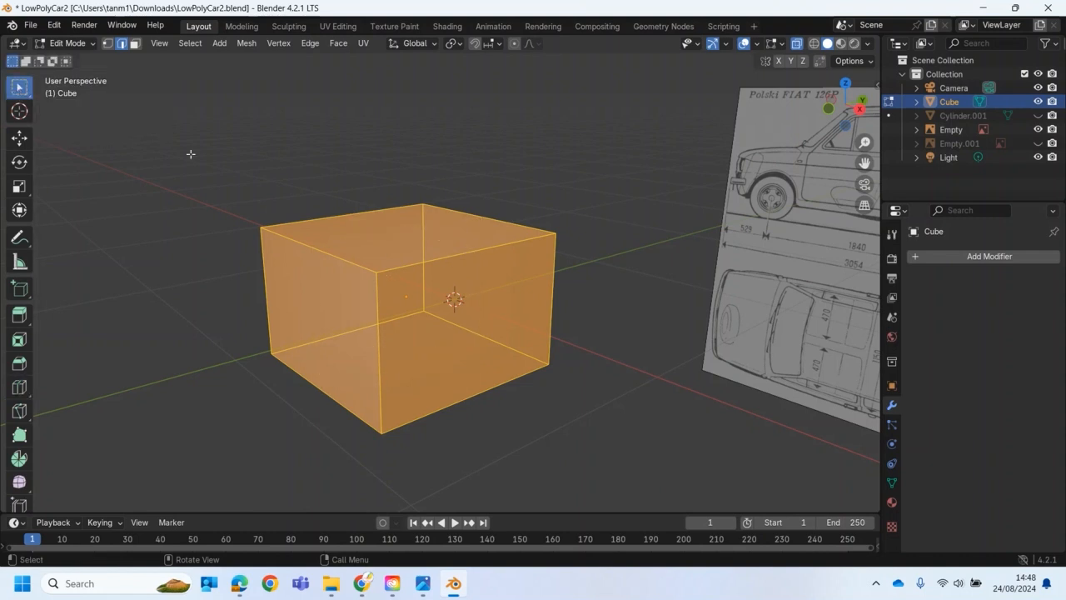
click(19, 386)
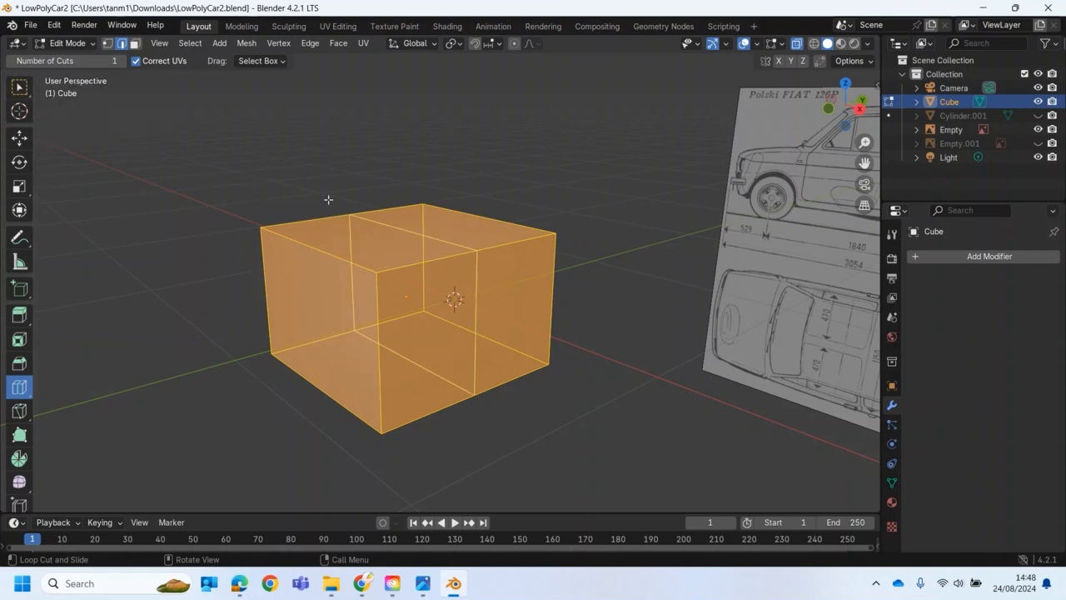
key(w)
Extrude the cube's end face facing the car's rear by about 1.06 m, reaching the rear of the side-view car.
middle_drag(56, 123, 302, 259)
key(KP_1)
middle_drag(540, 318, 502, 325)
click(501, 300)
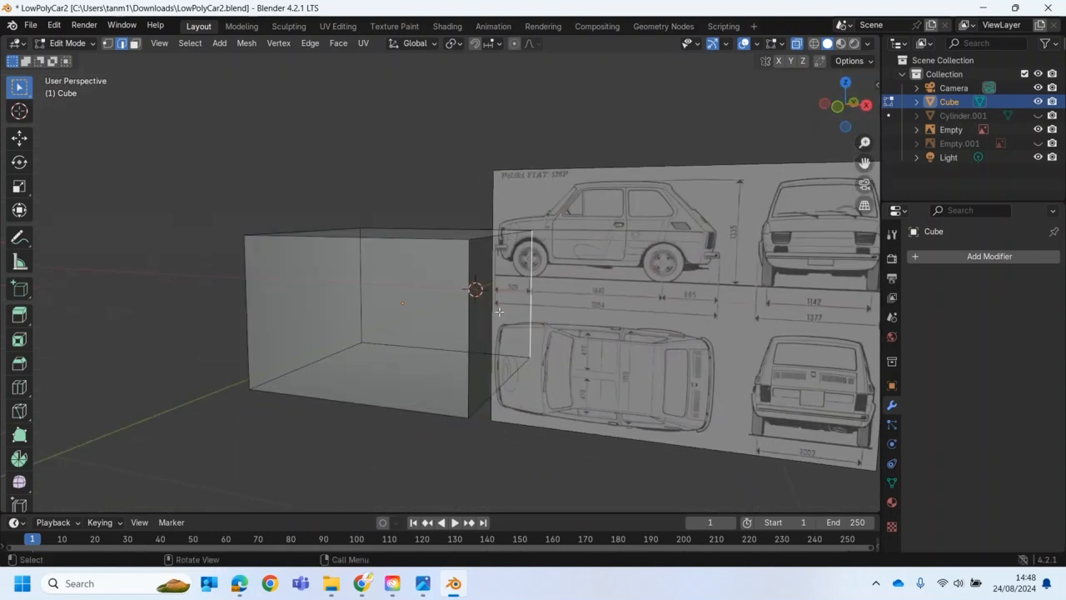
click(134, 43)
click(505, 308)
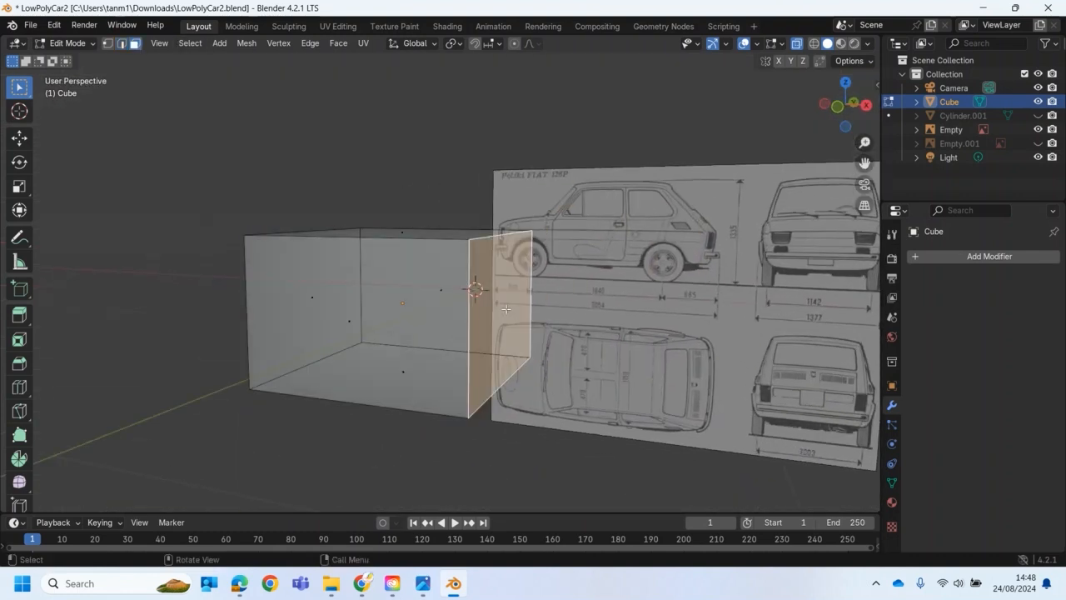
key(KP_1)
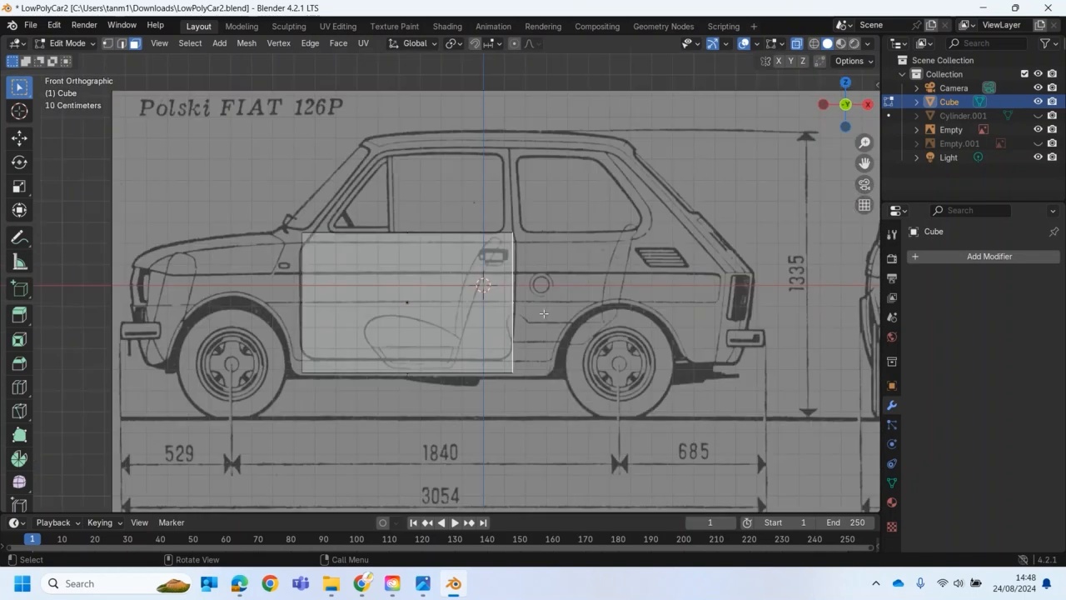
key(e)
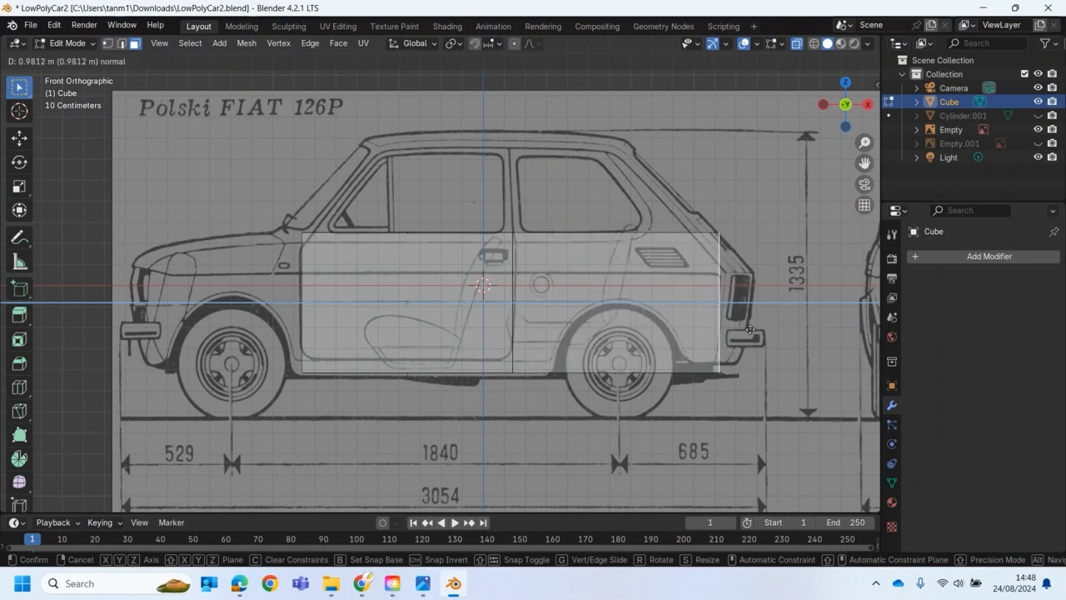
click(745, 338)
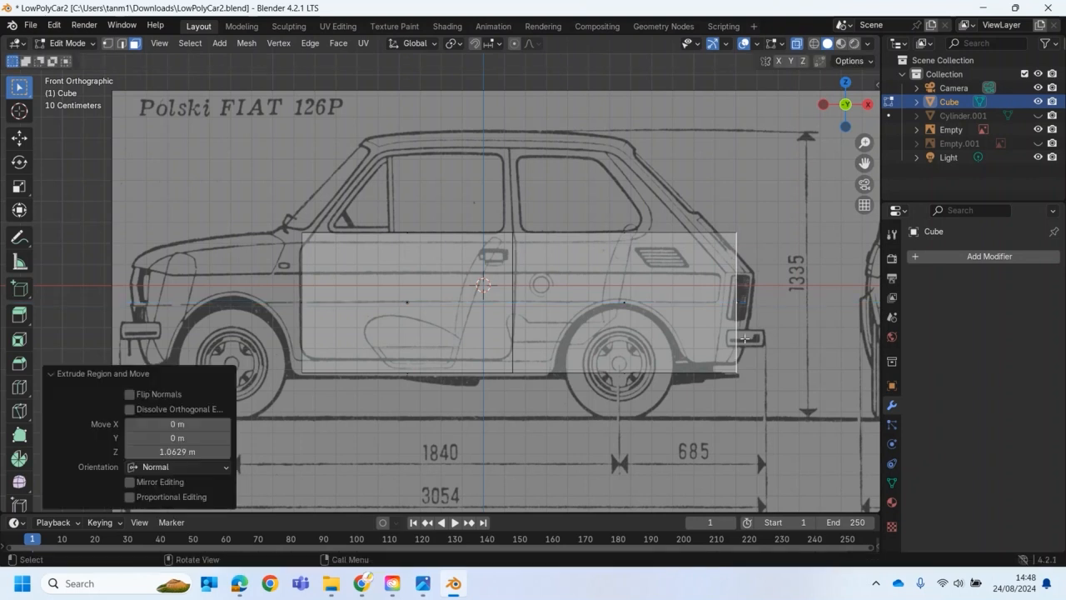
Extrude the body's front end face by about 0.80 m to reach the front of the side-view car.
middle_drag(274, 324, 321, 325)
click(316, 319)
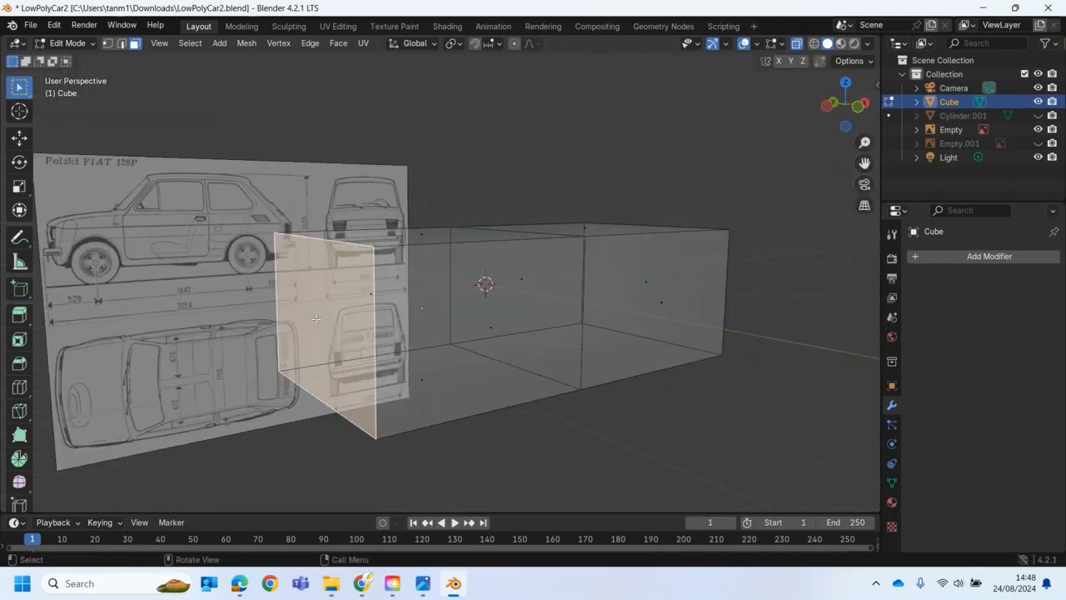
key(KP_1)
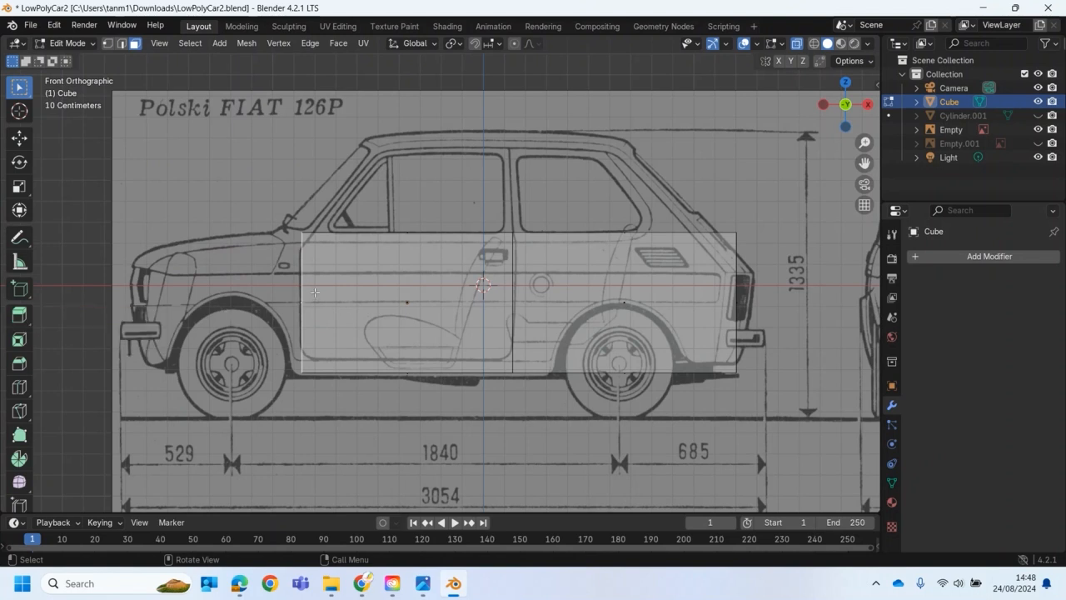
key(e)
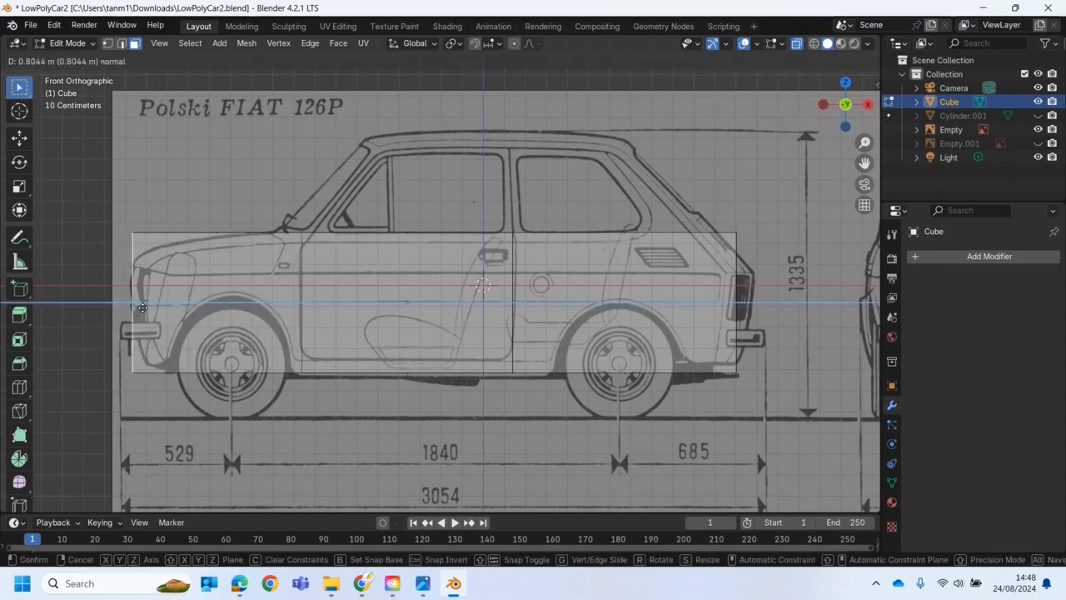
click(234, 321)
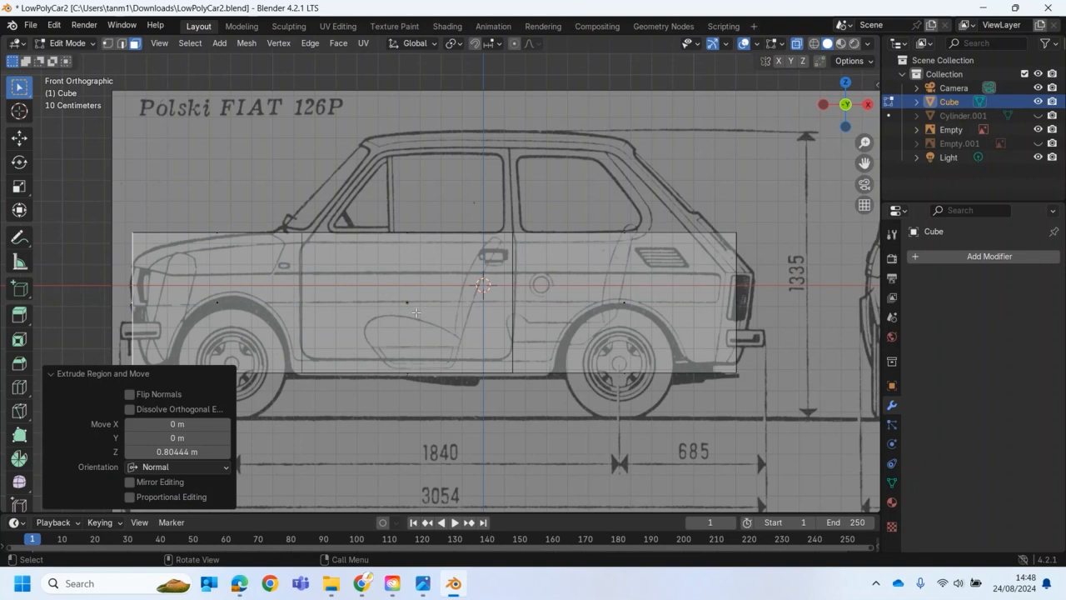
Extrude the top faces of the middle and rear sections about 0.48 m up along Z to the roof height.
middle_drag(418, 312, 400, 247)
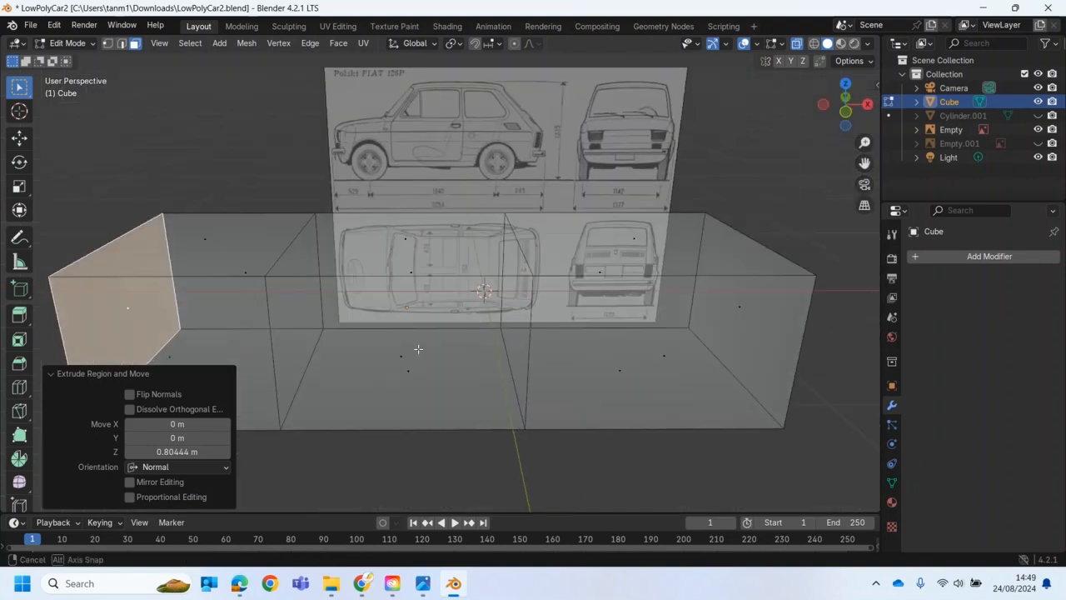
click(404, 239)
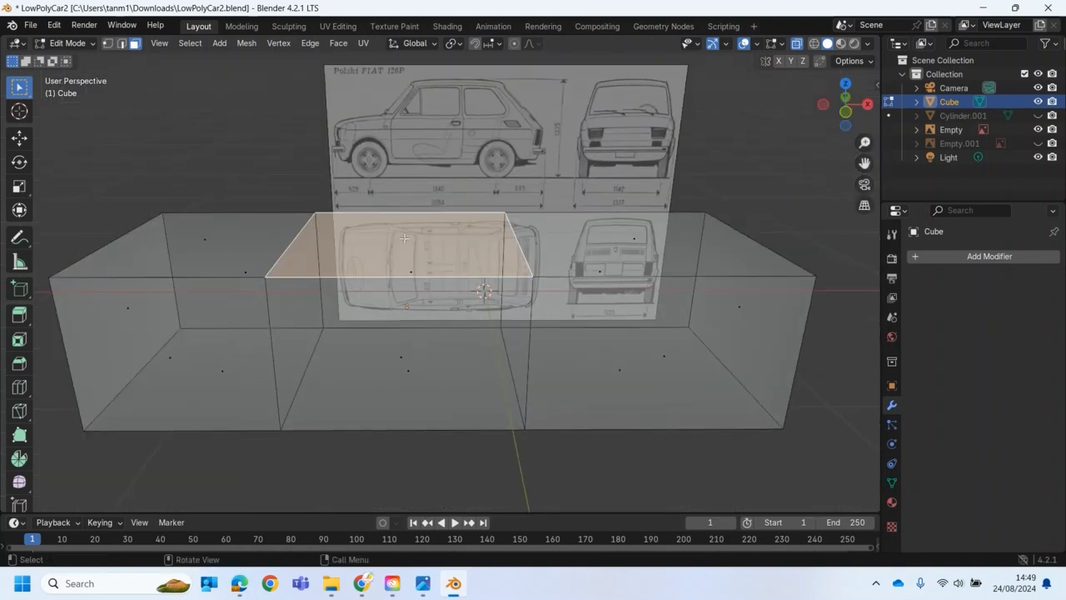
shift+click(638, 238)
key(KP_1)
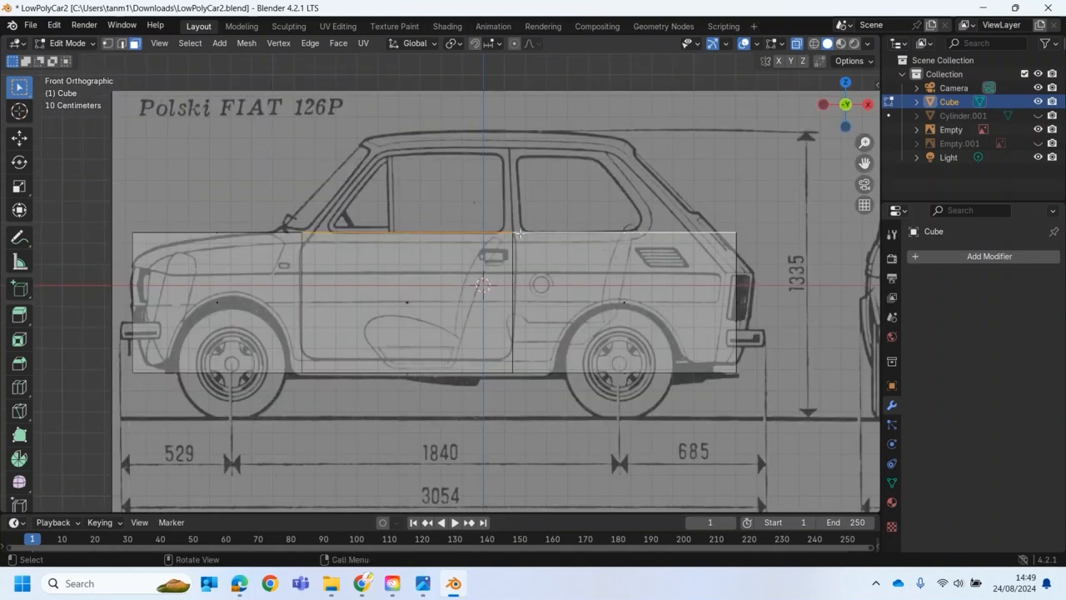
key(e)
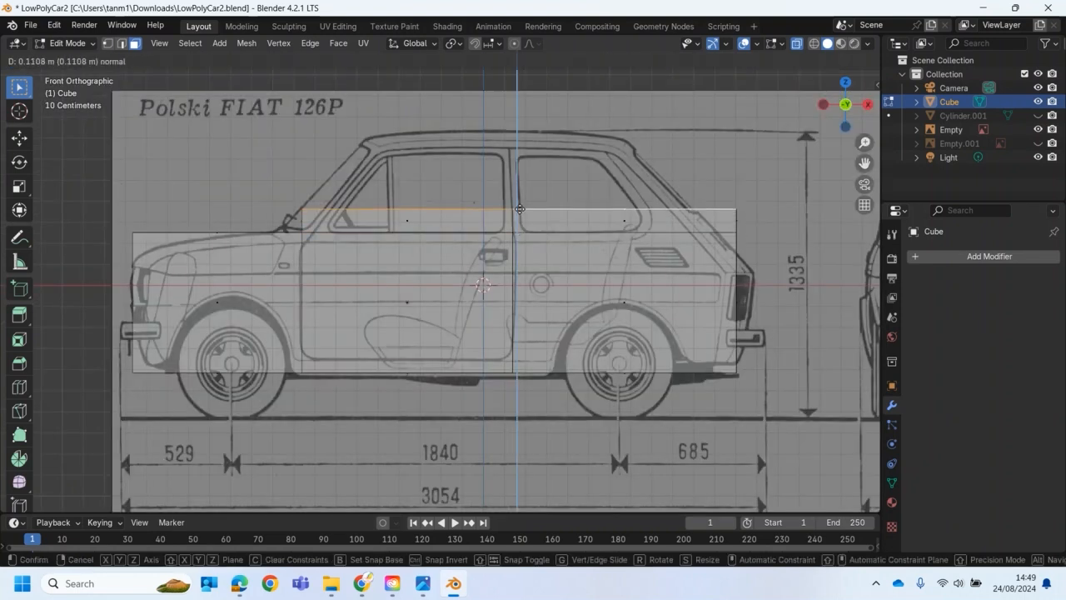
key(z)
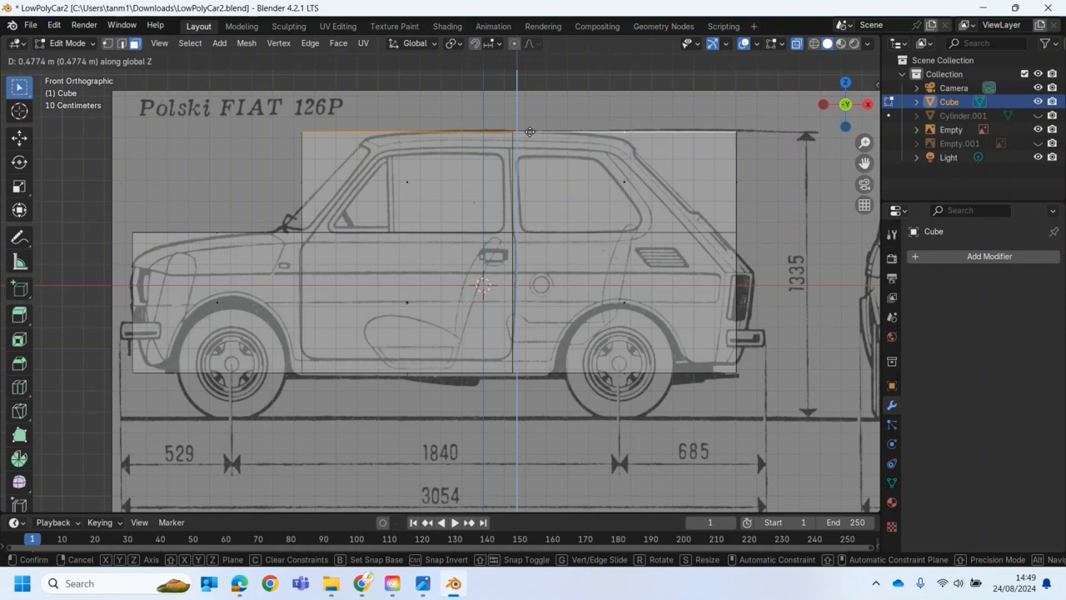
click(530, 132)
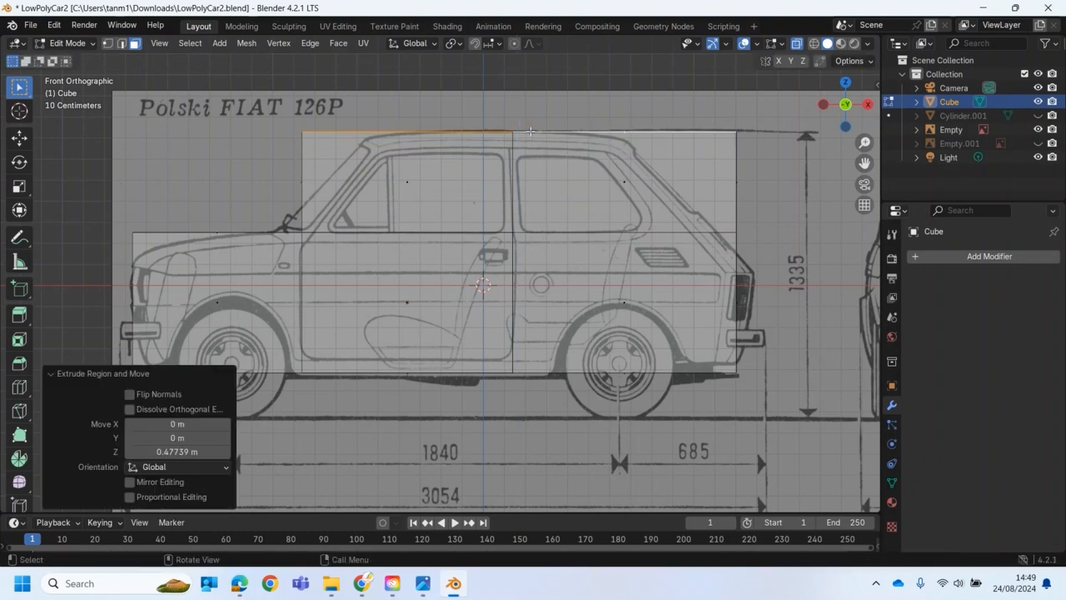
Switch to vertex selection and move the roof's front corner vertices back along X to the top of the windshield.
click(107, 44)
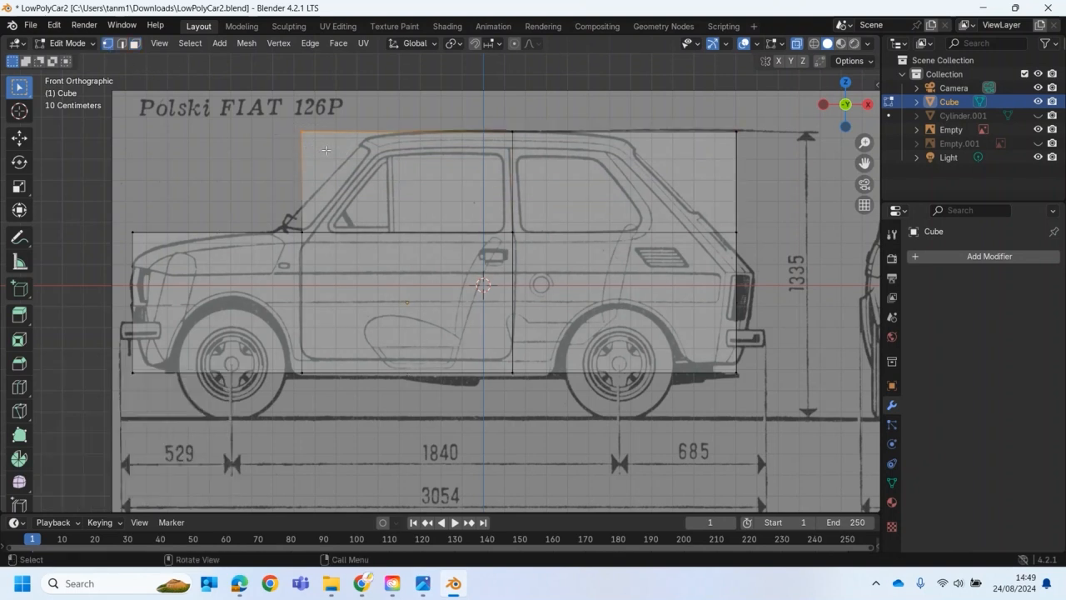
key(shift+space)
key(g)
drag(348, 125, 434, 144)
Move the windshield-base vertices about 0.12 m and the bottom vertices beneath them about 0.034 m along X toward the car's front.
click(302, 232)
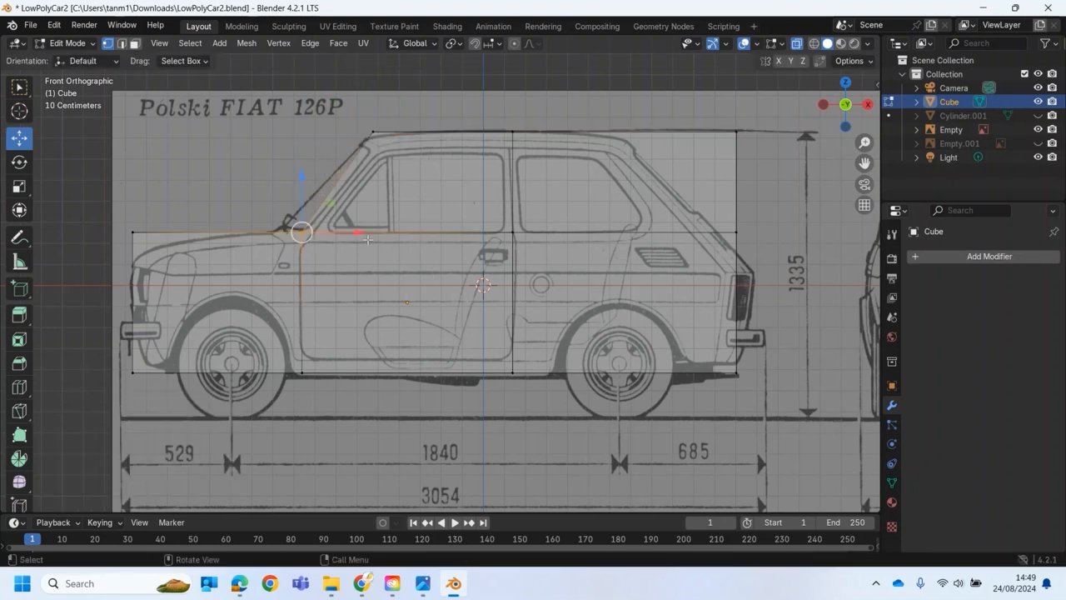
drag(366, 231, 339, 233)
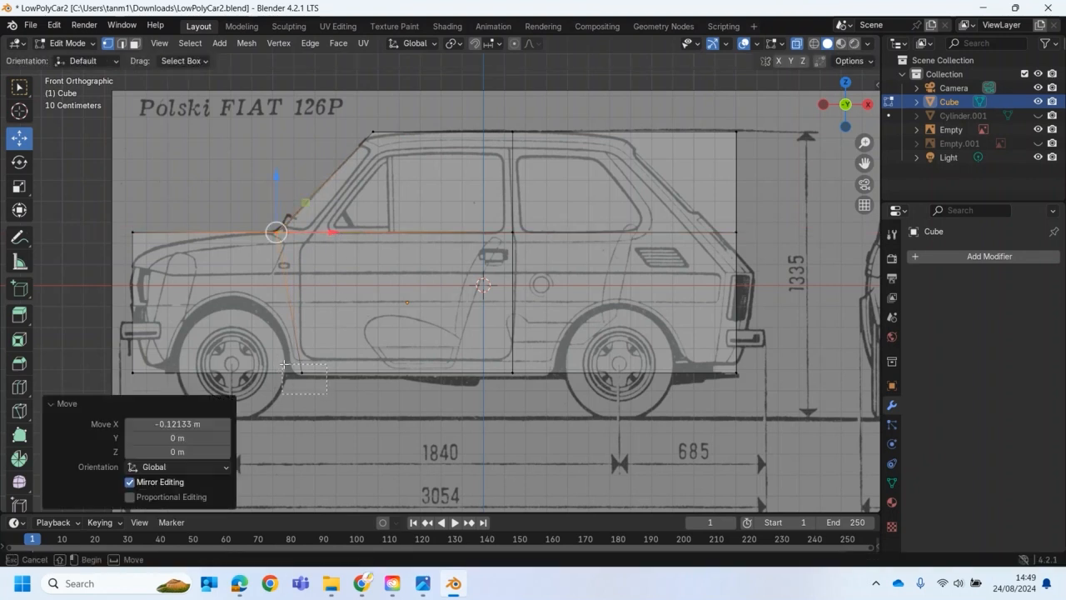
click(301, 373)
drag(360, 374, 353, 374)
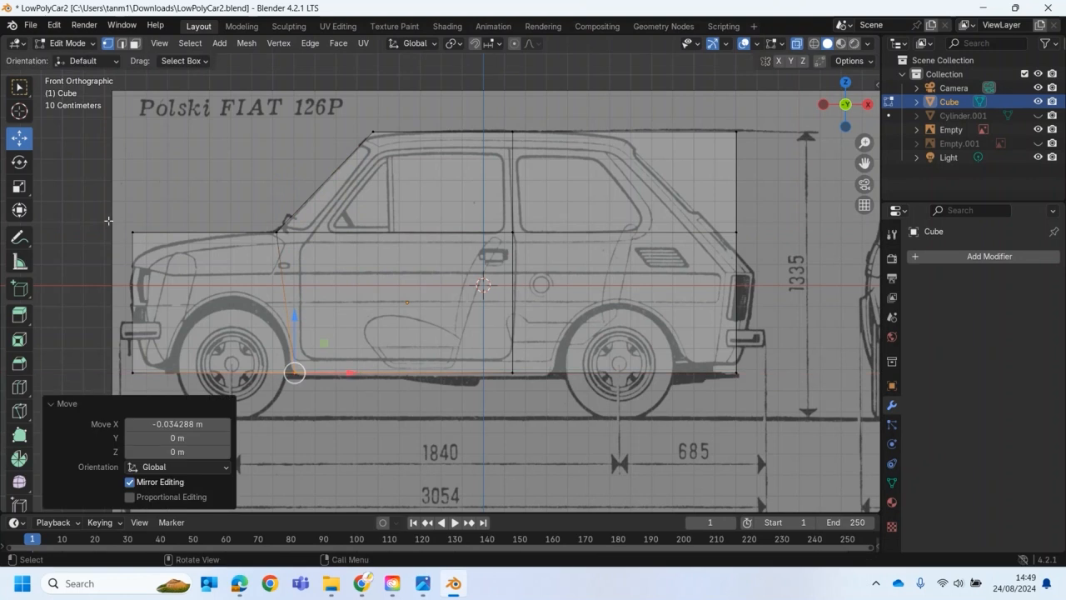
Lower the hood's front top vertices and nudge them along X to match the blueprint's hood edge.
click(132, 232)
mouse_move(190, 234)
mouse_down()
mouse_move(210, 237)
mouse_move(189, 239)
mouse_up()
drag(133, 180, 139, 202)
drag(197, 249, 200, 258)
drag(151, 200, 152, 192)
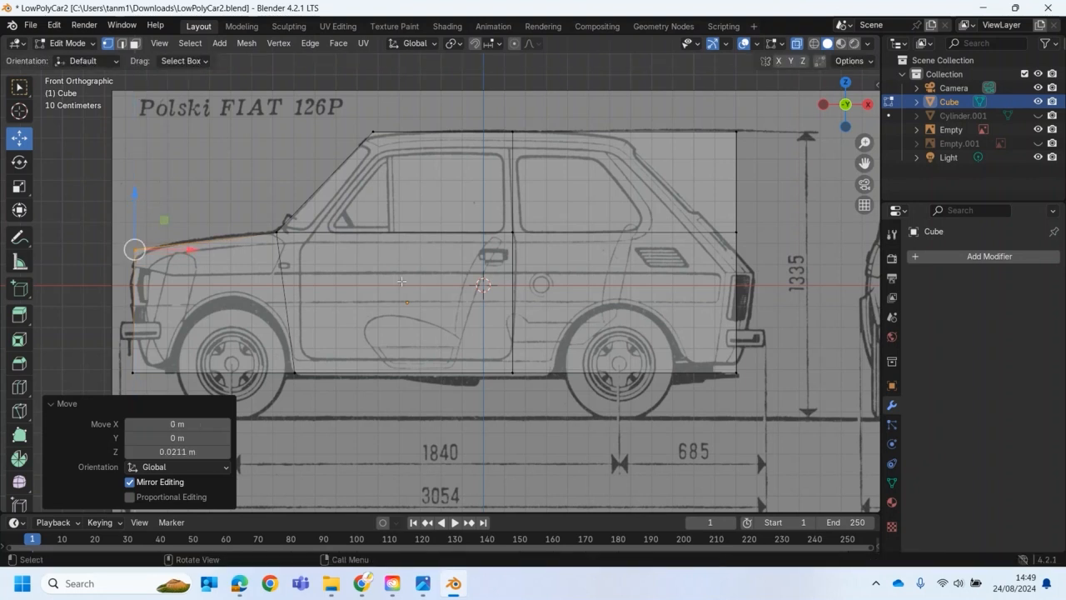
Move the roof's rear vertices forward to the rear roof corner and place the waistline's rear vertices on the sloping tailgate outline.
click(737, 131)
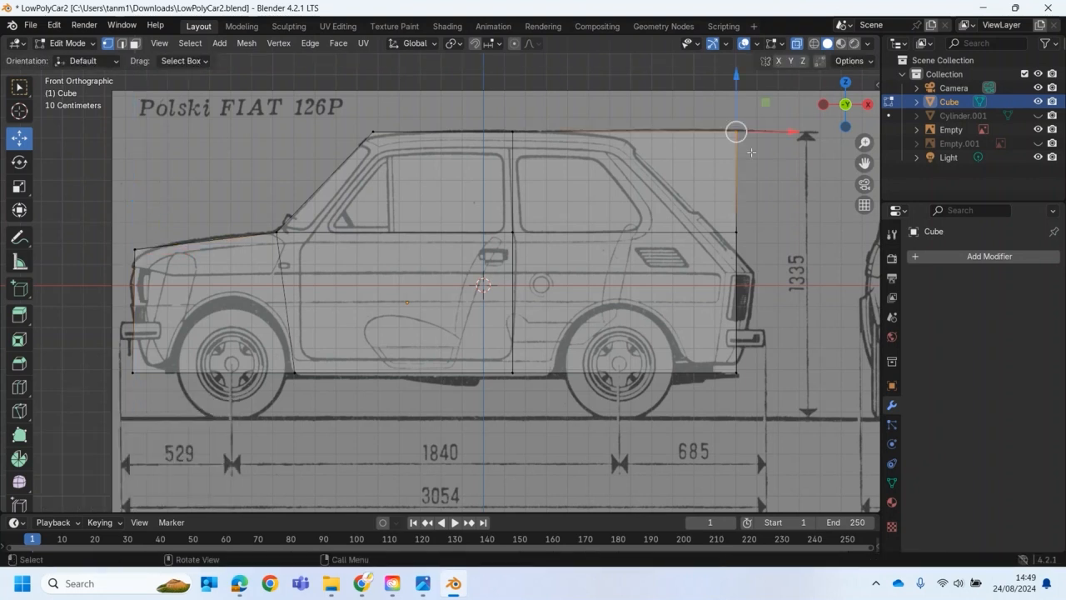
click(736, 231)
drag(736, 232, 754, 273)
drag(737, 130, 623, 135)
drag(752, 274, 715, 228)
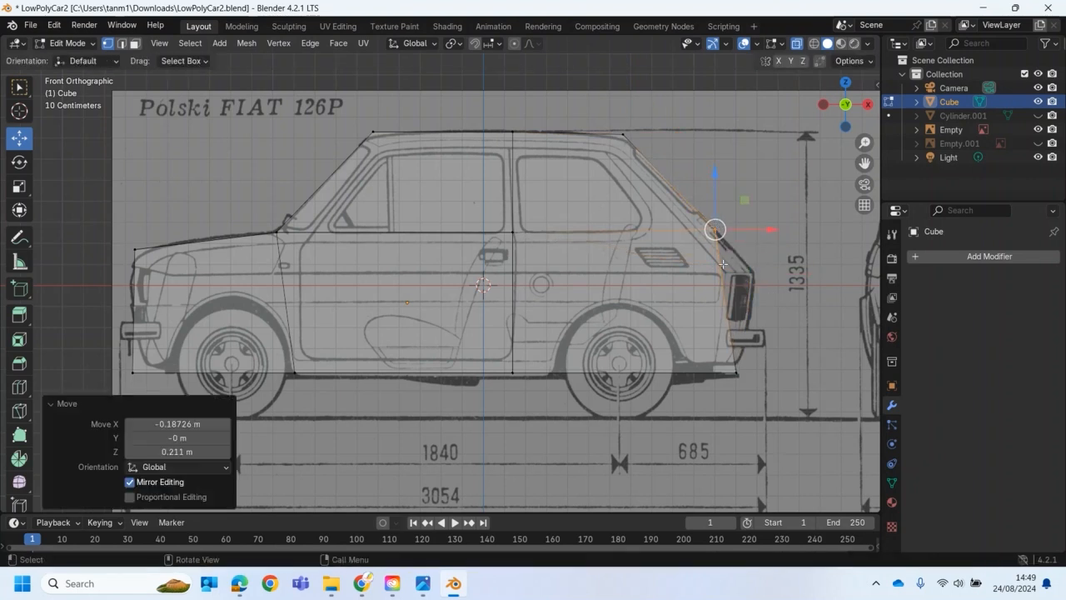
Add a horizontal loop cut around the lower body at the blueprint's upper side crease, with a slide factor of about -0.414.
click(19, 386)
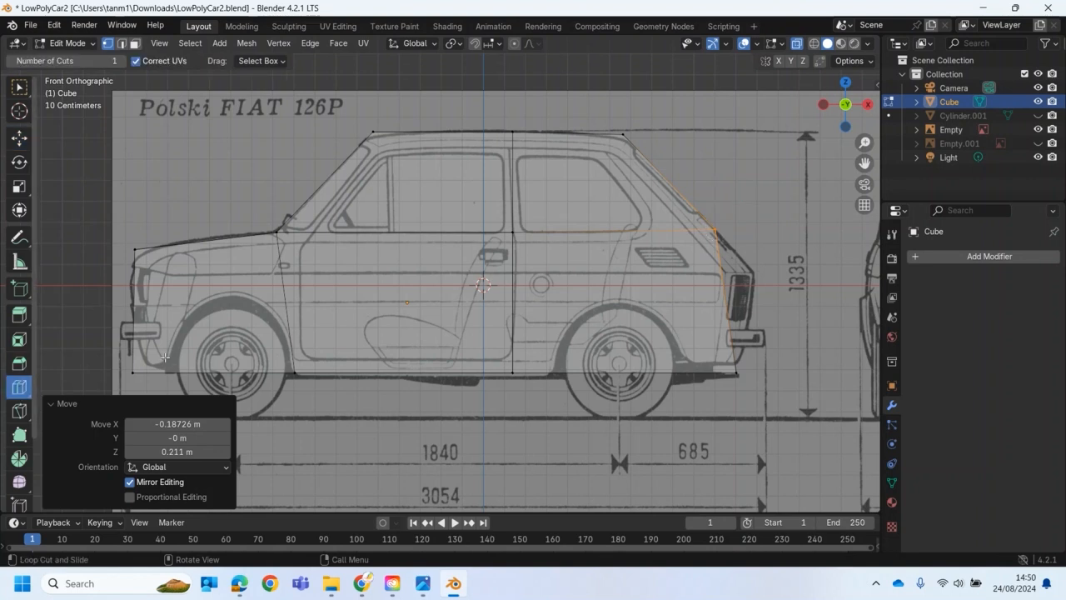
drag(147, 299, 147, 278)
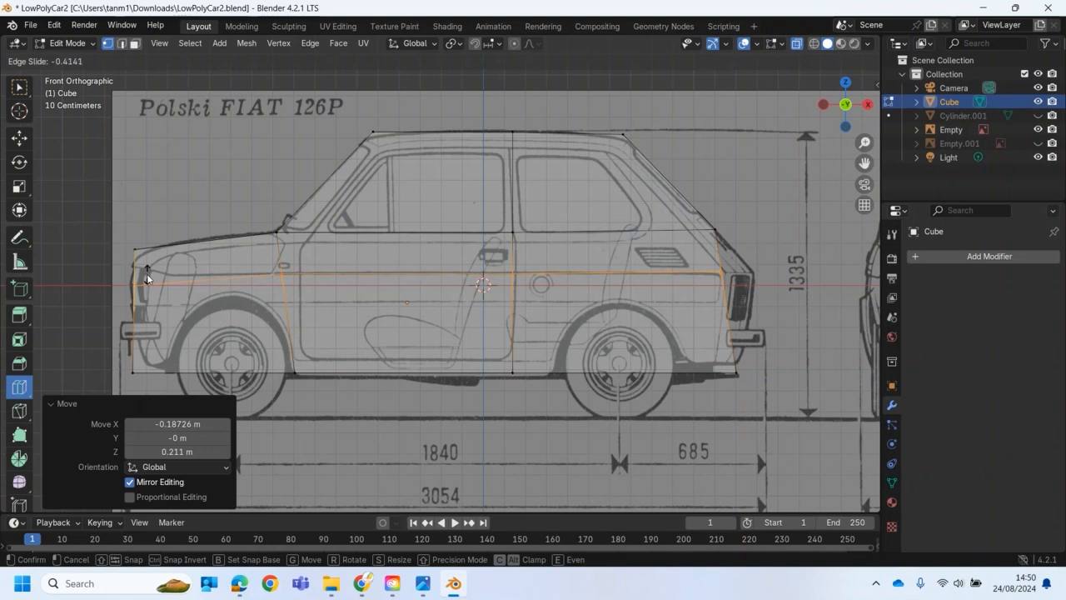
drag(147, 277, 146, 274)
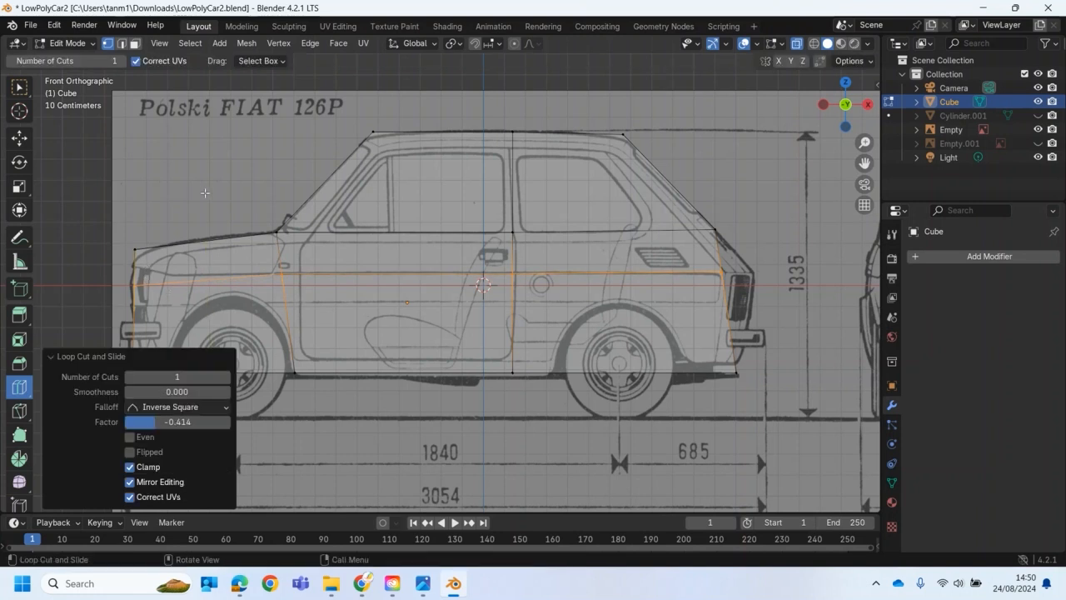
Flatten the new horizontal edge loop by scaling it to 0 along Z.
key(shift+space)
key(s)
drag(412, 223, 412, 267)
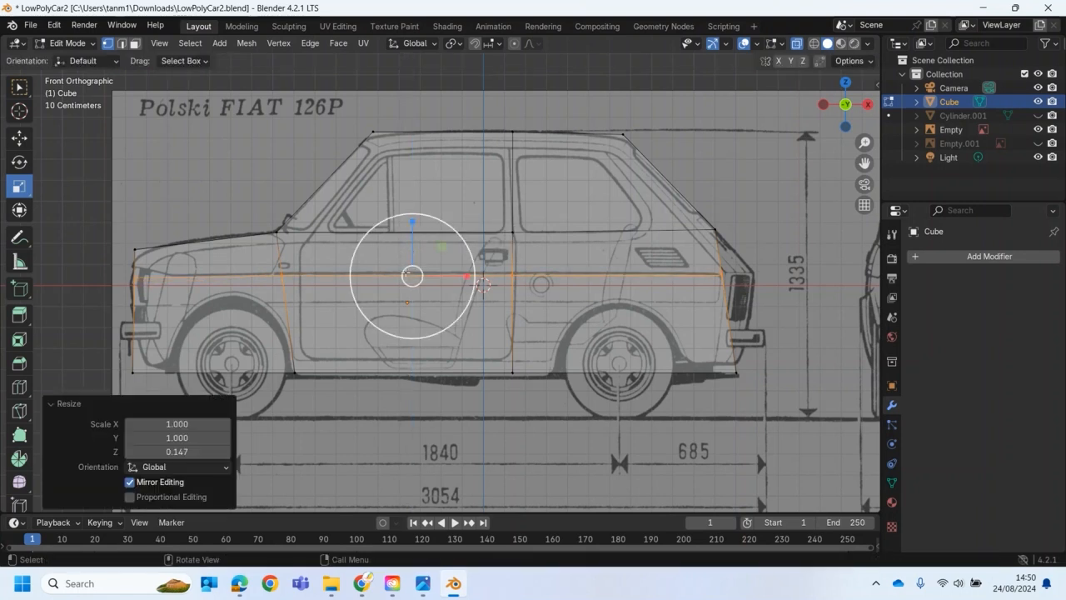
click(170, 451)
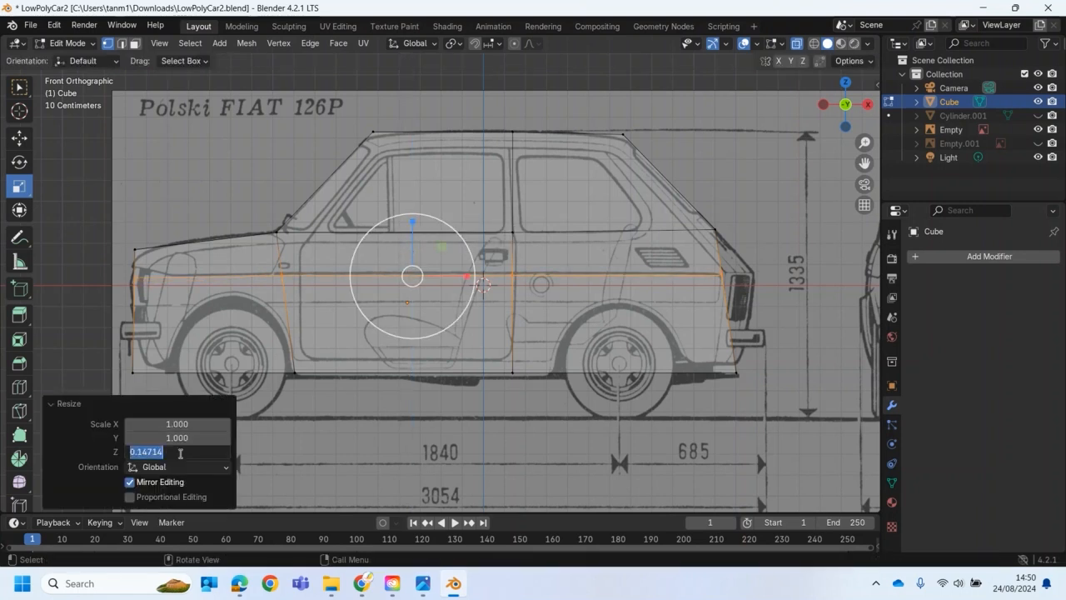
text(0)
key(Return)
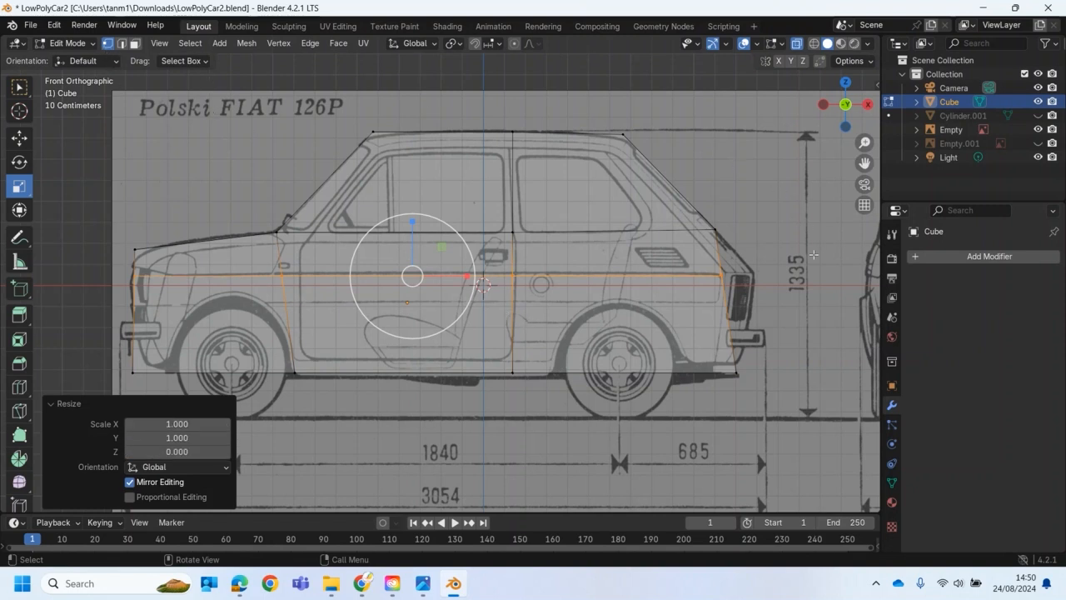
Move the flattened loop's rear vertices along X out to the car's rearmost edge above the tail light.
click(809, 245)
click(722, 275)
key(shift+space)
key(g)
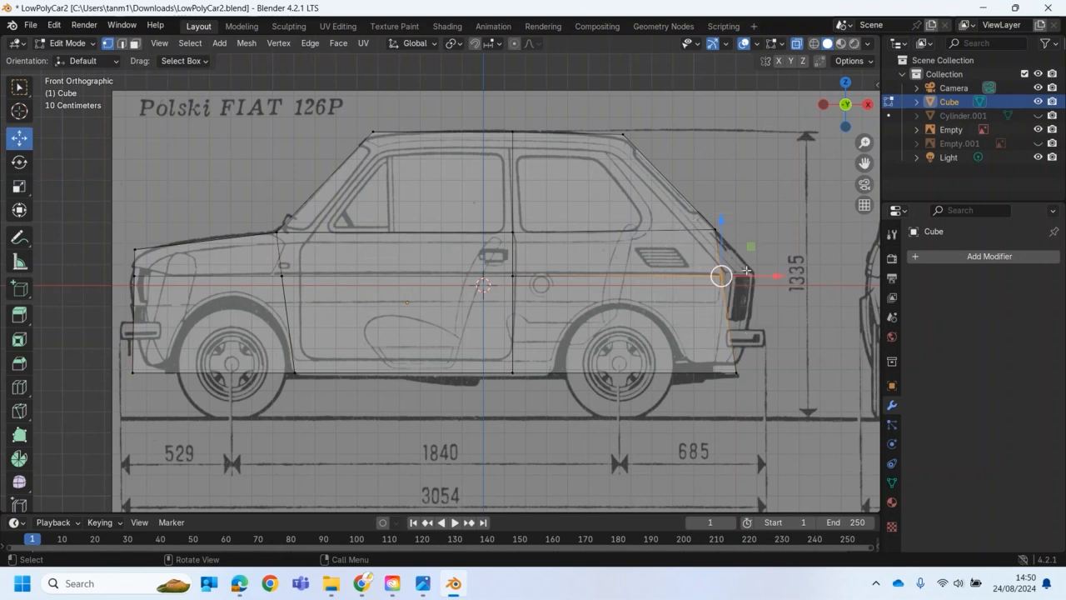
drag(753, 277, 784, 277)
Move the loop's front vertices slightly forward to the nose outline and the bottom front vertices about 0.047 m backward along X.
click(130, 275)
drag(188, 275, 184, 275)
drag(124, 353, 203, 366)
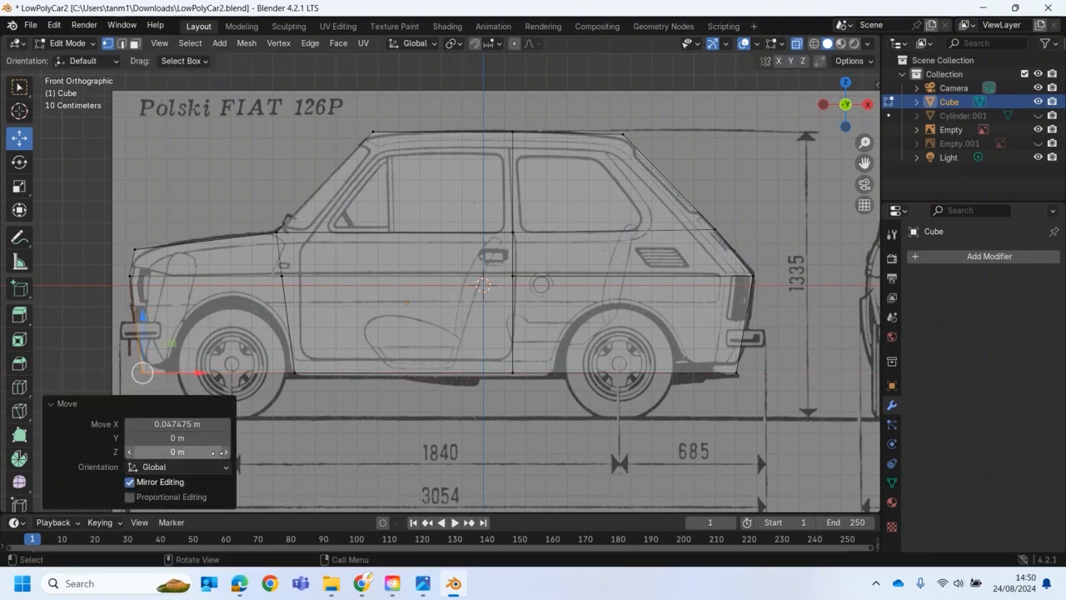
click(444, 423)
Add a second horizontal loop cut below the first one, just above the wheel arches, with a slide factor of about -0.571.
middle_drag(456, 310, 364, 355)
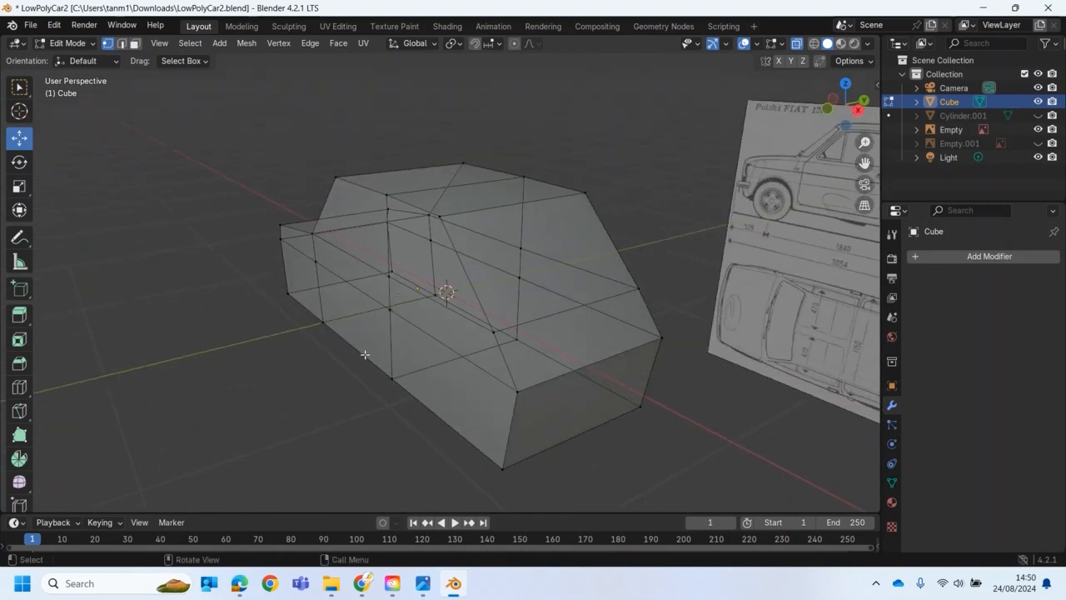
key(KP_1)
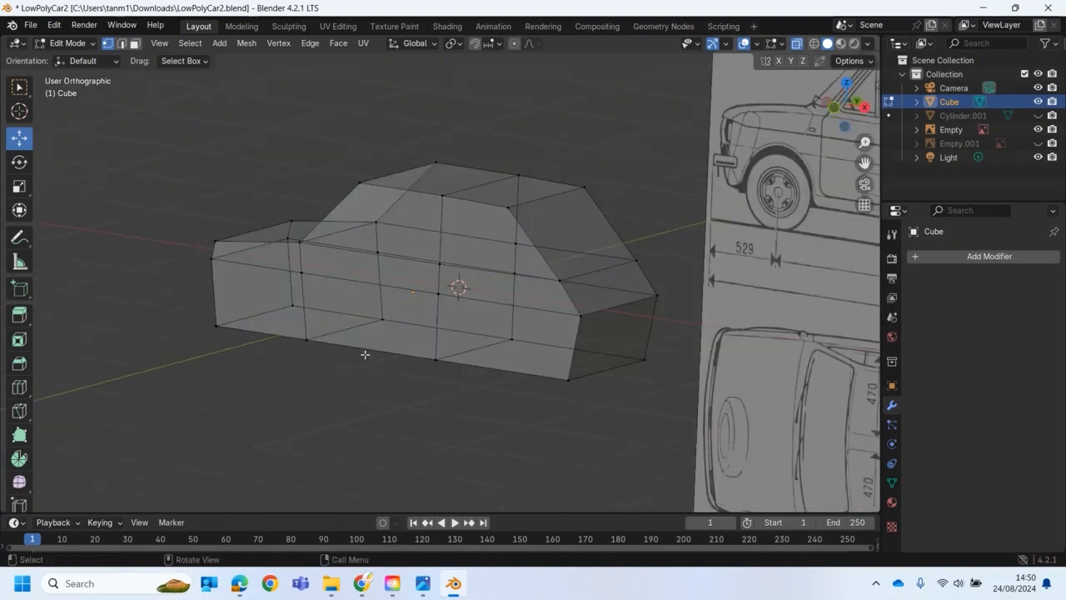
scroll(604, 364, up, 3)
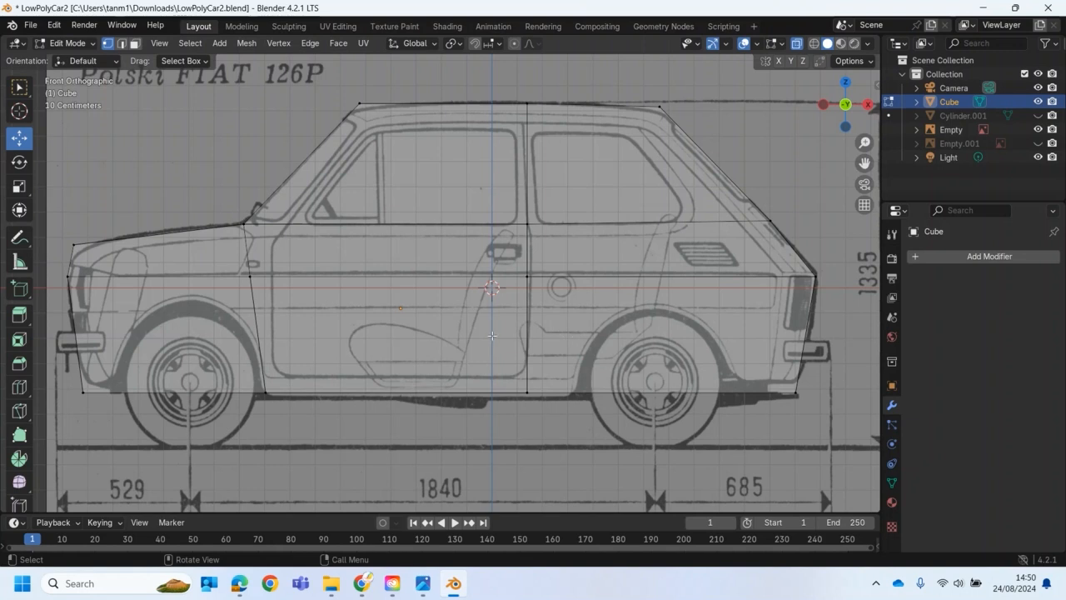
click(19, 387)
drag(78, 331, 96, 293)
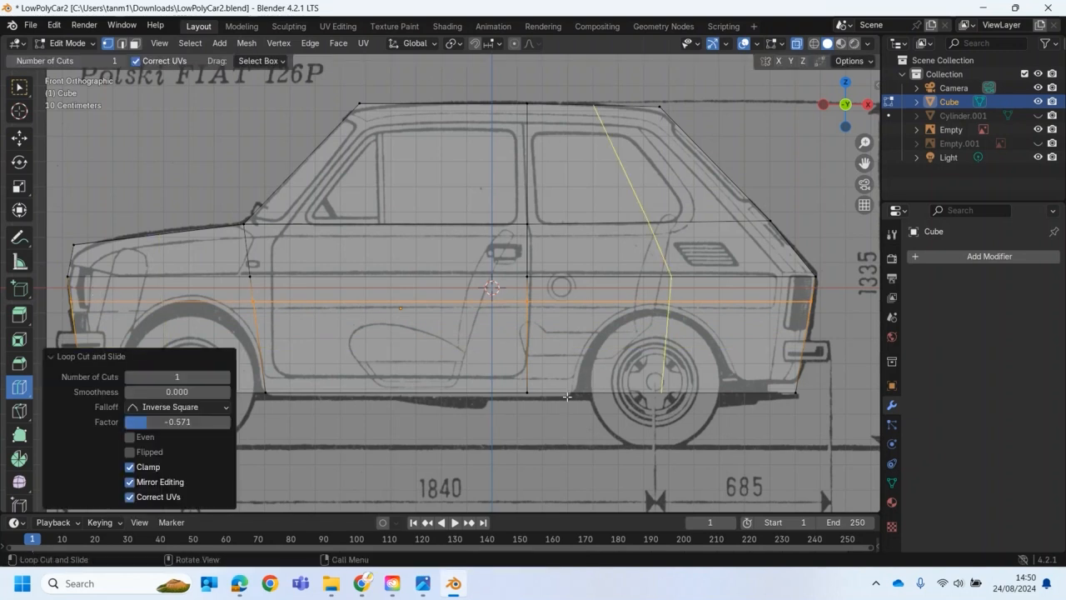
Add vertical loop cuts behind and ahead of the rear wheel, on both sides of the door's rear edge, and at the front window divider.
drag(616, 402, 686, 401)
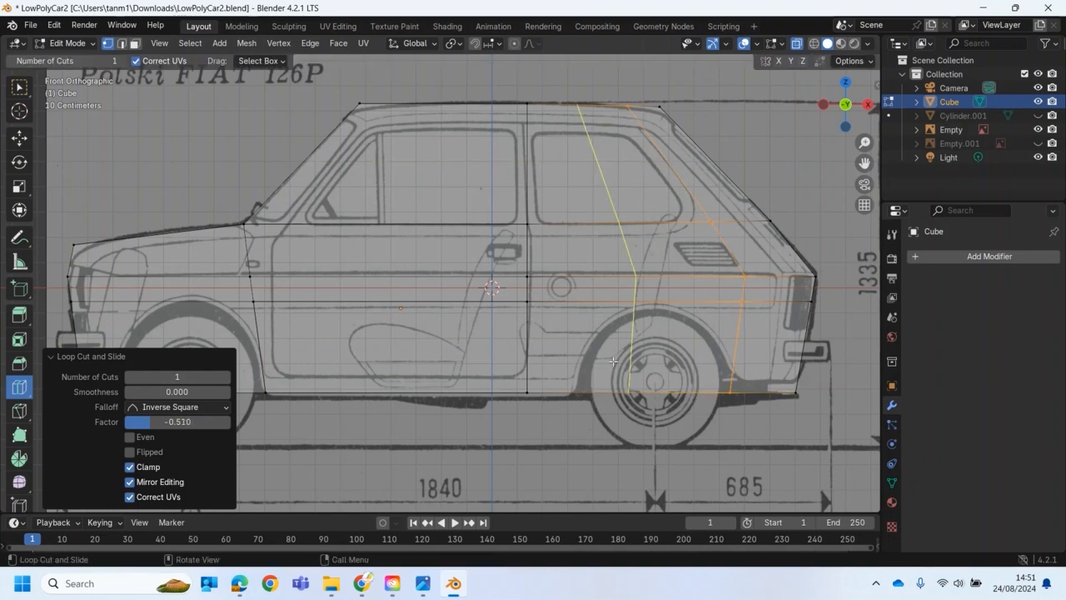
drag(654, 387, 593, 400)
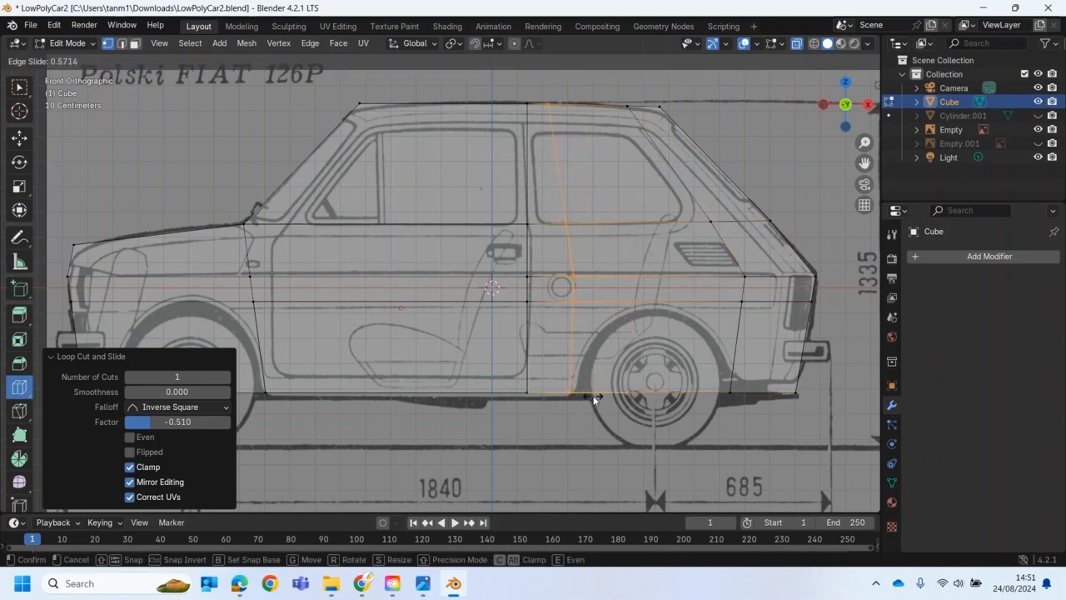
mouse_move(594, 398)
mouse_down()
mouse_move(526, 404)
mouse_move(533, 384)
mouse_move(612, 394)
mouse_up()
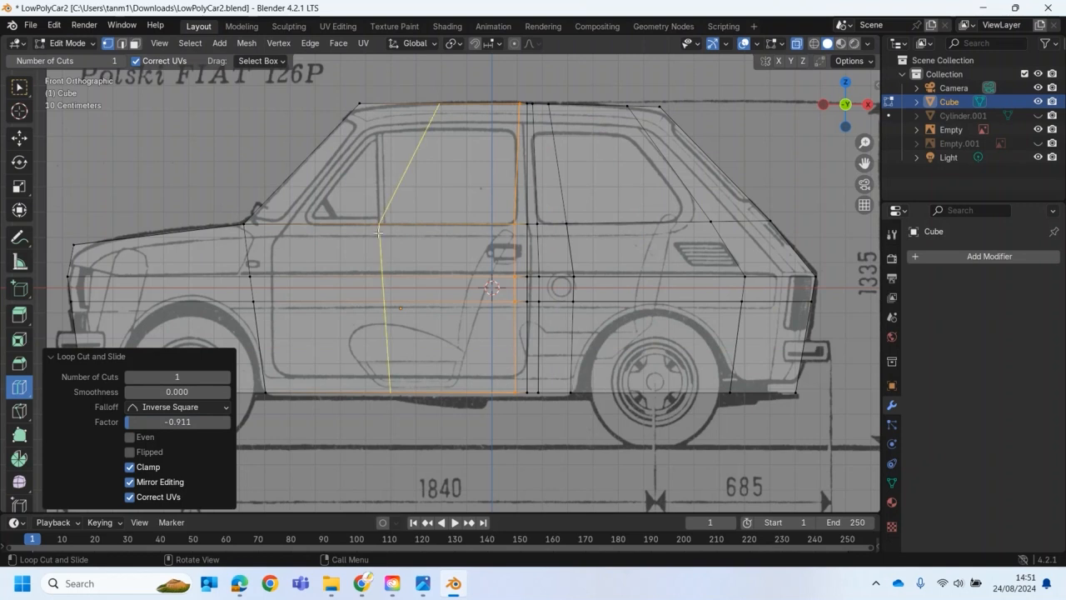
mouse_move(418, 389)
mouse_down()
mouse_move(406, 392)
mouse_move(422, 389)
mouse_up()
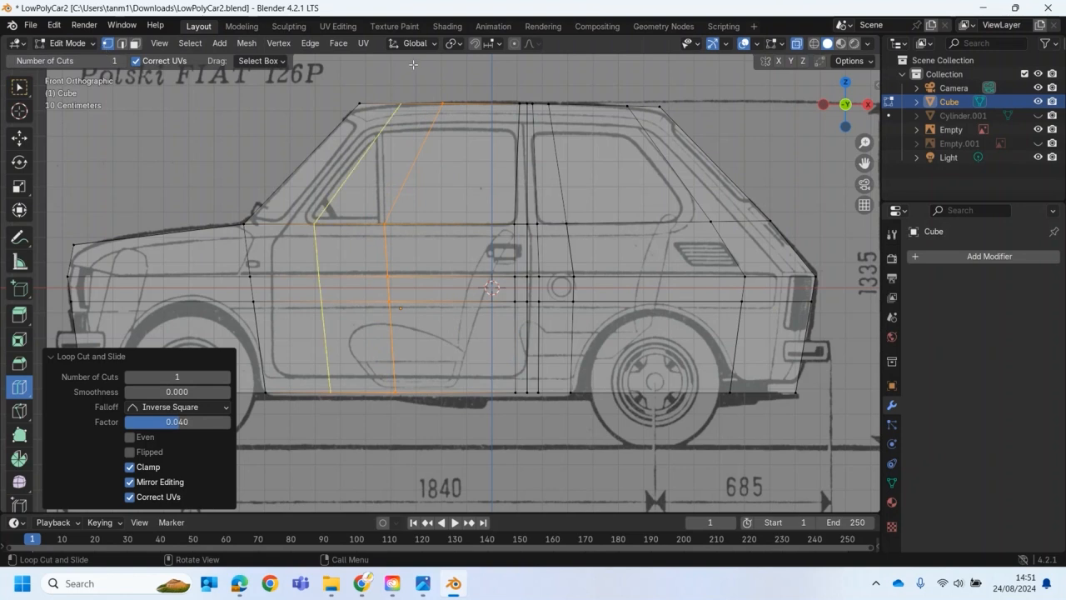
Move the roof vertices of the front window divider loop about 0.24 m forward along X, in line with the divider.
key(w)
click(461, 115)
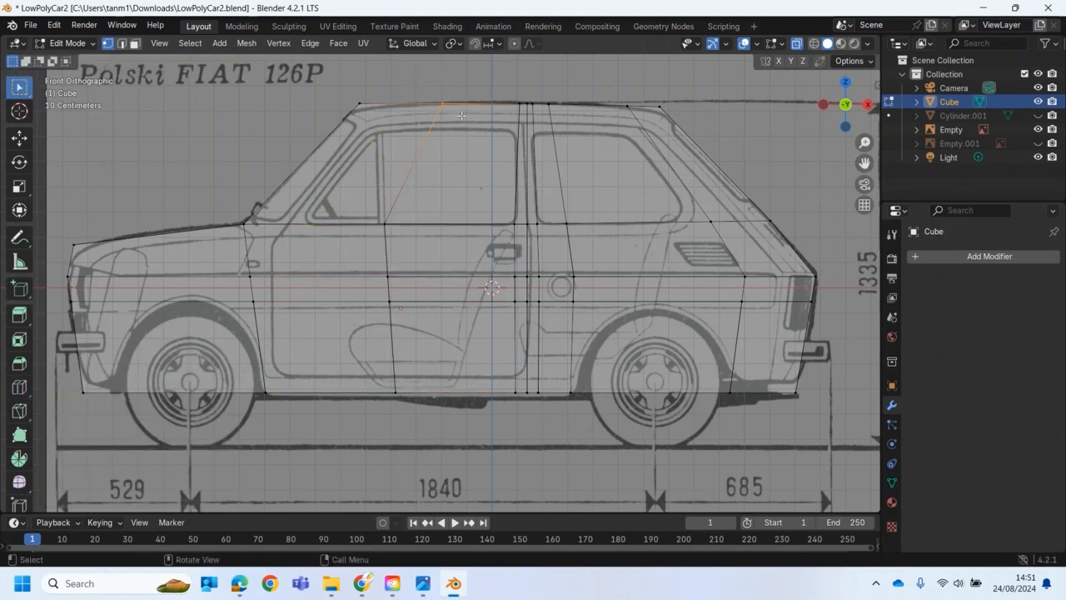
key(g)
key(x)
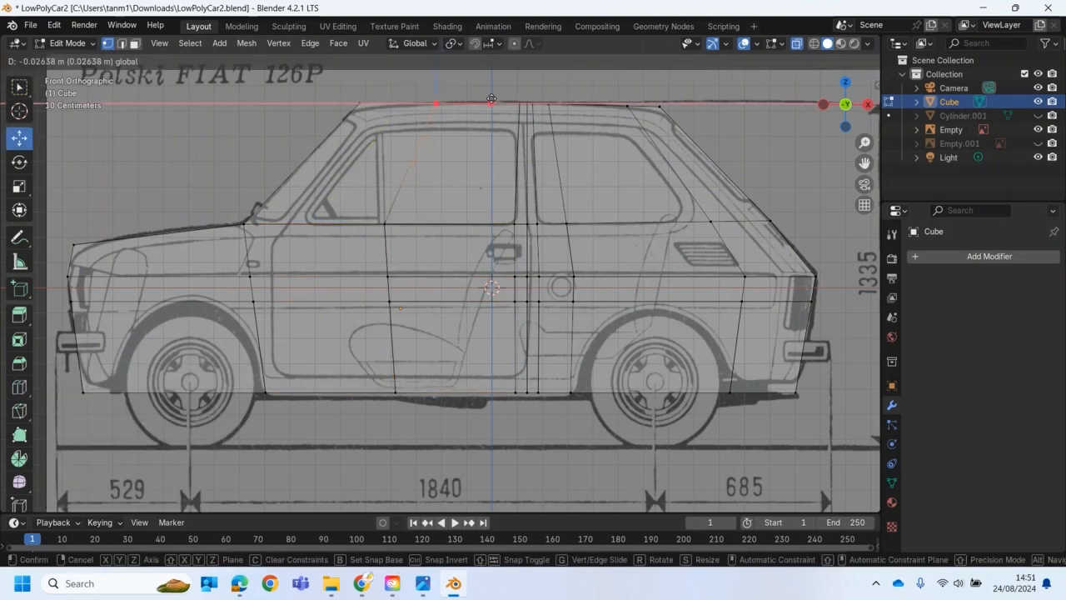
click(439, 98)
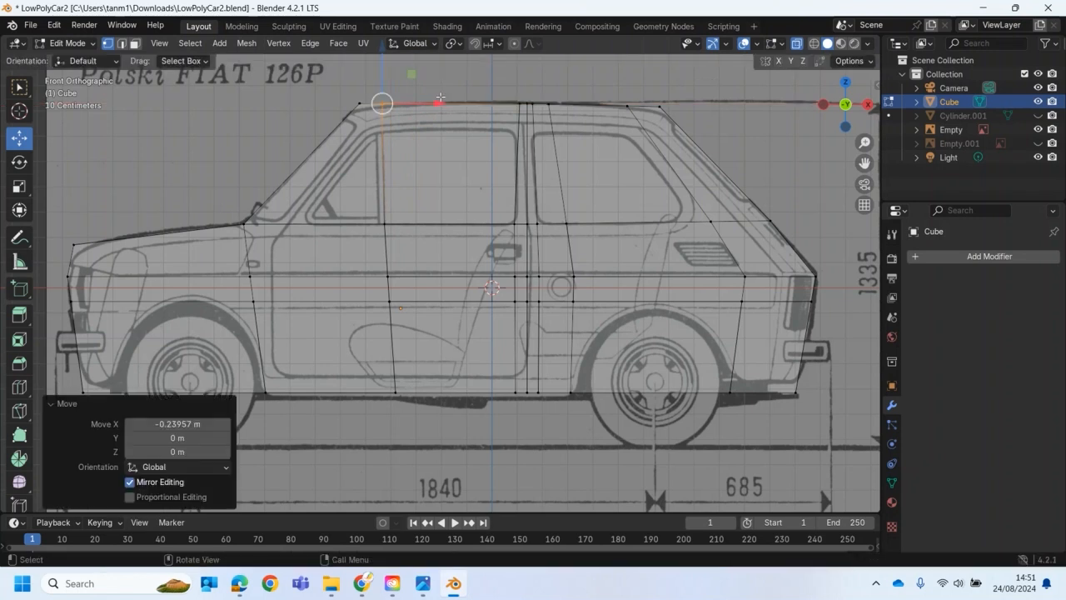
Add vertical loop cuts just ahead of the window divider, factor about -0.877, and along the door's front edge, factor about -0.696.
click(19, 387)
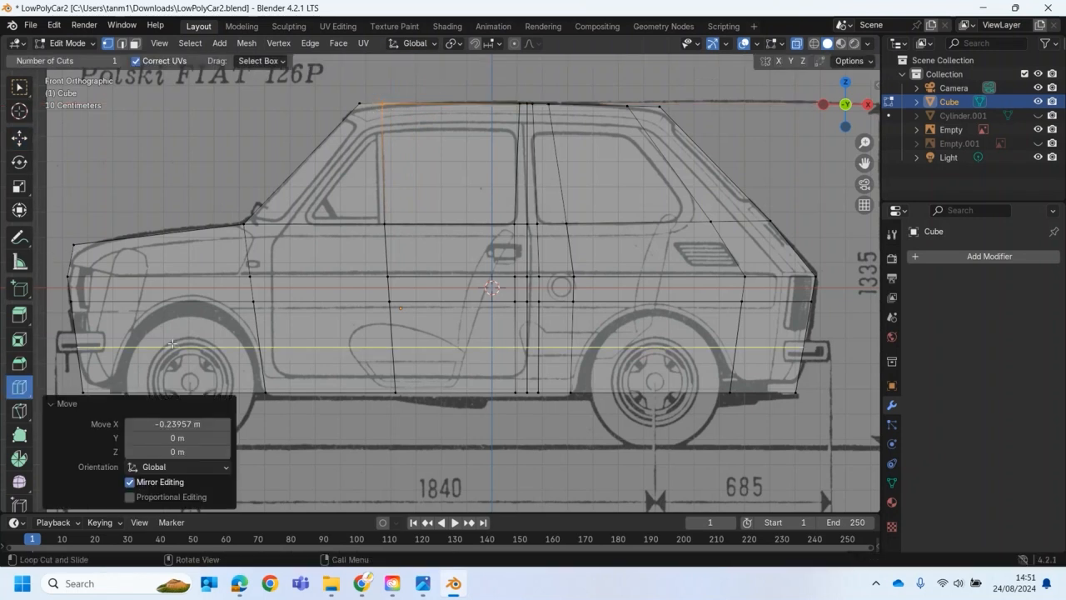
drag(381, 303, 441, 300)
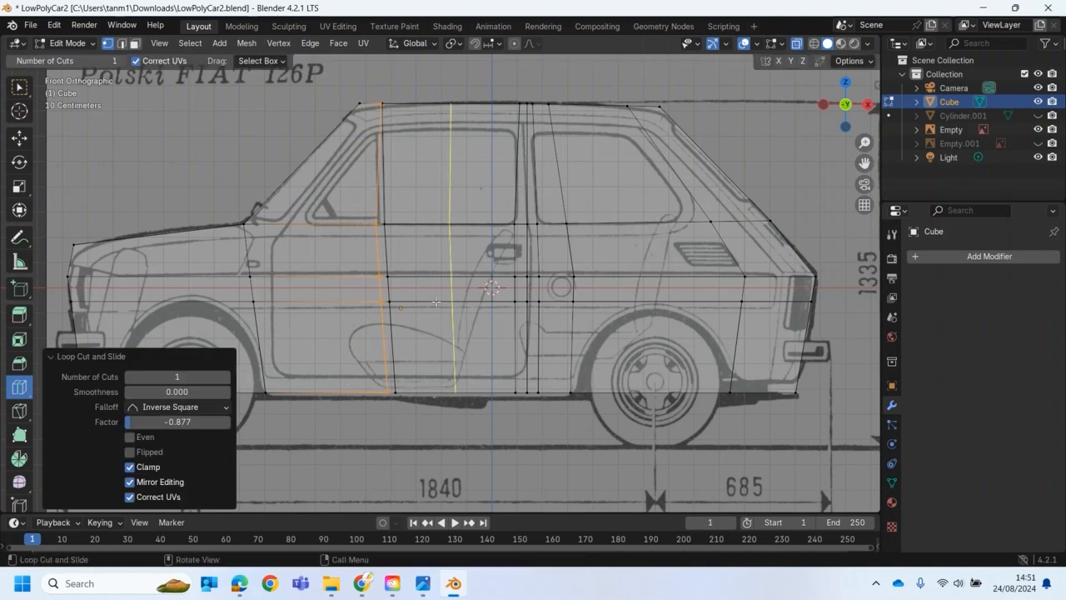
drag(321, 300, 277, 311)
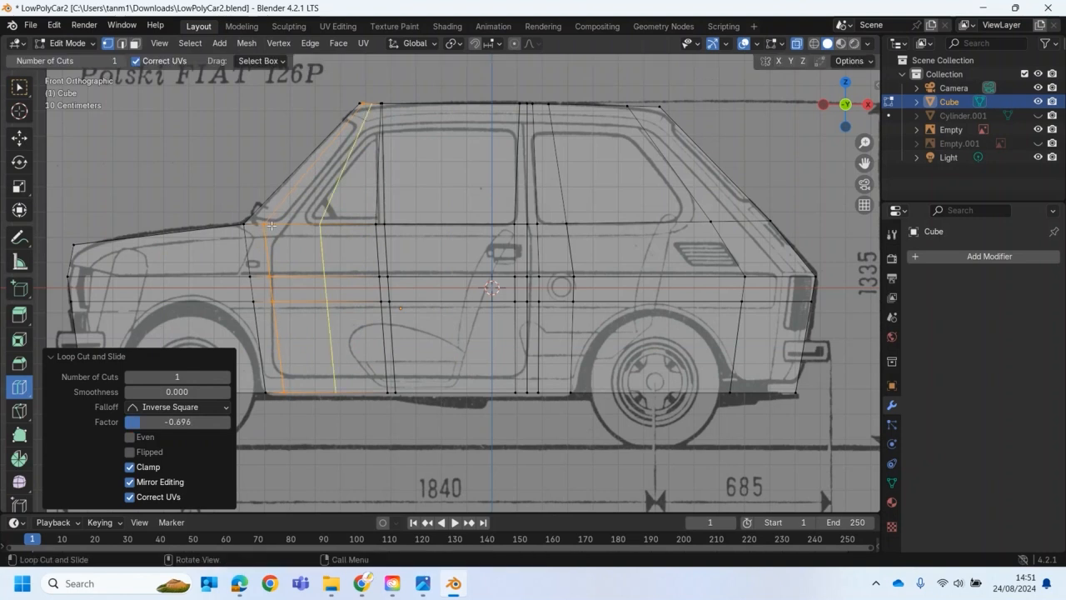
Move the door front-edge loop's beltline vertex slightly backward along X and its roof vertex about 0.033 m backward.
key(w)
click(260, 220)
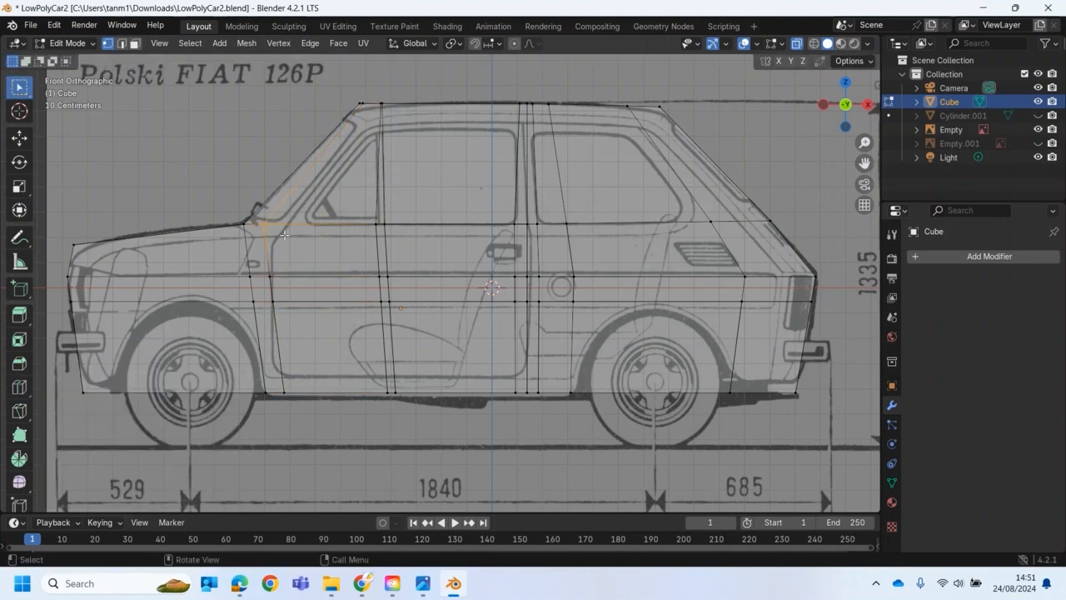
key(shift+space)
key(g)
drag(315, 223, 334, 225)
click(362, 105)
drag(424, 103, 434, 104)
Move the rear divider loop's roof vertex about 0.012 m backward along X and the front divider loop's roof vertex about 0.012 m forward.
scroll(412, 121, up, 2)
shift+middle_drag(412, 121, 458, 290)
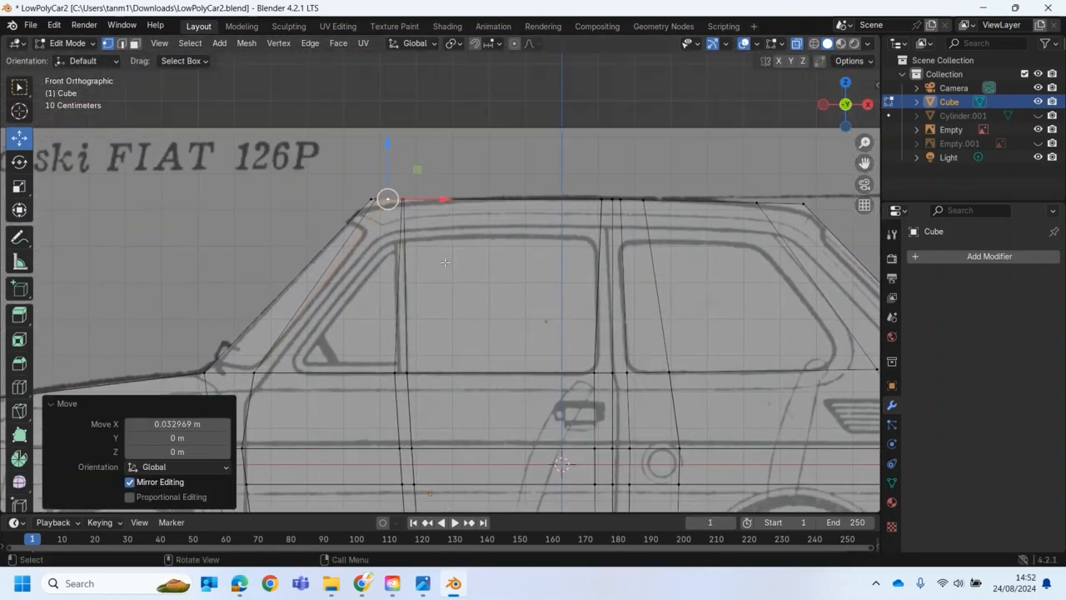
scroll(443, 248, up, 2)
click(376, 151)
click(388, 165)
drag(441, 167, 451, 167)
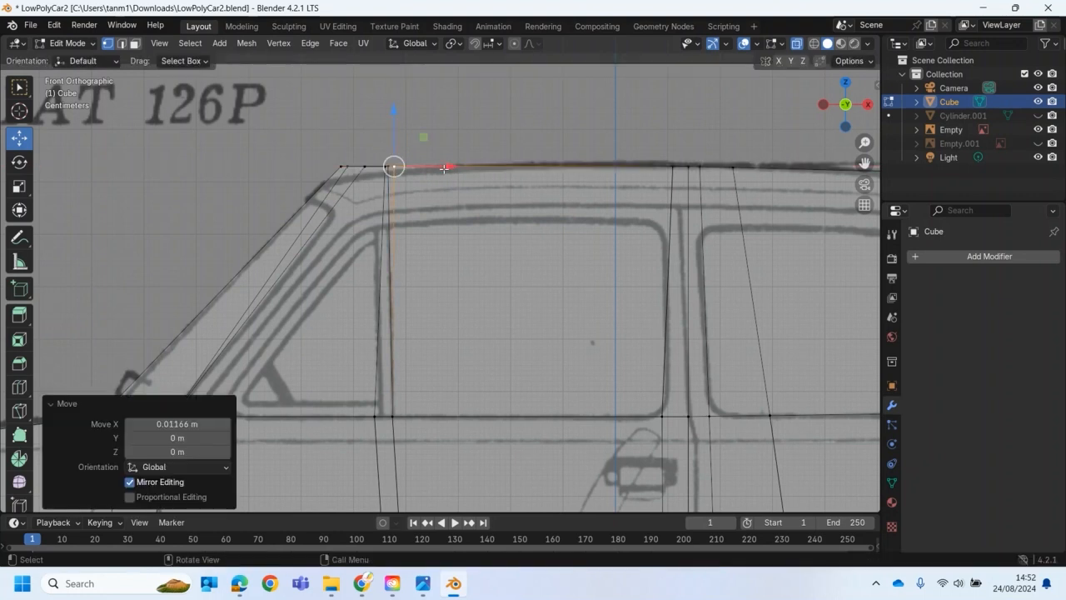
click(364, 167)
click(385, 167)
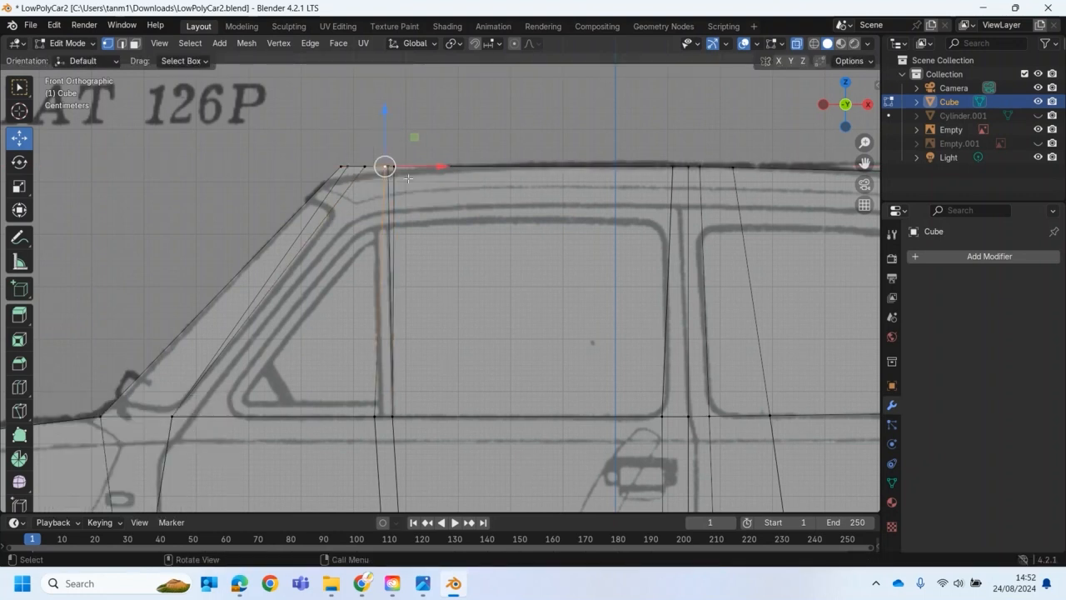
mouse_move(446, 167)
mouse_down()
mouse_move(421, 172)
mouse_move(440, 172)
mouse_up()
click(386, 166)
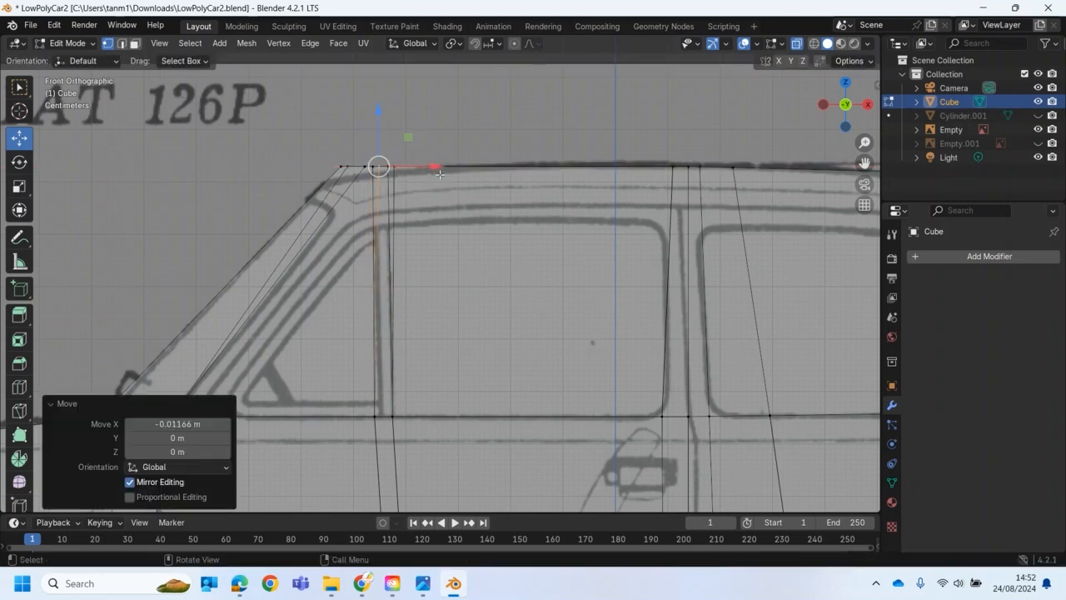
key(ctrl+z)
Inspect the car body's overall shape from the side and rear in Object Mode with X-ray turned off.
scroll(441, 175, down, 4)
middle_drag(440, 237, 250, 191)
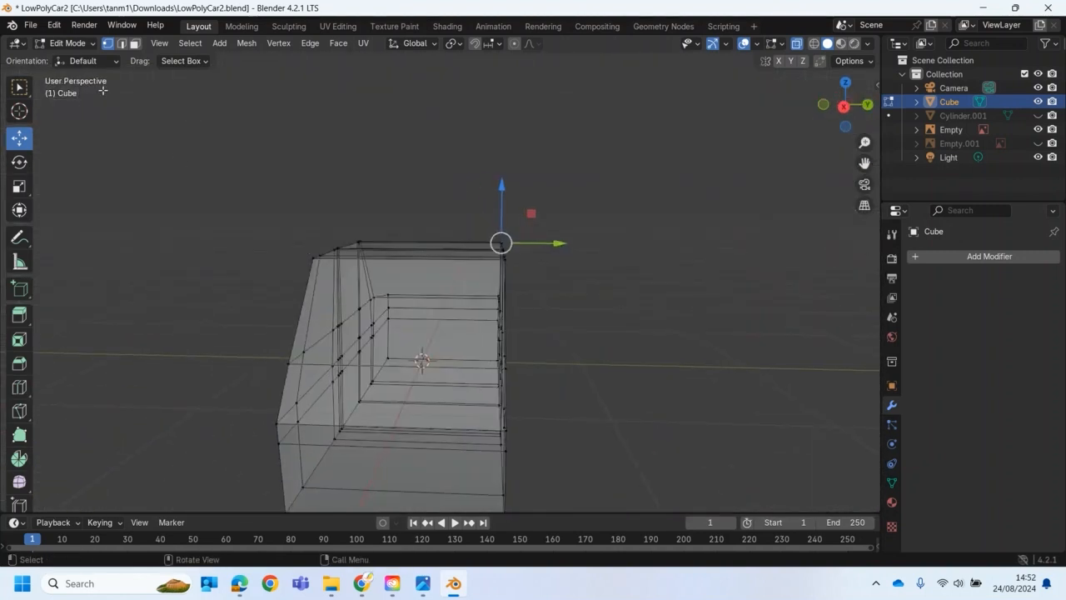
click(80, 47)
click(80, 59)
scroll(366, 246, down, 4)
middle_drag(385, 253, 459, 240)
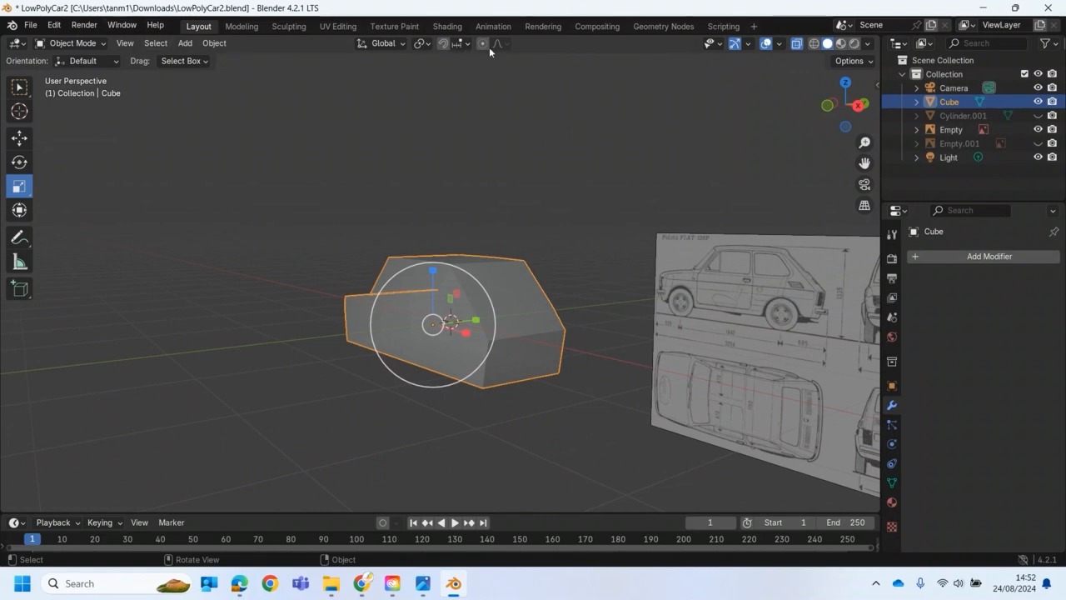
middle_drag(573, 269, 516, 373)
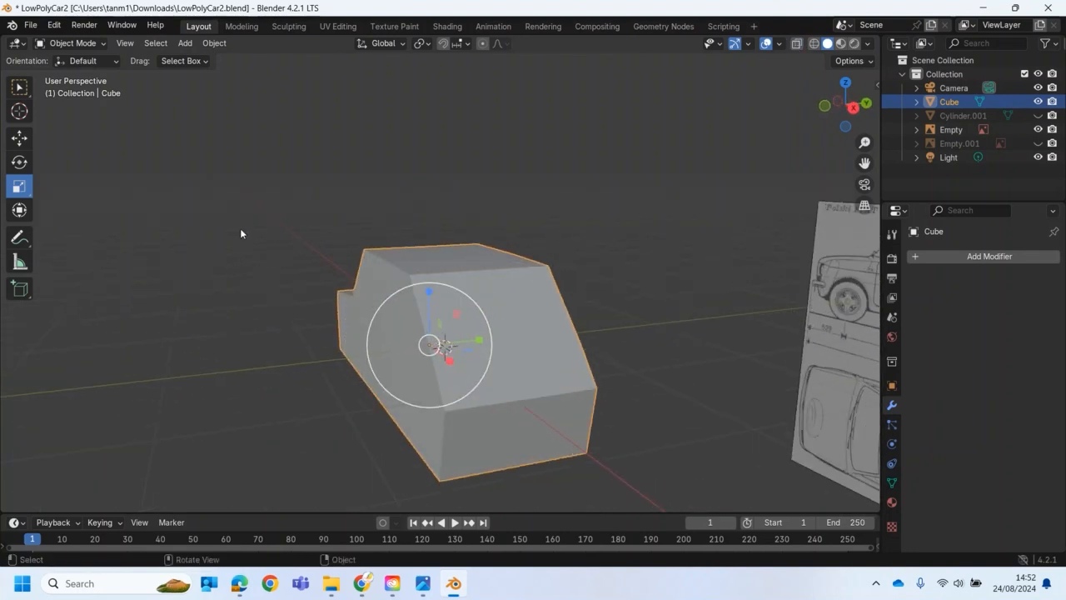
Return to Edit Mode and add a lengthwise loop cut down the centre of the car body with factor 0.
key(Tab)
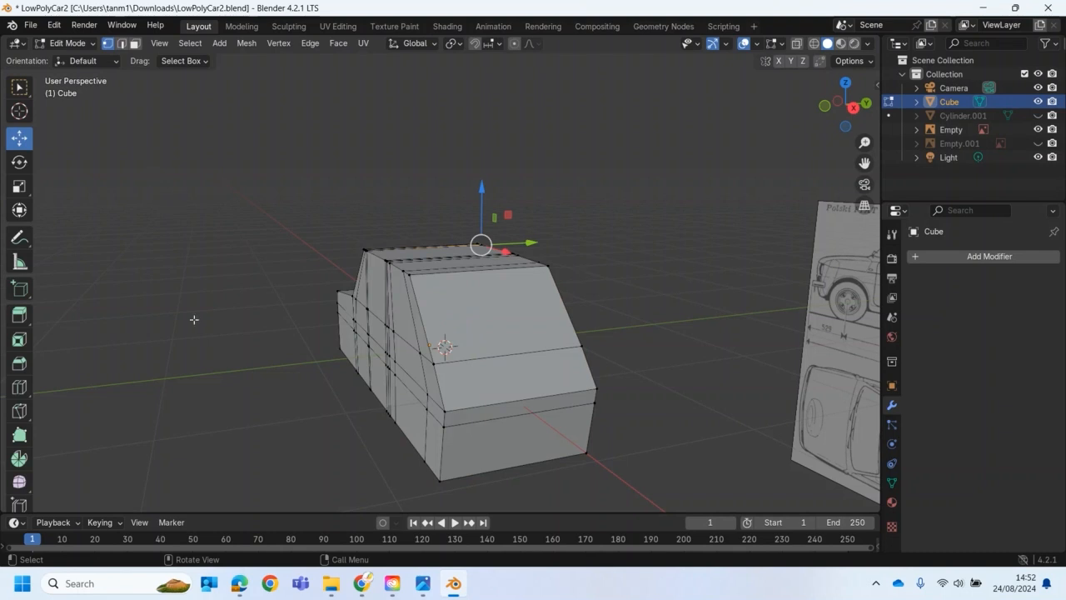
click(20, 393)
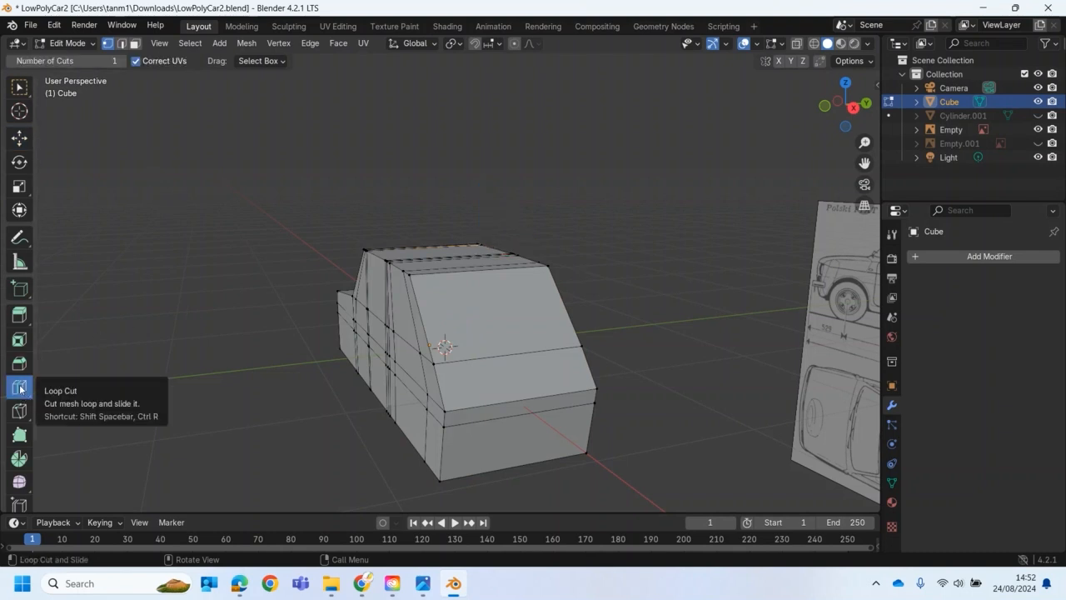
click(487, 412)
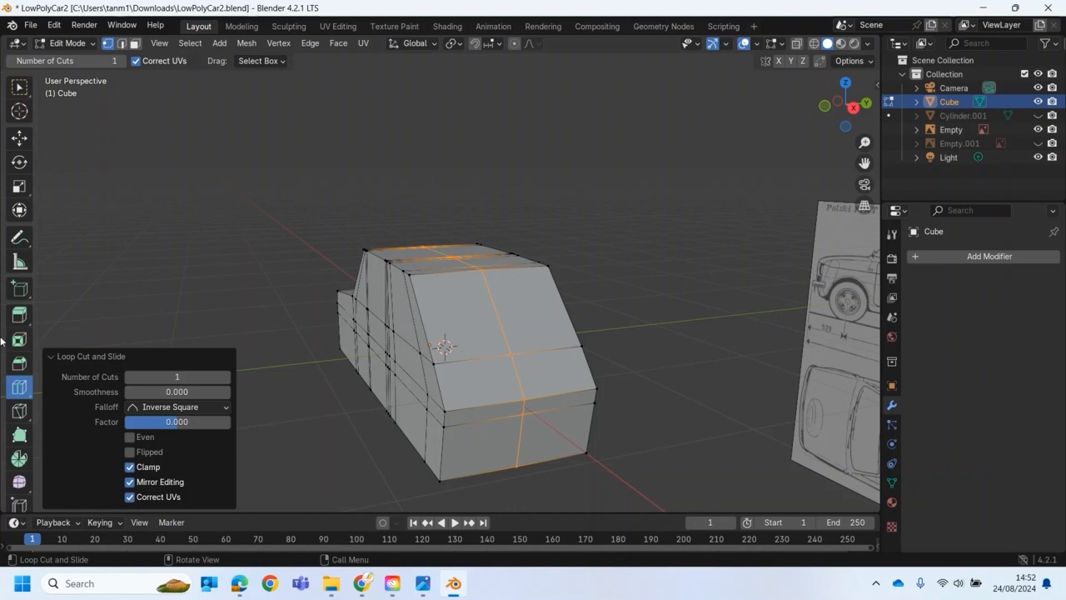
Select all faces on the positive Y side of the centre line with X-ray on, and delete that half of the body.
middle_drag(400, 325, 429, 308)
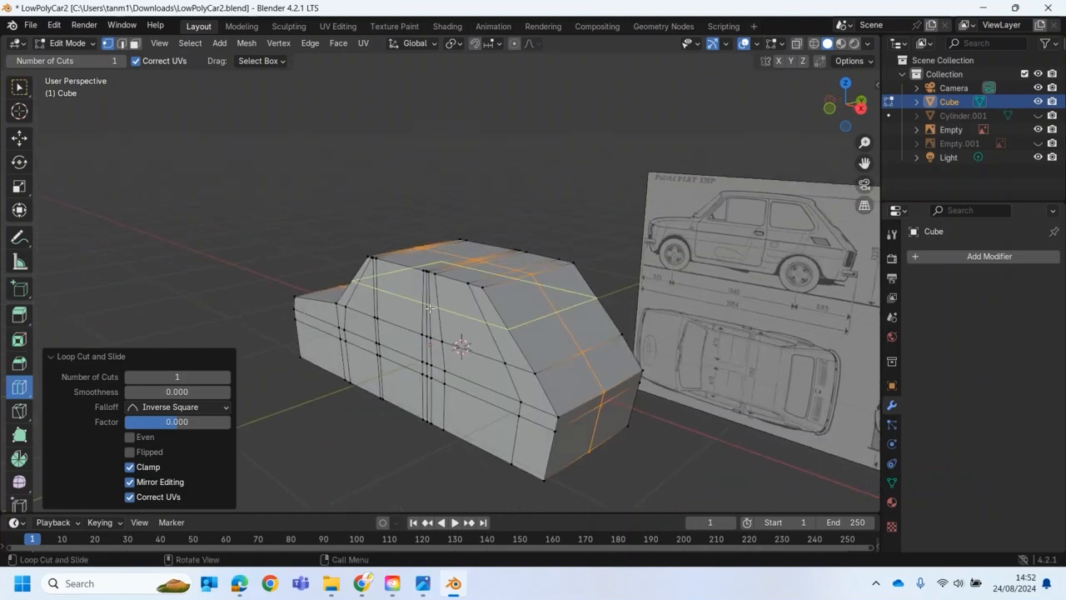
key(KP_3)
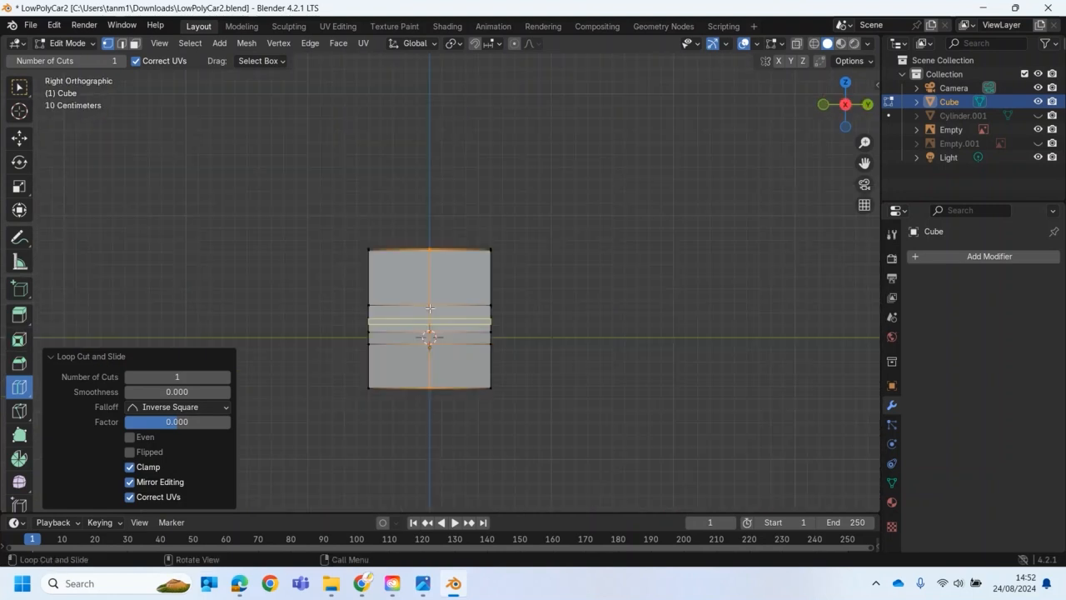
click(133, 44)
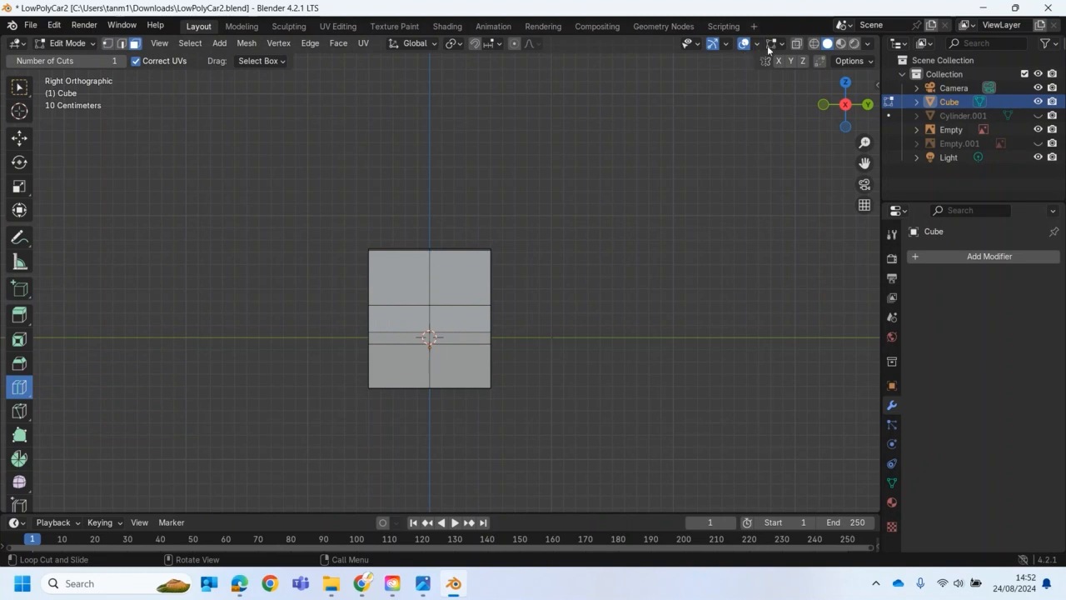
click(797, 44)
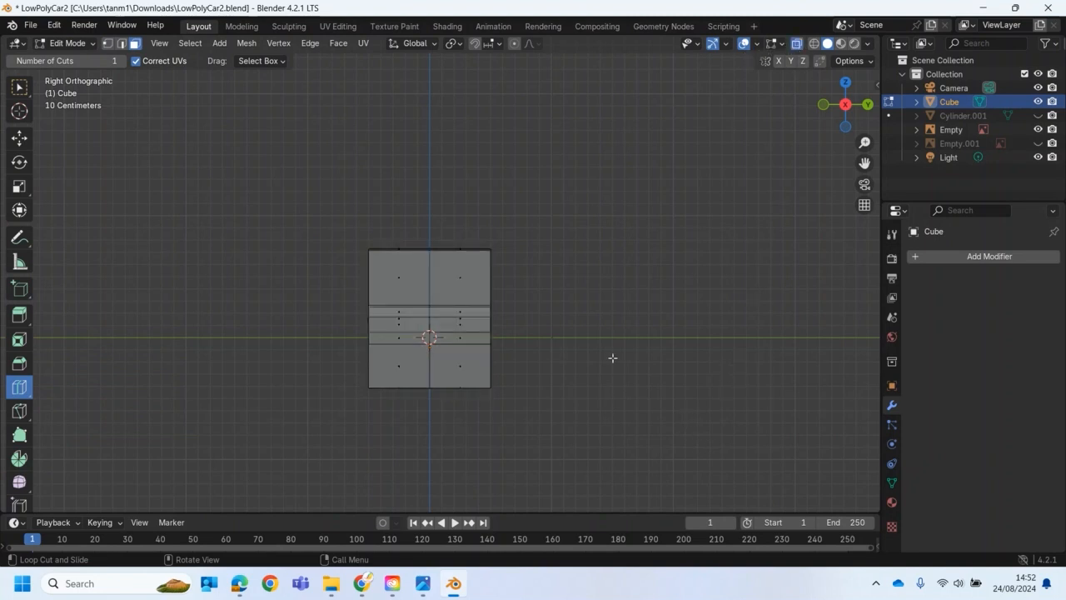
key(w)
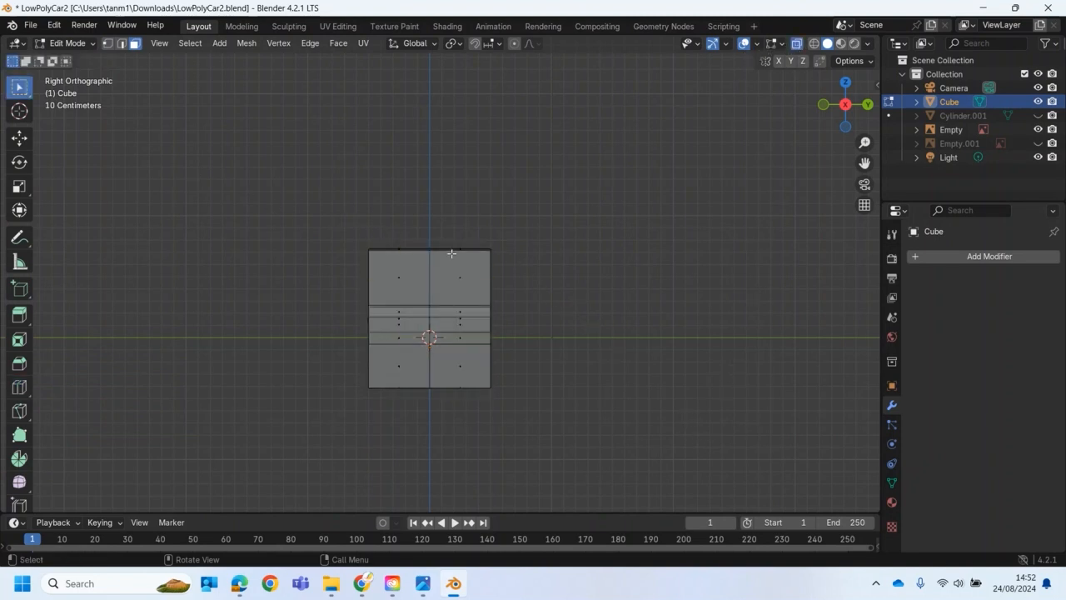
drag(702, 436, 454, 147)
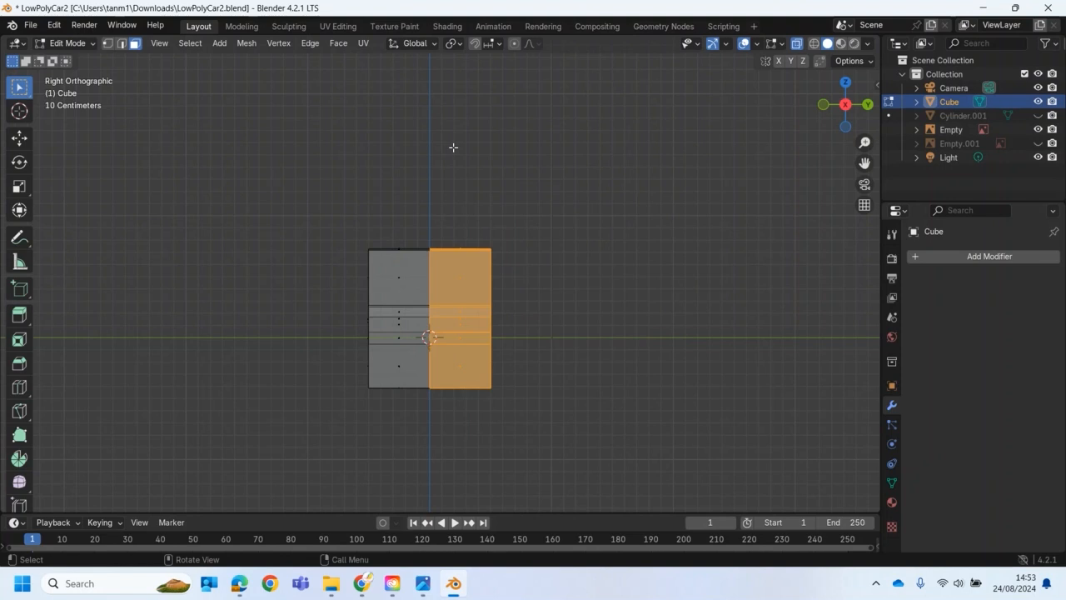
key(x)
key(Escape)
key(x)
click(419, 272)
middle_drag(376, 306, 624, 321)
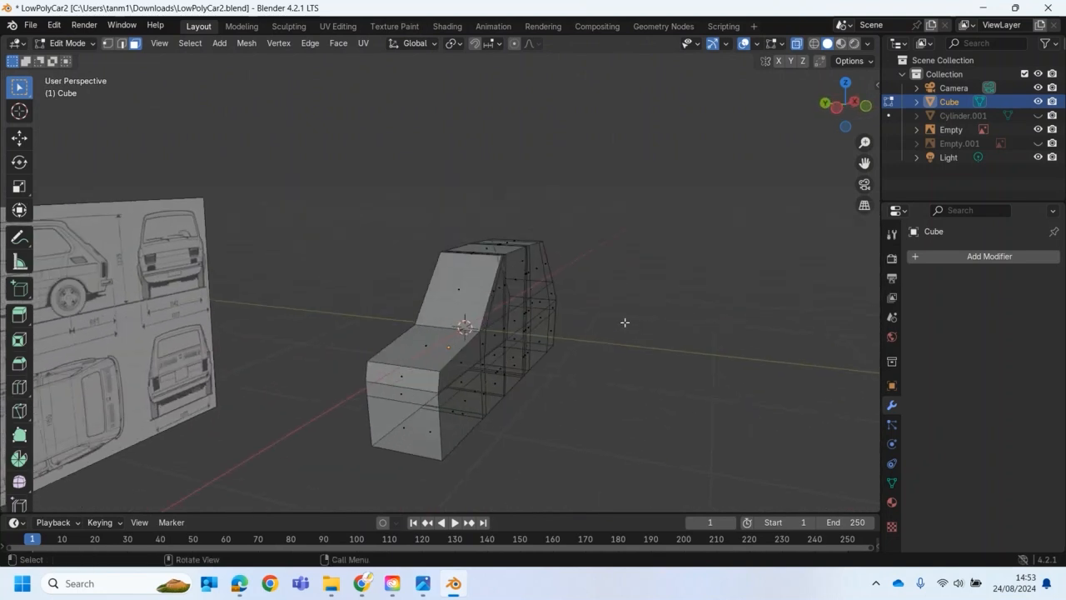
middle_drag(532, 346, 448, 361)
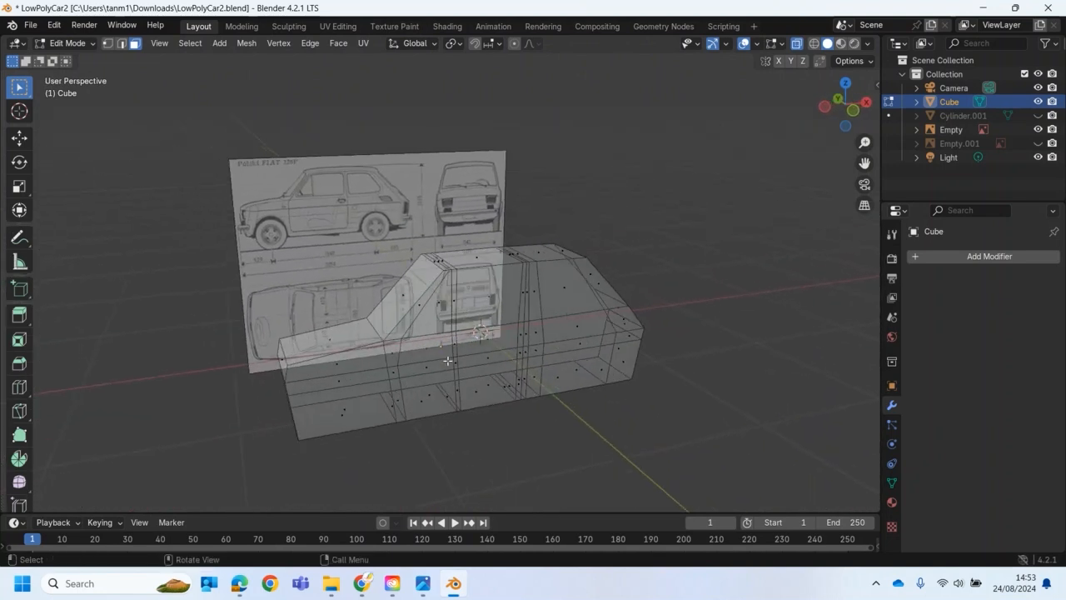
Move the windscreen's top corner vertices down and slightly forward onto the blueprint's roof outline.
key(KP_1)
scroll(507, 322, up, 6)
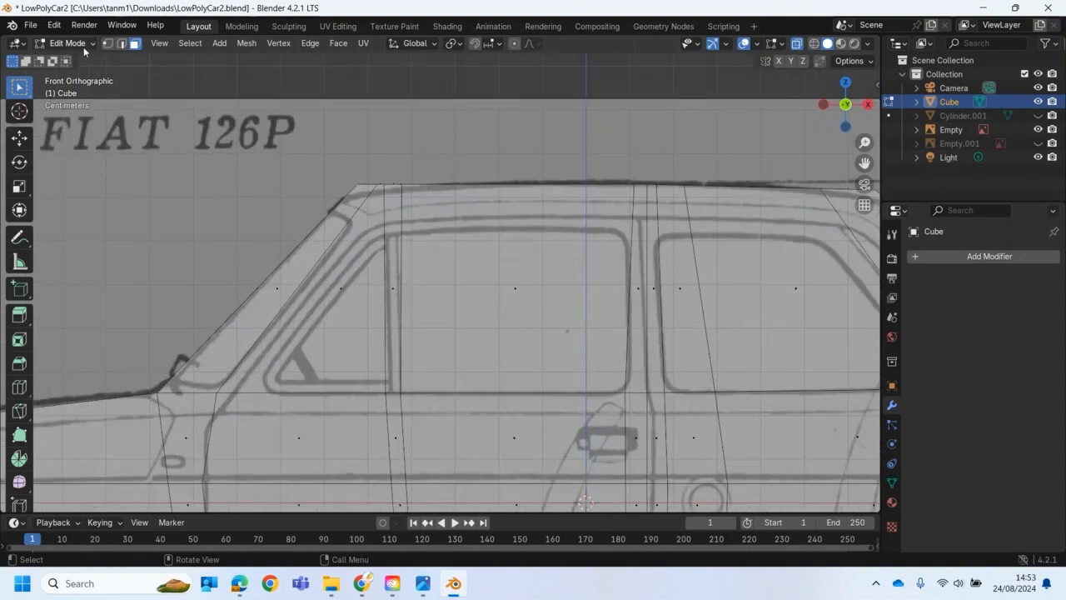
click(353, 185)
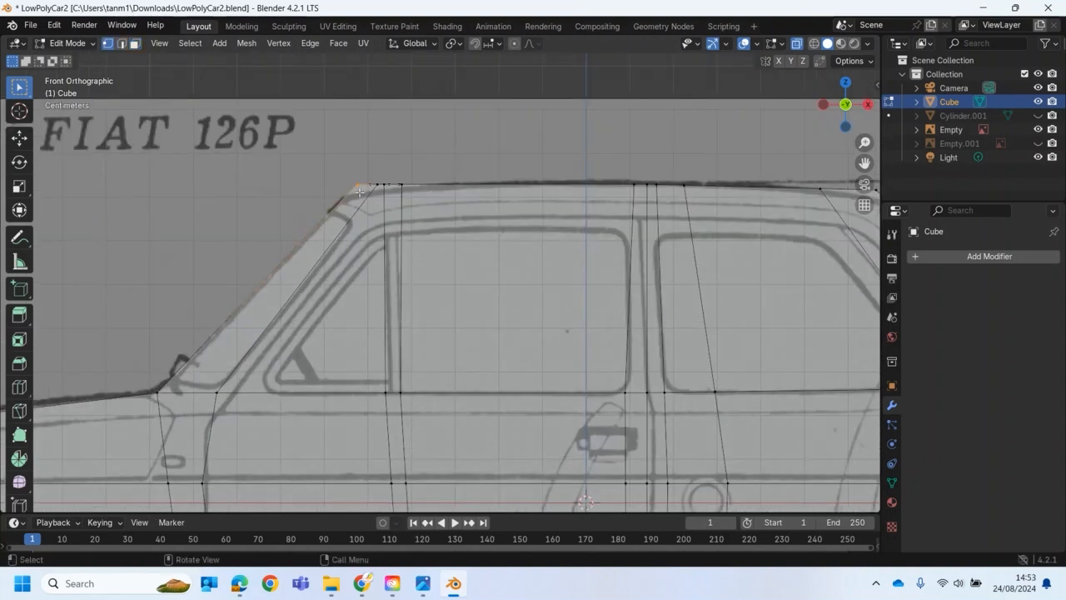
drag(351, 191, 350, 191)
click(19, 137)
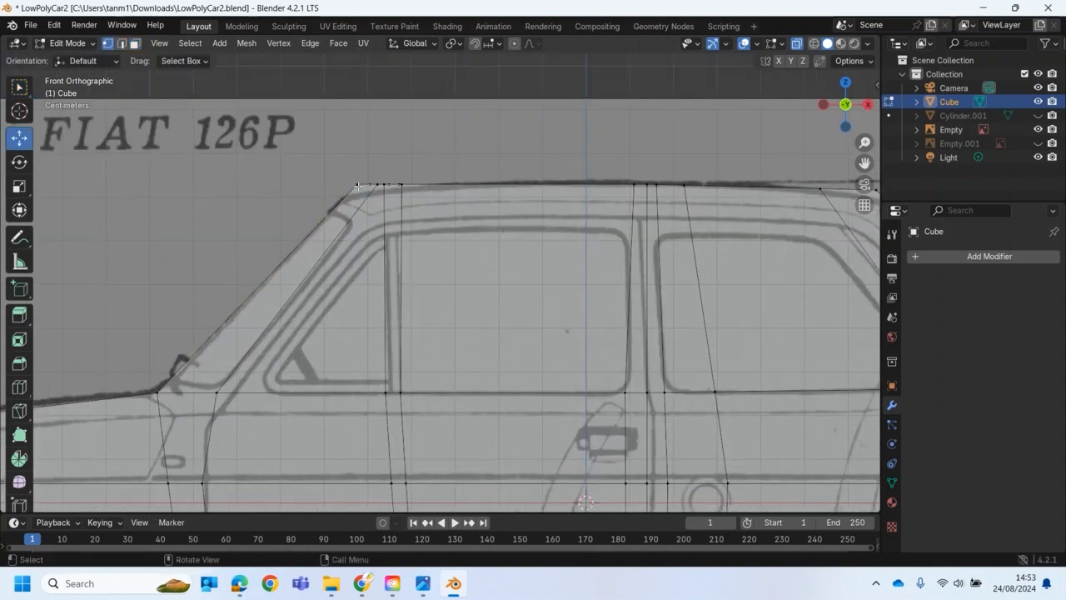
mouse_move(357, 184)
mouse_down()
mouse_move(343, 197)
mouse_move(380, 183)
mouse_move(363, 167)
mouse_up()
Align the front divider loop's two roof vertices by scaling them to 0 along X, and shift them slightly along X.
middle_drag(363, 169, 341, 279)
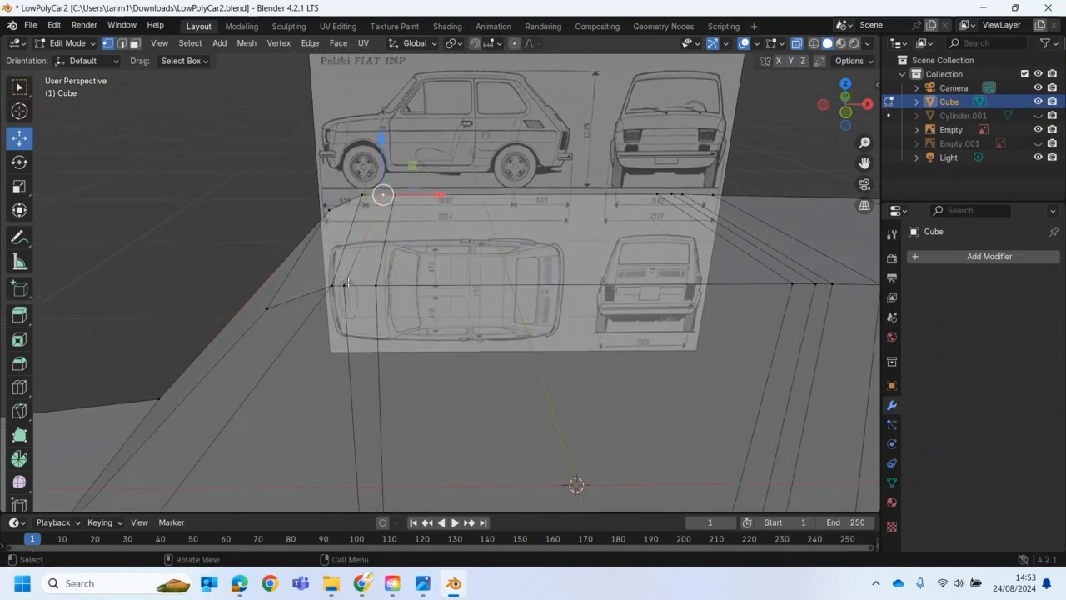
key(z)
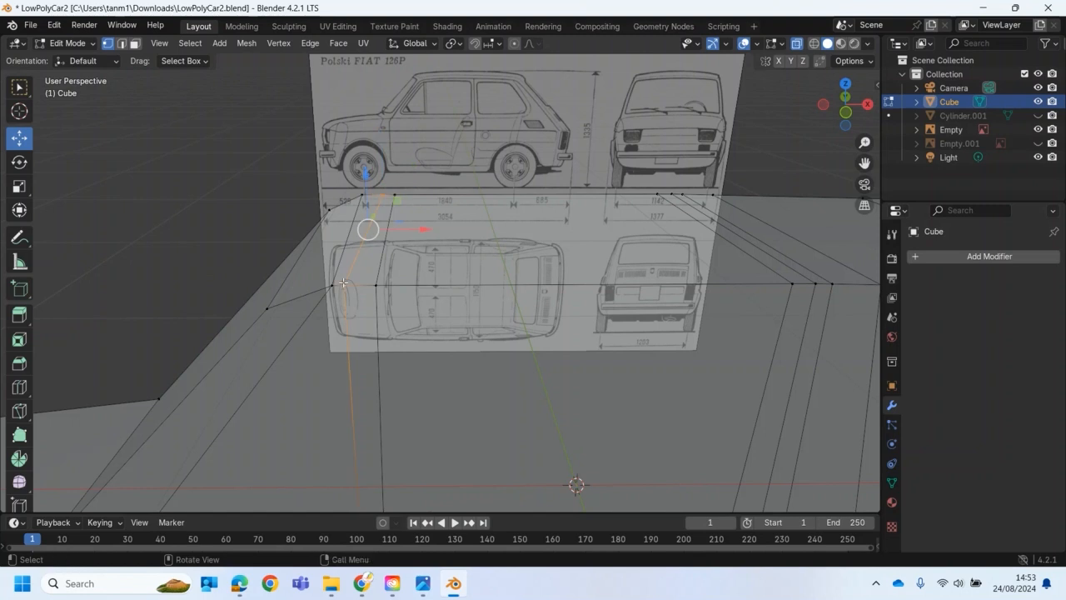
key(KP_1)
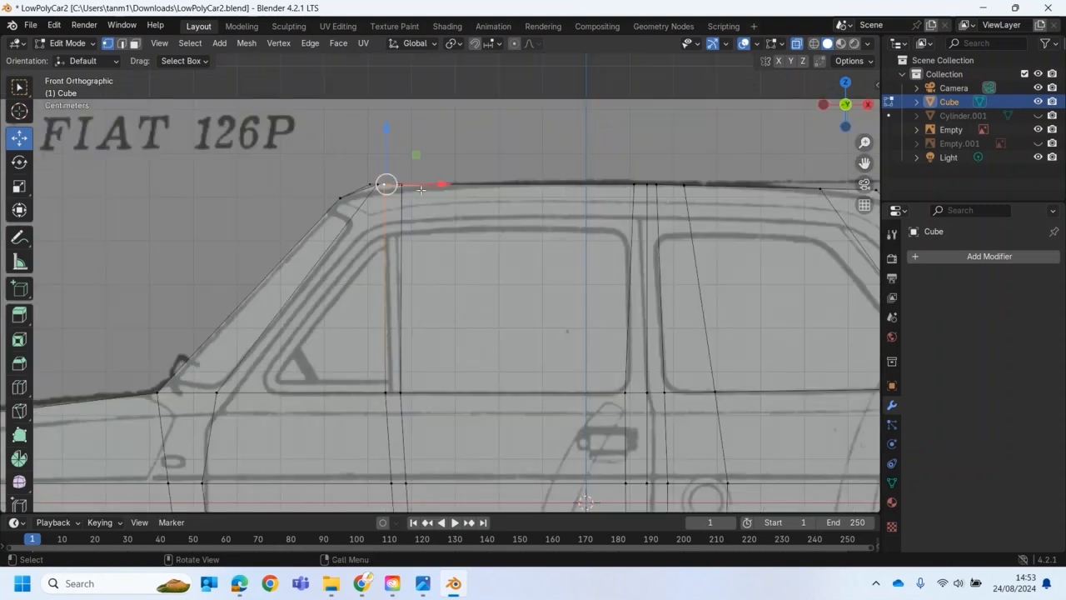
key(shift+space)
key(s)
drag(435, 186, 419, 192)
double_click(204, 423)
text(0)
key(Return)
key(shift+space)
key(g)
drag(442, 185, 443, 186)
Scale the door front-edge loop's roof vertices to 0 along X and move them about 0.008 m forward and 0.004 m down.
drag(352, 166, 409, 190)
key(shift+space)
key(s)
click(191, 424)
text(0)
key(Return)
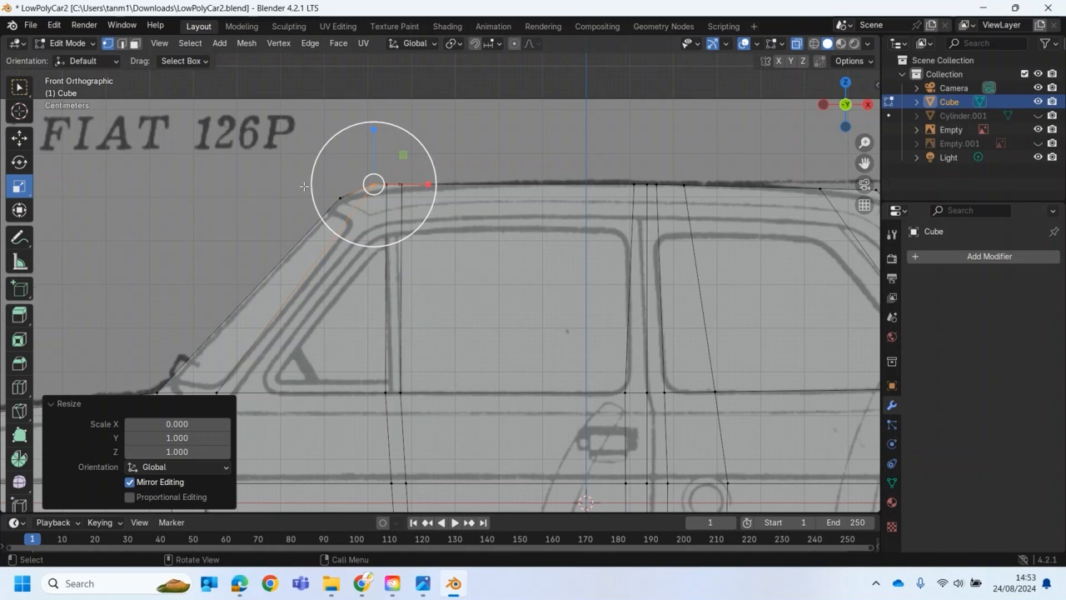
key(shift+space)
key(g)
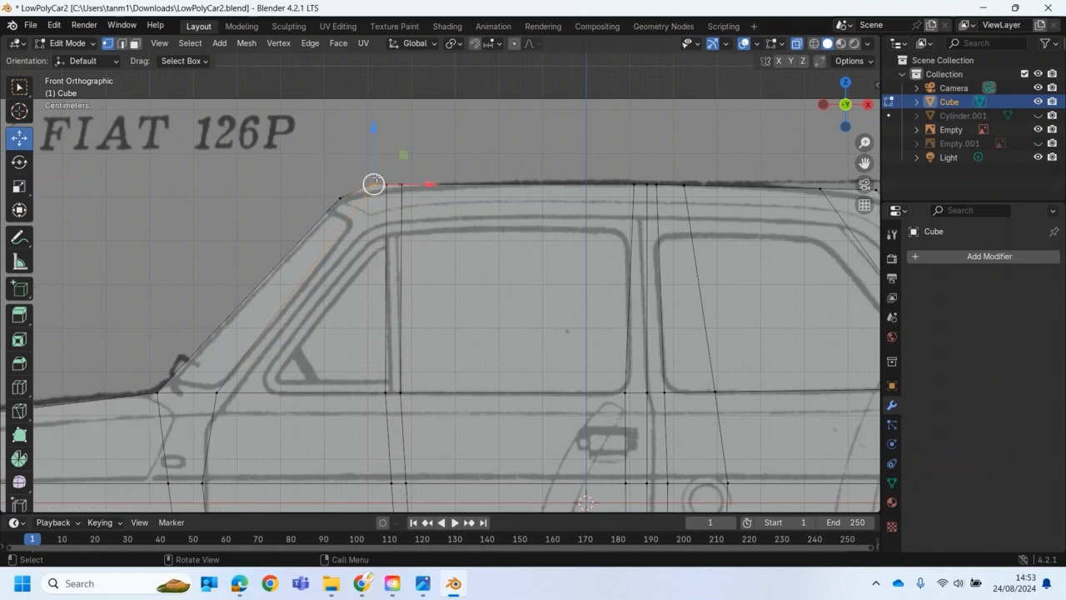
drag(374, 184, 369, 184)
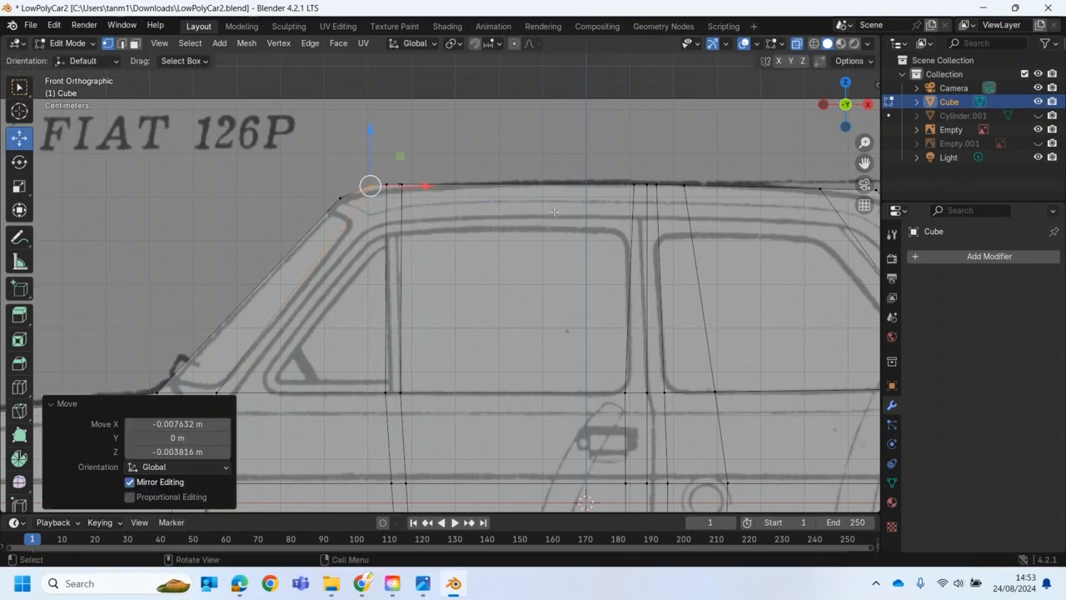
Raise the roof vertices of the loops at the pillar between the side windows by about 0.009 m.
scroll(560, 209, down, 1)
click(627, 218)
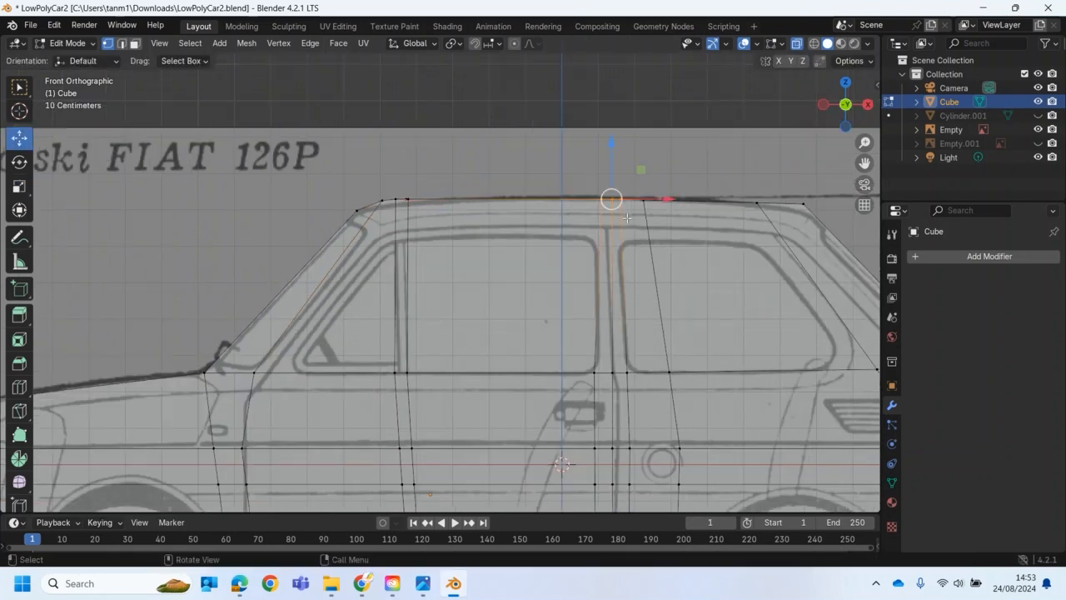
drag(608, 143, 611, 139)
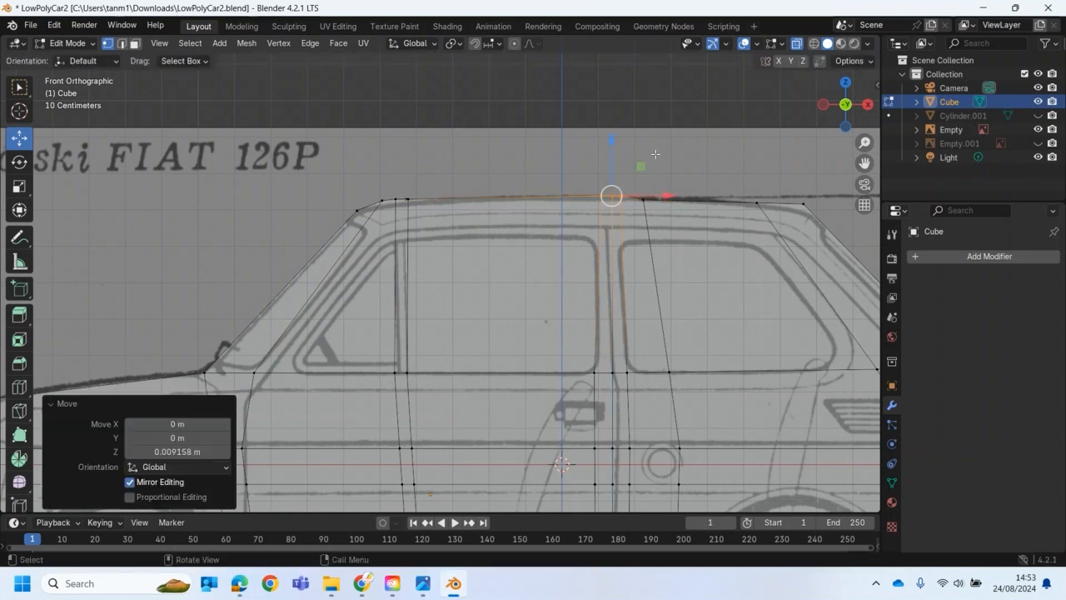
Move the rear side-window loop's roof vertices about 0.069 m rearward and 0.006 m up, and the rear roof corner about 0.012 m rearward and down.
drag(611, 195, 668, 197)
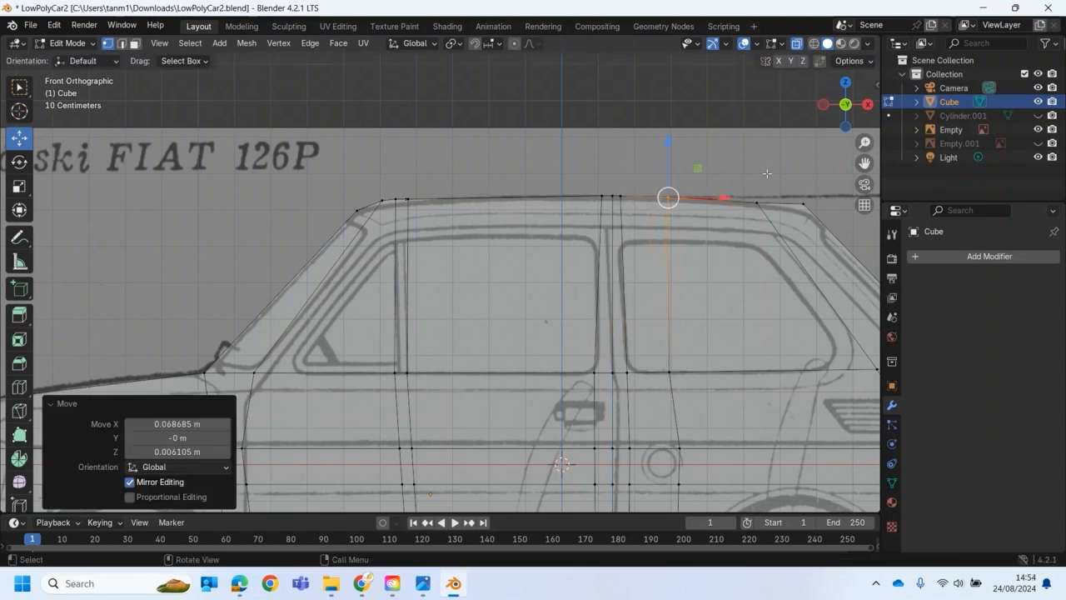
drag(803, 203, 809, 210)
scroll(726, 310, down, 2)
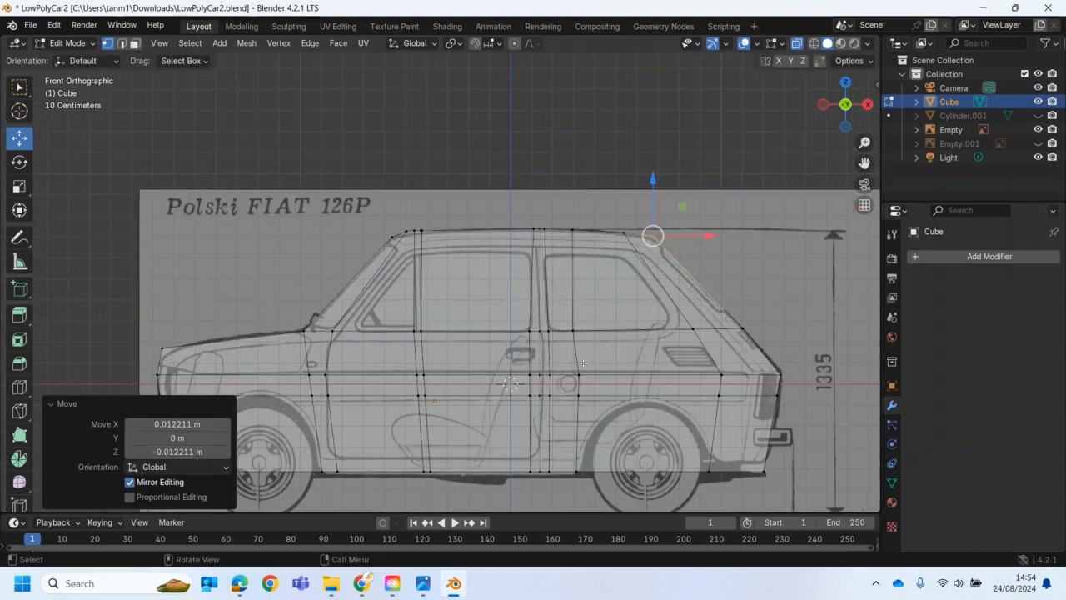
scroll(503, 411, down, 1)
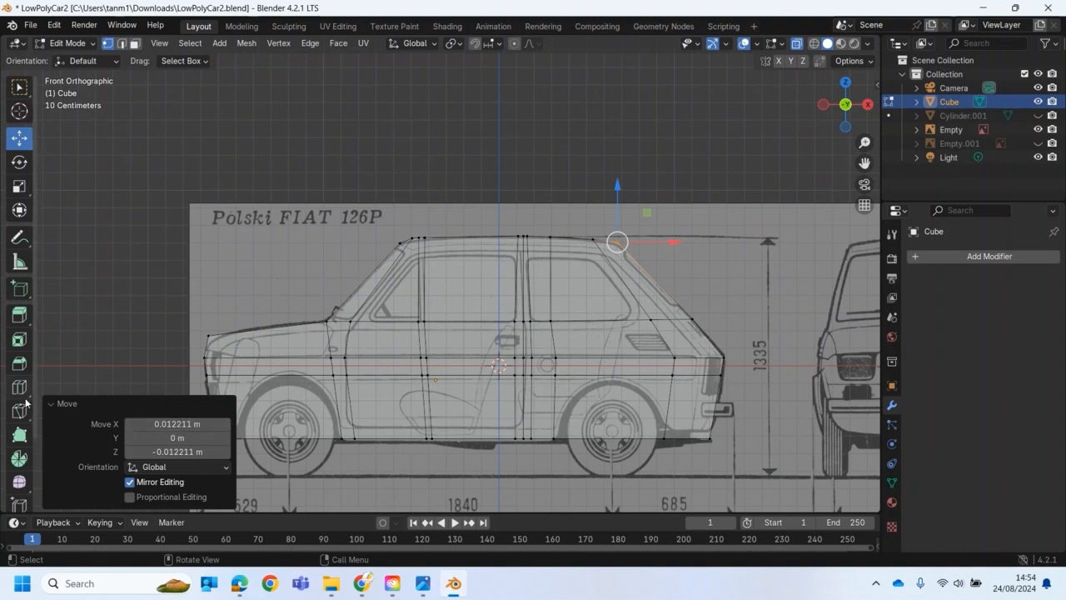
Add a vertical loop cut through the bonnet section and slide it towards the car's front end.
click(52, 403)
scroll(198, 435, up, 1)
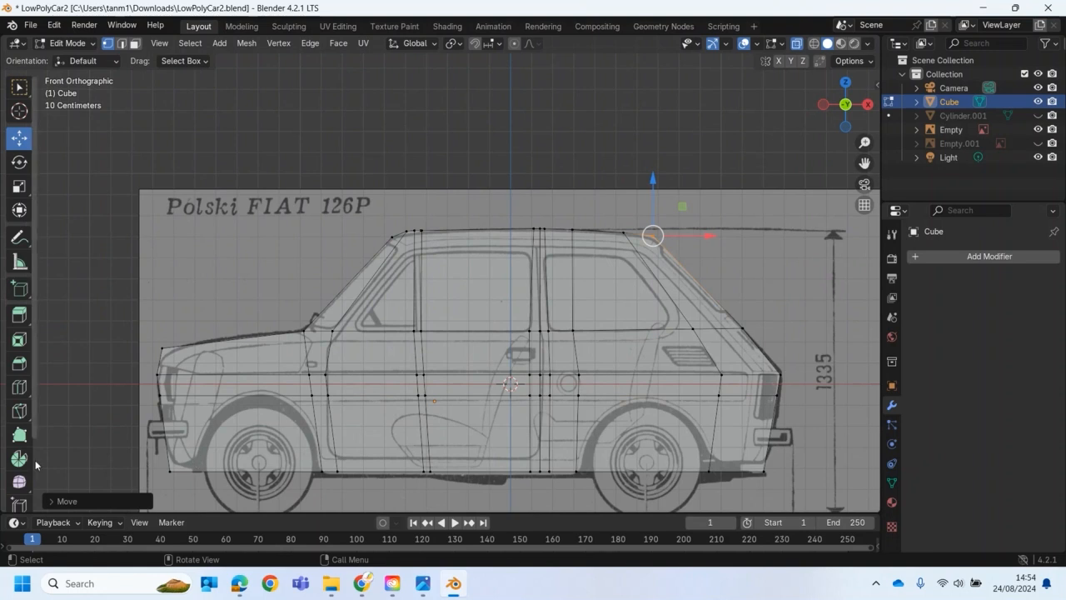
click(19, 386)
drag(193, 470, 163, 471)
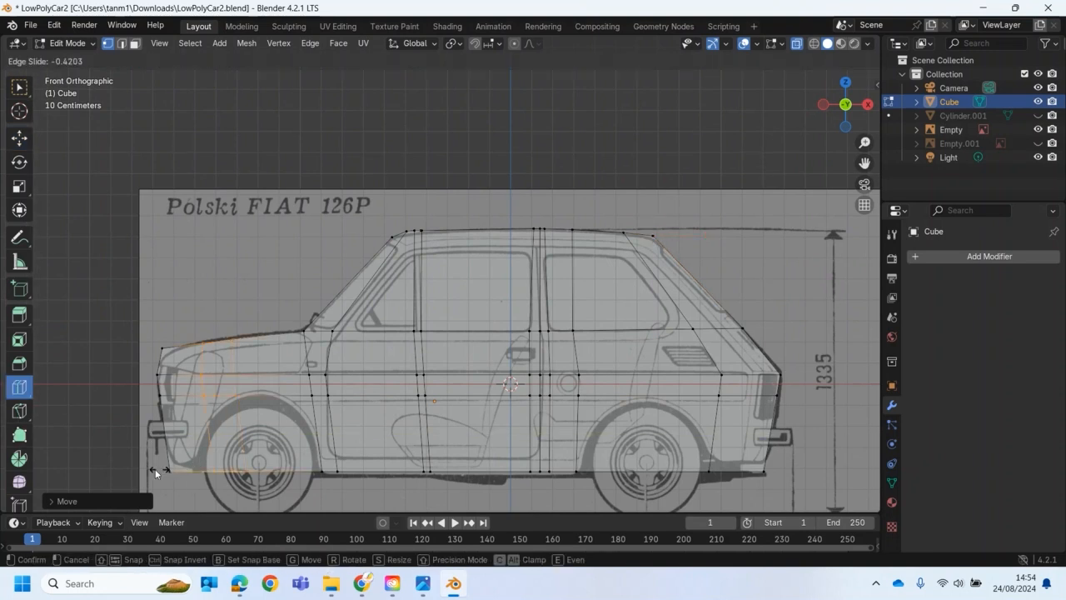
drag(145, 469, 141, 468)
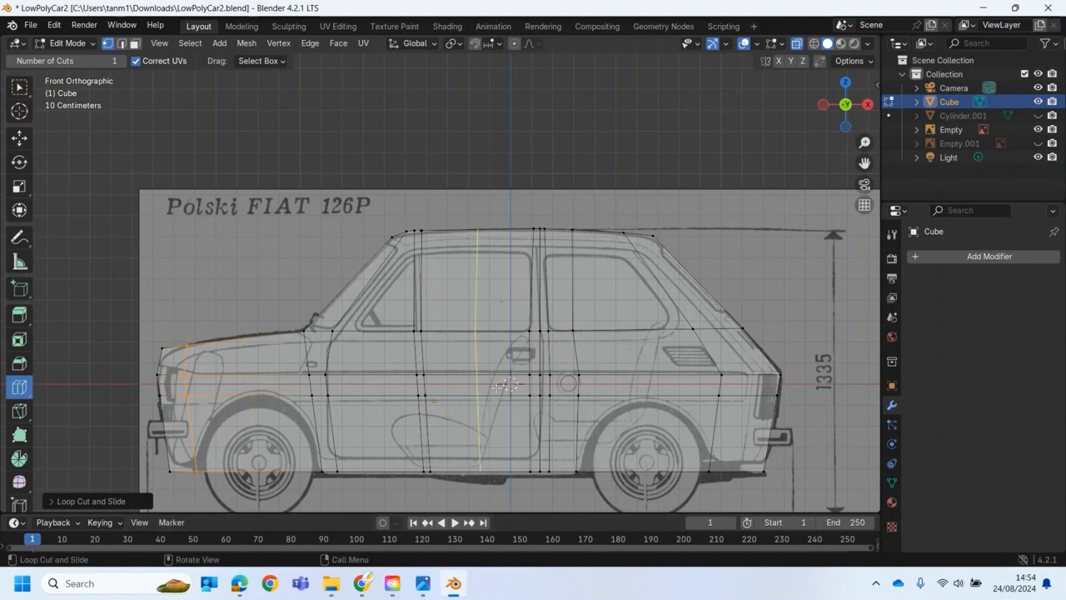
Switch to Object Mode and add a Mirror modifier to the half car body.
scroll(372, 148, down, 3)
middle_drag(278, 147, 365, 259)
click(67, 43)
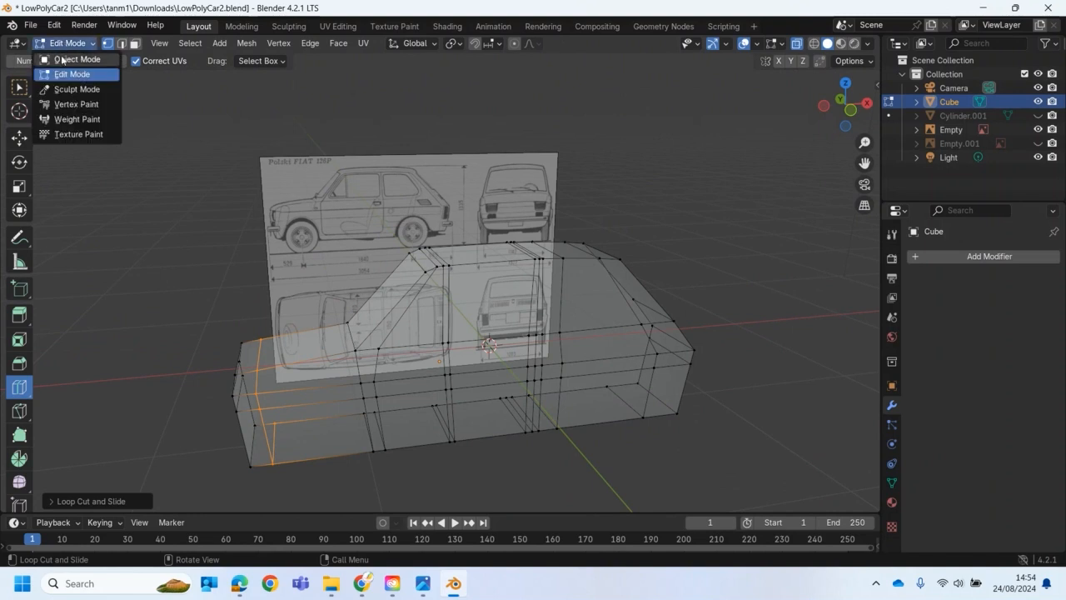
click(71, 60)
middle_drag(206, 154, 511, 308)
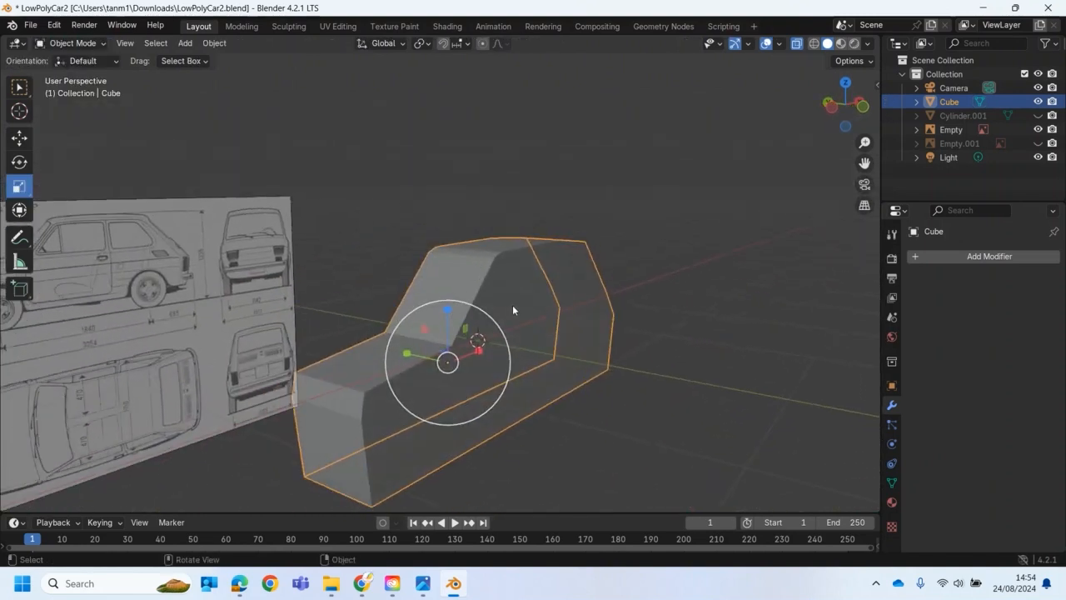
click(959, 255)
mouse_move(909, 293)
click(903, 254)
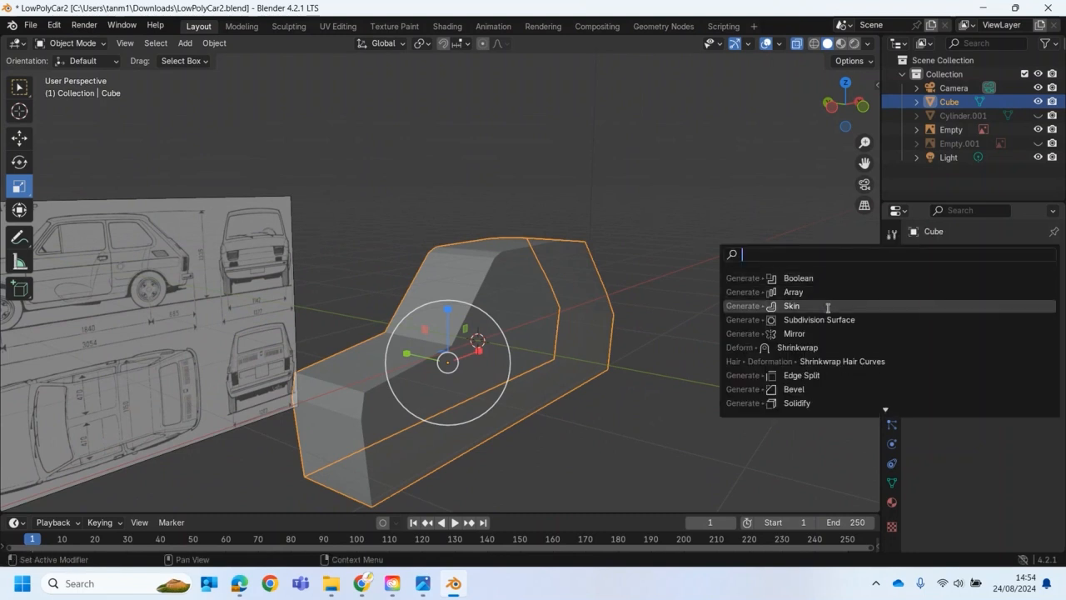
click(796, 333)
Turn off X-ray, enable the Mirror modifier's Y axis and turn on Clipping.
middle_drag(656, 357, 620, 366)
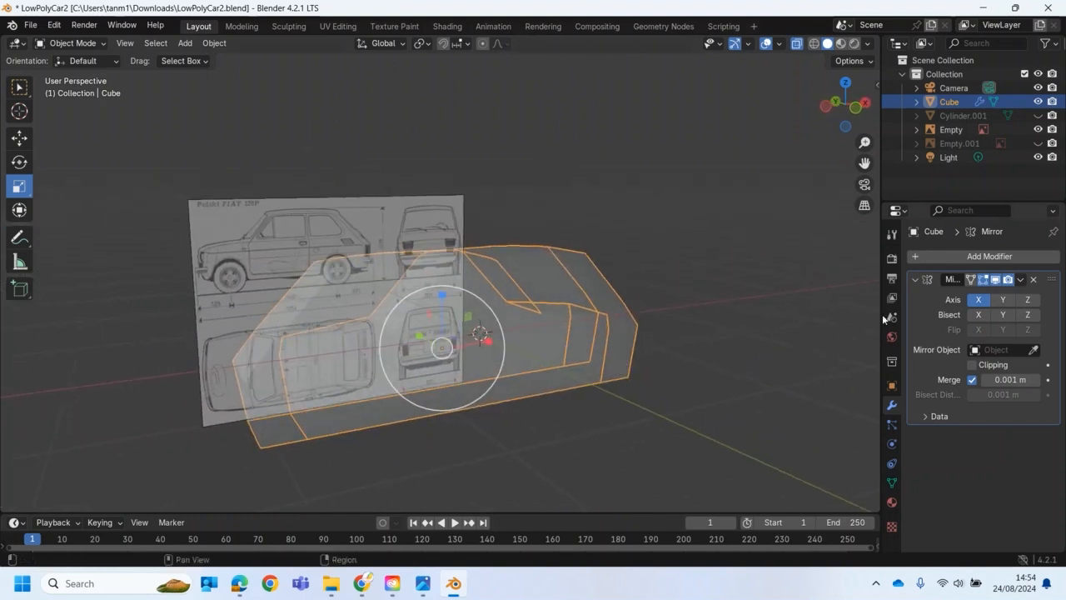
click(796, 43)
middle_drag(575, 312, 762, 300)
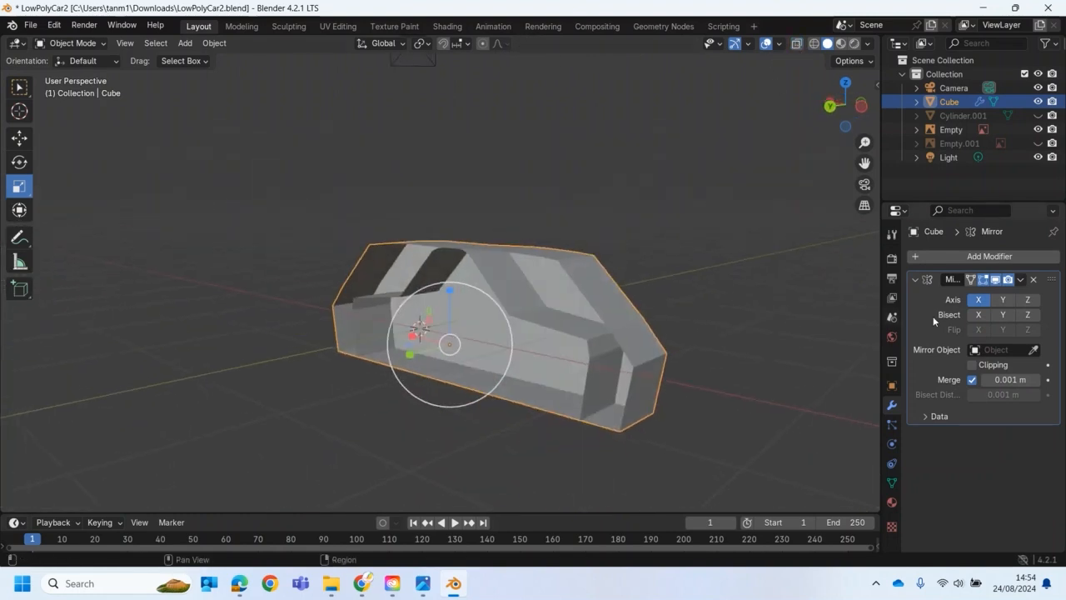
click(1001, 299)
middle_drag(683, 379, 556, 425)
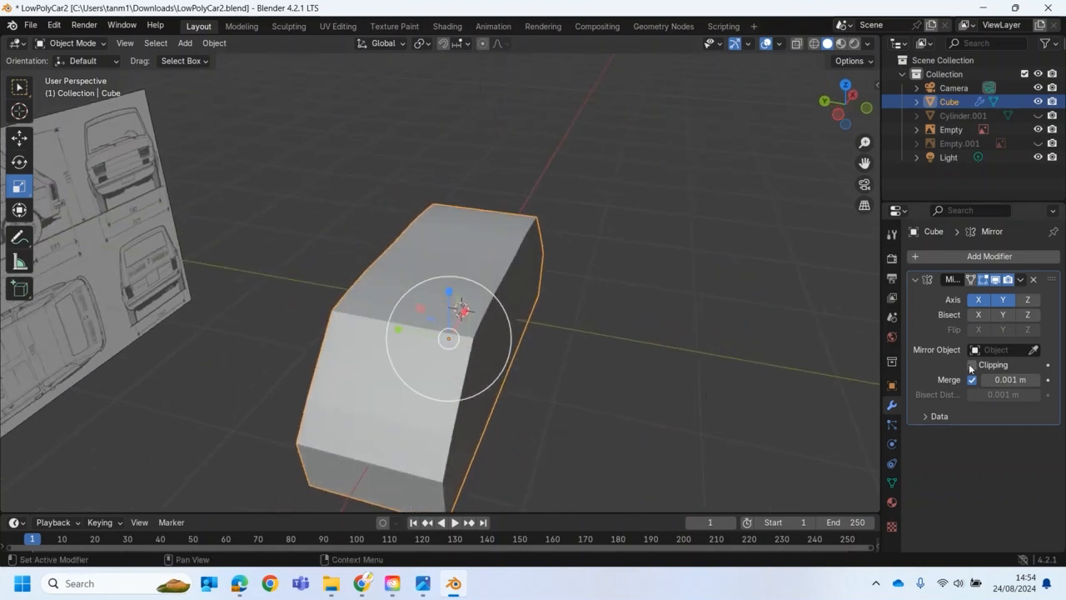
click(971, 366)
Return to Edit Mode and disable the Mirror modifier's X axis.
middle_drag(643, 384, 489, 352)
click(73, 44)
click(72, 74)
middle_drag(325, 224, 500, 233)
click(979, 300)
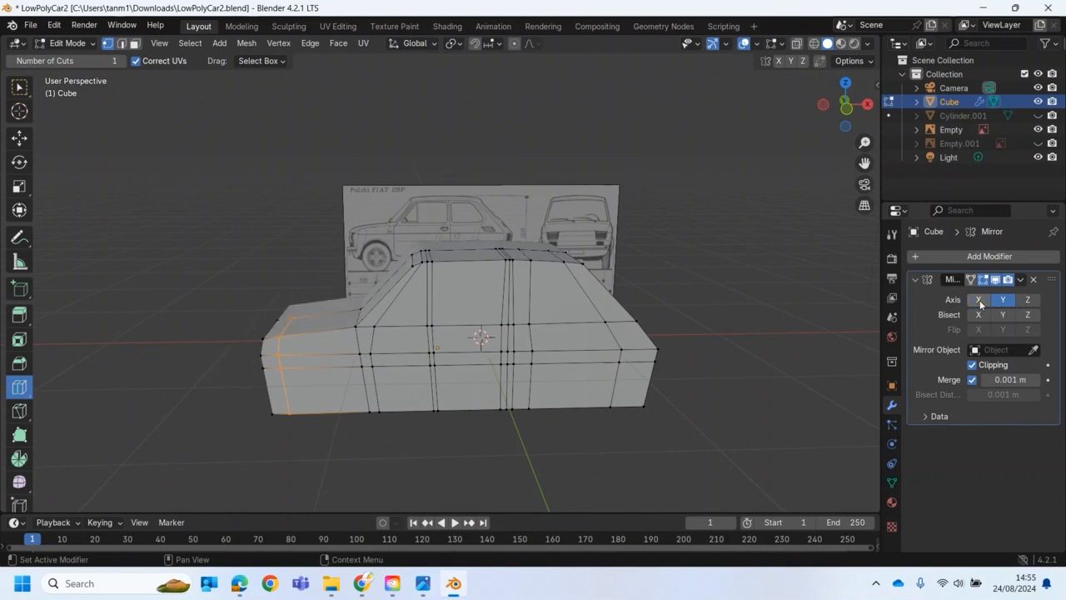
Scale the selected loop near the car's front outward along the Y axis.
middle_drag(573, 402, 427, 384)
key(s)
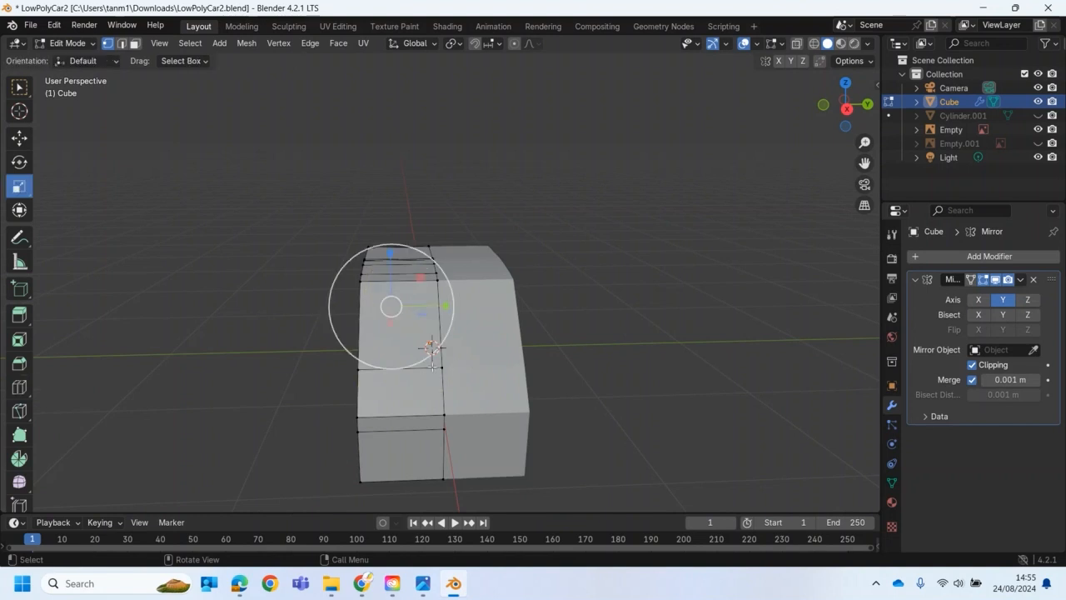
drag(447, 306, 475, 309)
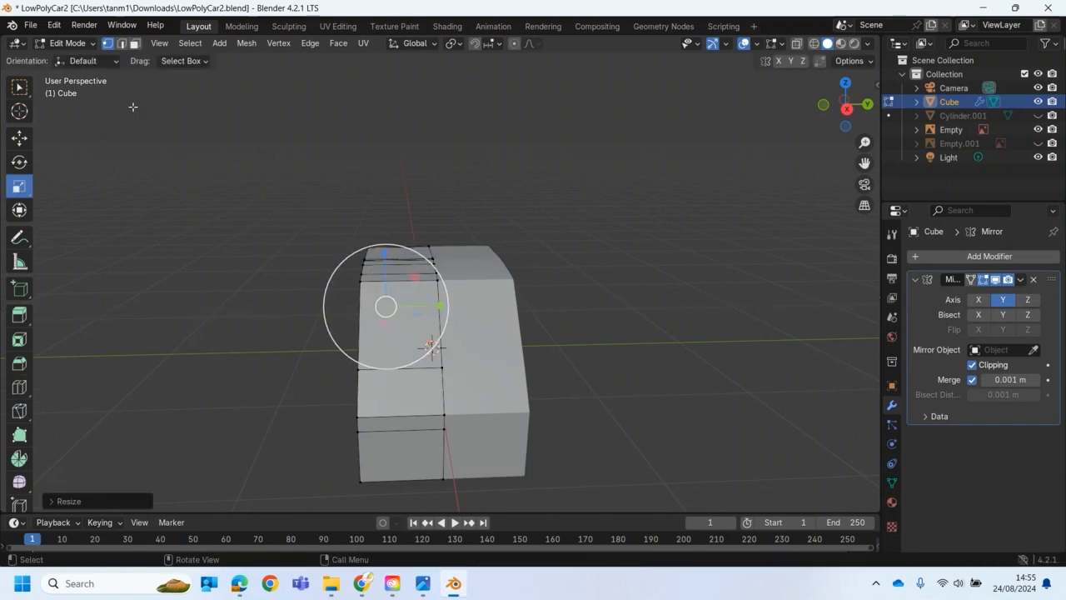
Scale the whole car body wider along the Y axis in Object Mode and check its shape from the front.
key(Tab)
drag(483, 343, 504, 340)
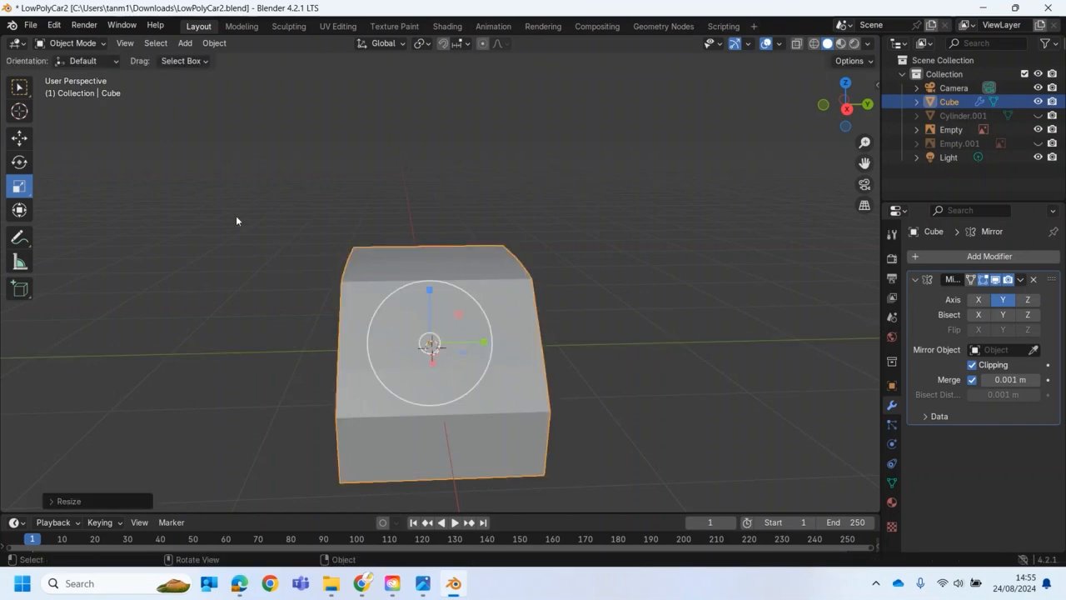
key(Tab)
middle_drag(326, 297, 683, 393)
middle_drag(543, 370, 516, 358)
key(Tab)
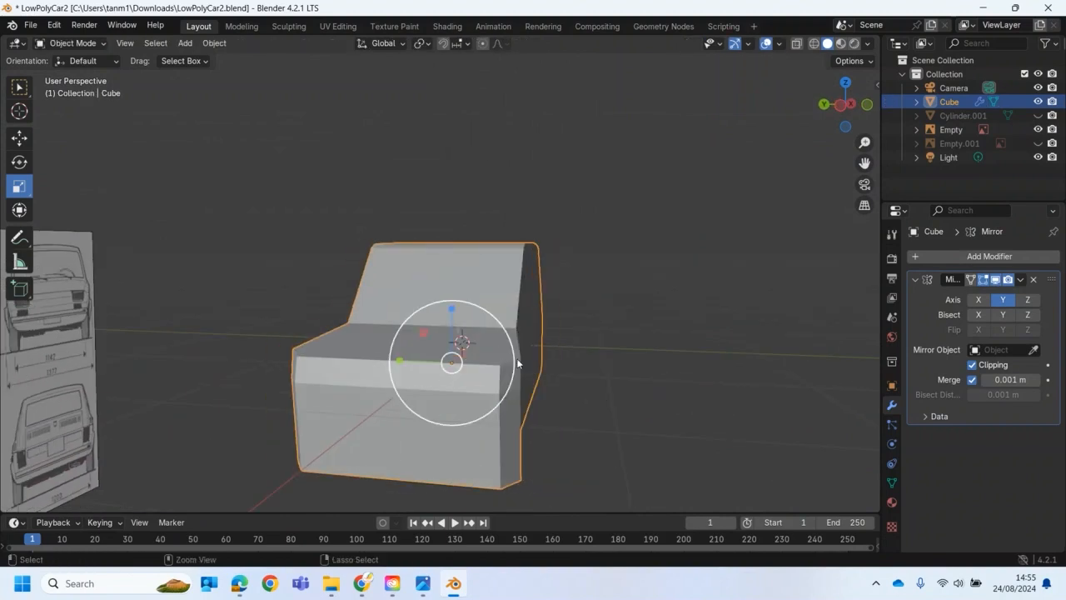
middle_drag(558, 408, 491, 406)
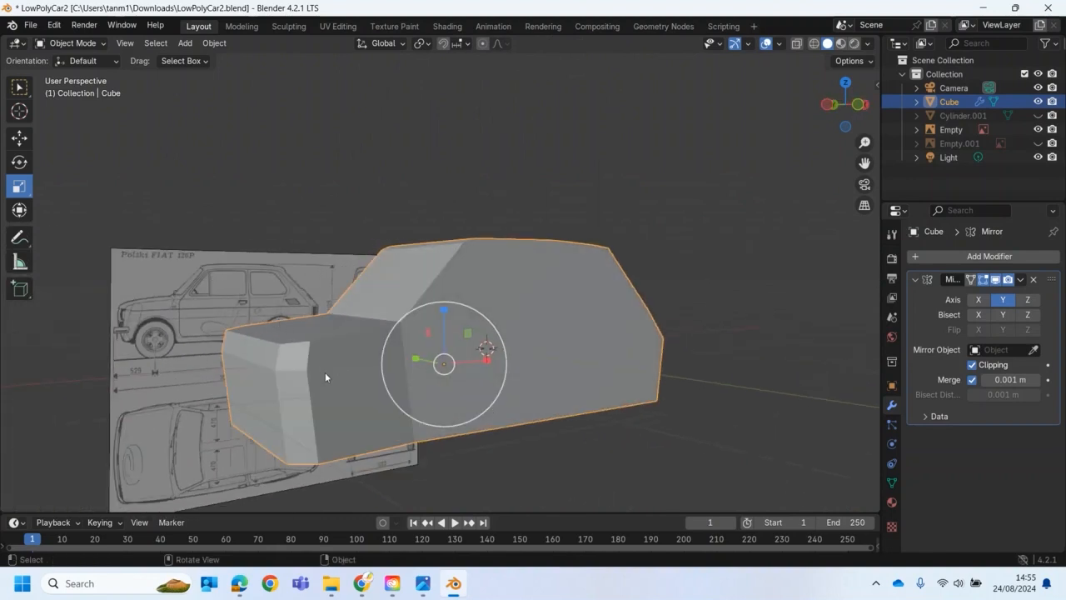
In Edit Mode, move the protruding front loop inward along Y until it is flush with the body side.
click(73, 42)
click(67, 75)
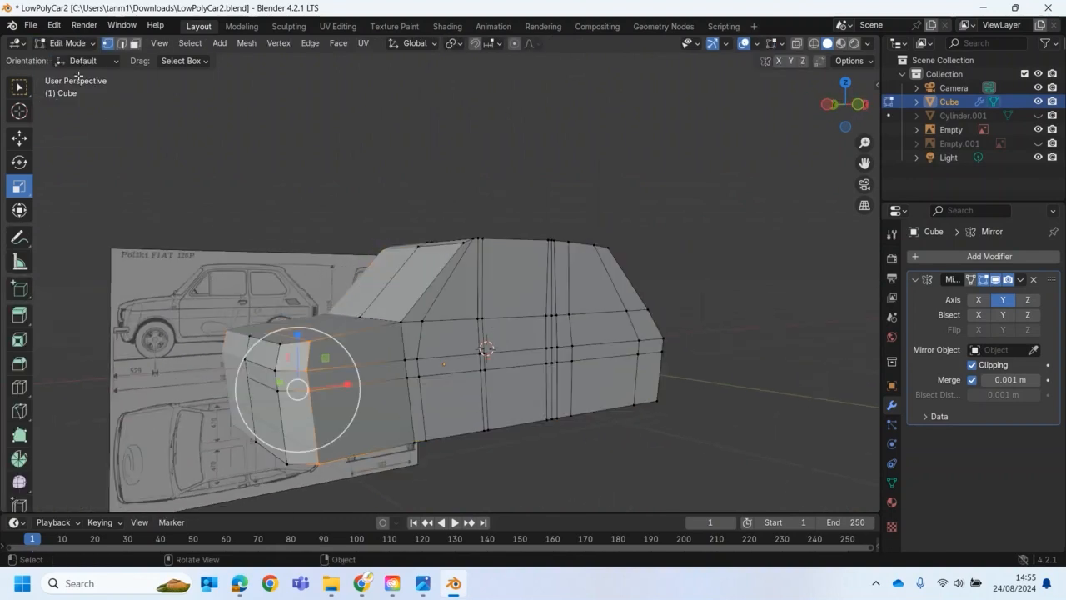
middle_drag(333, 366, 446, 424)
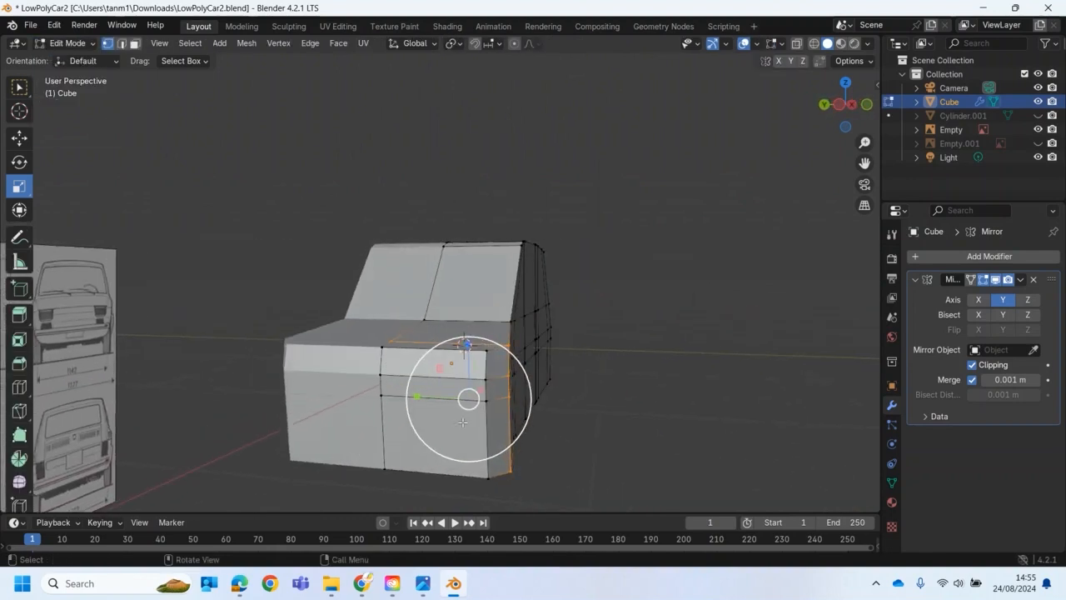
key(KP_1)
key(KP_3)
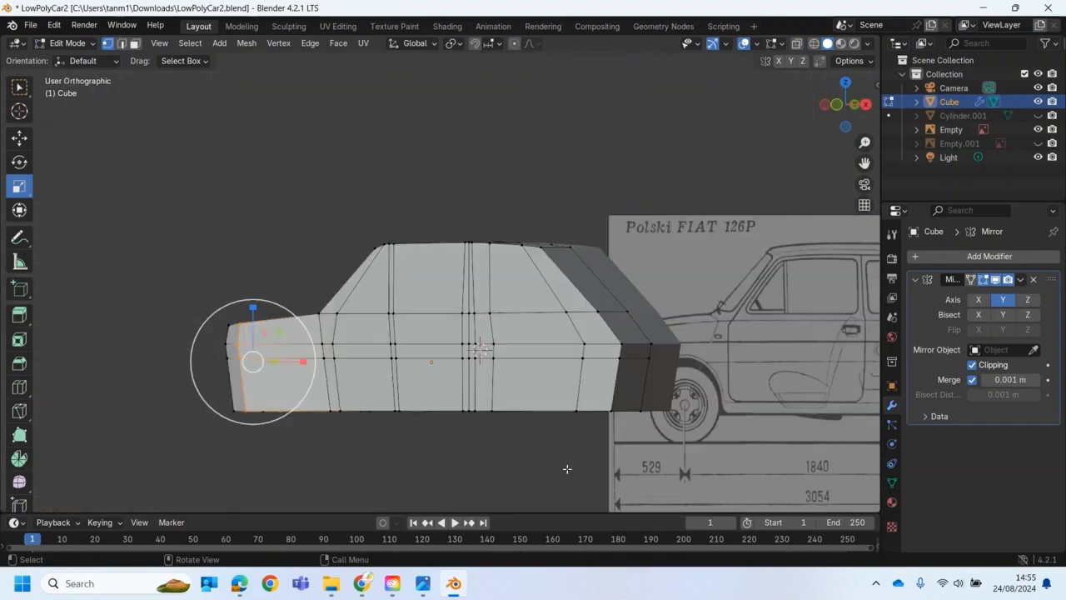
key(g)
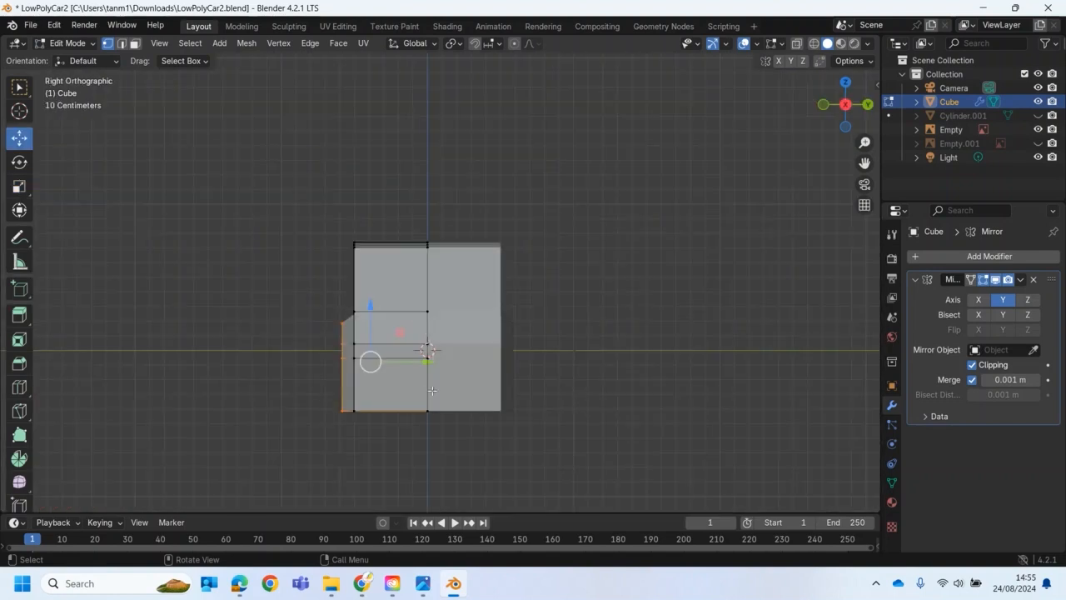
drag(426, 363, 444, 359)
middle_drag(559, 436, 424, 440)
middle_drag(499, 447, 625, 484)
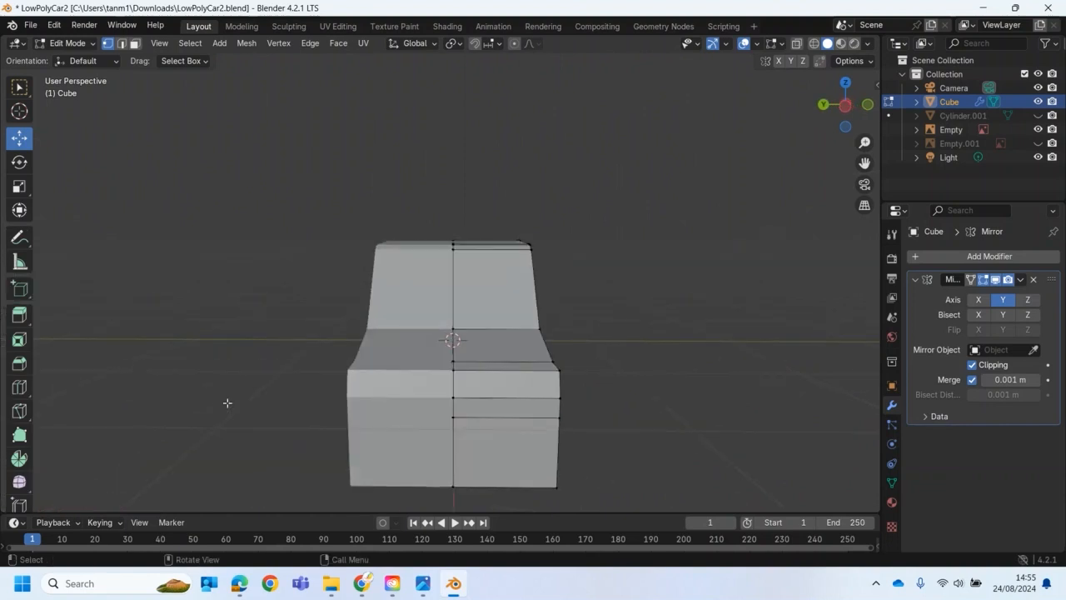
Add a lengthwise loop cut over the bonnet, windscreen and roof, and slide it close to the body's outer side.
click(19, 388)
drag(467, 471, 570, 480)
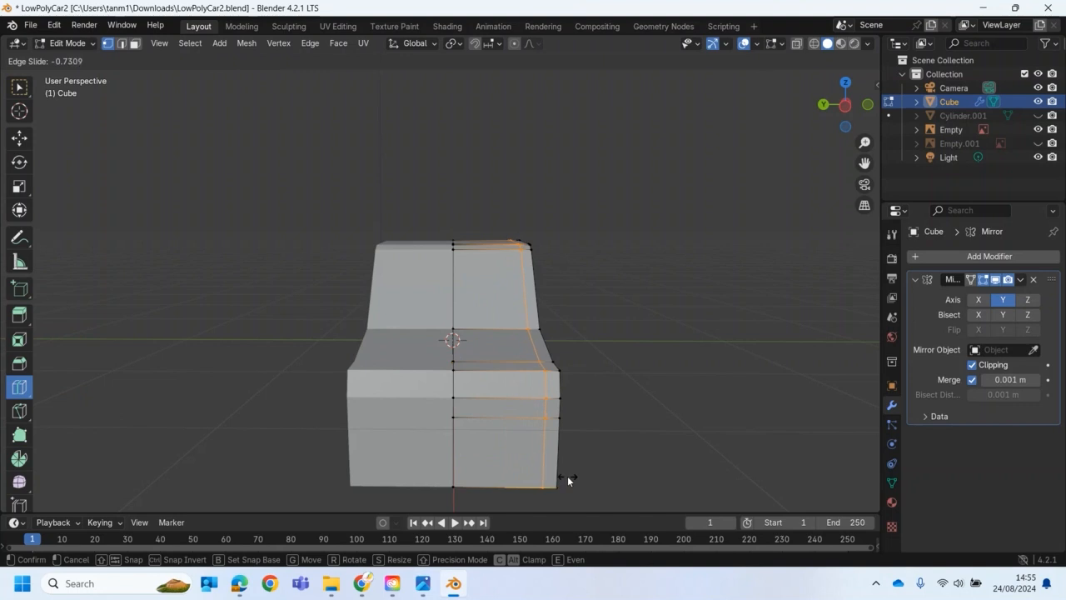
click(568, 481)
middle_drag(602, 467, 559, 466)
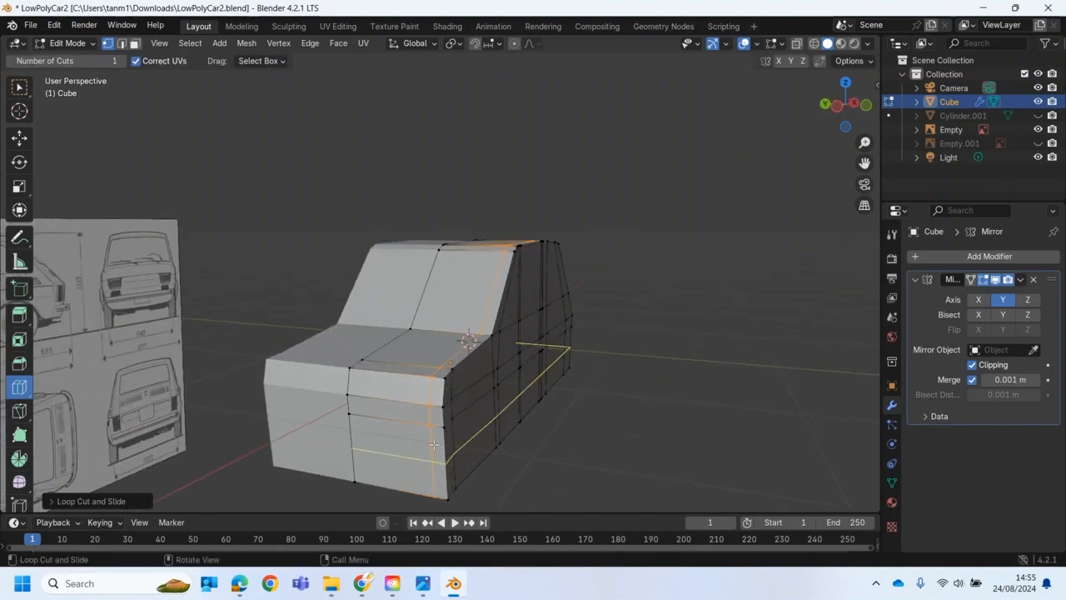
middle_drag(439, 507, 451, 413)
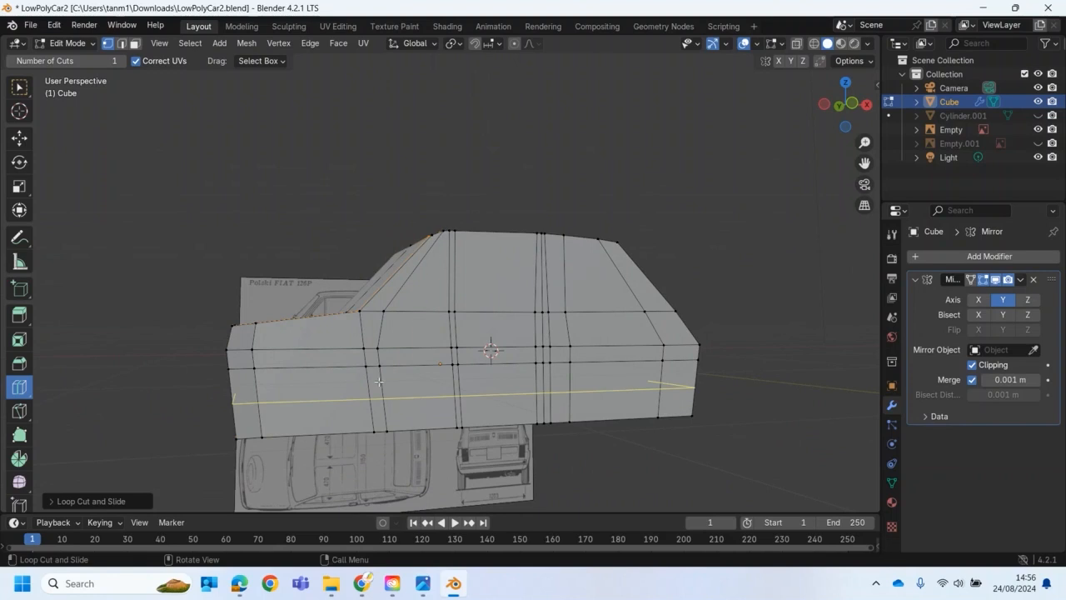
Switch to Object Mode and add a mesh cylinder with 24 vertices.
click(68, 42)
click(72, 57)
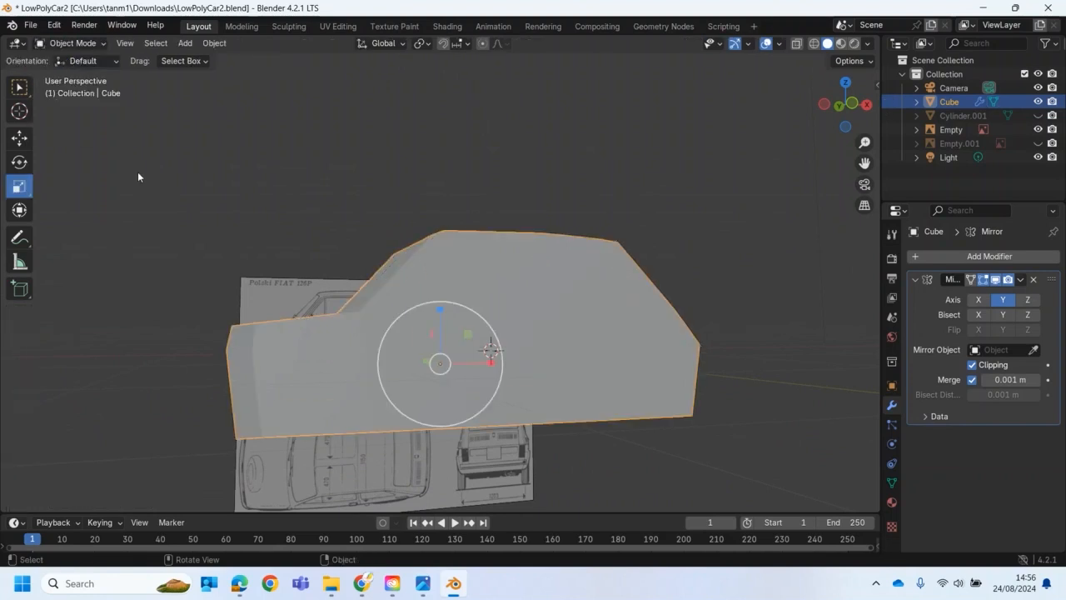
click(186, 44)
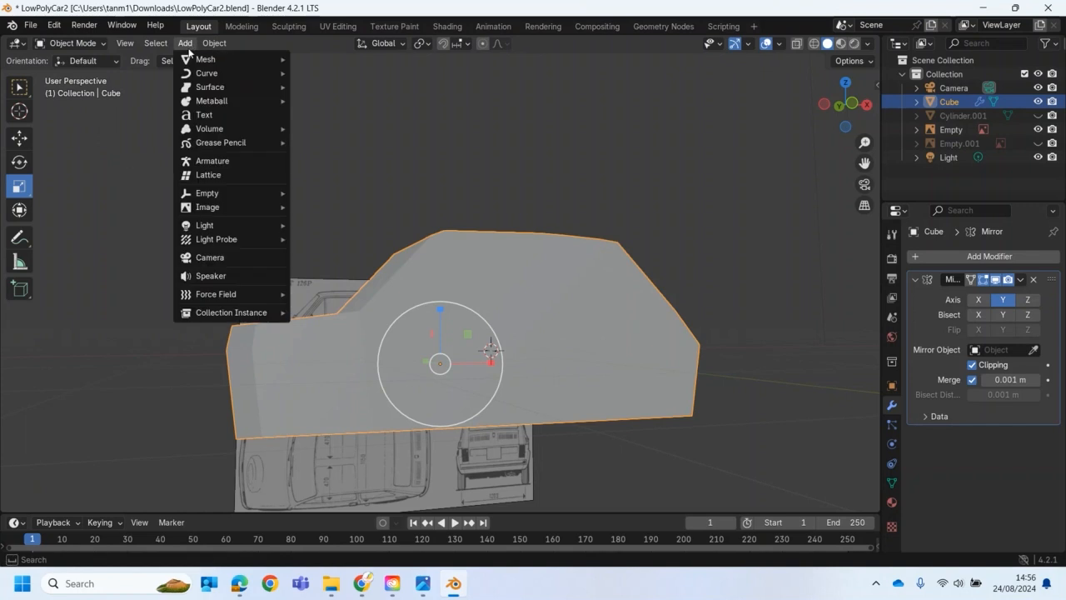
mouse_move(227, 60)
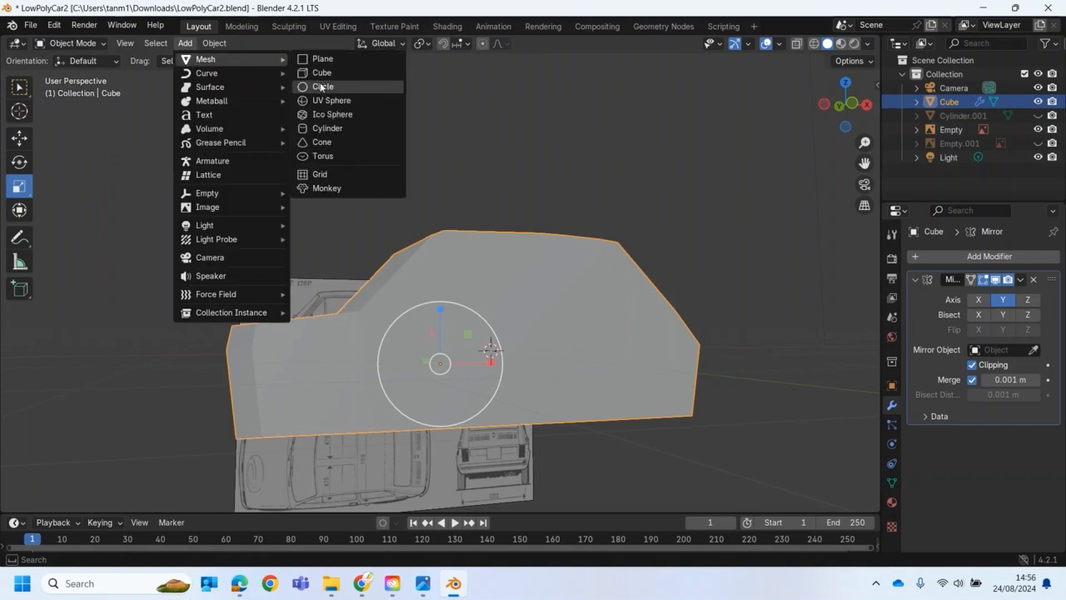
click(319, 128)
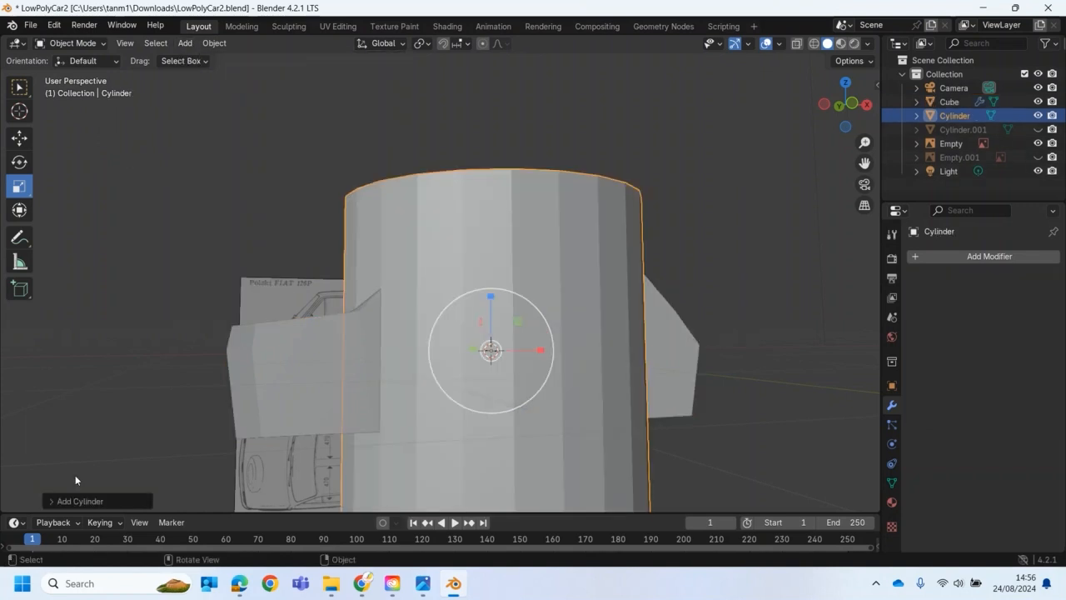
click(53, 500)
click(198, 335)
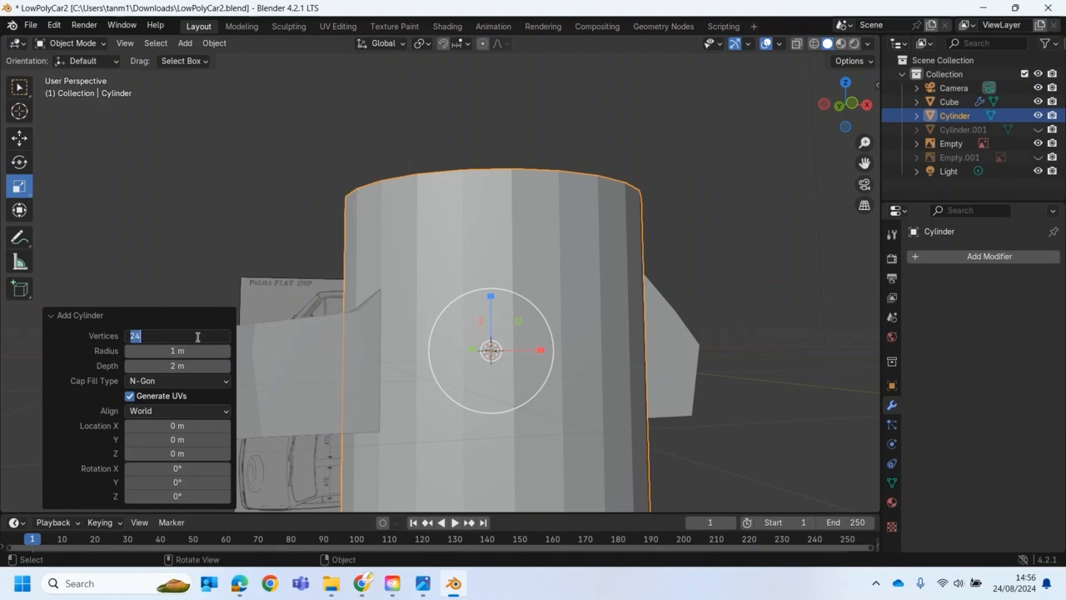
key(Return)
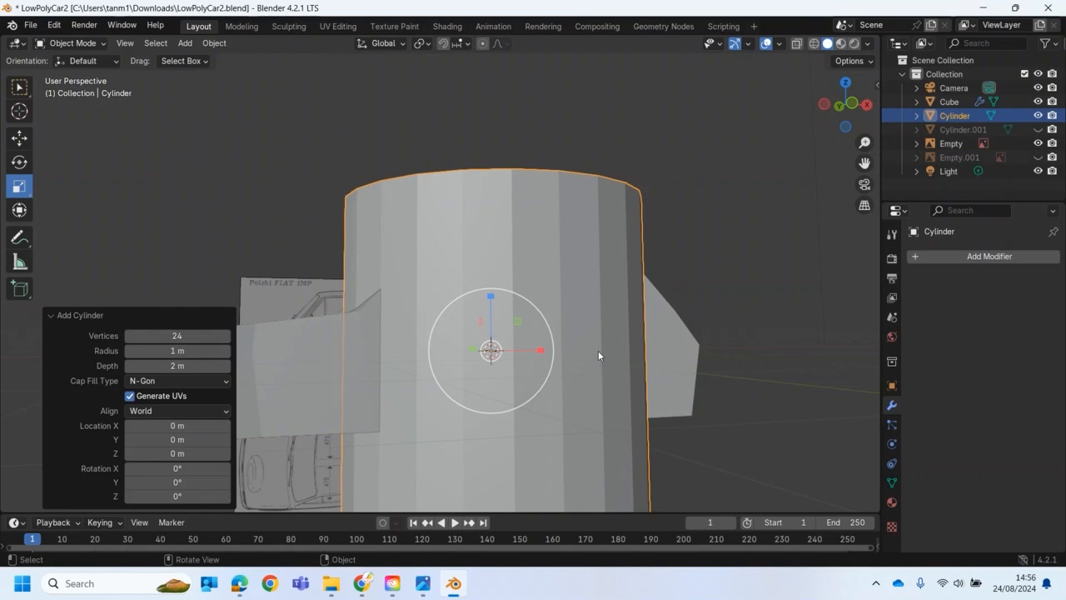
Rotate the new cylinder 90° around the X axis so its round face points sideways.
key(r)
drag(505, 315, 506, 357)
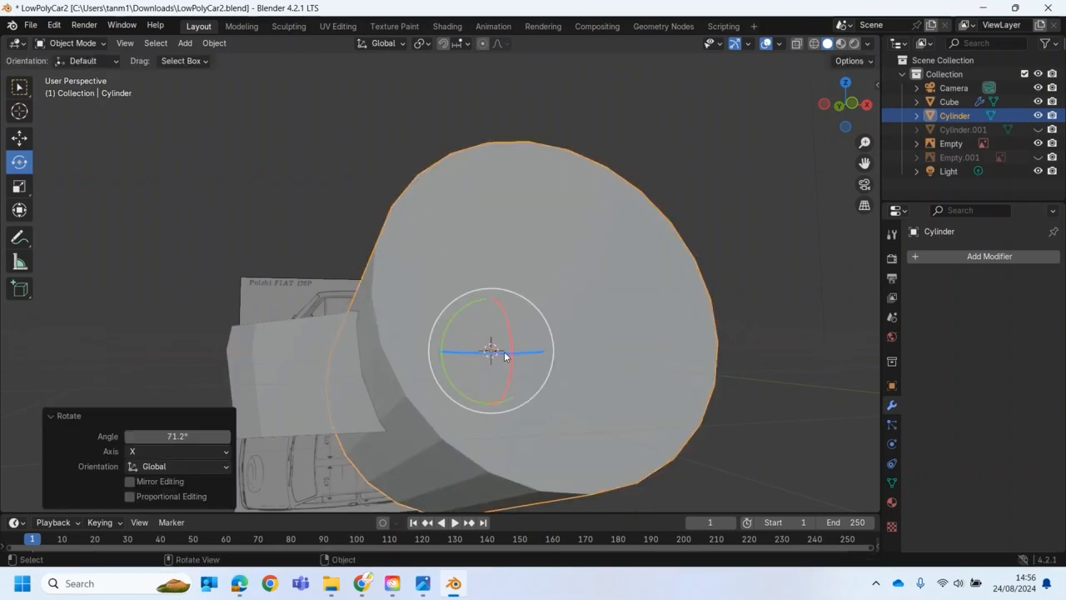
click(179, 438)
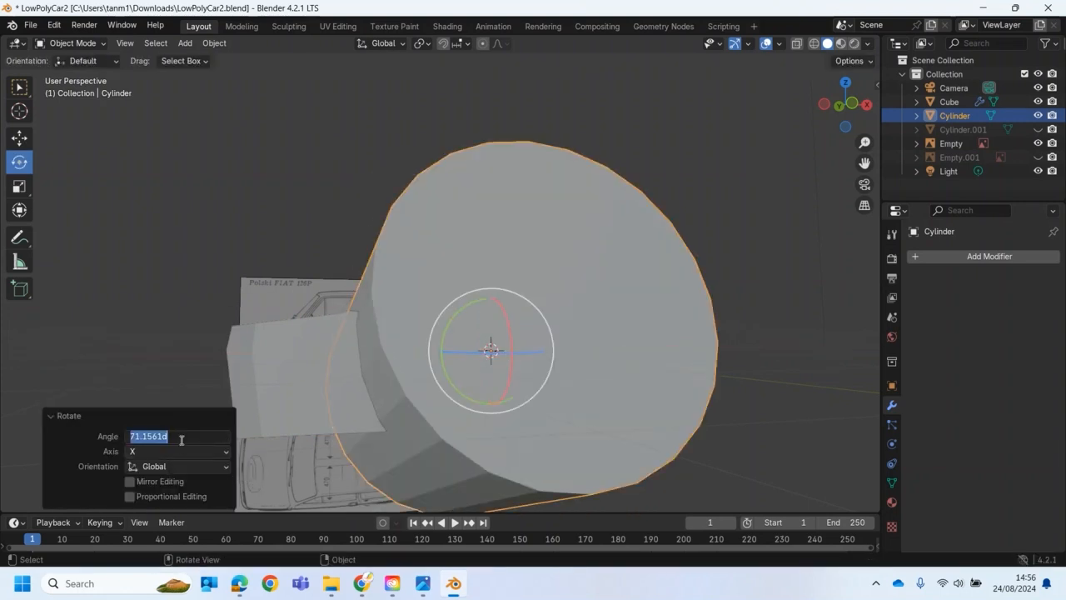
text(90)
key(Return)
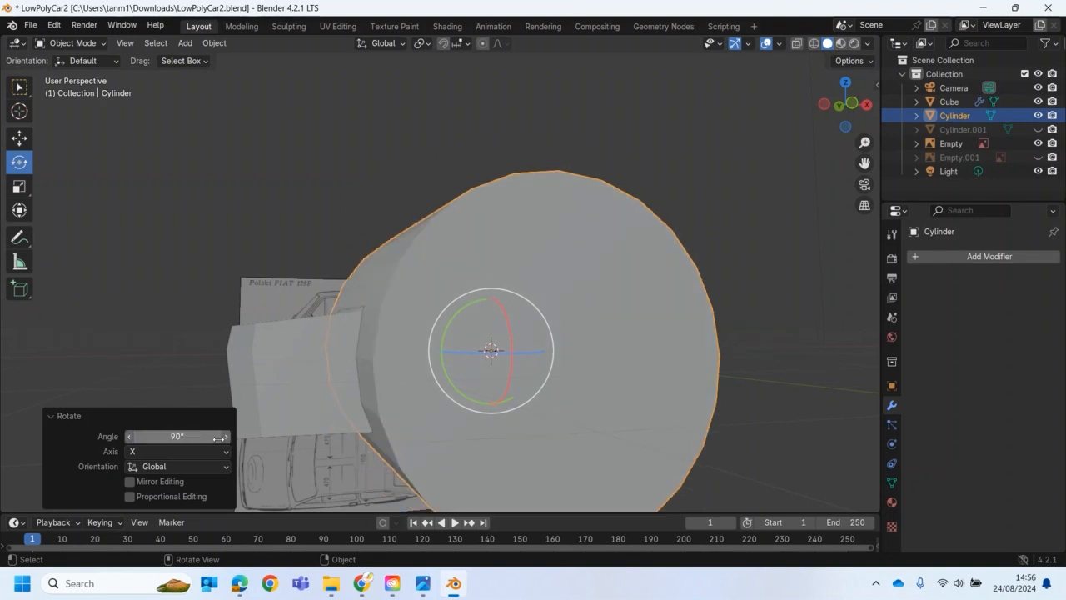
In front view with X-ray on, scale the cylinder down and move it over the blueprint's front wheel.
key(KP_1)
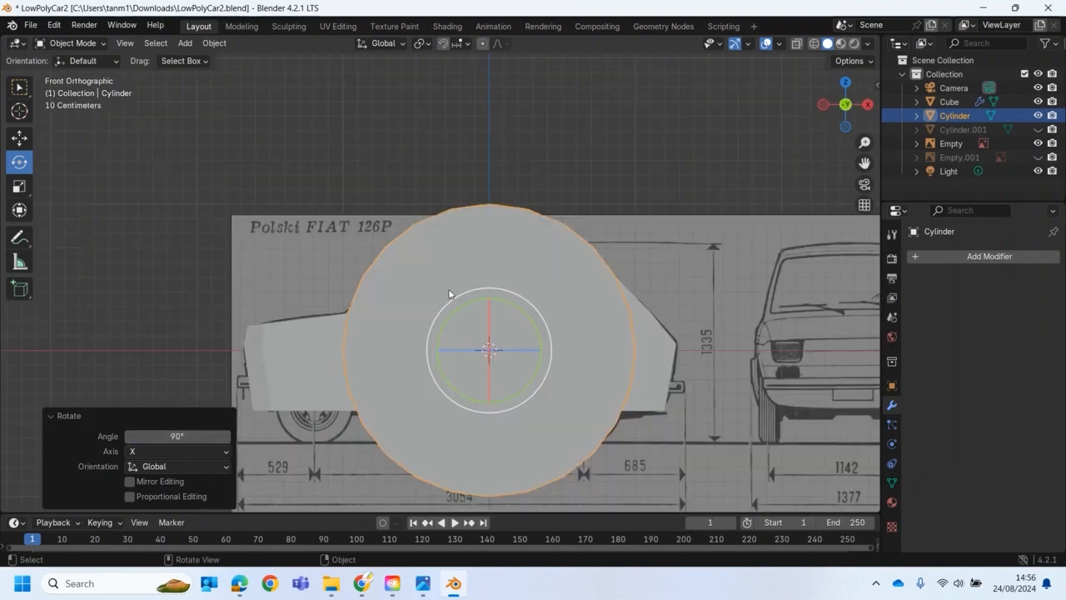
click(796, 44)
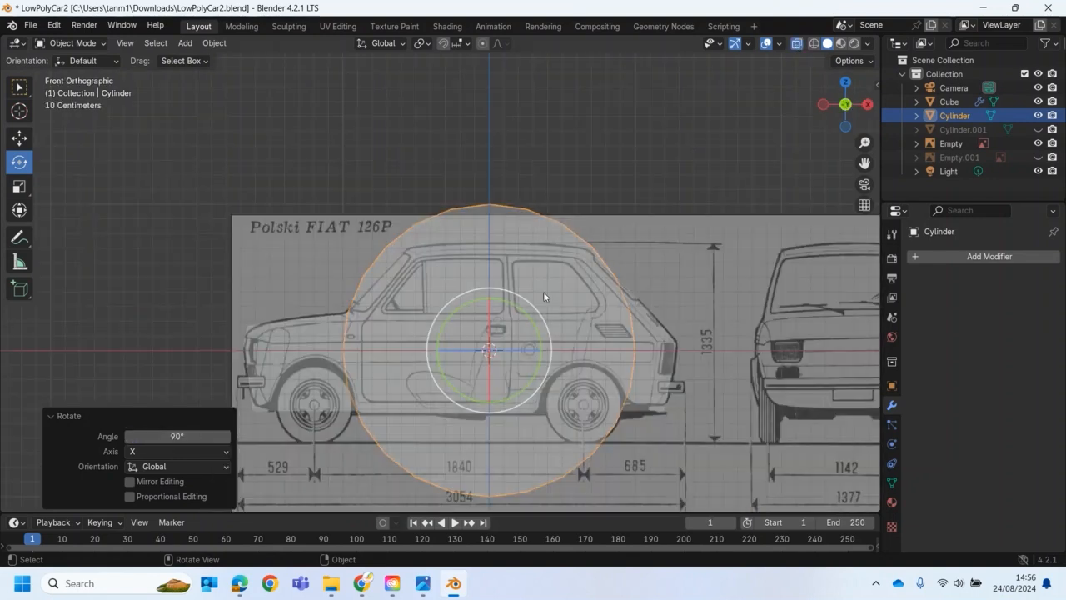
key(s)
drag(514, 297, 359, 368)
key(g)
drag(310, 293, 376, 395)
key(s)
key(g)
drag(316, 339, 313, 344)
Fine-tune the cylinder's position and size so its outline matches the blueprint's front tyre.
scroll(381, 407, up, 2)
shift+middle_drag(379, 408, 633, 292)
scroll(582, 370, up, 2)
drag(582, 376, 580, 377)
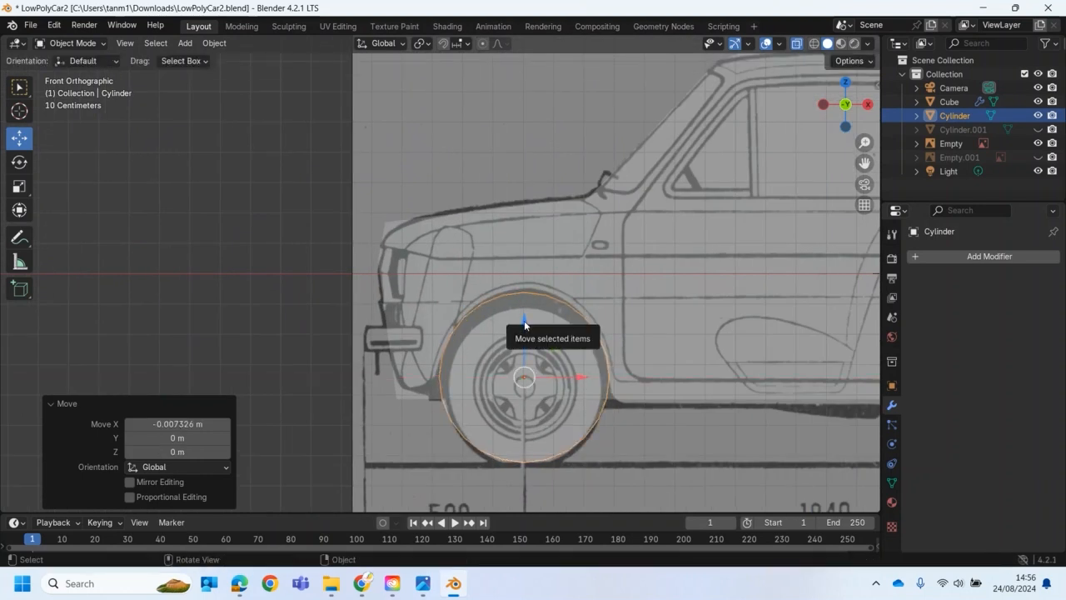
key(shift+space)
key(s)
drag(528, 316, 524, 323)
key(shift+space)
key(g)
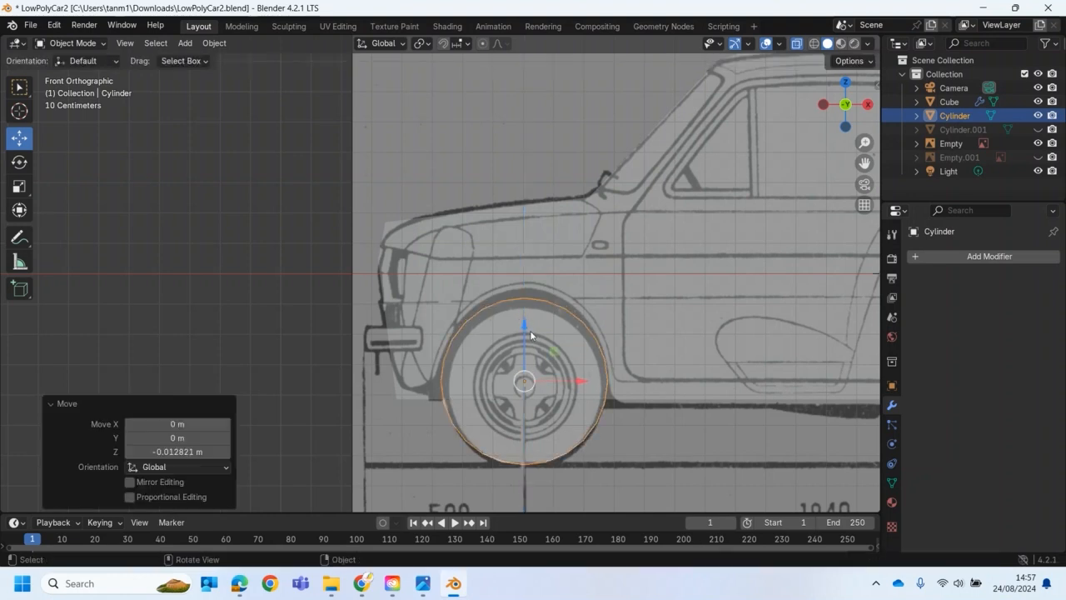
Stretch the front-wheel cylinder along Y by a factor of about 3.118 so it passes through the full car width.
scroll(566, 354, down, 4)
middle_drag(589, 363, 796, 383)
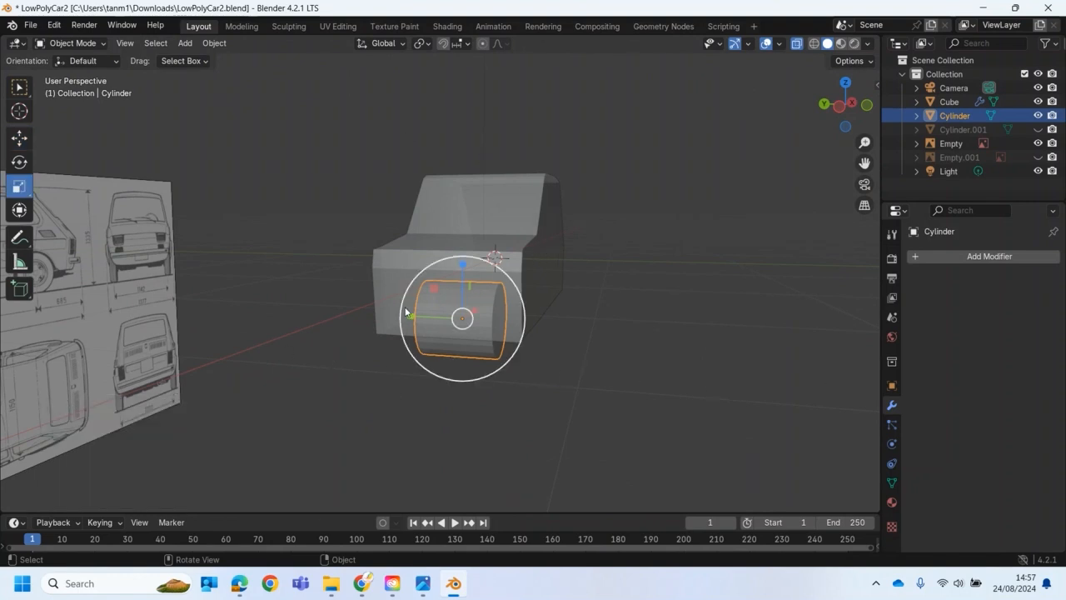
drag(411, 314, 291, 313)
middle_drag(603, 349, 528, 358)
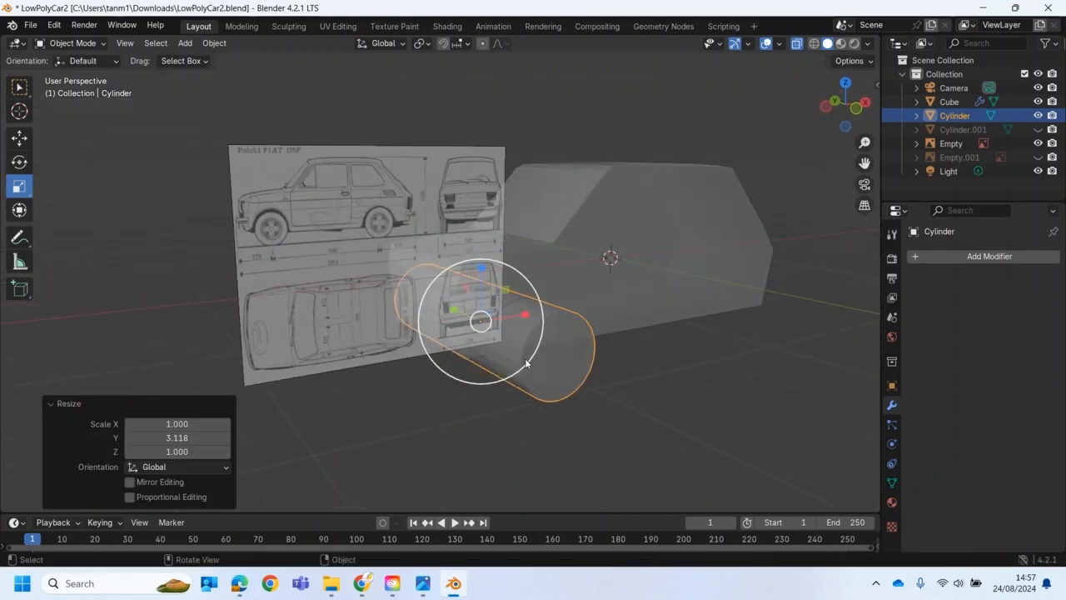
Duplicate the cylinder and move the copy about 1.846 m along X onto the blueprint's rear wheel.
key(KP_1)
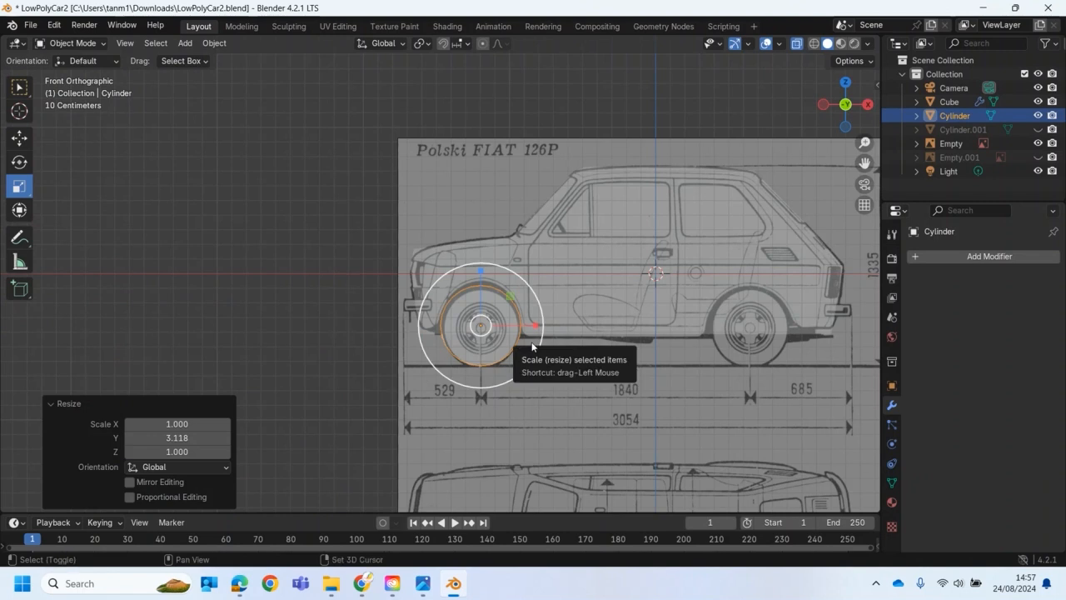
key(shift+d)
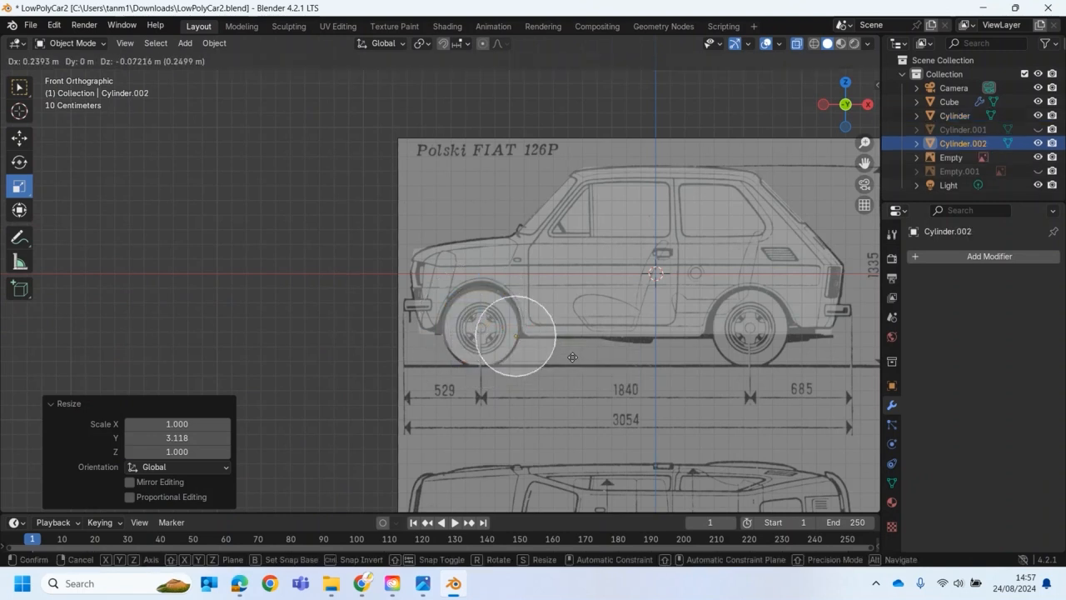
key(x)
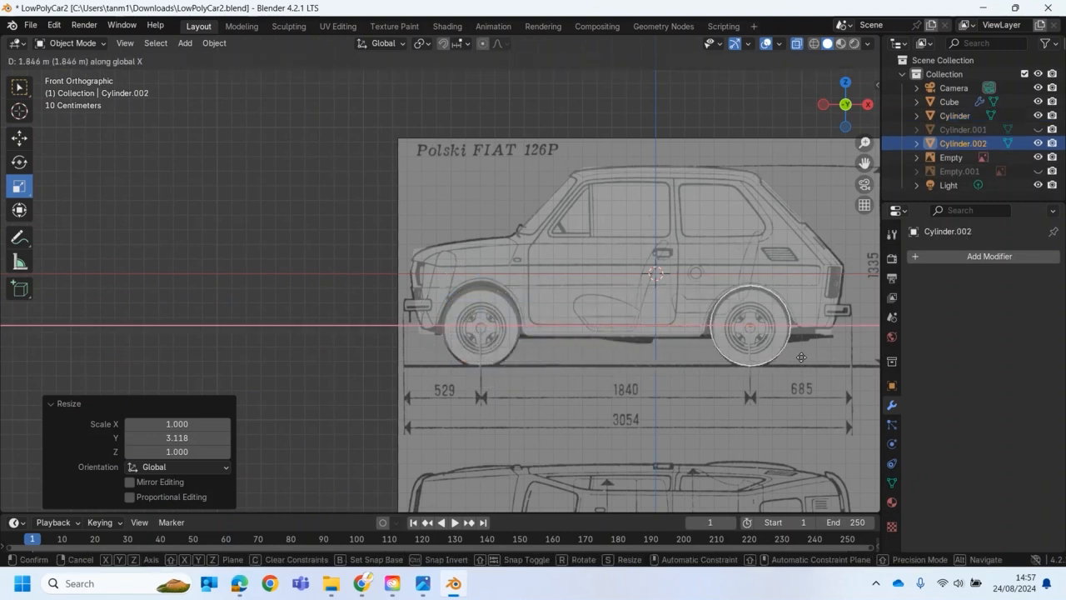
click(802, 356)
middle_drag(620, 380, 651, 203)
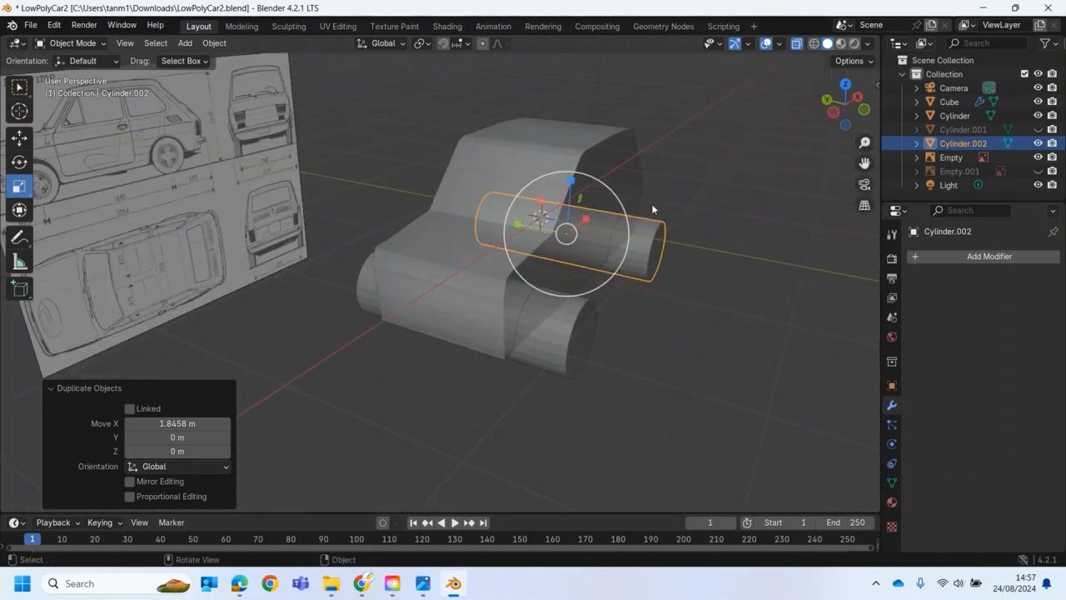
Turn off X-ray and join the front and rear wheel cylinders into one object.
click(796, 44)
middle_drag(602, 413, 483, 383)
click(673, 396)
click(546, 388)
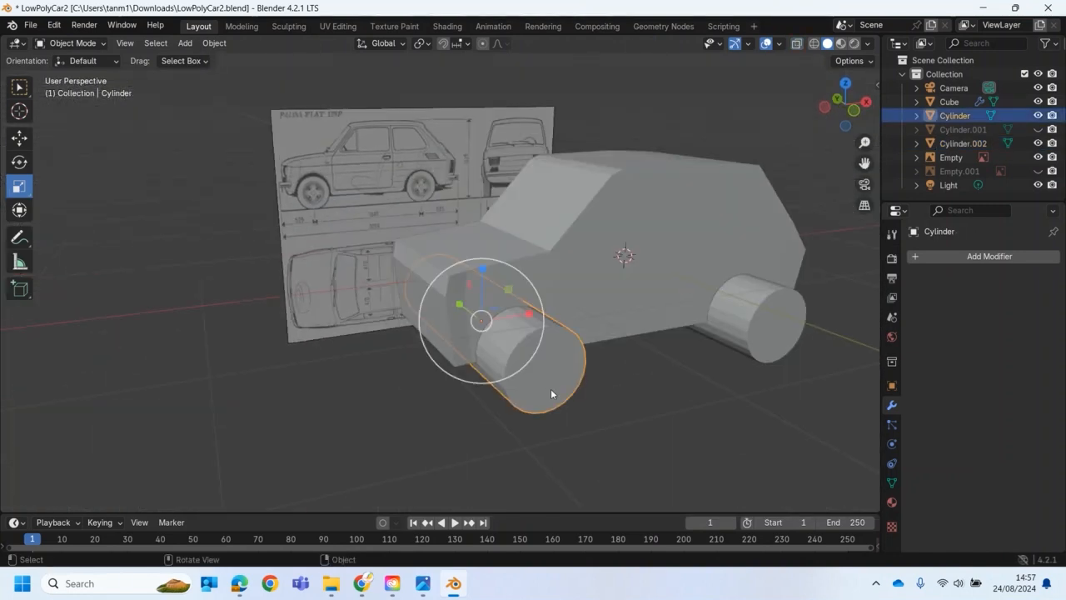
shift+click(769, 348)
right_click(769, 348)
mouse_move(769, 348)
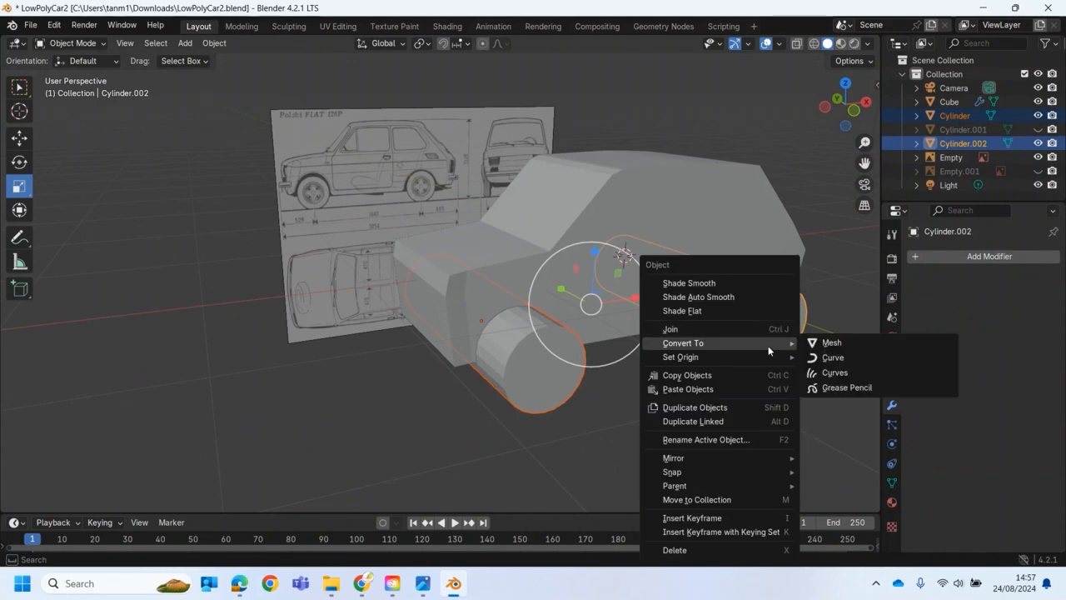
click(693, 332)
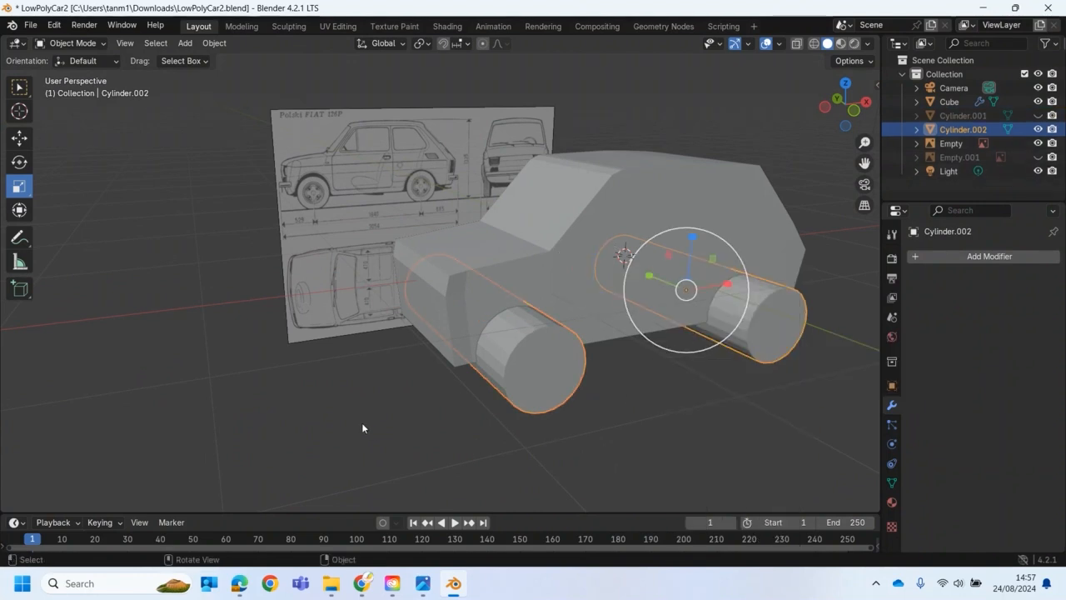
Add a Boolean Difference modifier to the car body, using the joined cylinders as the cutting object.
scroll(406, 420, up, 1)
mouse_move(418, 420)
middle_down()
mouse_move(343, 408)
mouse_move(404, 409)
middle_up()
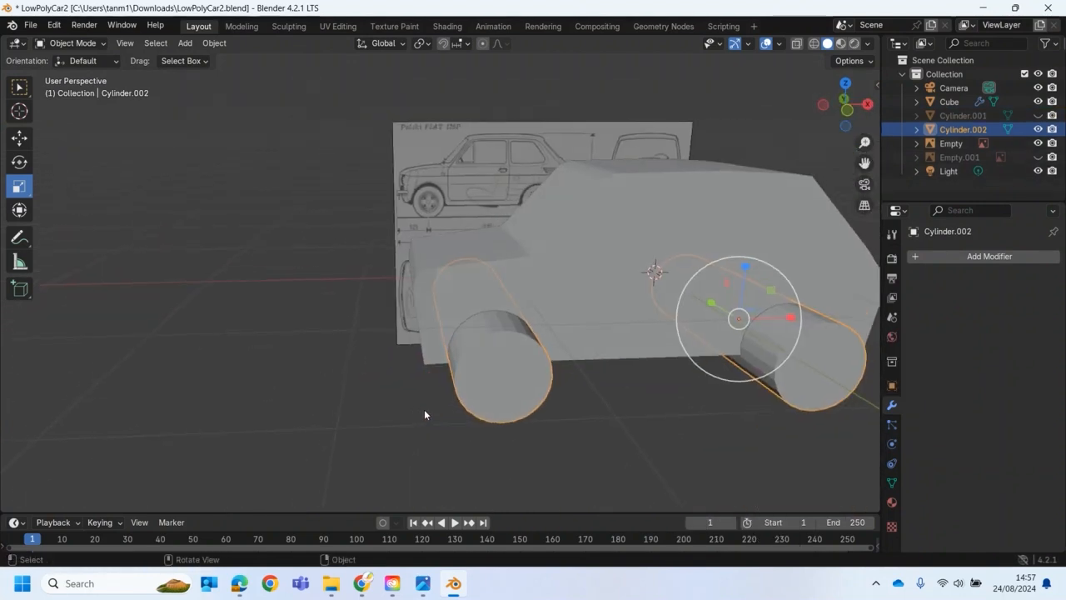
scroll(437, 423, down, 1)
click(620, 225)
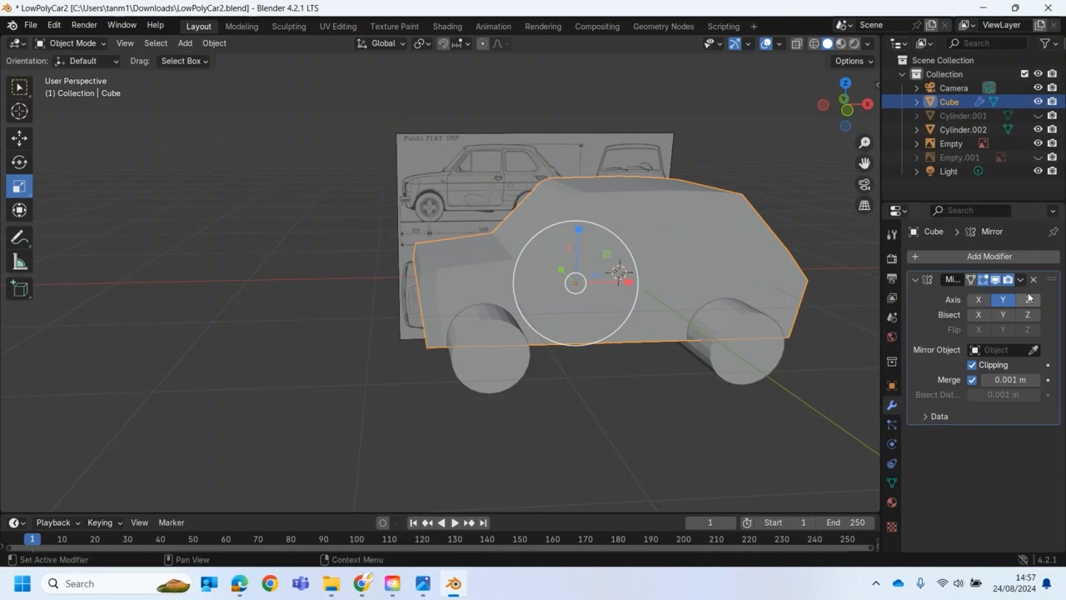
click(978, 257)
click(906, 263)
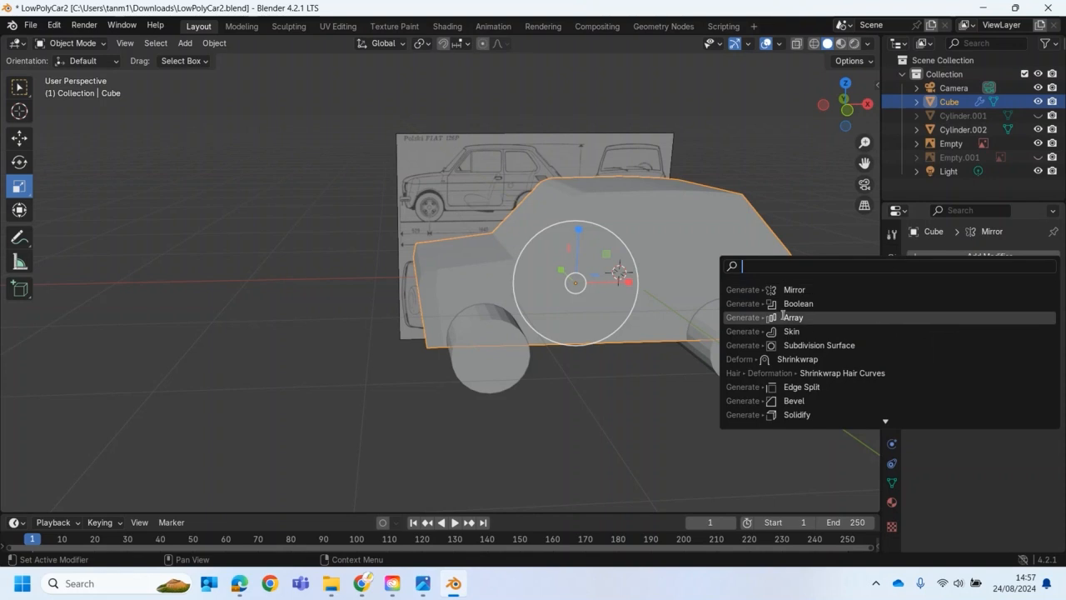
click(785, 303)
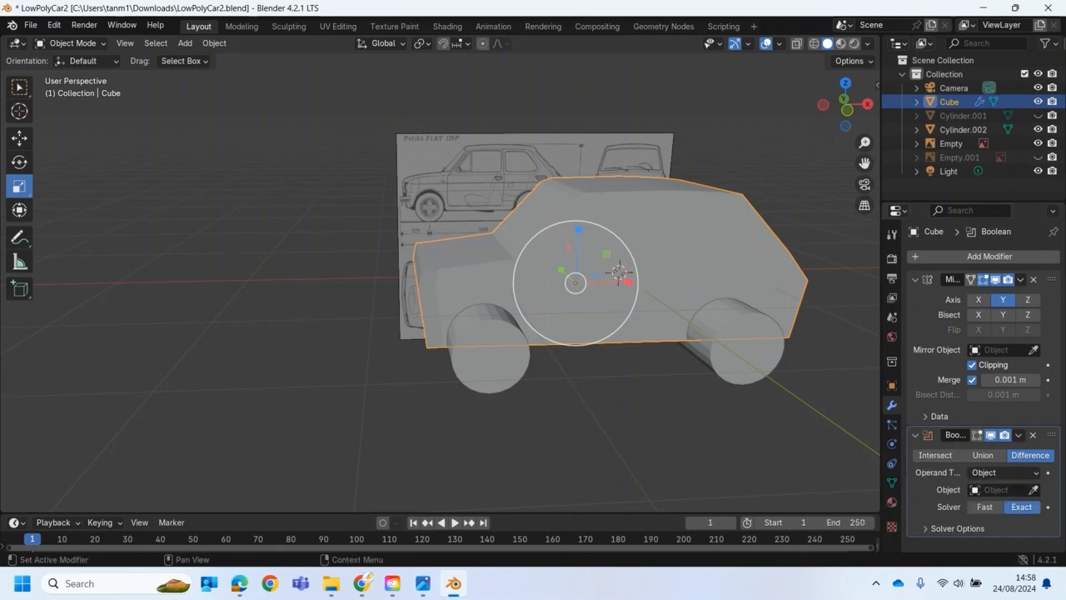
click(1031, 489)
click(749, 330)
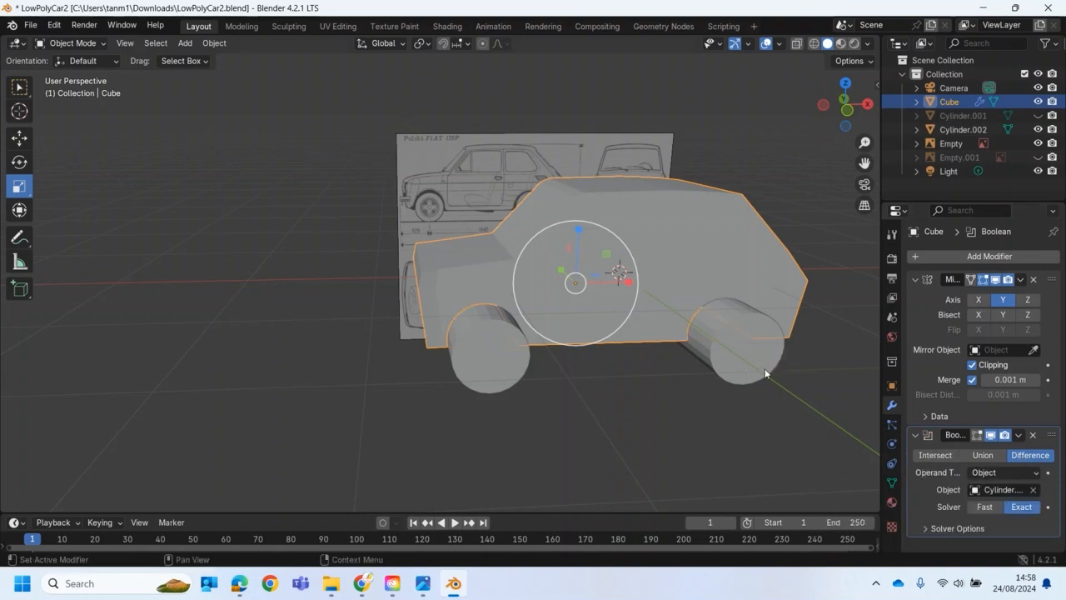
Toggle the visibility of the joined cylinders to inspect the cut wheel arches, leaving the cylinders shown.
middle_drag(713, 374, 733, 358)
click(1038, 130)
click(1038, 131)
click(1038, 130)
middle_drag(758, 367, 726, 377)
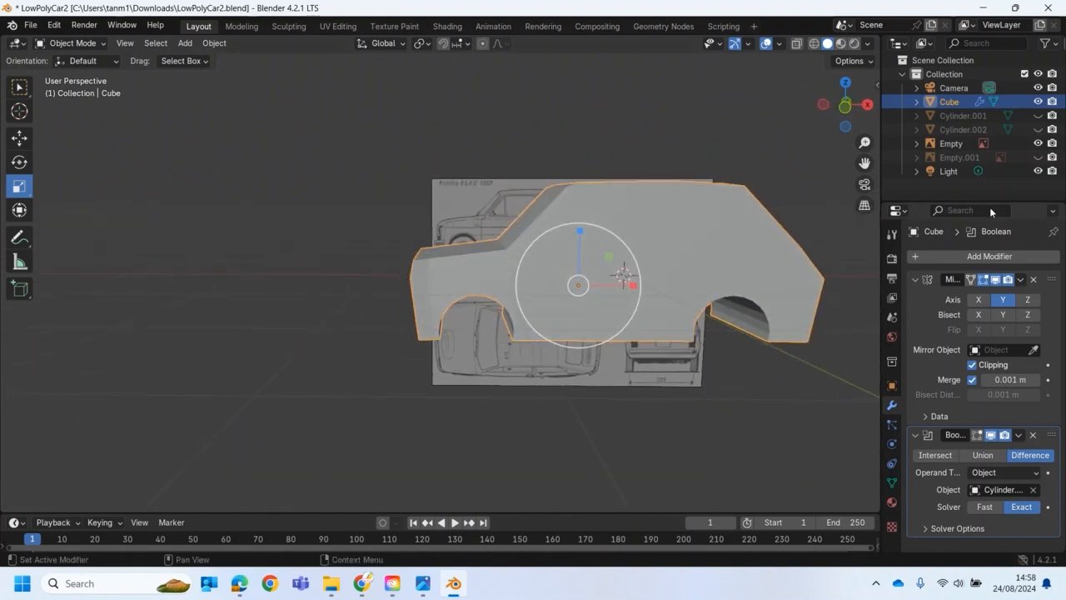
click(1038, 130)
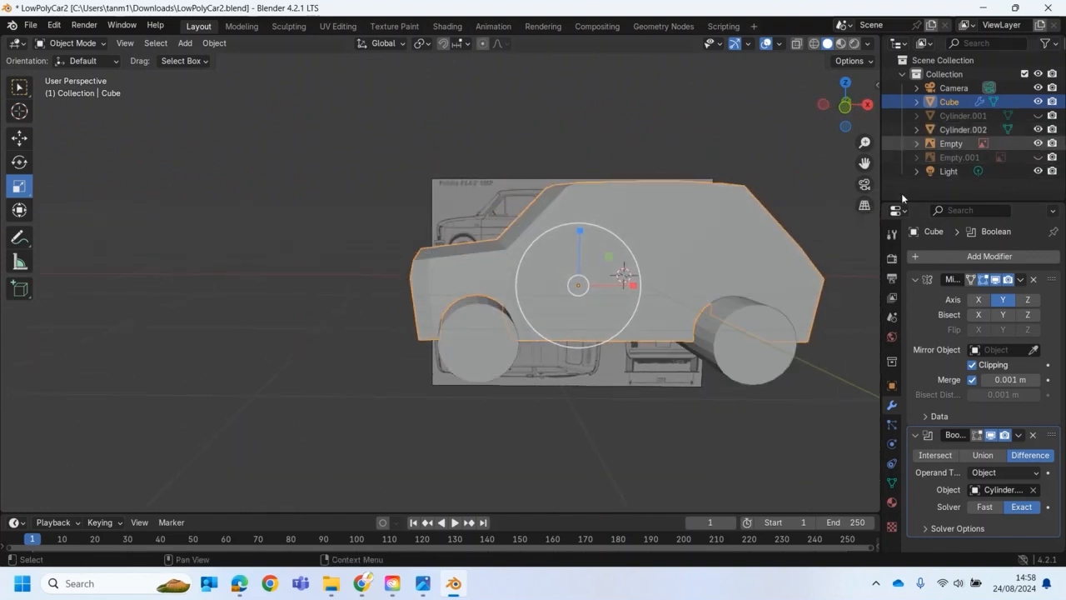
Set the joined cylinders' viewport display to Wire.
click(769, 430)
click(746, 371)
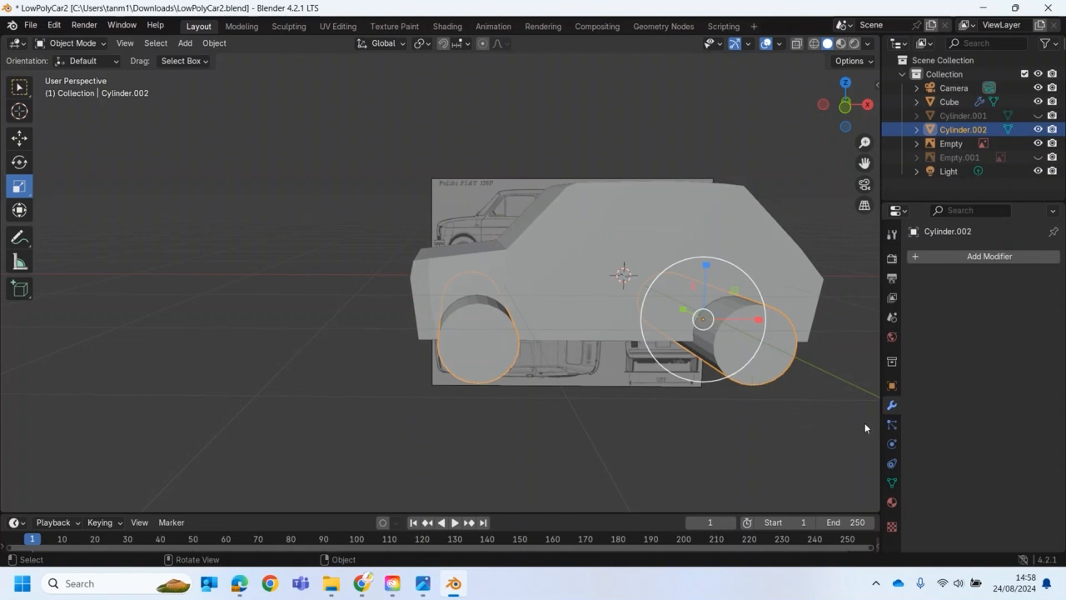
click(892, 386)
scroll(1013, 417, down, 2)
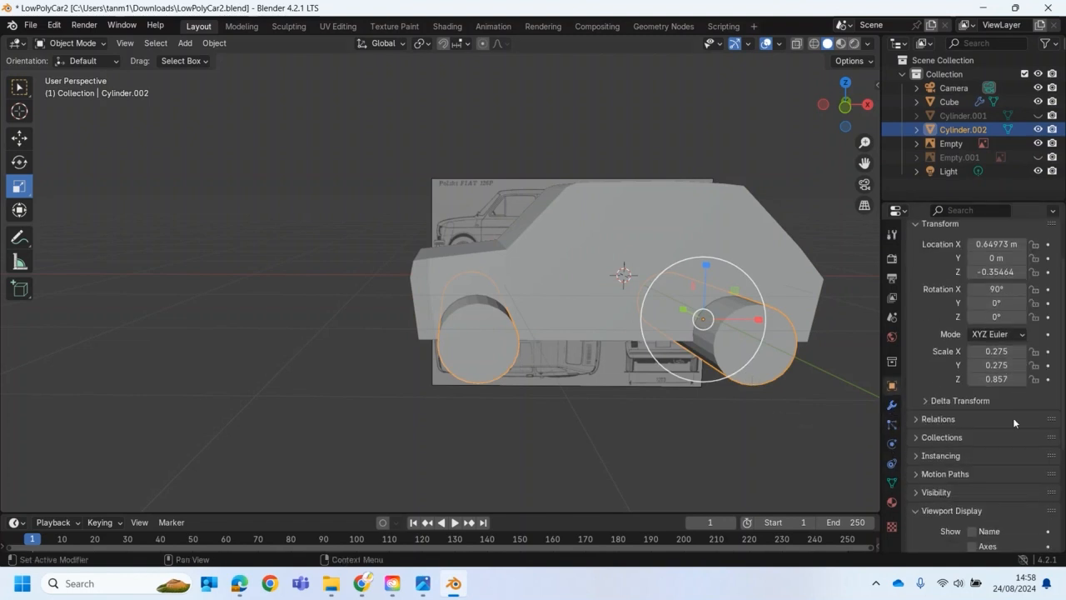
scroll(1013, 417, down, 3)
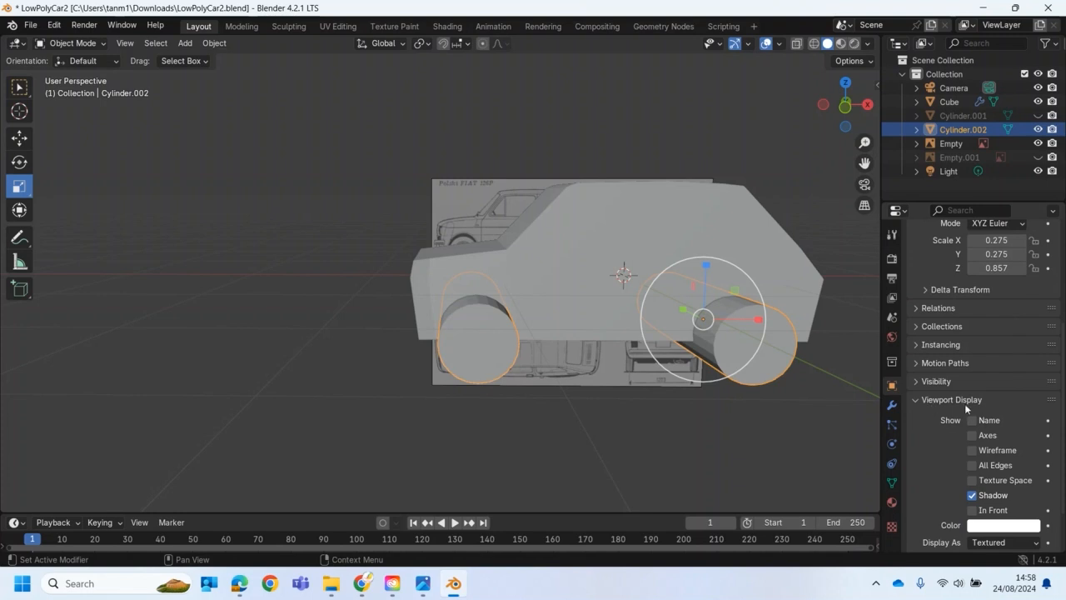
scroll(966, 403, down, 2)
click(993, 484)
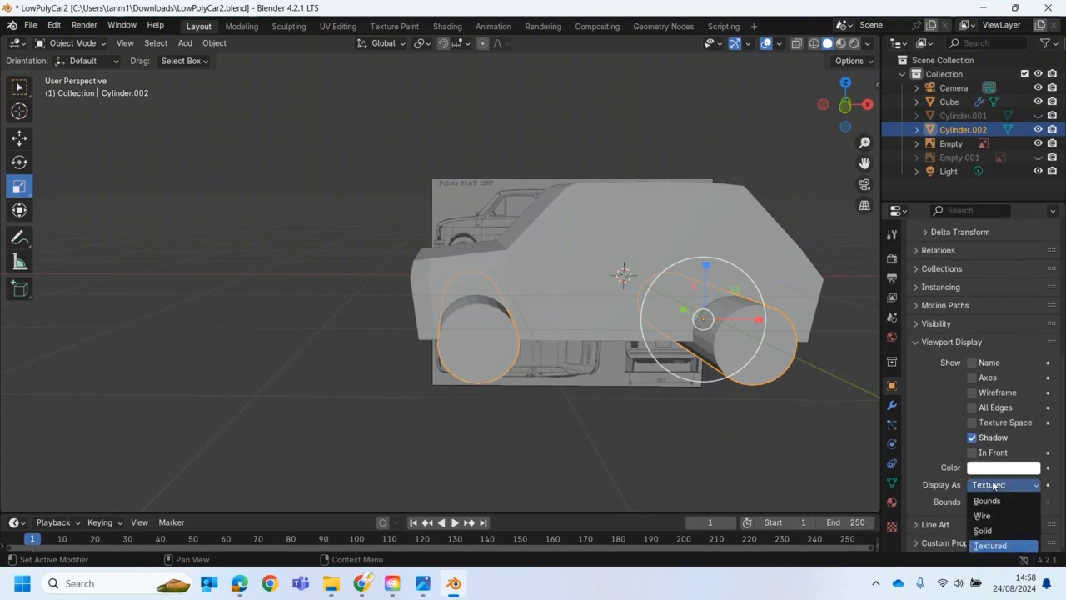
click(983, 515)
middle_drag(706, 444, 743, 437)
Try moving the joined cylinders up along Z and about 0.324 m along X, and undo both moves.
click(708, 429)
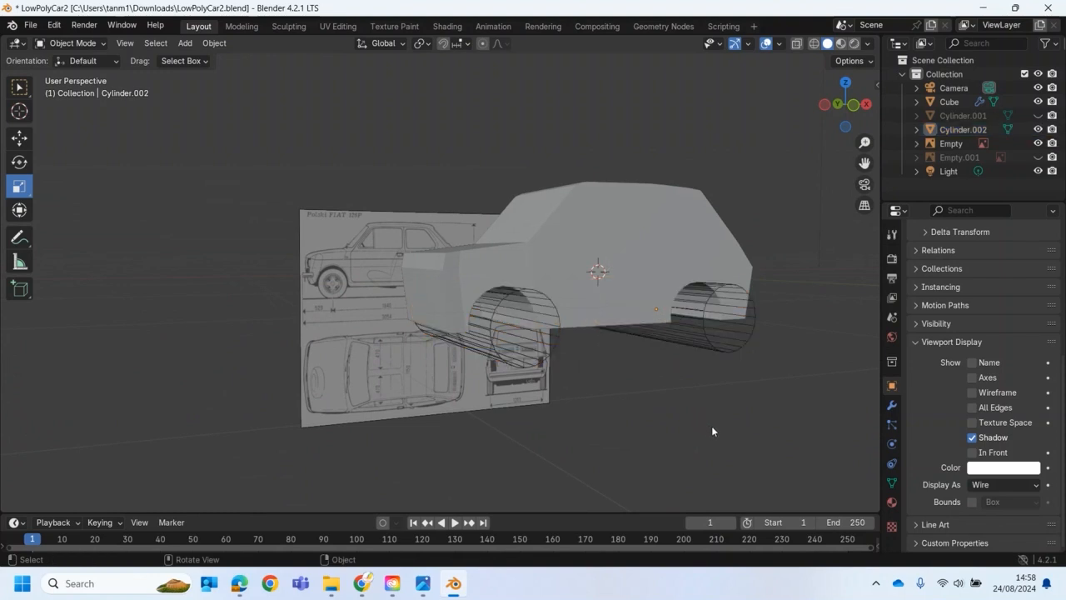
click(705, 344)
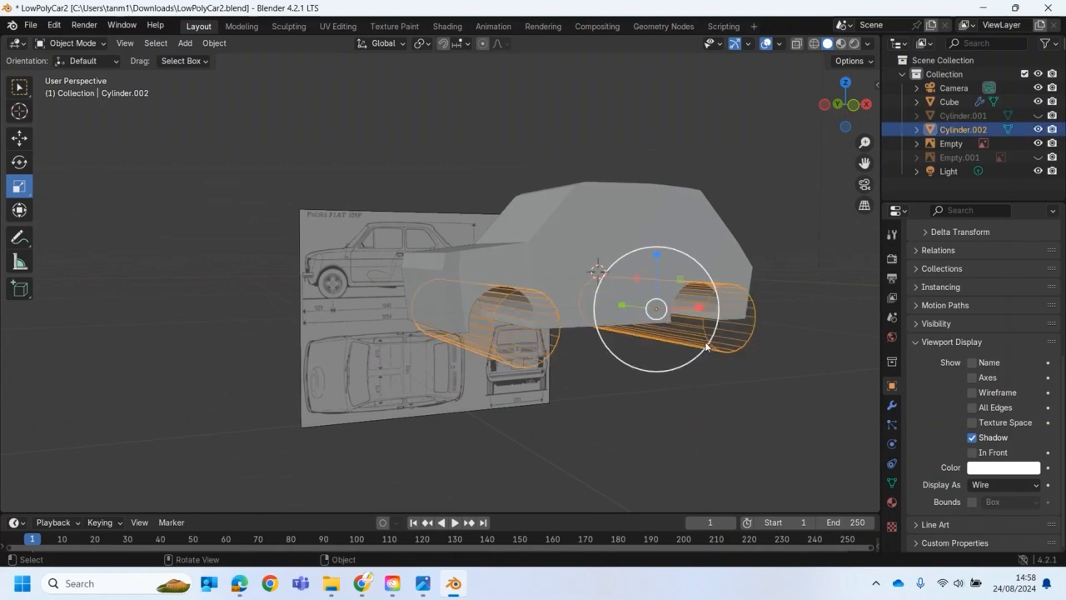
key(g)
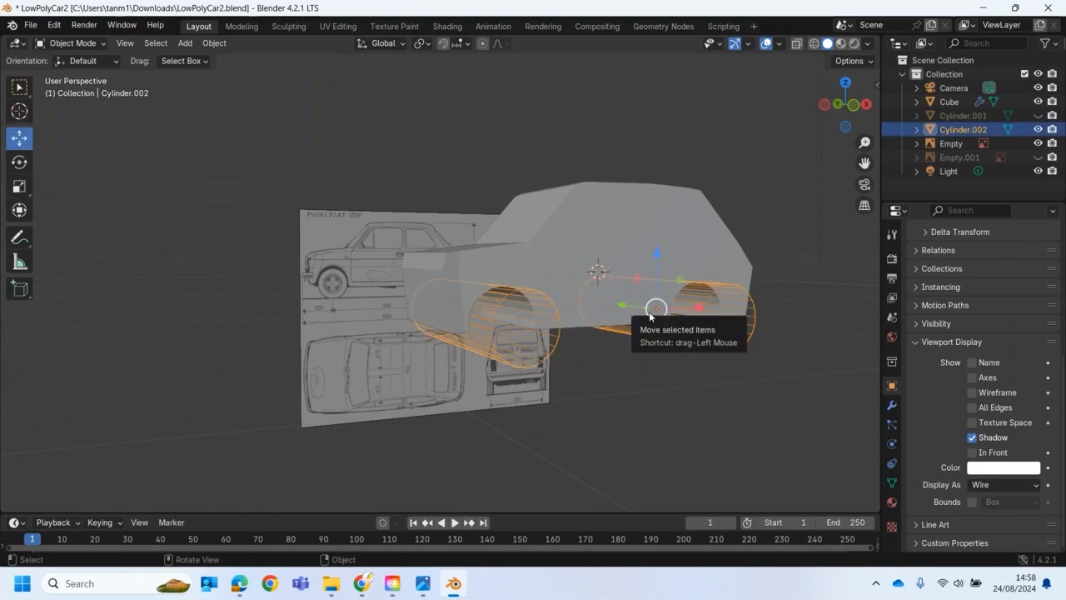
drag(654, 258, 658, 196)
middle_drag(703, 314, 636, 328)
drag(789, 269, 848, 274)
middle_drag(758, 326, 821, 325)
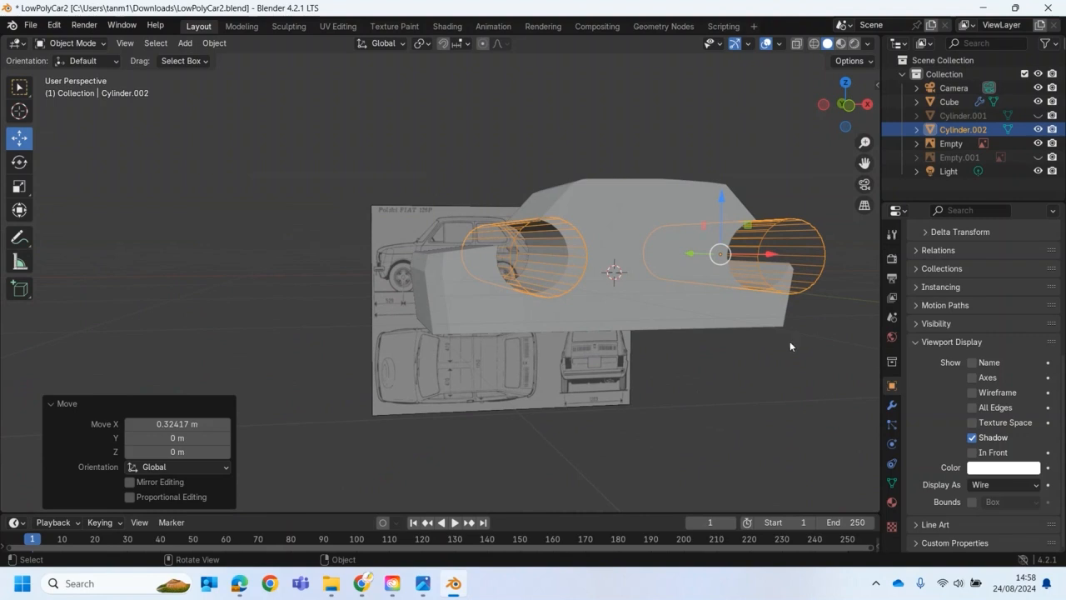
key(ctrl+z)
key(ctrl+z)
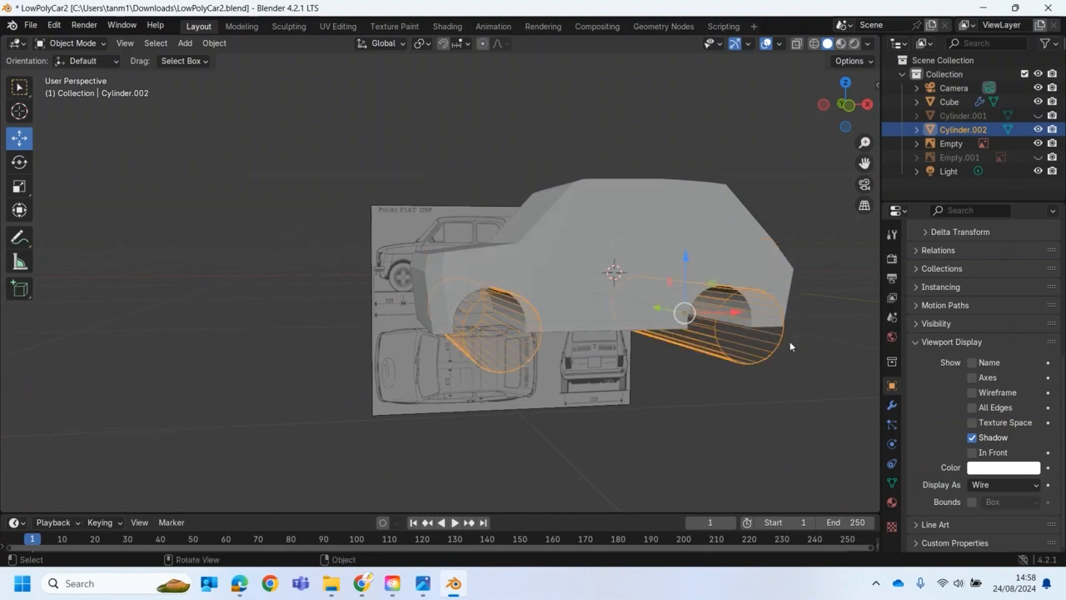
Select the car body and apply its Boolean modifier to make the wheel-arch cuts permanent.
scroll(790, 341, up, 1)
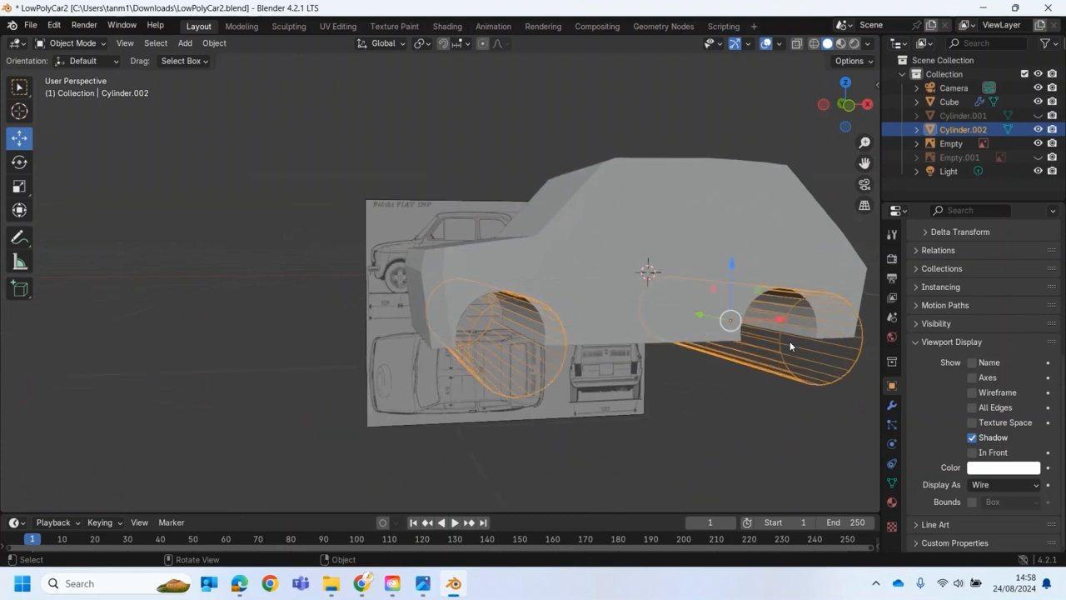
key(KP_1)
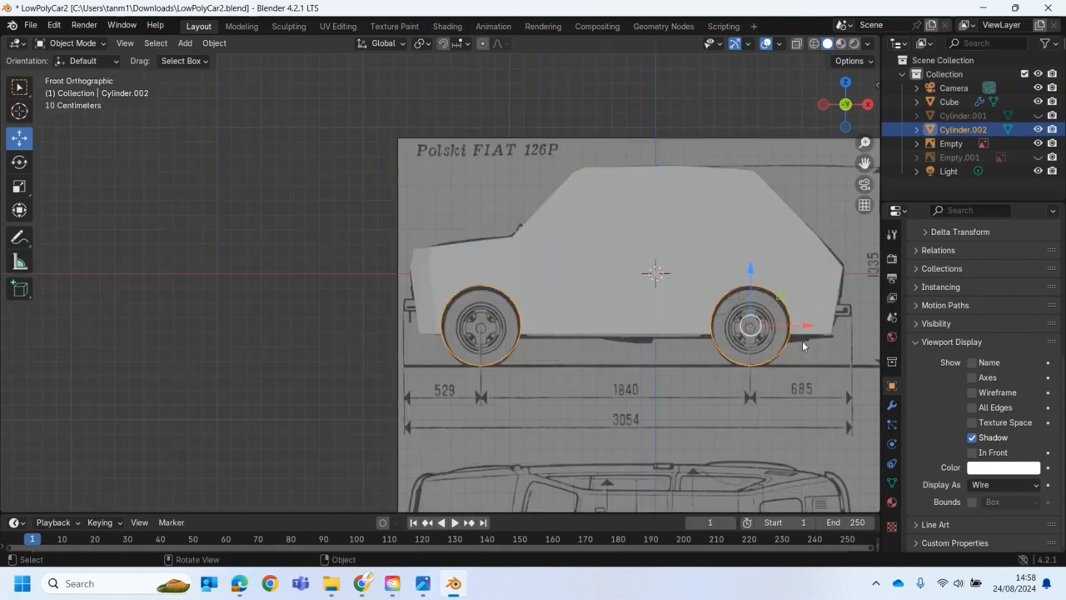
click(891, 405)
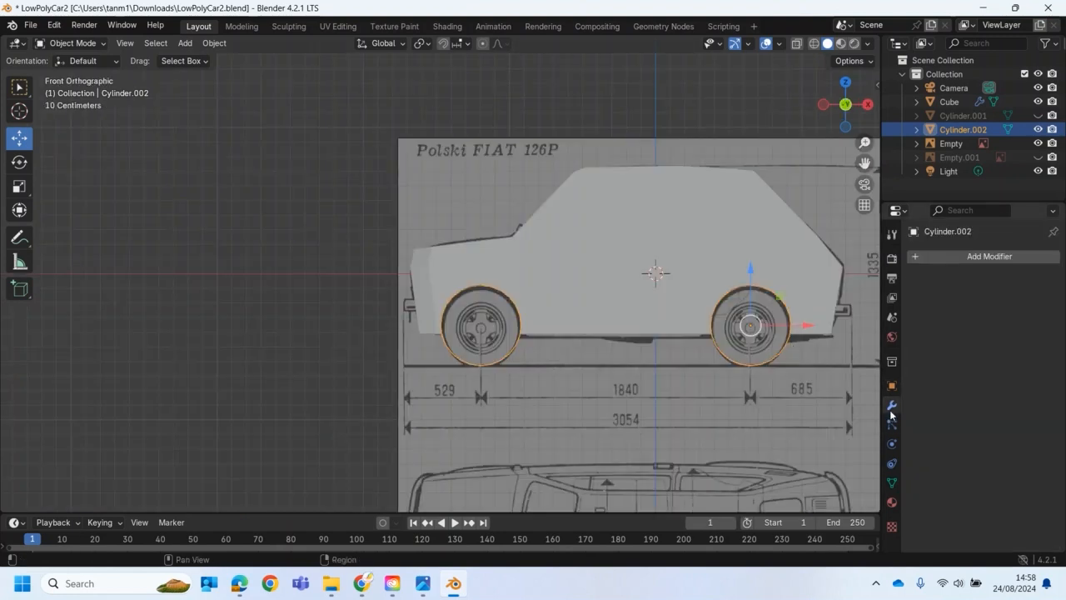
click(646, 240)
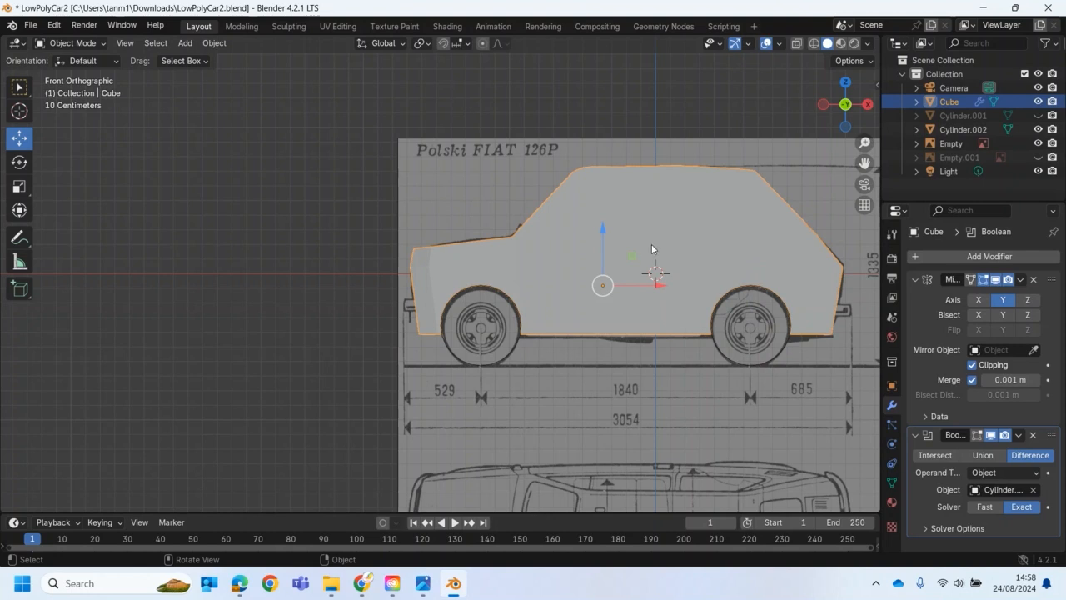
click(1020, 435)
click(991, 450)
Toggle the joined cylinders' visibility to check the applied wheel arches, leaving the cylinders hidden.
middle_drag(791, 441, 617, 357)
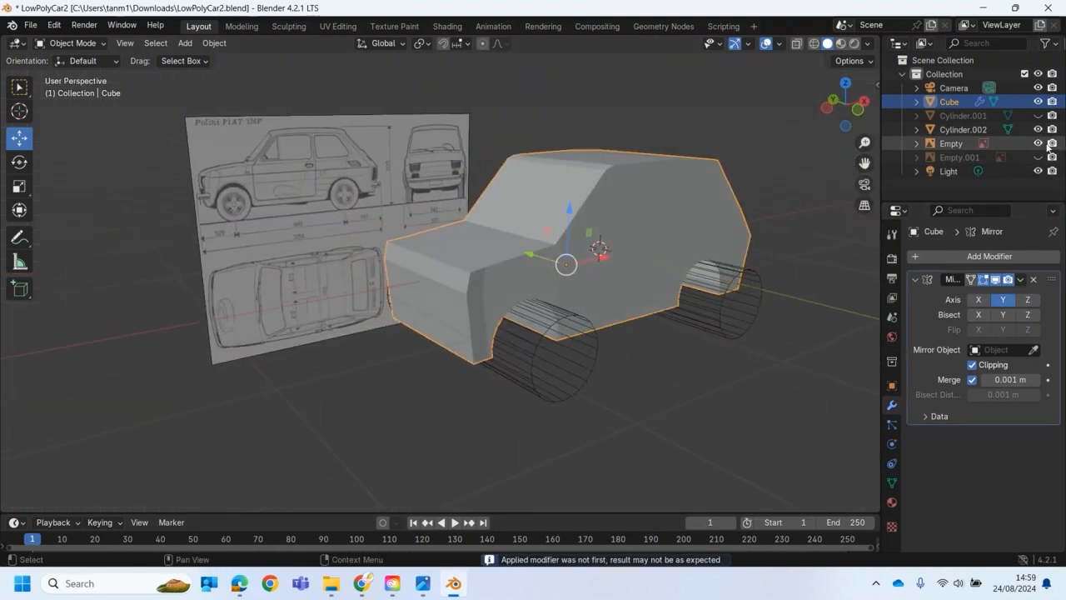
click(1037, 129)
middle_drag(608, 354, 658, 387)
click(1037, 129)
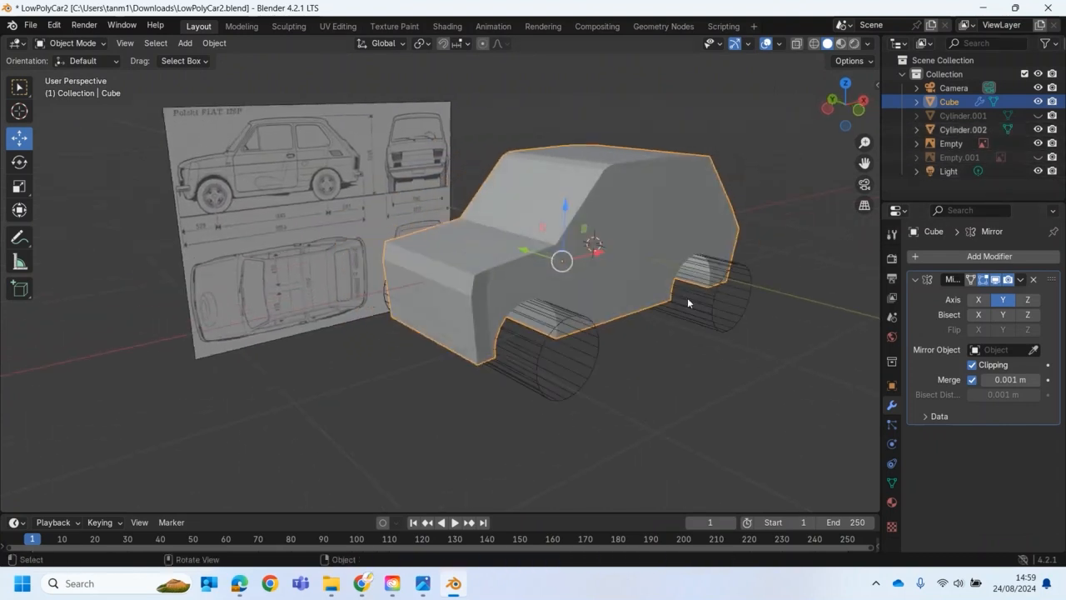
click(1038, 130)
middle_drag(729, 305, 702, 334)
middle_drag(593, 323, 825, 340)
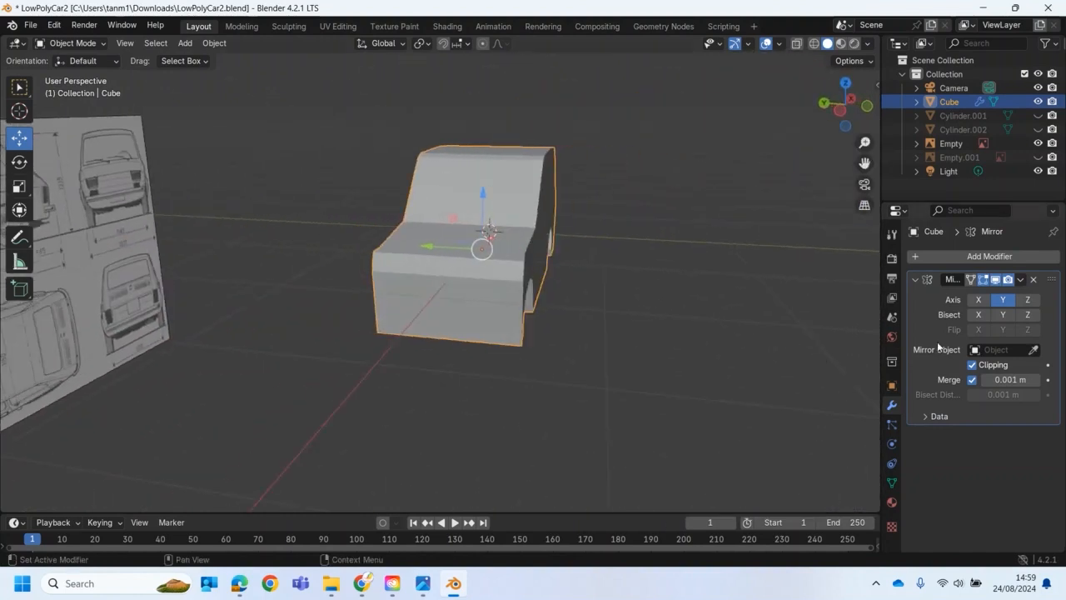
Turn off the Mirror modifier's viewport display and switch the car body to Edit Mode.
click(996, 281)
click(996, 281)
click(996, 280)
click(996, 281)
click(996, 280)
middle_drag(467, 278, 342, 357)
scroll(492, 278, up, 6)
click(57, 44)
click(66, 73)
middle_drag(283, 275, 148, 119)
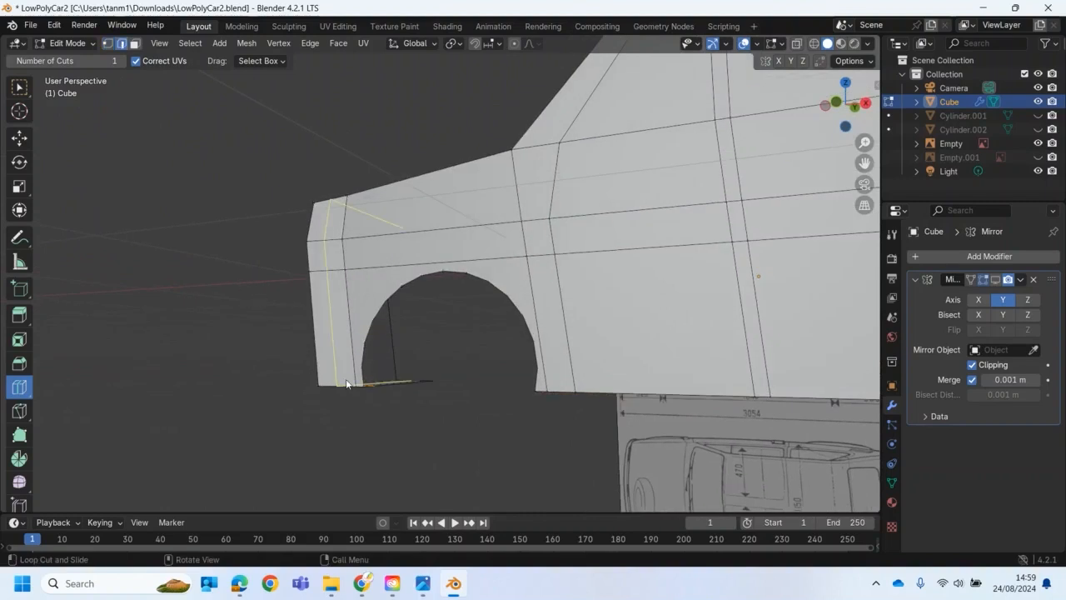
Select the front and rear wheel-arch edge loops and extrude them about 0.486 m inward along Y.
key(w)
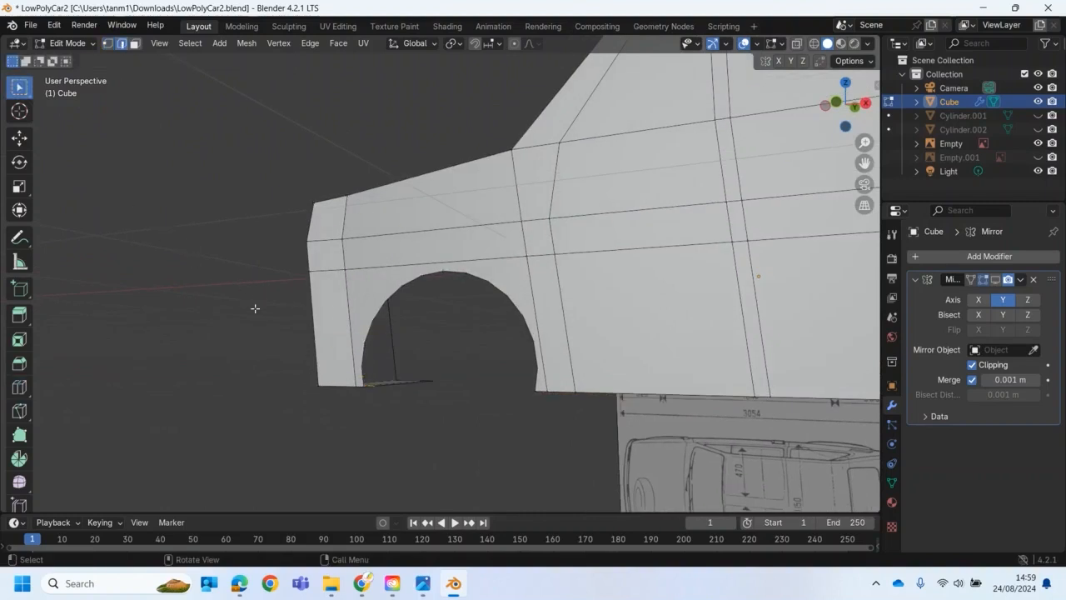
alt+click(375, 377)
middle_drag(381, 374, 509, 380)
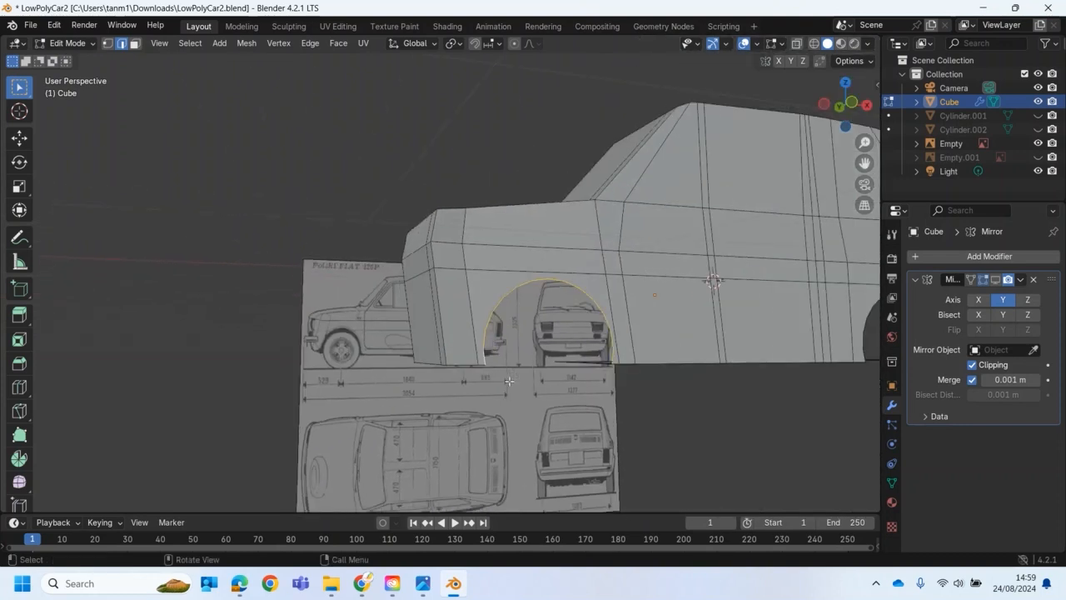
middle_drag(569, 366, 394, 410)
scroll(438, 419, up, 5)
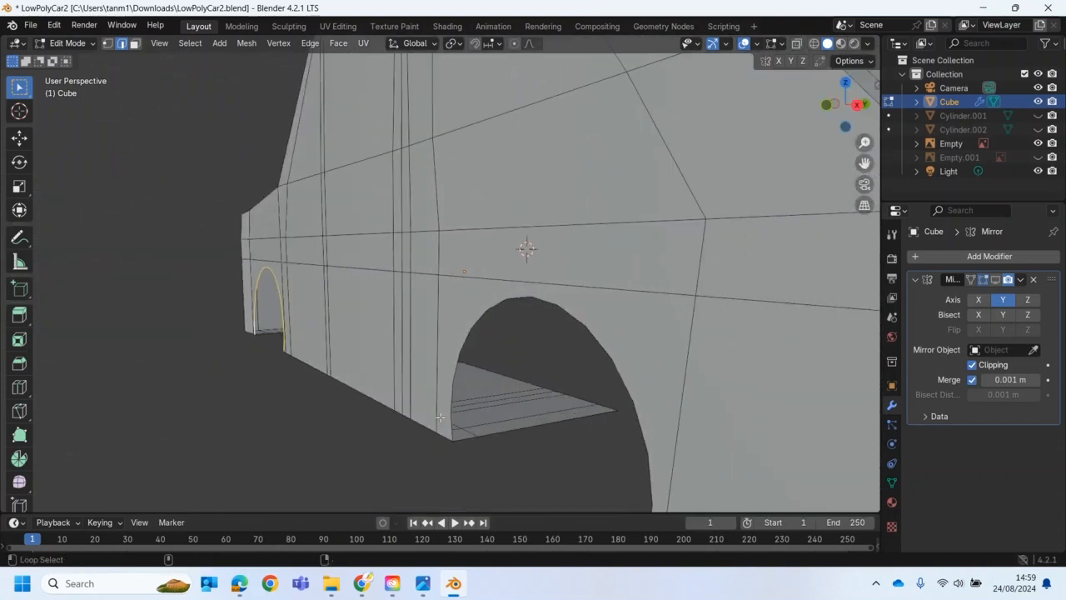
scroll(471, 383, down, 6)
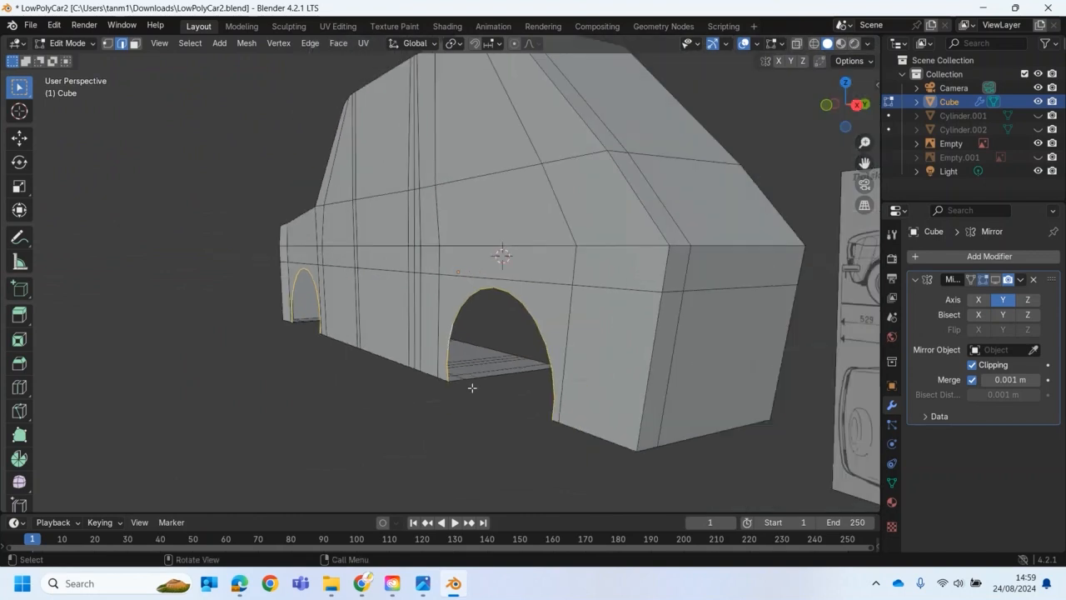
middle_drag(475, 376, 666, 372)
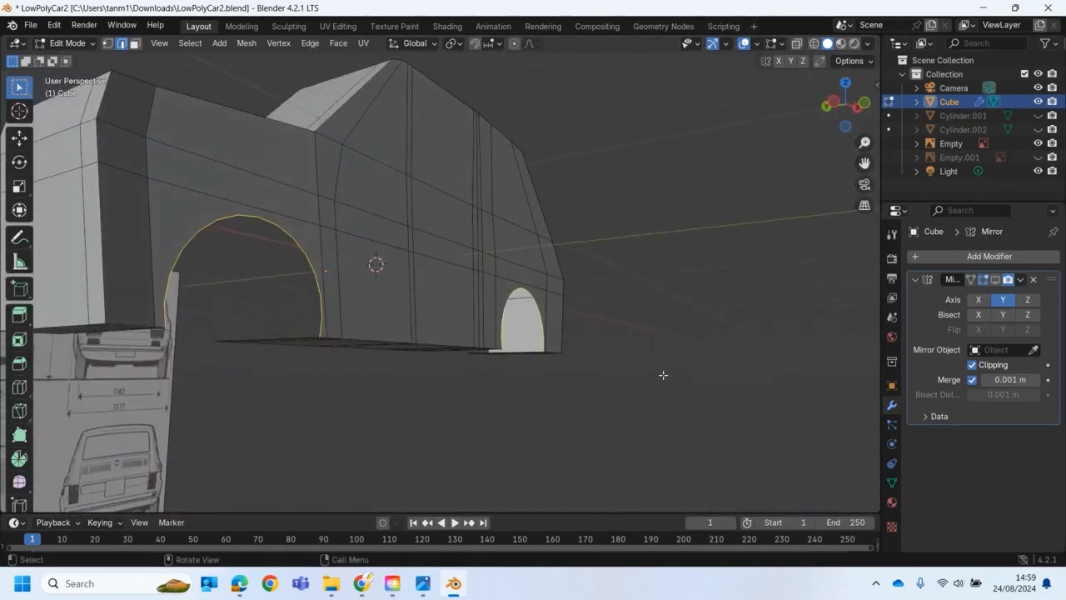
key(e)
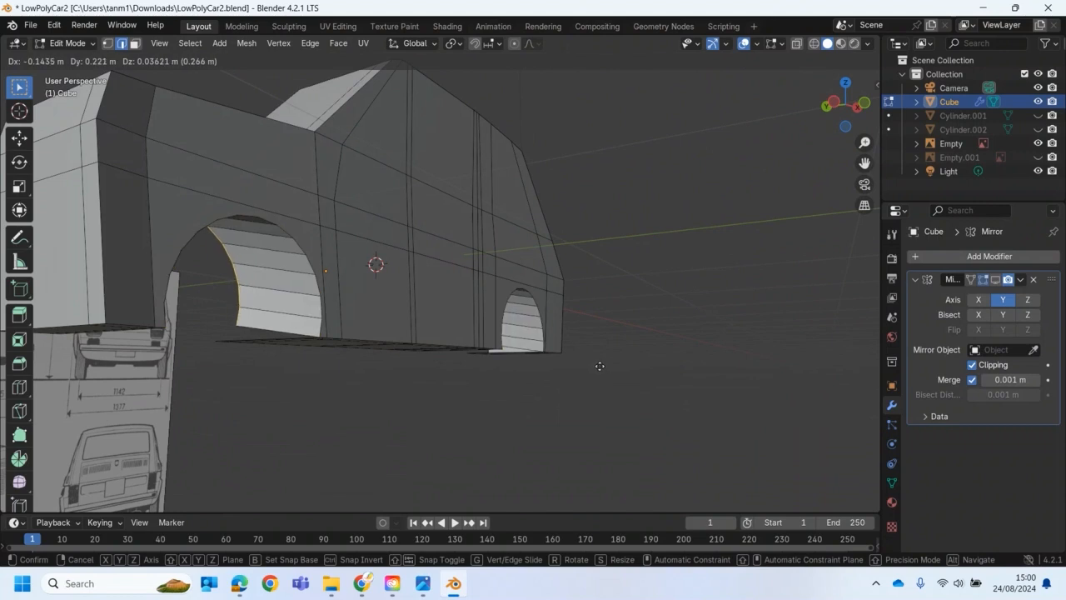
key(y)
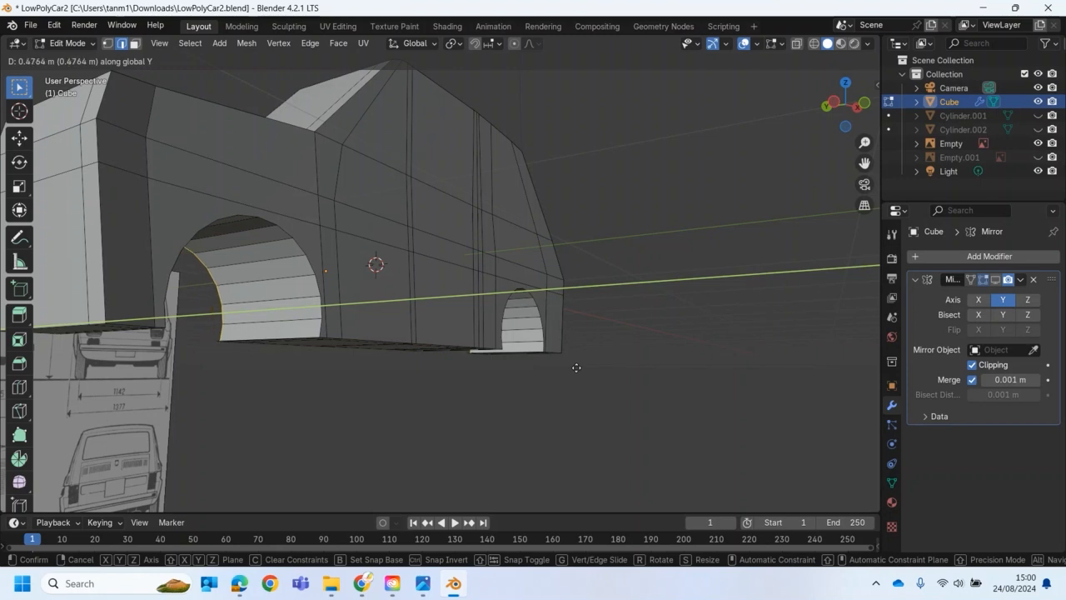
click(564, 365)
middle_drag(438, 387, 505, 405)
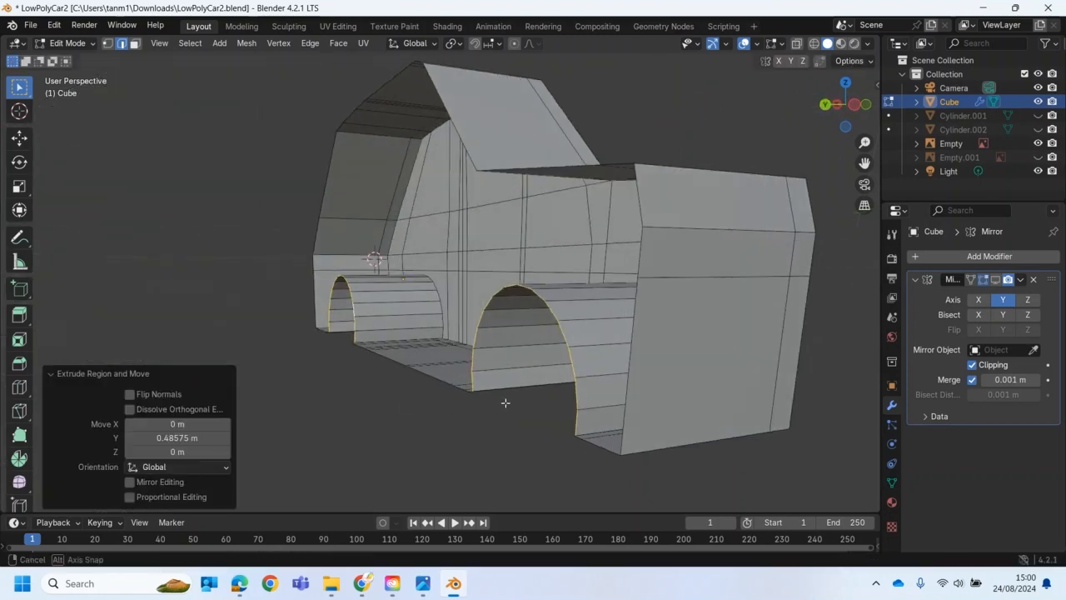
With the mirrored half displayed, move the extruded wheel-arch edges along Y to the centre plane, and hide the mirrored half again.
click(996, 279)
middle_drag(633, 399, 462, 375)
key(shift+space)
key(g)
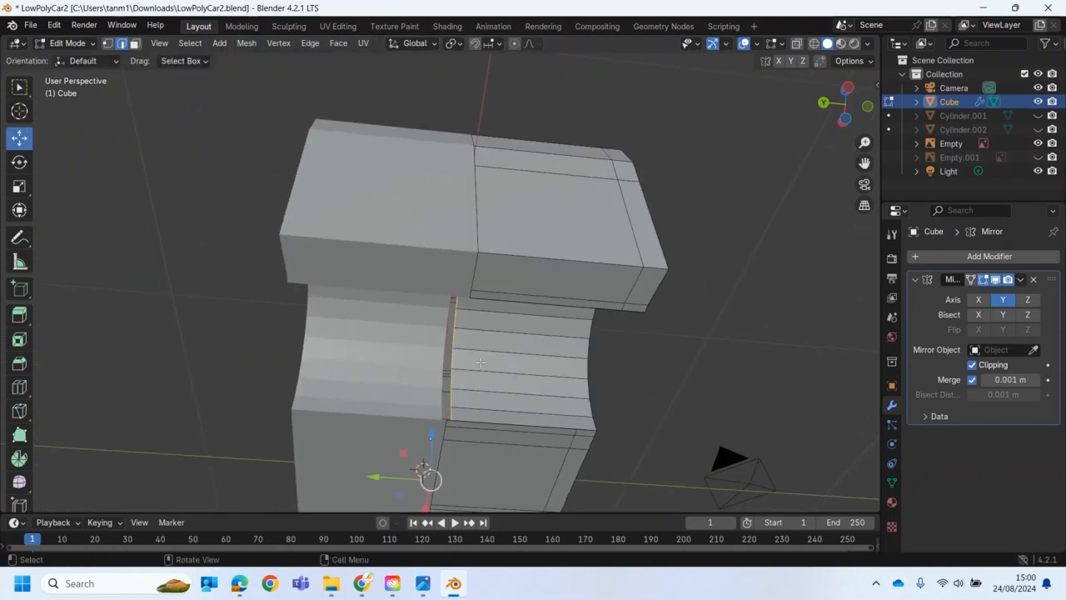
drag(377, 476, 223, 437)
middle_drag(471, 382, 566, 405)
click(996, 284)
Select the whole body mesh and merge its vertices by distance with a merge distance of 0.001 m.
middle_drag(473, 454, 437, 399)
middle_drag(332, 410, 571, 435)
scroll(457, 381, down, 5)
key(a)
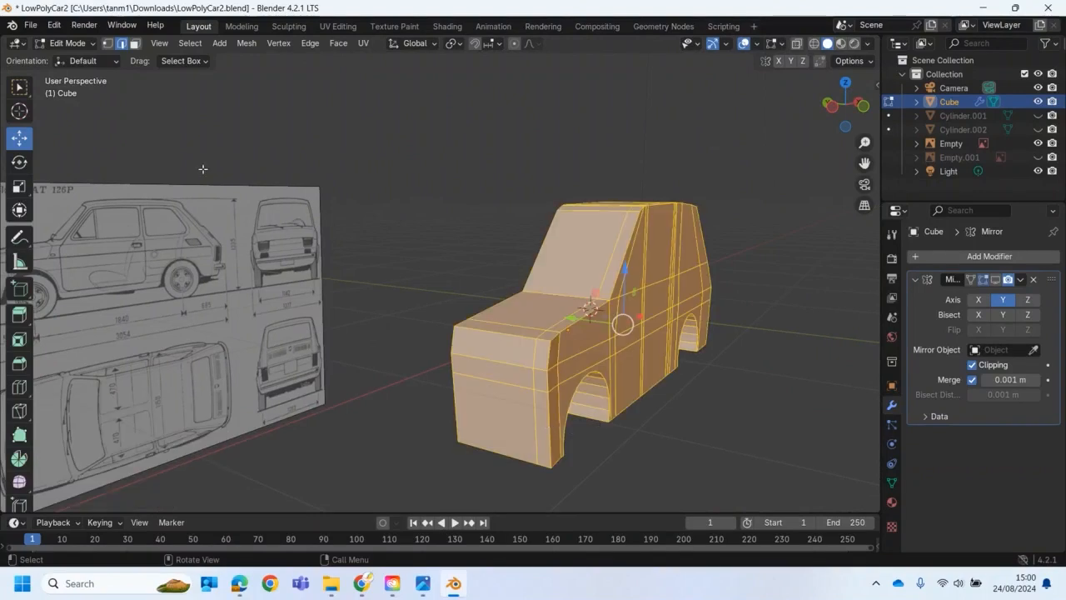
click(252, 43)
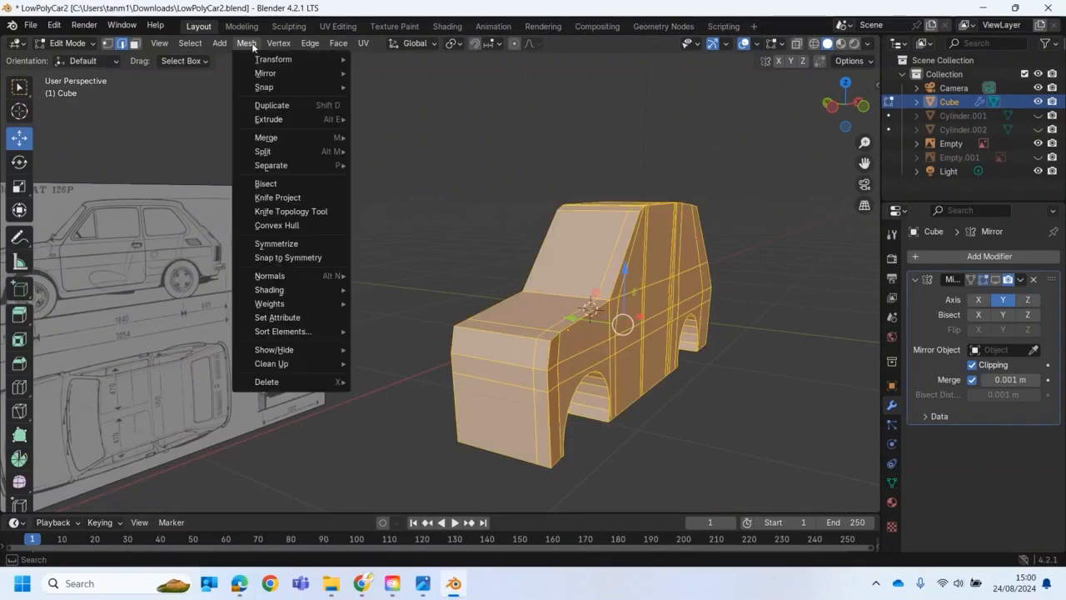
mouse_move(267, 142)
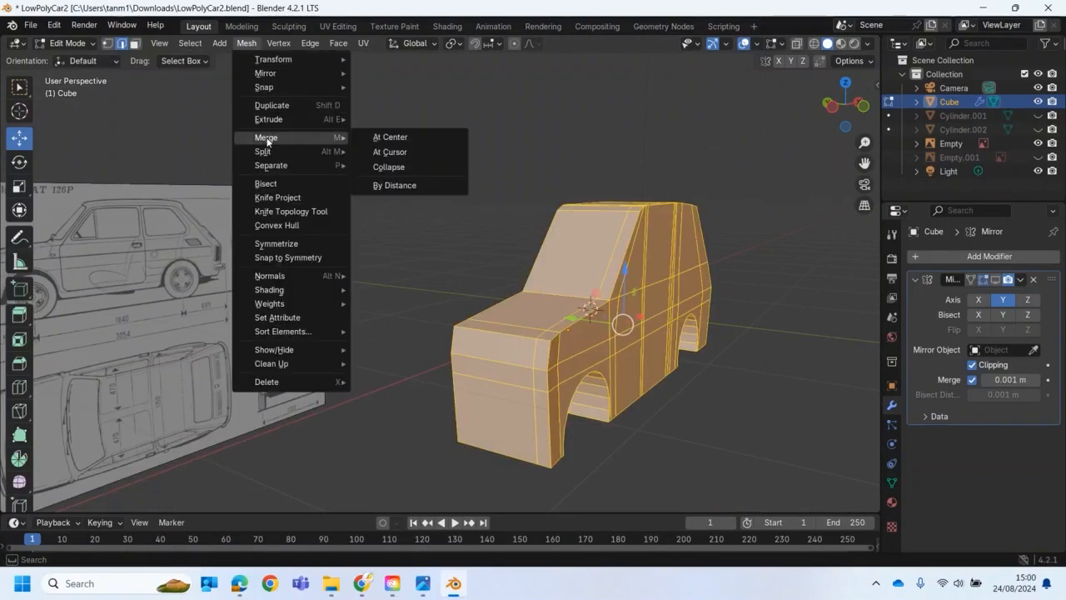
click(391, 185)
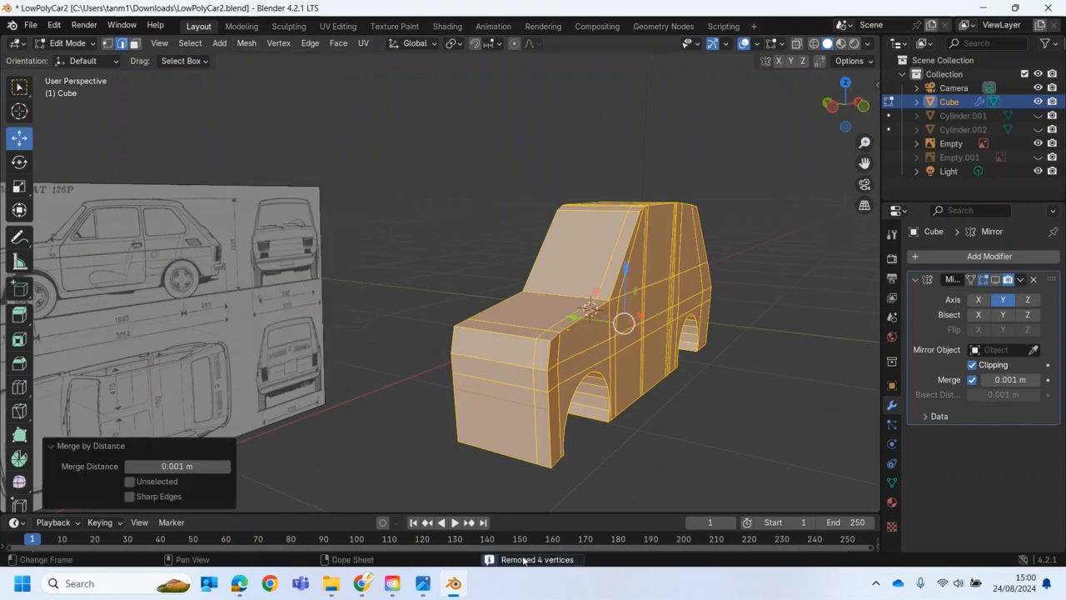
middle_drag(537, 427, 562, 413)
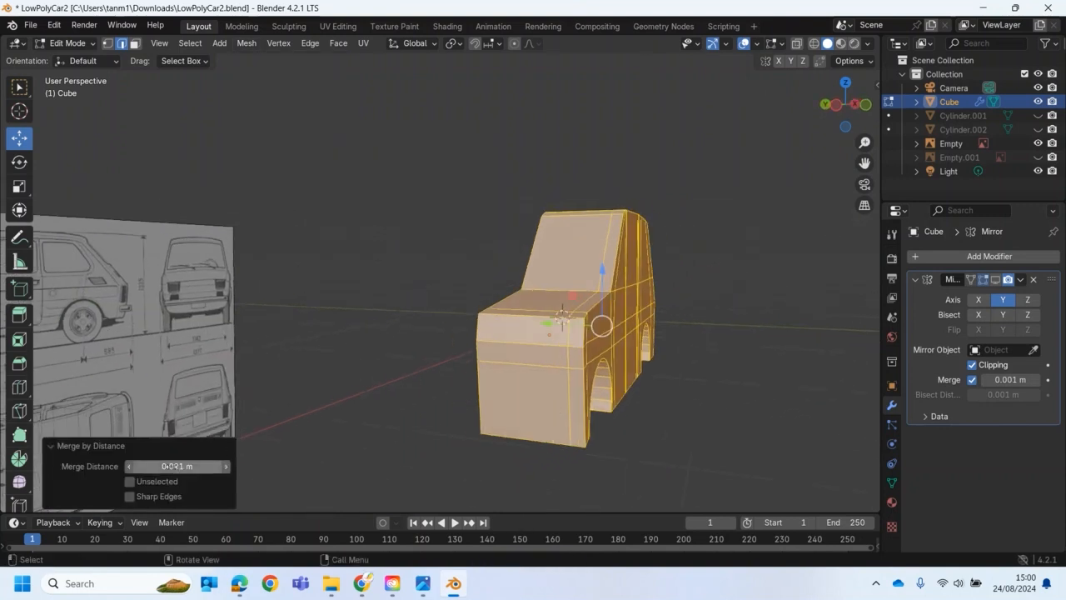
Examine the merged body from several angles in Object Mode, including its side profile against the blueprint.
middle_drag(537, 396, 397, 388)
middle_drag(507, 410, 376, 435)
click(364, 408)
middle_drag(361, 349, 425, 474)
click(68, 43)
click(71, 57)
middle_drag(189, 155, 394, 276)
scroll(395, 276, down, 1)
key(KP_1)
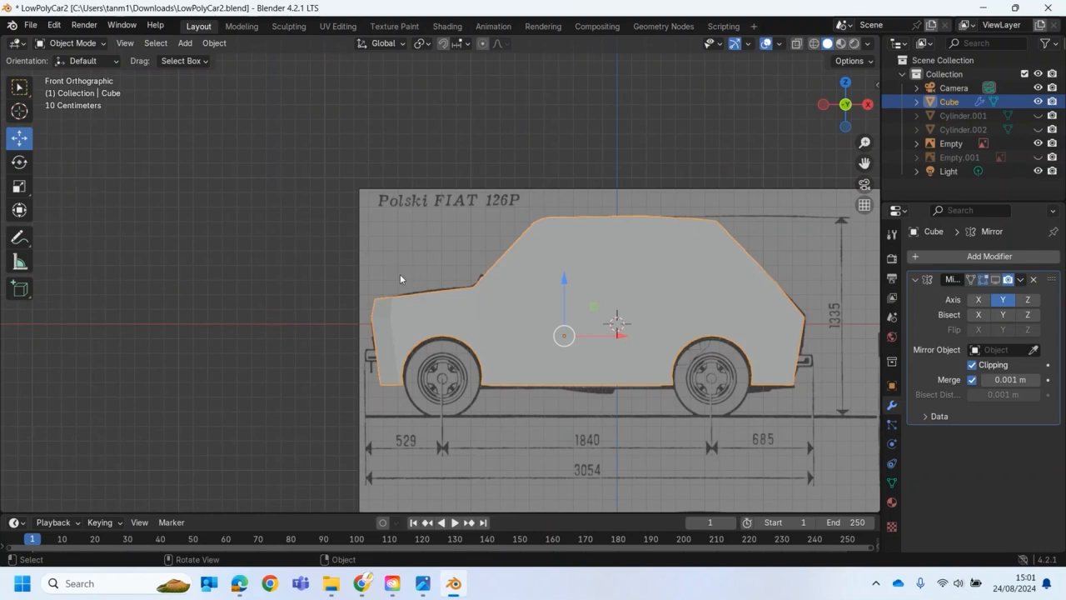
middle_drag(488, 341, 584, 354)
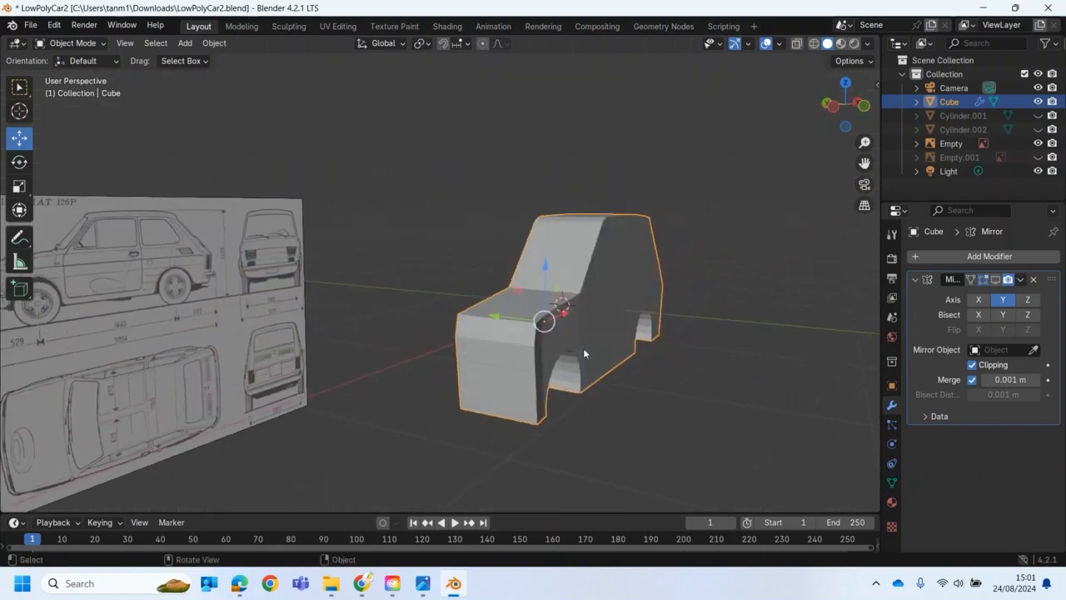
In Edit Mode, select the vertical edges along the body's front corner and move them about 0.048 m along Y.
click(70, 43)
click(71, 74)
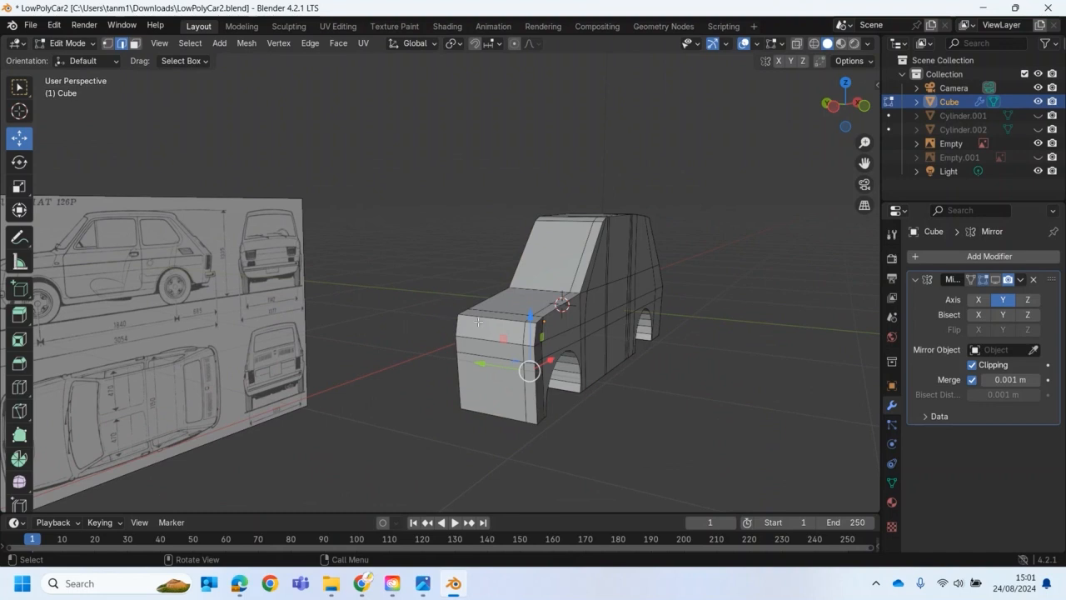
middle_drag(498, 449, 569, 451)
alt+click(575, 335)
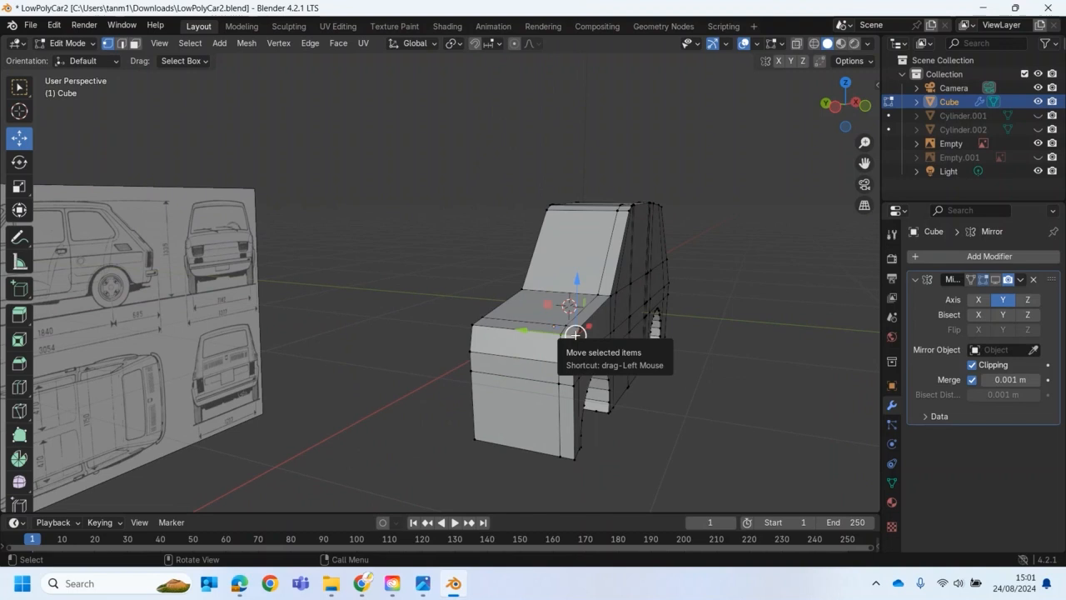
click(121, 46)
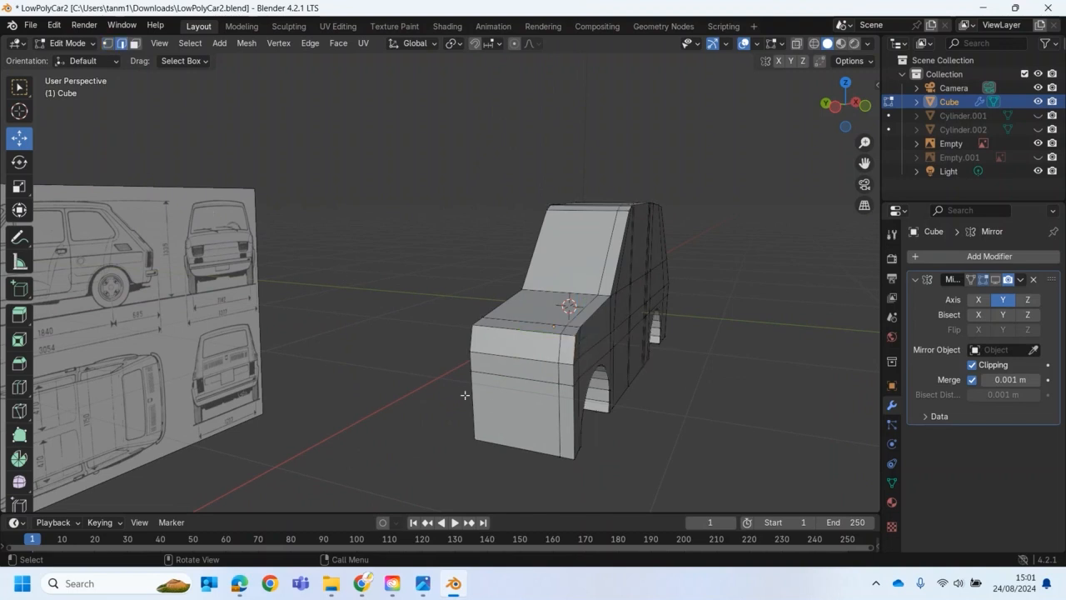
shift+click(574, 349)
shift+click(573, 376)
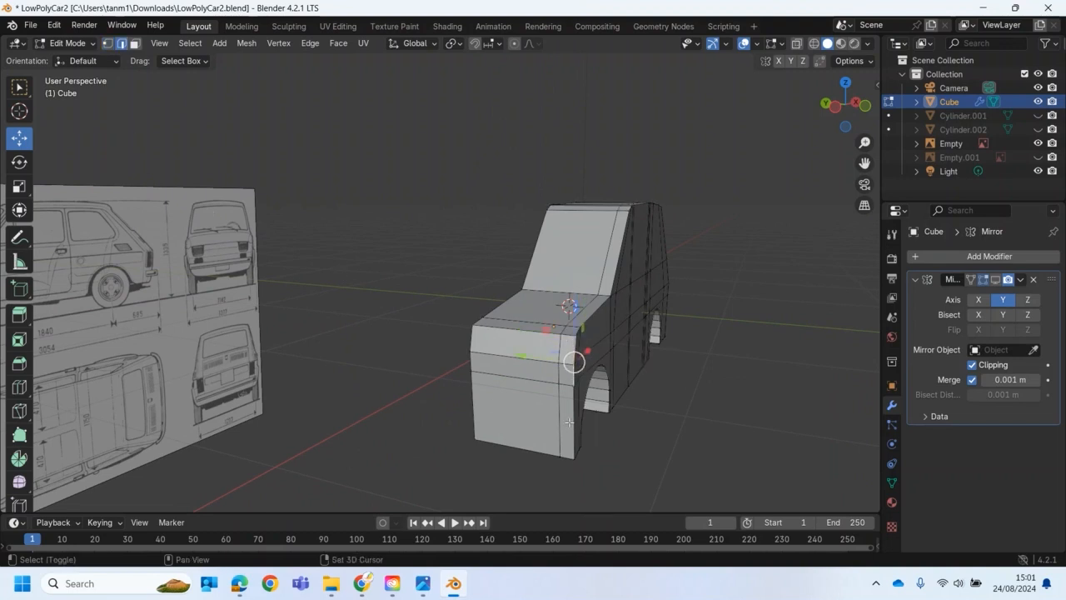
middle_drag(578, 452, 602, 465)
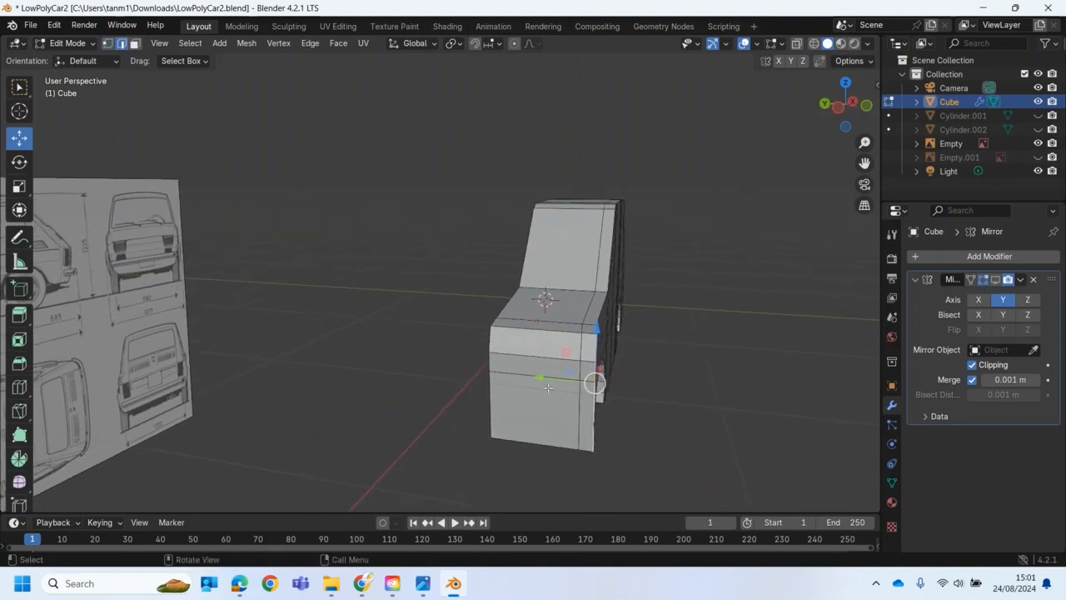
drag(540, 377, 528, 376)
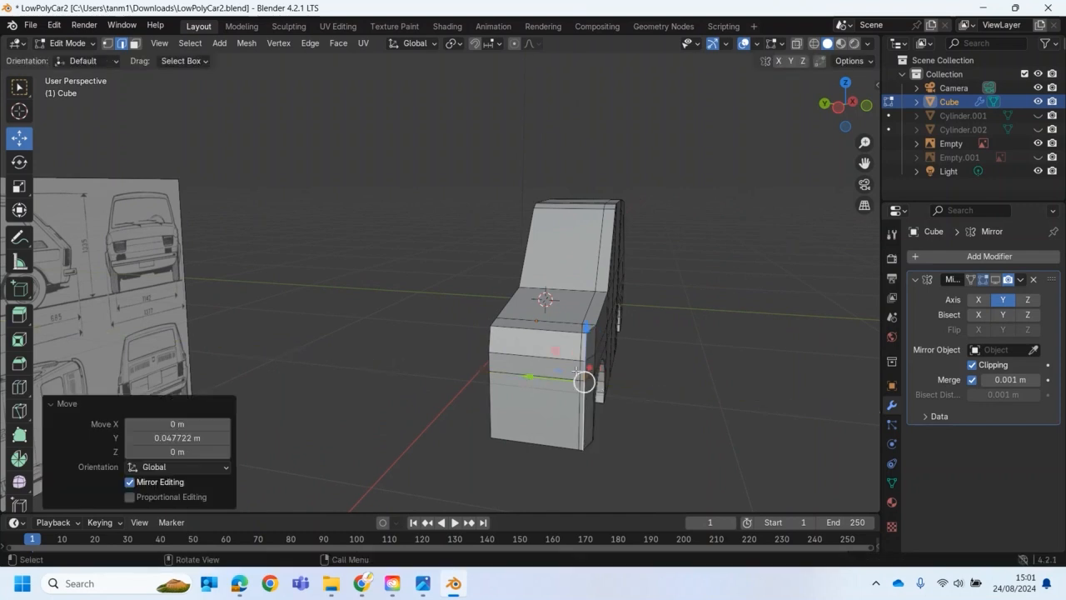
Select the inner vertical edges beside the front corner and move them about 0.025 m along Y.
click(582, 348)
shift+click(578, 404)
drag(528, 377, 522, 375)
Select the rear corner edges from the roof down to the base and move them about 0.029 m along Y.
middle_drag(620, 414, 409, 374)
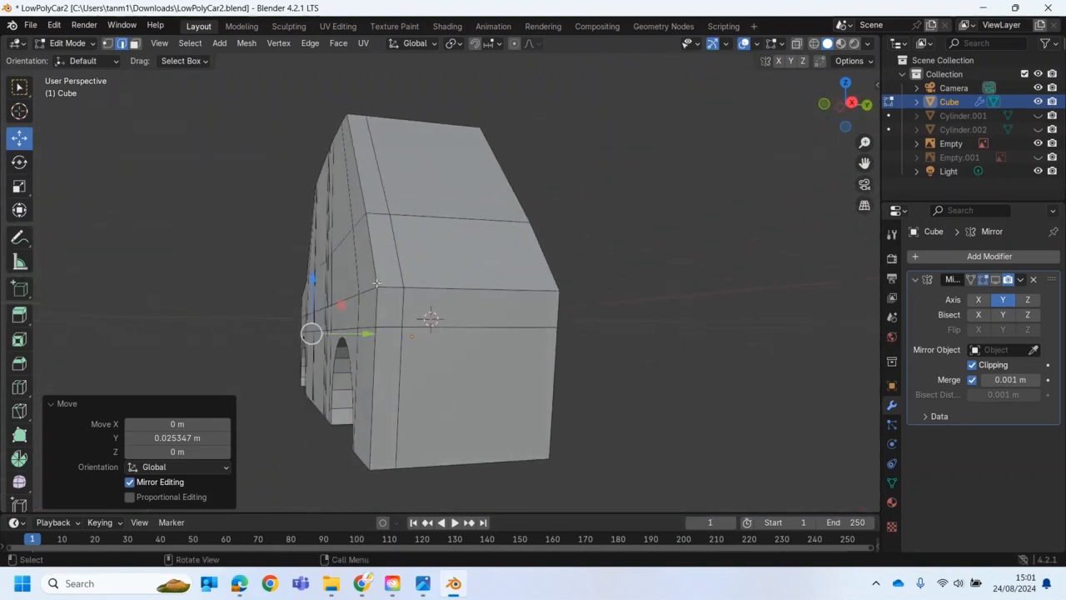
click(376, 283)
shift+click(375, 316)
shift+click(374, 366)
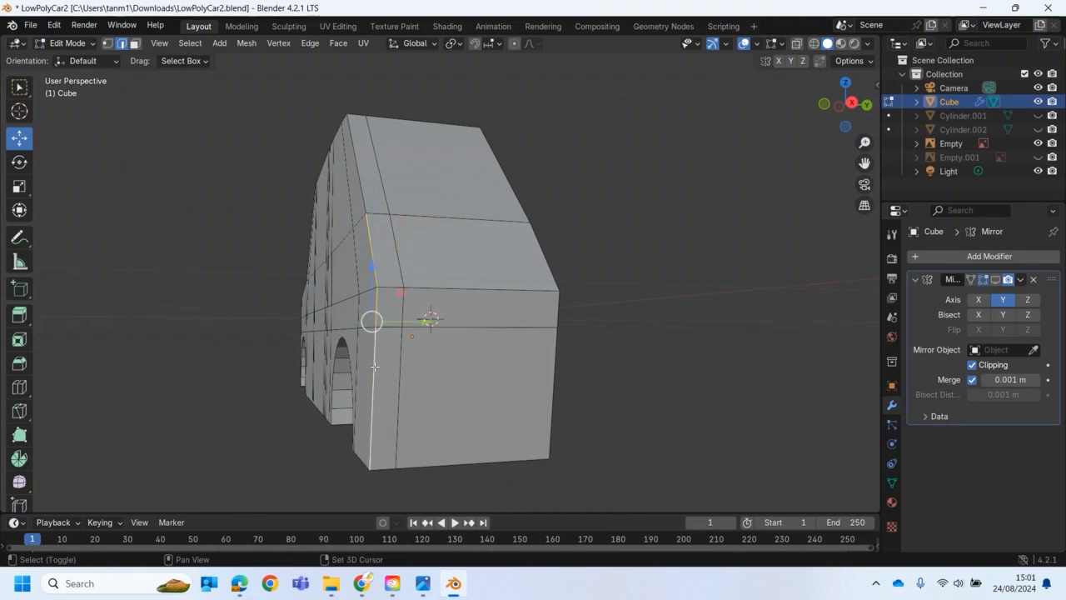
shift+click(363, 183)
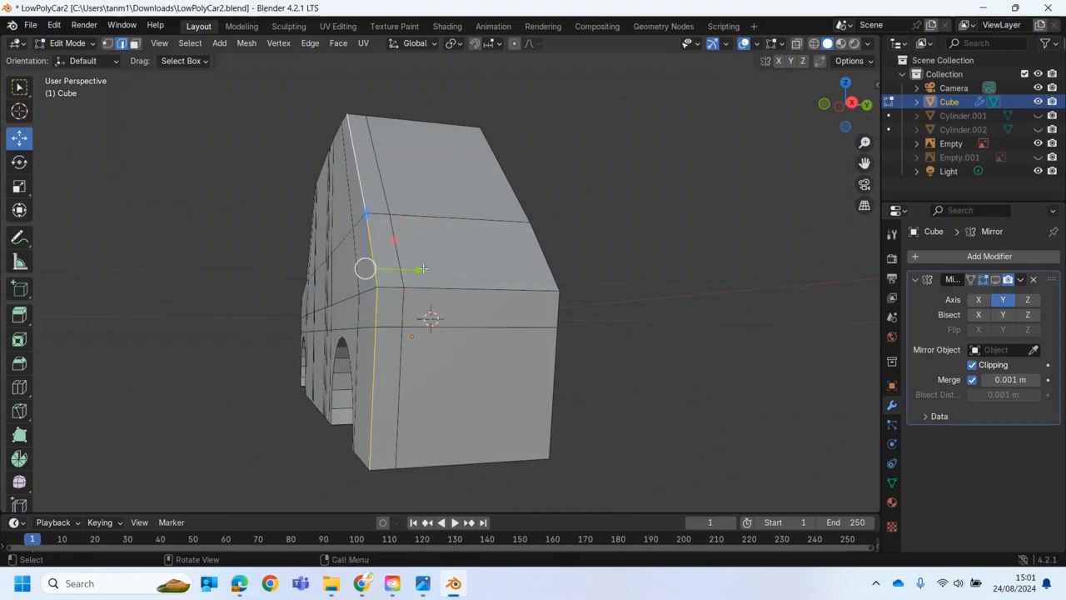
key(g)
key(y)
click(435, 267)
Show the body in front view with X-ray enabled so the blueprint's side drawing can be traced.
middle_drag(435, 268, 596, 364)
key(KP_1)
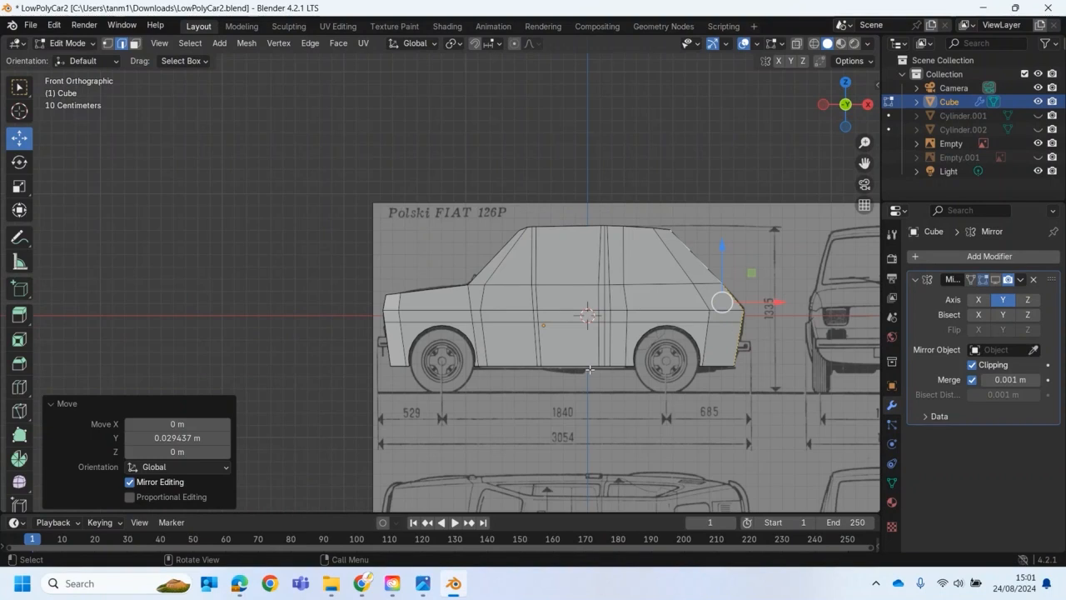
click(796, 45)
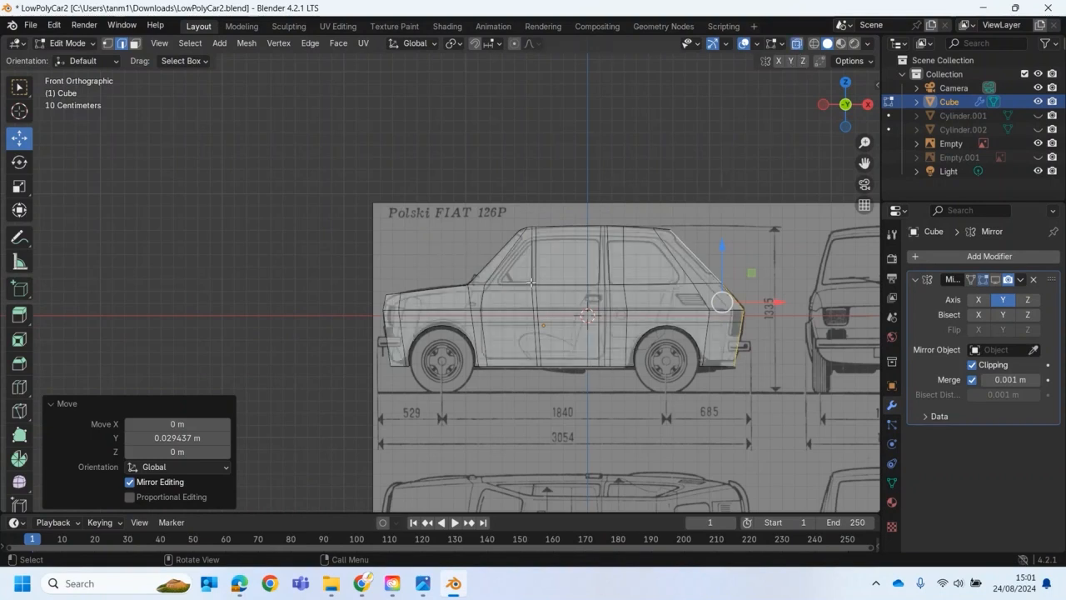
Add a horizontal loop cut along the top edge of the side windows, with a slide factor of about -0.663.
scroll(530, 283, up, 2)
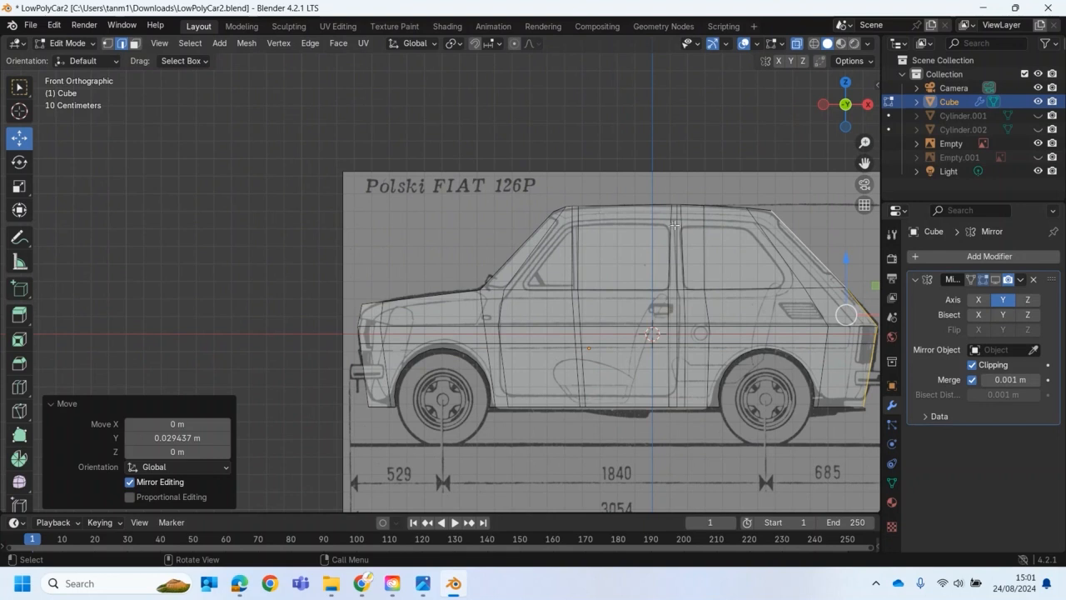
scroll(675, 221, up, 2)
shift+middle_drag(674, 223, 392, 290)
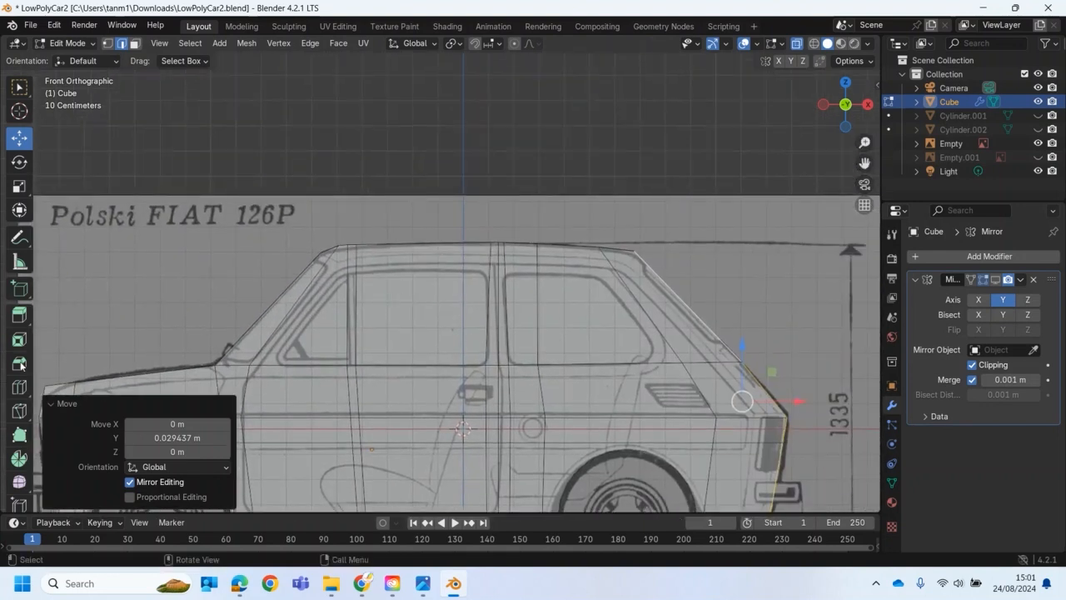
click(24, 390)
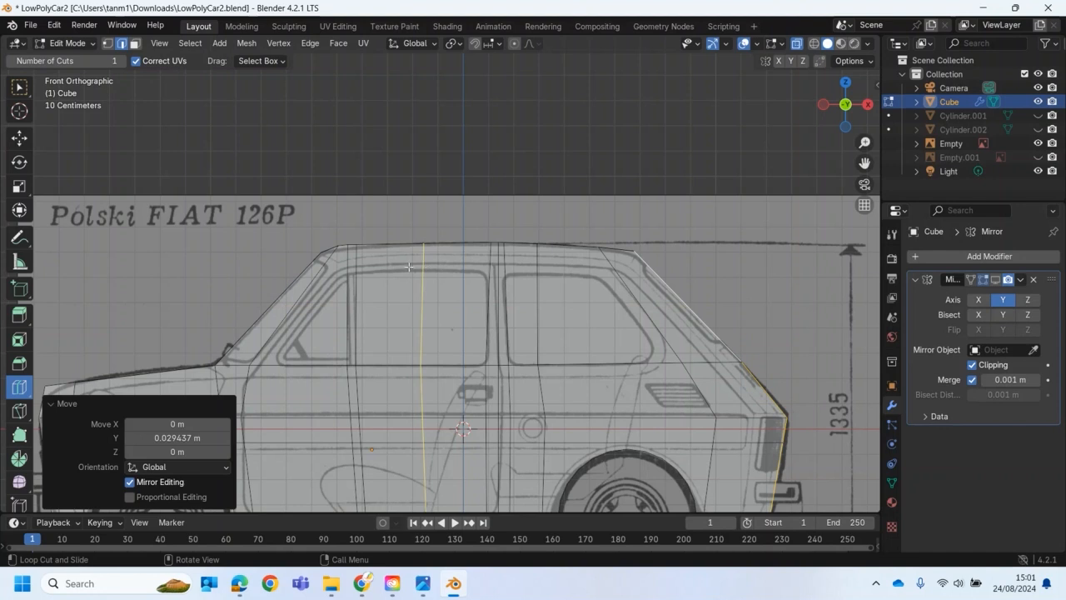
drag(465, 301, 465, 267)
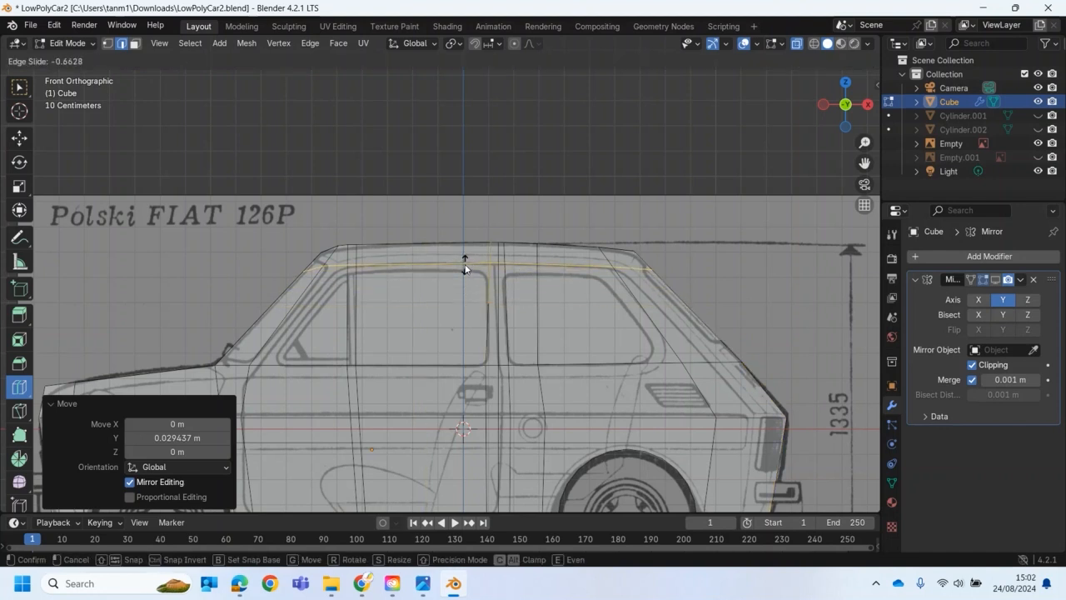
drag(465, 269, 464, 266)
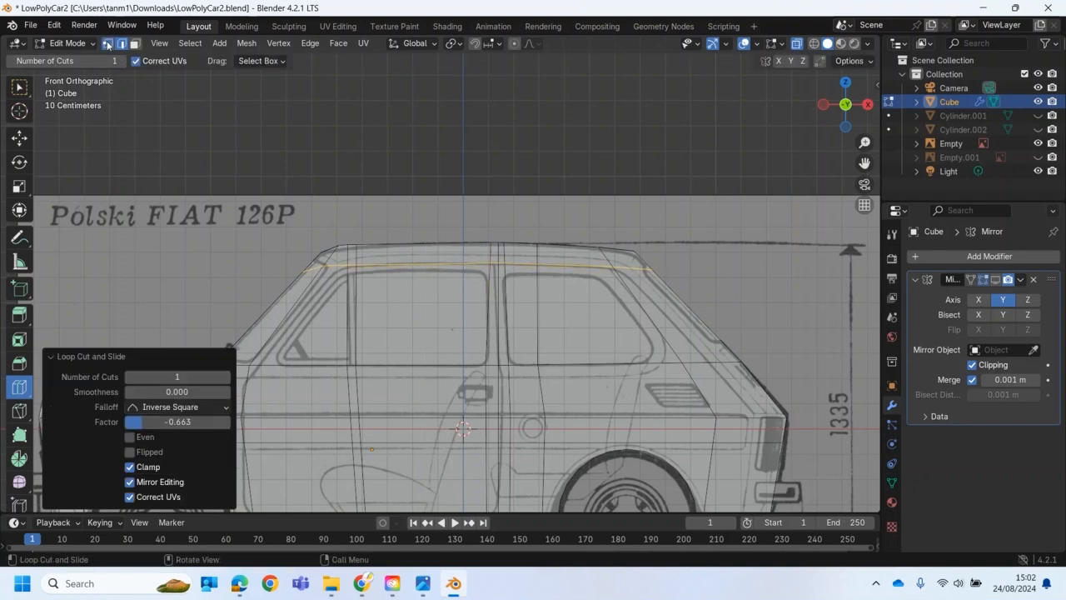
Move the front quarter window's upper front corner vertex about 0.024 m along X and -0.026 m along Z to match the blueprint.
click(106, 44)
key(w)
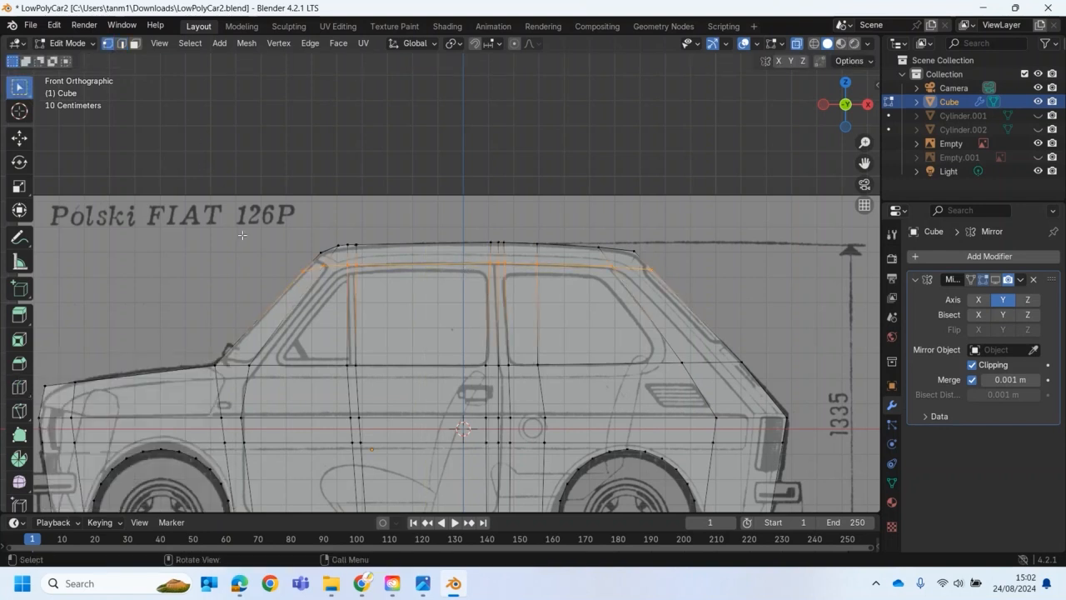
click(324, 267)
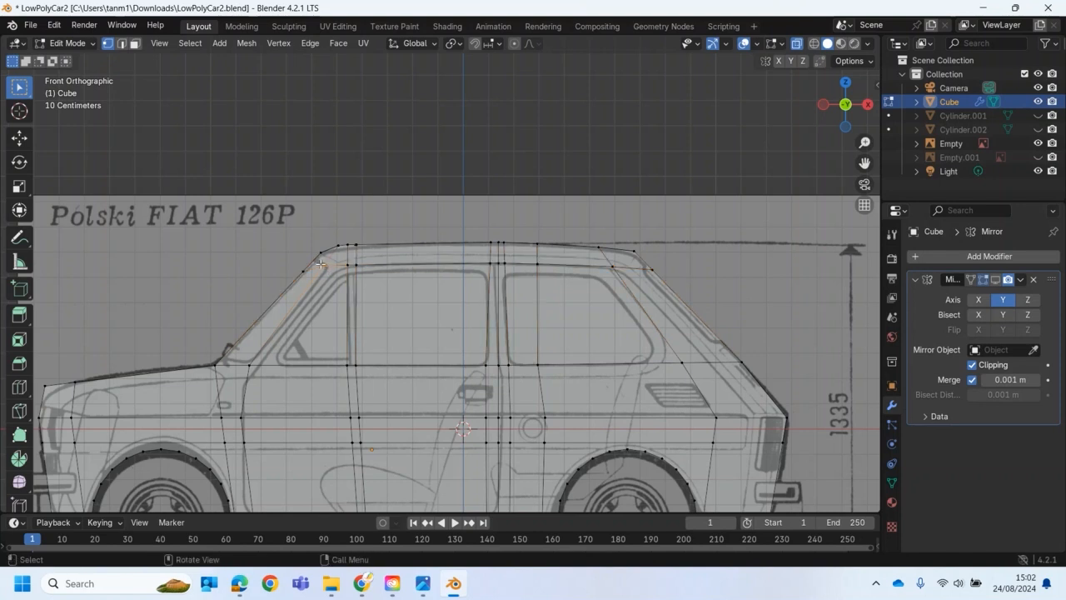
key(shift+space)
key(g)
drag(321, 266, 328, 272)
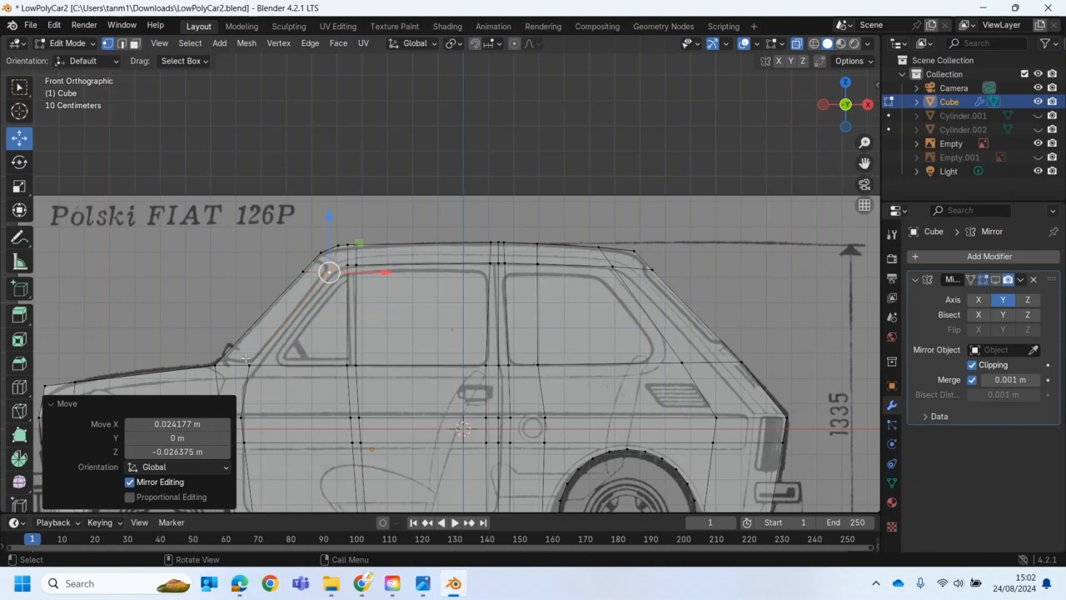
click(248, 364)
click(218, 300)
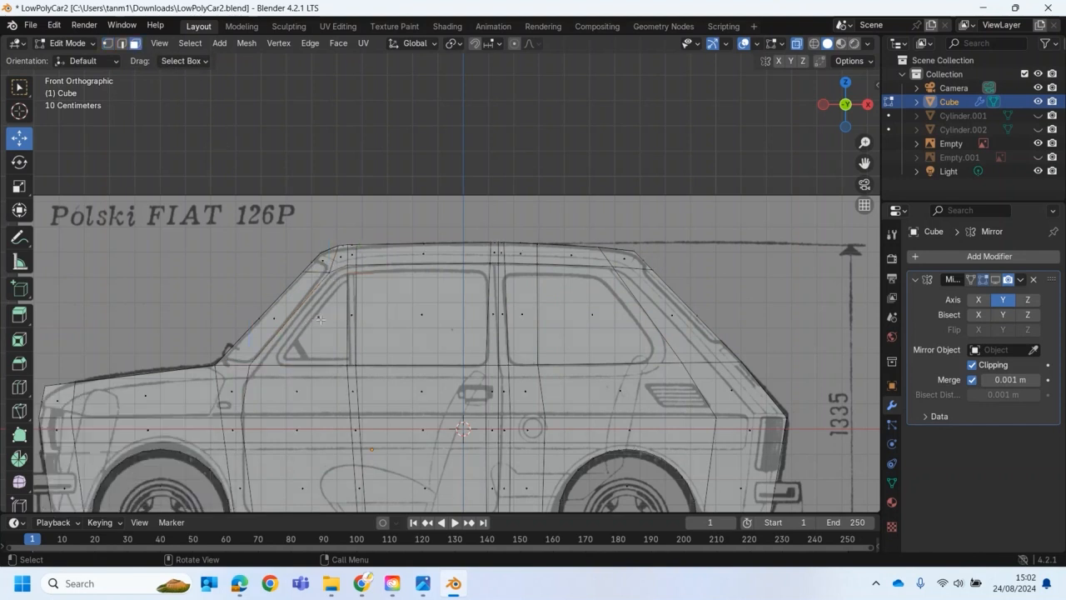
Select the four side window faces, from the front quarter window to the rear window, leaving out the pillar strips.
click(320, 318)
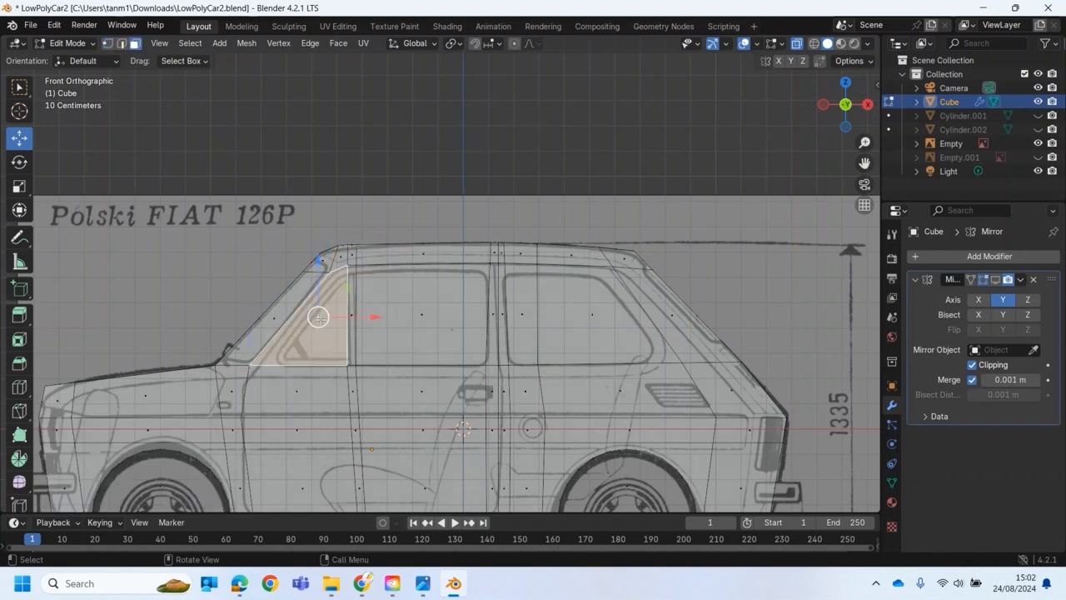
shift+click(419, 318)
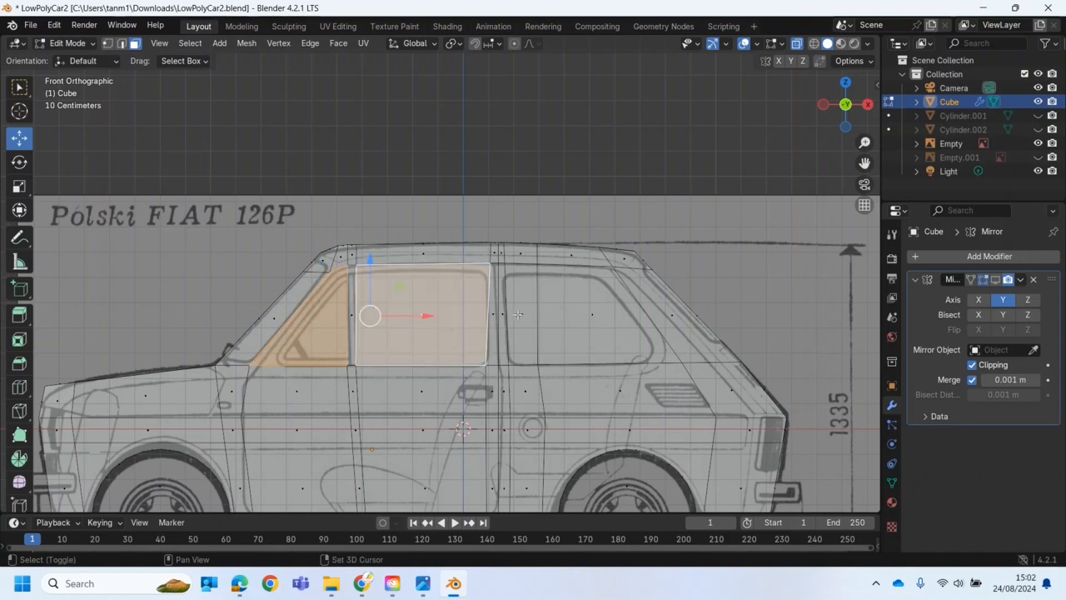
shift+click(518, 314)
shift+click(592, 315)
scroll(584, 343, down, 2)
scroll(537, 325, up, 3)
middle_drag(507, 338, 546, 351)
key(KP_1)
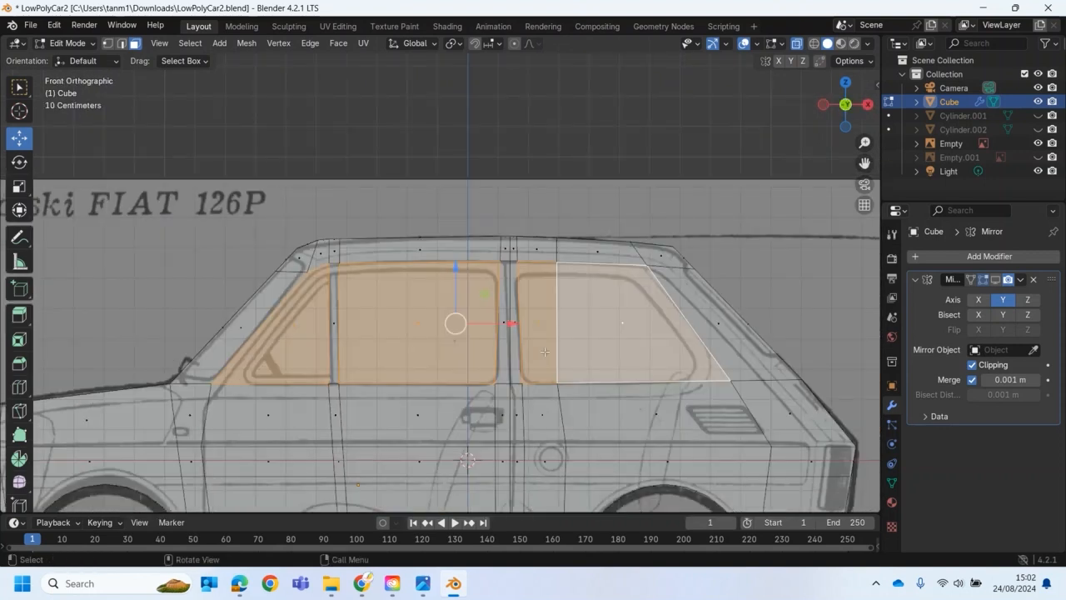
click(21, 342)
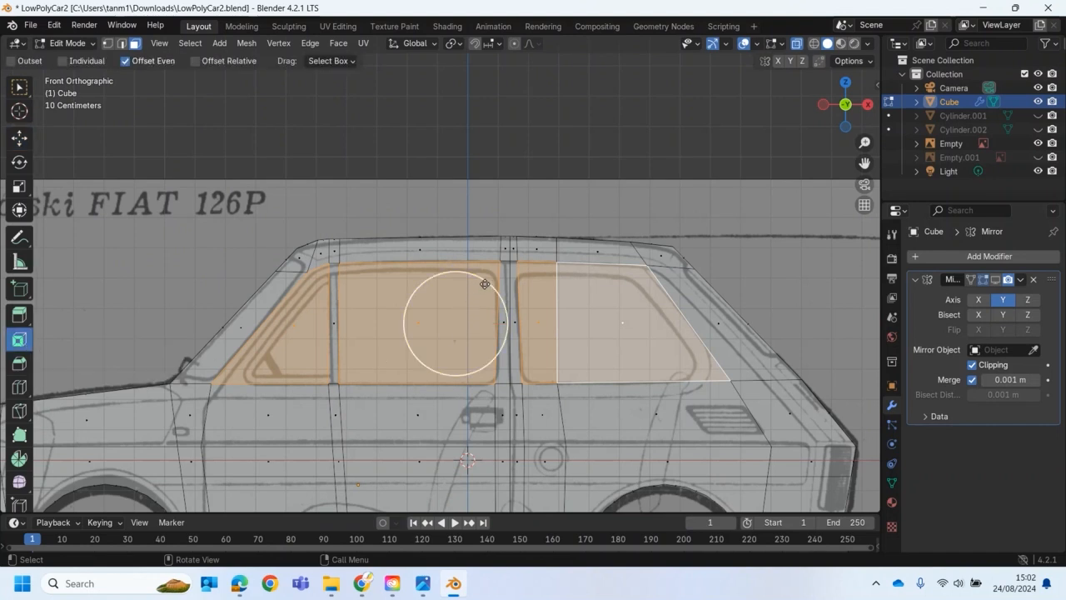
drag(487, 280, 478, 294)
scroll(452, 326, up, 3)
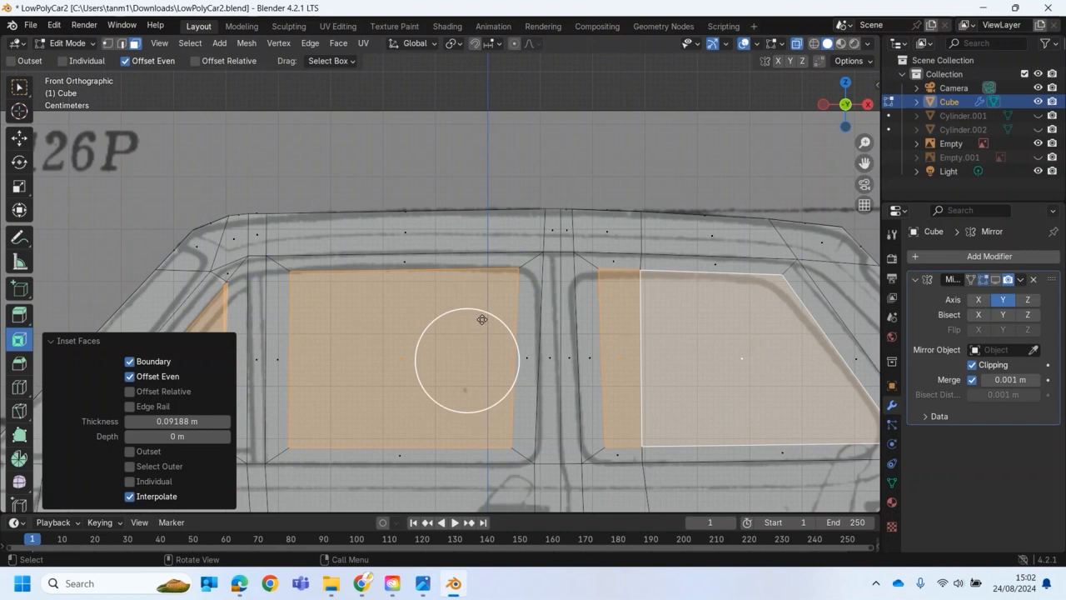
key(i)
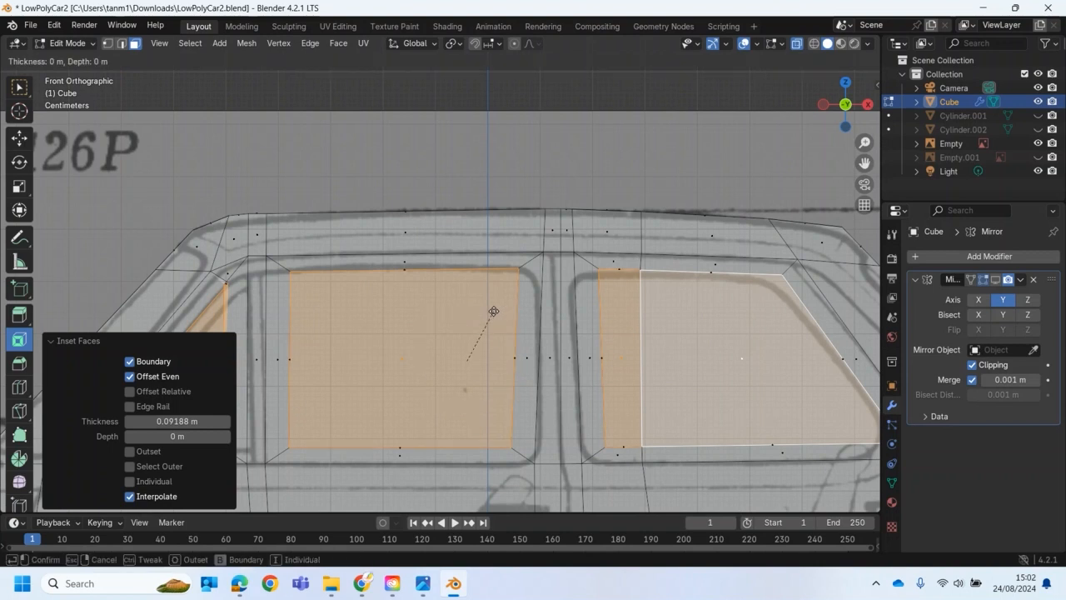
right_click(492, 310)
key(ctrl+z)
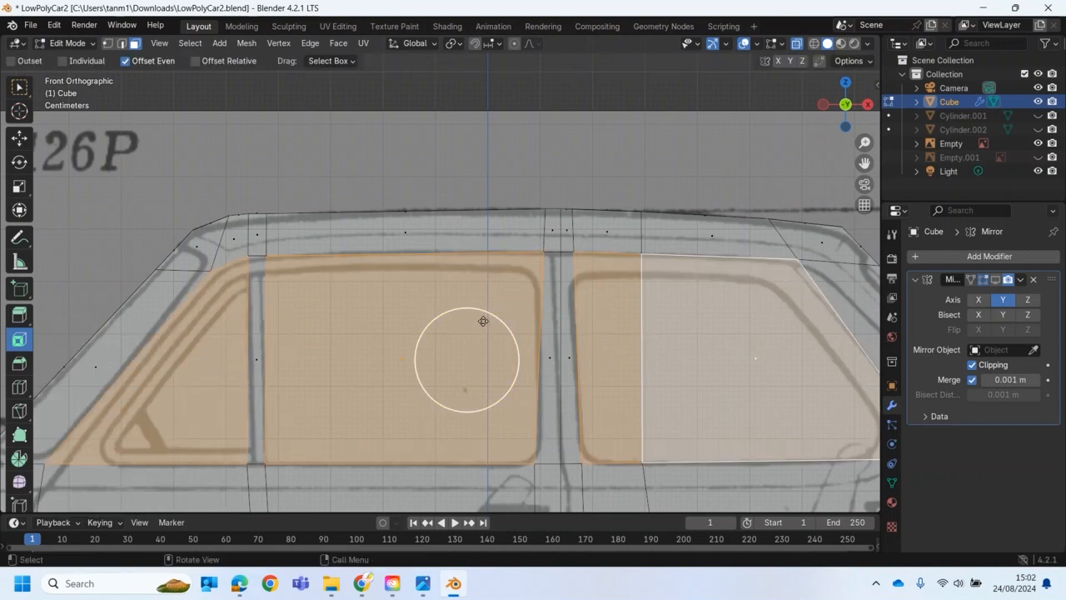
Inset the selected side window faces by about 0.034 m and clear the selection.
key(i)
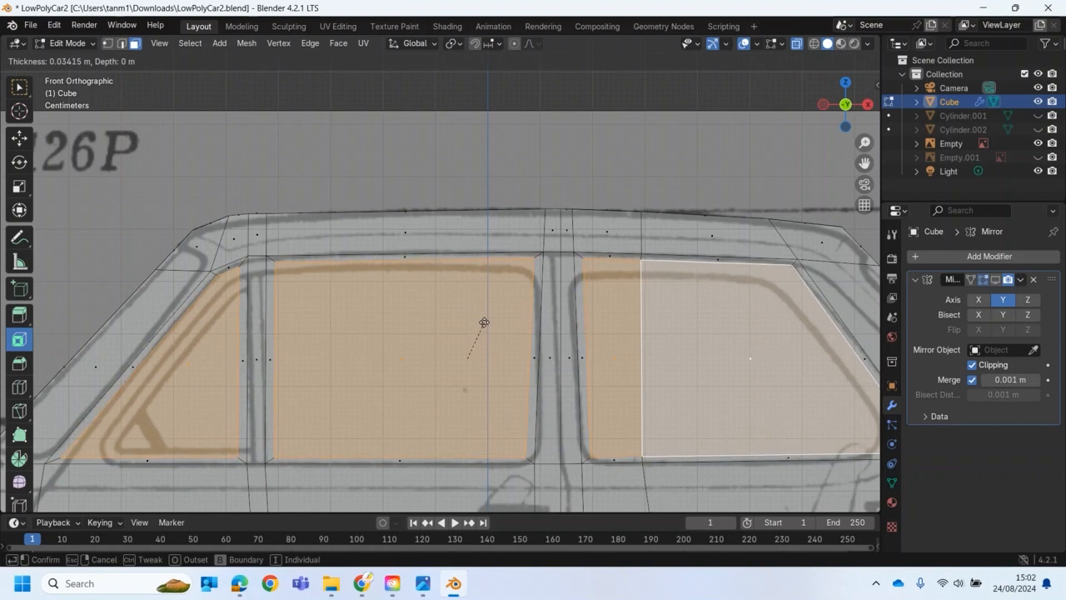
click(484, 322)
scroll(407, 334, down, 3)
mouse_move(416, 346)
middle_down()
mouse_move(533, 387)
mouse_move(433, 357)
middle_up()
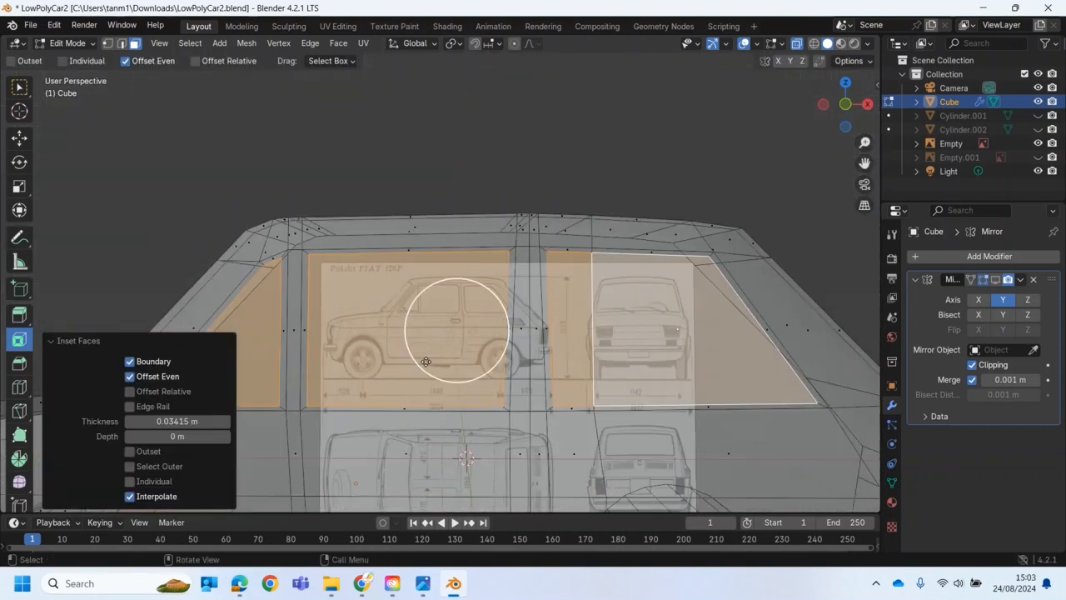
key(KP_1)
scroll(275, 298, up, 2)
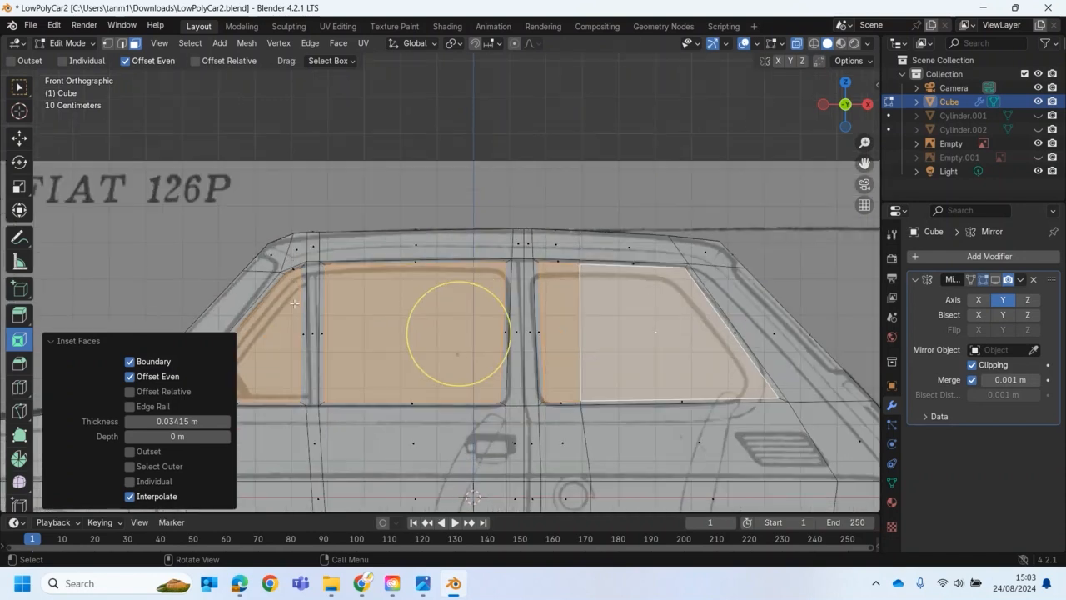
click(19, 87)
click(155, 215)
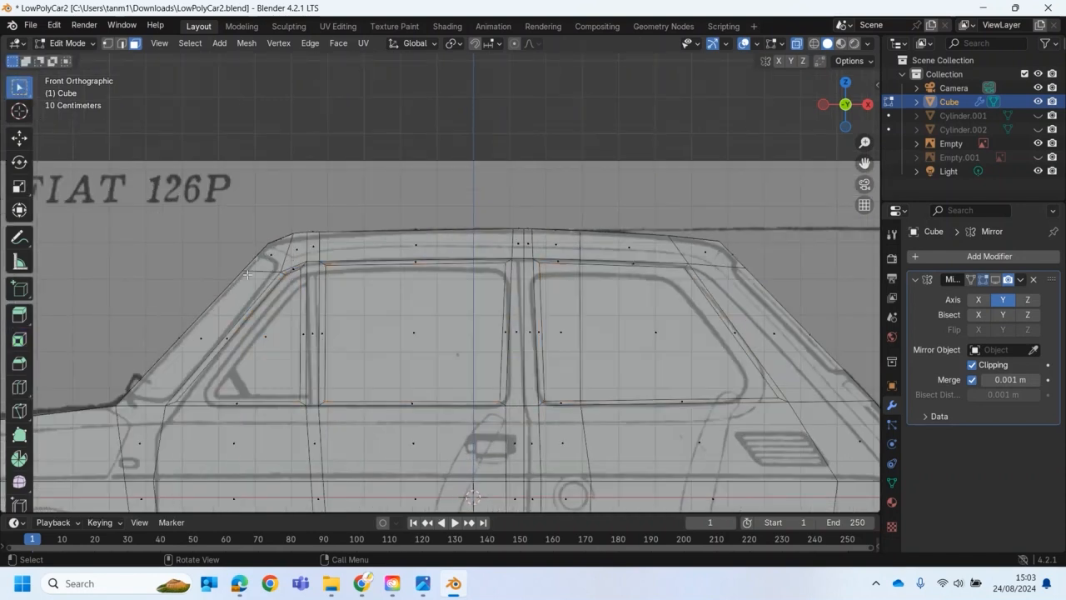
Move the inset vertex at the front quarter window's upper rear corner slightly rearward along X.
scroll(274, 289, up, 2)
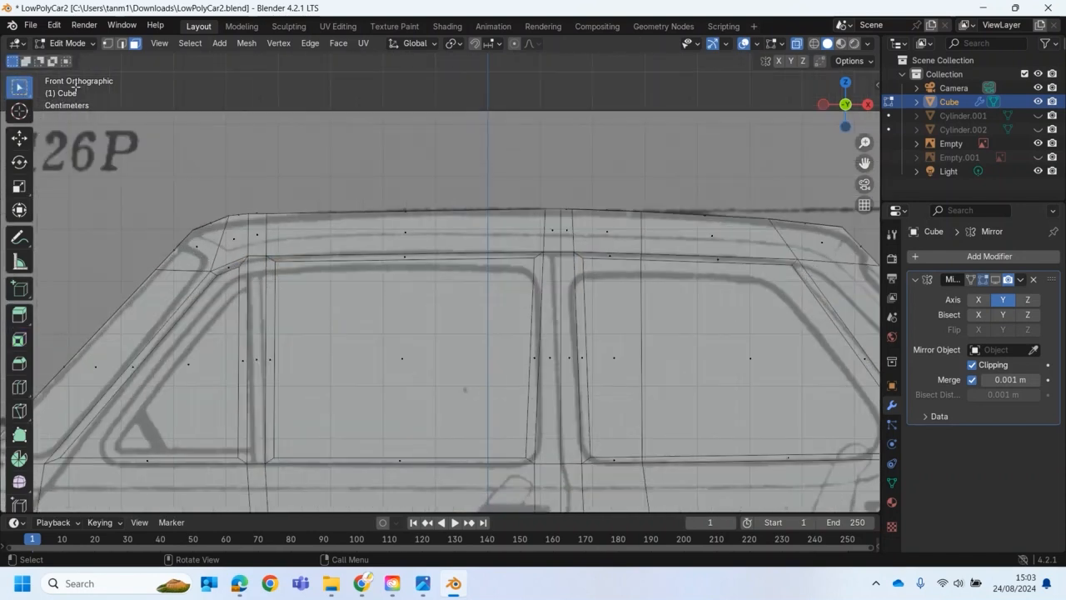
click(107, 44)
click(240, 264)
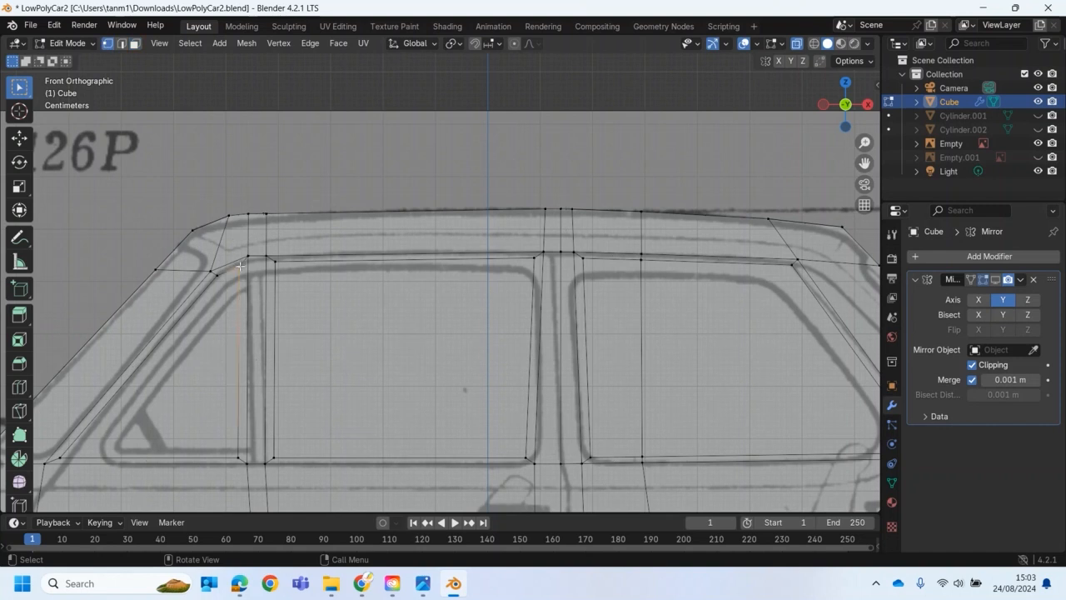
key(shift+space)
key(g)
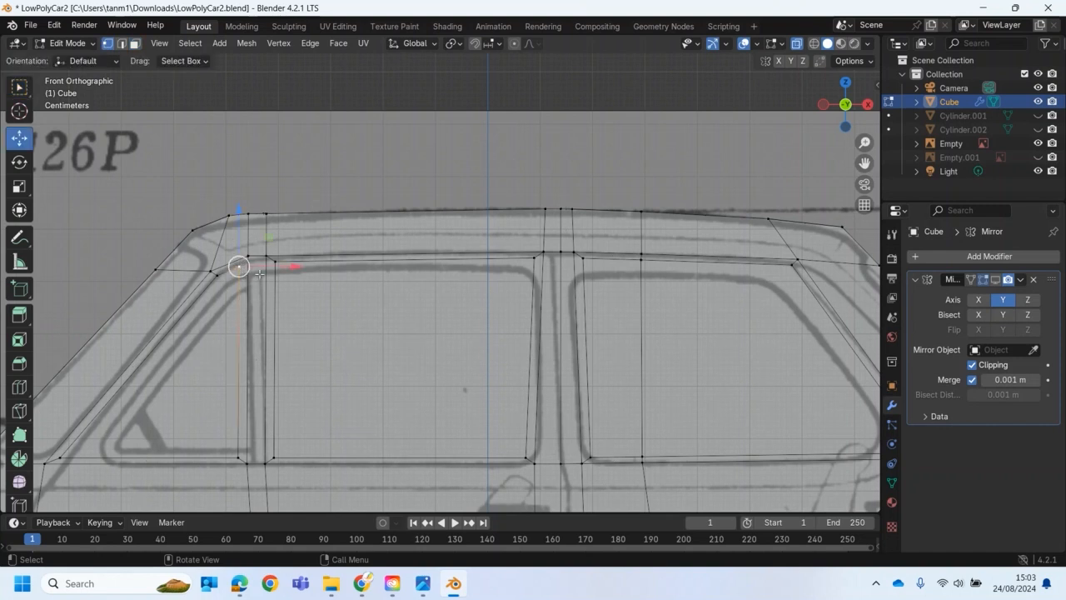
drag(284, 266, 288, 266)
Move the vertices along the quarter window's rear edge about 0.015 m along X, and its lower rear inset corner about 0.007 m.
click(239, 452)
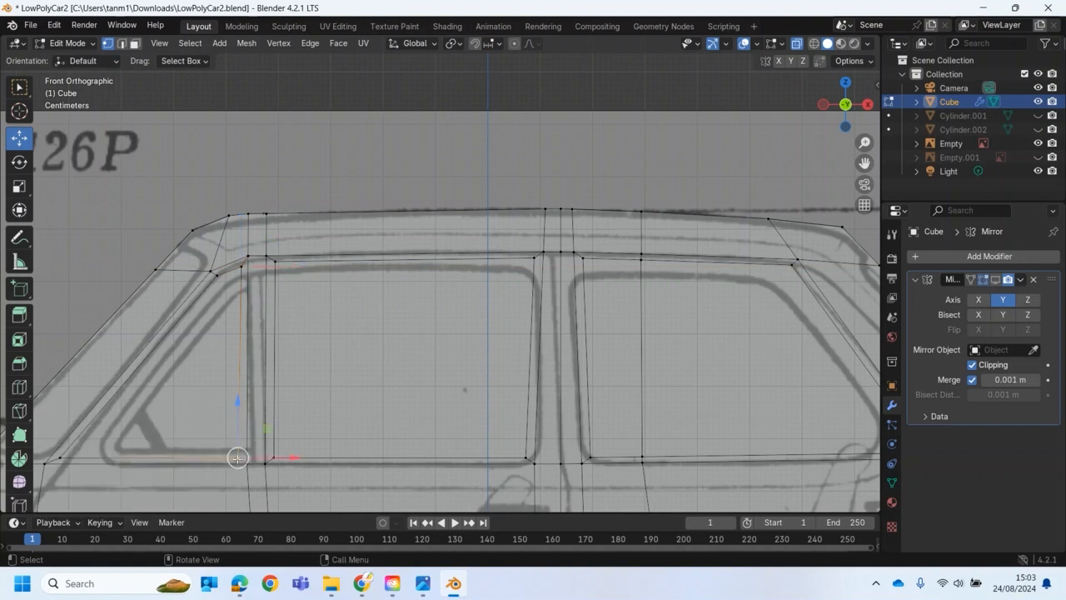
drag(236, 250, 256, 474)
drag(302, 364, 312, 361)
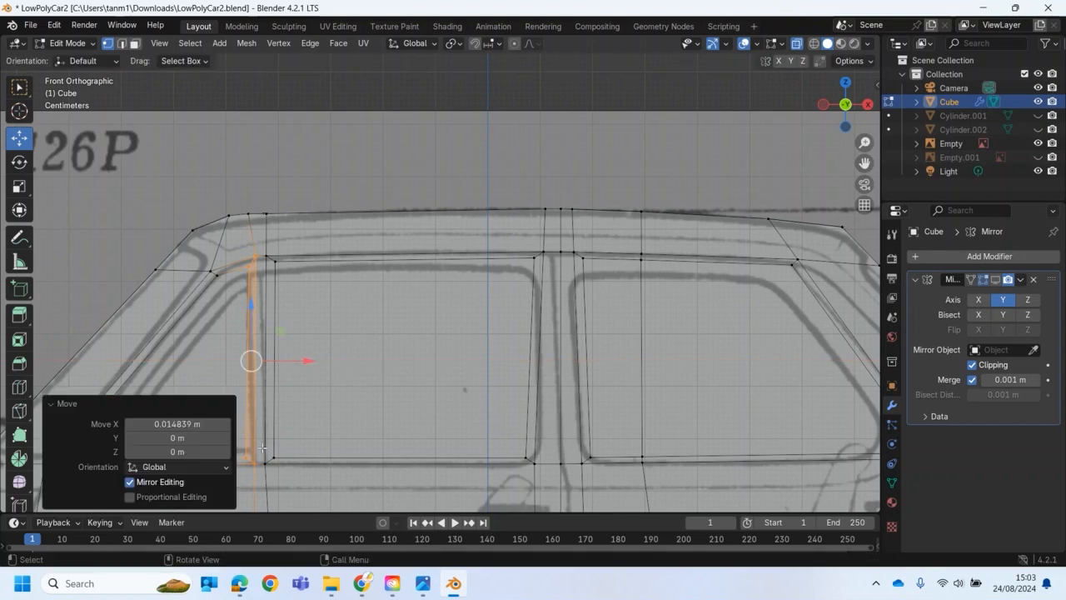
click(224, 370)
click(246, 457)
drag(283, 457, 287, 457)
scroll(505, 464, down, 2)
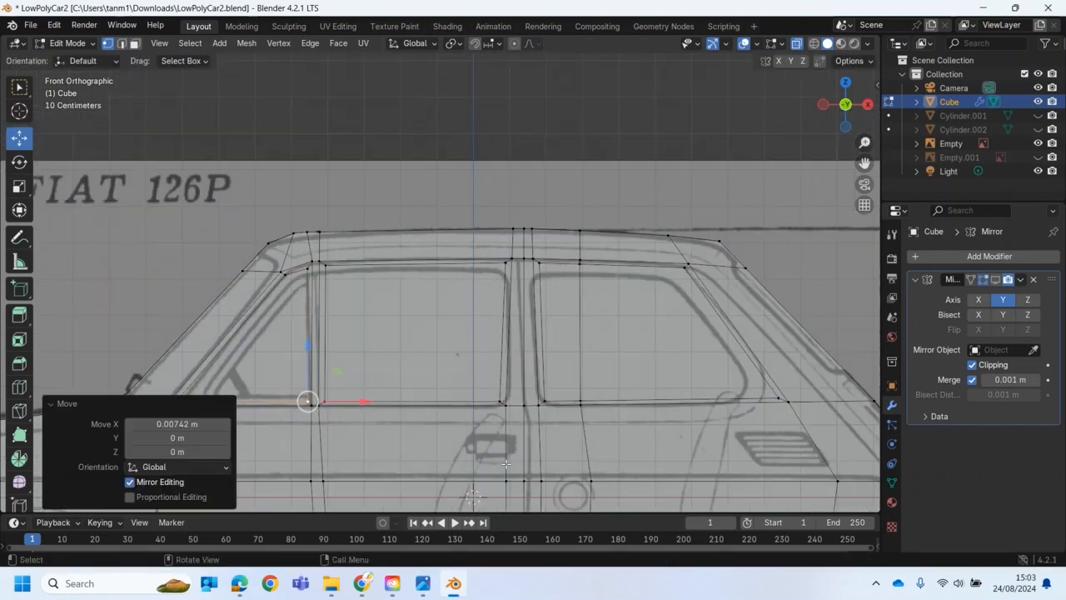
Move the door window's lower rear corner about 0.022 m and the rear window's lower front corner about -0.005 m along X.
scroll(507, 327, up, 2)
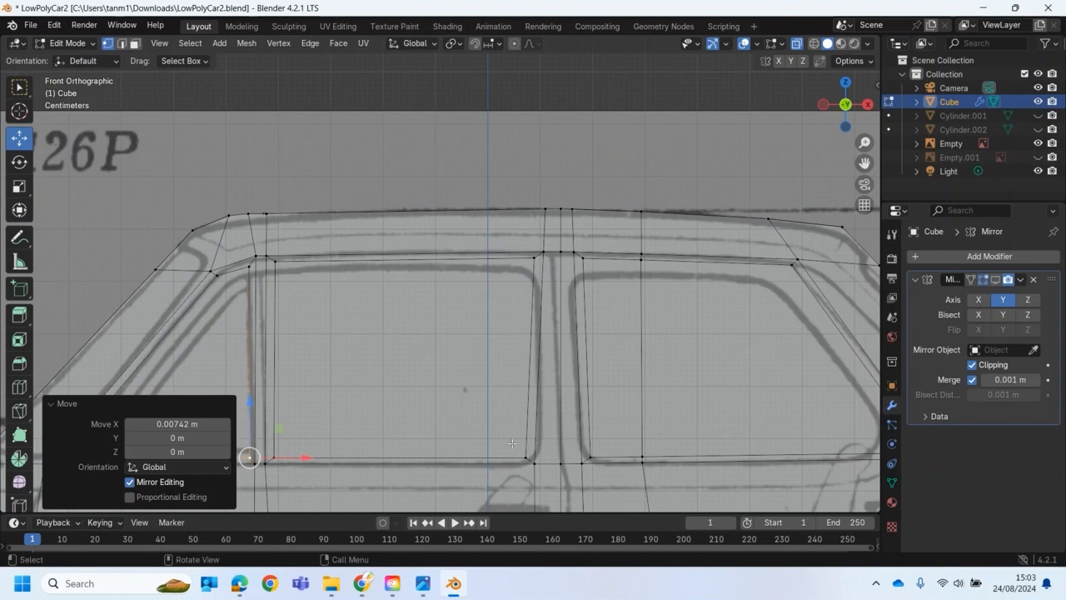
click(536, 465)
drag(589, 459, 603, 462)
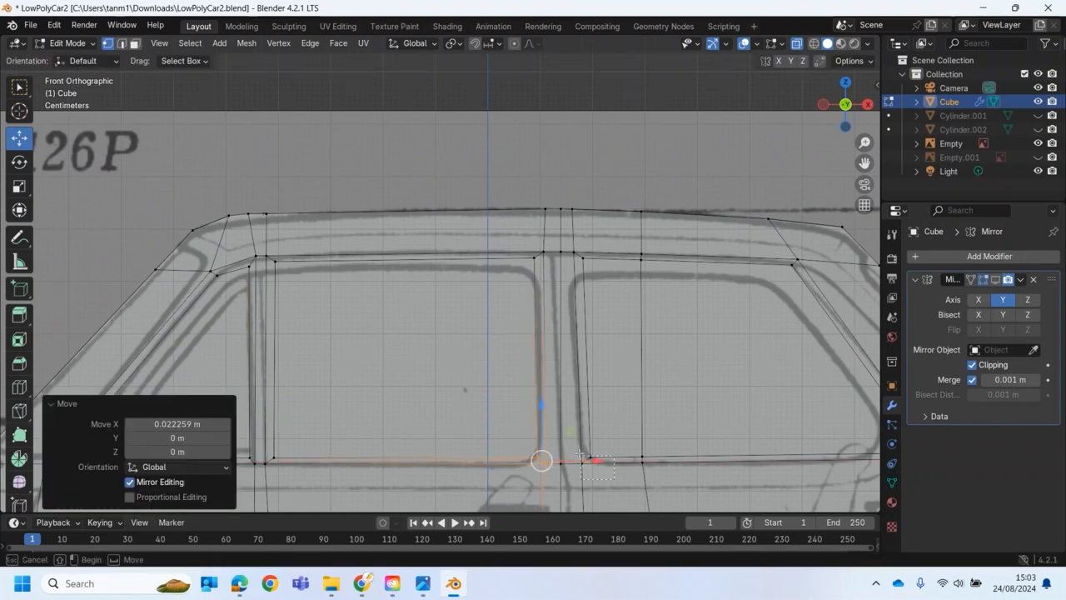
click(583, 460)
drag(638, 458, 631, 457)
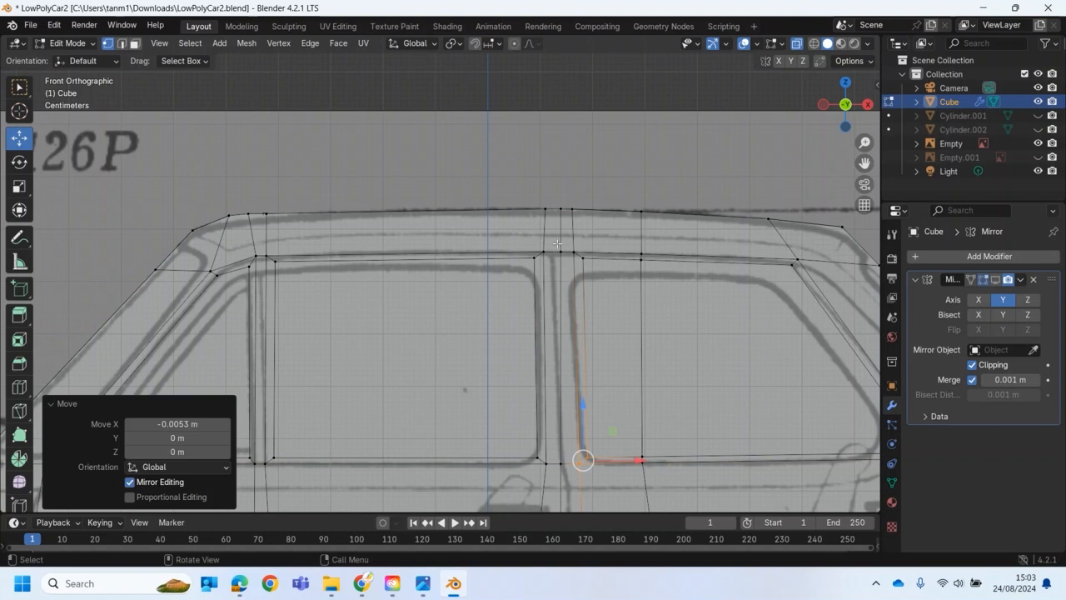
Move the rear window's upper front corner about -0.007 m along X, and select the door window's upper rear corner vertices.
click(574, 252)
drag(601, 256, 593, 260)
scroll(520, 245, down, 4)
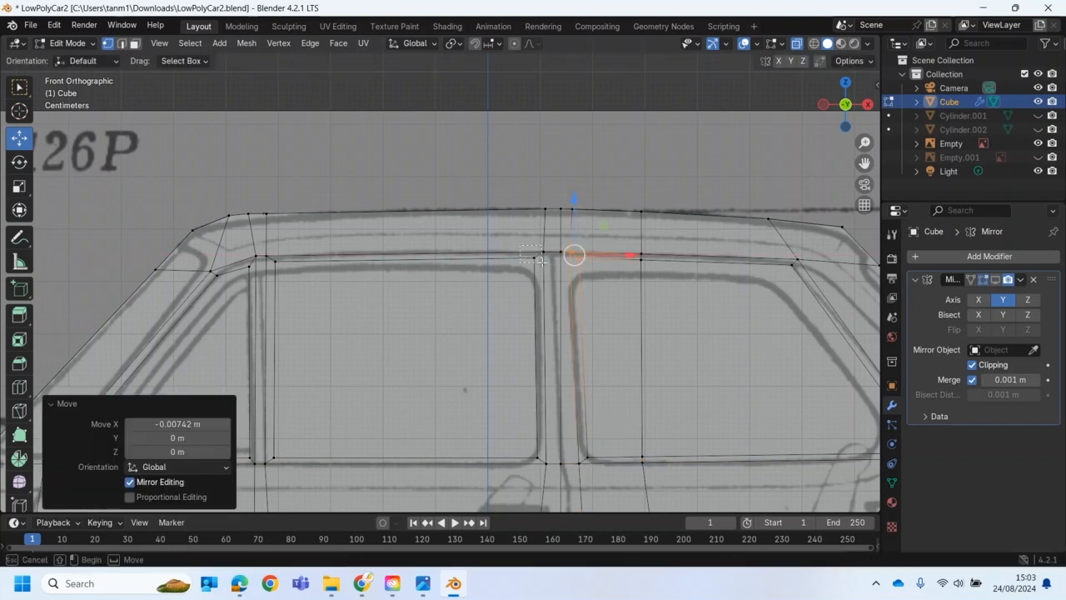
middle_drag(519, 245, 662, 423)
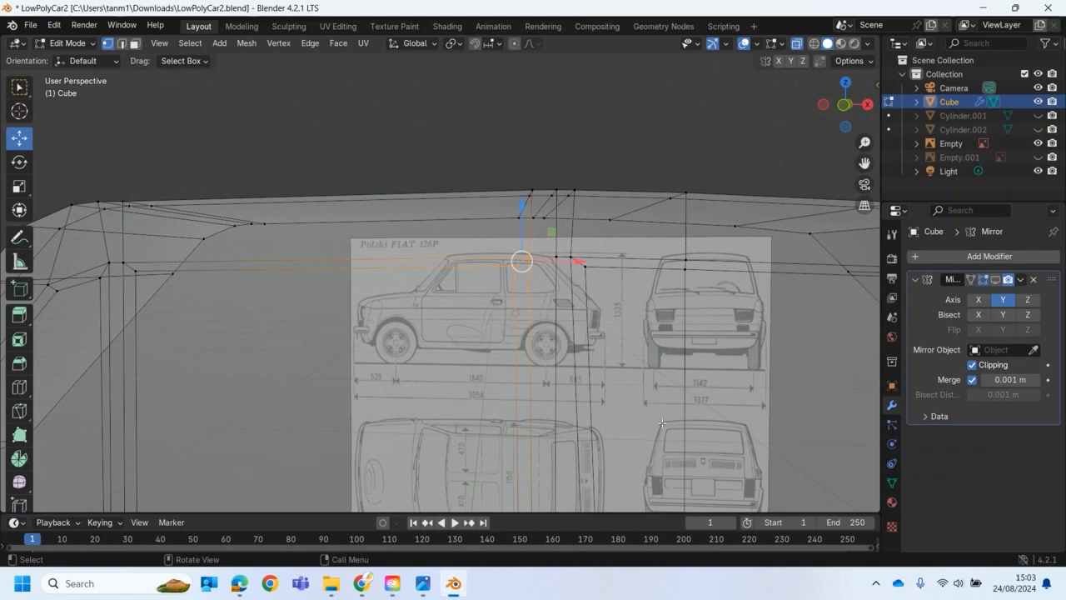
key(KP_1)
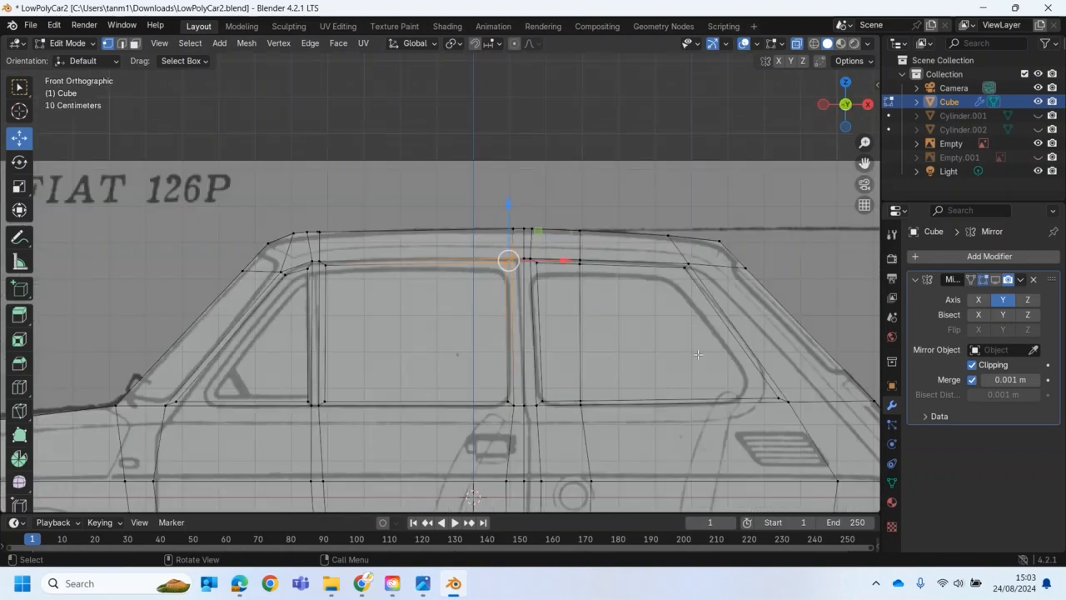
Return to Object Mode with X-ray disabled and view the solid body from the front against the blueprint.
scroll(678, 355, down, 2)
mouse_move(507, 355)
middle_down()
mouse_move(544, 361)
mouse_move(520, 340)
middle_up()
click(93, 43)
click(68, 61)
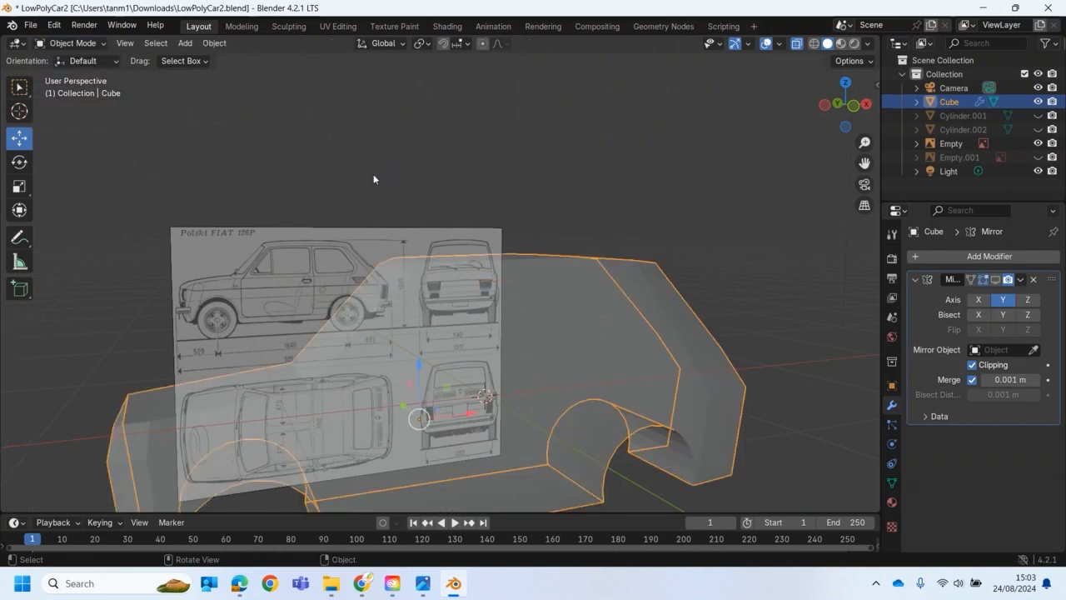
click(795, 44)
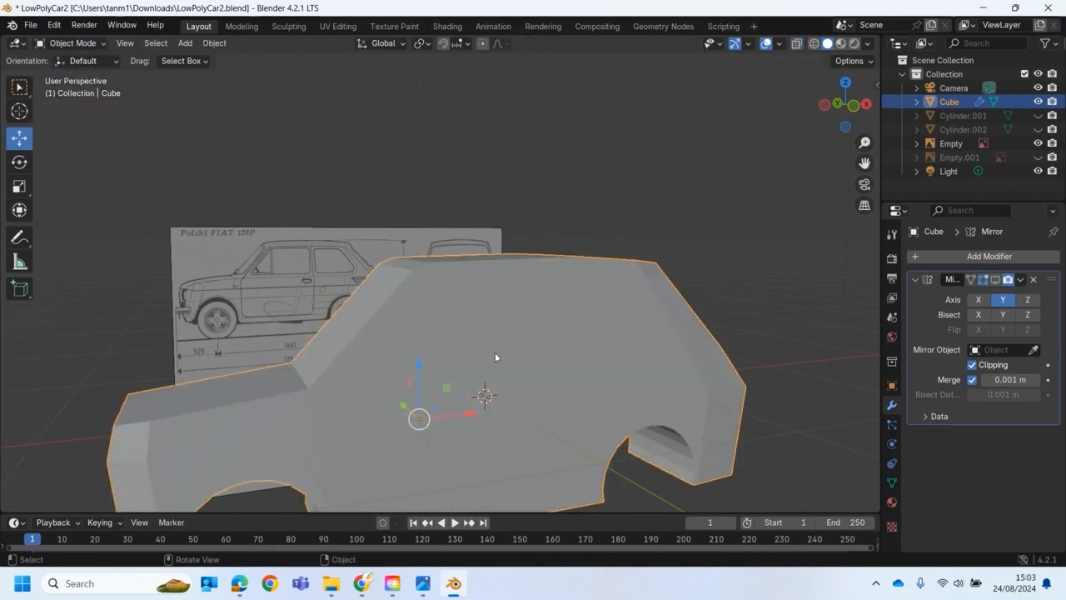
key(KP_1)
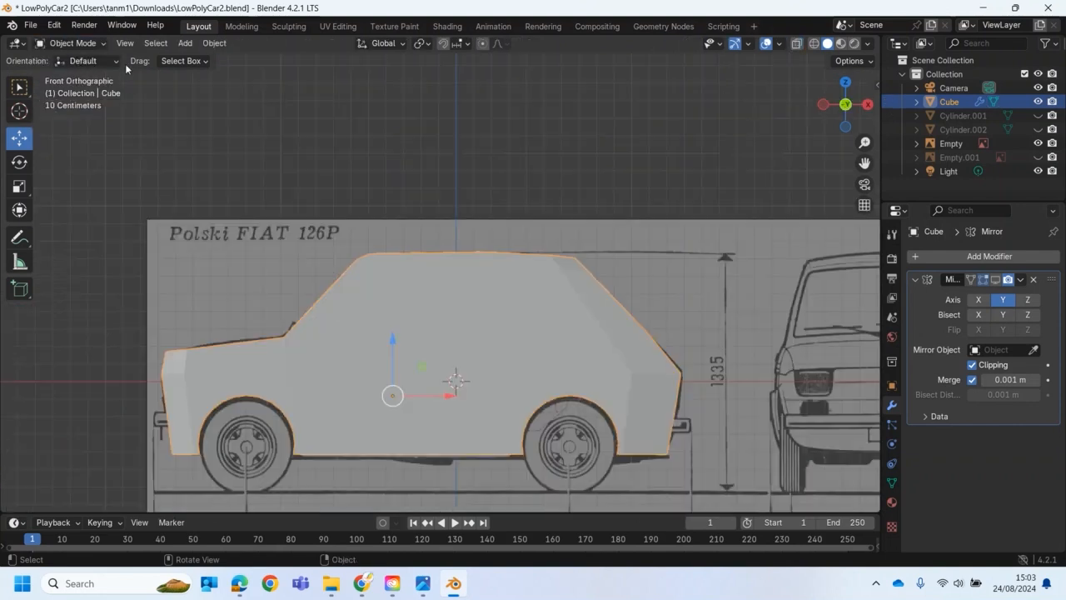
Extrude the quarter, door and both rear side window faces inward about 0.05 m along Y, and return to the solid view.
click(794, 45)
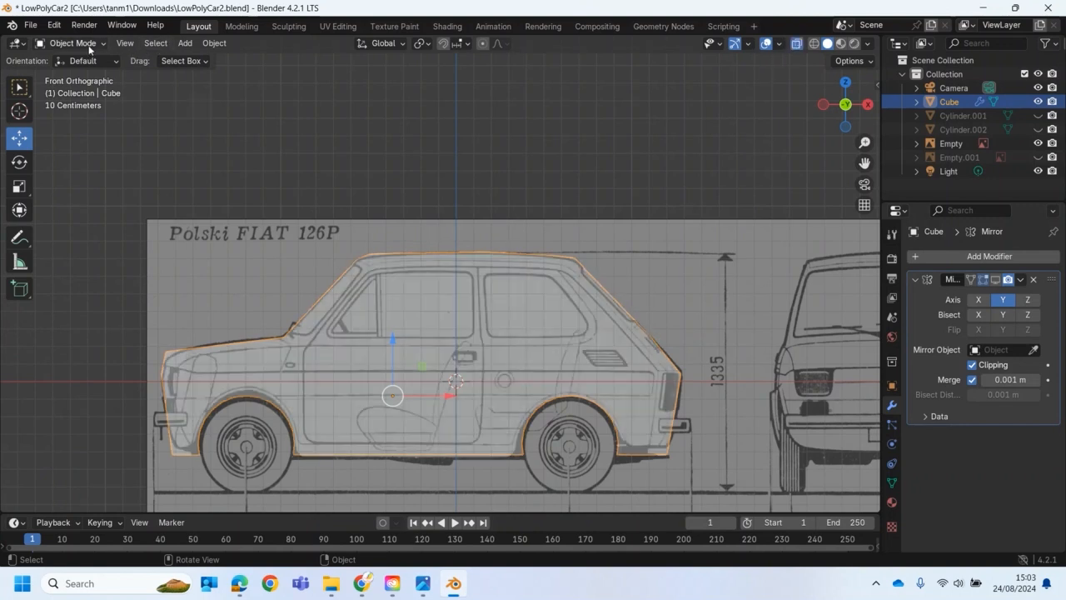
key(Tab)
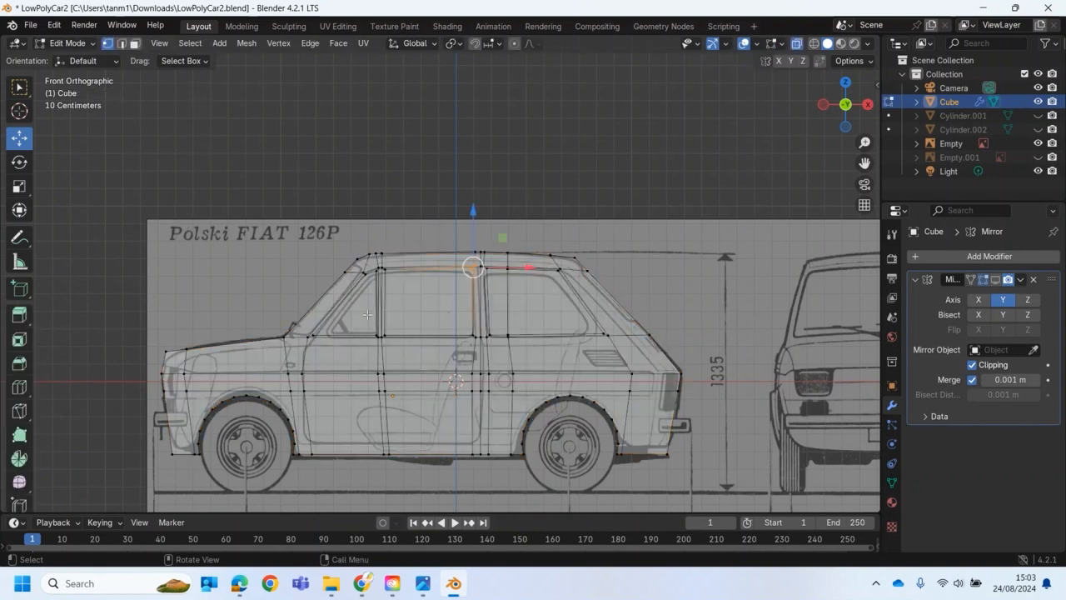
click(134, 43)
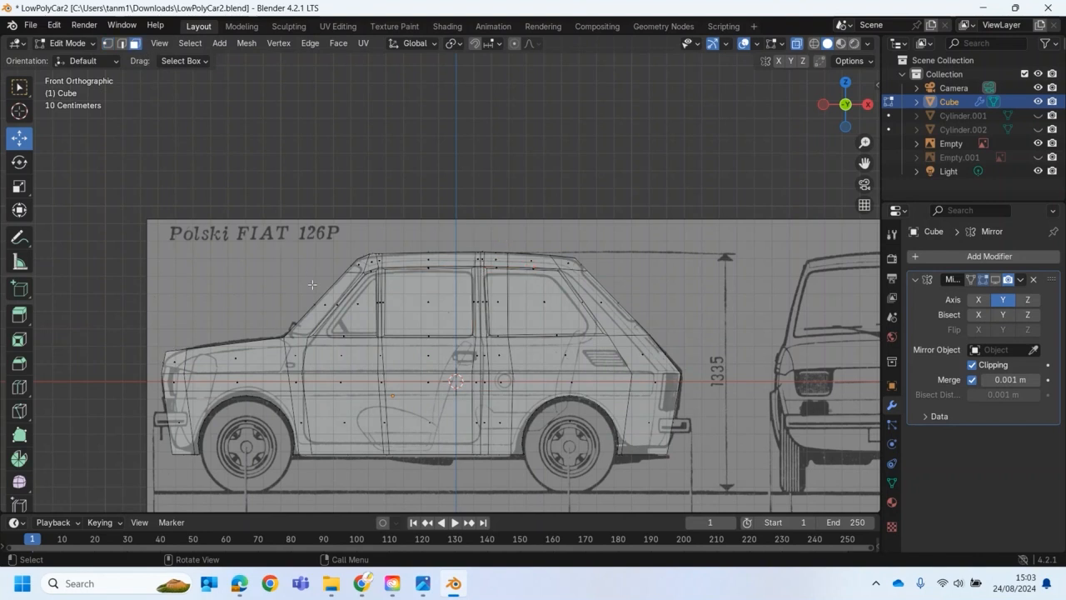
click(360, 307)
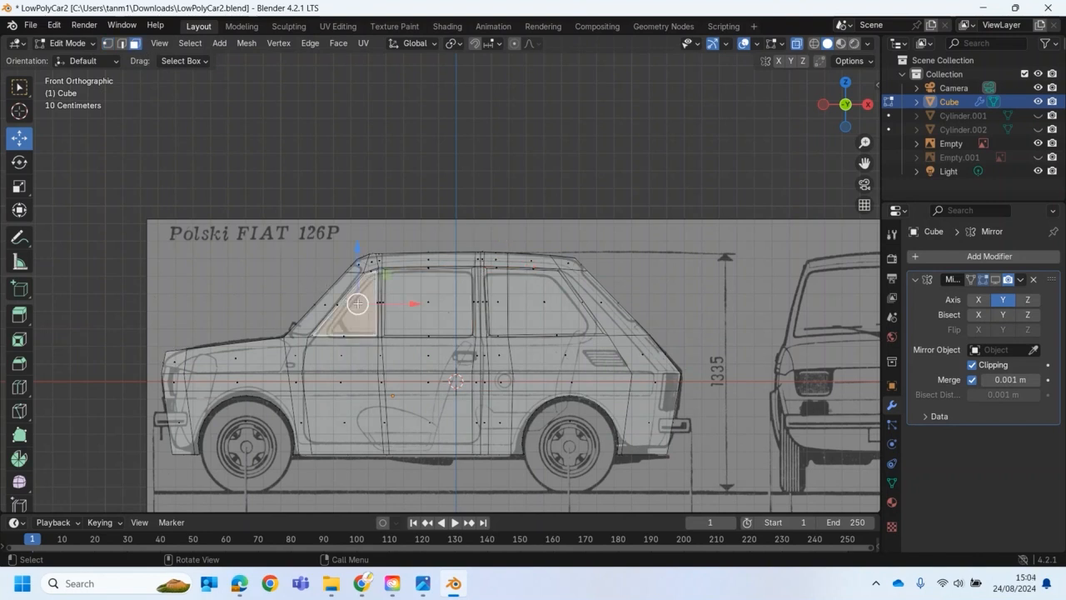
shift+click(429, 303)
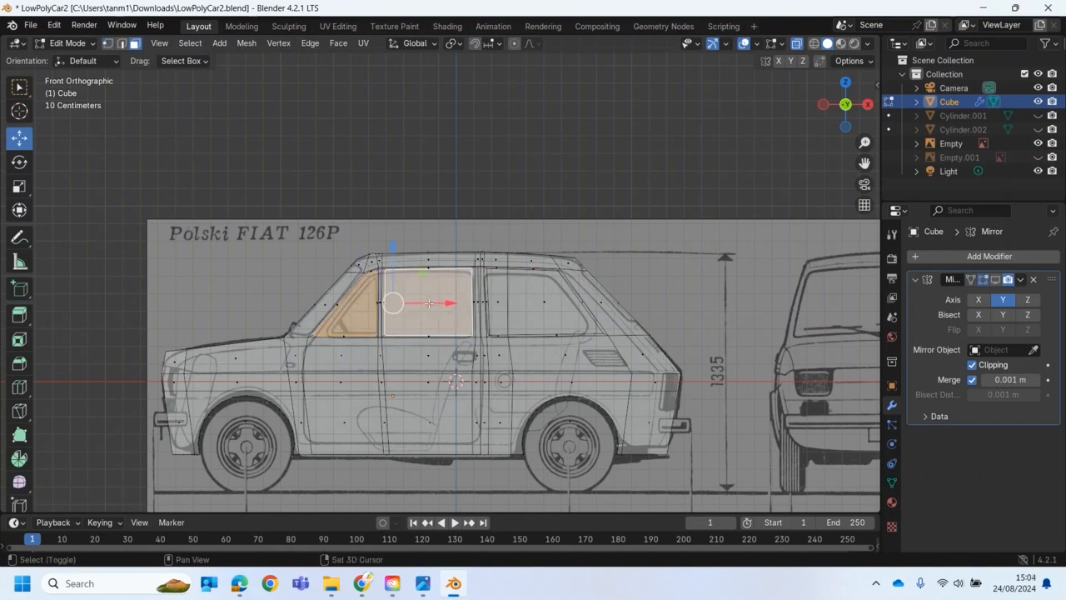
shift+click(497, 303)
shift+click(534, 307)
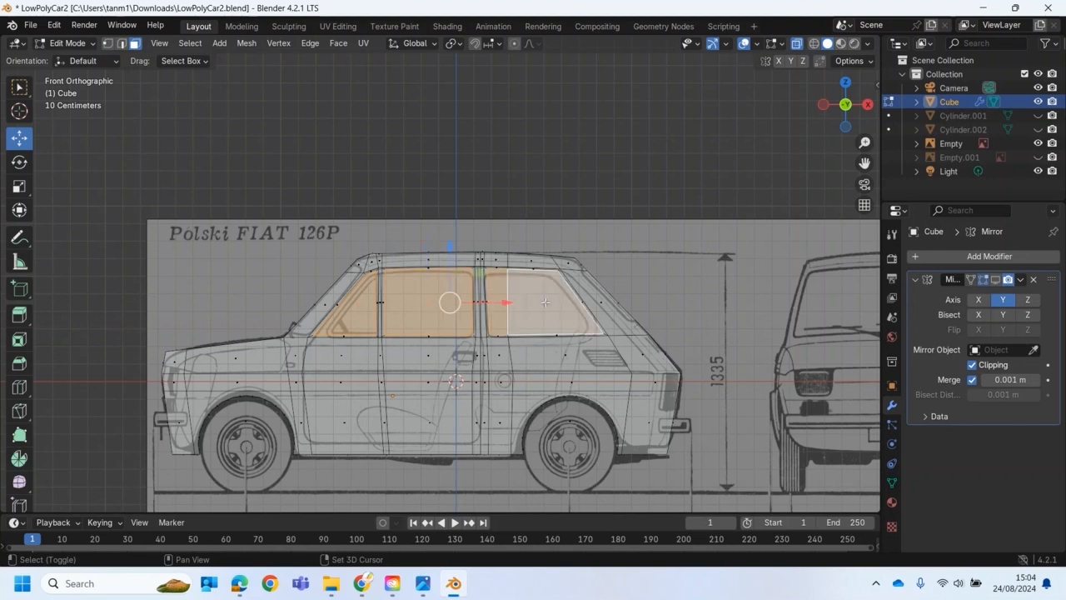
middle_drag(534, 307, 632, 332)
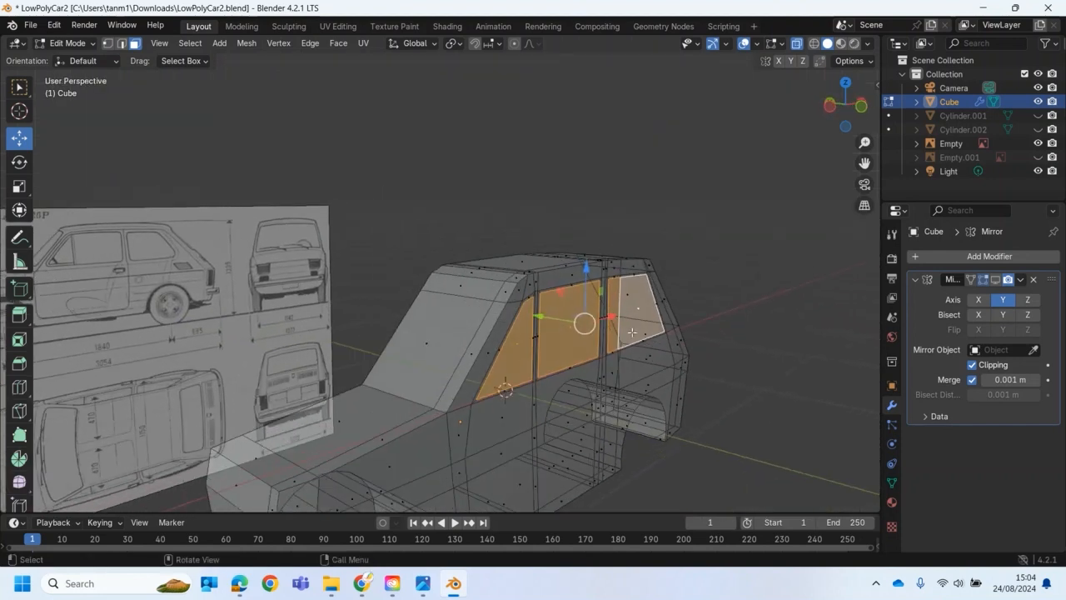
key(e)
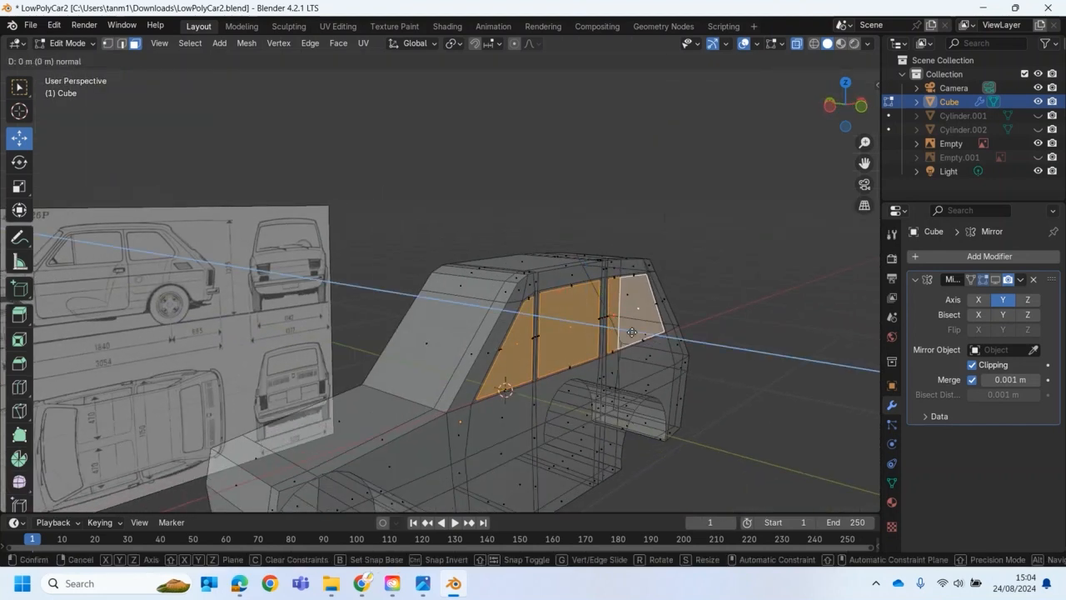
key(y)
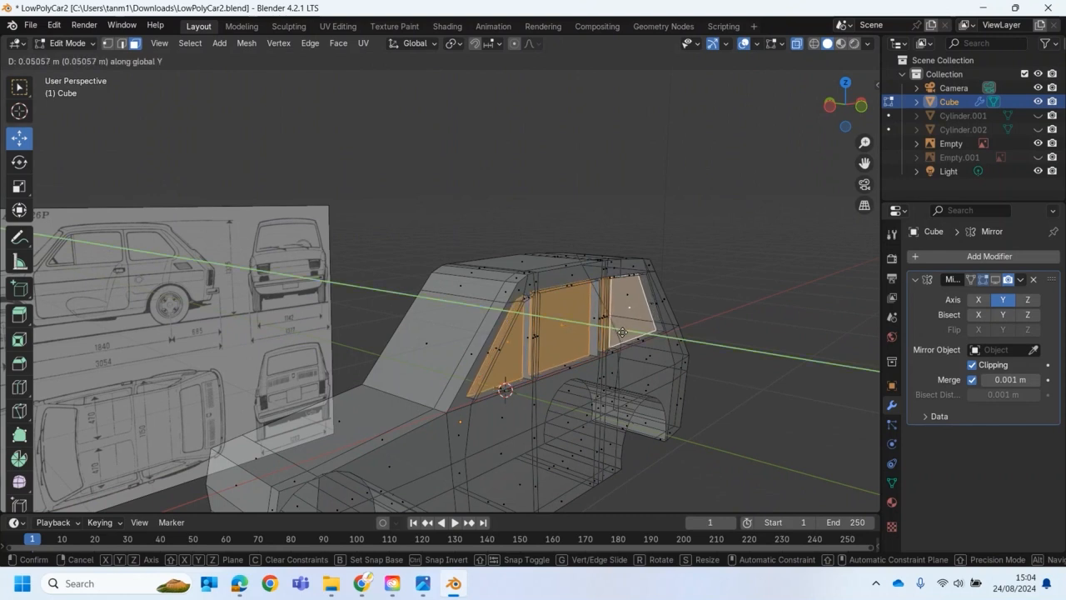
click(622, 332)
middle_drag(622, 332, 800, 228)
click(751, 187)
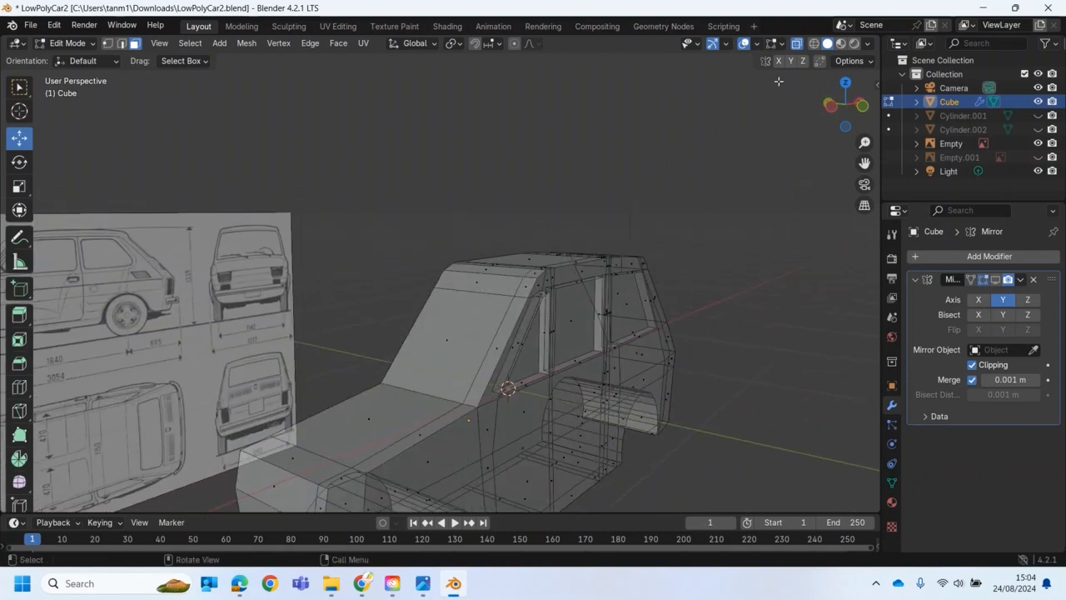
middle_drag(801, 49, 564, 351)
click(461, 351)
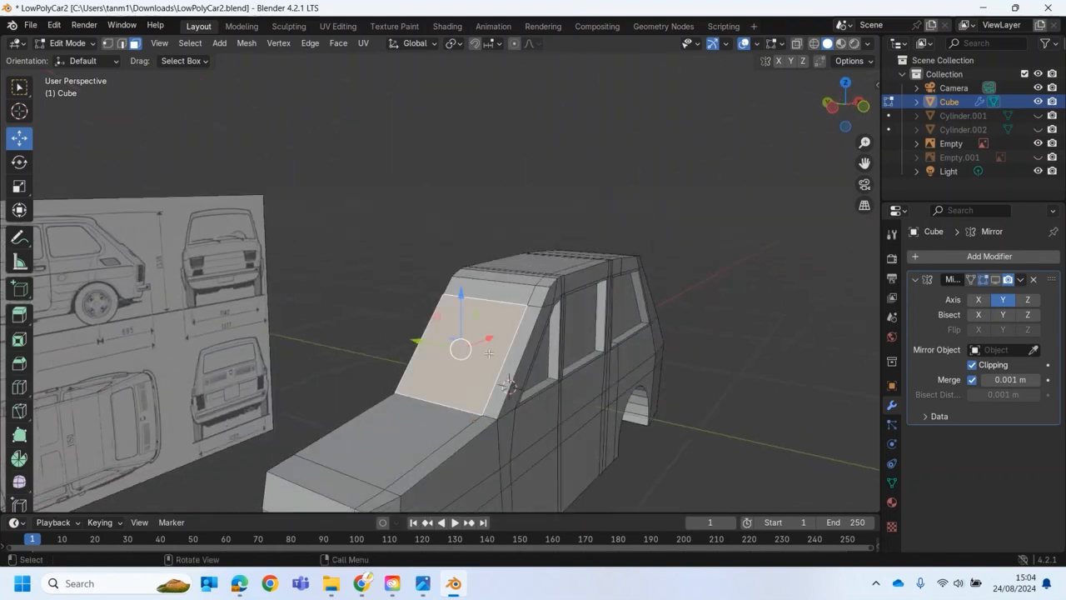
middle_drag(527, 358, 452, 291)
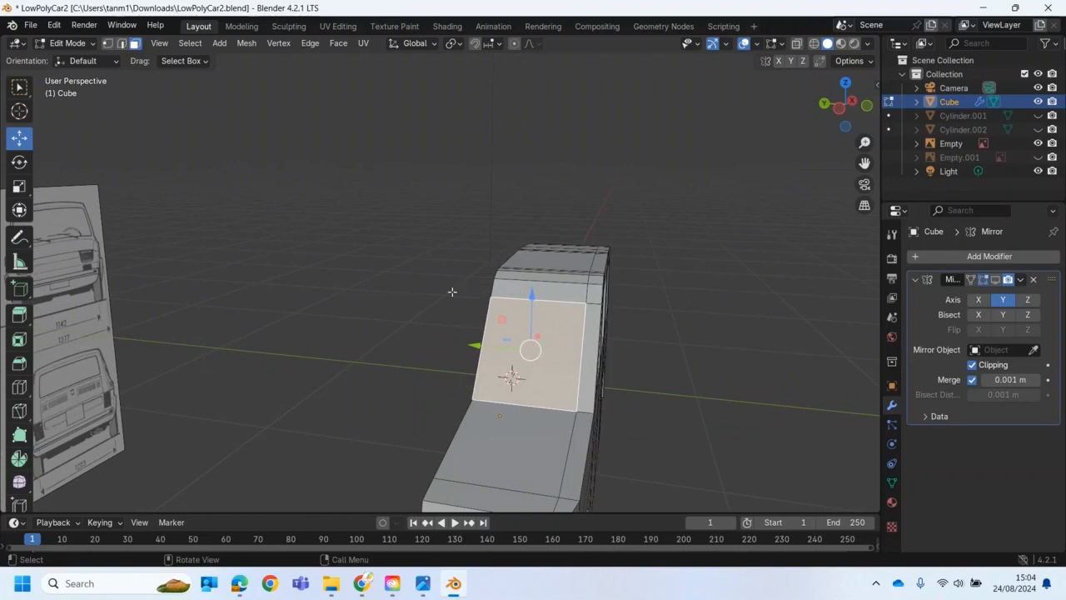
click(346, 157)
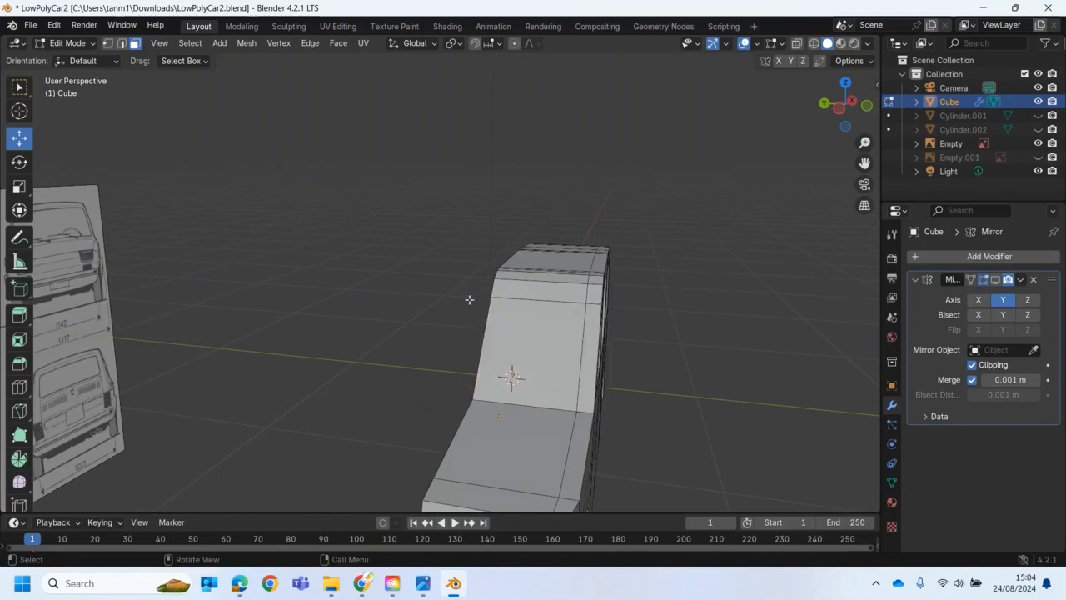
Move the vertices along the windshield pillar's outer edge and the roof's side edge slightly inward along Y.
key(1)
click(585, 301)
click(598, 411)
middle_drag(478, 335, 492, 388)
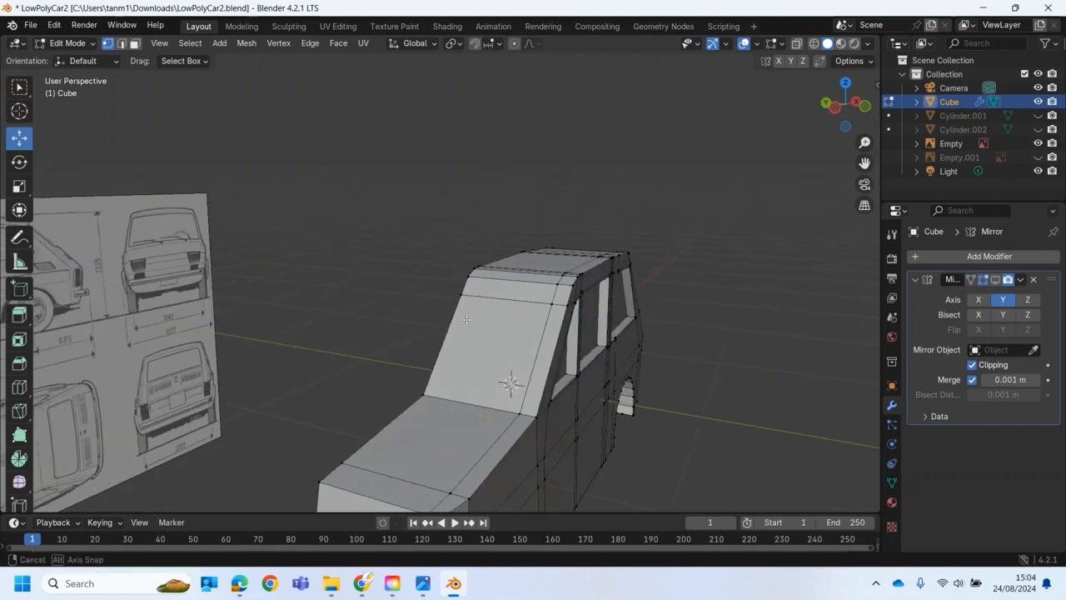
shift+click(568, 306)
shift+click(572, 288)
middle_drag(580, 286, 489, 338)
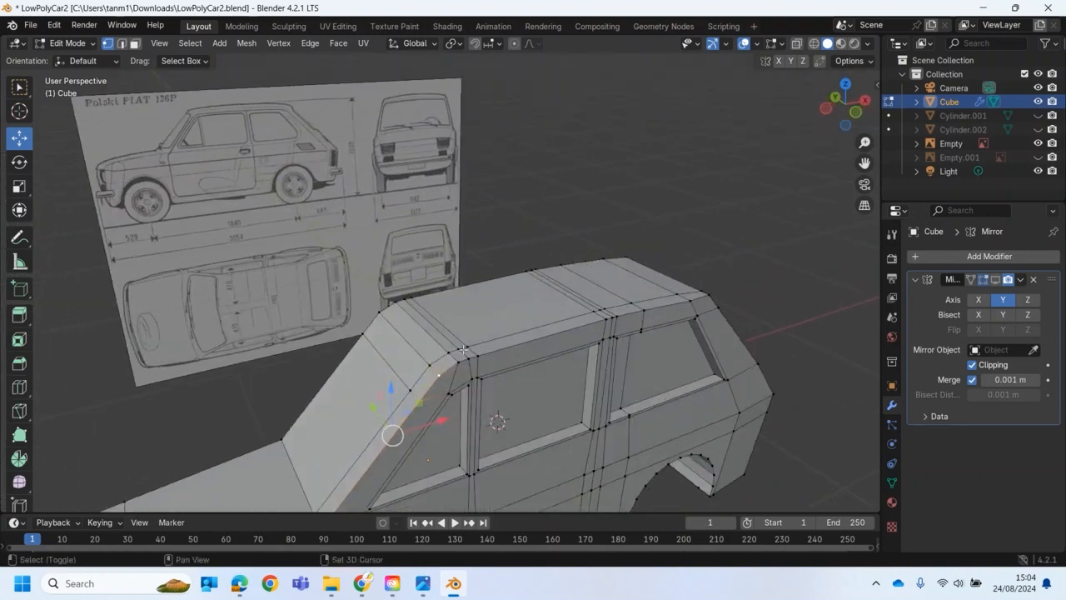
shift+click(603, 318)
mouse_move(600, 313)
shift+mouse_down()
mouse_move(623, 322)
mouse_move(698, 307)
shift+mouse_up()
middle_drag(666, 341, 722, 335)
drag(579, 290, 567, 287)
click(727, 330)
middle_drag(727, 330, 696, 352)
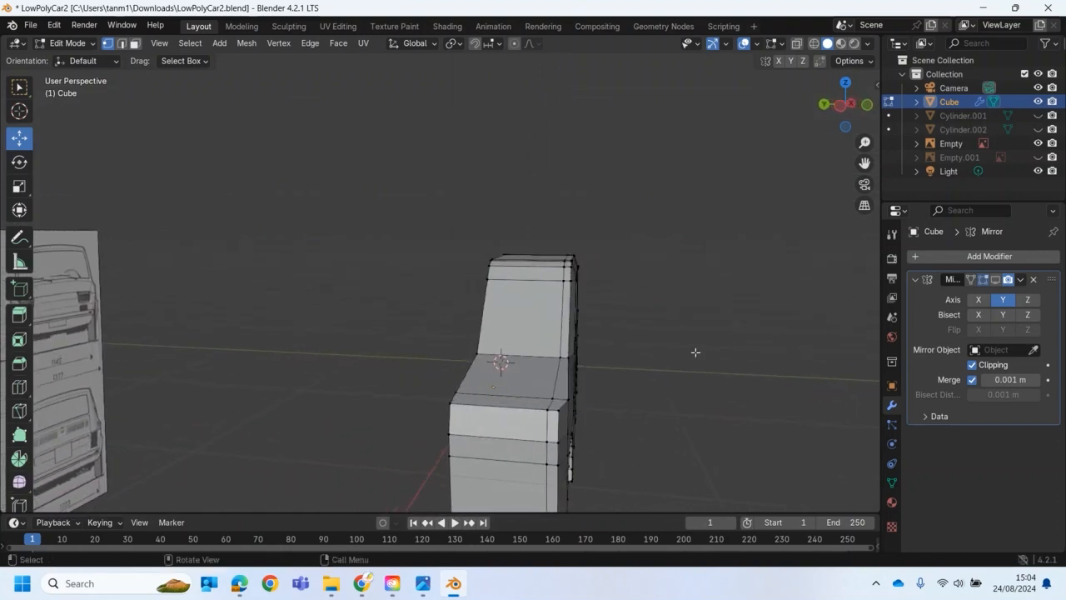
Move the bonnet's front outer corner vertex inward along Y.
click(570, 397)
drag(566, 397, 514, 397)
middle_drag(714, 385, 599, 360)
Inset the windshield face about 0.089 m with Boundary turned off so it stays open at the mirror plane.
key(3)
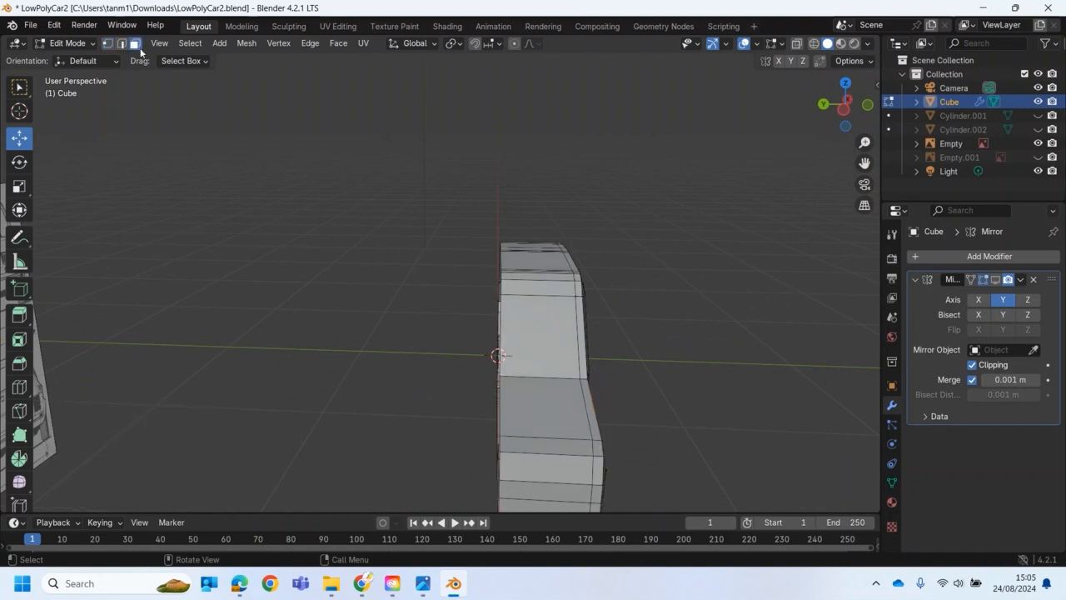
click(541, 333)
middle_drag(588, 331, 611, 359)
scroll(612, 359, down, 3)
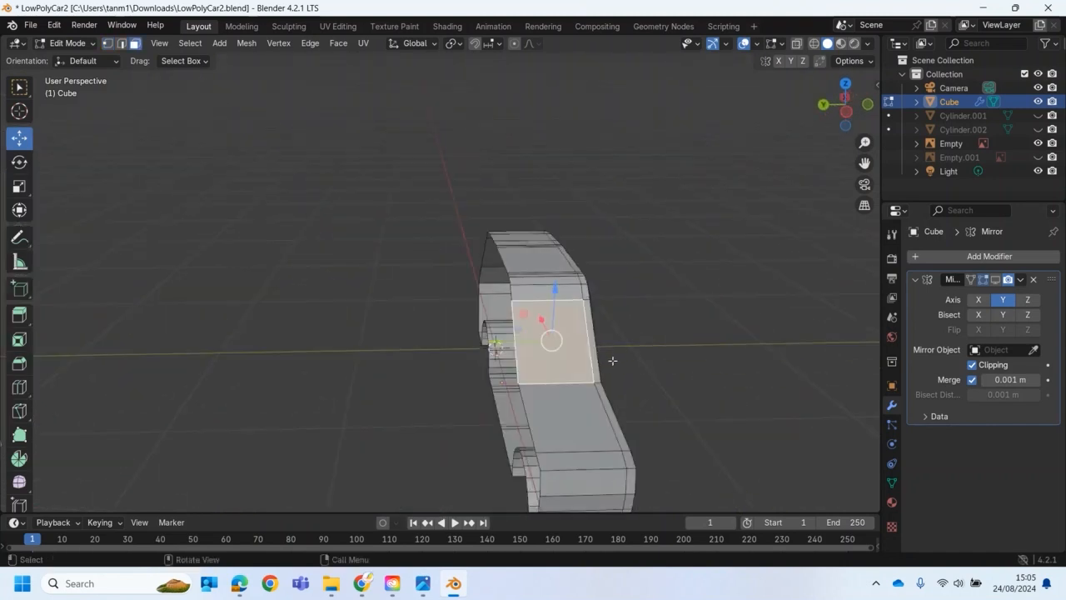
scroll(611, 359, up, 3)
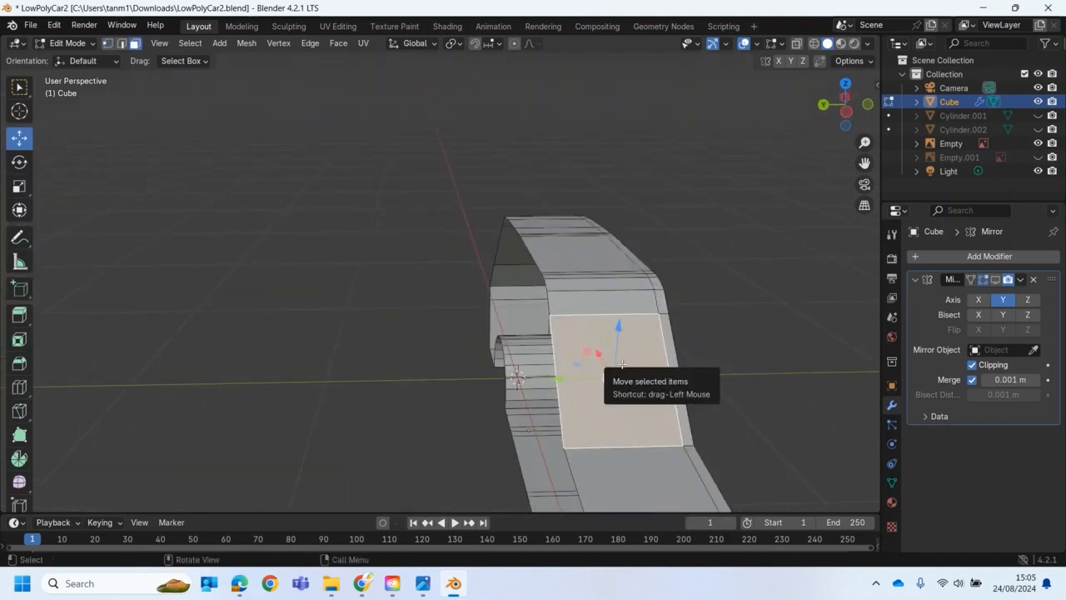
key(i)
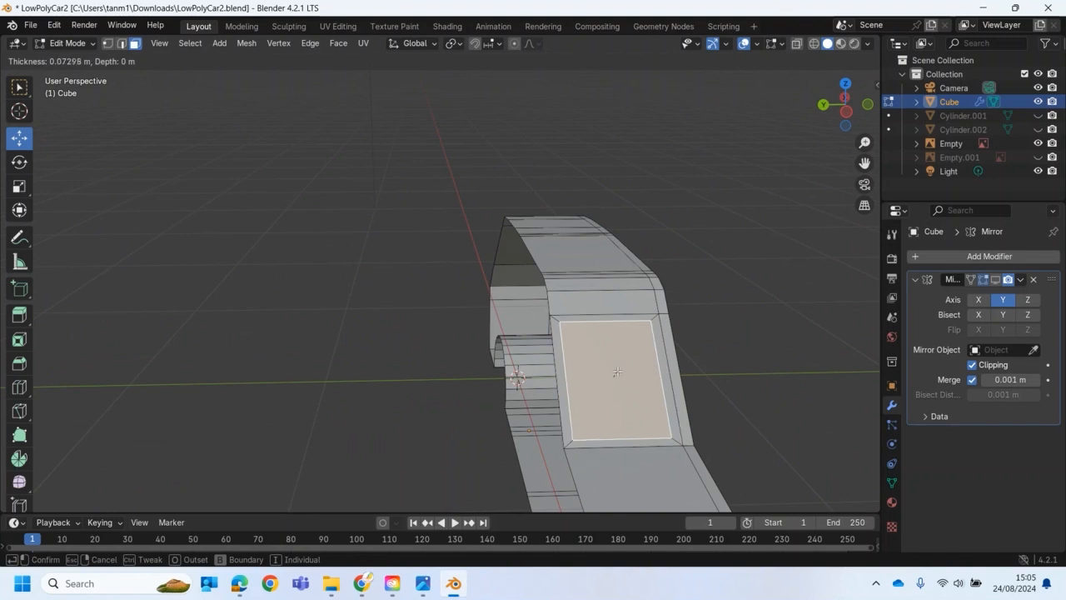
click(554, 345)
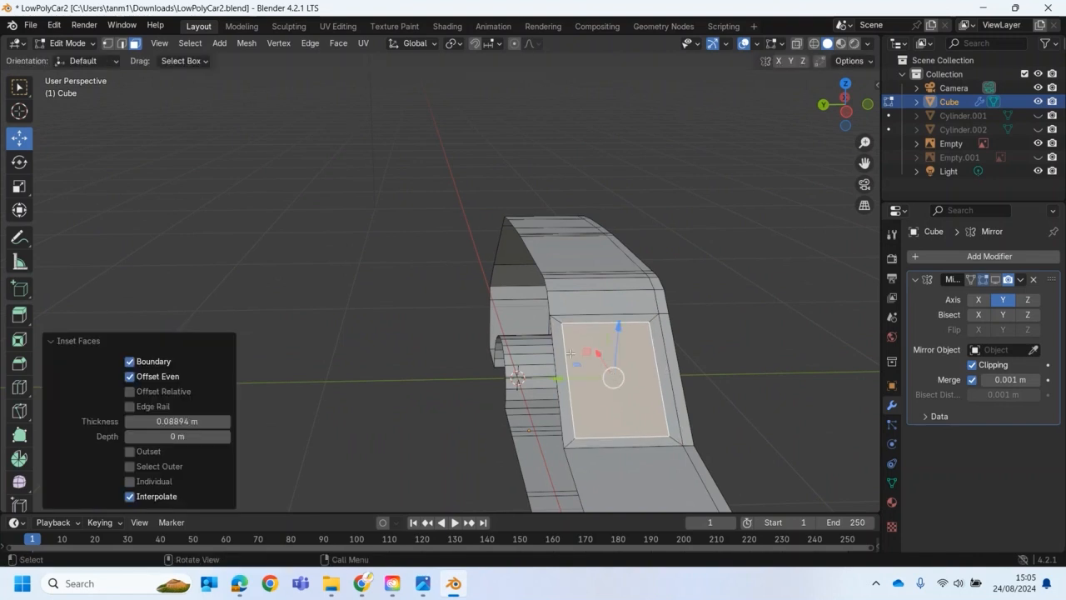
click(129, 362)
mouse_move(433, 390)
middle_down()
mouse_move(395, 386)
mouse_move(425, 376)
middle_up()
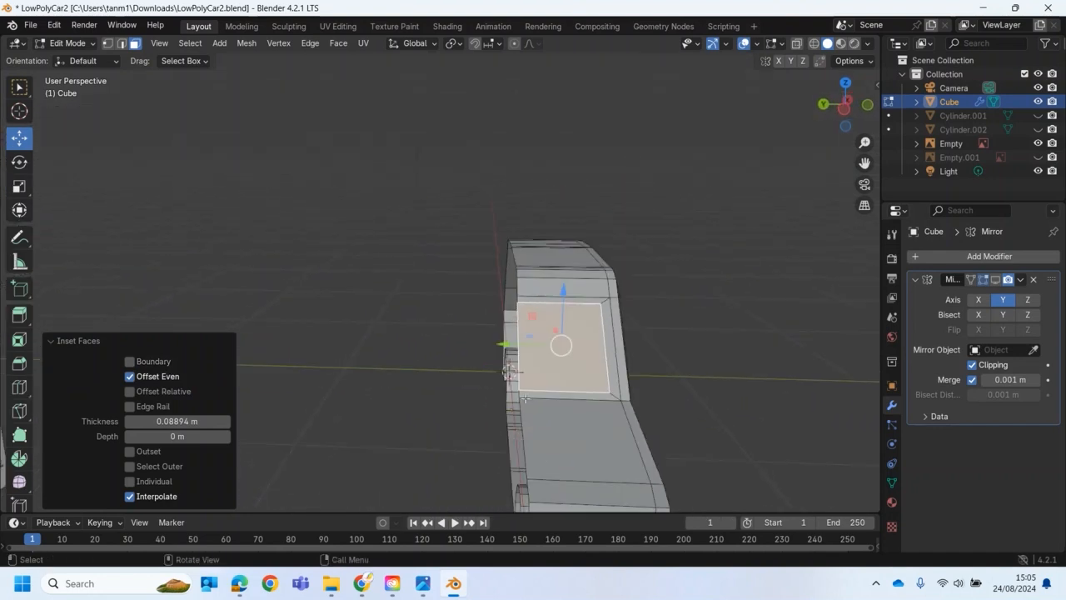
Inset the rear windscreen face by 0.074 m with Boundary off.
middle_drag(544, 391, 315, 400)
click(461, 401)
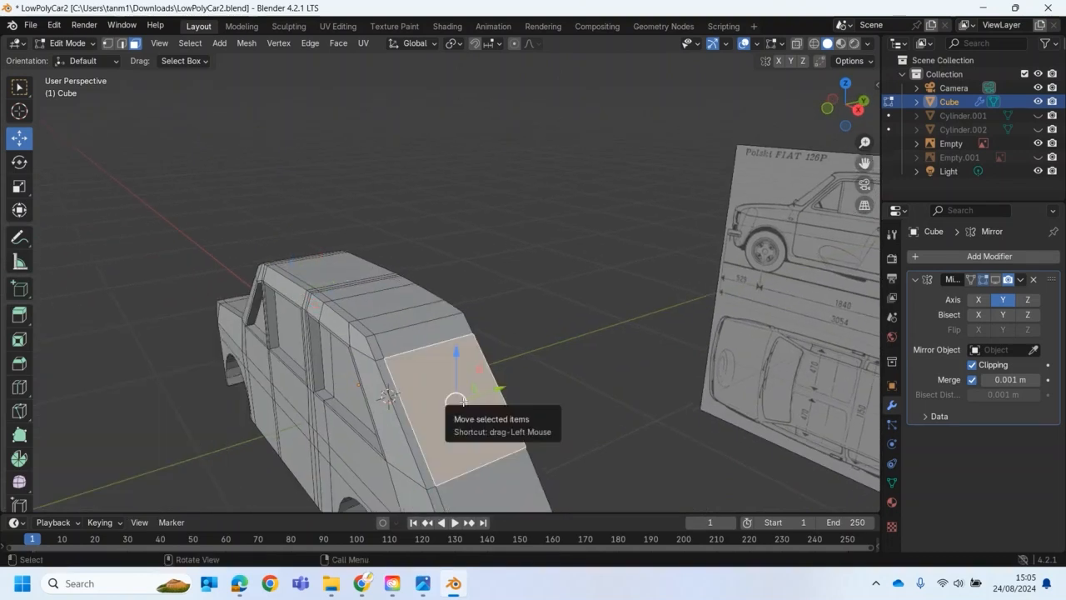
key(i)
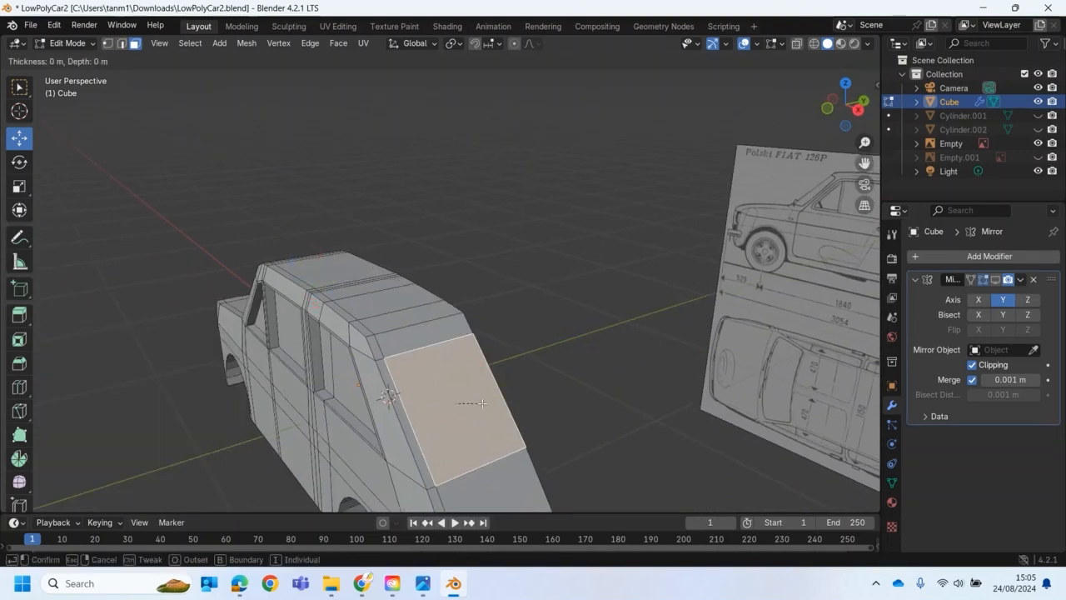
click(448, 398)
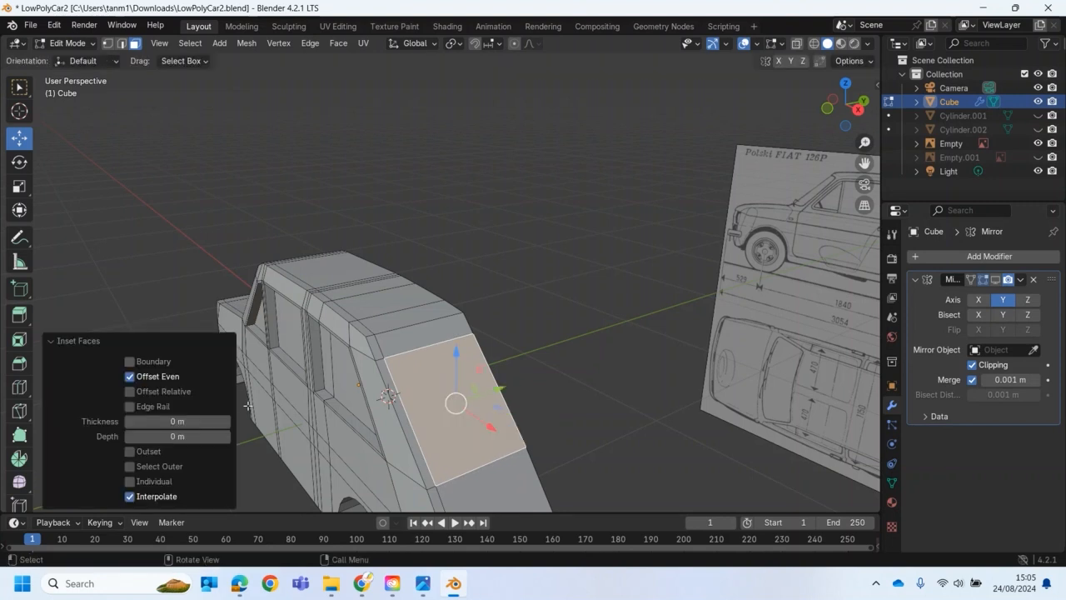
drag(187, 423, 226, 416)
Try to extrude the rear windscreen face about 0.041 m inward along its normal, and undo it.
middle_drag(377, 422, 803, 400)
key(e)
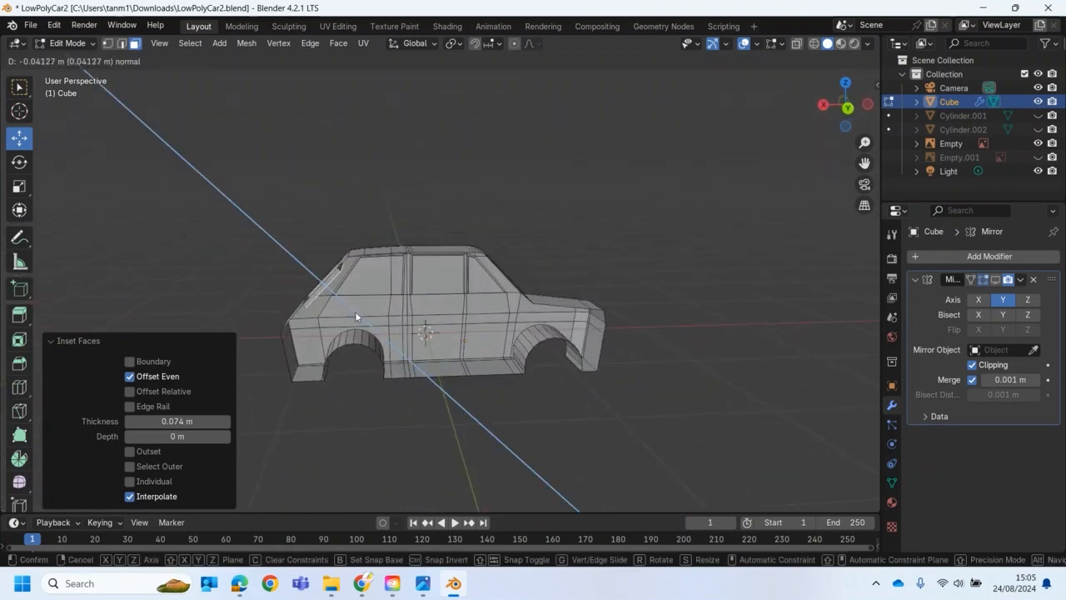
click(354, 311)
mouse_move(355, 311)
middle_down()
mouse_move(329, 312)
mouse_move(363, 317)
middle_up()
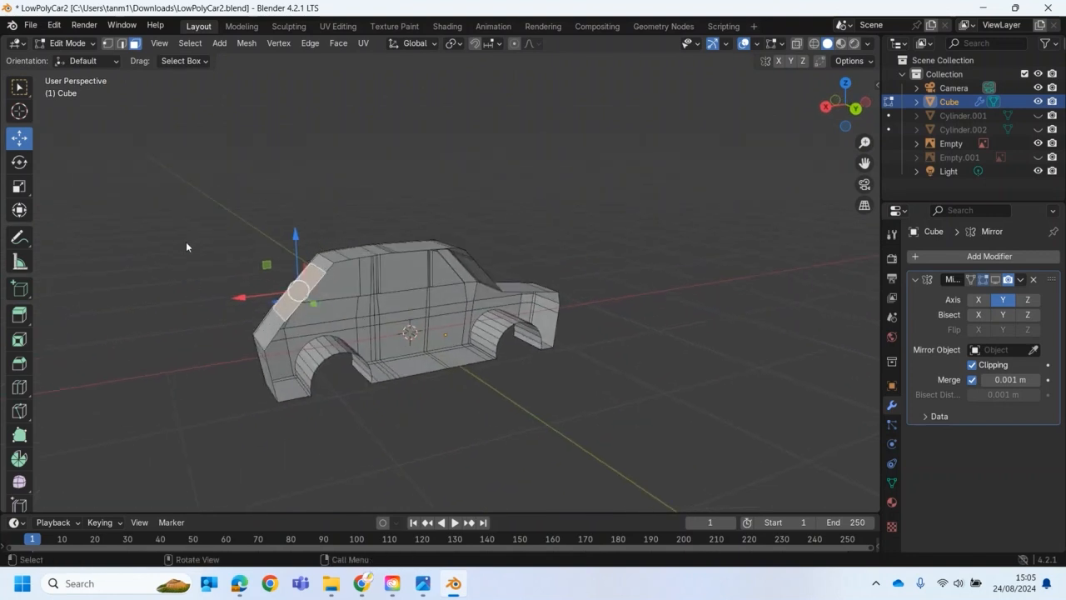
click(55, 25)
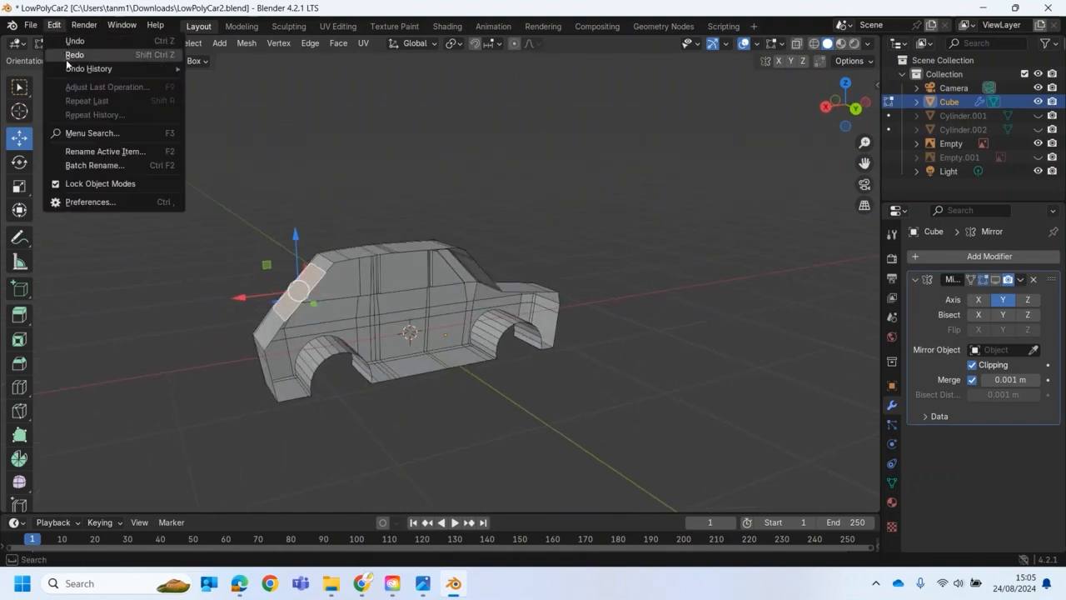
click(67, 57)
Extrude the rear windscreen face about 0.05 m inward with Extrude Along Normals.
middle_drag(82, 333, 152, 342)
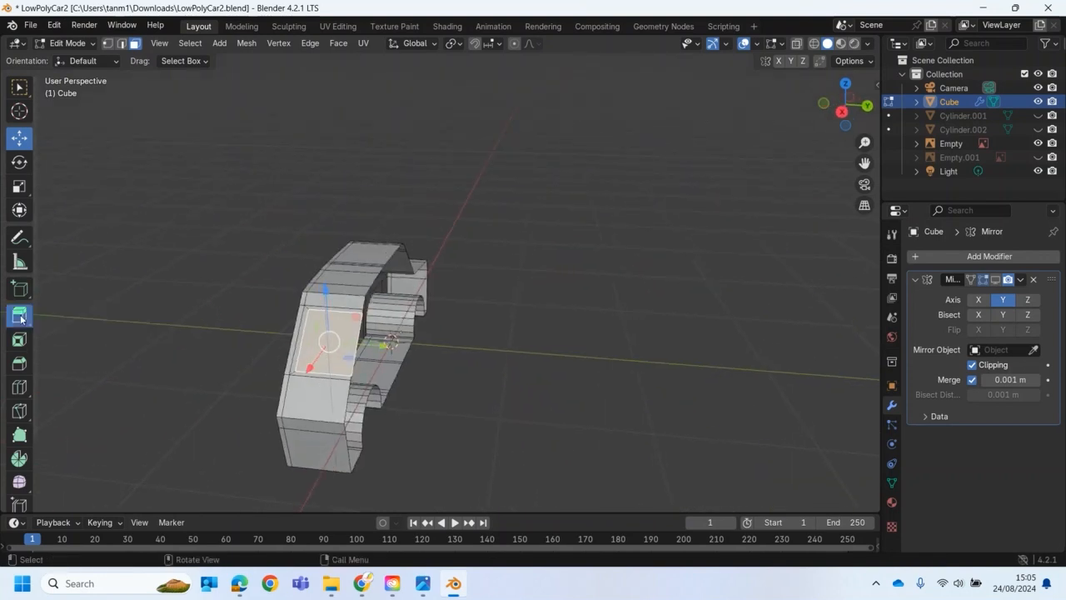
click(22, 318)
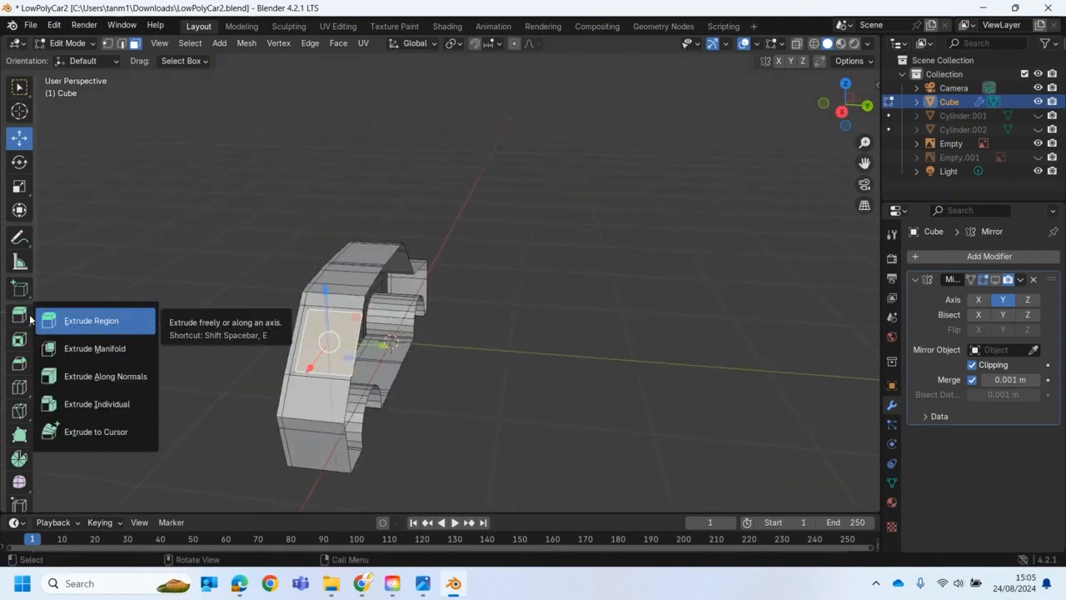
click(90, 379)
middle_drag(90, 379, 242, 304)
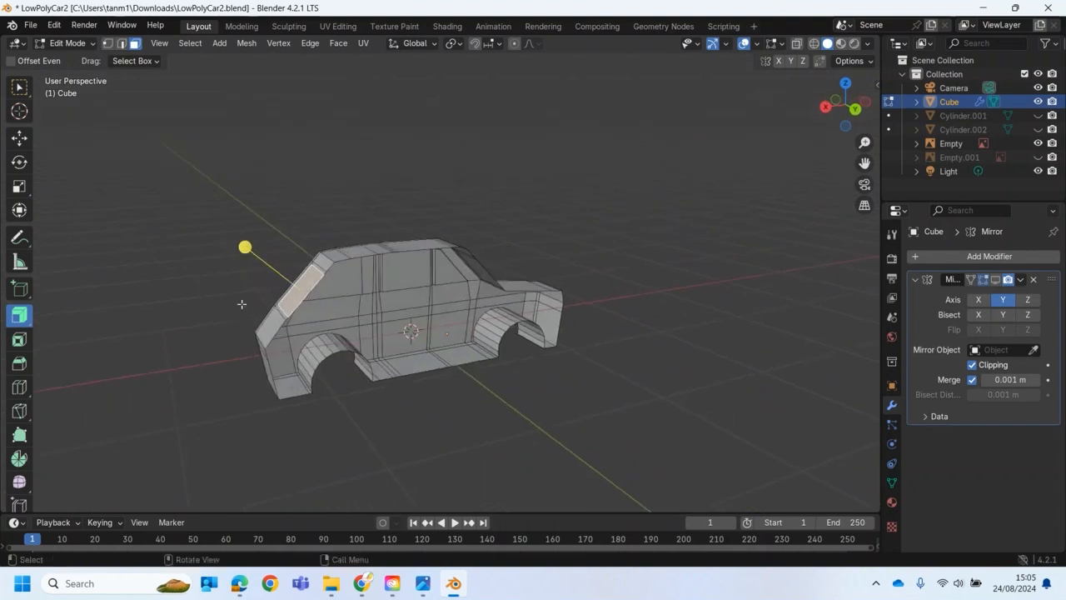
scroll(362, 310, up, 2)
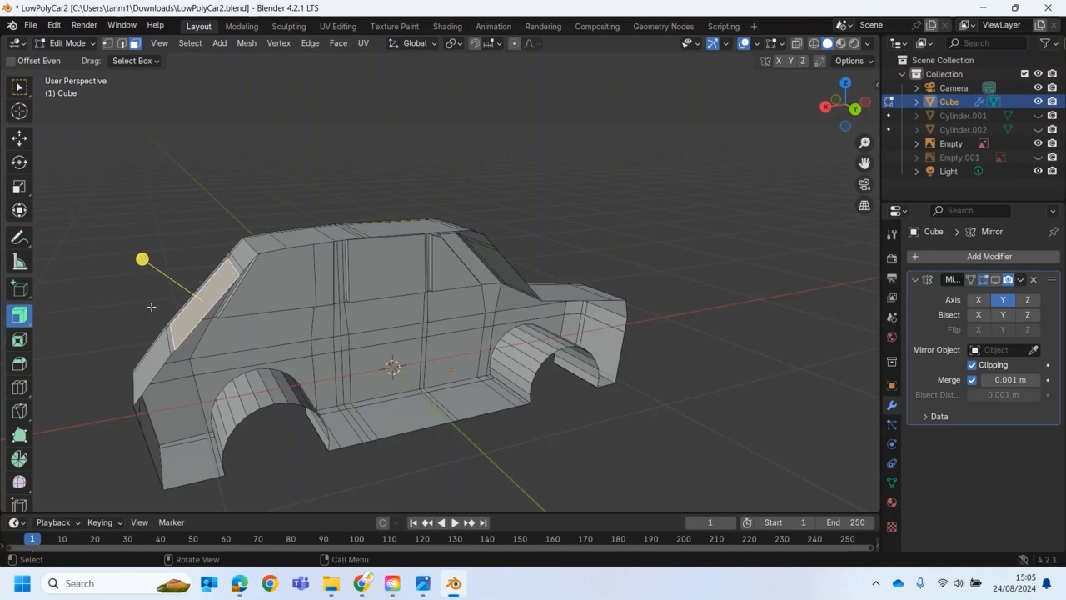
drag(143, 258, 151, 264)
Delete the narrow strip face along the mirror plane at the edge of the recessed rear windscreen.
middle_drag(221, 354, 463, 376)
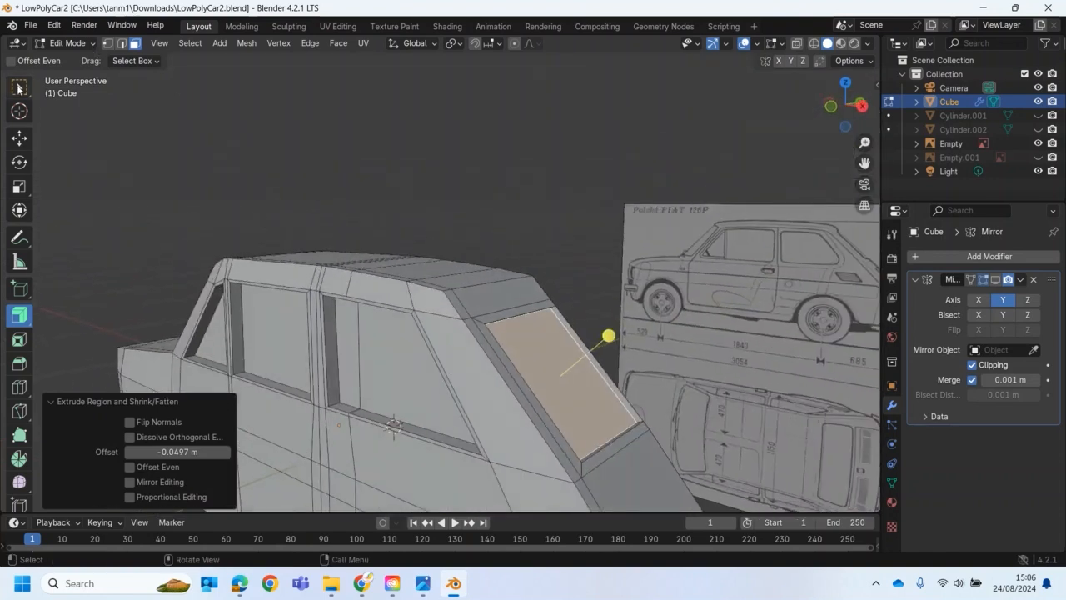
click(18, 88)
click(586, 345)
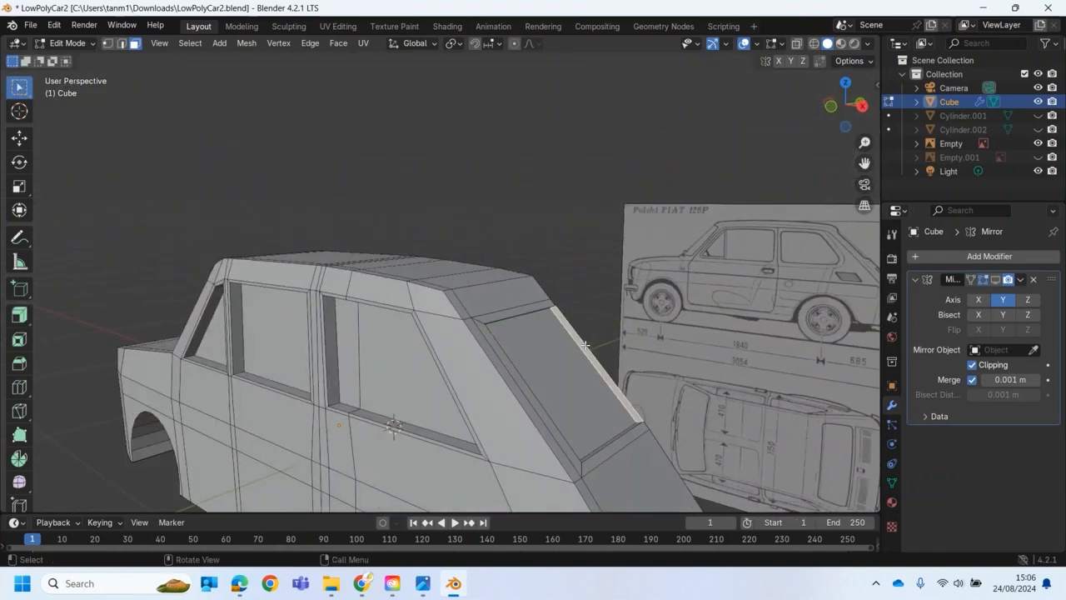
key(x)
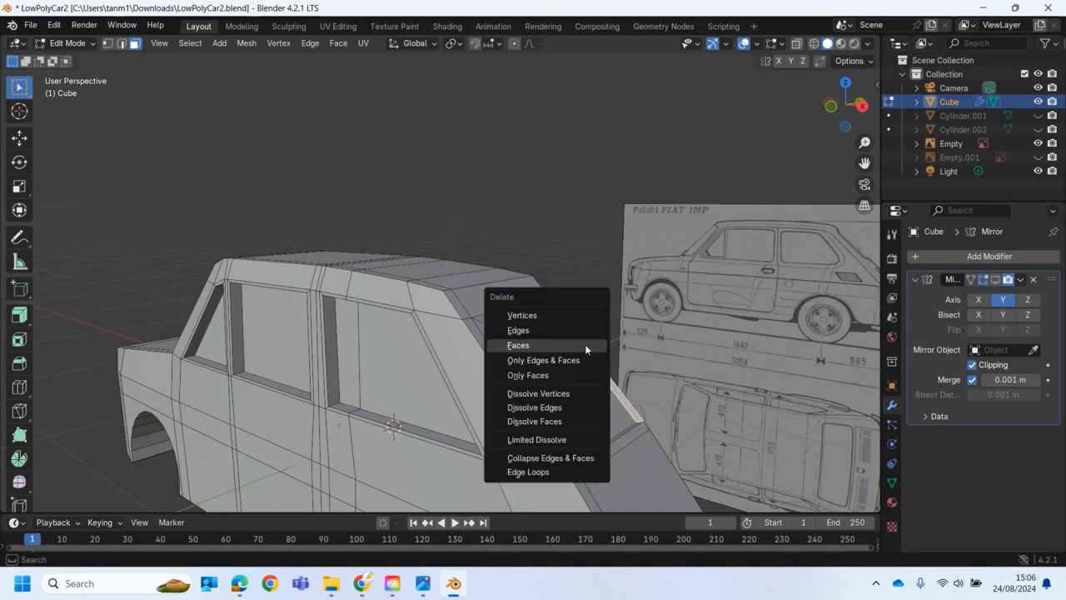
click(585, 344)
Extrude the inset windshield face about 0.072 m inward with Extrude Along Normals.
middle_drag(585, 344, 599, 367)
click(509, 345)
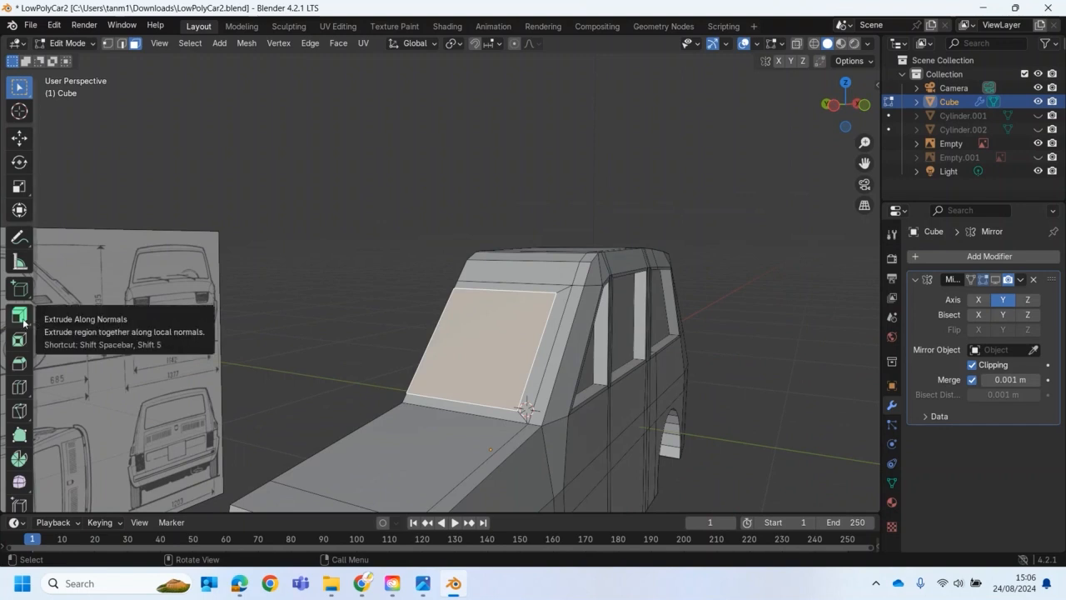
click(22, 321)
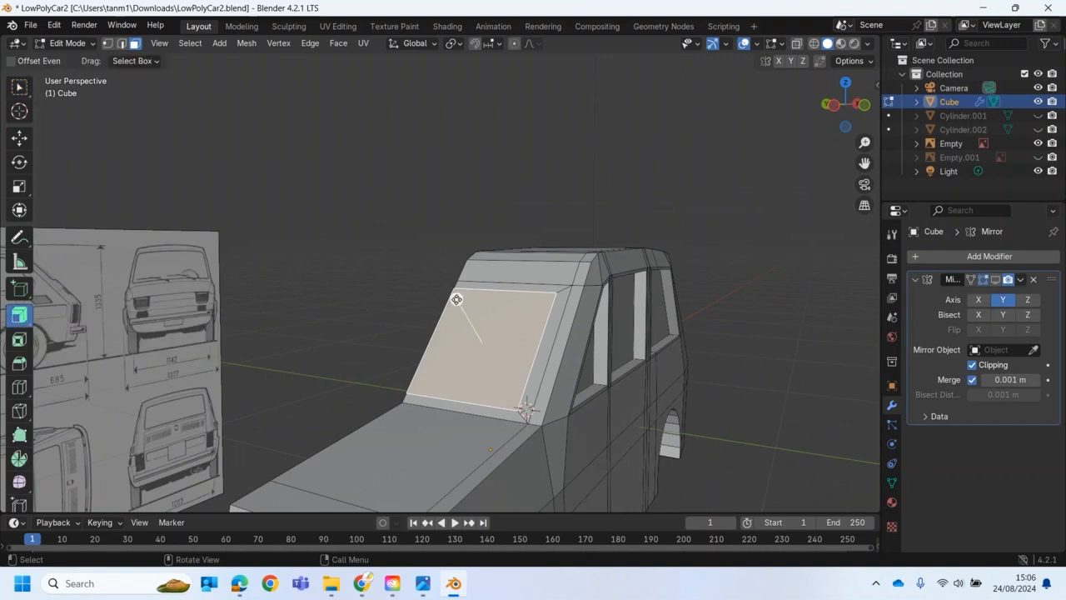
drag(461, 300, 471, 315)
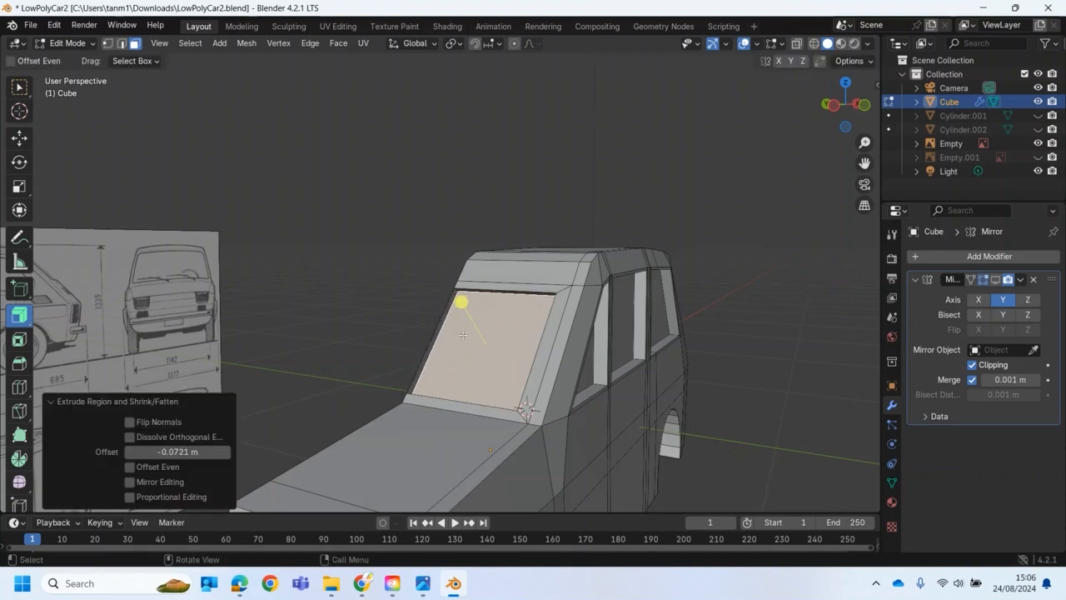
Delete the strip face that the windshield extrusion left along the mirror plane.
click(384, 326)
middle_drag(383, 322, 353, 325)
key(x)
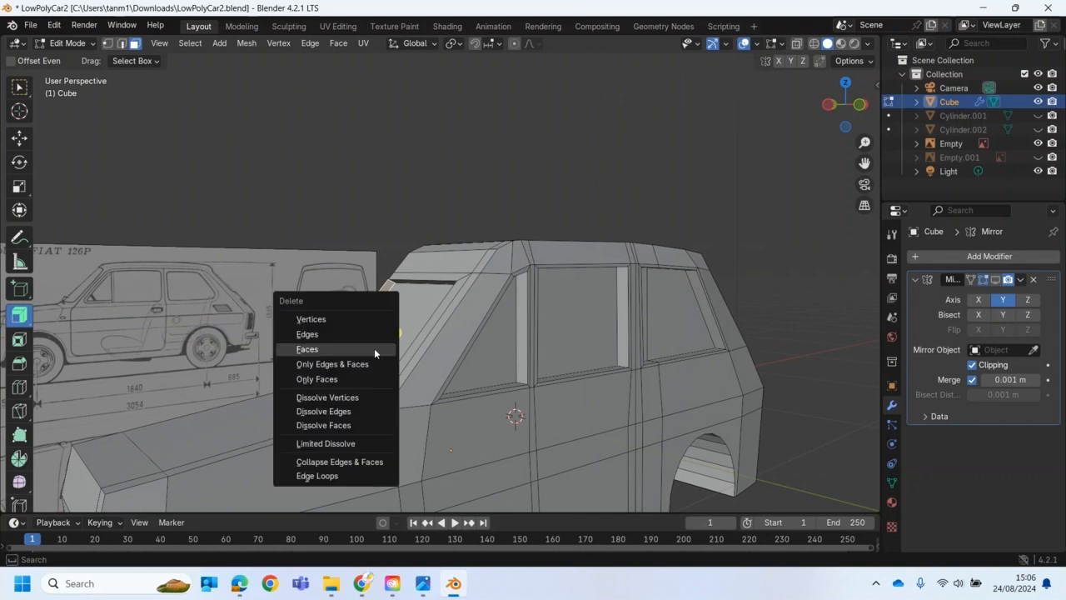
click(375, 349)
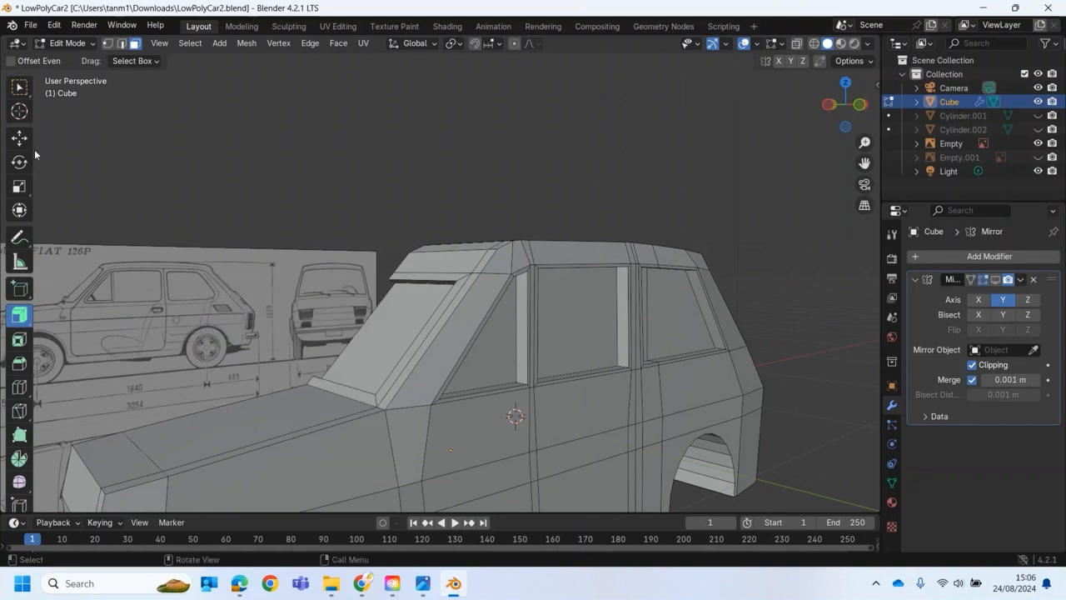
click(12, 87)
middle_drag(131, 166, 262, 281)
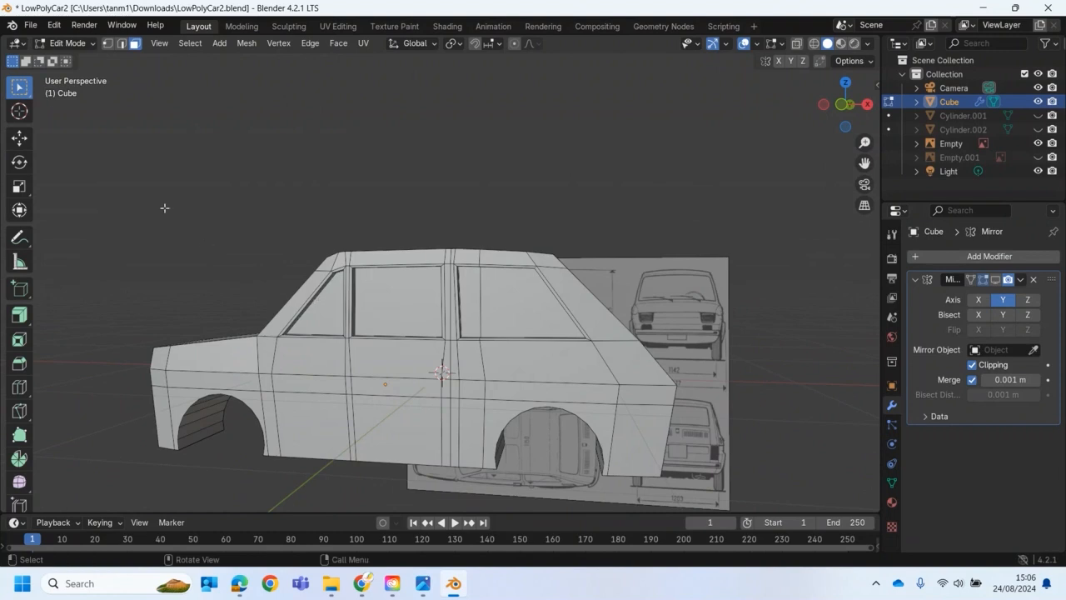
key(KP_1)
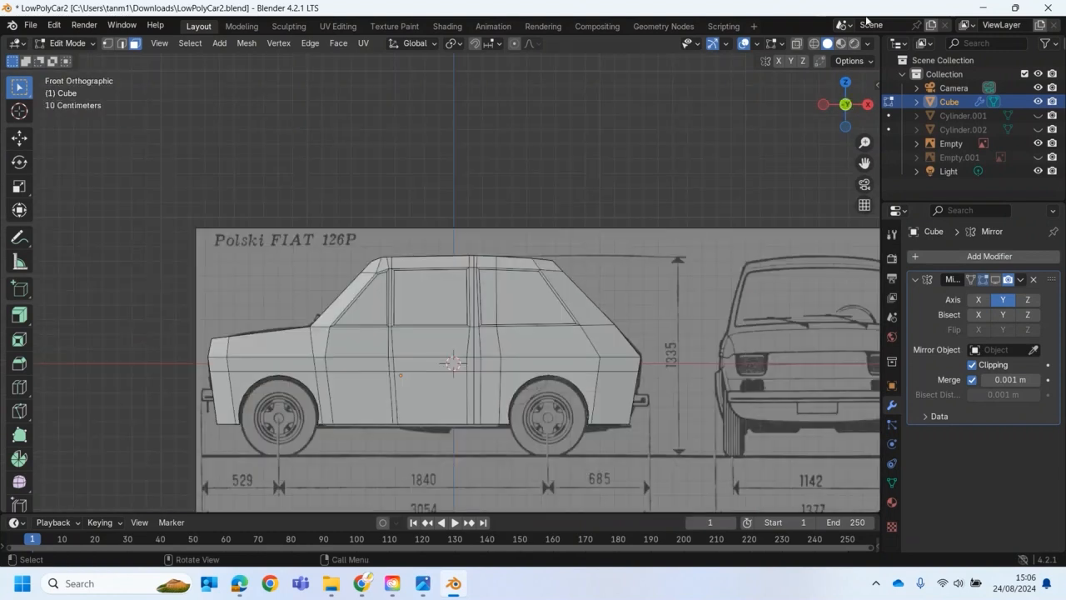
click(796, 46)
click(795, 46)
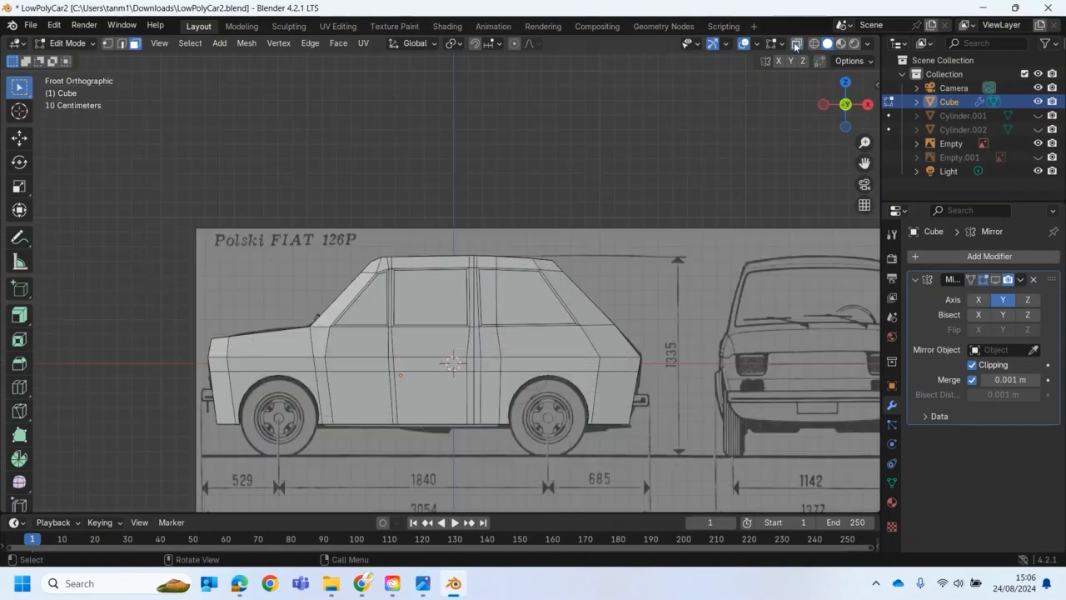
Switch to Object Mode and turn on the Mirror modifier's viewport display for the car body.
click(71, 43)
click(83, 57)
middle_drag(200, 192, 577, 279)
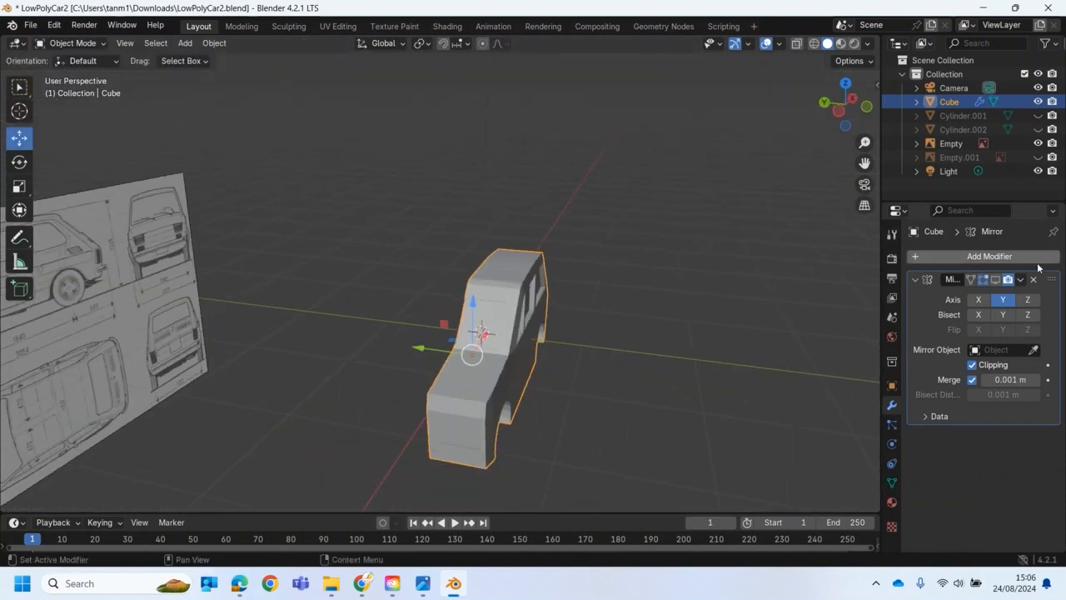
middle_drag(733, 341, 573, 316)
Widen the mirrored car body by scaling it to 1.346 along the global Y axis.
middle_drag(514, 283, 487, 331)
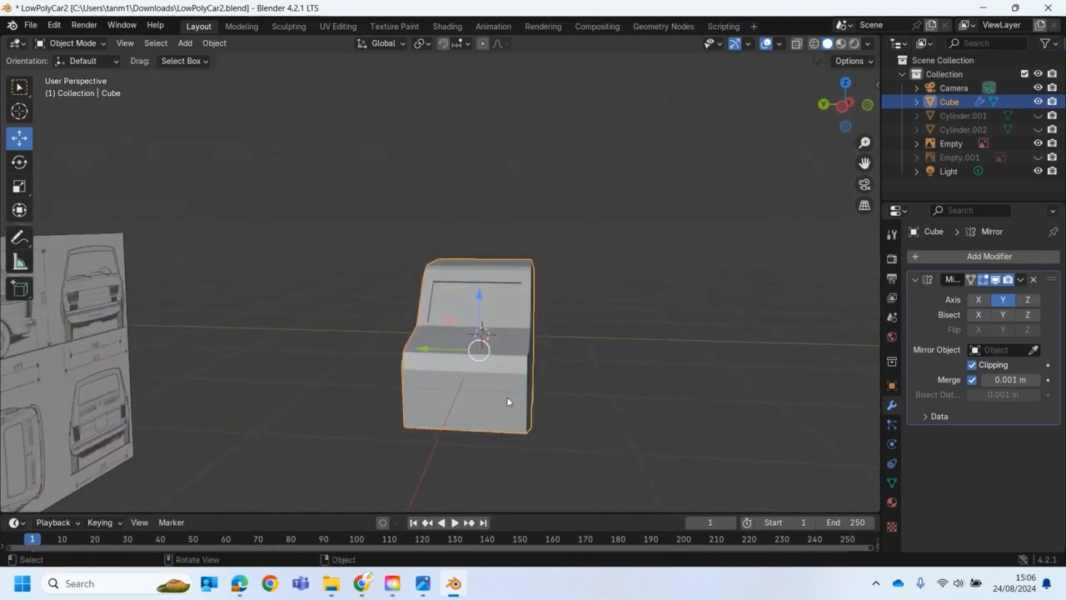
key(s)
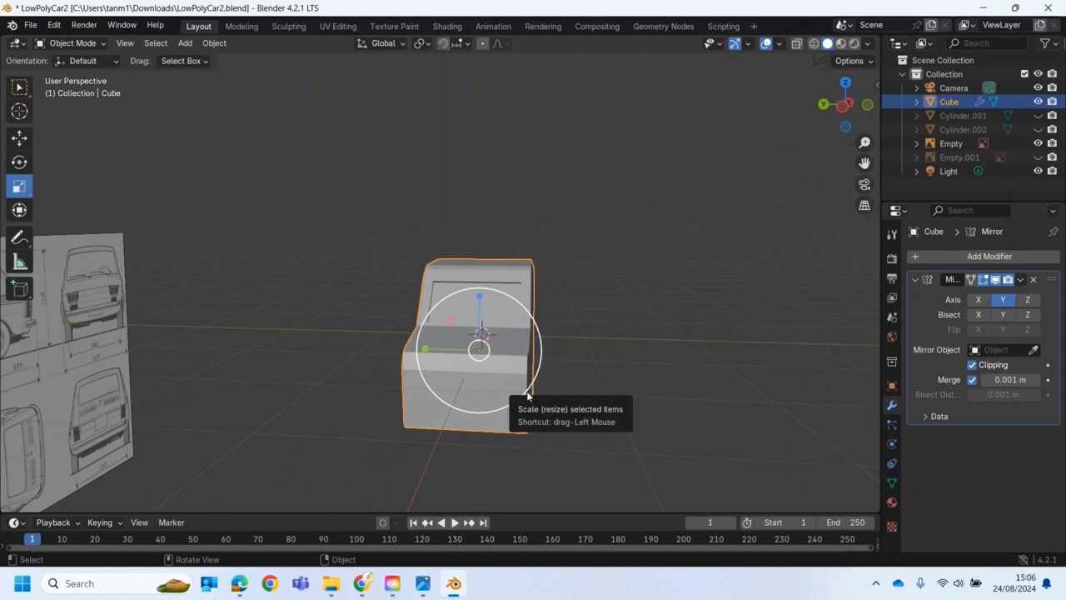
drag(433, 351, 404, 353)
middle_drag(533, 437, 333, 200)
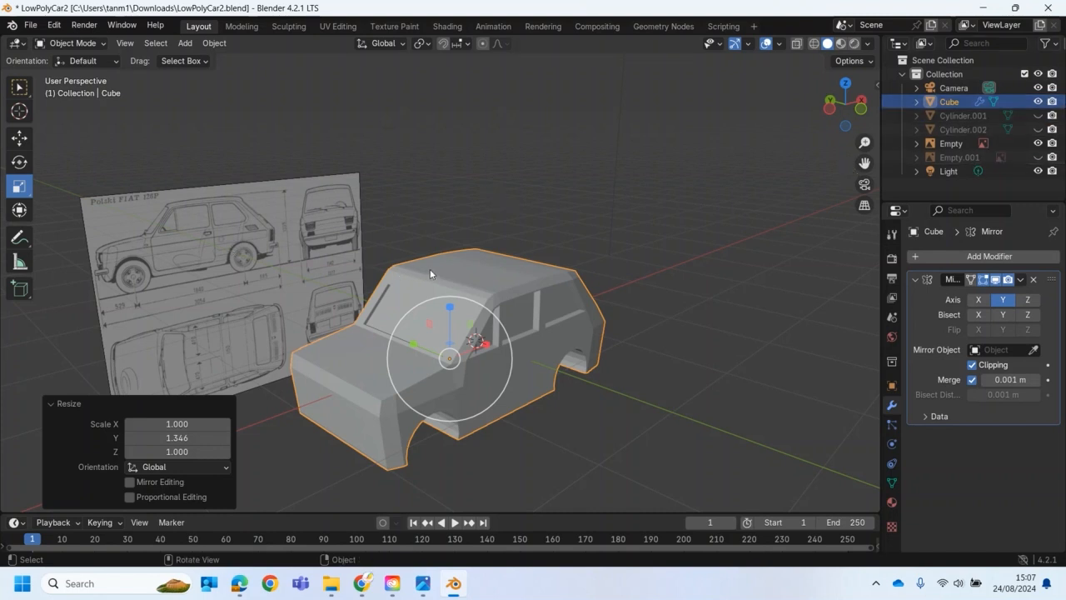
Scale the body to 1.029 along Y to match the top-view blueprint, showing Empty.001 only during the adjustment.
key(KP_7)
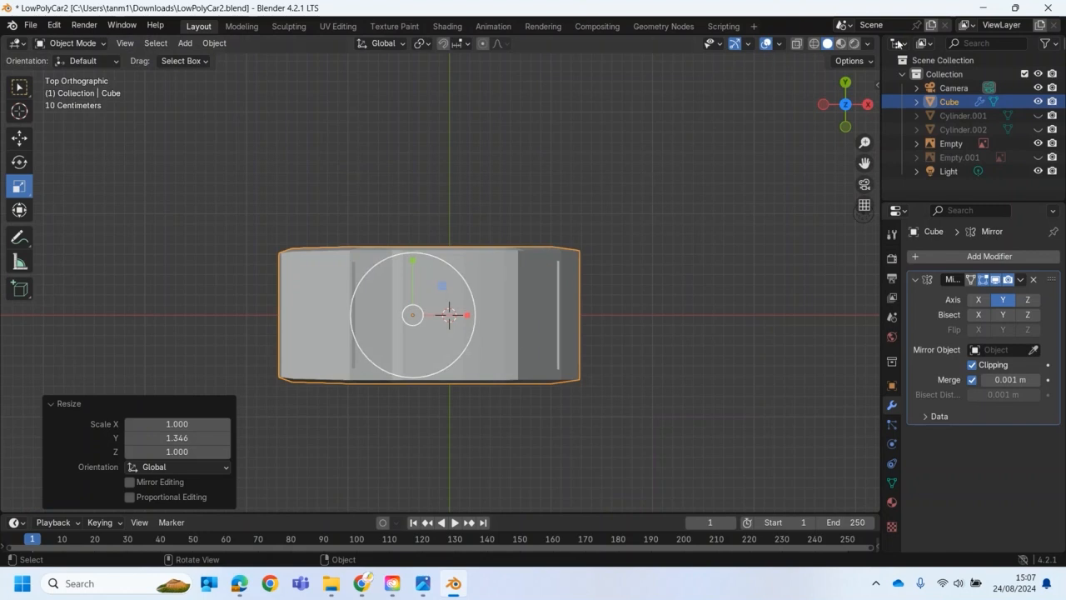
click(185, 42)
mouse_move(182, 193)
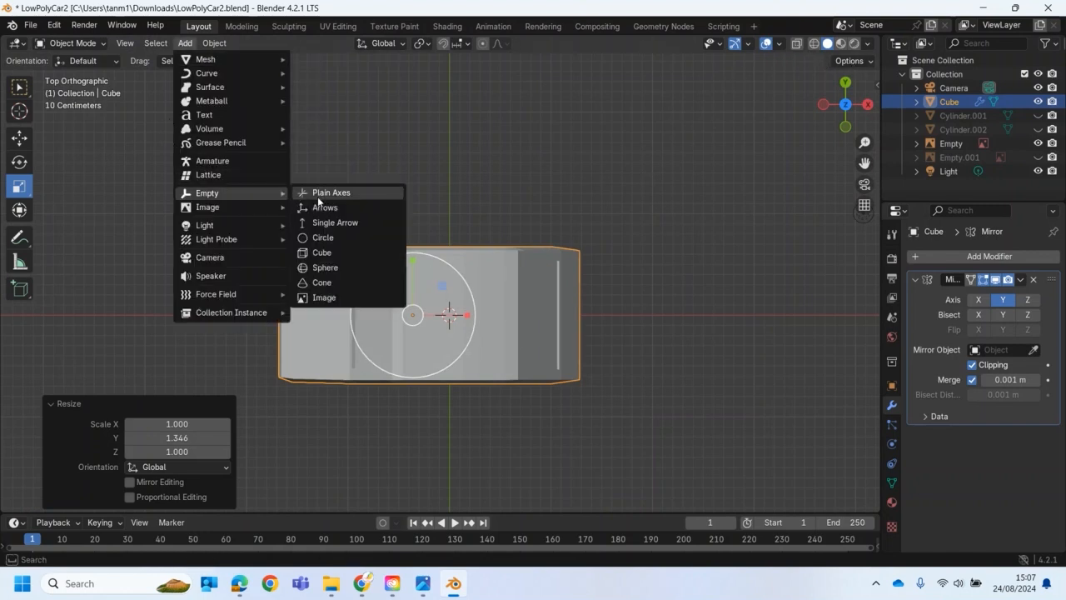
mouse_move(223, 206)
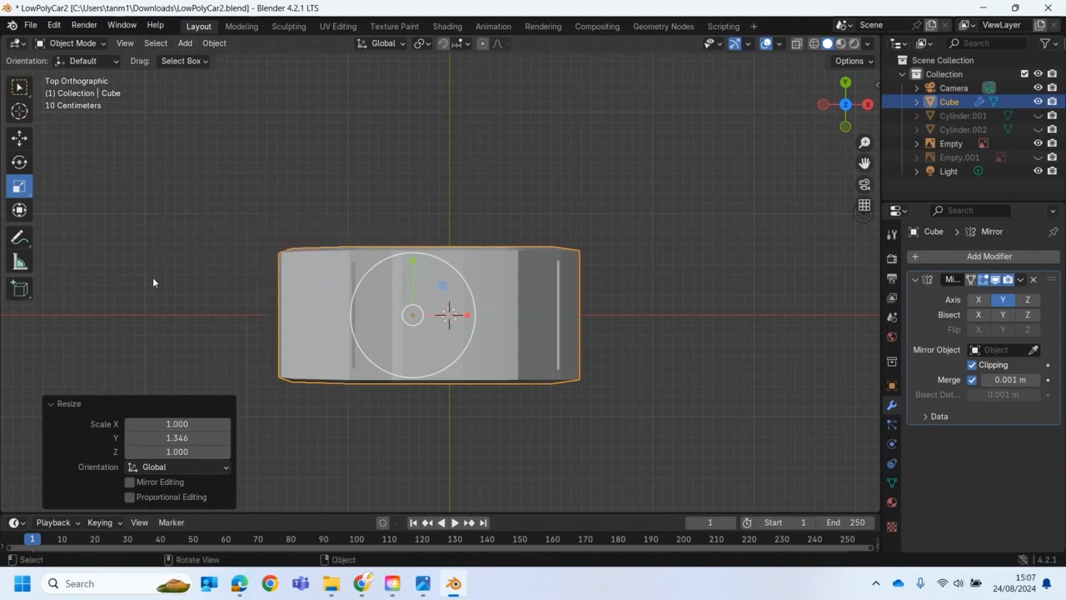
click(1038, 157)
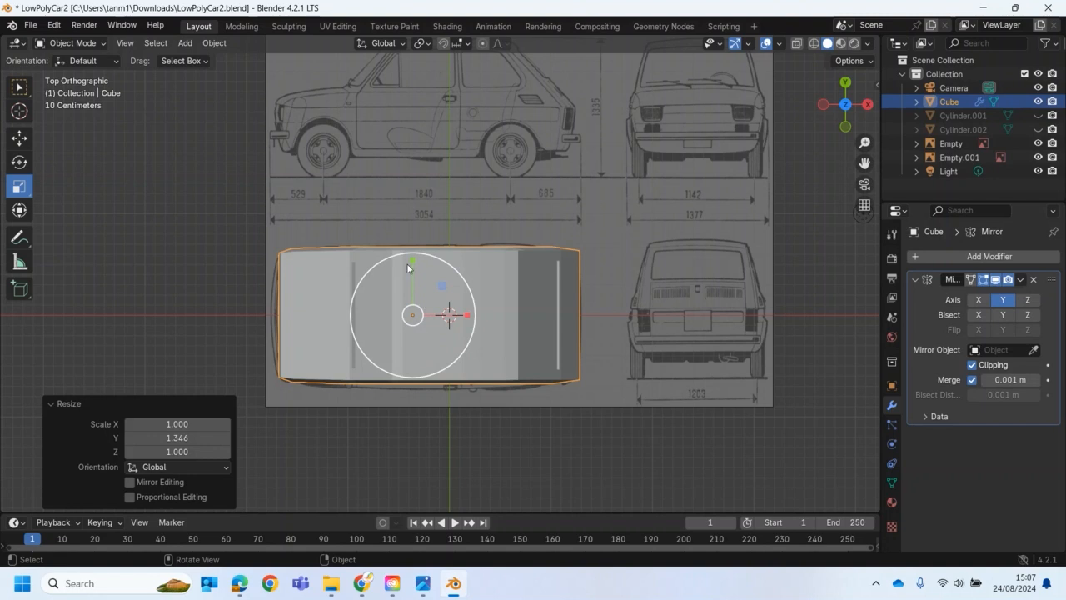
drag(414, 257, 414, 255)
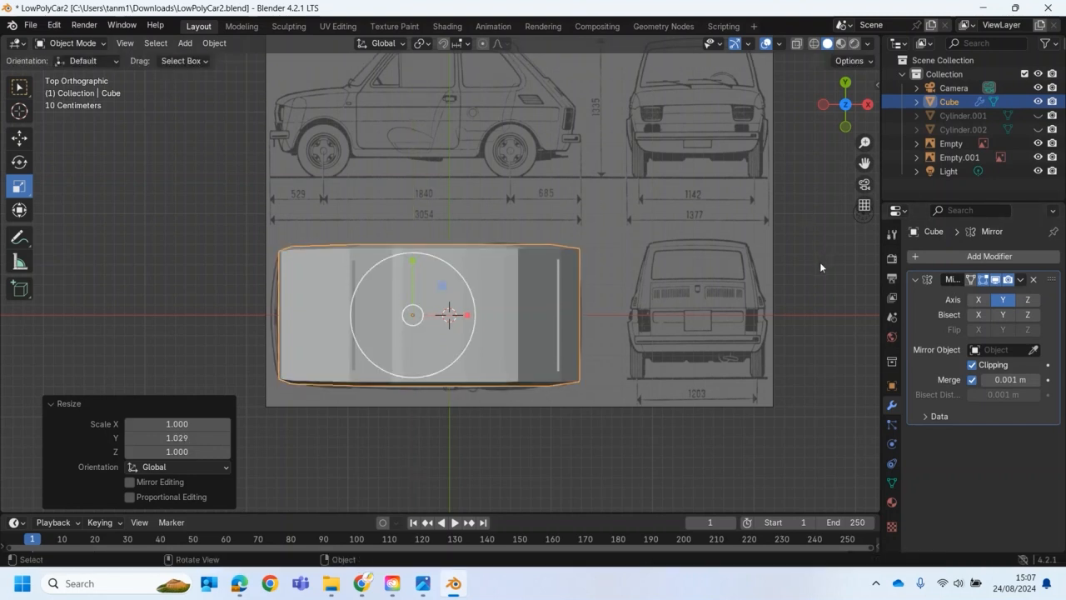
click(1037, 158)
Examine the widened car body in perspective from several sides and in front view against the side blueprint.
middle_drag(397, 439, 521, 309)
scroll(518, 346, up, 2)
middle_drag(518, 346, 460, 344)
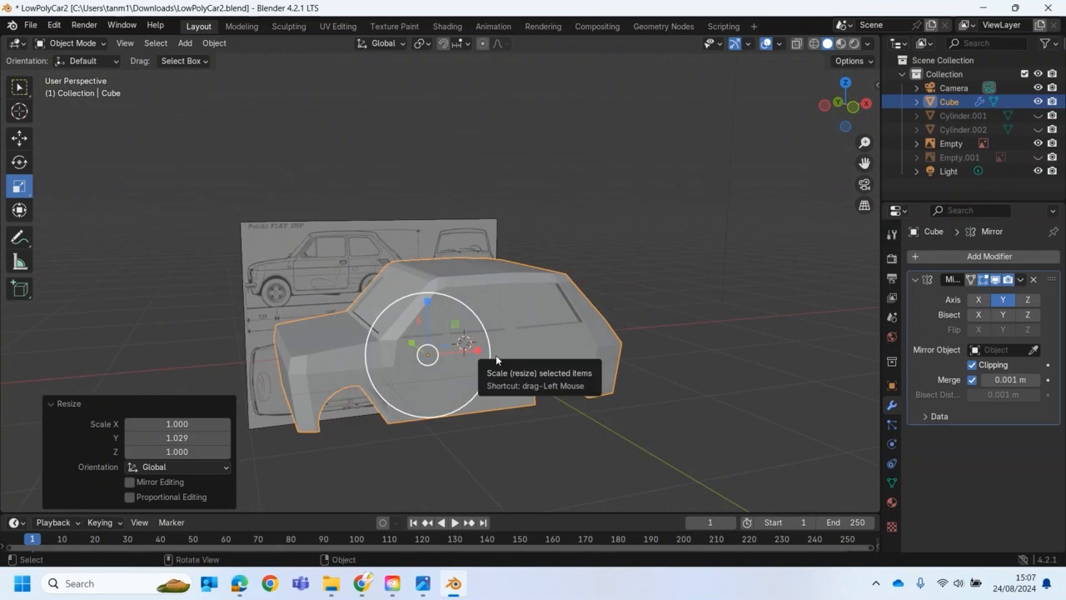
key(KP_1)
scroll(498, 435, up, 5)
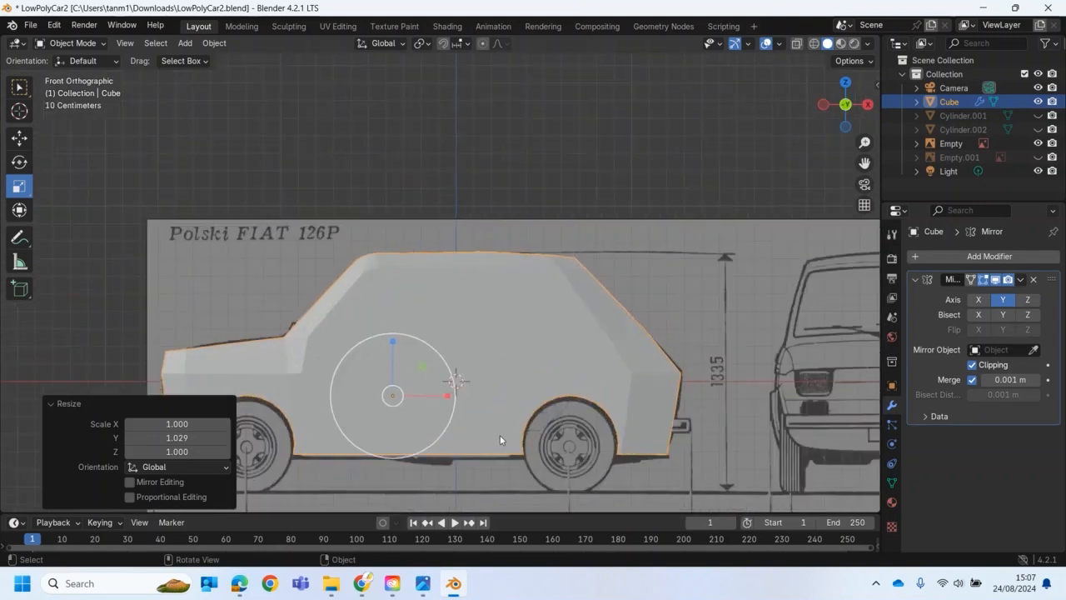
scroll(503, 436, down, 4)
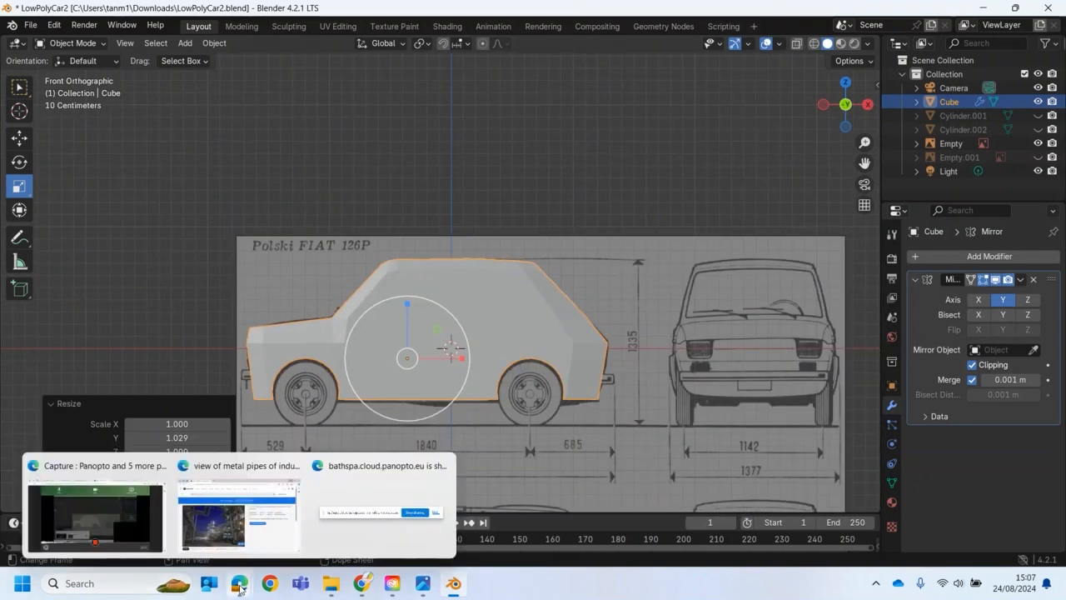
mouse_move(240, 586)
click(126, 526)
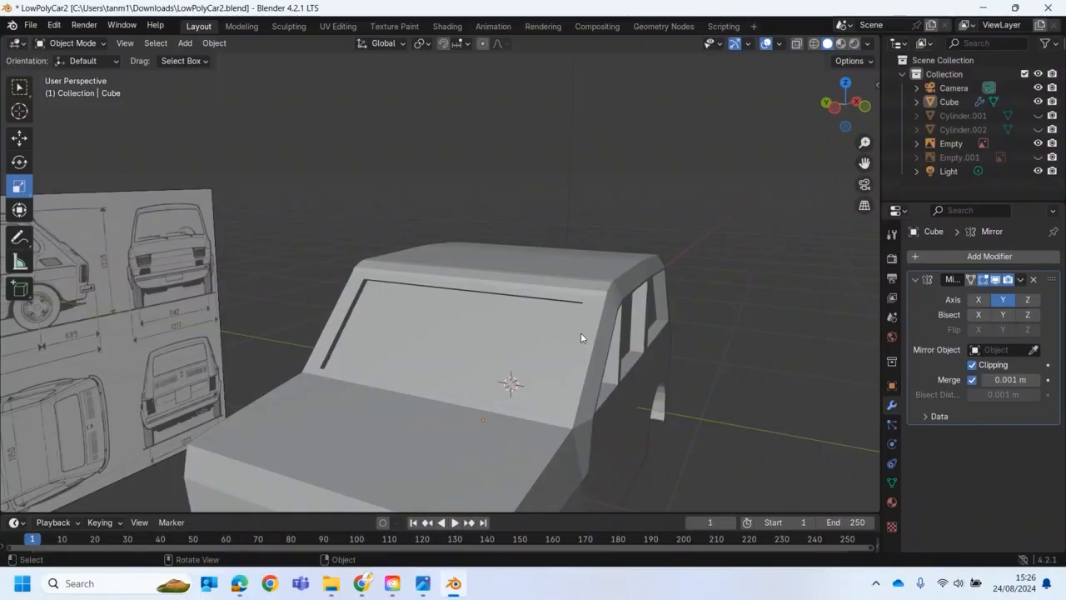
scroll(580, 333, down, 4)
middle_drag(573, 349, 406, 349)
middle_drag(400, 294, 395, 315)
Add a cylinder mesh for the wheel while working in the front orthographic view.
key(KP_1)
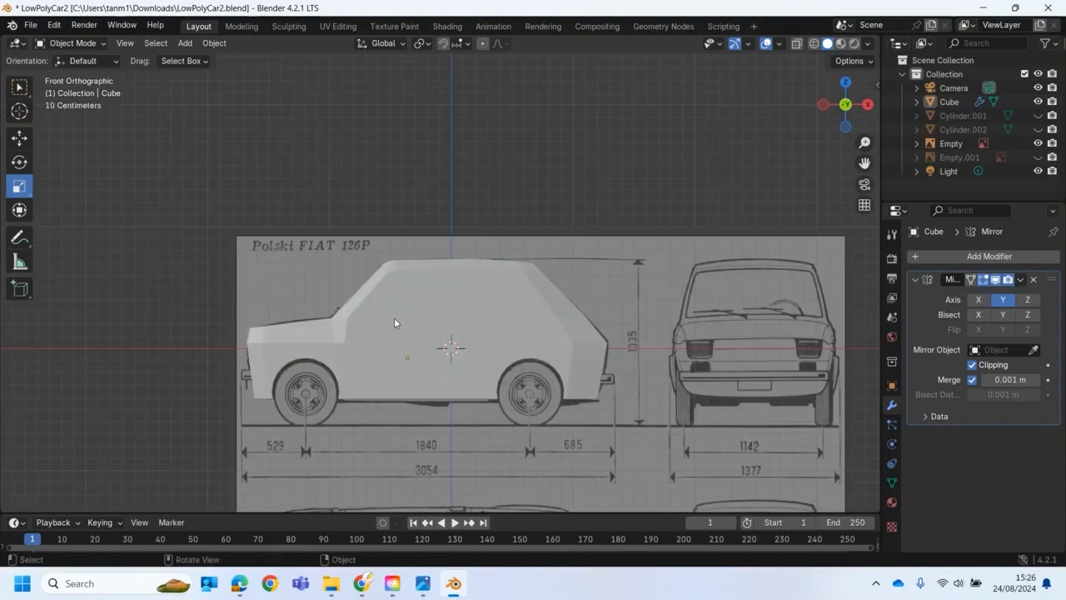
scroll(395, 322, up, 3)
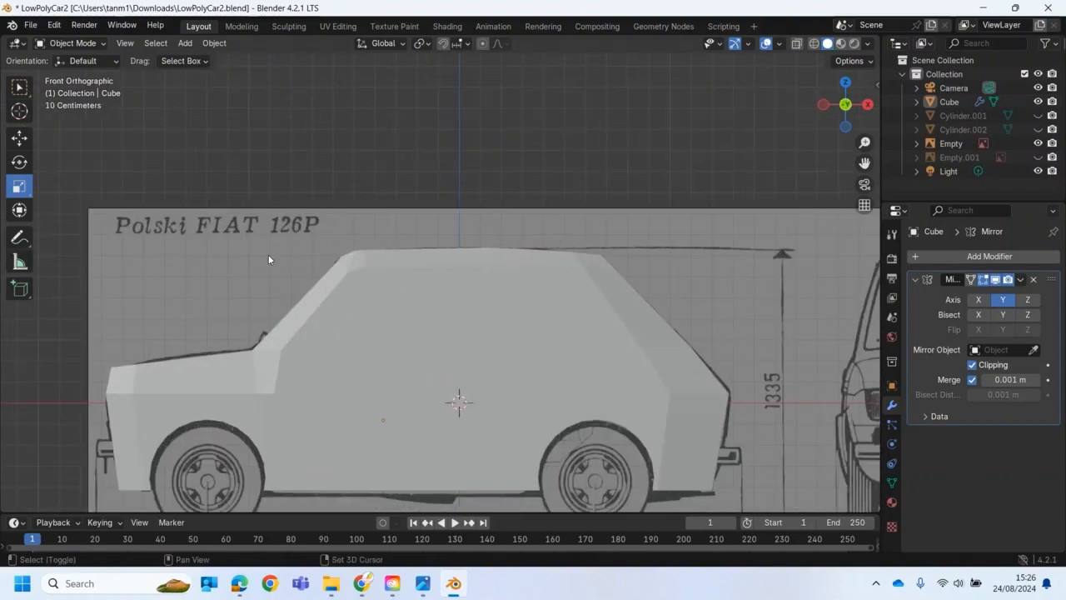
shift+middle_drag(268, 254, 341, 128)
click(185, 43)
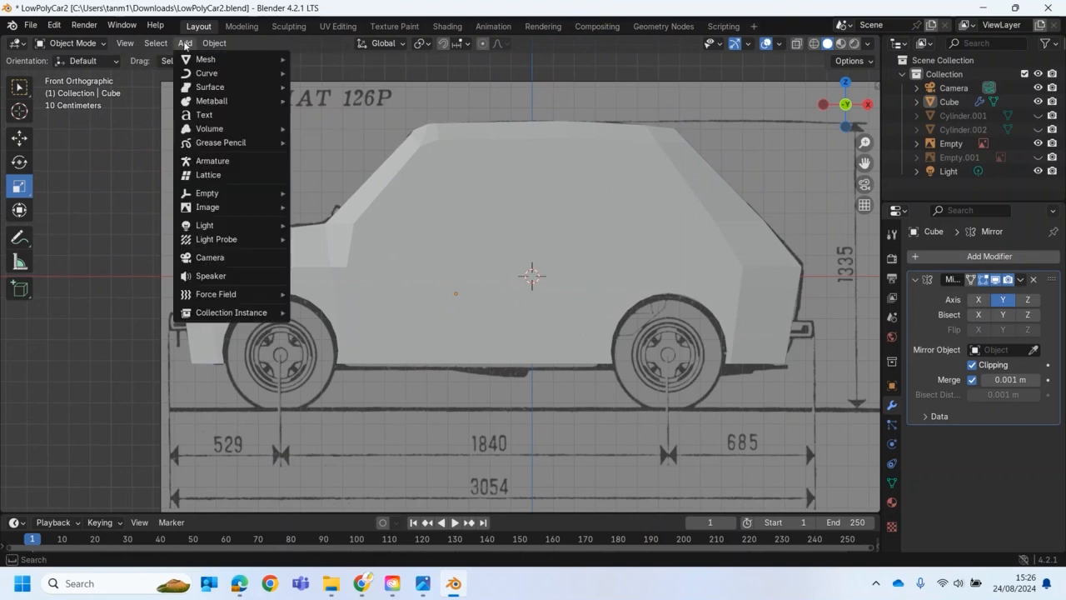
mouse_move(187, 63)
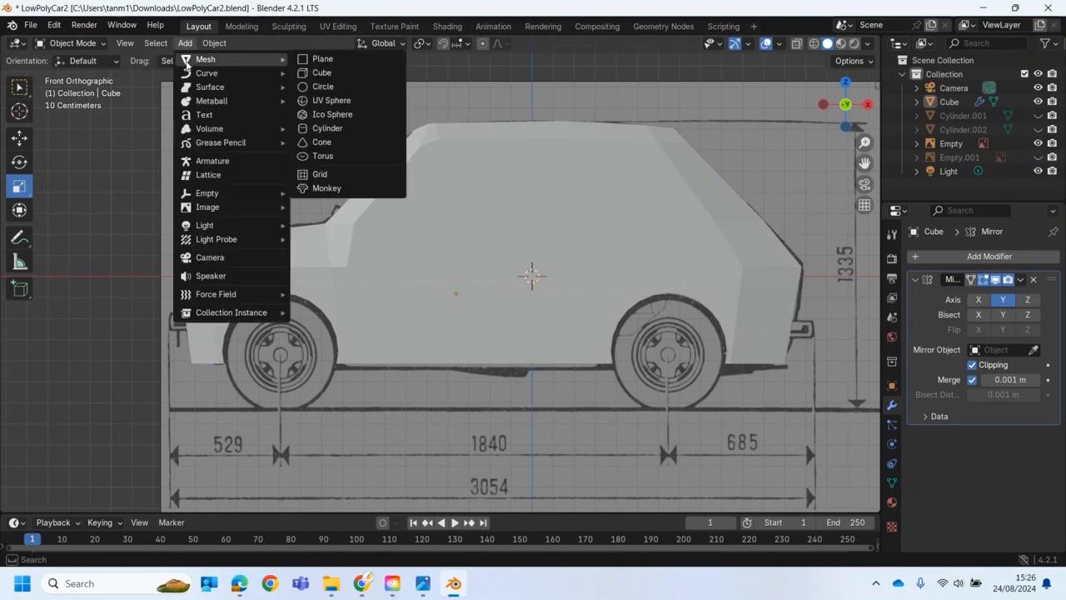
click(327, 129)
Rotate the cylinder 90° about the global X axis so its round end faces the side of the car.
key(shift+space)
key(r)
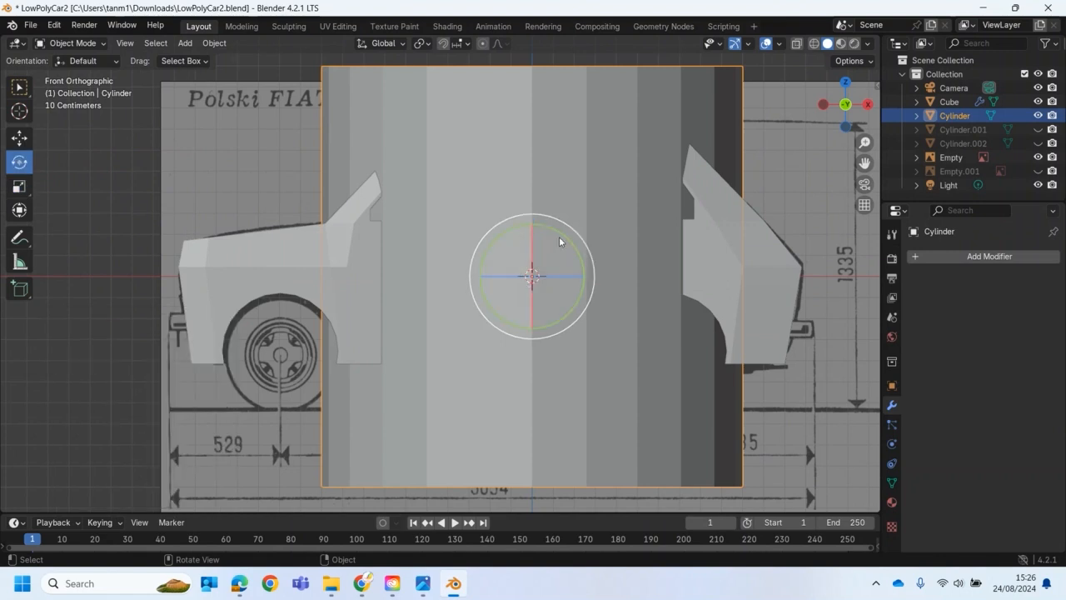
drag(533, 245, 528, 272)
click(200, 436)
text(90)
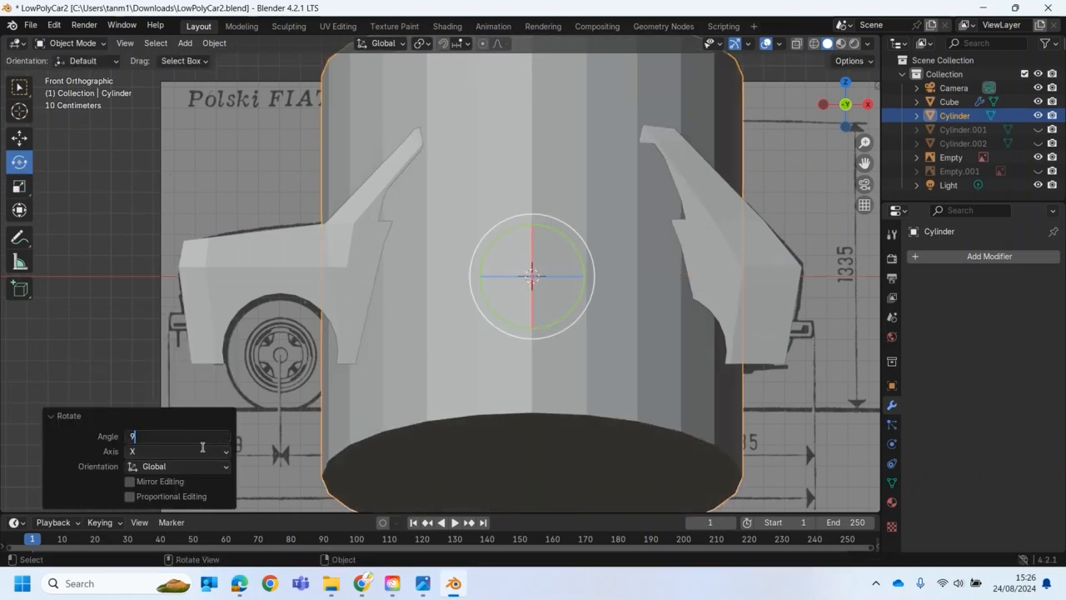
key(Return)
Scale the cylinder down to wheel size and move it about 1.2 m along negative X and 0.4 m down onto the front wheel.
key(s)
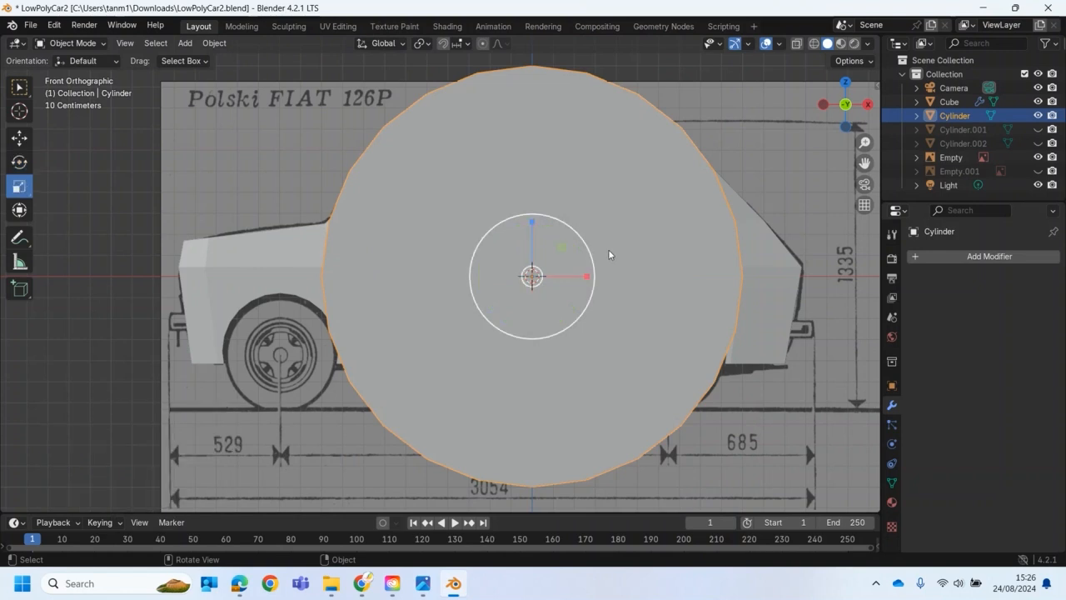
drag(542, 268, 454, 303)
key(g)
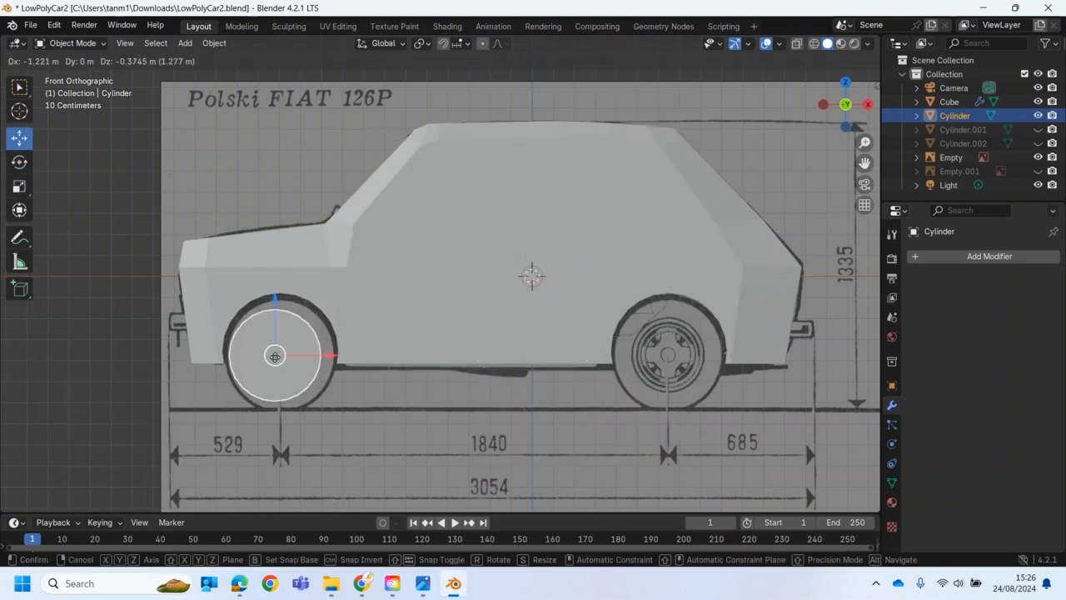
click(217, 379)
Enlarge the cylinder slightly to fit the outline of the front wheel on the side blueprint.
scroll(279, 363, up, 3)
scroll(380, 312, up, 2)
shift+middle_drag(279, 364, 403, 322)
scroll(403, 321, down, 3)
key(KP_1)
click(19, 186)
drag(436, 237, 446, 229)
Move the wheel cylinder along negative Y from the car's centre to the side of the body at the front wheel arch.
middle_drag(442, 296, 531, 324)
click(530, 326)
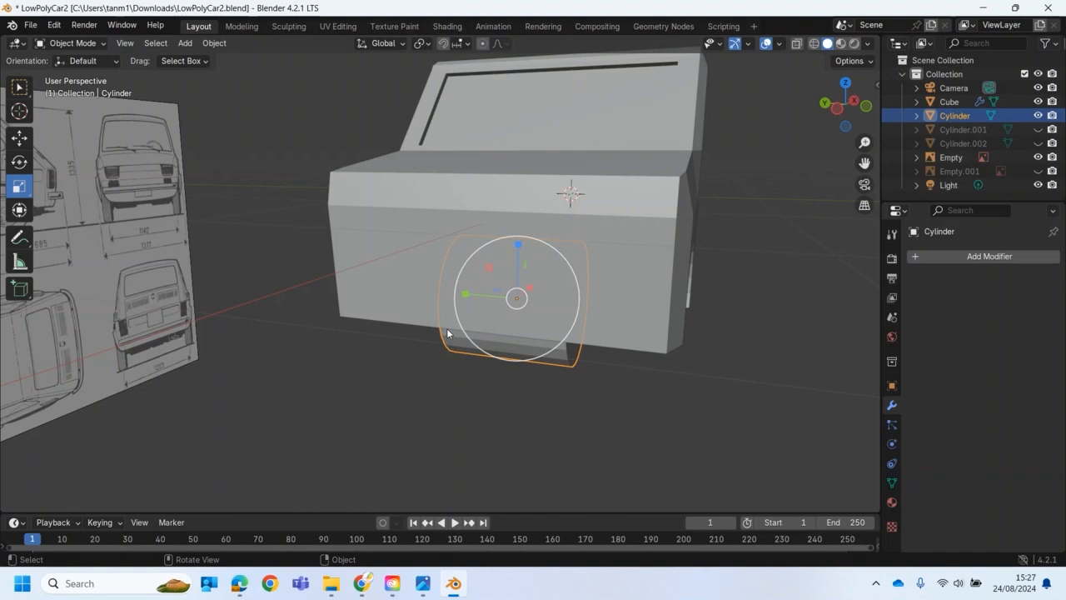
key(shift+space)
key(g)
drag(466, 295, 570, 309)
Narrow the wheel cylinder by scaling it to 0.285 along the global Y axis.
middle_drag(572, 313, 665, 344)
key(shift+space)
key(s)
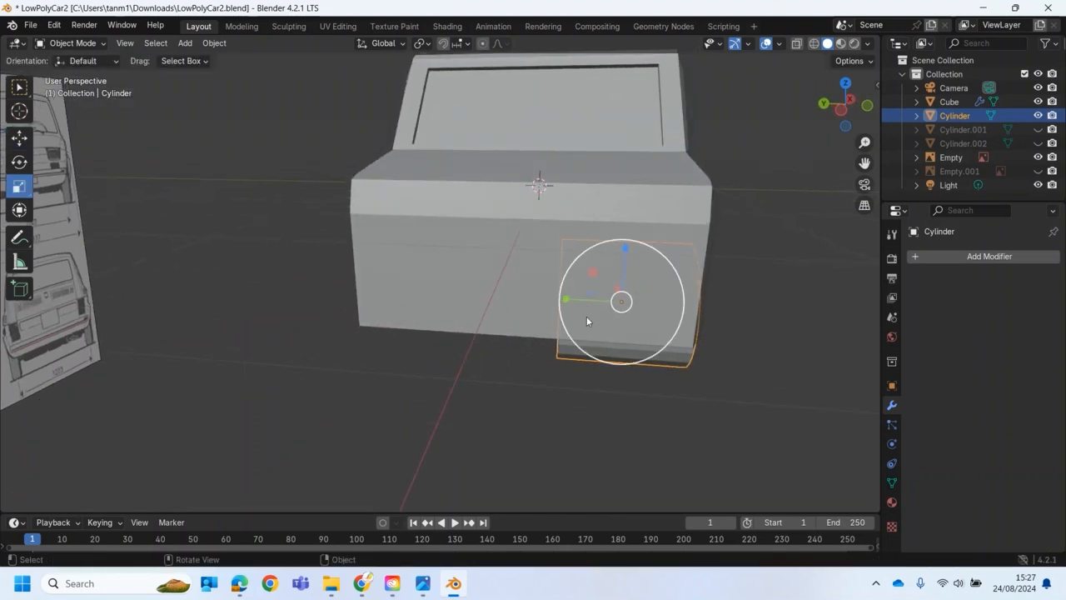
drag(563, 301, 612, 295)
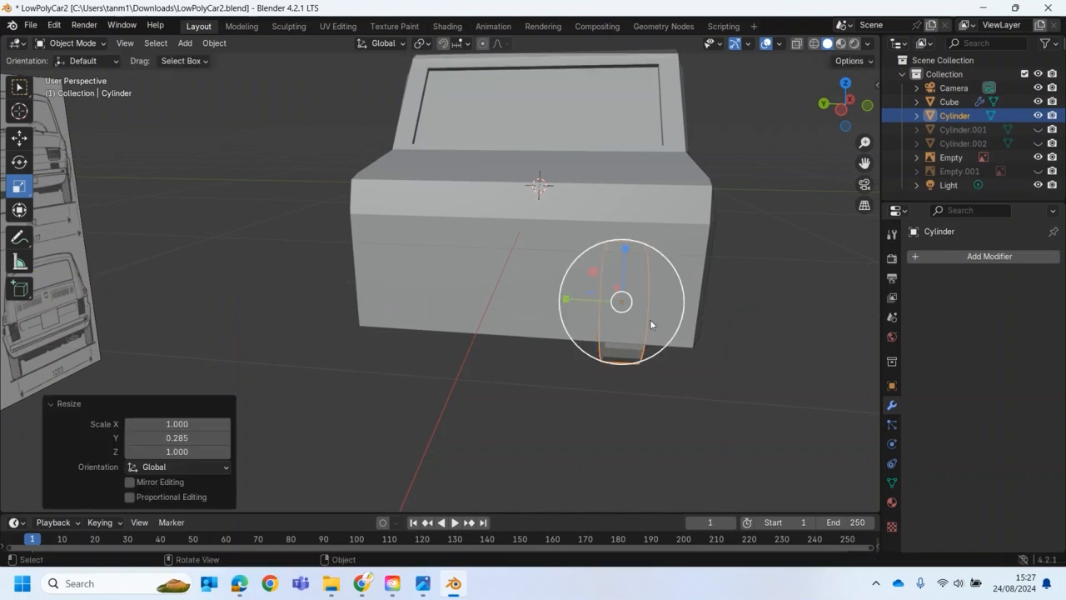
Move the wheel cylinder outward along negative Y by about 0.13 m and then another 0.05 m to fit the body side.
key(KP_3)
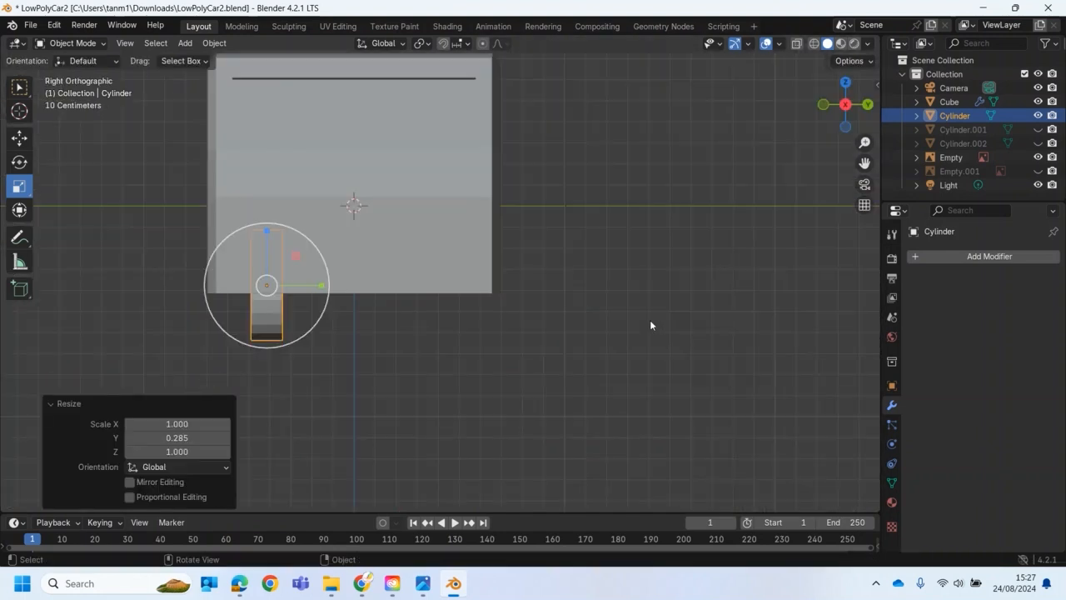
click(846, 105)
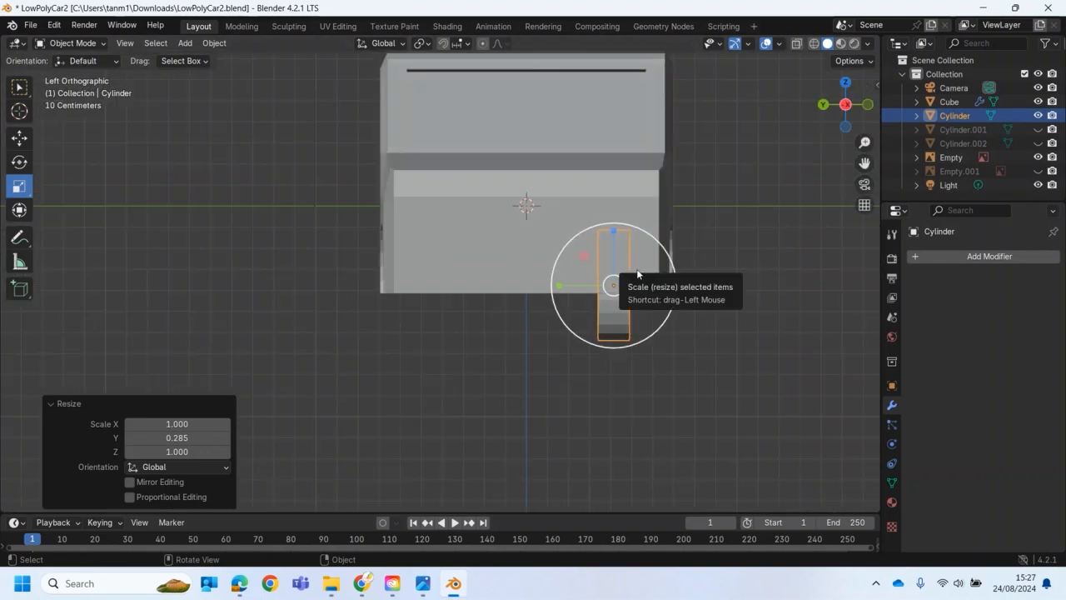
key(g)
drag(558, 286, 587, 285)
middle_drag(588, 284, 511, 313)
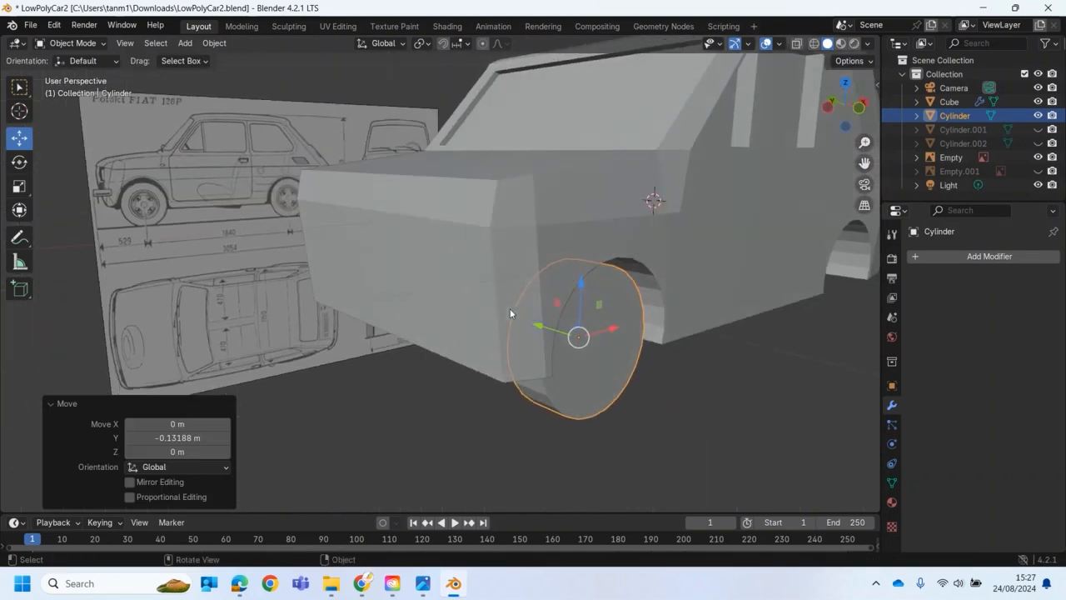
drag(538, 326, 549, 337)
middle_drag(548, 337, 486, 327)
With X-ray on in front view, inset the wheel cylinder's outer face by about 0.851 m down to the small centre hub.
key(KP_1)
scroll(494, 321, up, 2)
scroll(497, 325, up, 1)
click(796, 43)
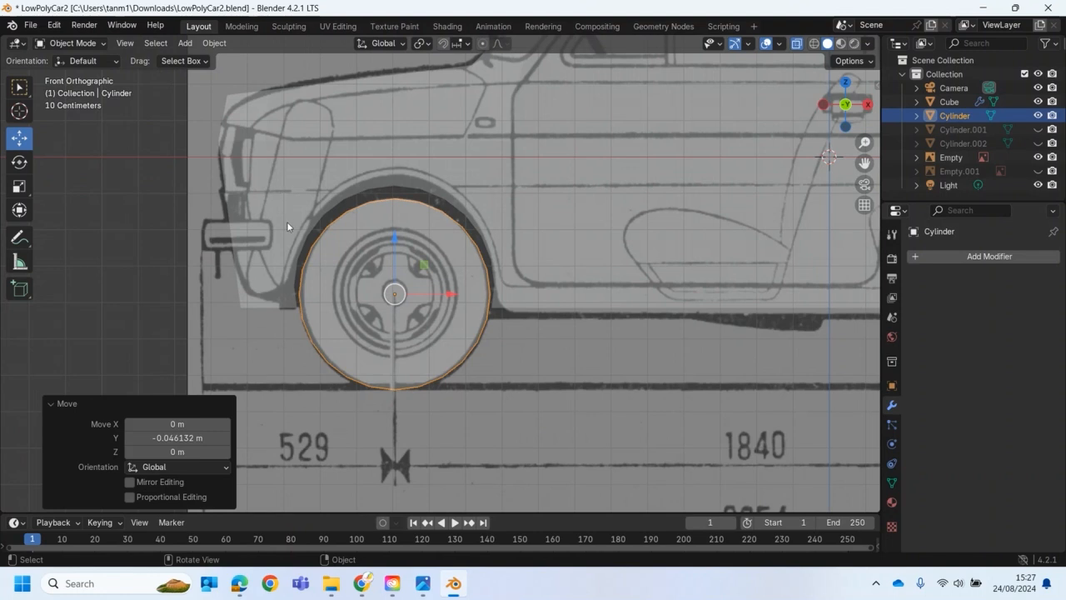
key(Tab)
click(134, 44)
key(alt+a)
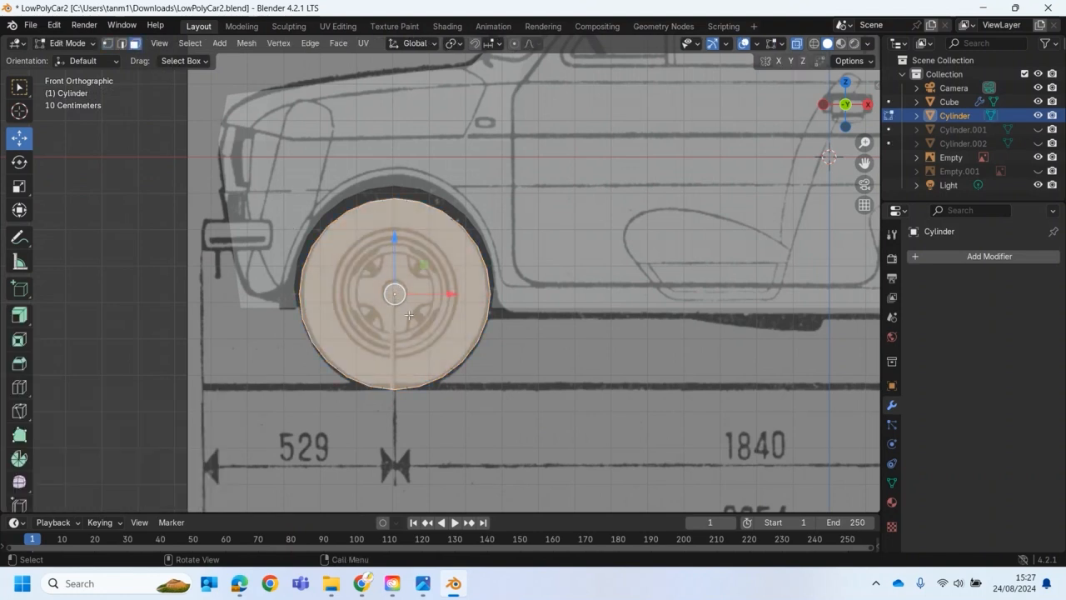
middle_drag(543, 368, 567, 384)
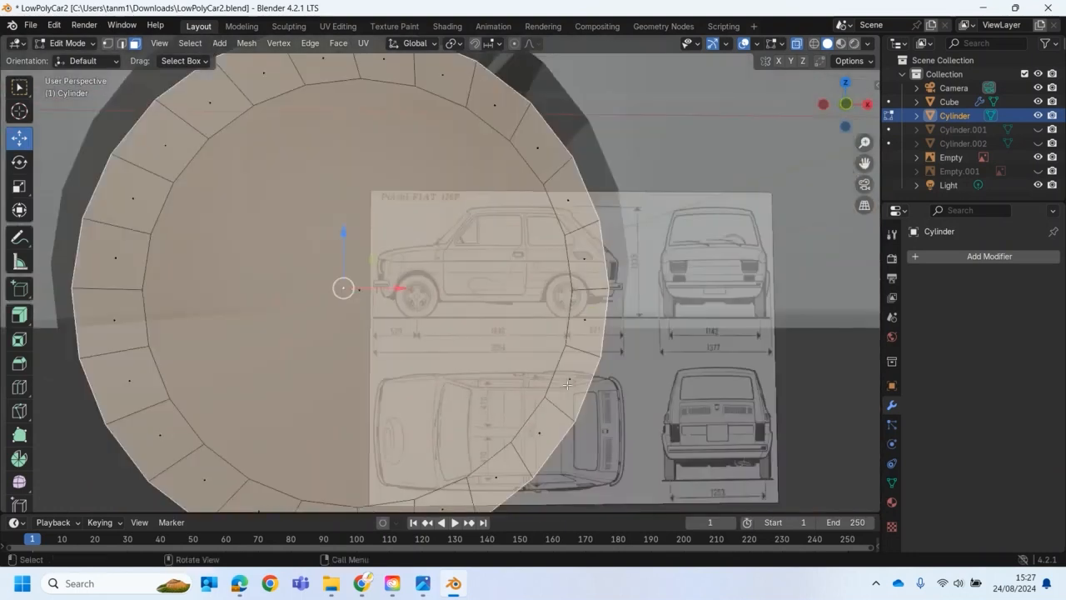
key(KP_1)
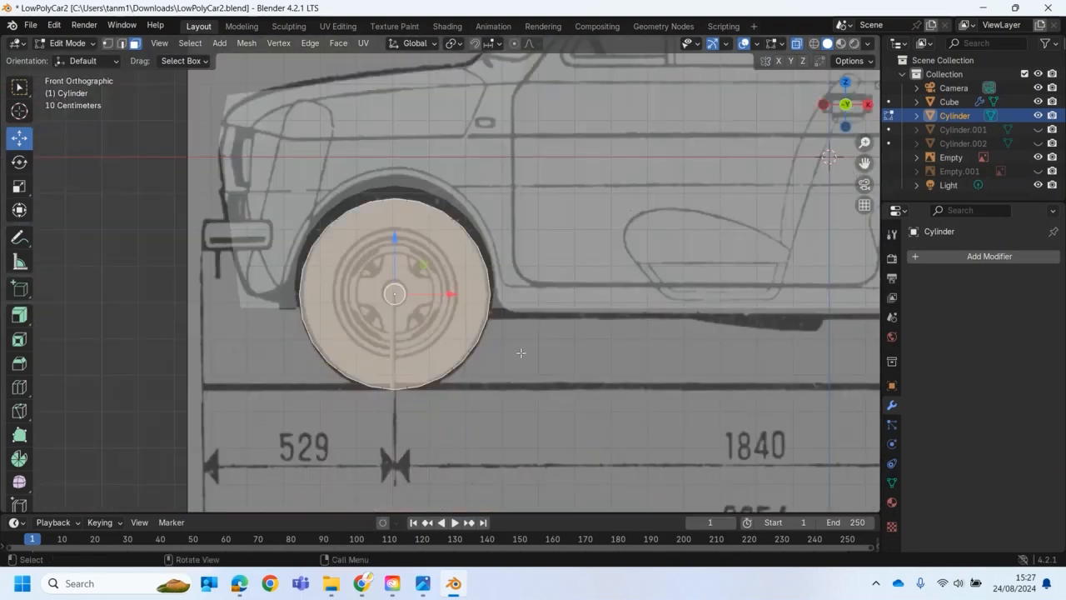
key(i)
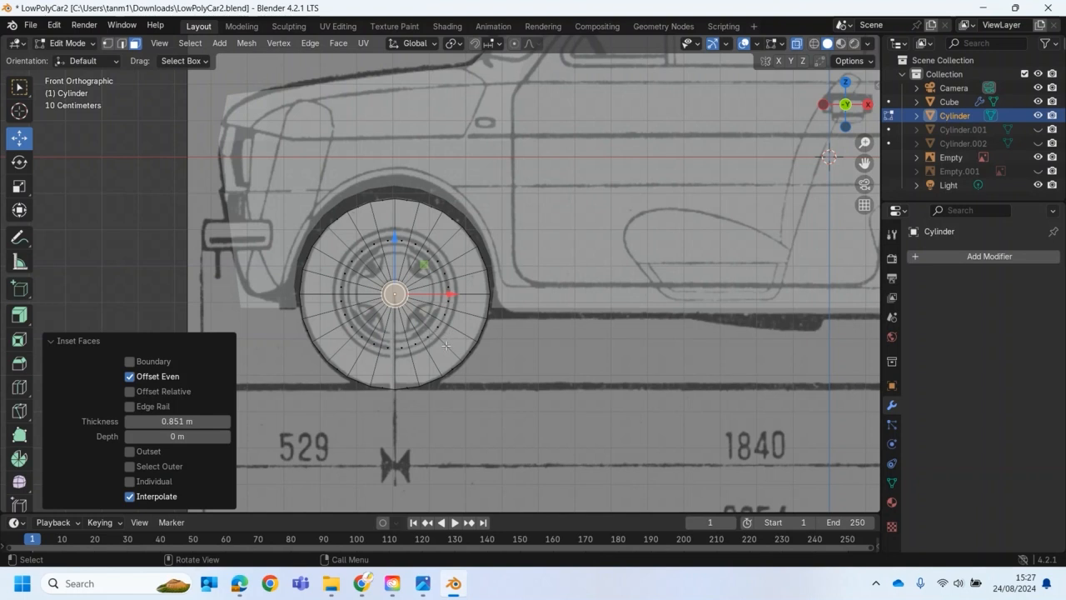
Add one loop cut around the wheel face, slid to a factor of about -0.189 to match the rim on the blueprint.
click(18, 386)
drag(363, 327, 324, 299)
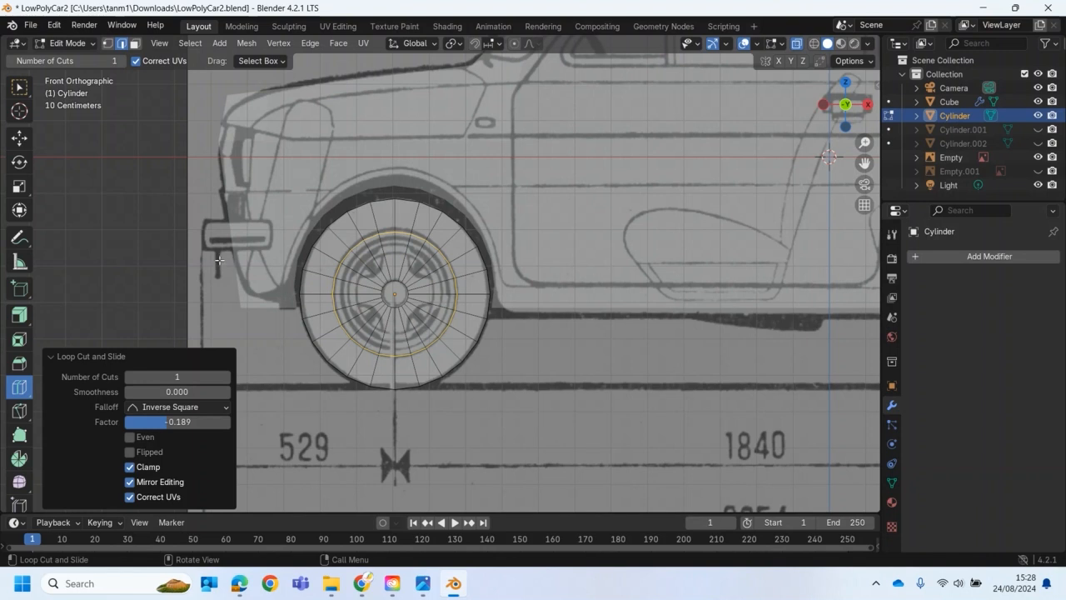
click(18, 87)
click(188, 199)
Turn X-ray off and select six evenly spaced pairs of wedge faces between the hub and the rim loop.
middle_drag(252, 264, 333, 283)
scroll(516, 337, down, 3)
middle_drag(526, 341, 568, 352)
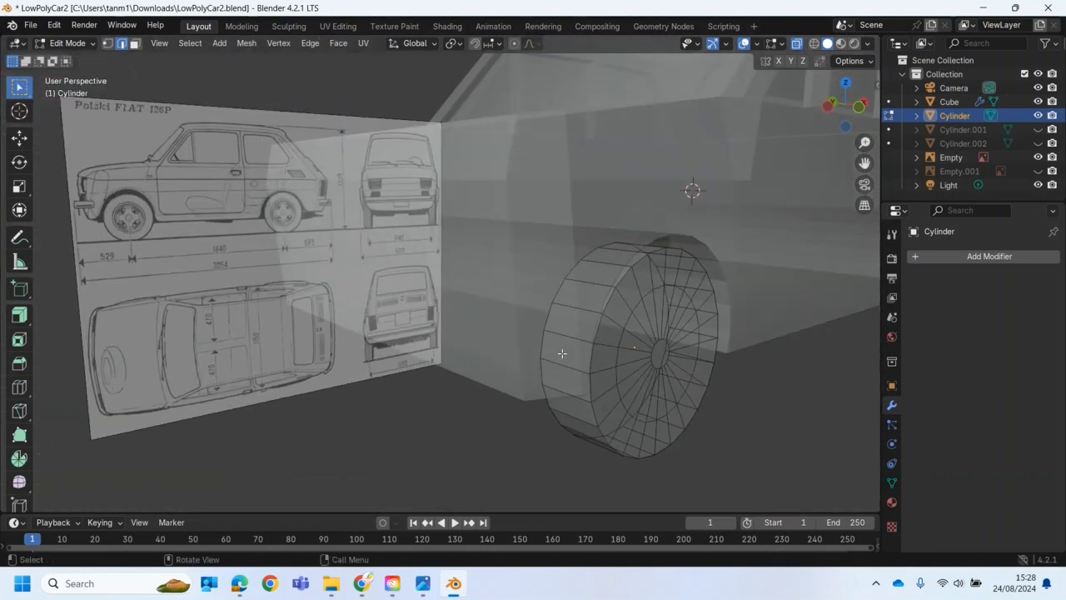
click(795, 44)
middle_drag(413, 280, 473, 349)
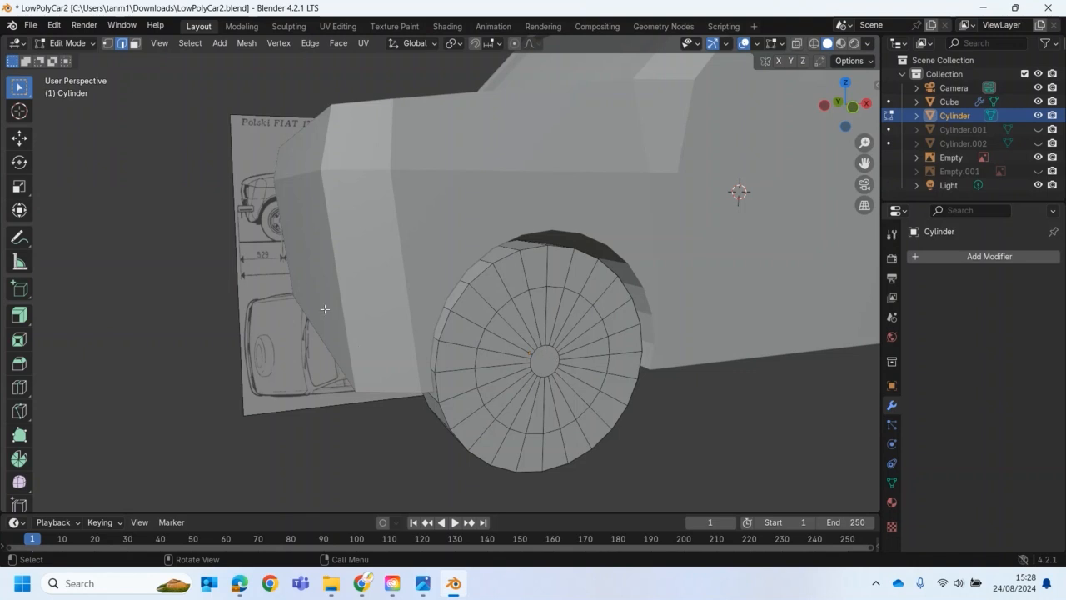
click(528, 315)
click(135, 44)
click(539, 316)
shift+click(551, 316)
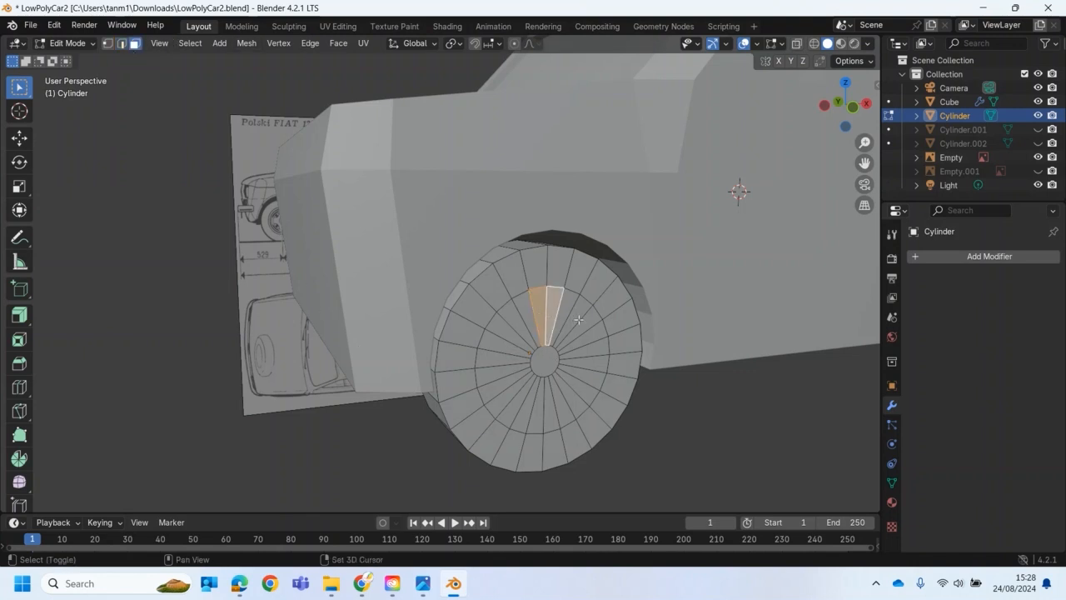
shift+click(585, 320)
shift+click(596, 348)
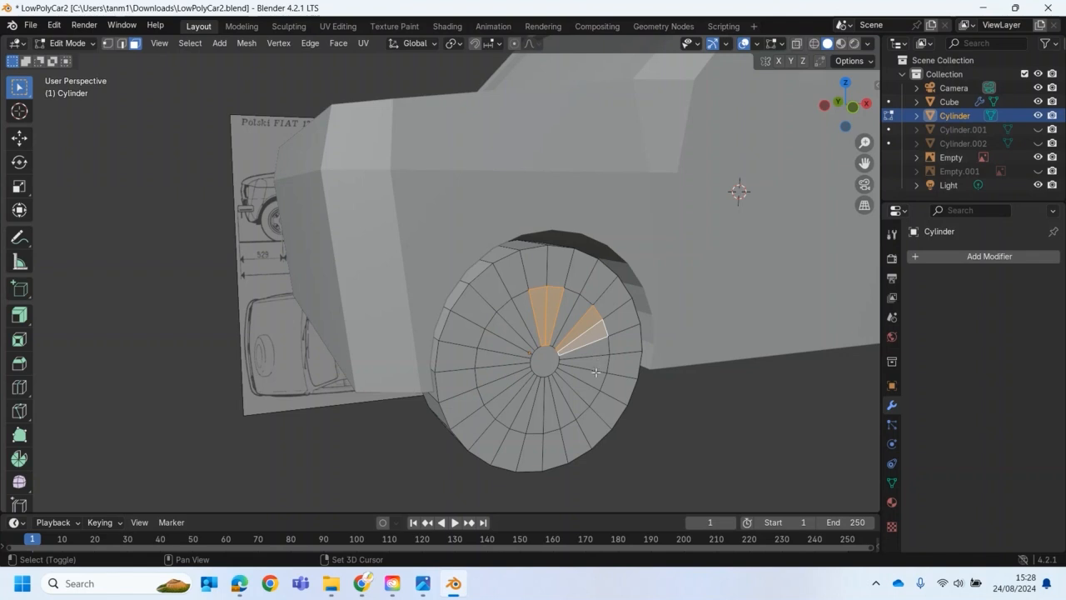
shift+click(597, 368)
shift+click(577, 404)
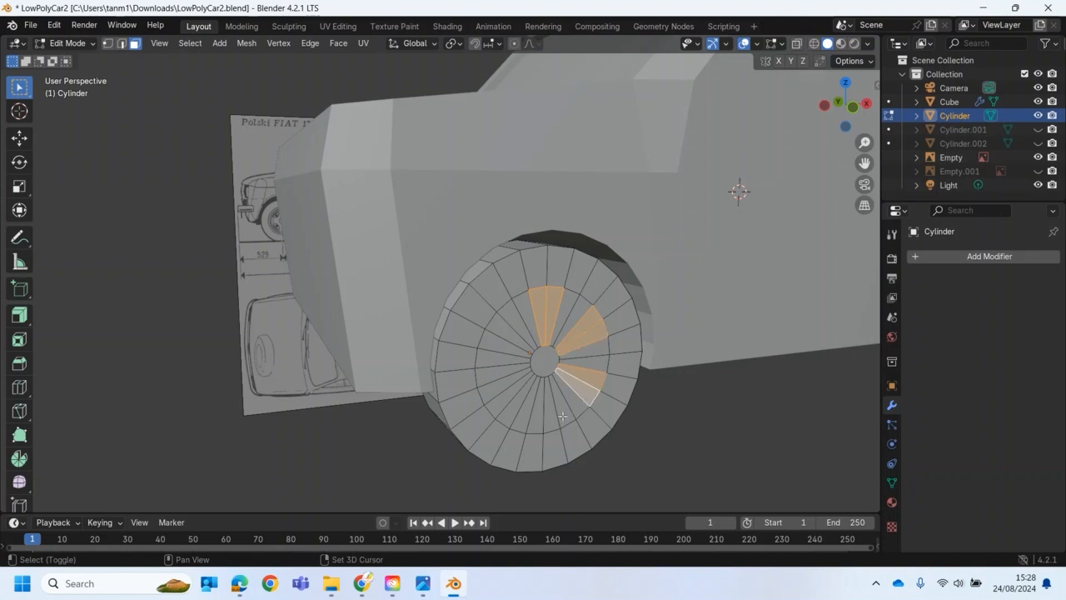
shift+click(553, 419)
shift+click(537, 423)
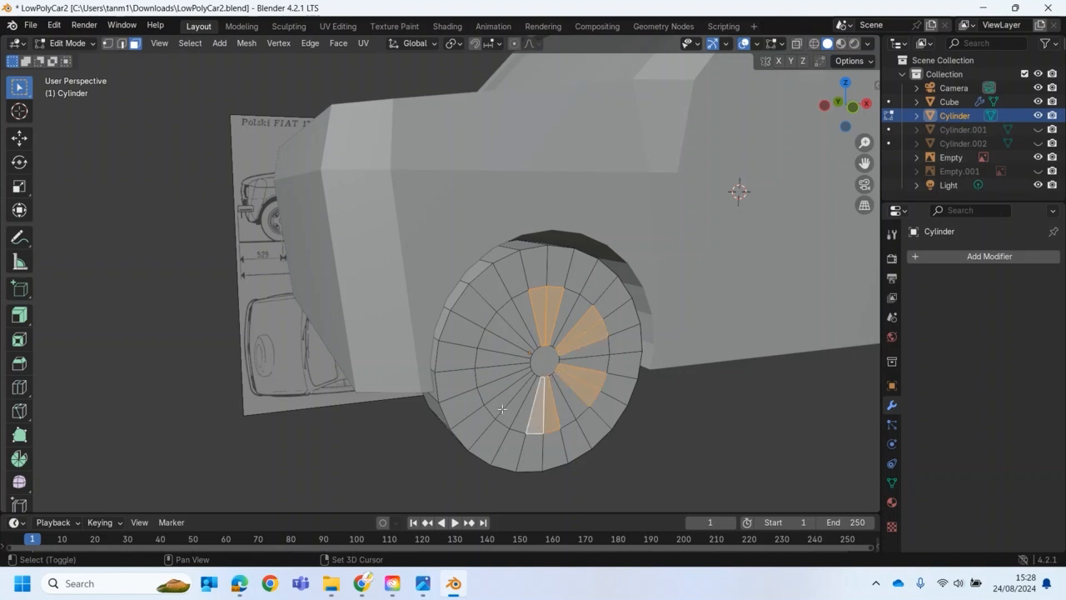
shift+click(502, 408)
shift+click(494, 392)
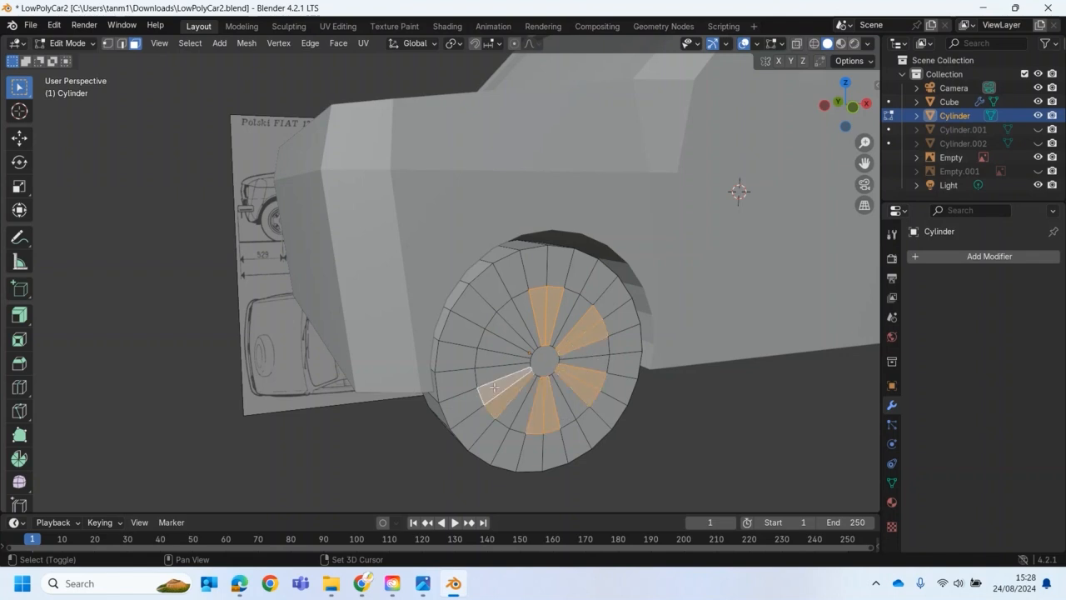
shift+click(495, 345)
Extrude the six pairs of wedge faces about 0.028 m into the wheel along the global Y axis.
middle_drag(495, 332, 591, 369)
key(e)
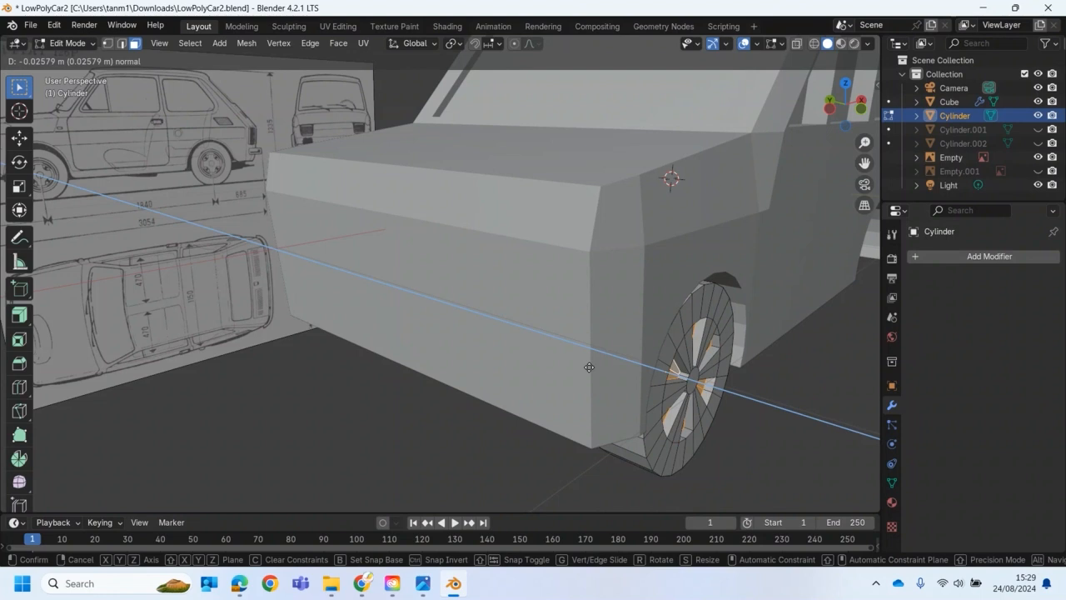
key(y)
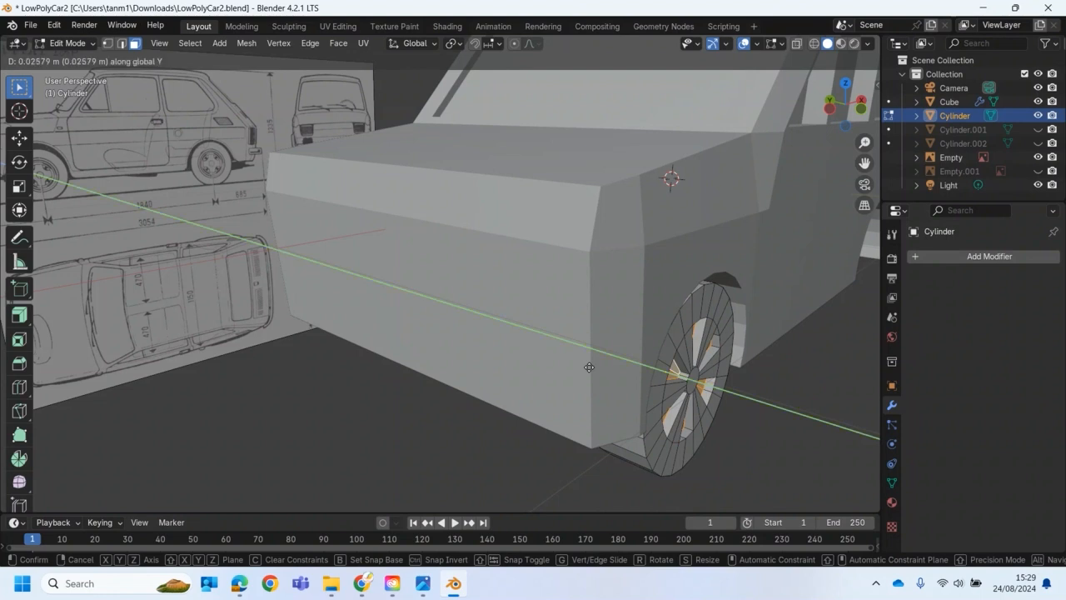
click(589, 366)
middle_drag(589, 367, 523, 382)
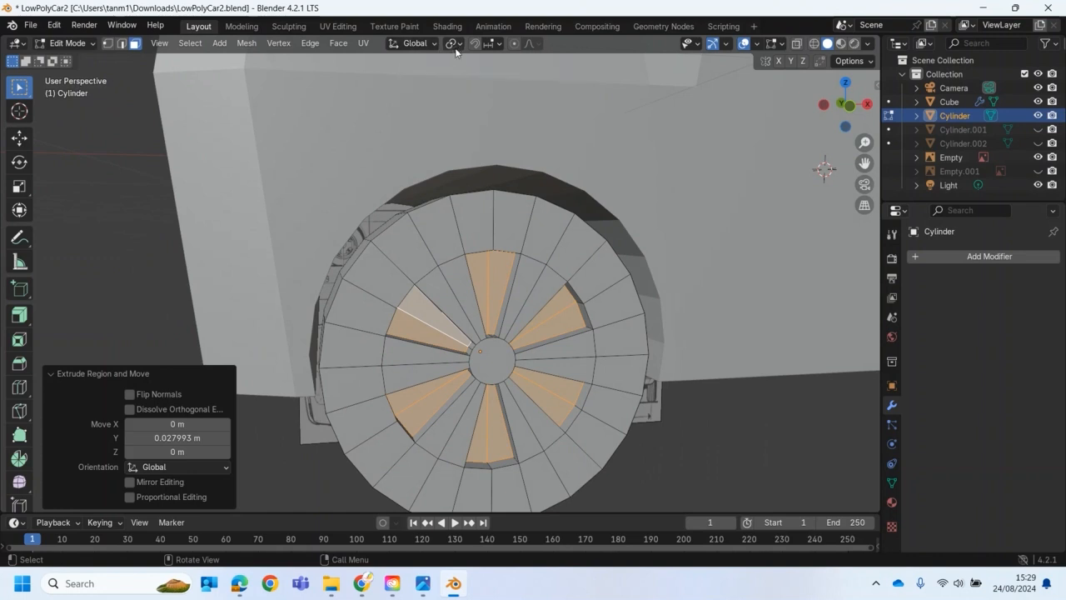
Try to scale the recessed wedge faces together about their median point, and undo it.
key(shift+space)
key(s)
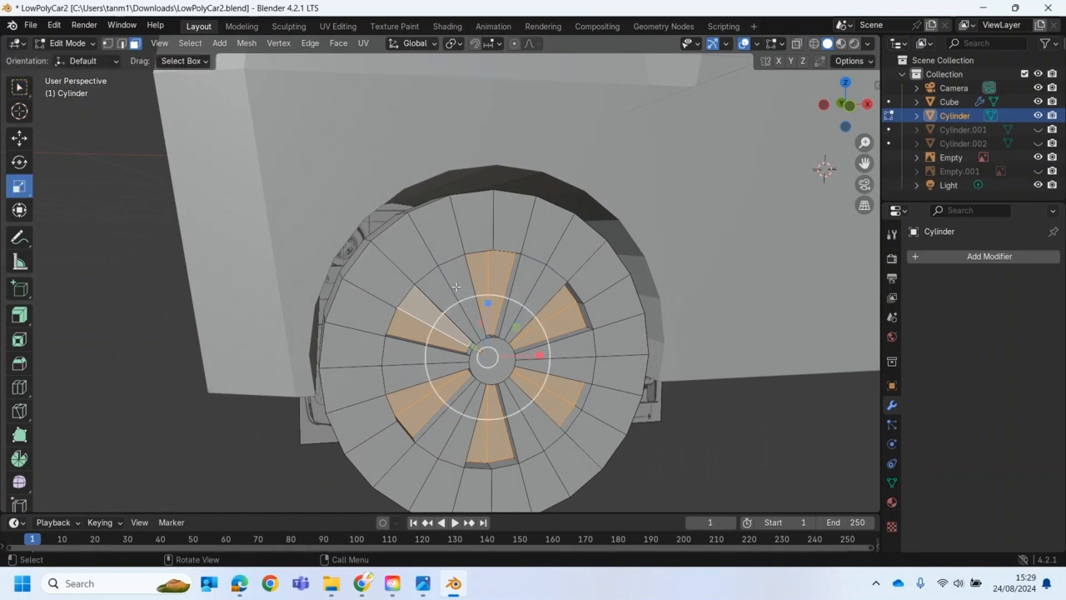
drag(504, 297, 498, 316)
middle_drag(500, 317, 575, 314)
key(ctrl+z)
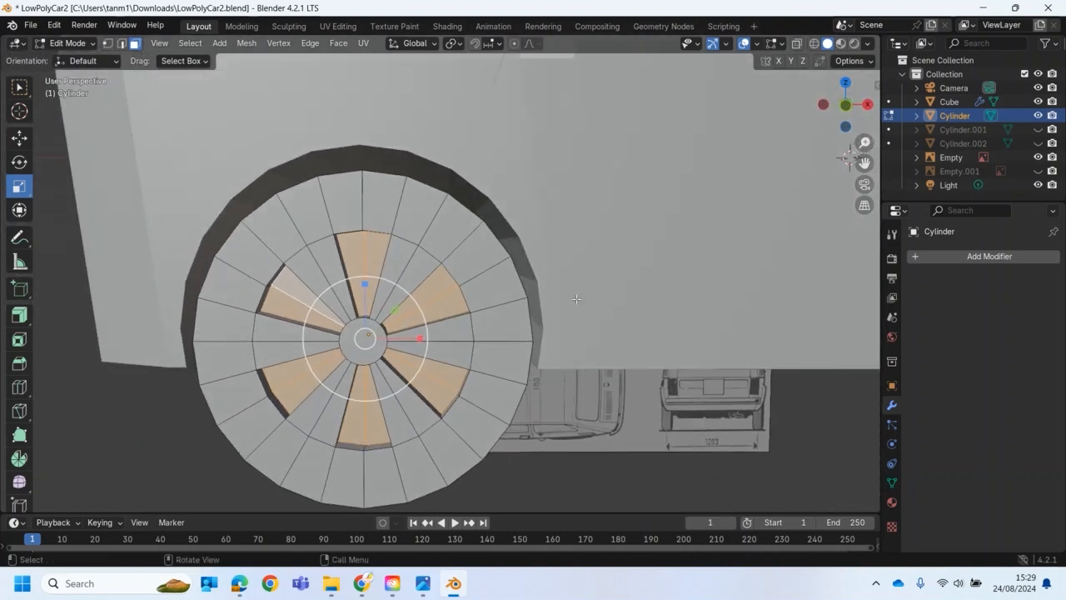
Set the pivot point to Individual Origins and scale the recessed wedge faces to about 0.747.
click(452, 43)
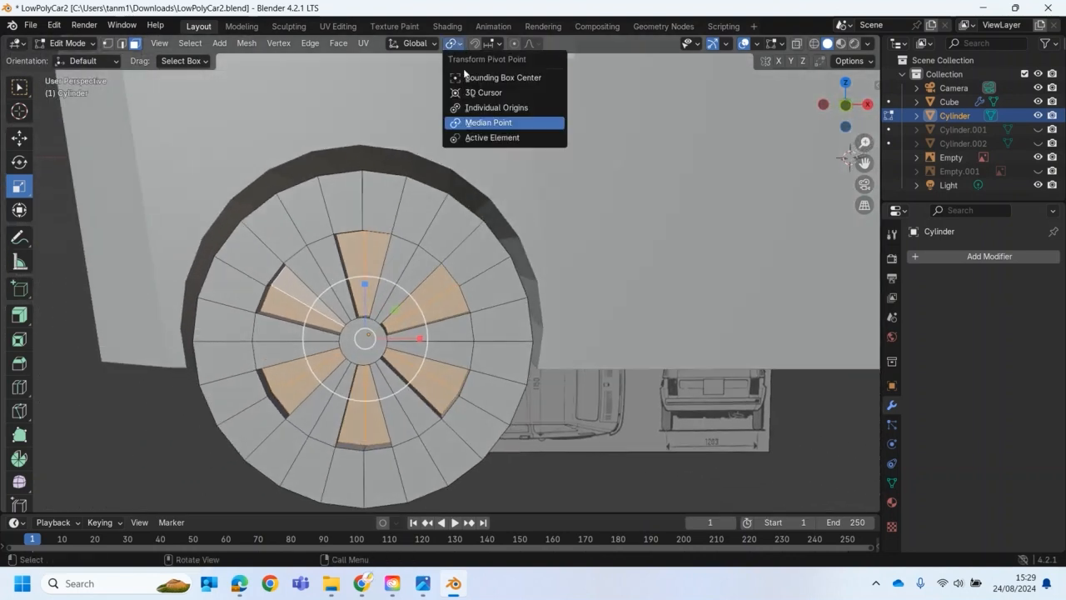
click(471, 108)
middle_drag(402, 255, 432, 298)
key(s)
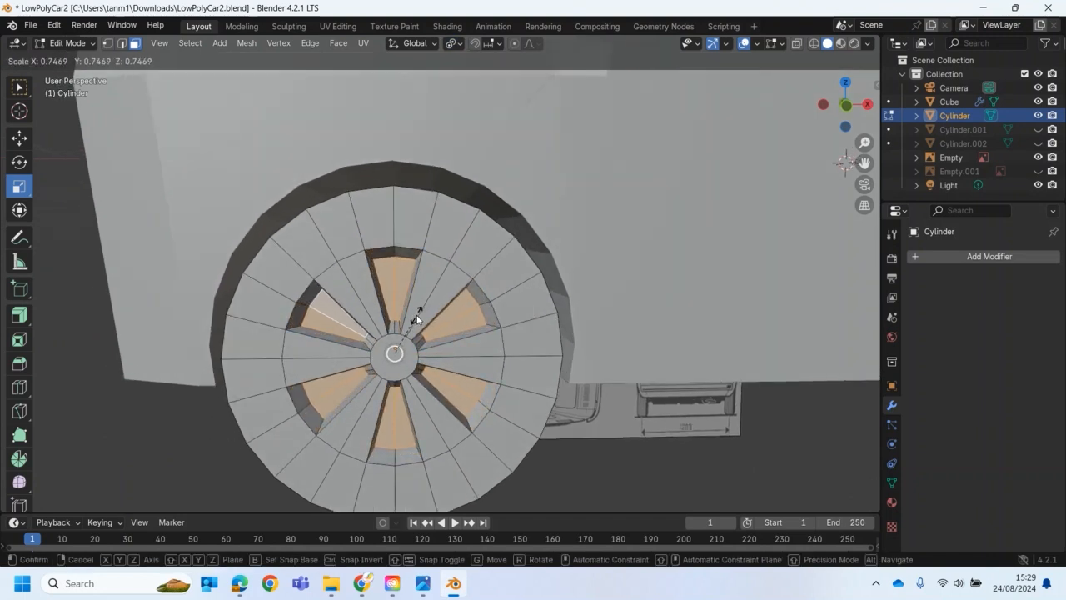
click(418, 318)
middle_drag(417, 320, 510, 346)
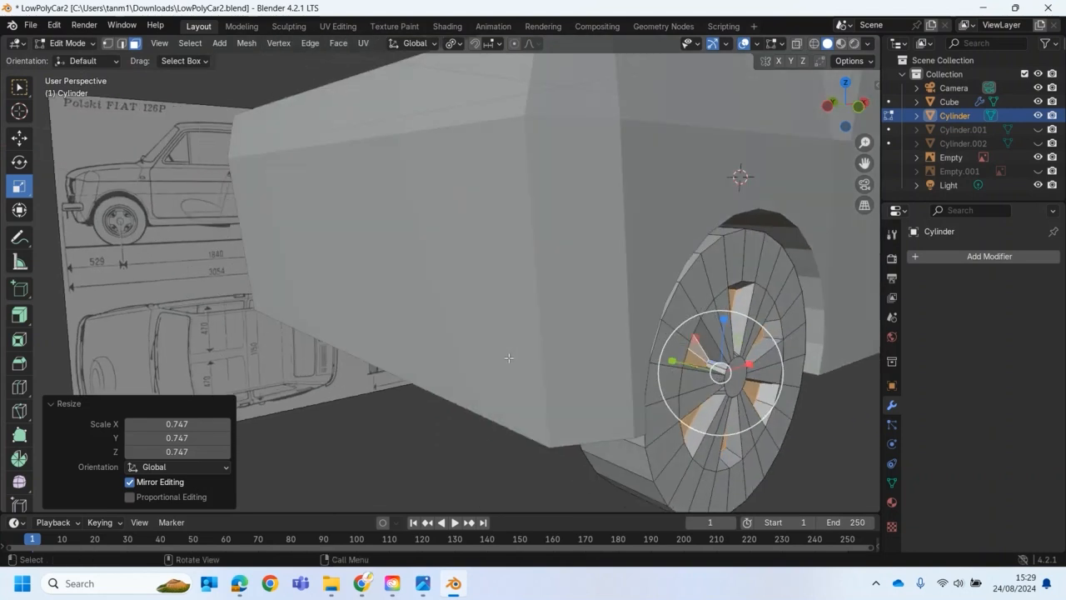
Move the scaled wedge faces about 0.009 m deeper into the wheel along Y and deselect them.
key(g)
drag(674, 364, 667, 358)
middle_drag(667, 358, 606, 385)
scroll(607, 385, down, 1)
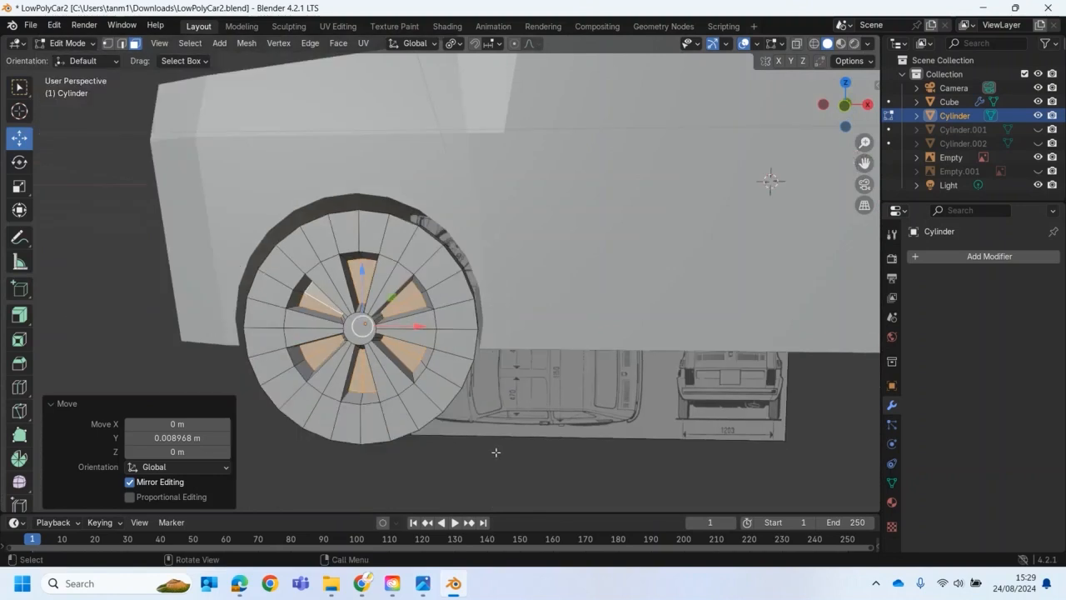
click(495, 454)
mouse_move(494, 461)
middle_down()
mouse_move(530, 465)
mouse_move(509, 464)
middle_up()
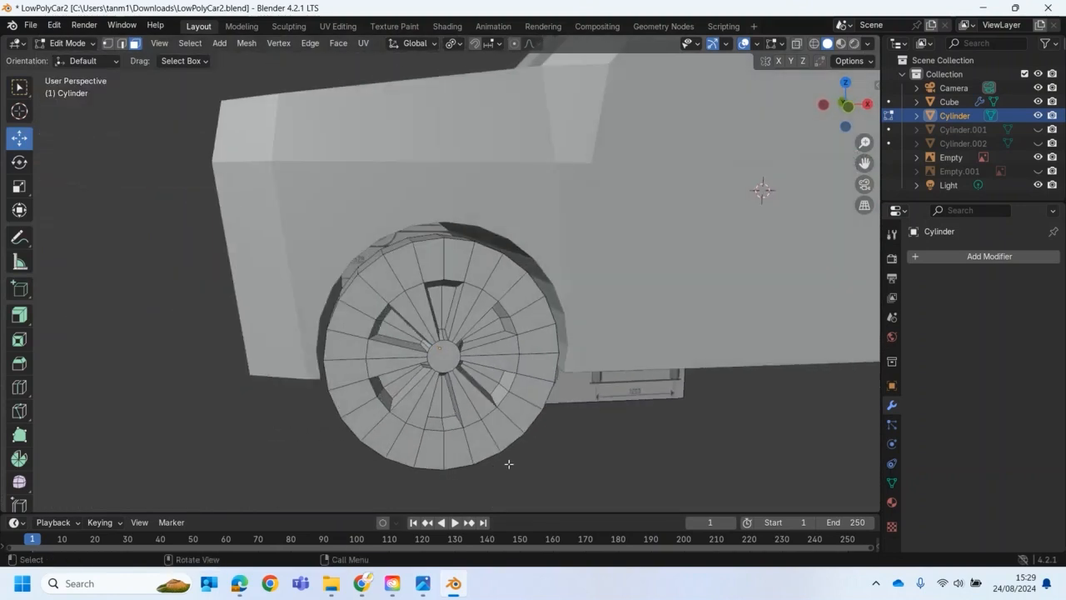
Return the wheel to Object Mode and open the viewport shading options.
click(66, 43)
click(72, 59)
middle_drag(385, 302, 505, 328)
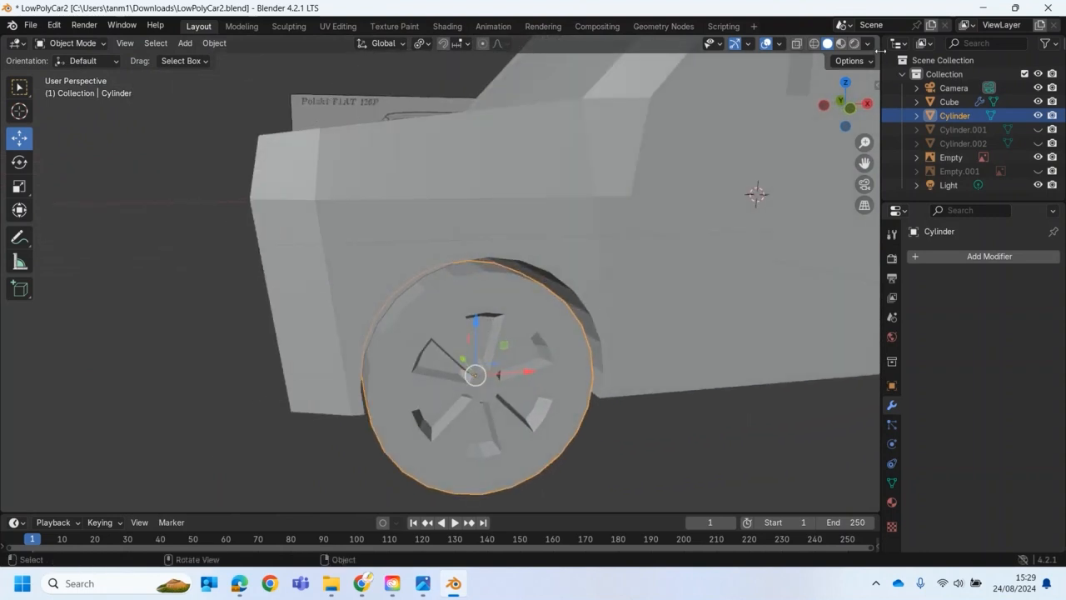
click(867, 43)
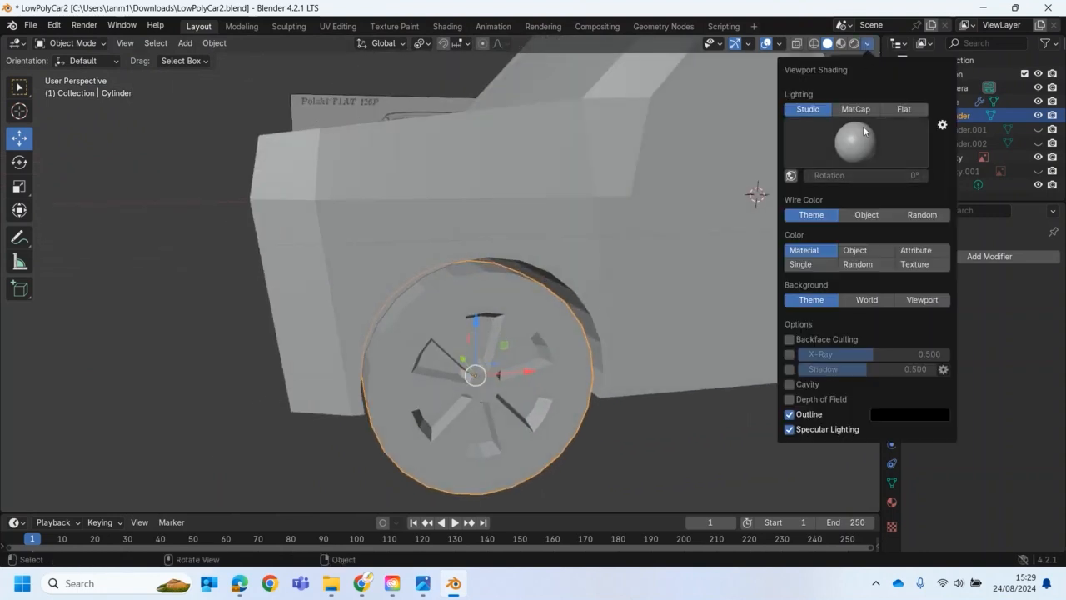
Set the solid viewport lighting to a grey MatCap and enable Cavity so the wheel's edges stand out.
click(855, 109)
click(859, 144)
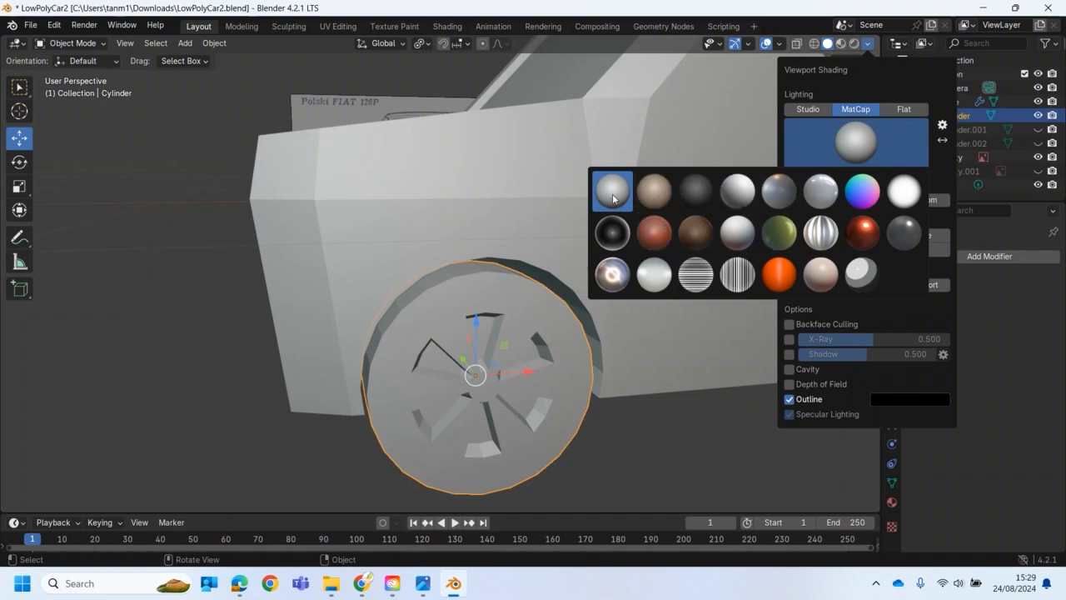
click(703, 204)
click(789, 370)
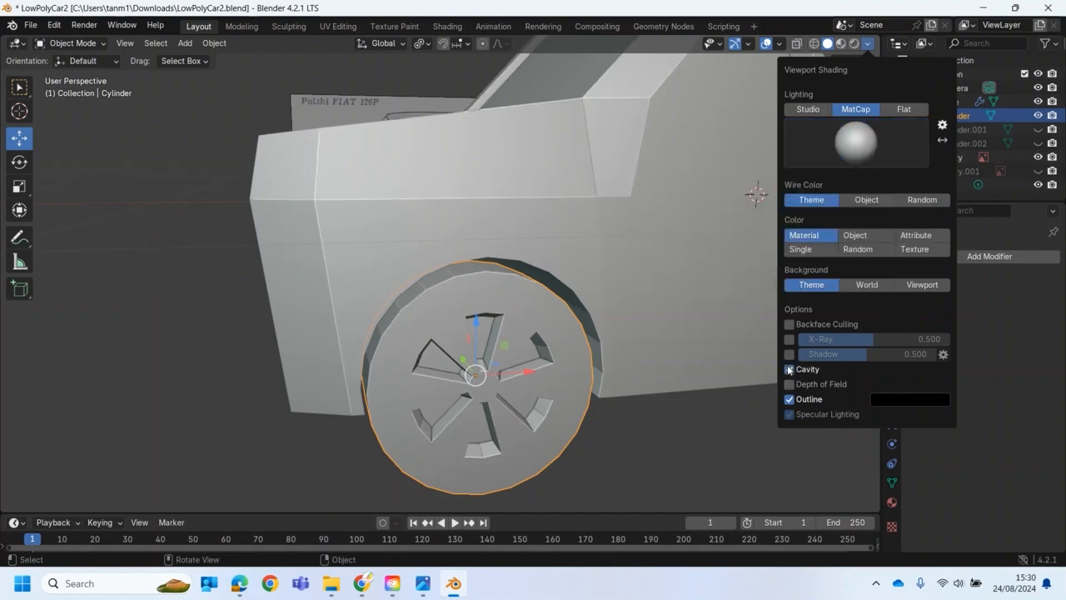
mouse_move(450, 314)
middle_down()
mouse_move(462, 344)
mouse_move(448, 360)
middle_up()
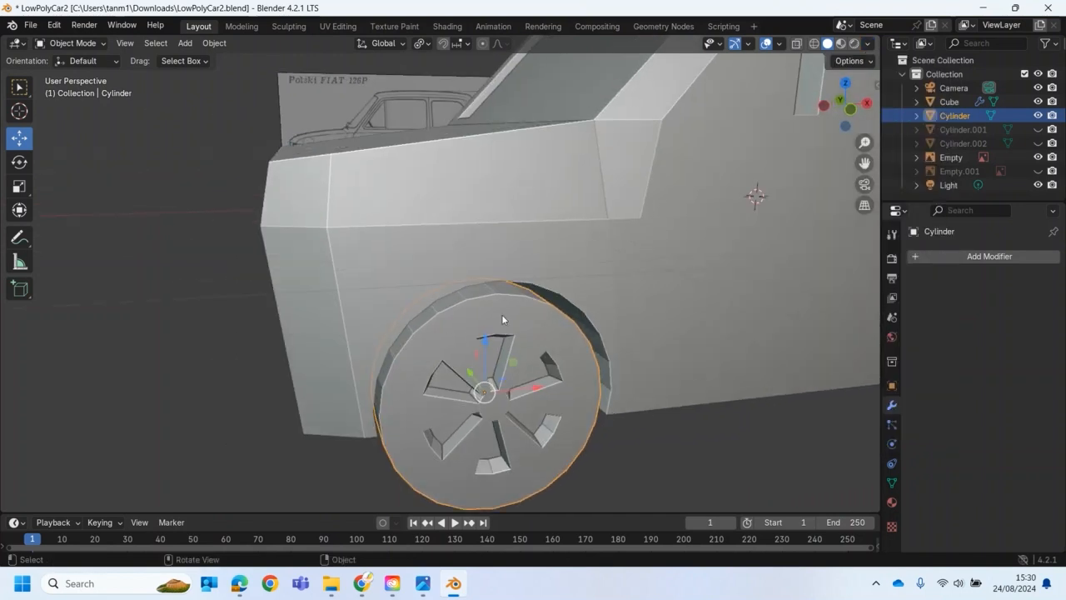
scroll(500, 340, up, 5)
shift+middle_drag(524, 334, 493, 202)
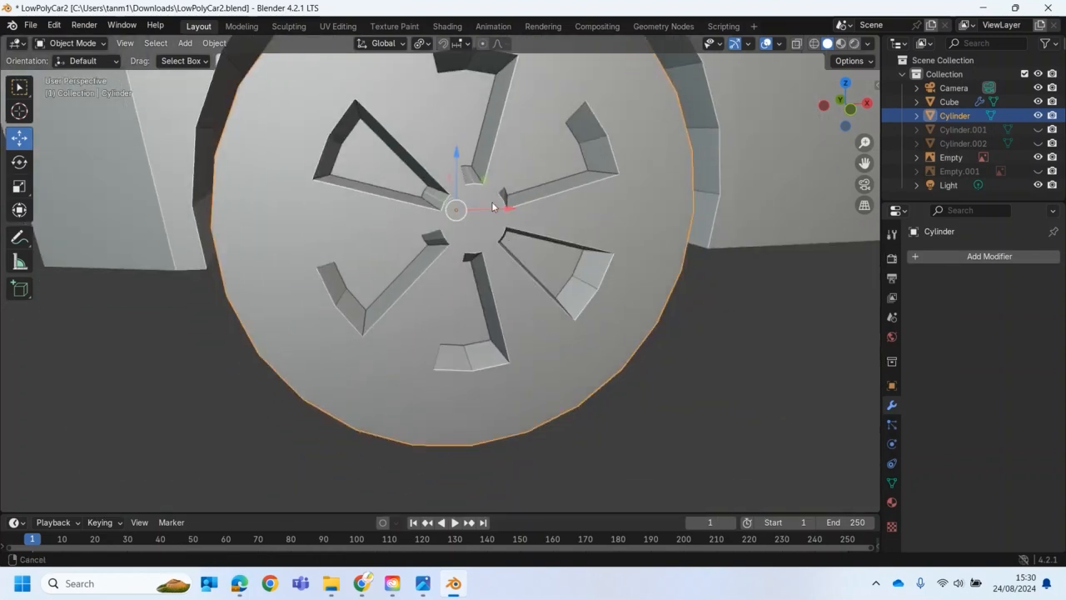
middle_drag(537, 262, 505, 297)
scroll(533, 275, down, 3)
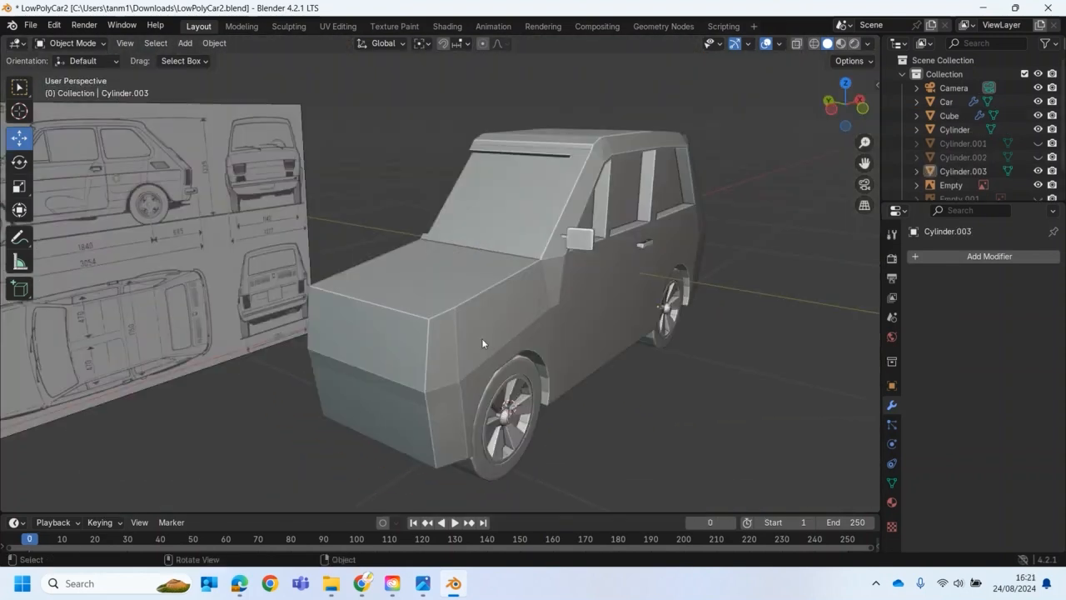
Compare the car body with the blueprint in front orthographic view using X-ray, and turn X-ray off again.
click(481, 338)
middle_drag(500, 348, 550, 339)
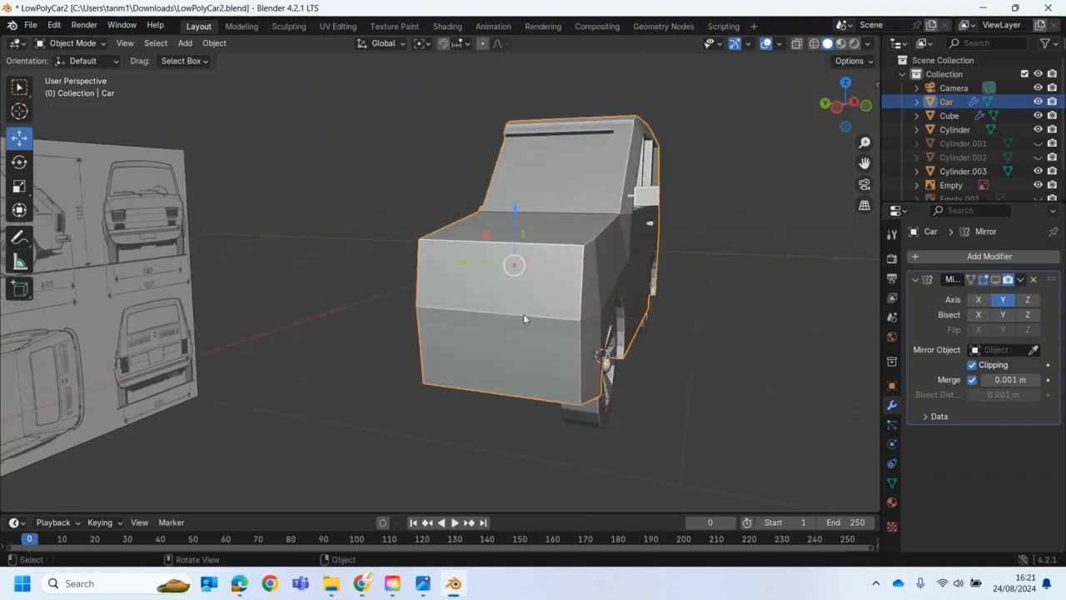
key(KP_1)
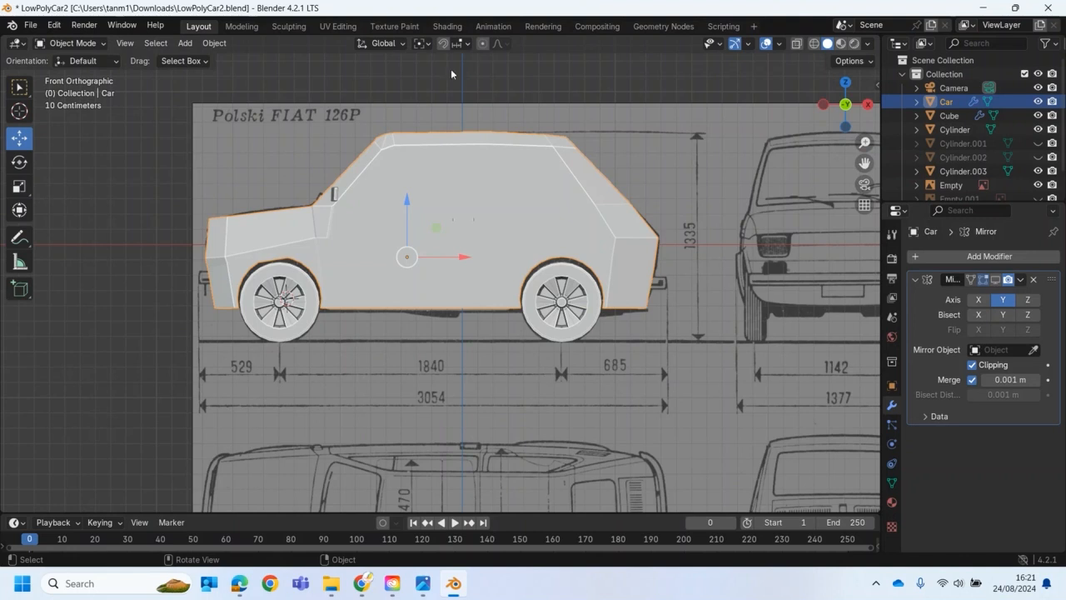
click(796, 44)
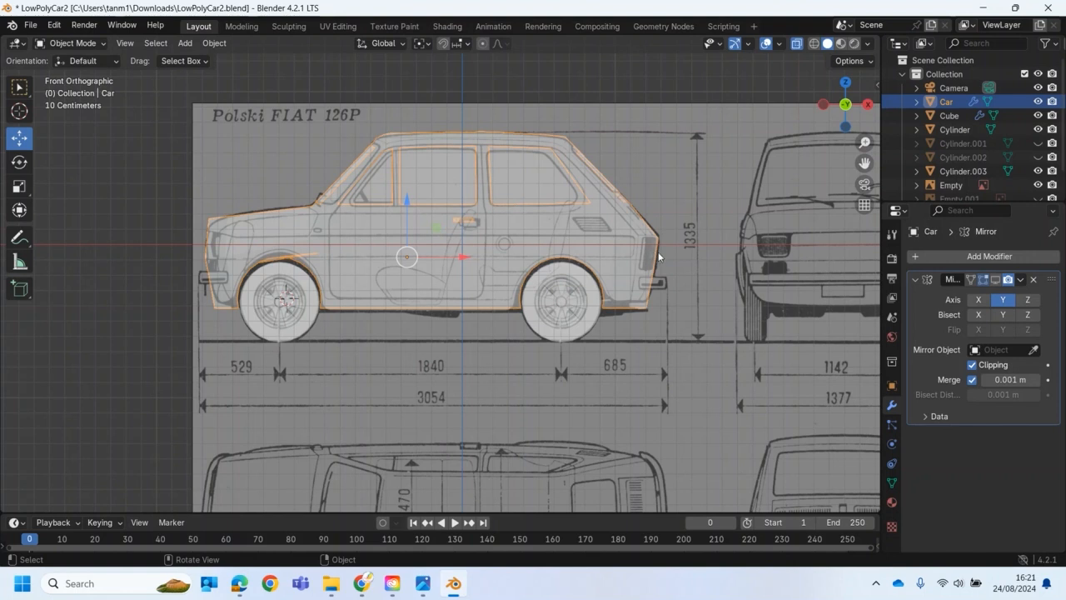
middle_drag(437, 292, 651, 203)
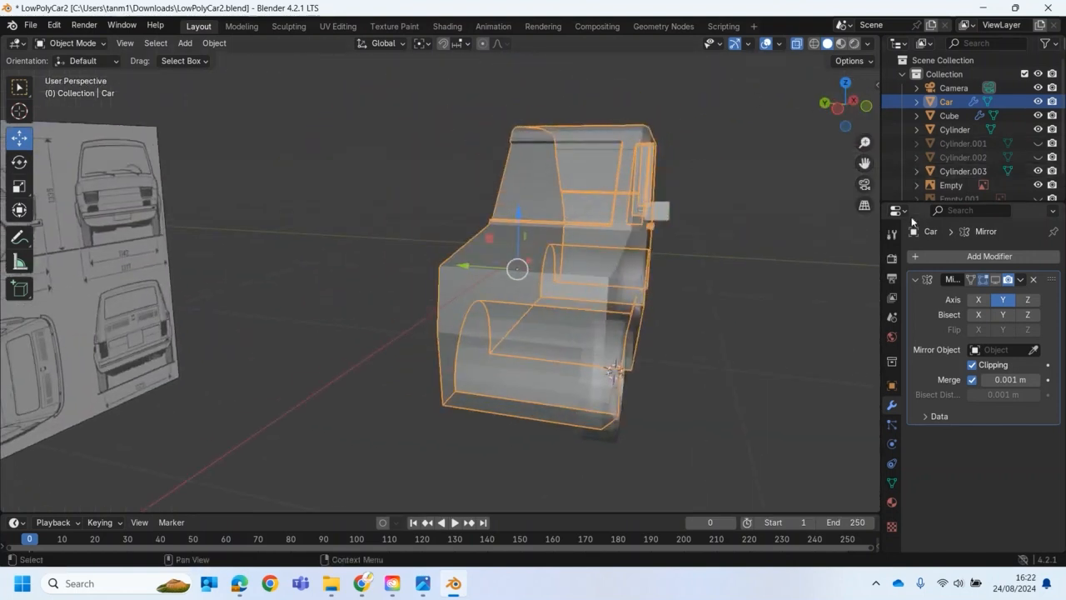
click(796, 44)
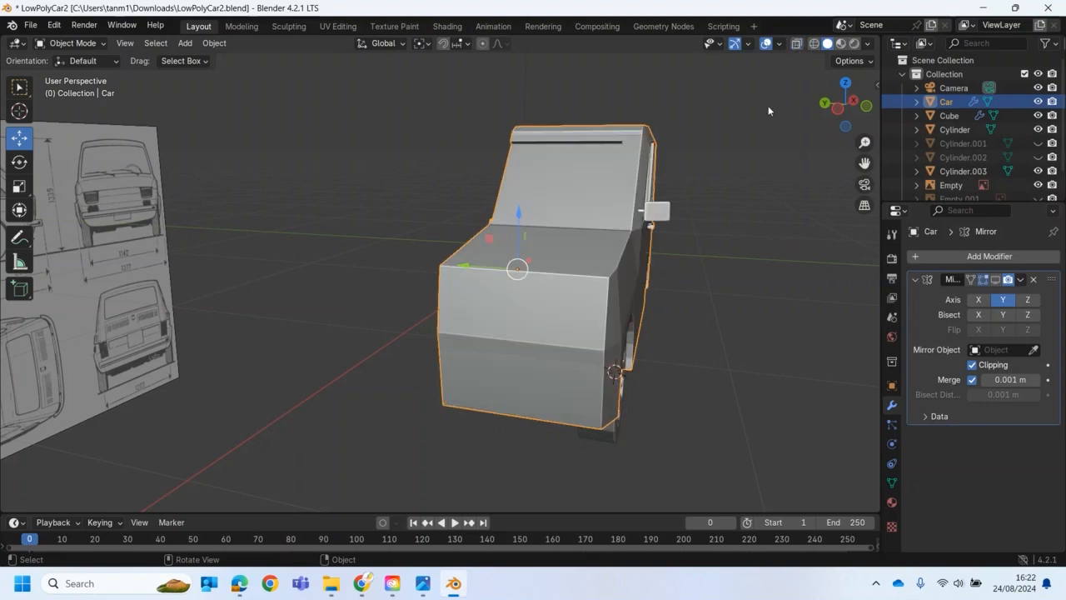
middle_drag(575, 299, 491, 297)
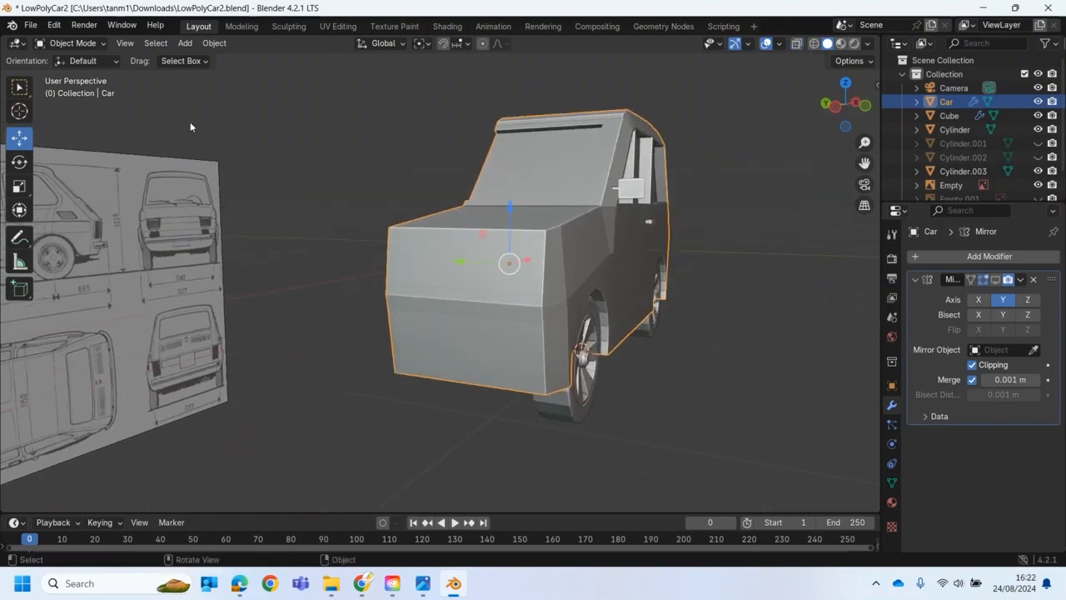
In Edit Mode with face selection, select the upper faces around the car body's front and rear ends.
click(82, 46)
click(77, 74)
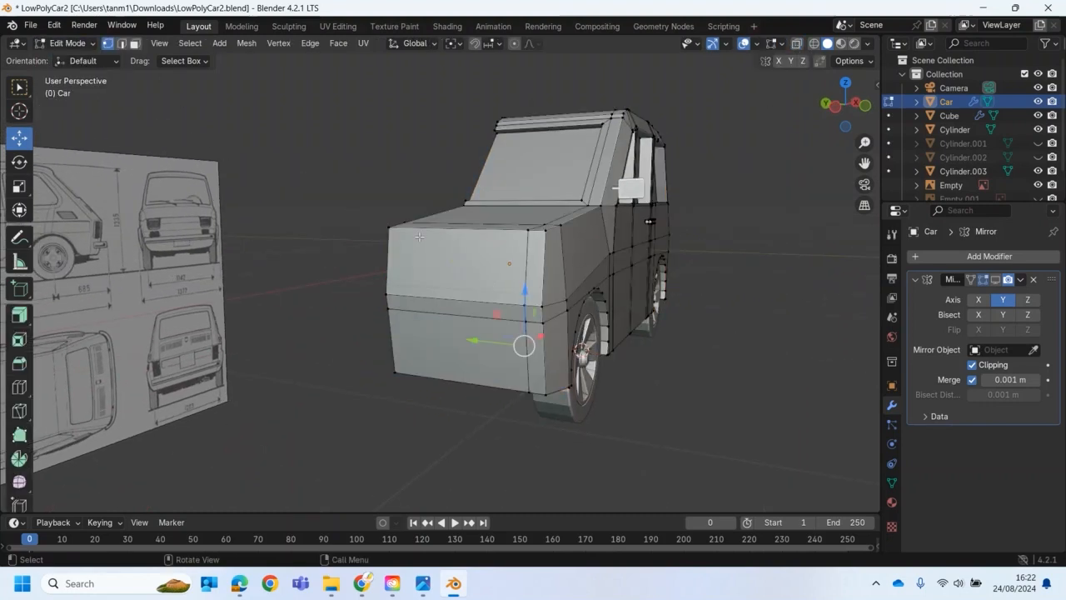
click(134, 43)
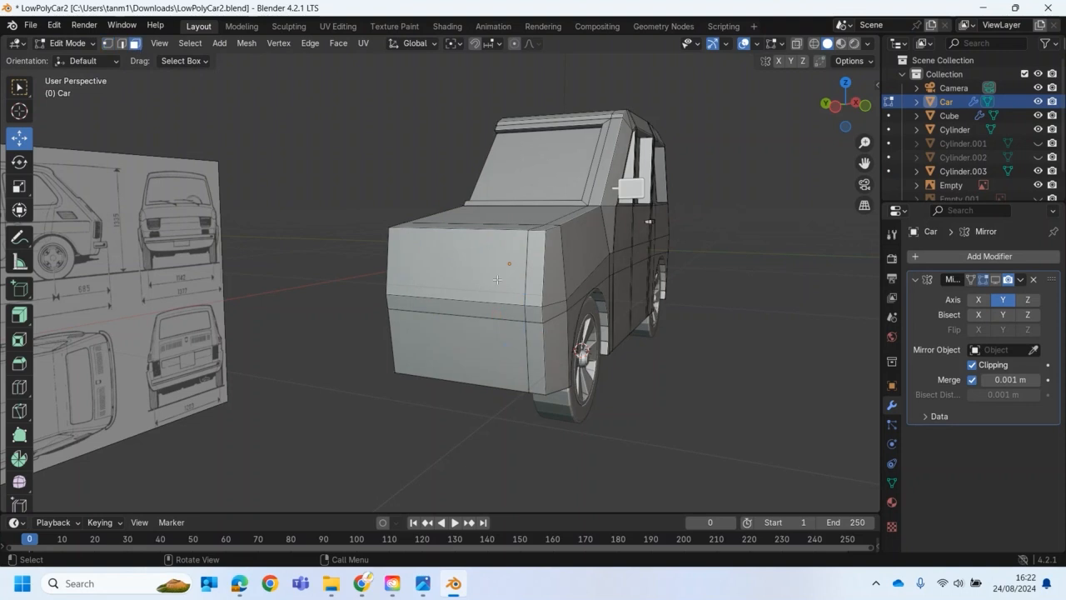
click(497, 280)
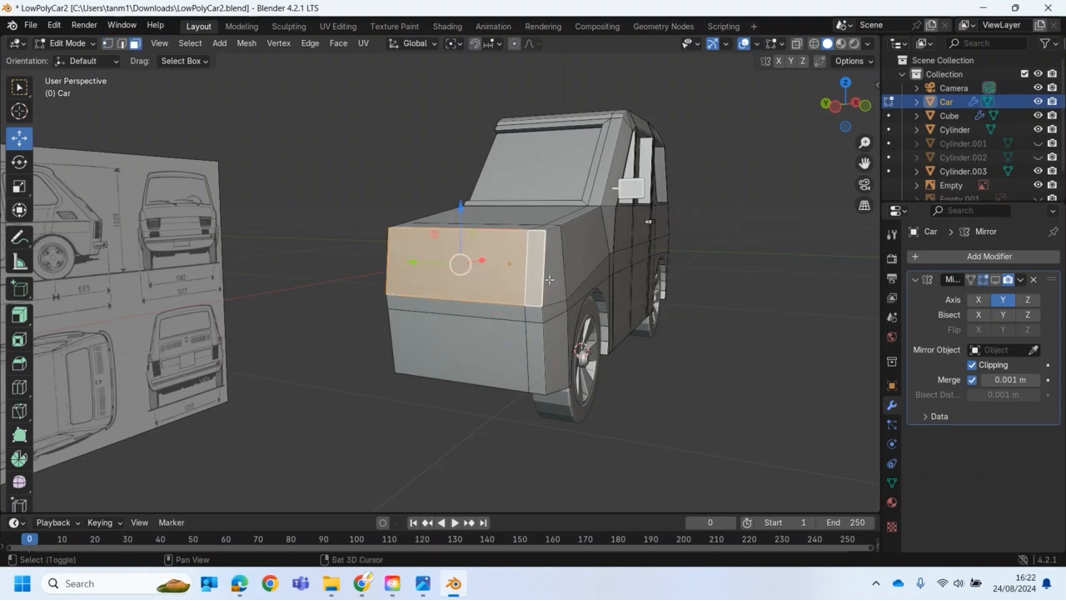
shift+click(533, 279)
middle_drag(635, 343, 436, 331)
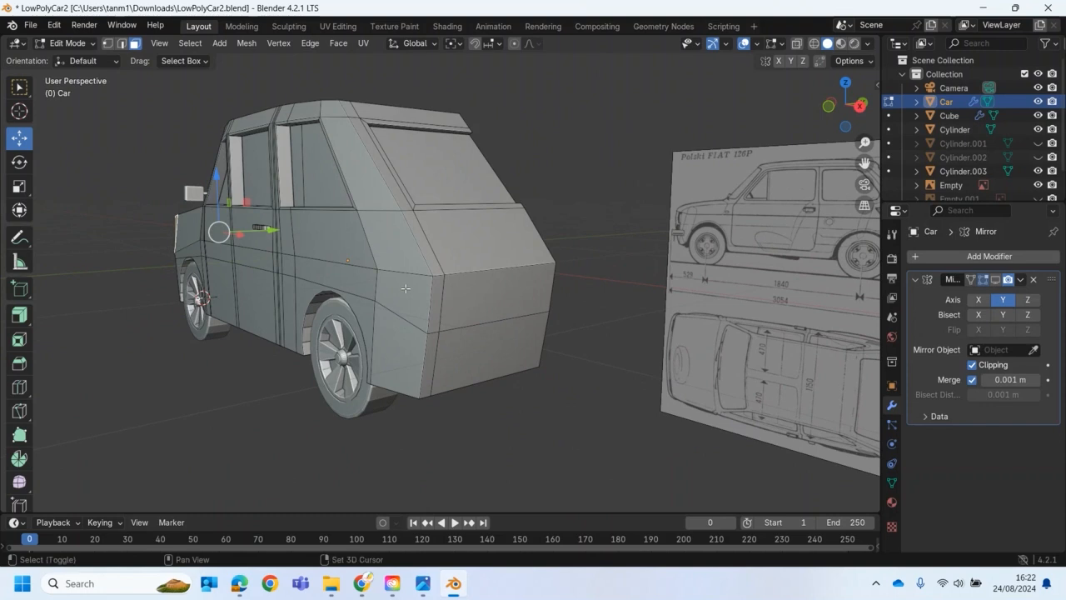
shift+click(406, 289)
shift+click(435, 300)
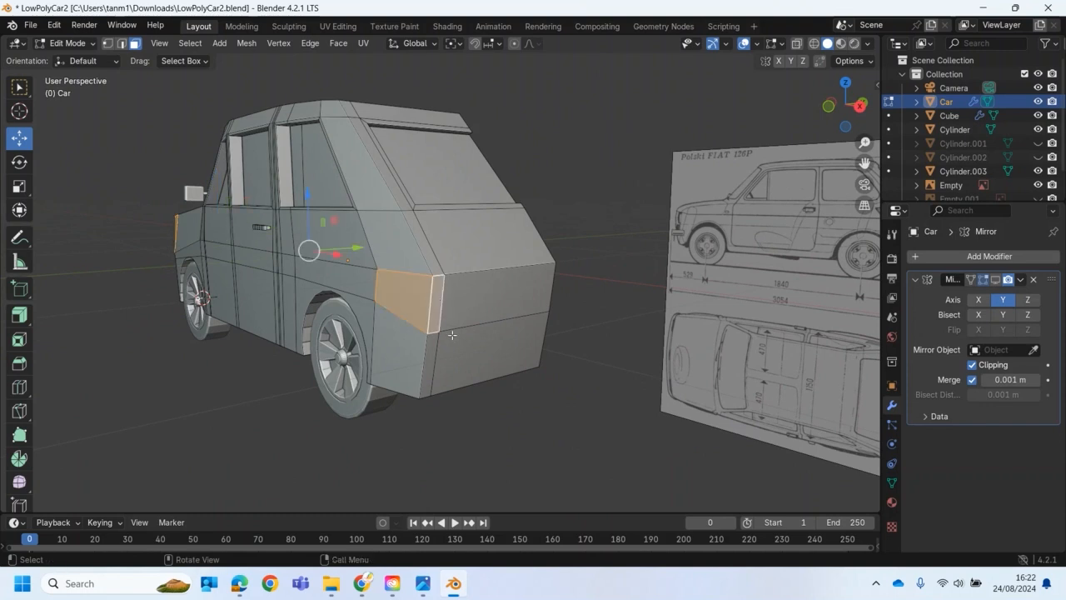
middle_drag(453, 335, 614, 352)
shift+click(431, 301)
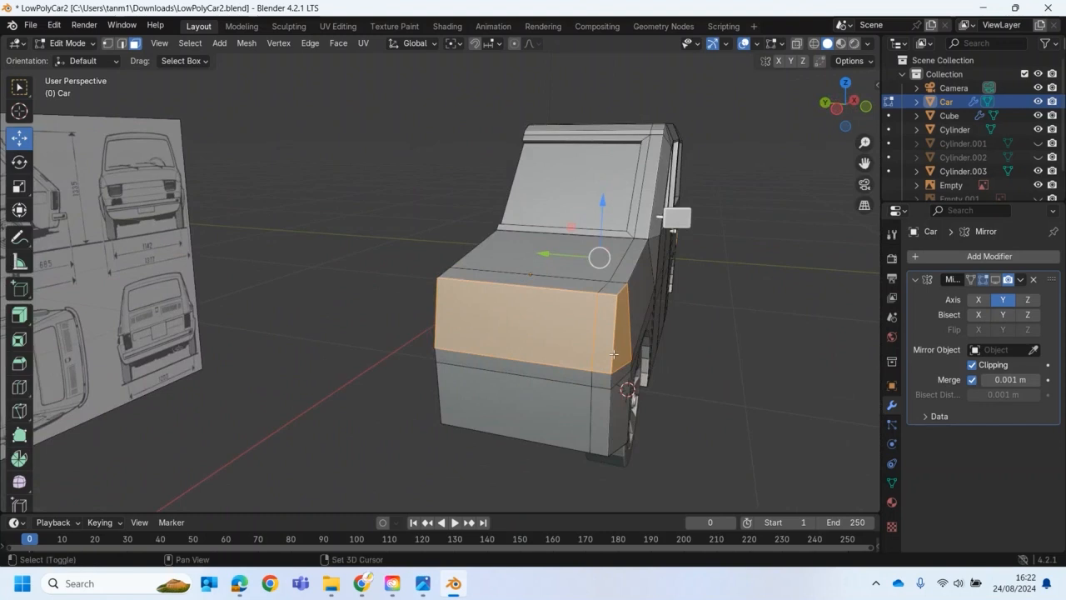
Duplicate the selected faces in place, separate them by selection into their own object and return to Object Mode.
key(shift+d)
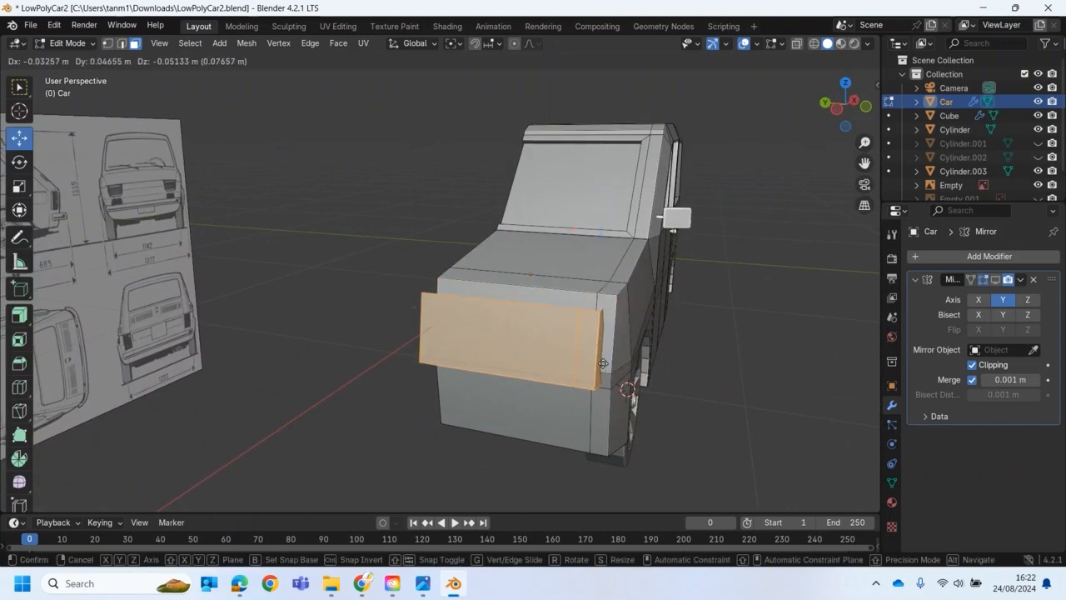
right_click(600, 368)
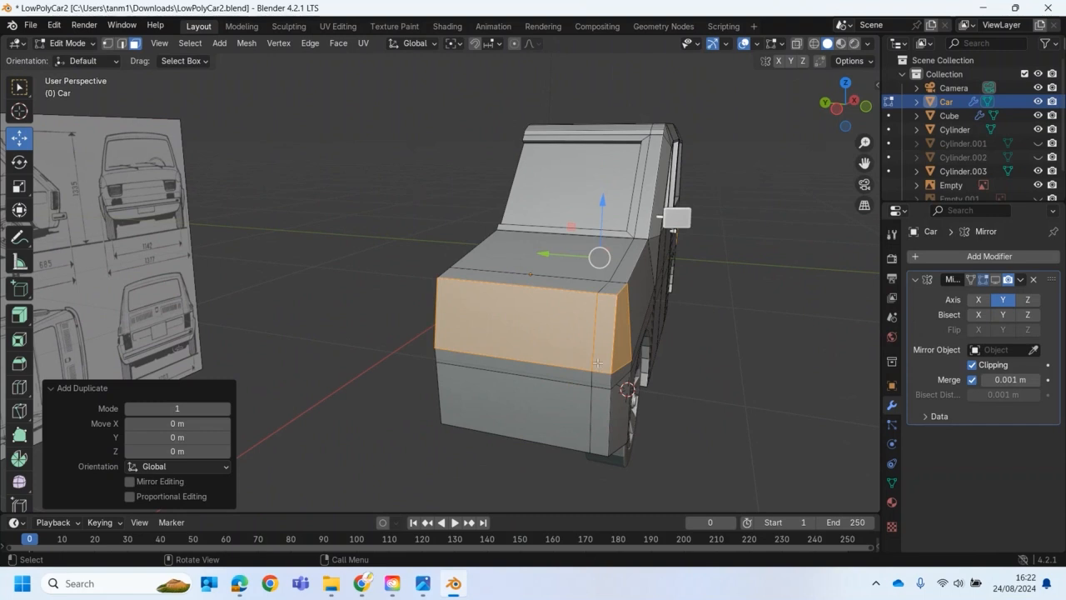
right_click(573, 333)
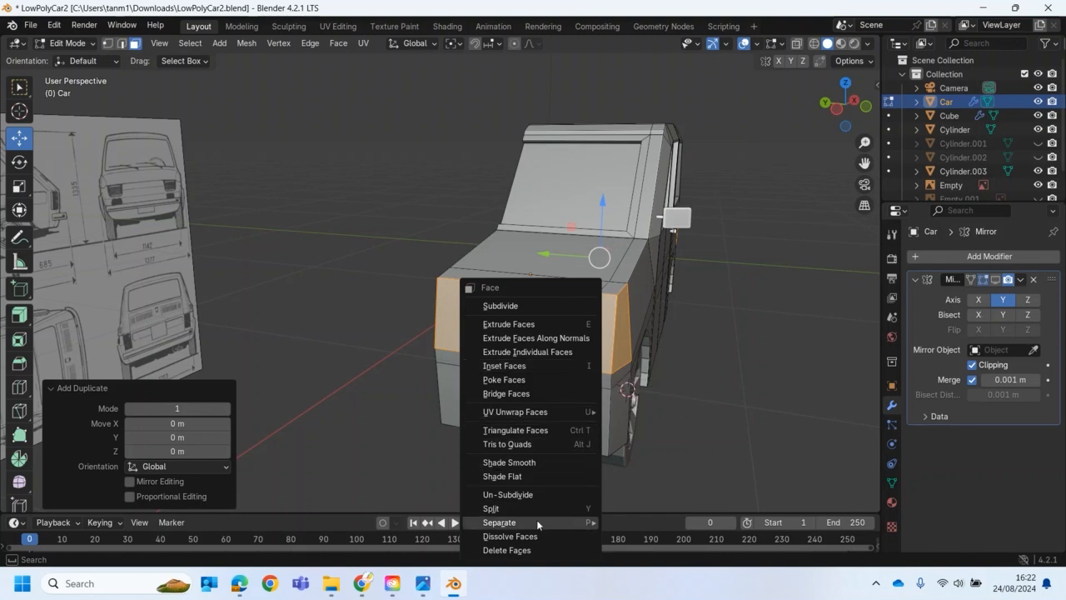
mouse_move(602, 523)
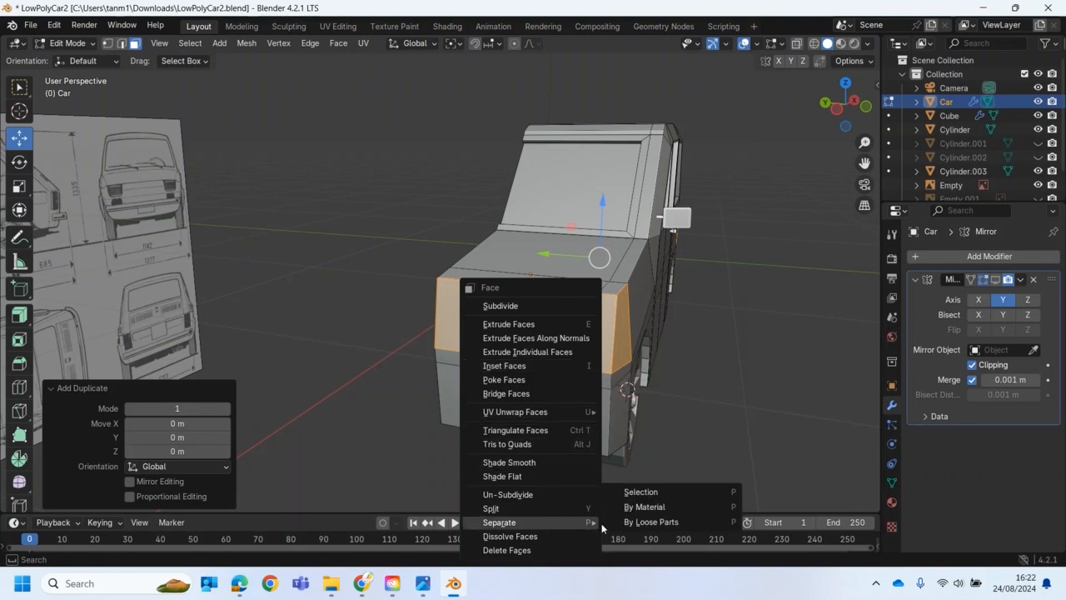
click(647, 492)
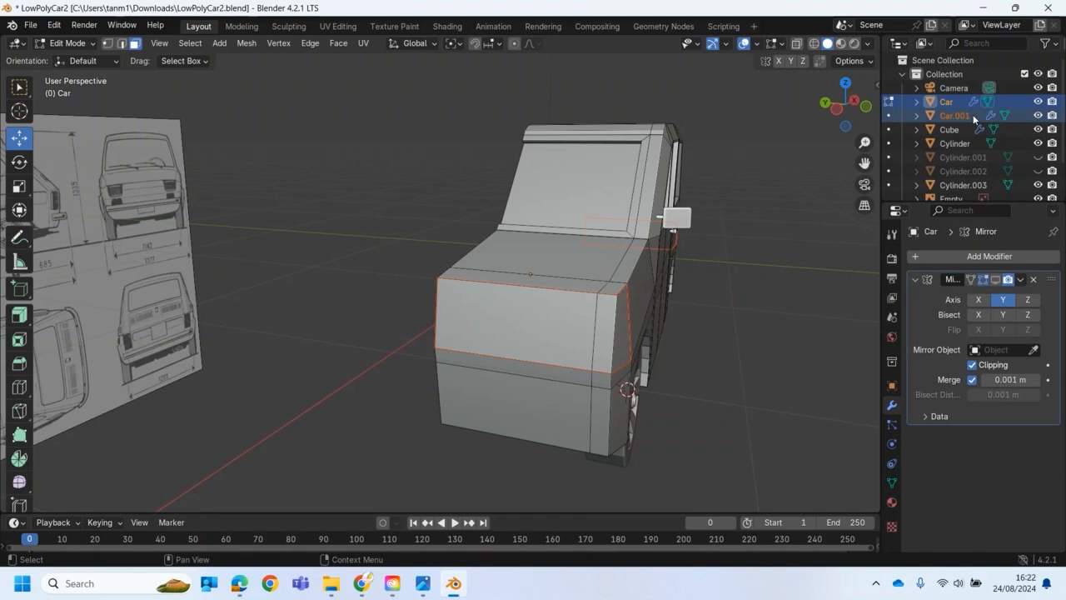
click(61, 47)
click(79, 57)
Select the car body again and, in Edit Mode, select the upper faces across its front.
middle_drag(342, 203, 315, 285)
click(277, 414)
click(373, 353)
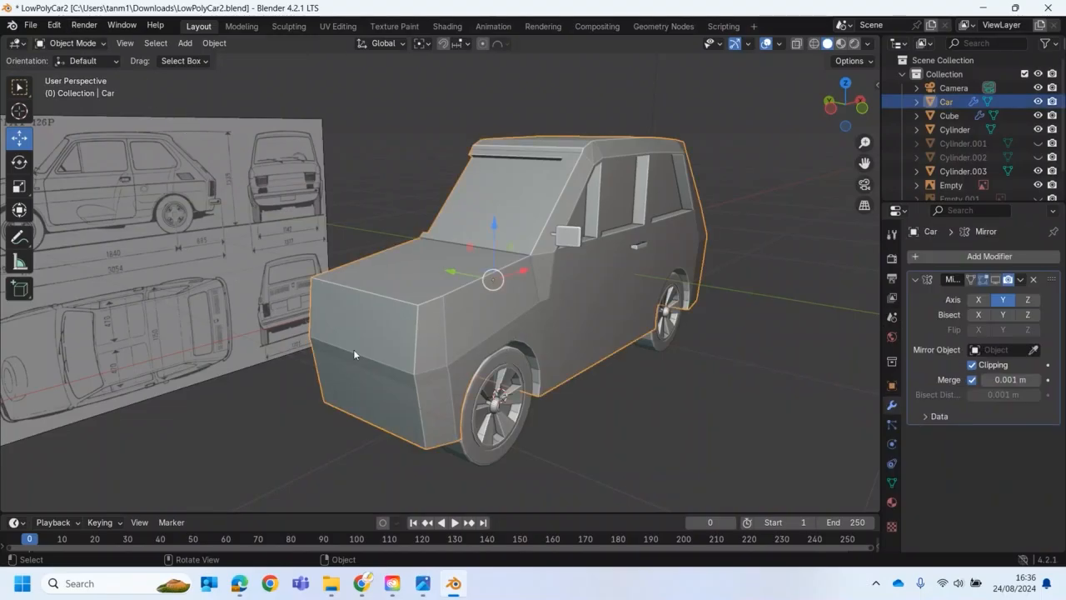
middle_drag(431, 367, 288, 364)
mouse_move(433, 298)
middle_down()
mouse_move(479, 308)
mouse_move(434, 287)
mouse_move(454, 269)
mouse_move(440, 298)
middle_up()
middle_drag(684, 288, 541, 294)
middle_drag(405, 343, 454, 265)
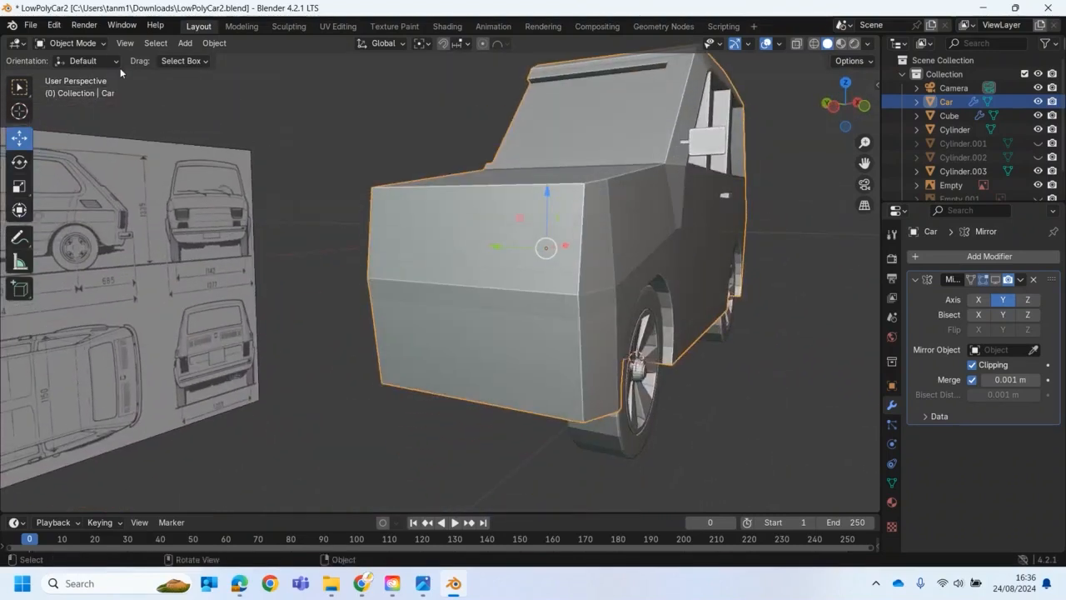
key(Tab)
click(534, 253)
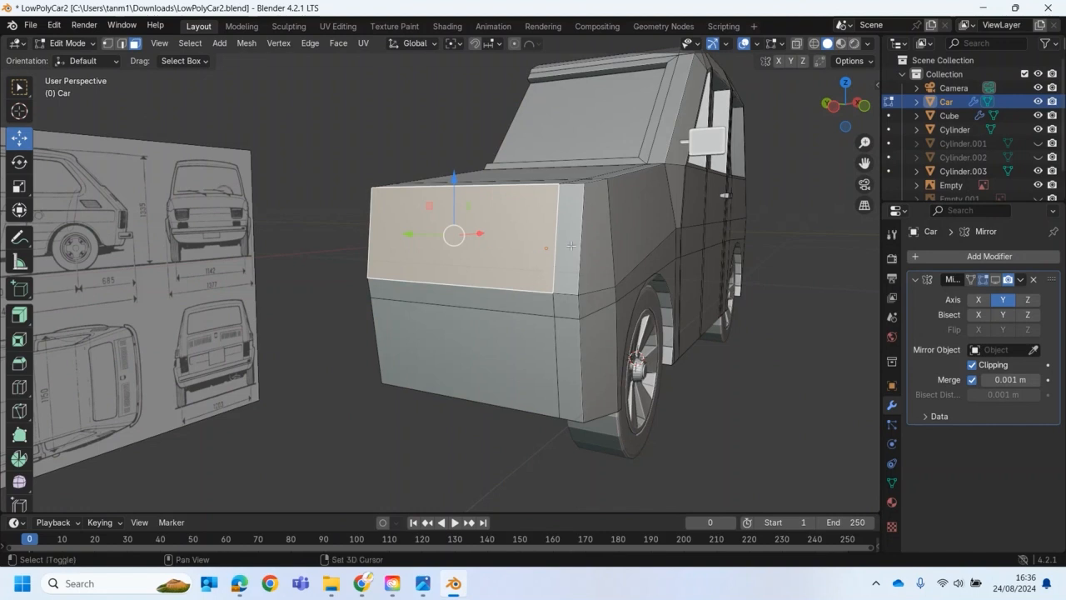
shift+click(573, 242)
Add the upper side and back faces at the rear end of the car body to the face selection.
middle_drag(583, 243, 542, 273)
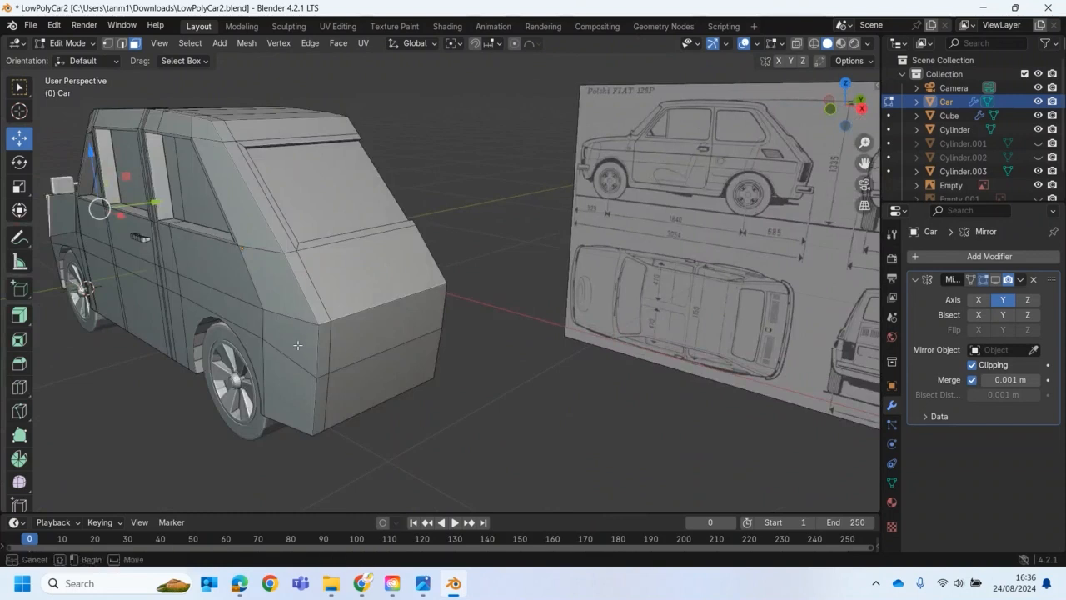
shift+click(291, 348)
shift+click(348, 357)
middle_drag(335, 371, 456, 363)
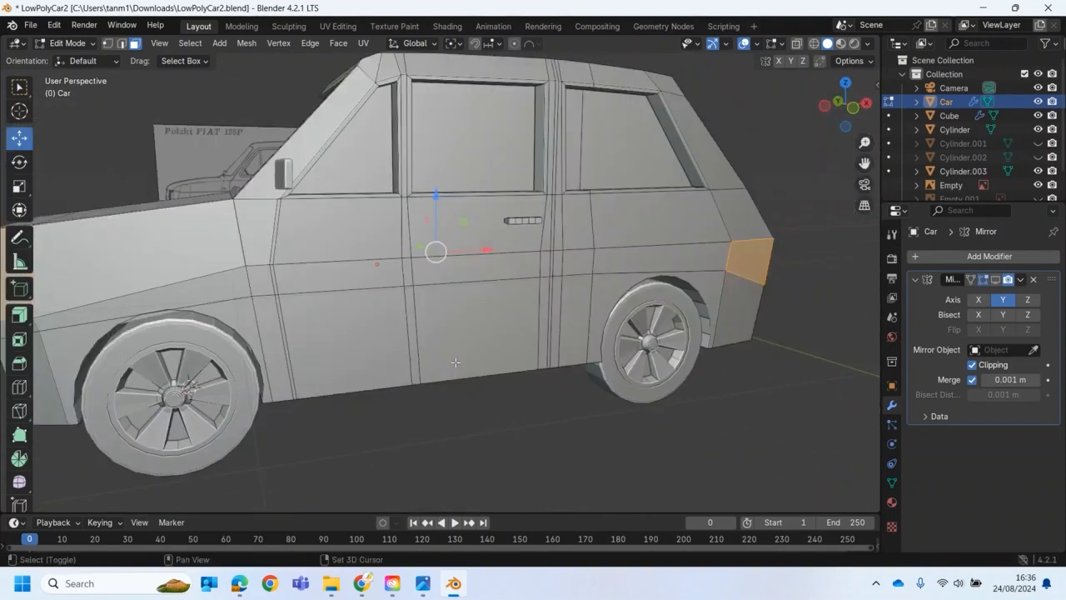
Duplicate the selected front and rear faces without moving them and separate the copy by selection into a new object.
key(shift+d)
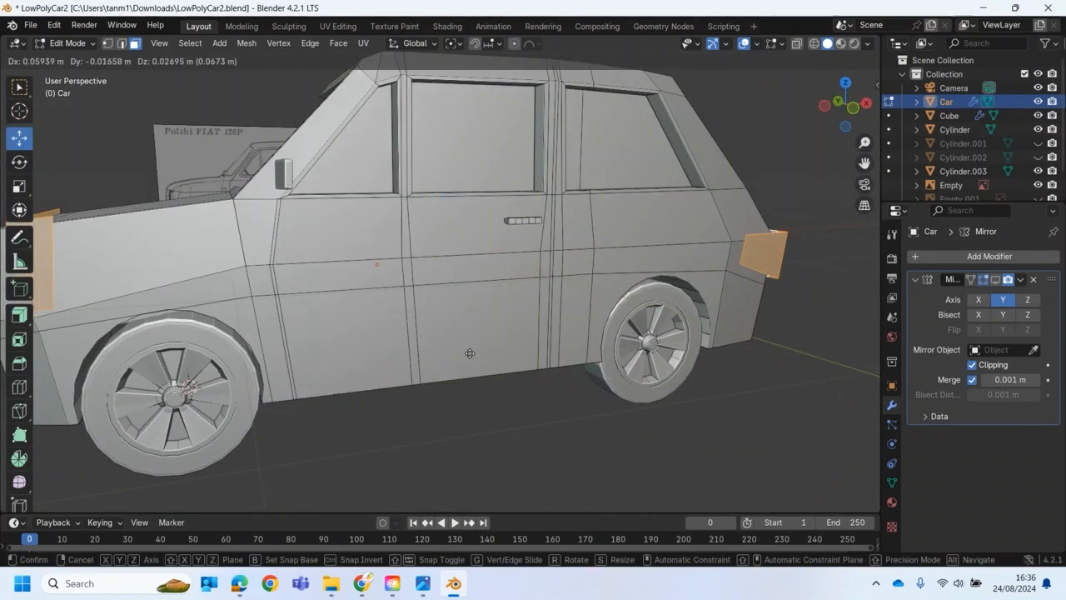
right_click(453, 389)
middle_drag(453, 389, 309, 321)
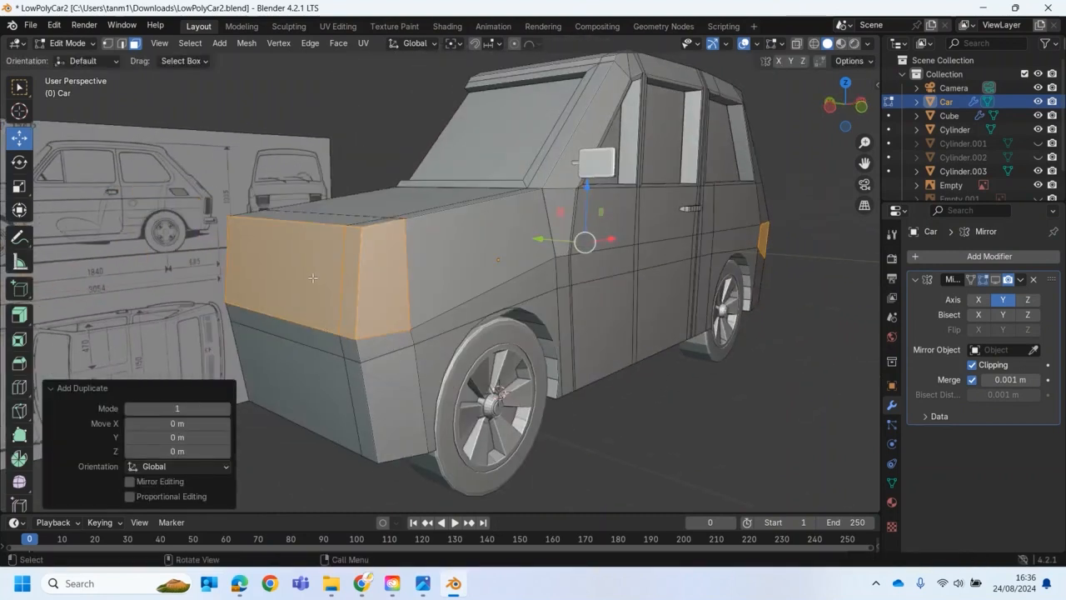
right_click(313, 282)
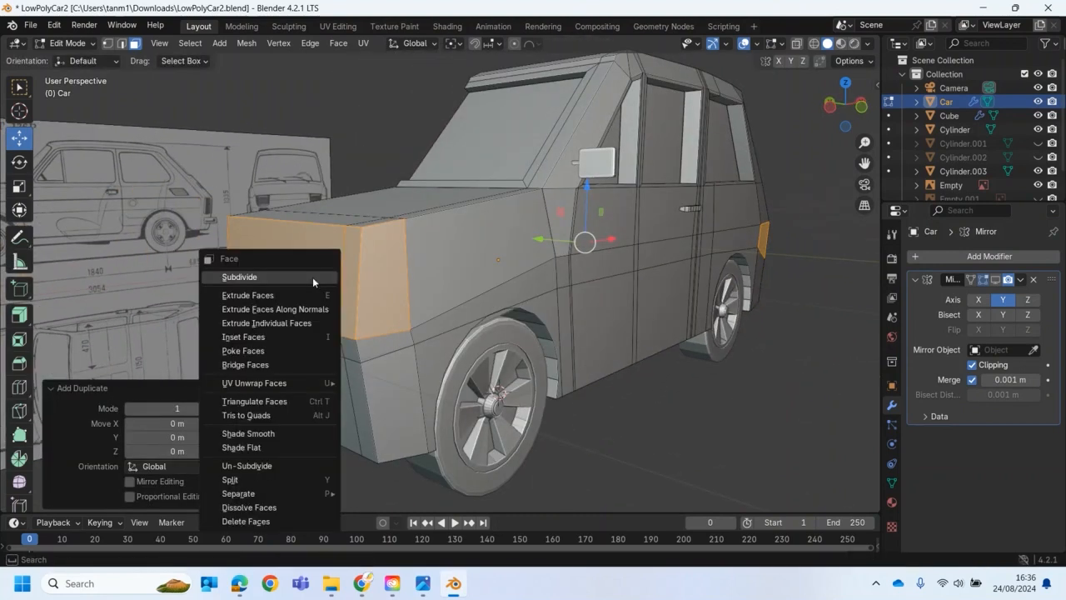
mouse_move(286, 492)
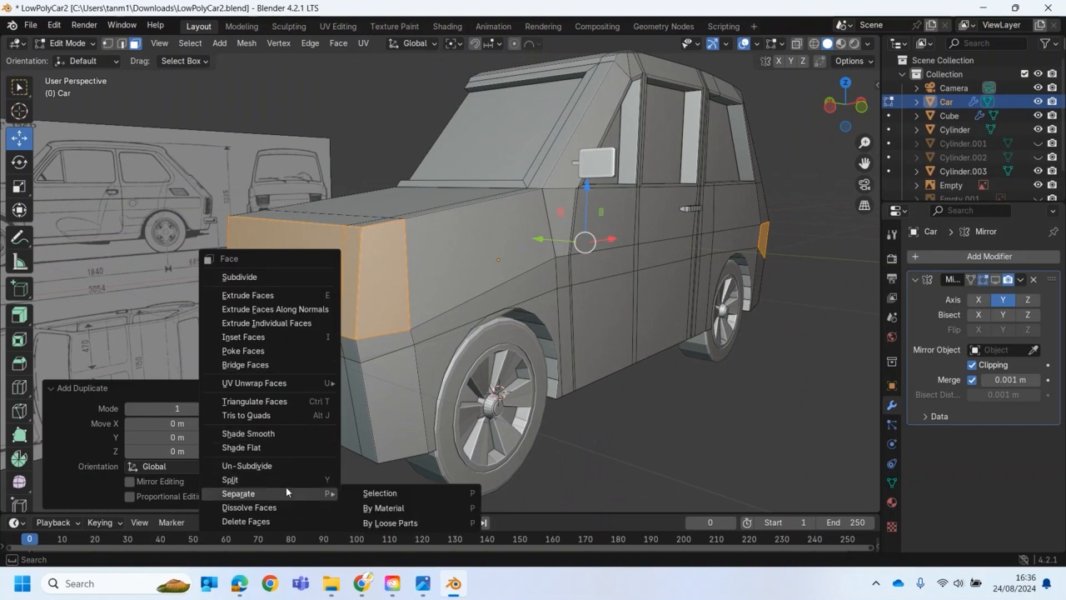
click(382, 496)
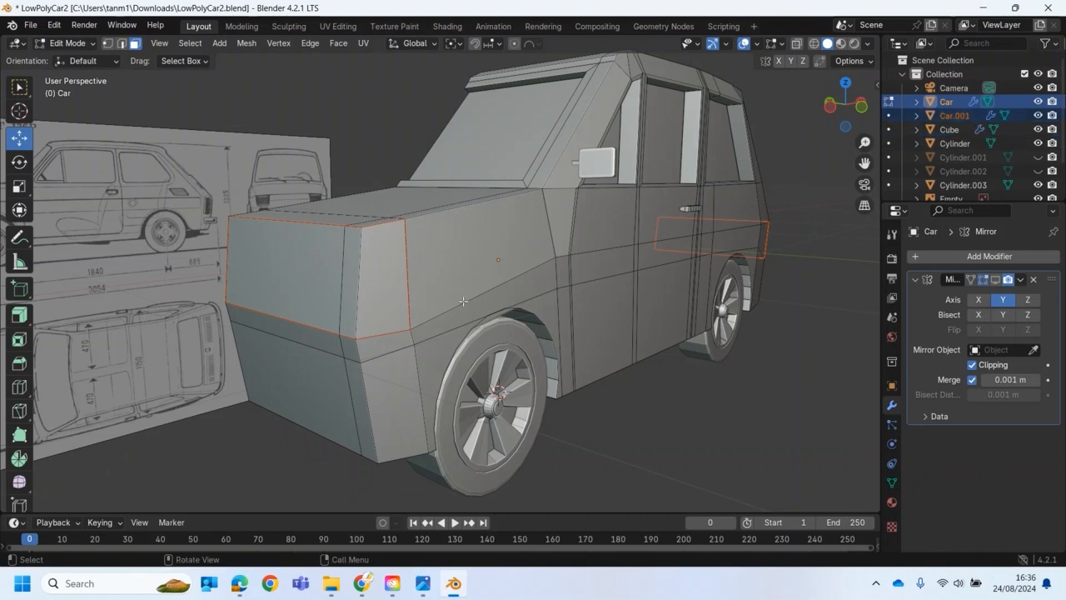
Return to Object Mode, then hide and show the car body to check the separated front and rear panels.
click(67, 44)
click(66, 54)
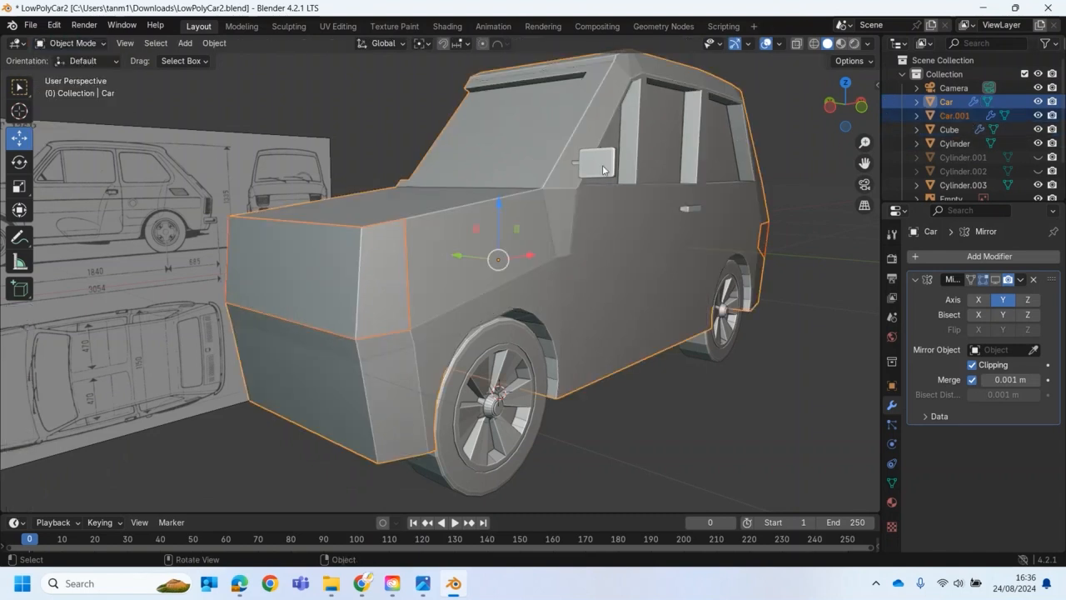
click(1037, 102)
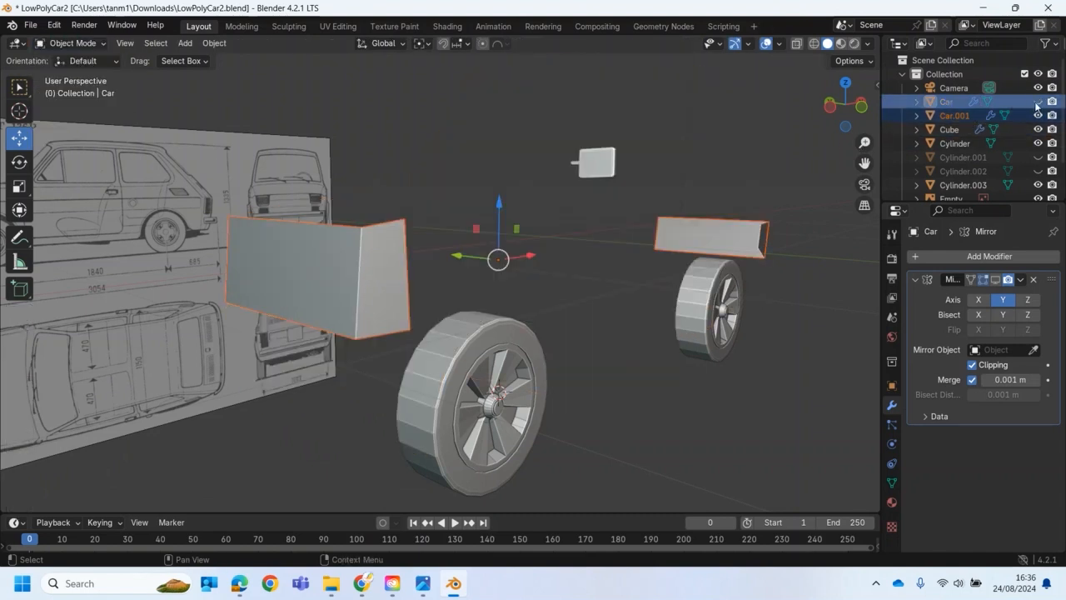
click(1038, 101)
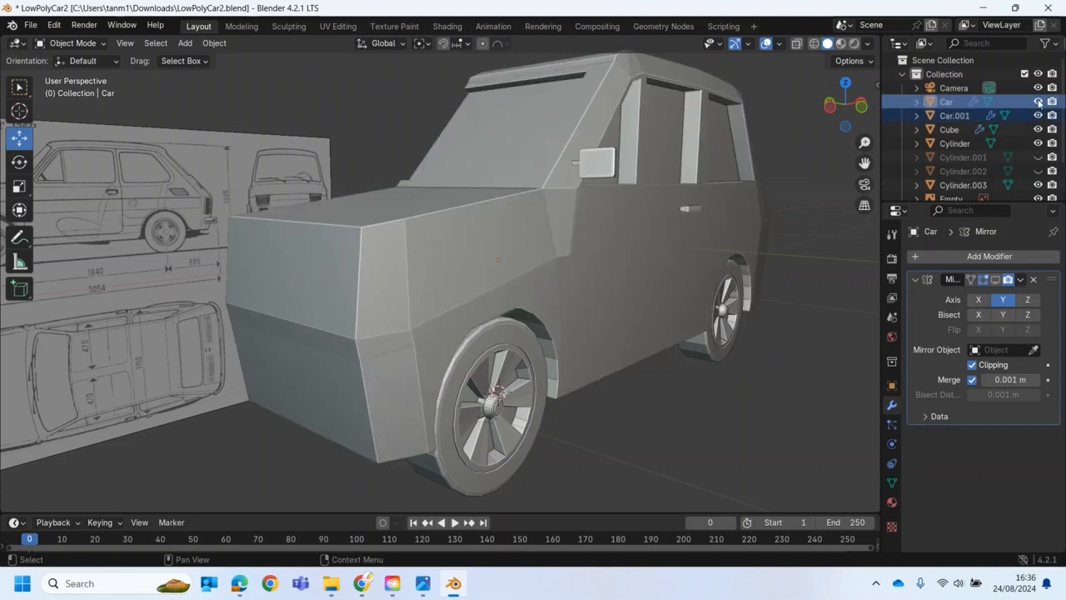
In Edit Mode for the separated panels, add a vertical loop cut through the middle of the front face.
middle_drag(574, 263, 573, 273)
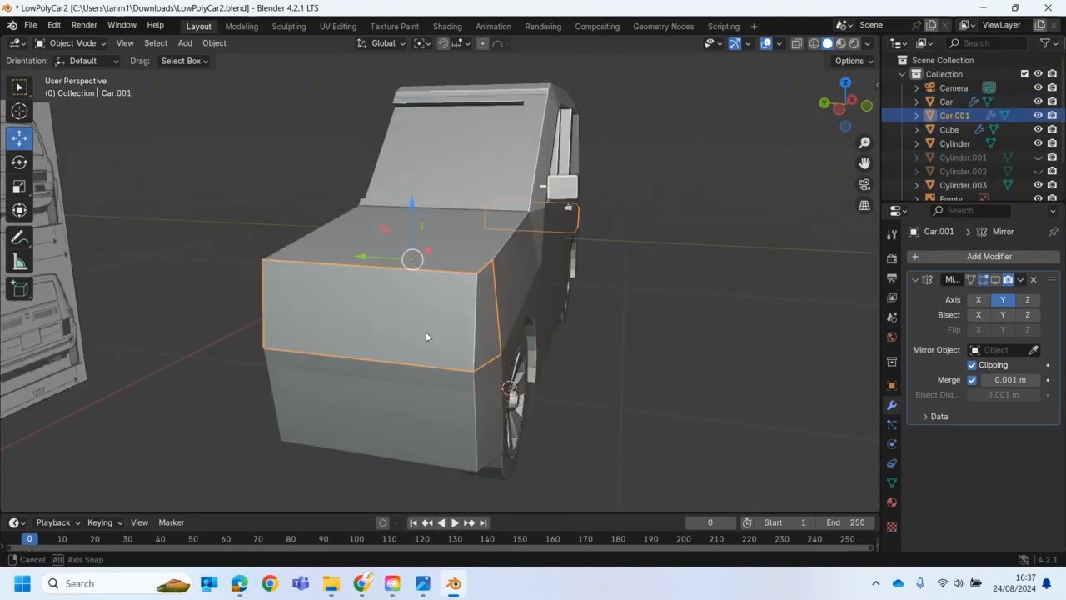
mouse_move(426, 333)
middle_down()
mouse_move(436, 334)
mouse_move(420, 334)
middle_up()
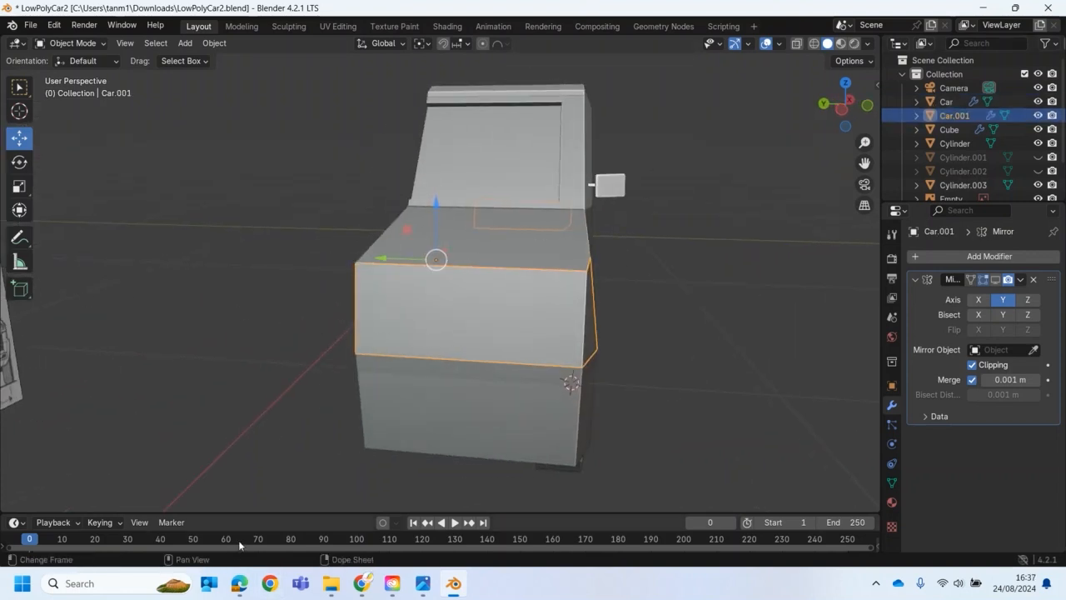
key(Tab)
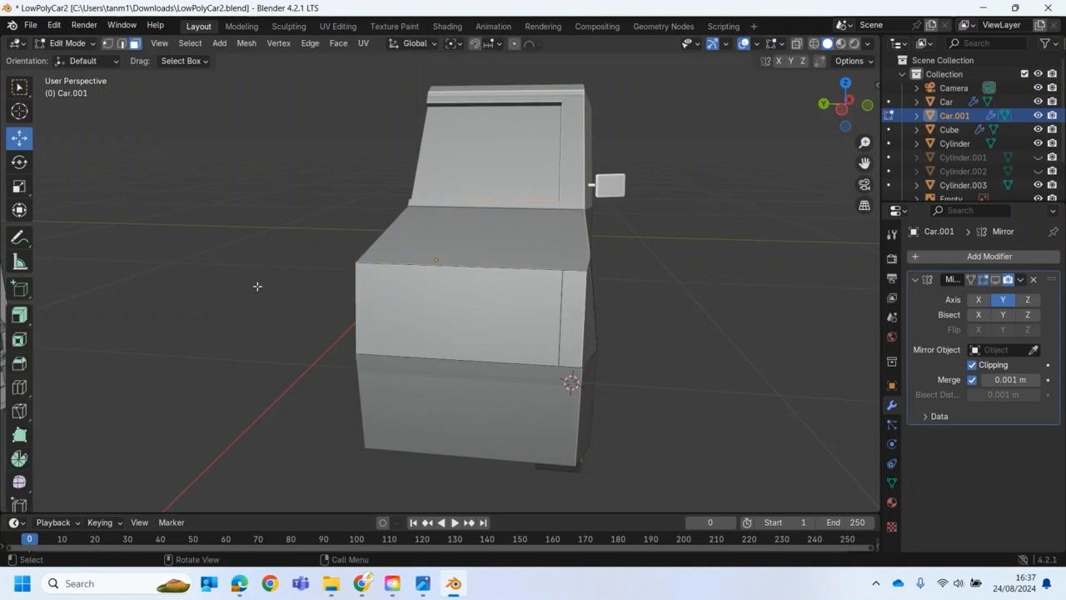
click(19, 386)
click(472, 358)
middle_drag(625, 334, 600, 337)
middle_drag(388, 328, 416, 328)
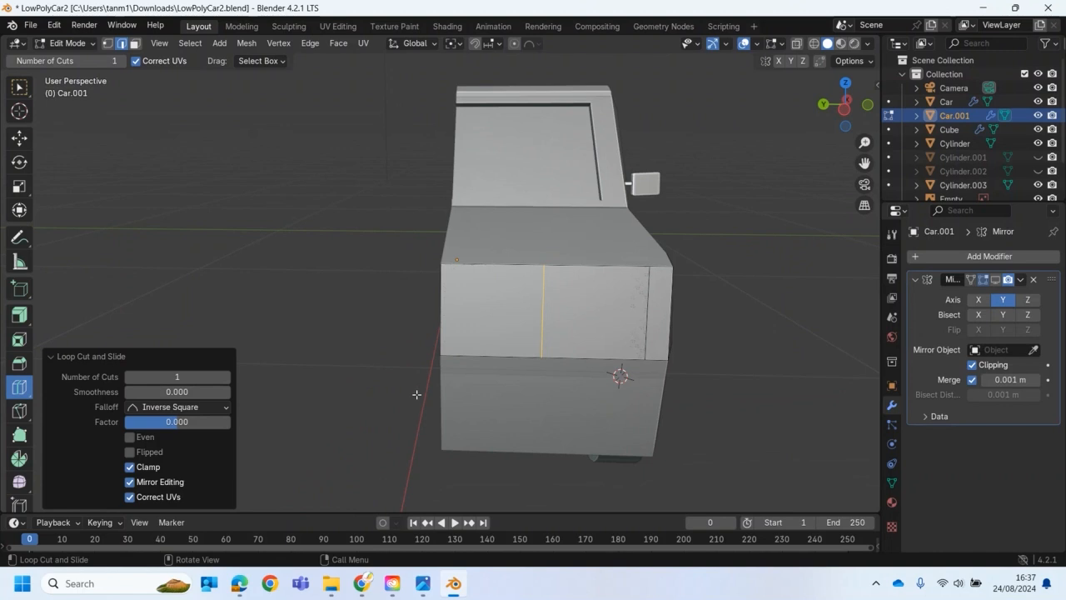
Add a vertical loop cut to the rear panel, slid toward its outer side with a factor of -0.477, and switch to face selection.
middle_drag(734, 348, 447, 318)
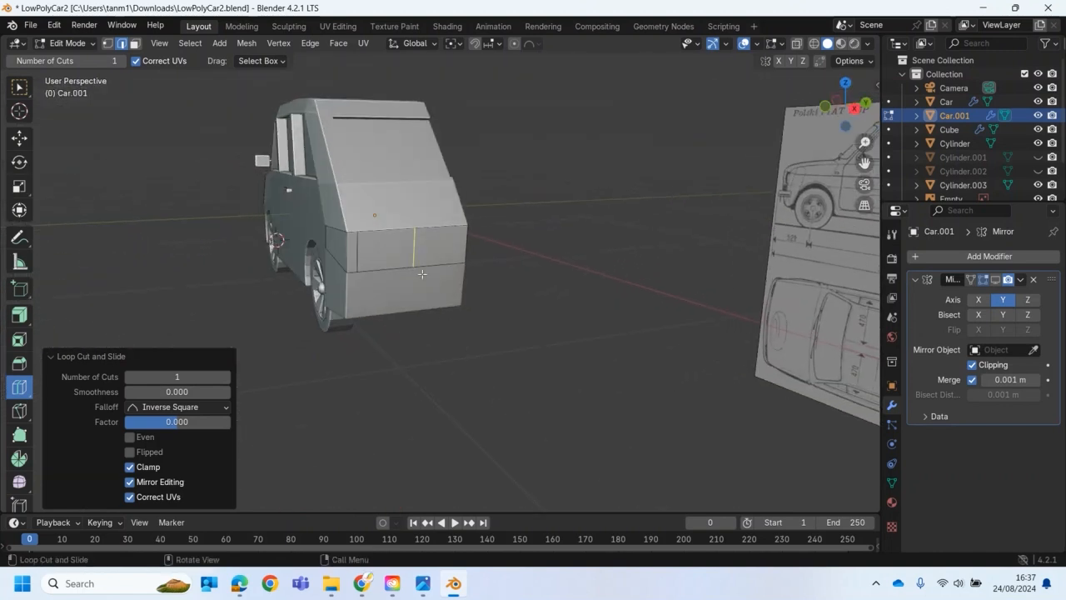
drag(420, 270, 394, 272)
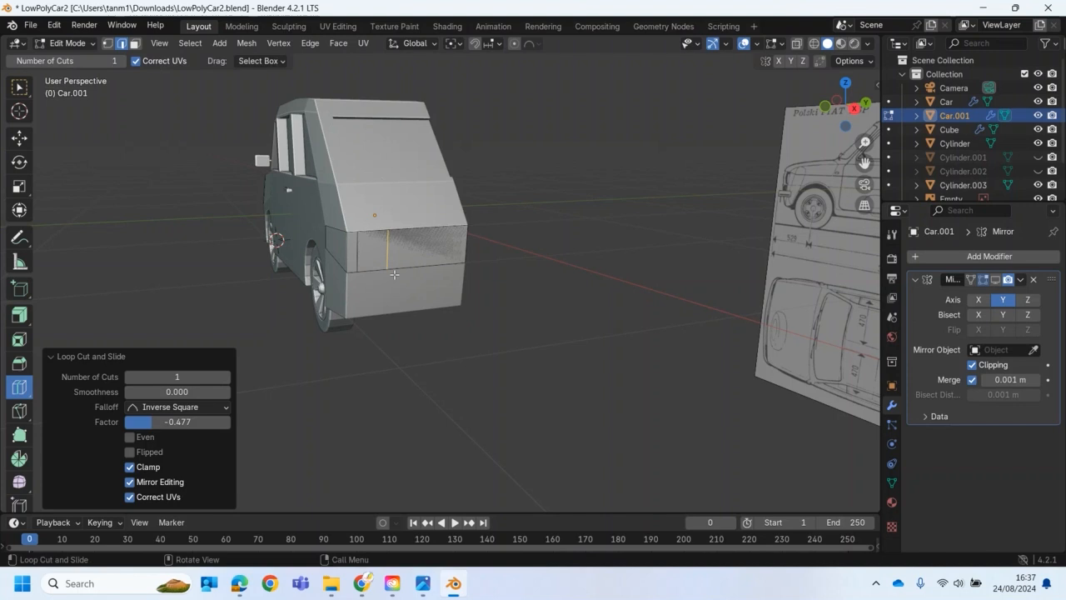
click(135, 43)
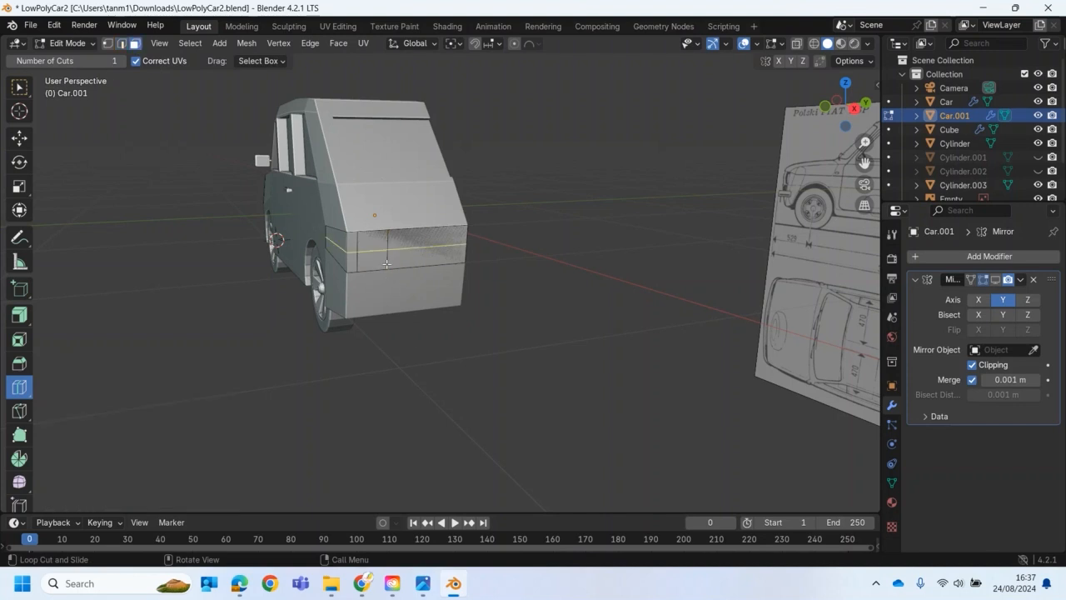
key(Tab)
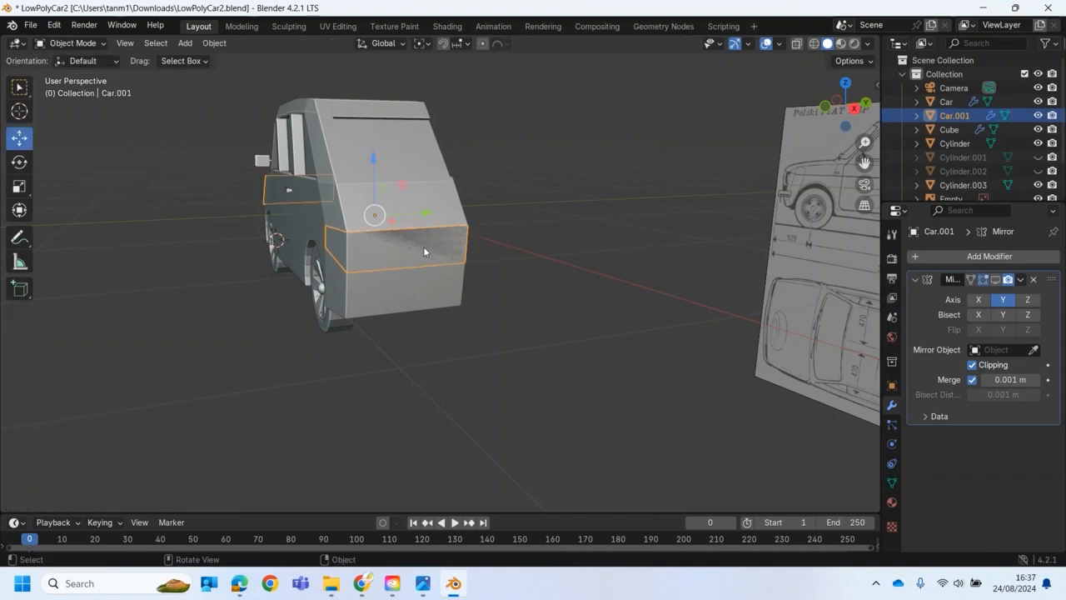
click(75, 44)
click(68, 74)
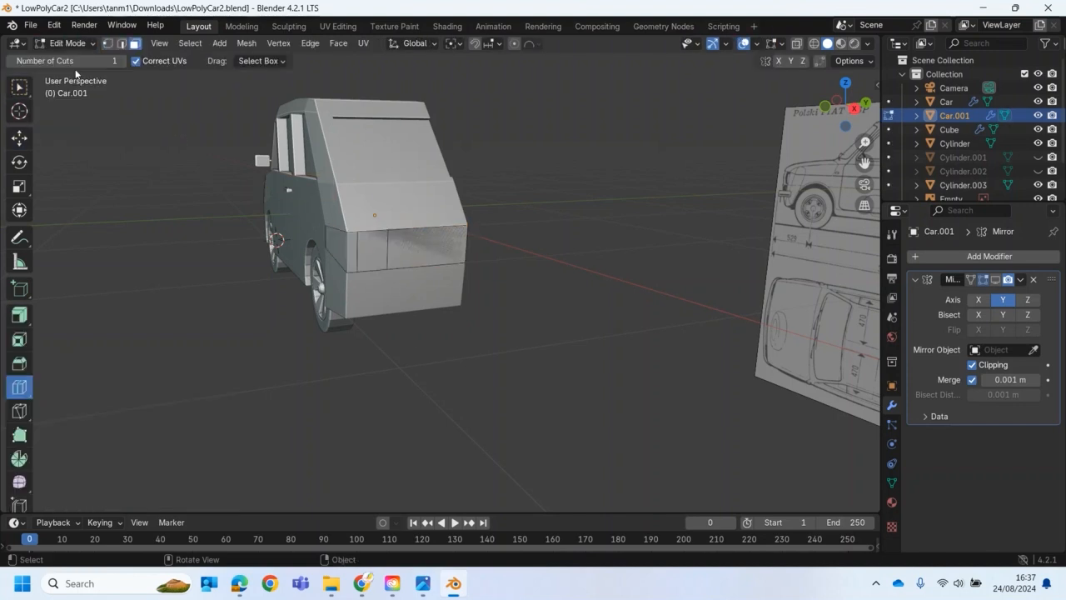
Delete the inner faces of the rear and front panels beside the car's centreline.
key(w)
click(434, 247)
key(x)
click(435, 248)
middle_drag(436, 247, 459, 284)
click(385, 262)
key(x)
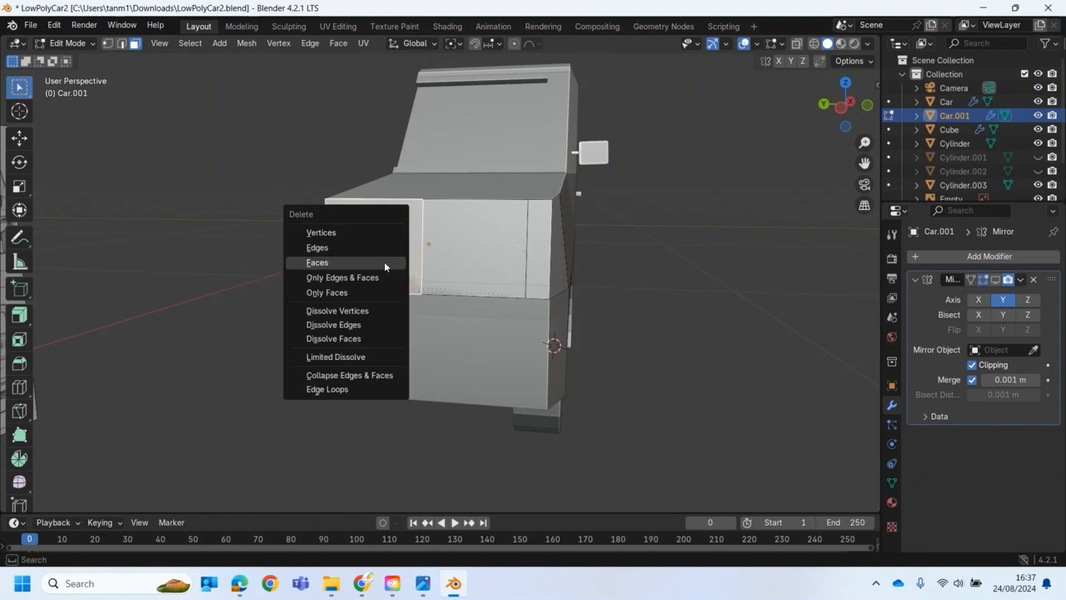
click(384, 262)
middle_drag(384, 261, 428, 288)
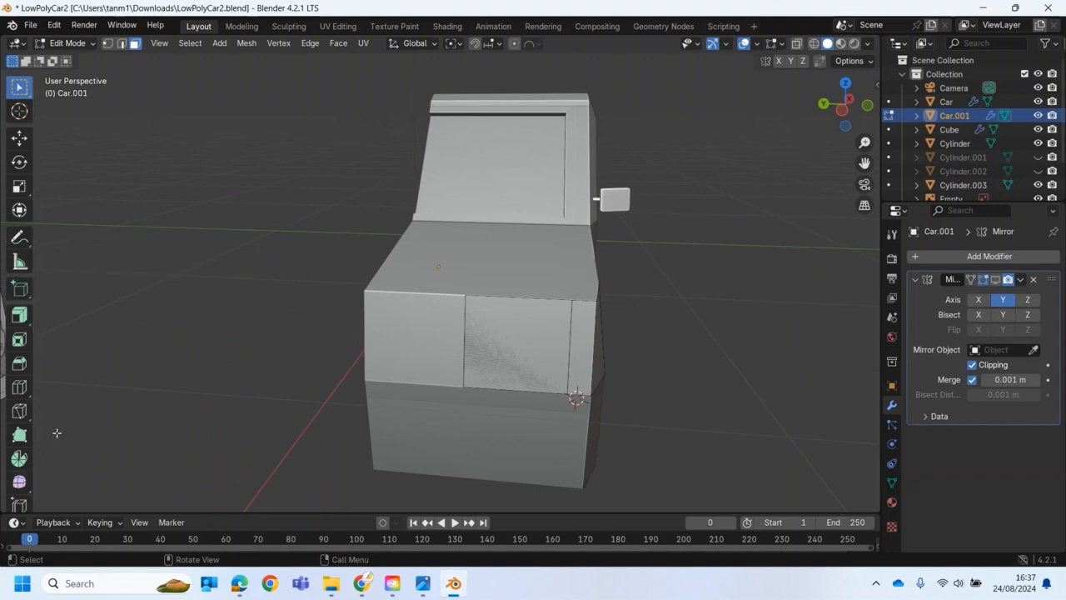
Select the remaining panel faces and move them slightly outward off the car body with Push/Pull.
scroll(46, 445, down, 3)
scroll(25, 471, down, 3)
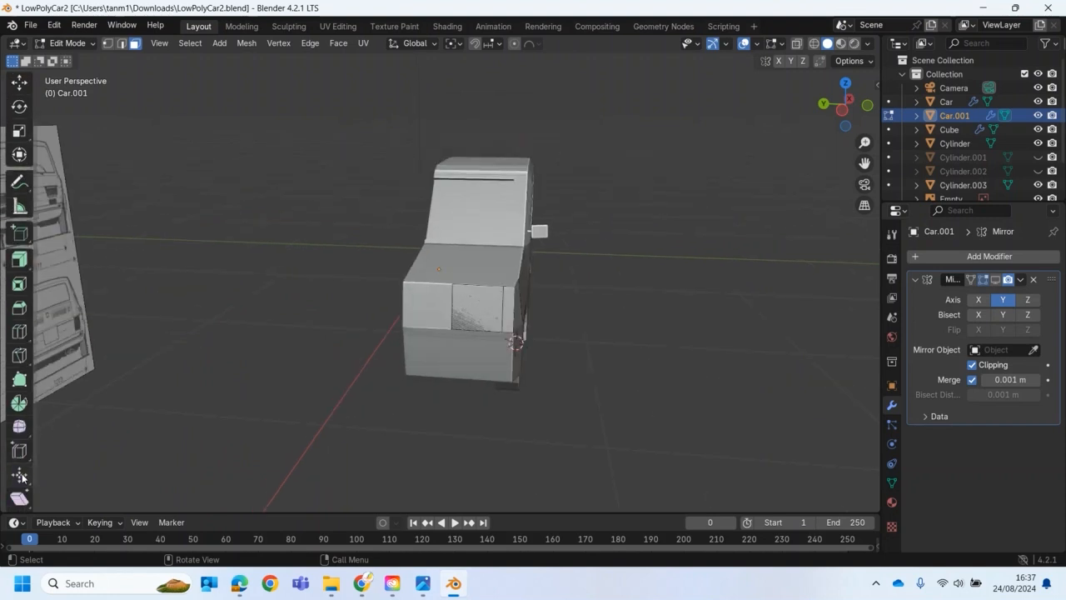
click(19, 447)
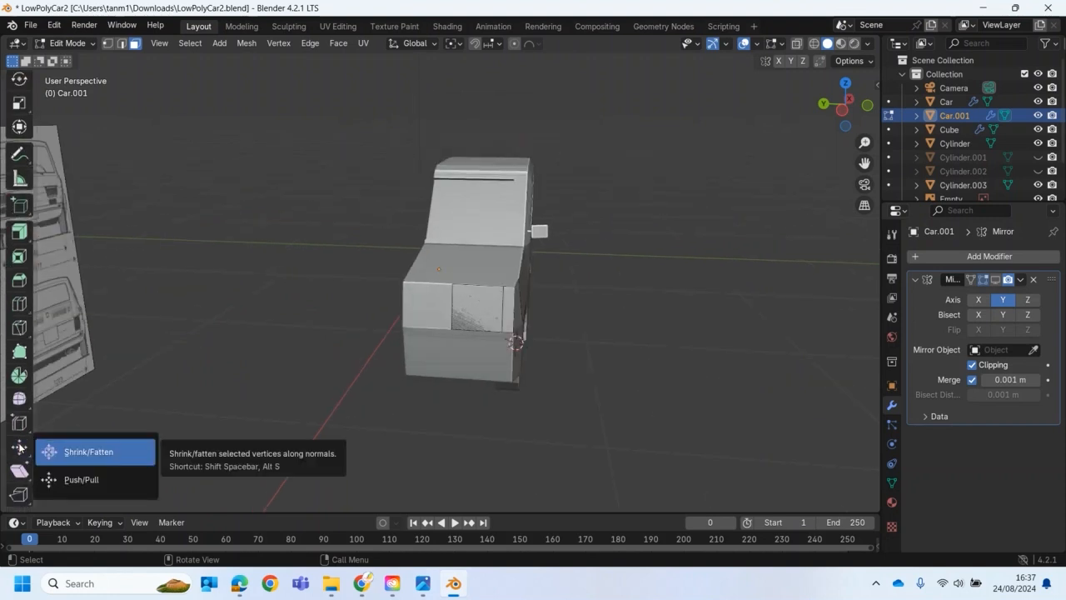
click(76, 479)
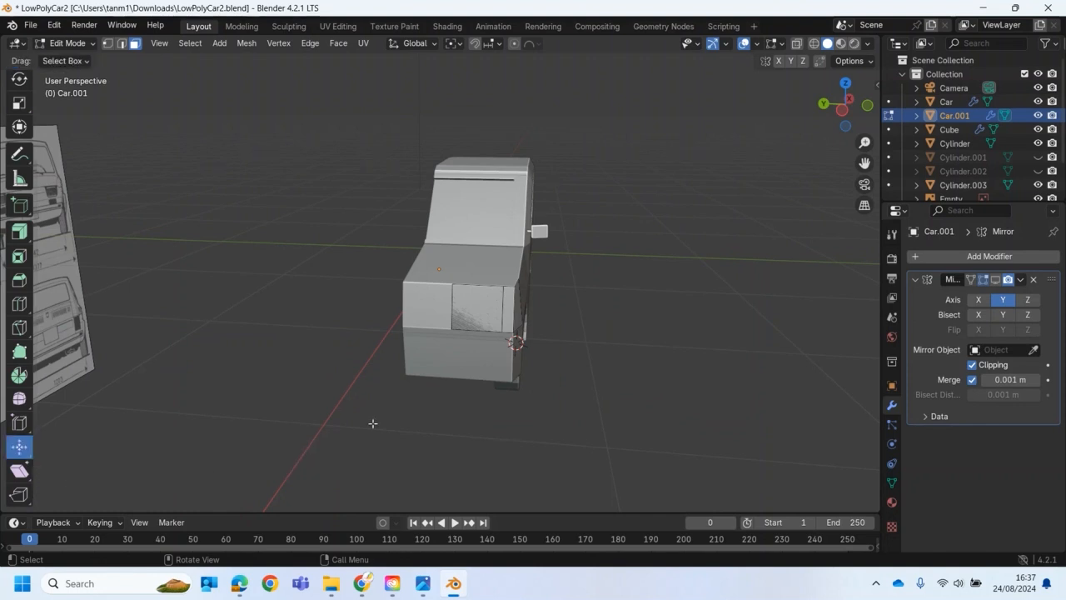
click(491, 300)
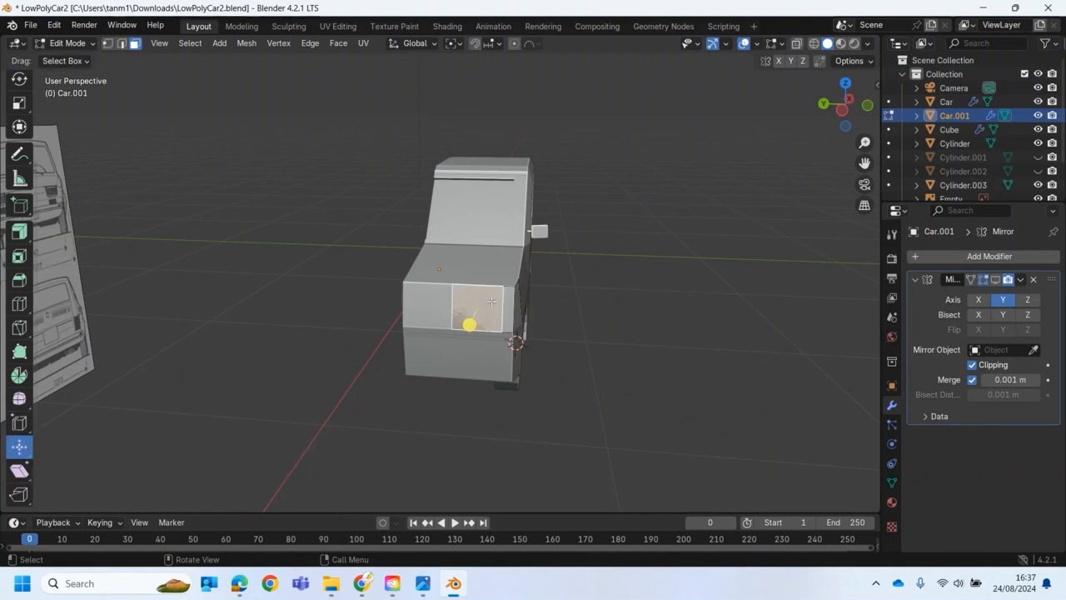
click(363, 261)
alt+click(411, 286)
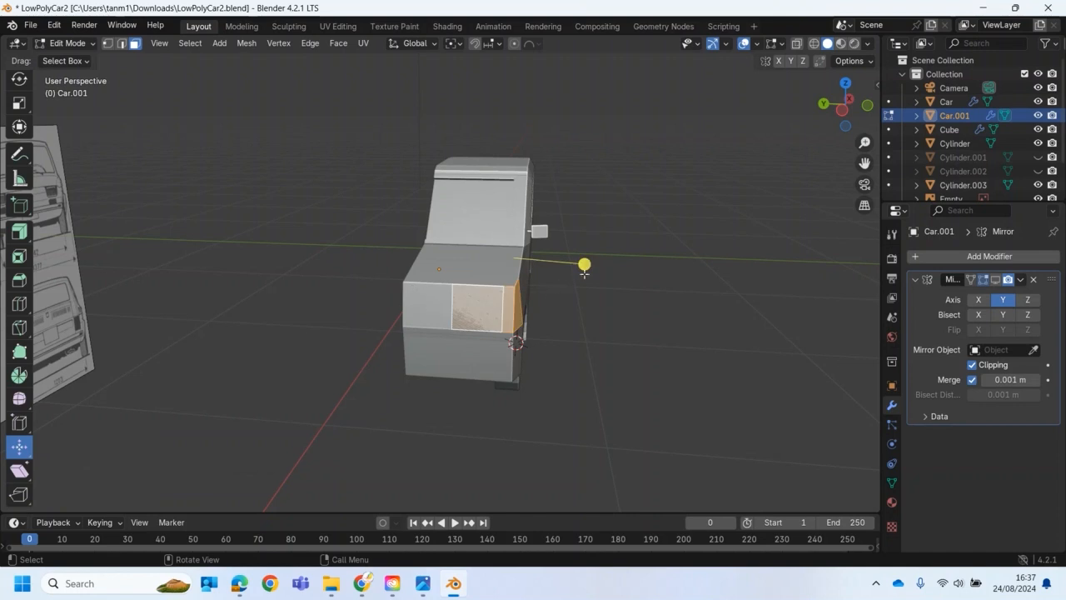
drag(583, 264, 591, 265)
middle_drag(583, 264, 494, 264)
middle_drag(321, 327, 345, 317)
middle_drag(378, 360, 395, 320)
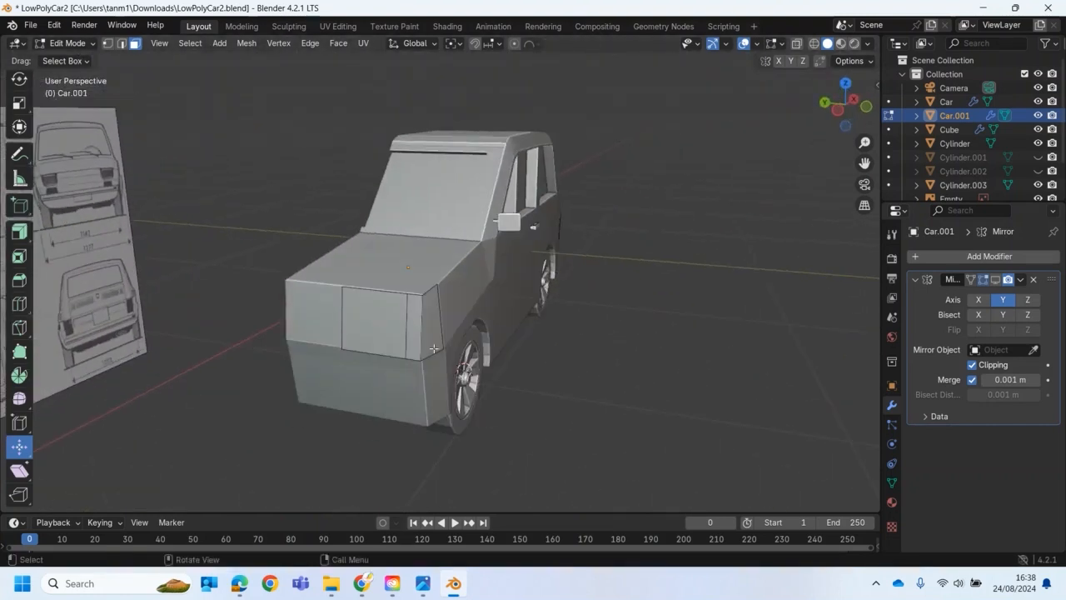
Select the side, corner and back faces of the rear panel and inset them slightly.
scroll(431, 349, up, 2)
click(293, 255)
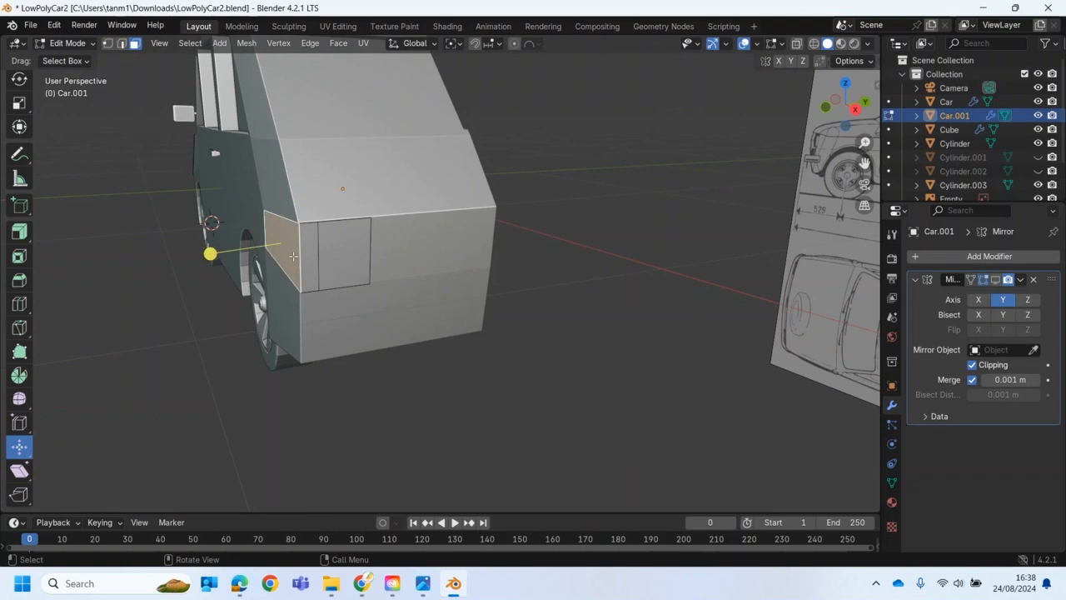
shift+click(324, 253)
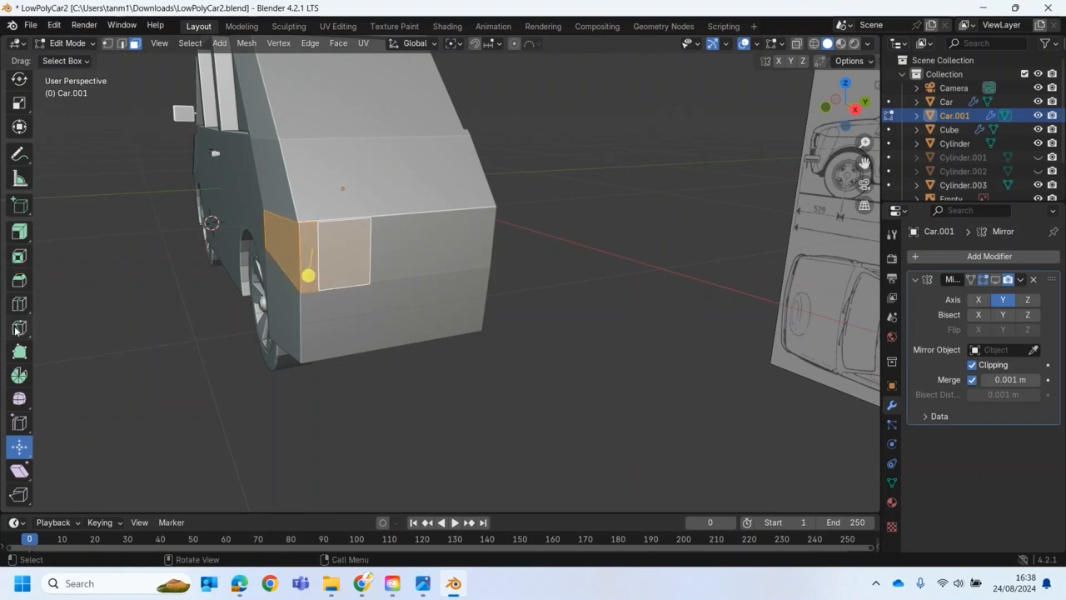
key(i)
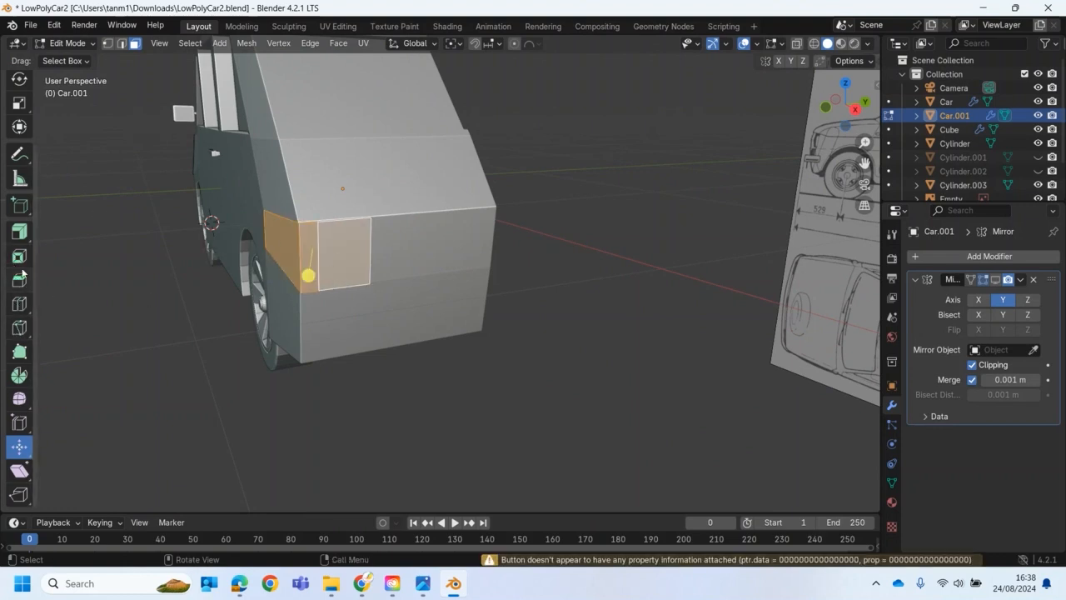
click(18, 281)
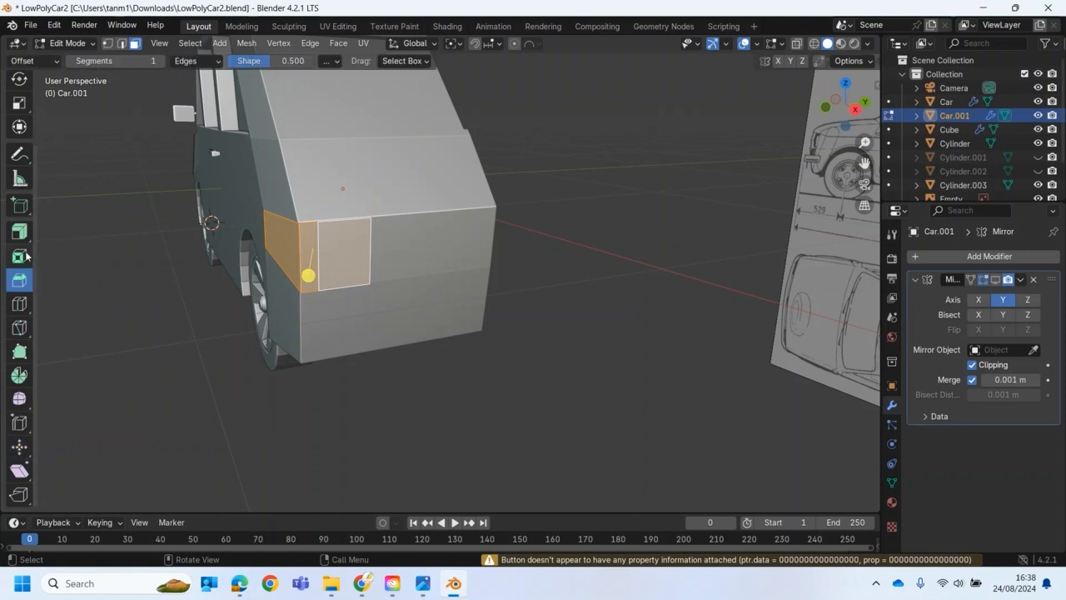
click(18, 256)
drag(346, 212, 345, 222)
Scale the inset rear panel faces to 0.934 along the Z axis.
middle_drag(346, 223, 585, 156)
key(s)
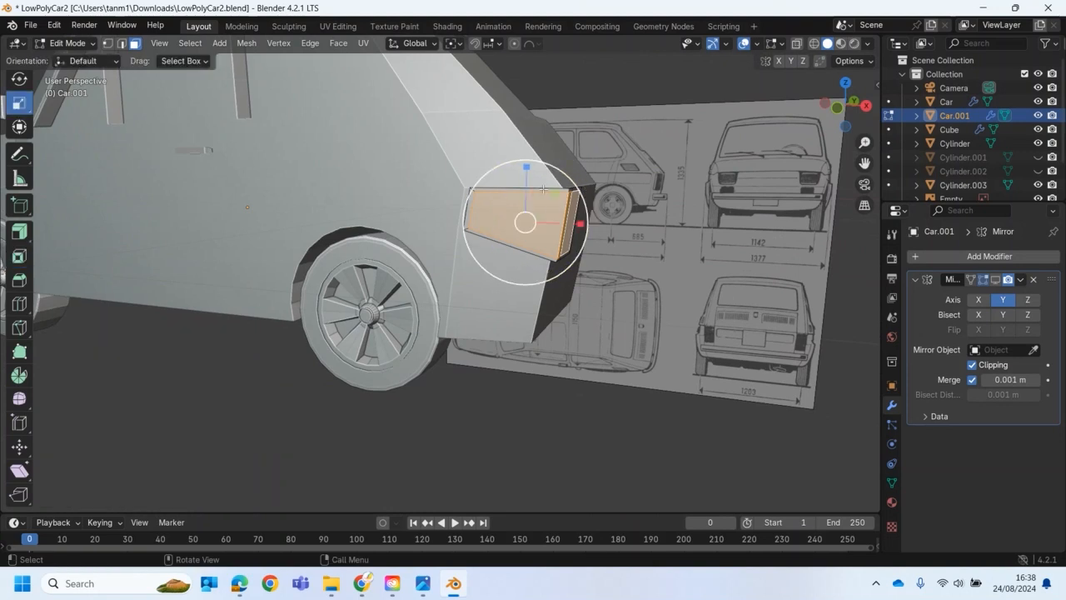
drag(543, 167, 544, 238)
middle_drag(543, 238, 498, 277)
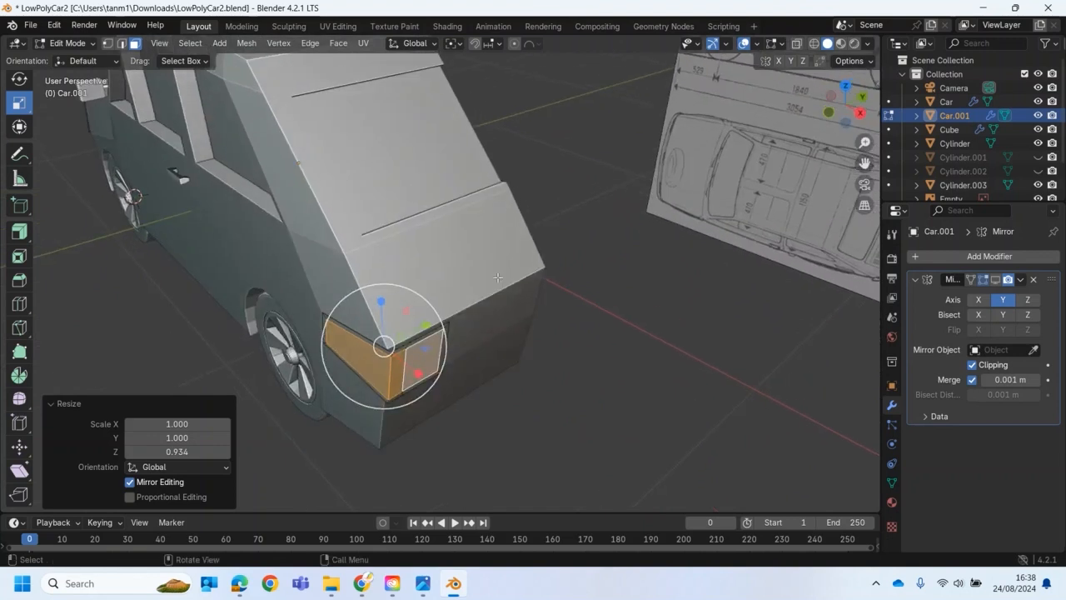
key(e)
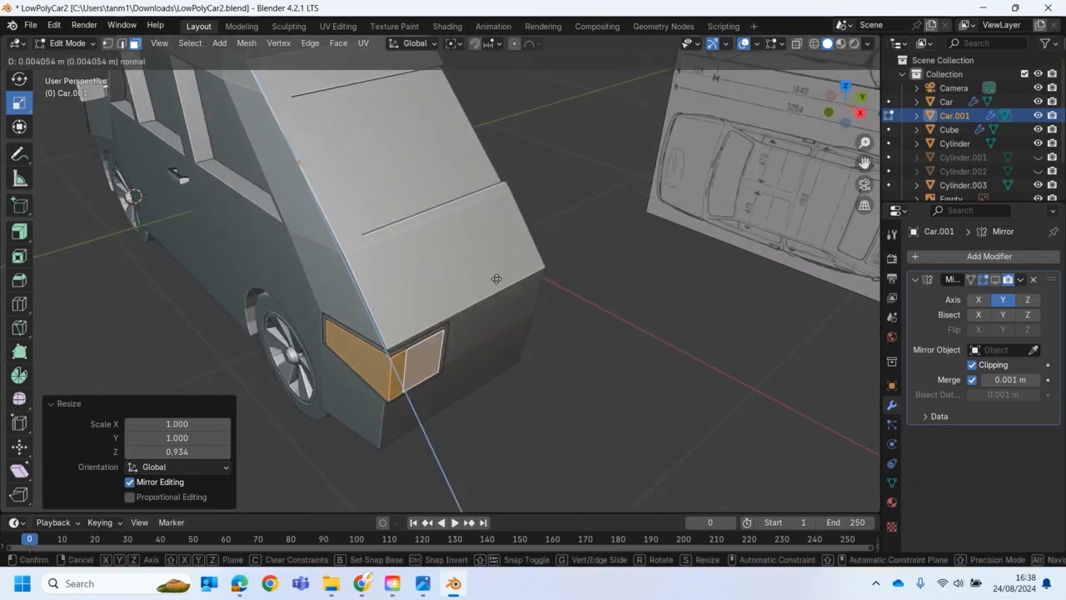
click(496, 279)
key(ctrl+z)
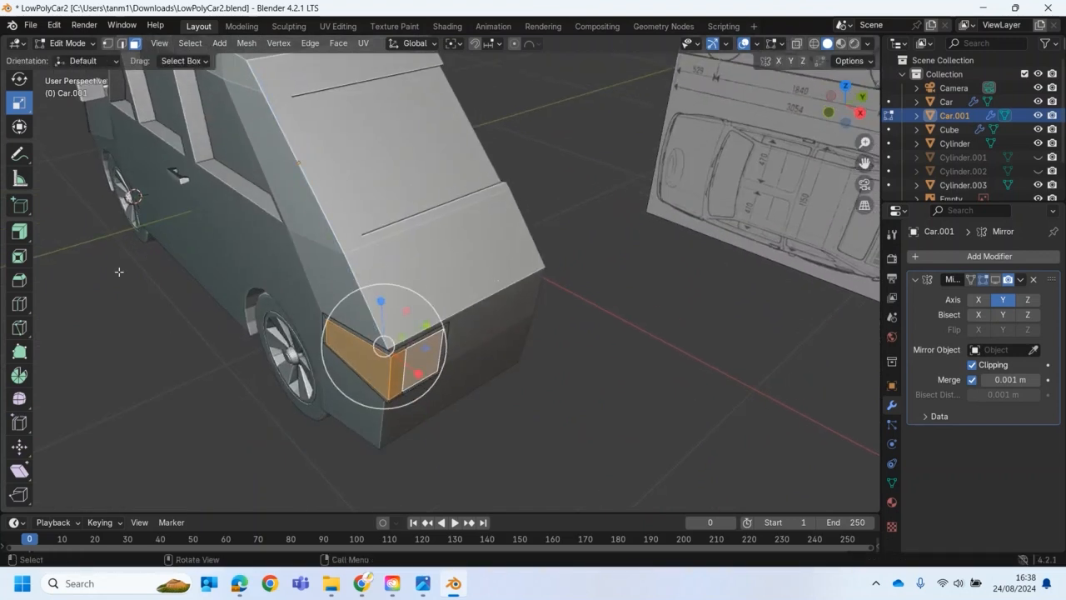
Extrude the inset rear panel faces slightly inward along their normals and clear the selection.
click(19, 232)
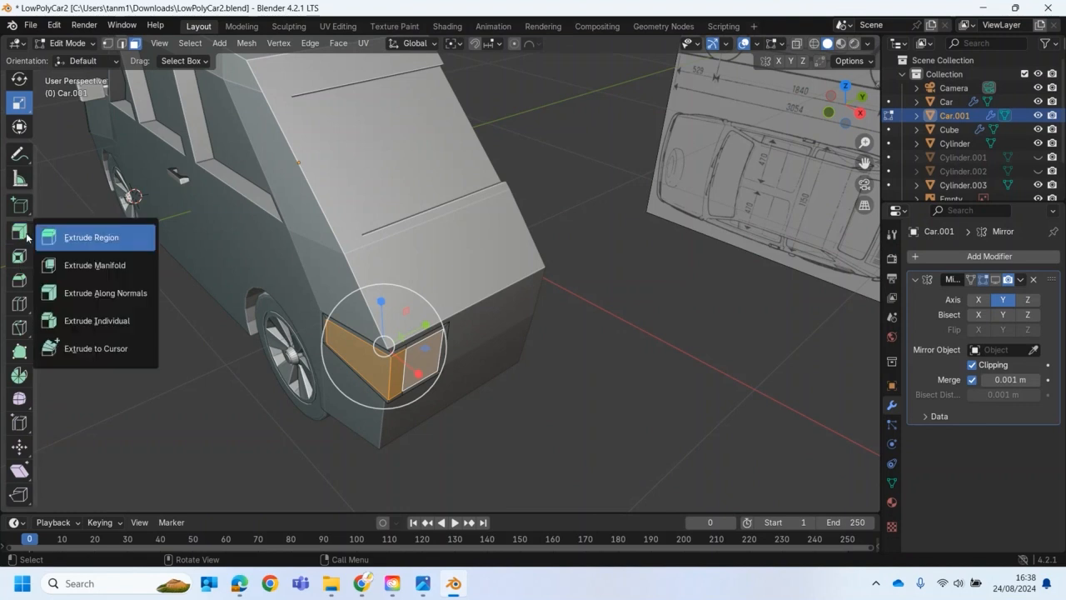
click(86, 294)
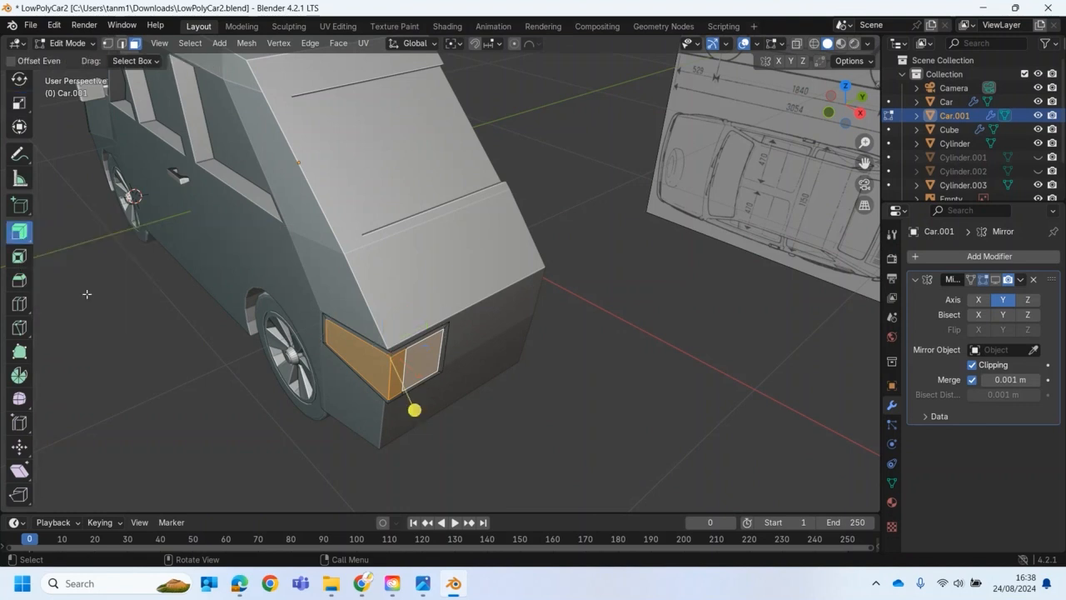
drag(414, 410, 414, 407)
click(552, 397)
middle_drag(552, 397, 529, 381)
click(388, 310)
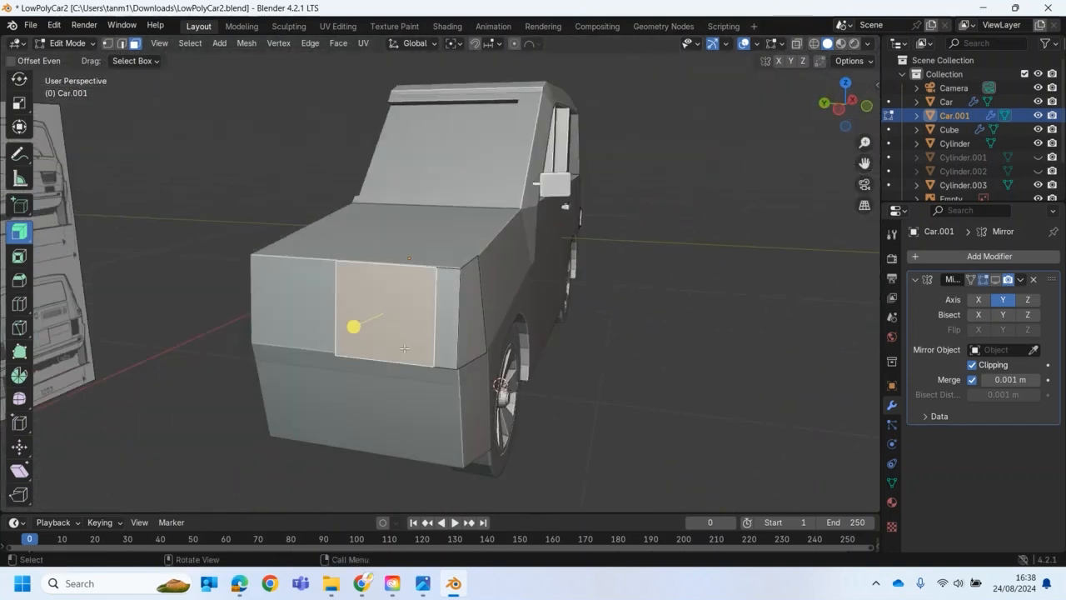
shift+click(447, 333)
middle_drag(447, 333, 580, 377)
click(242, 345)
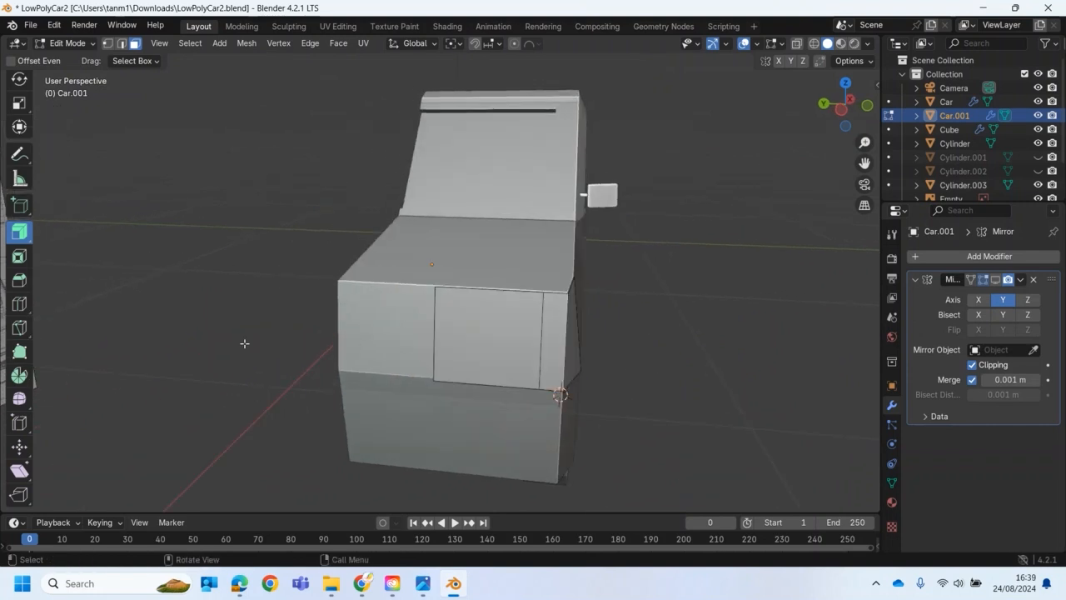
Add three evenly spaced horizontal loop cuts around the front panel, dividing it into four strips.
click(19, 304)
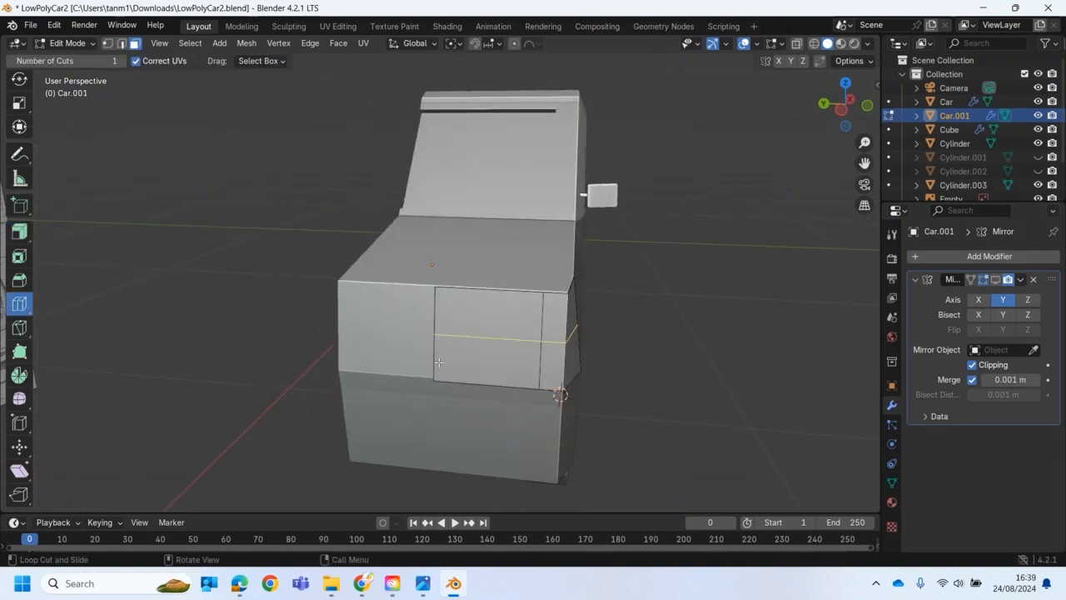
click(438, 361)
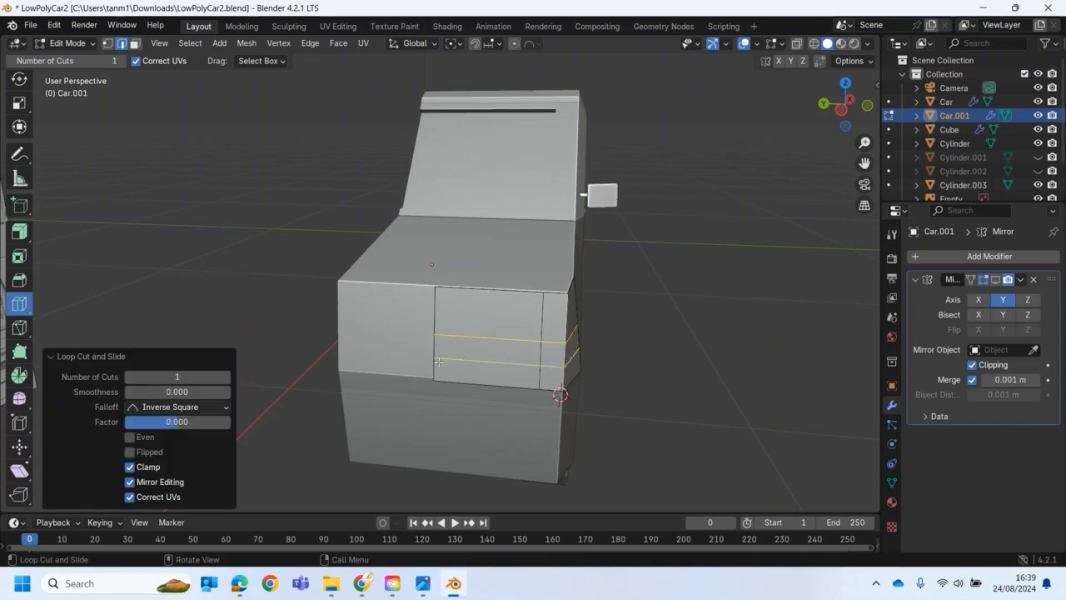
click(441, 364)
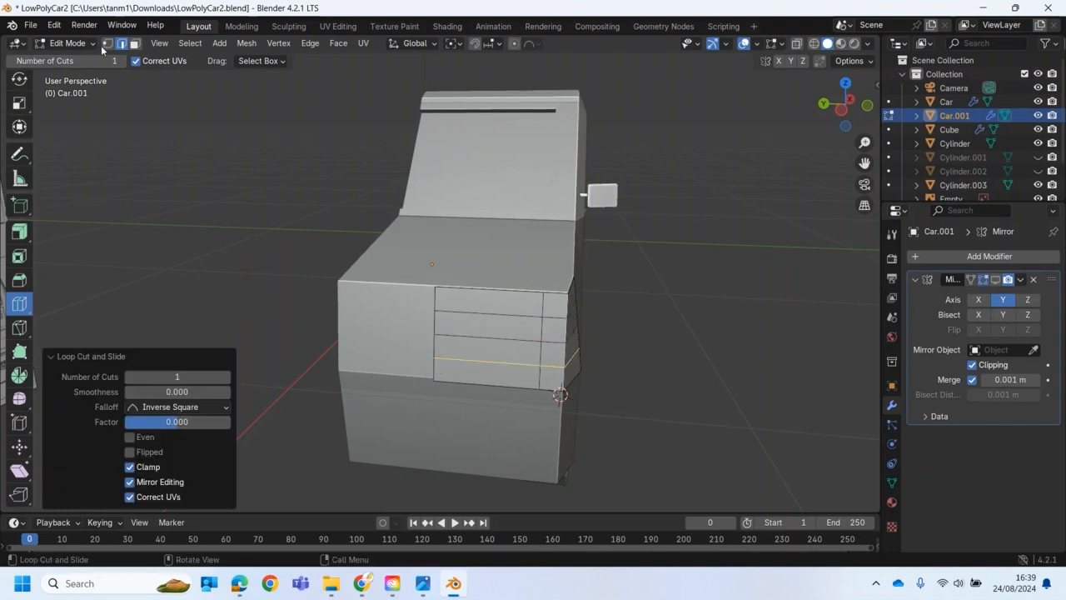
Move the front panel's inner top and bottom corner vertices about -0.077 m along Y, using proportional editing with Sphere falloff and size 0.069.
click(107, 44)
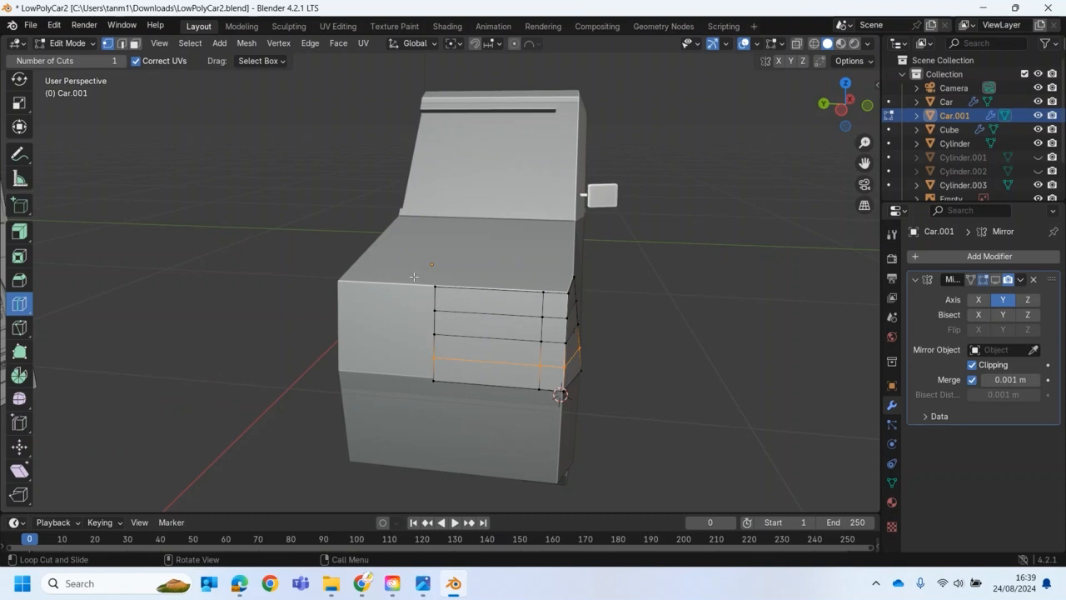
key(w)
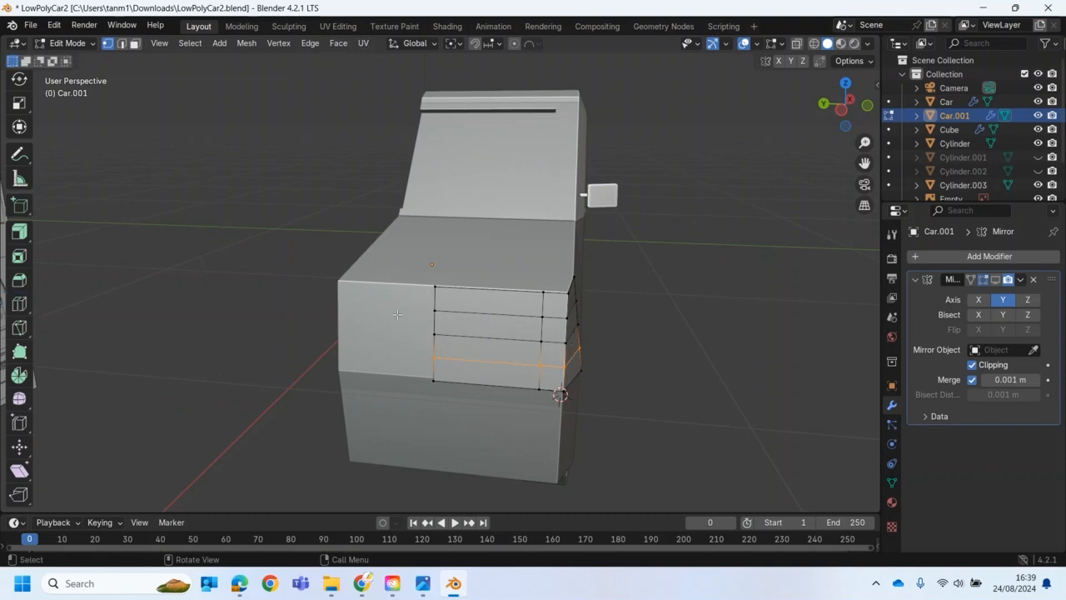
click(436, 285)
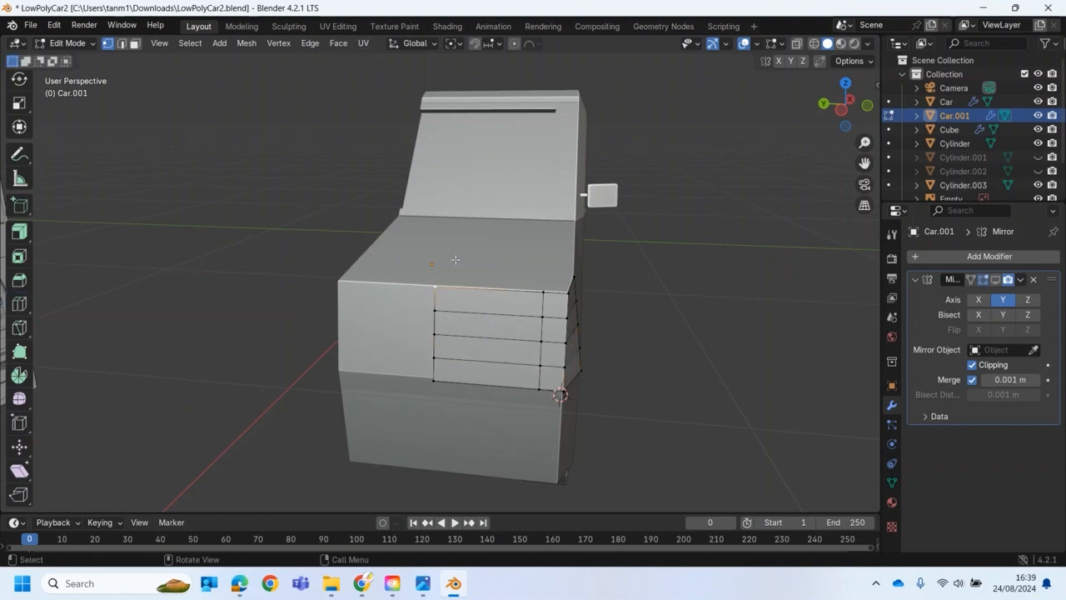
shift+click(432, 380)
key(g)
drag(371, 330, 418, 335)
scroll(414, 331, down, 8)
scroll(423, 336, up, 2)
middle_drag(583, 350, 625, 404)
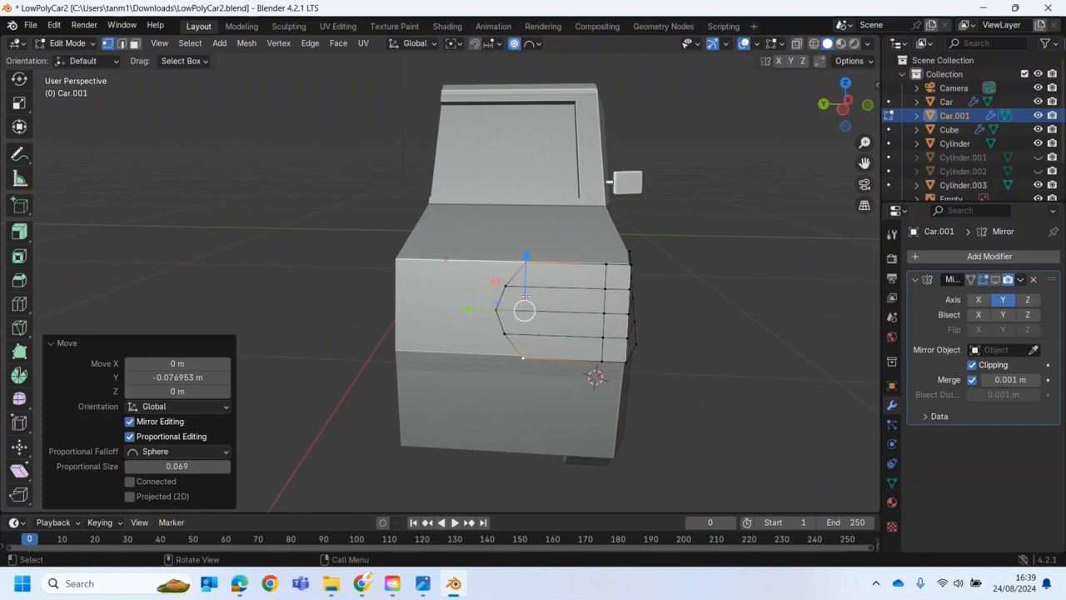
Shift the same corner vertices slightly back inward along Y with proportional editing to soften the panel's curved inner edge.
drag(465, 309, 455, 318)
scroll(465, 309, down, 6)
scroll(466, 307, up, 7)
scroll(452, 314, down, 5)
Turn off proportional editing, select the vertices of the curved inner edge and move them along Y toward the car's side.
click(254, 231)
click(515, 44)
drag(485, 245, 594, 371)
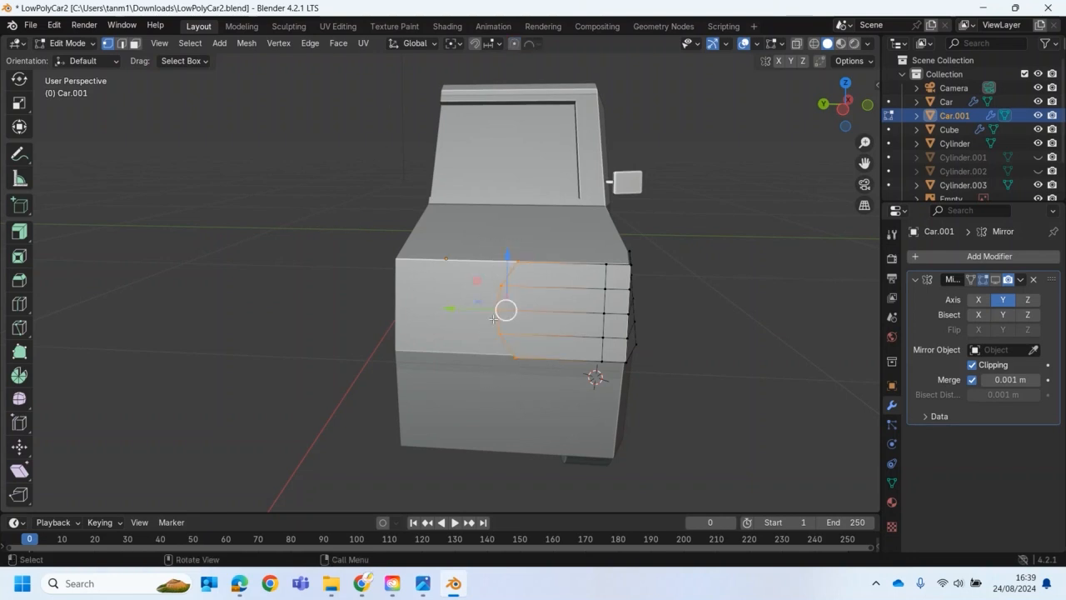
drag(462, 306, 487, 306)
middle_drag(516, 369, 501, 370)
middle_drag(255, 331, 274, 361)
scroll(383, 322, down, 2)
key(Tab)
key(Tab)
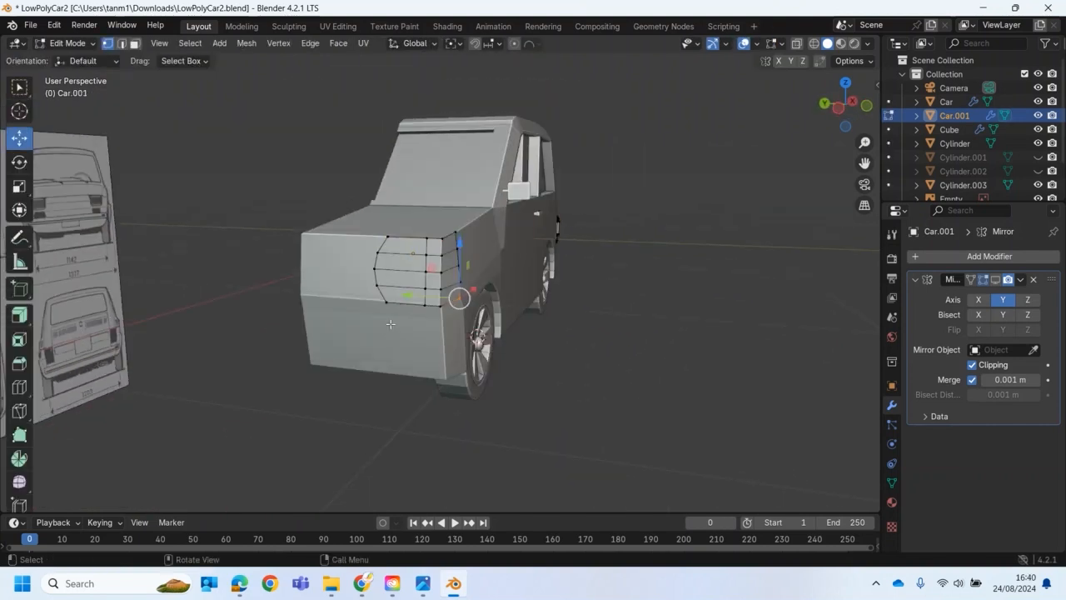
Select all front and side faces of the headlight panel and inset them by about 0.041 m.
scroll(433, 274, up, 2)
scroll(432, 273, up, 3)
scroll(391, 241, down, 2)
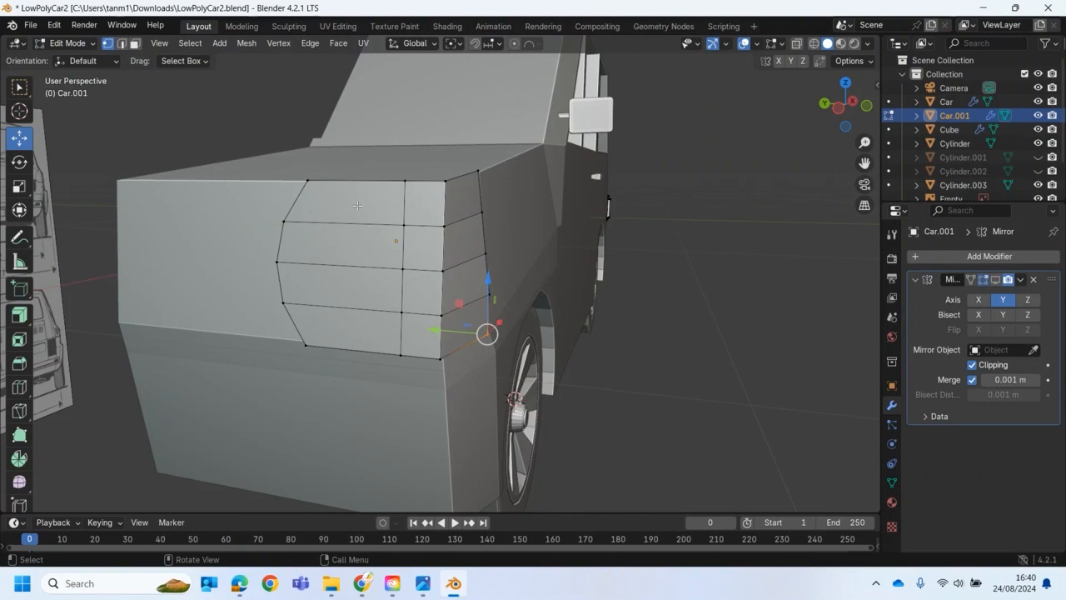
click(135, 44)
click(334, 208)
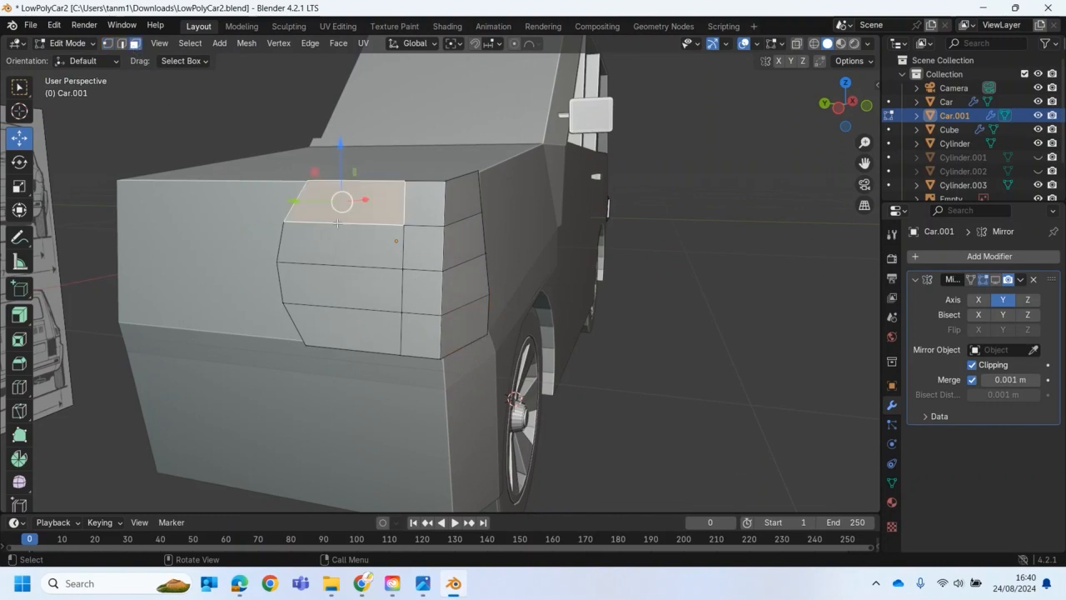
shift+click(343, 246)
shift+click(354, 287)
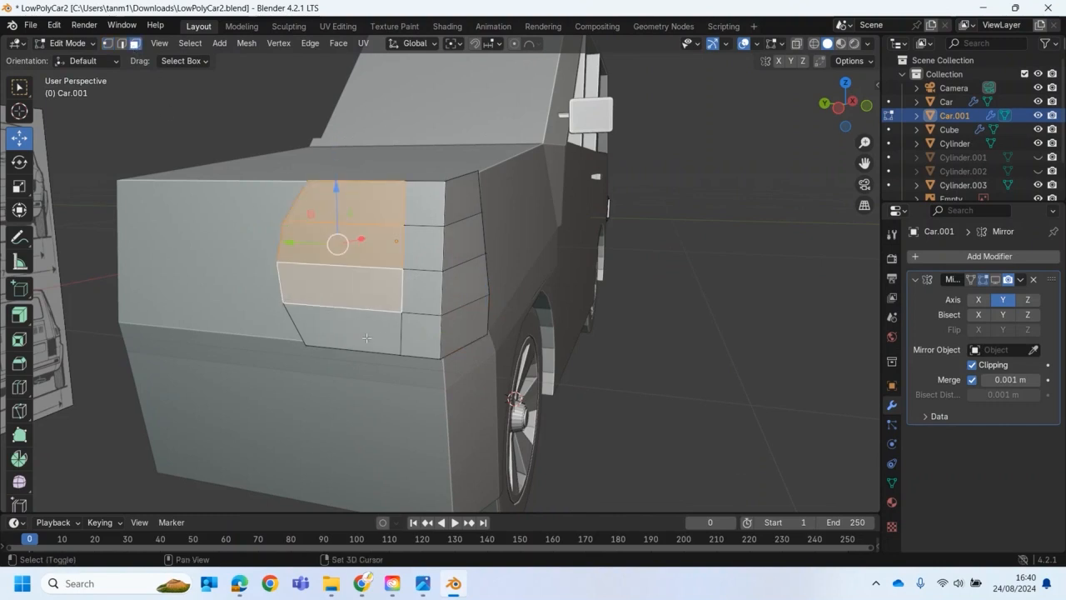
shift+click(366, 337)
shift+click(425, 334)
shift+click(434, 287)
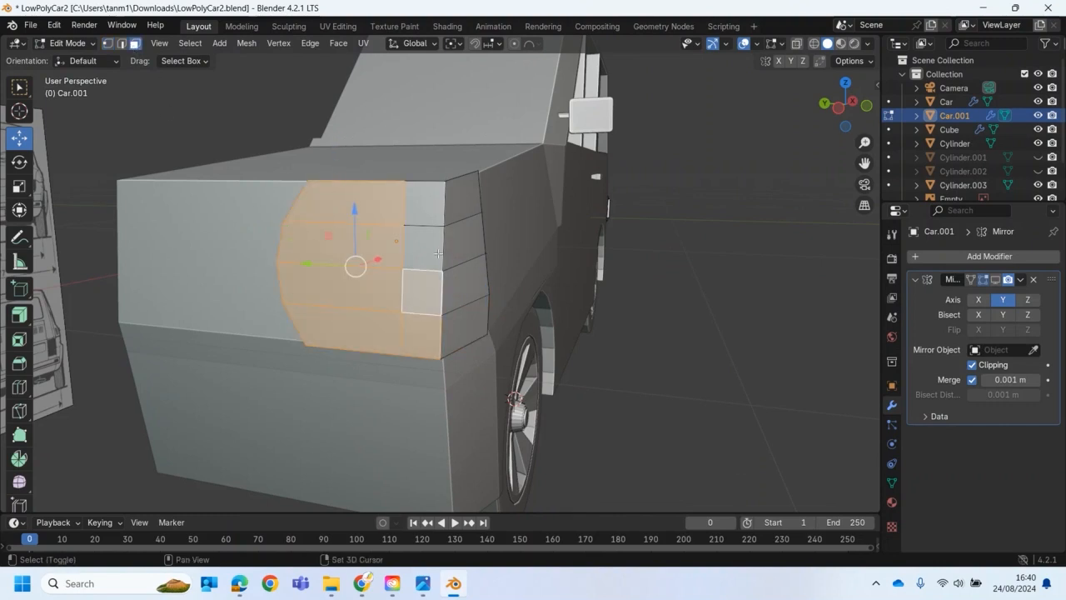
ctrl+shift+click(460, 200)
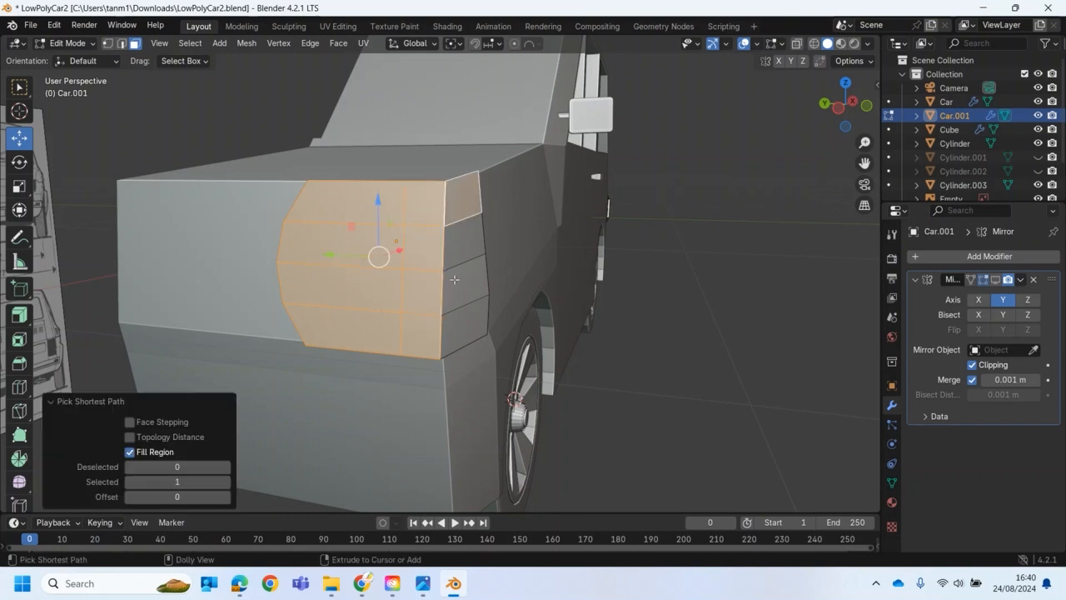
ctrl+shift+click(452, 339)
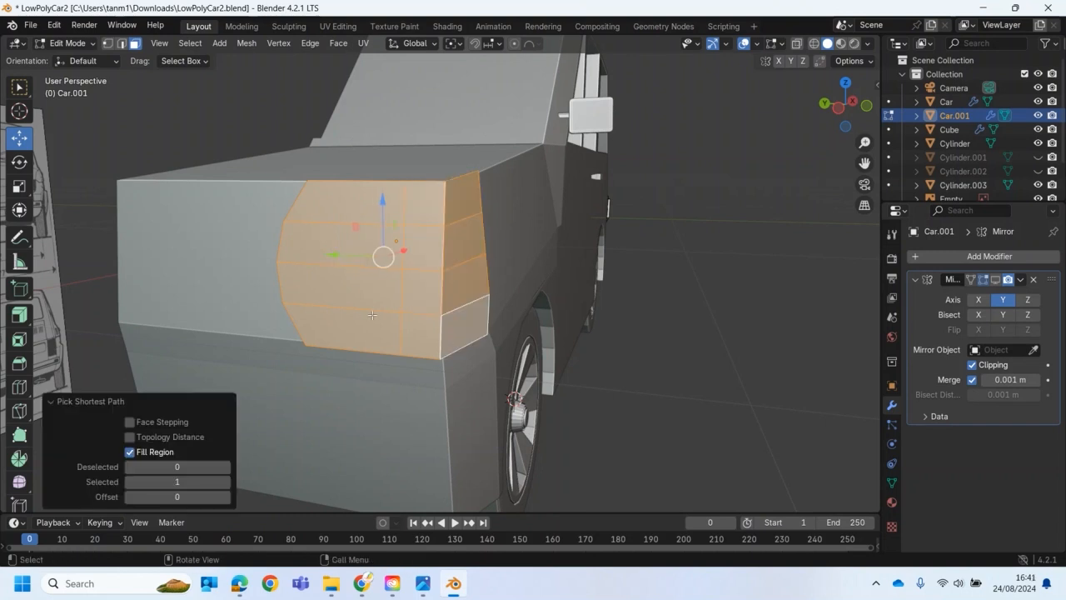
key(i)
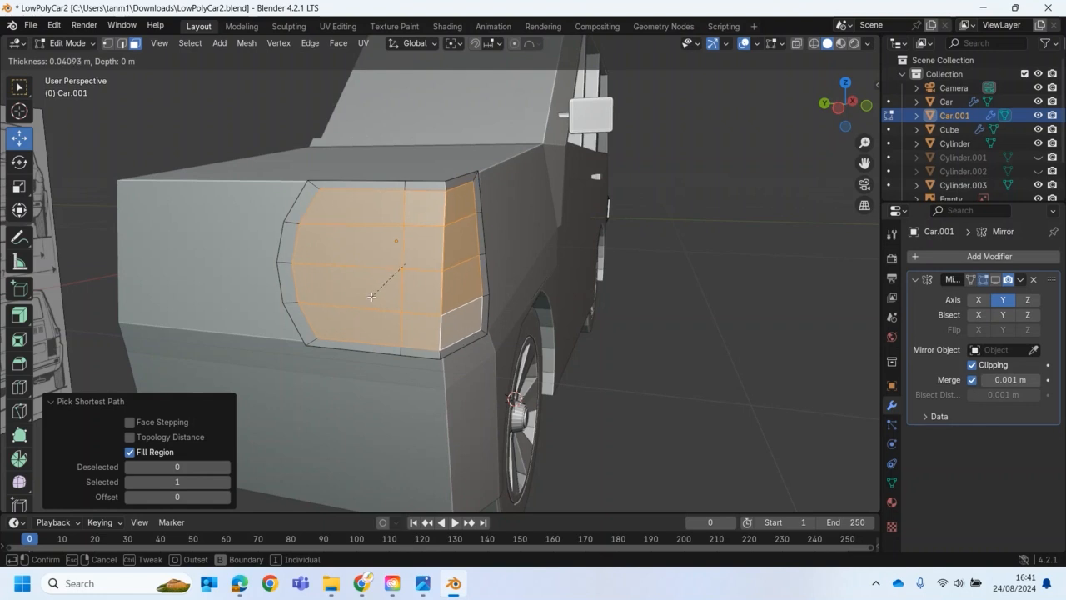
click(372, 296)
mouse_move(424, 314)
middle_down()
mouse_move(413, 324)
mouse_move(439, 323)
middle_up()
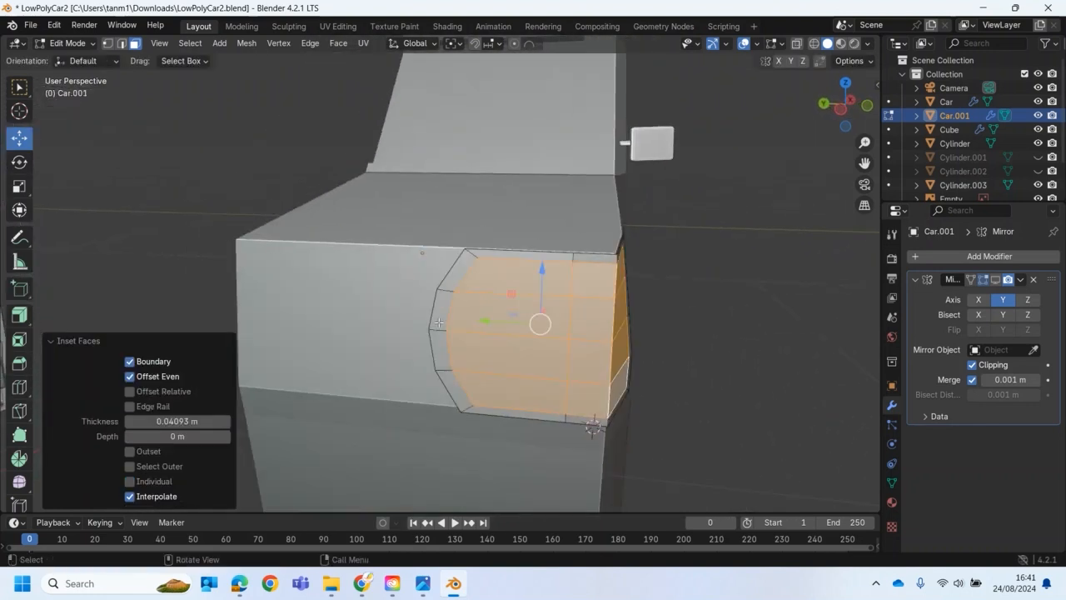
Extrude the inset headlight faces slightly outward along their normals.
click(19, 315)
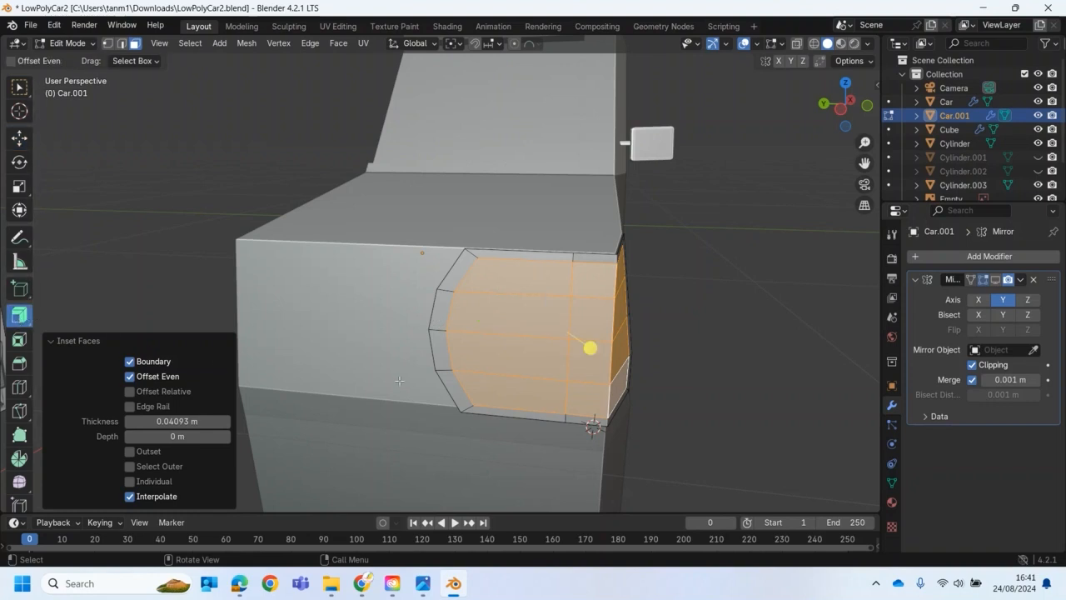
key(alt+s)
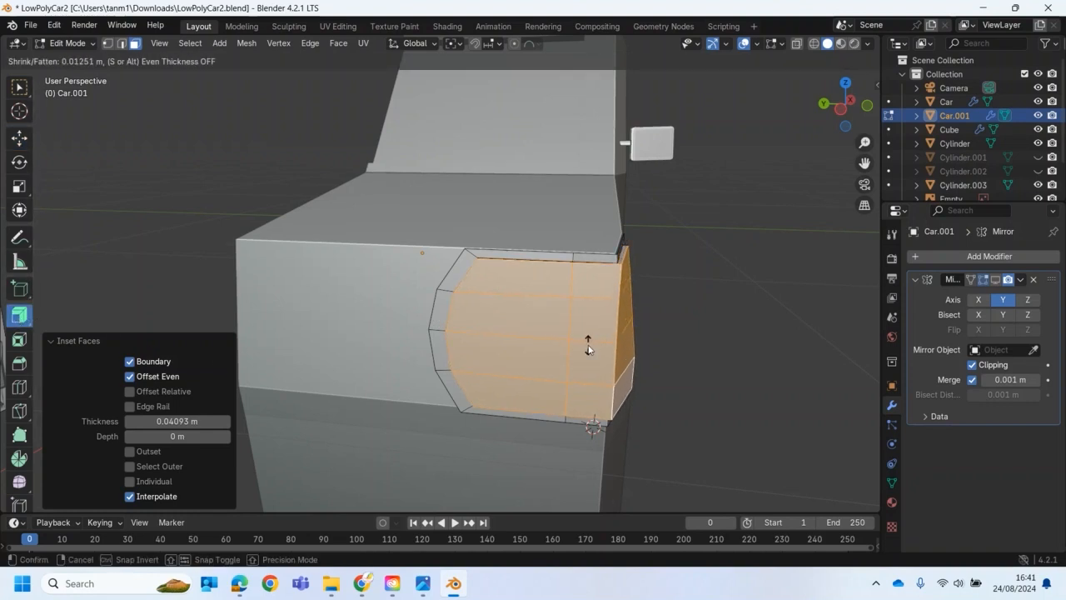
click(588, 347)
middle_drag(589, 346, 526, 351)
scroll(649, 350, down, 3)
middle_drag(374, 341, 430, 336)
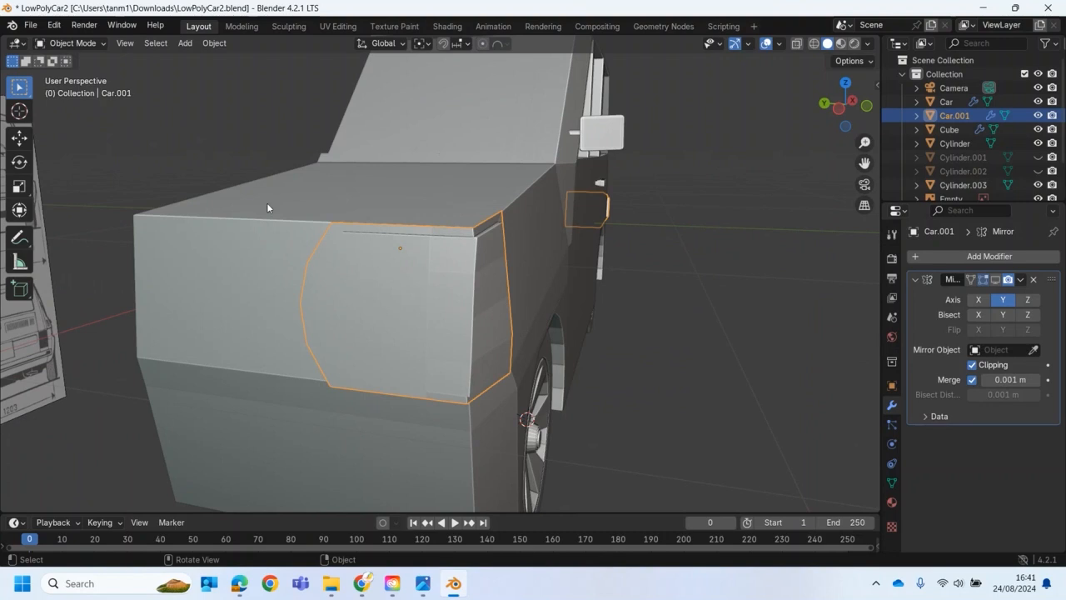
key(Tab)
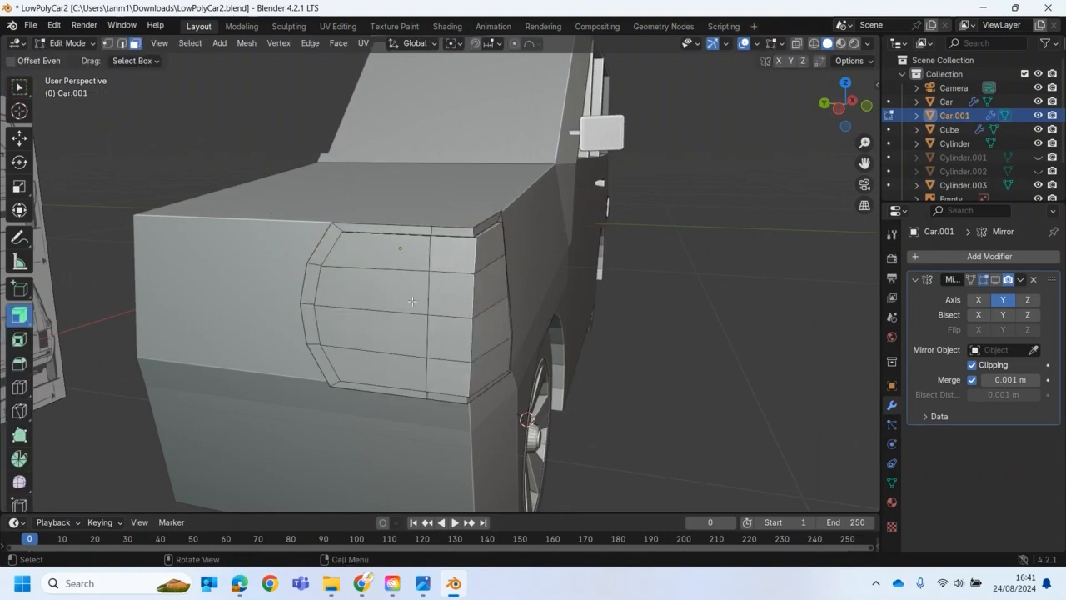
Select the headlight's whole linked mesh and scale it to 0.760 along Z.
click(413, 300)
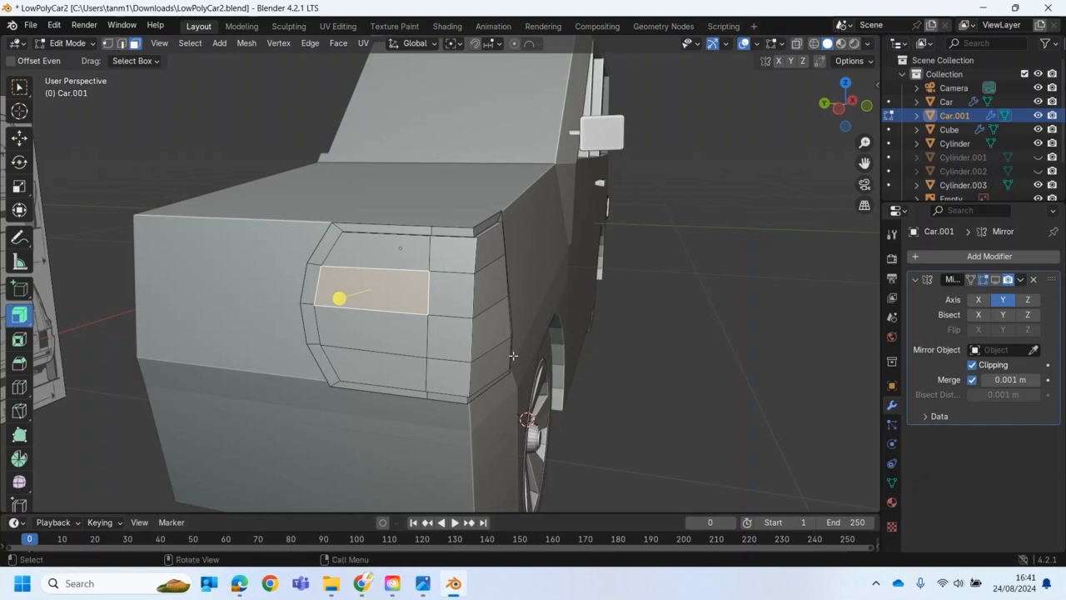
key(ctrl+l)
middle_drag(438, 362, 445, 359)
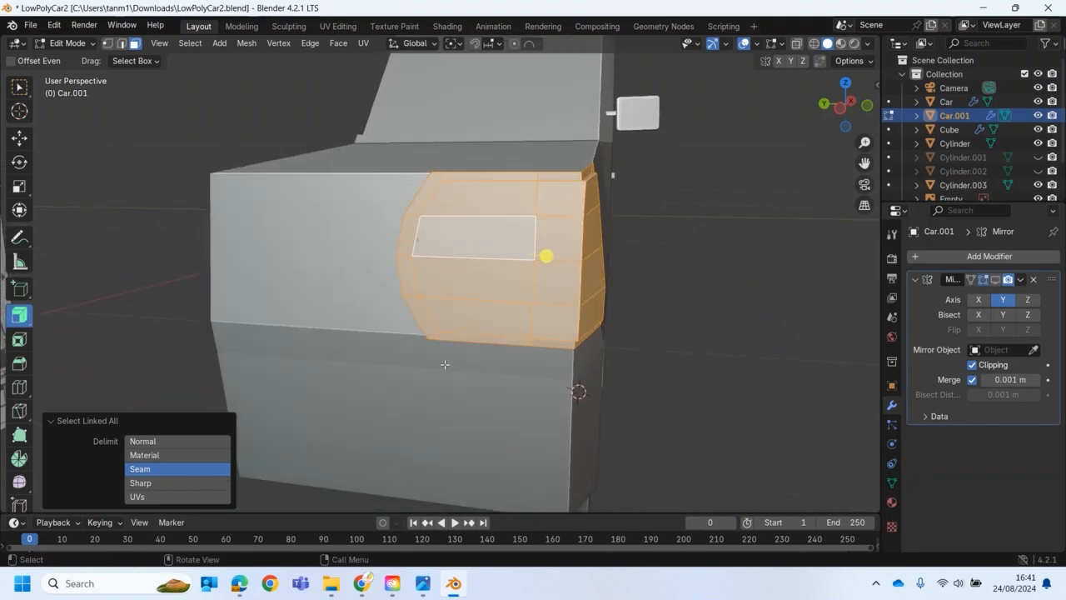
key(s)
drag(503, 194, 502, 209)
middle_drag(533, 279, 475, 283)
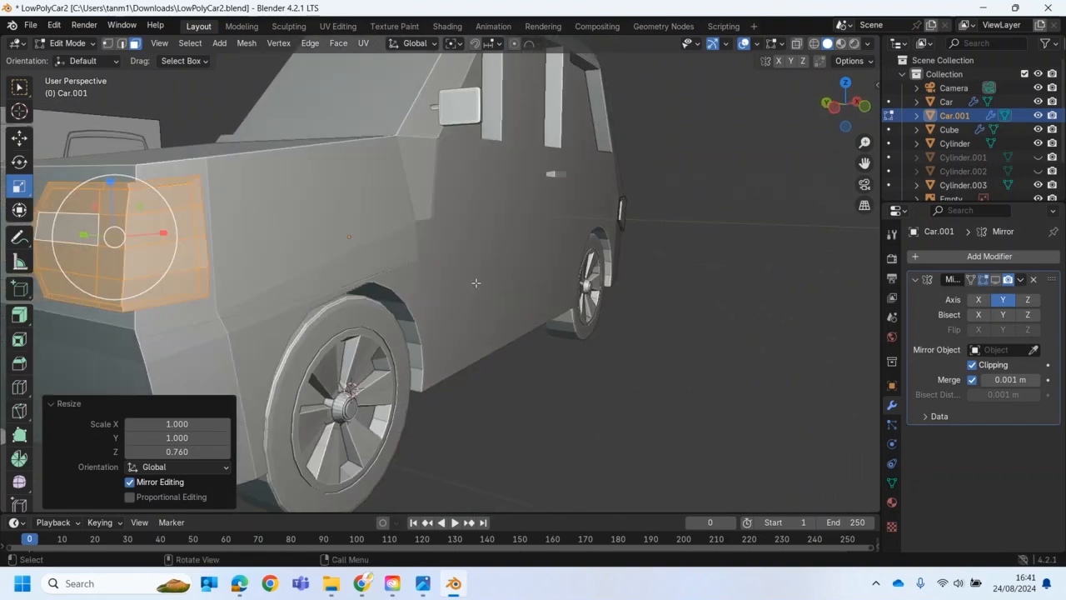
Clear the headlight mesh selection, return to Object Mode and deselect the headlight object.
scroll(475, 305, down, 5)
click(592, 372)
middle_drag(592, 371, 581, 394)
scroll(579, 403, down, 2)
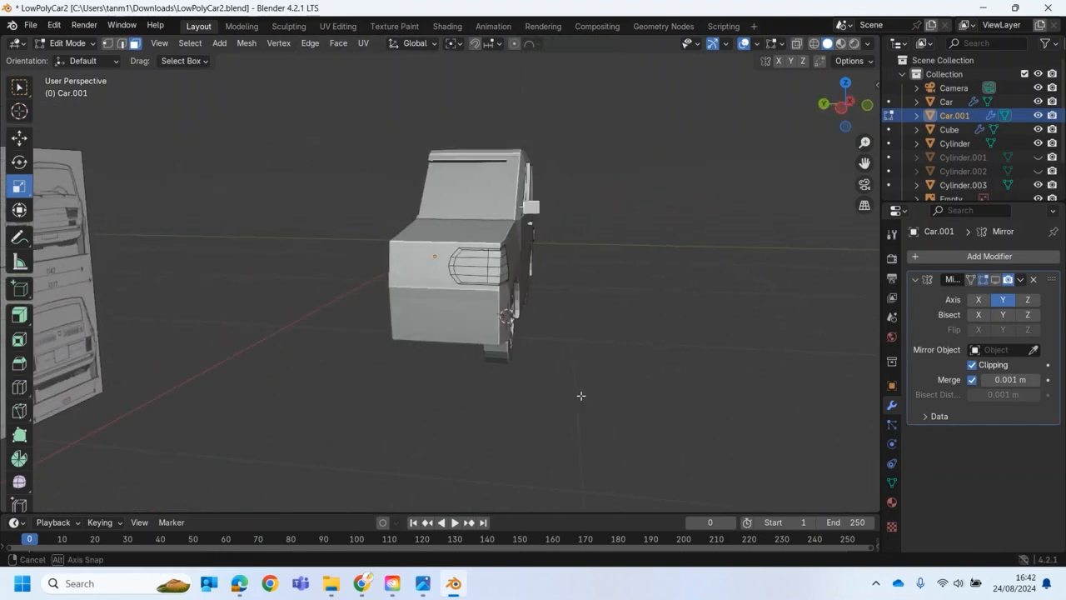
click(67, 43)
click(70, 56)
middle_drag(214, 177, 229, 330)
click(228, 330)
middle_drag(287, 398, 332, 414)
scroll(336, 410, up, 3)
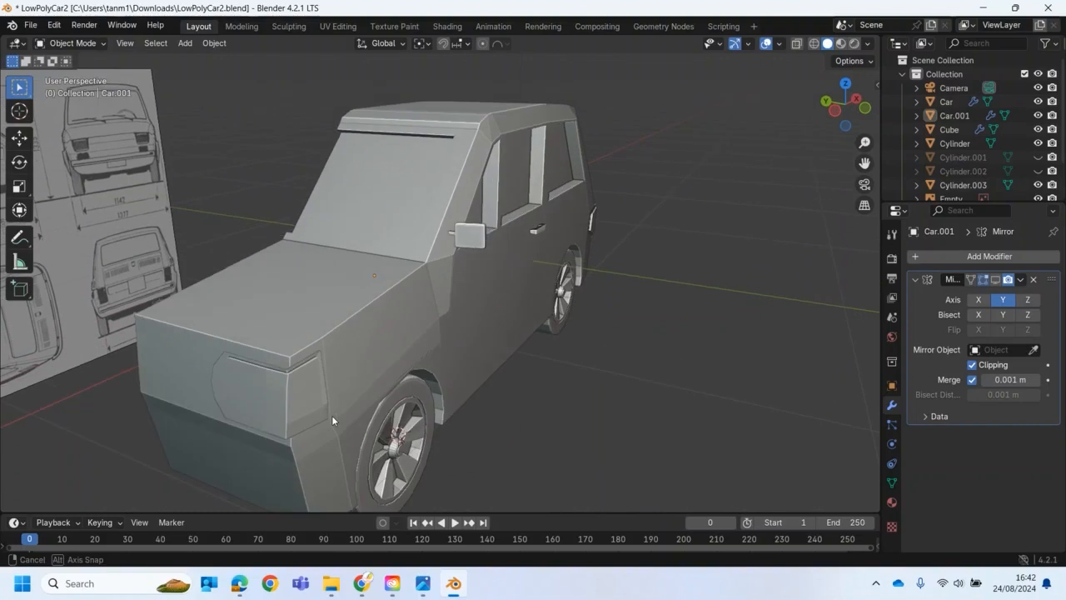
Add a cube mesh and scale it uniformly to 0.073.
scroll(341, 413, up, 5)
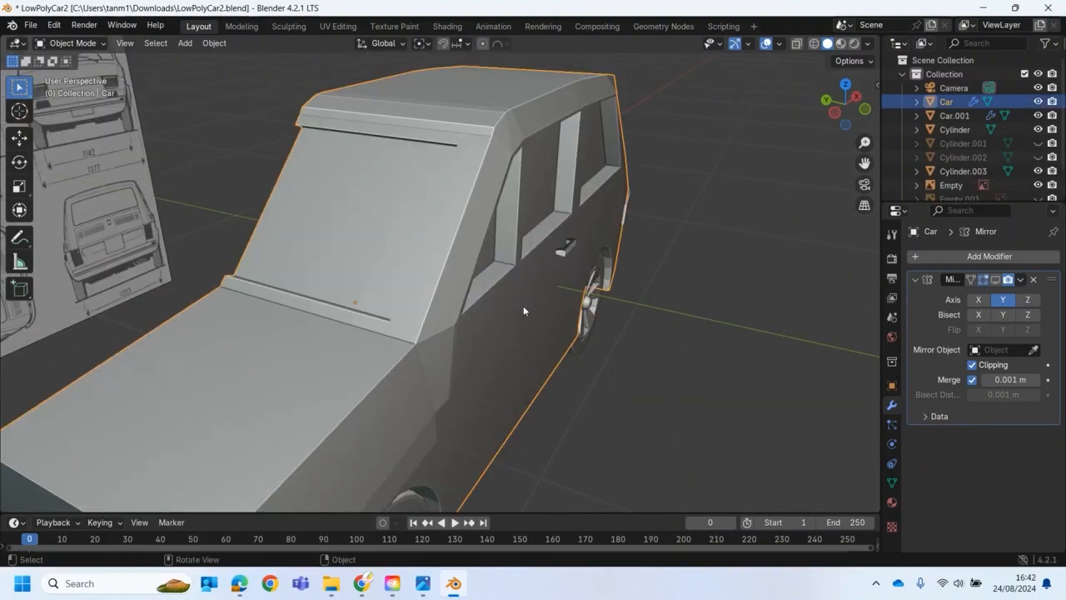
middle_drag(523, 306, 502, 363)
scroll(502, 365, up, 4)
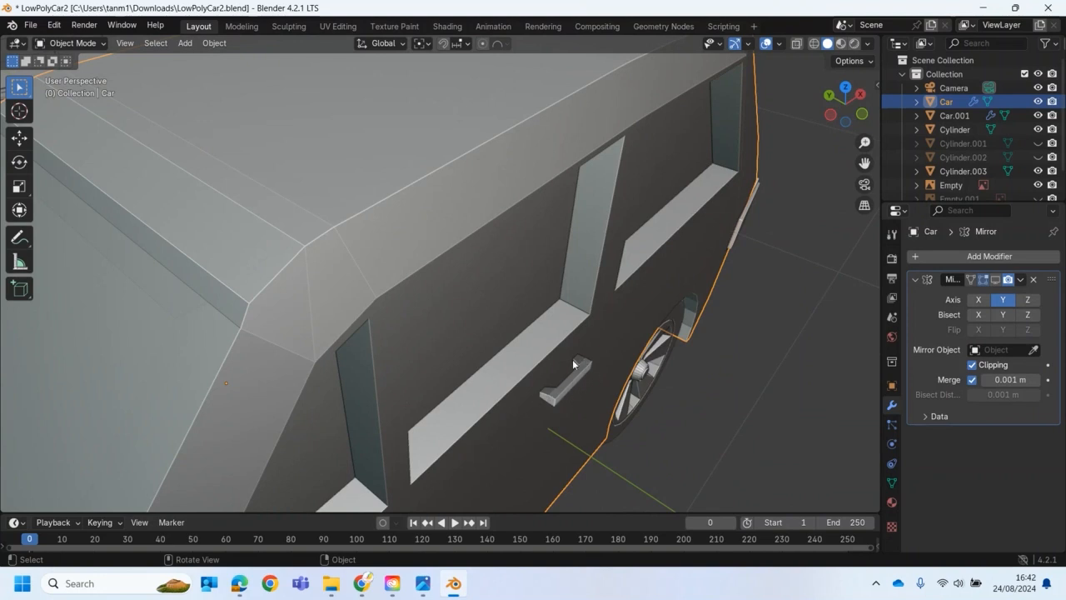
scroll(571, 410, down, 6)
middle_drag(502, 416, 449, 293)
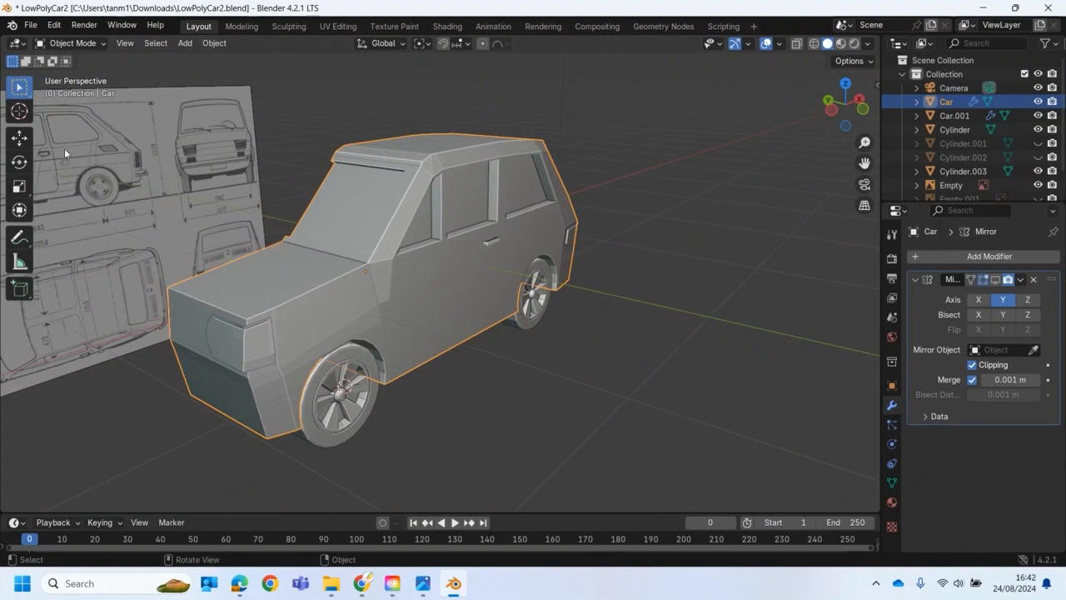
click(185, 43)
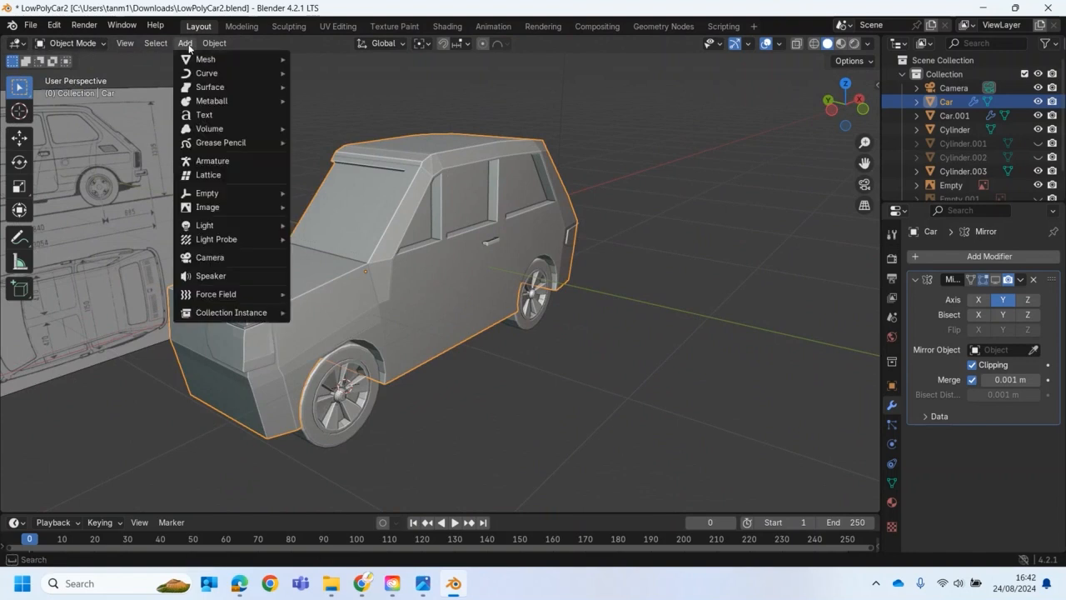
mouse_move(233, 59)
click(322, 72)
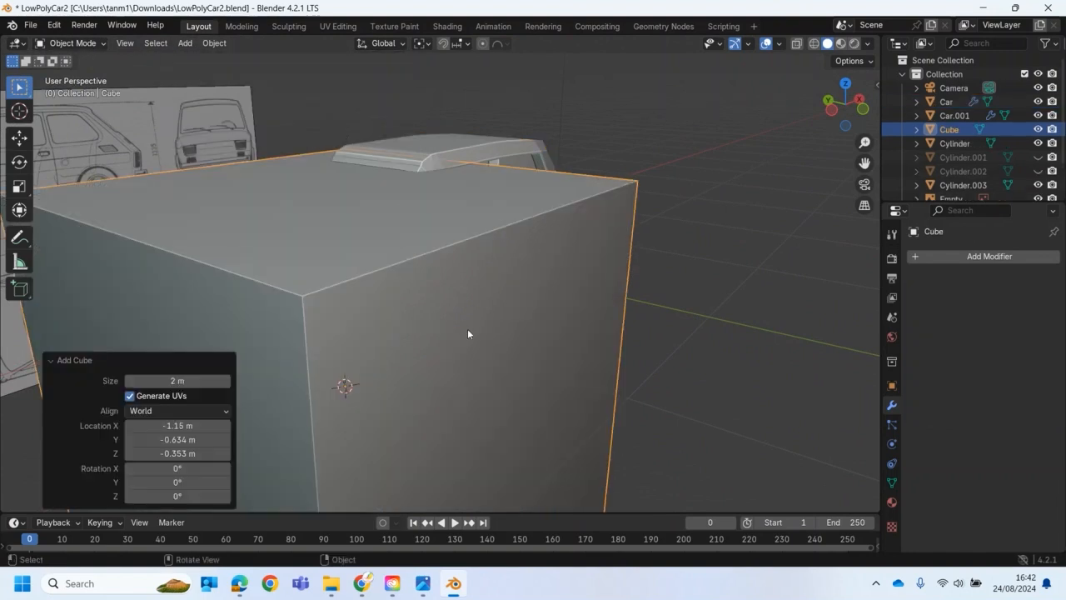
scroll(500, 325, up, 2)
scroll(518, 325, down, 4)
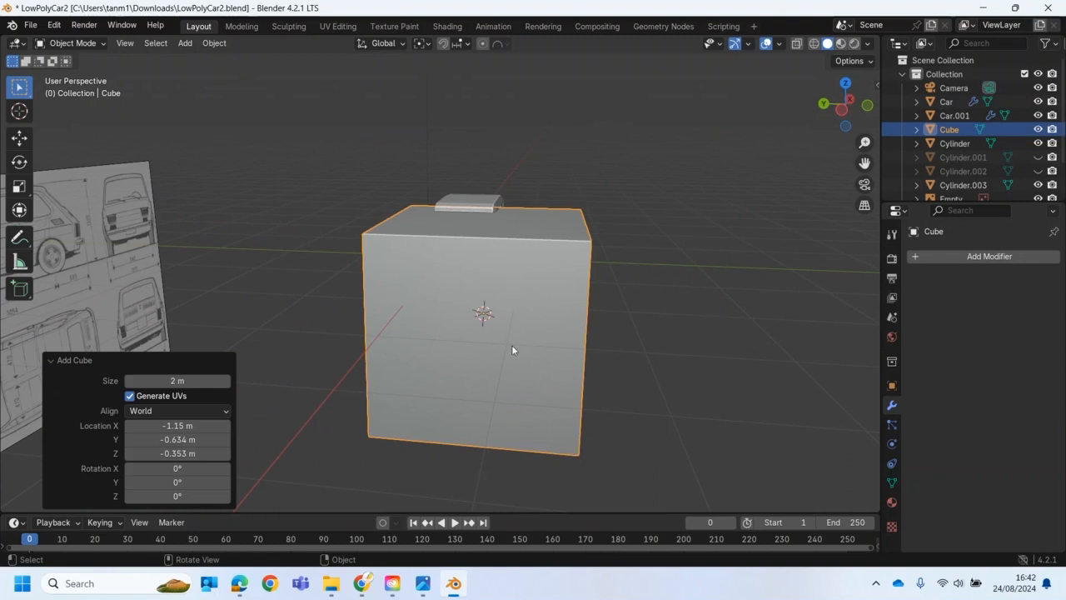
click(19, 186)
drag(509, 266, 486, 315)
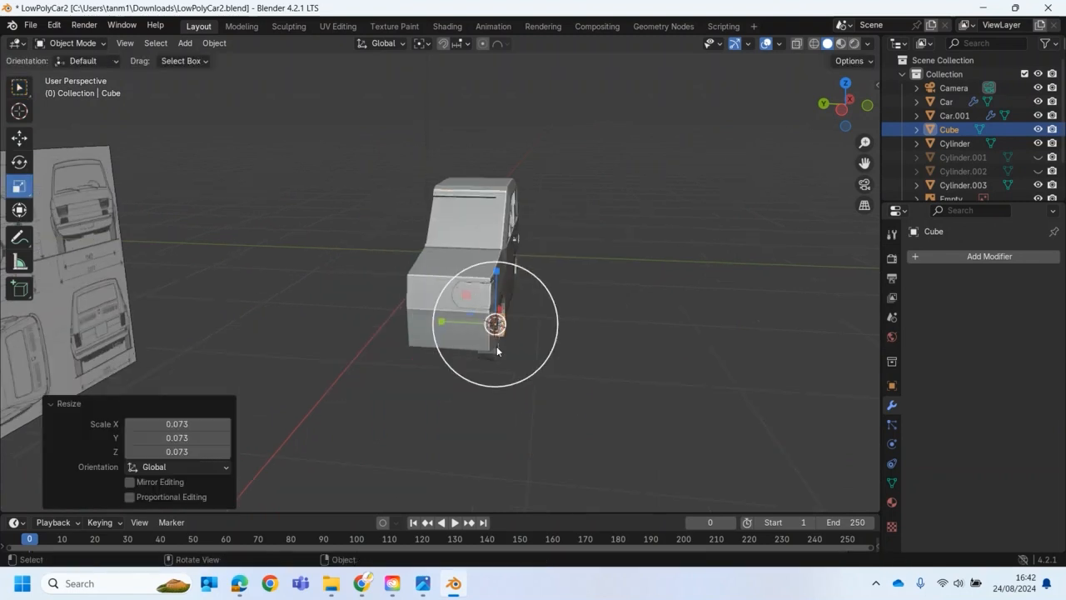
Raise the small cube, move it 0.32862 m along X and shift it along Y beside the base of the windshield pillar.
middle_drag(494, 344, 445, 344)
scroll(444, 344, up, 3)
click(19, 137)
drag(370, 287, 393, 159)
middle_drag(408, 275, 324, 283)
drag(293, 248, 358, 241)
middle_drag(366, 283, 433, 287)
drag(445, 265, 405, 257)
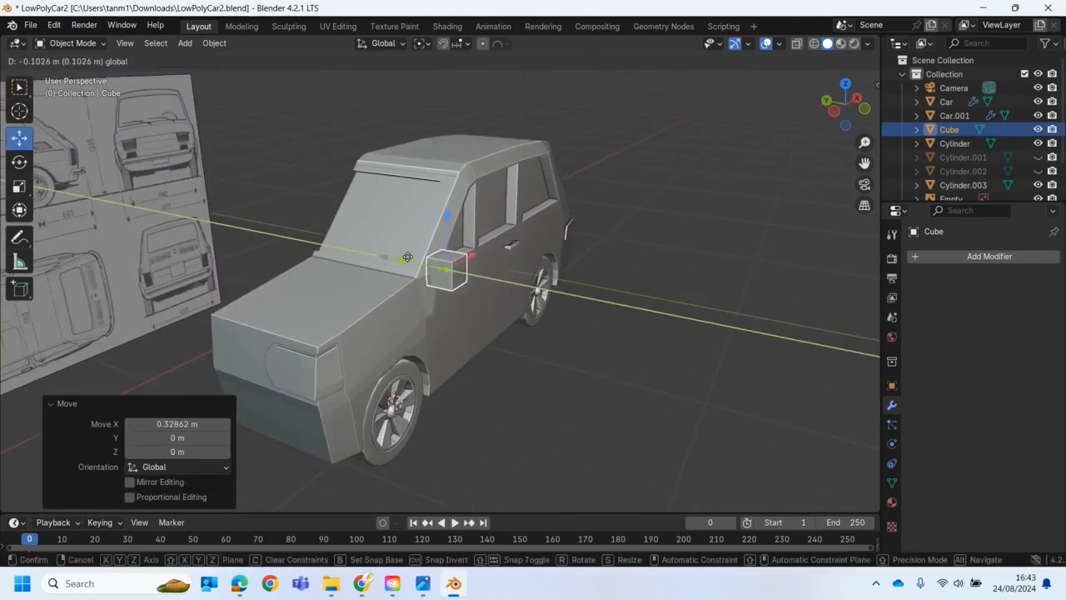
middle_drag(424, 288, 345, 291)
Flatten the cube into a side-mirror block by reducing its X thickness, scaling Z to 0.575 and narrowing it slightly along Y.
click(19, 186)
drag(339, 226, 298, 233)
middle_drag(333, 279, 417, 287)
drag(452, 183, 452, 210)
middle_drag(500, 278, 566, 282)
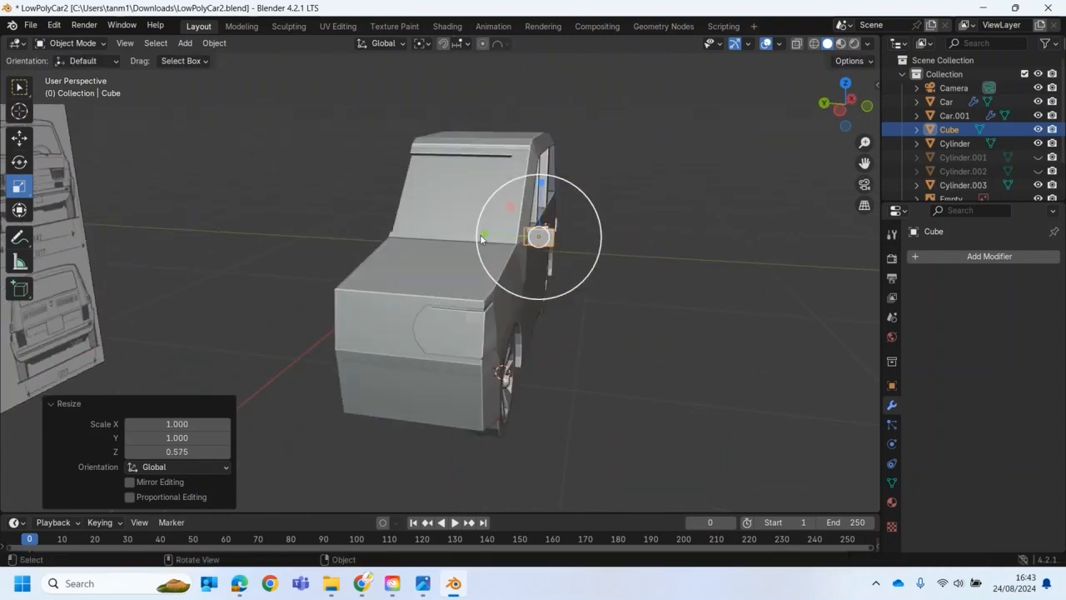
drag(484, 234, 498, 234)
middle_drag(571, 301, 596, 305)
Raise the mirror block slightly and thin it further to 0.710 along X.
click(19, 138)
drag(557, 168, 556, 160)
middle_drag(575, 250, 441, 300)
scroll(376, 314, up, 3)
drag(332, 294, 301, 297)
click(19, 186)
middle_drag(302, 296, 190, 328)
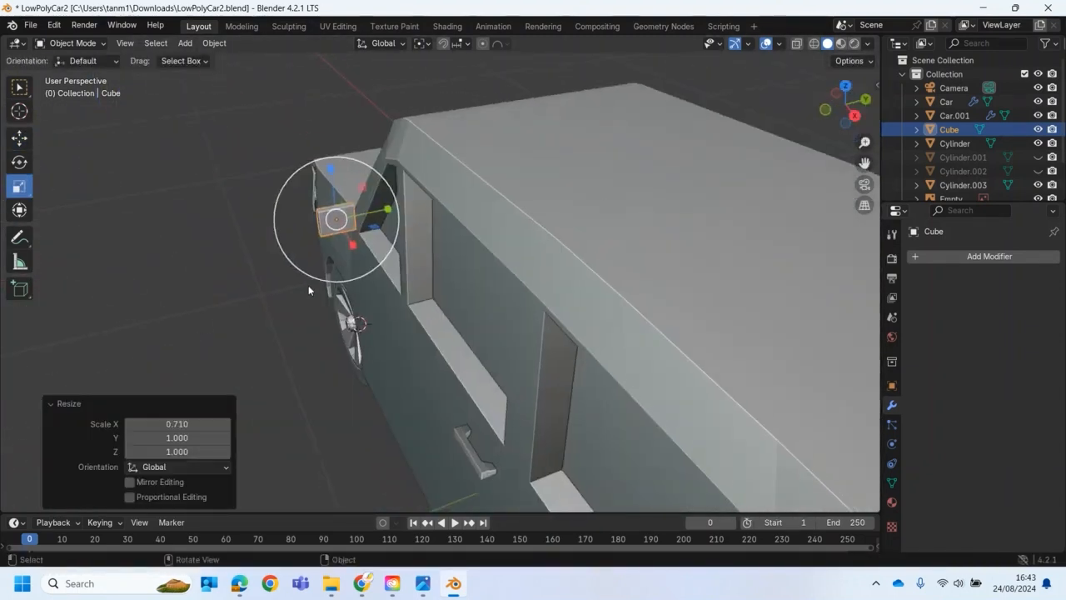
Nudge the mirror block along Y and duplicate it along the Y axis toward the car body.
click(19, 138)
drag(391, 208, 386, 209)
key(shift+d)
key(y)
click(359, 201)
Scale the duplicate down into a thin arm joining the mirror to the car body, finishing with a 1.052 scale along Y.
click(19, 186)
drag(345, 166, 348, 200)
drag(400, 206, 376, 211)
scroll(371, 226, up, 3)
middle_drag(370, 226, 410, 315)
drag(410, 315, 457, 267)
middle_drag(503, 320, 423, 345)
click(212, 436)
click(246, 241)
middle_drag(246, 241, 190, 257)
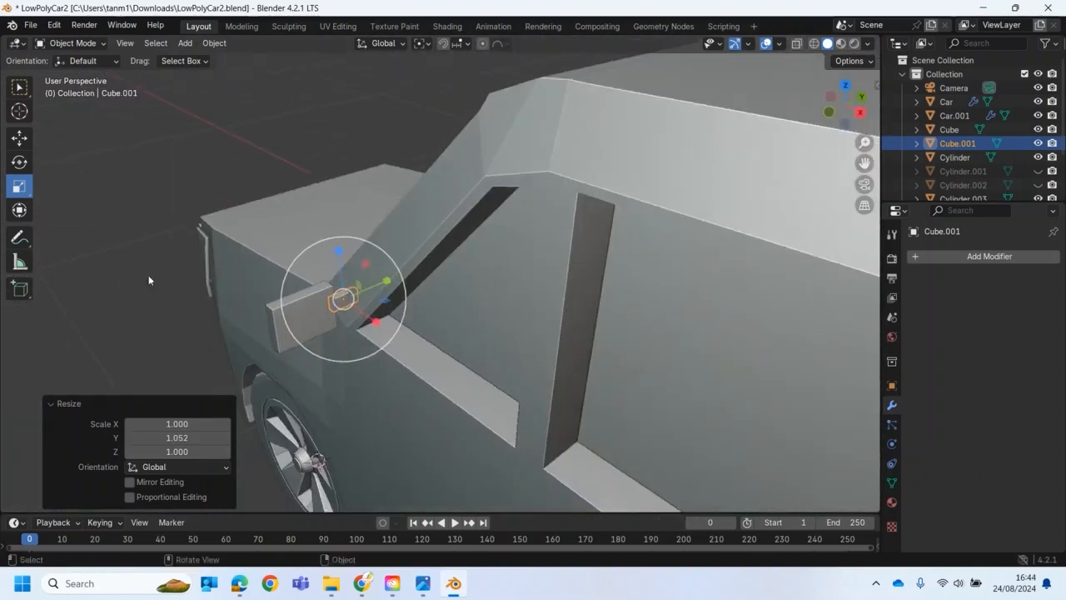
Add a Bevel modifier to the side-mirror block with 2 segments and an amount of 0.39 m.
click(190, 257)
click(266, 327)
click(935, 259)
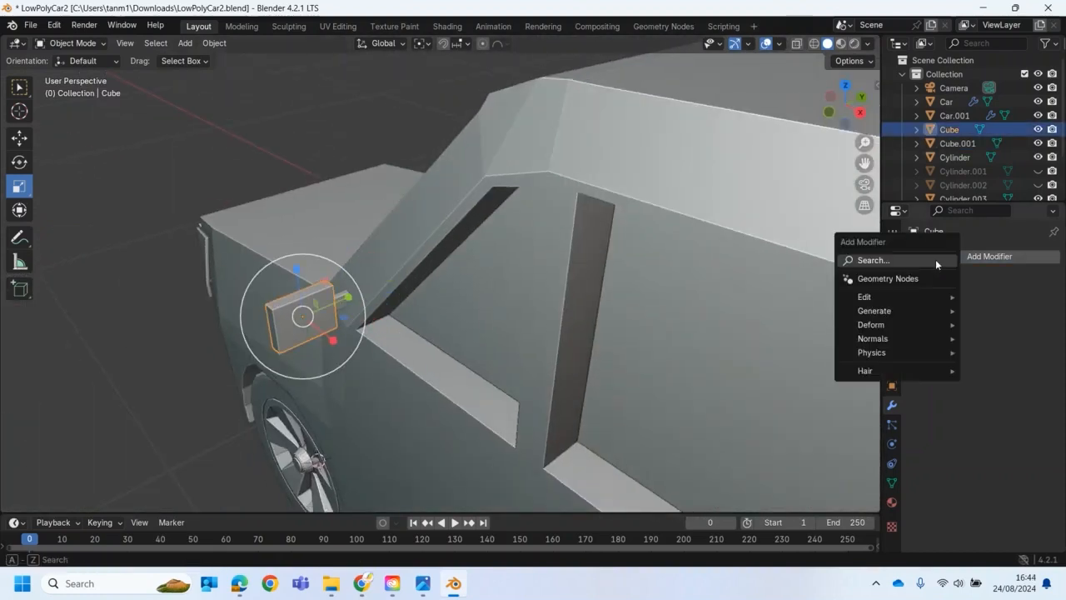
click(895, 258)
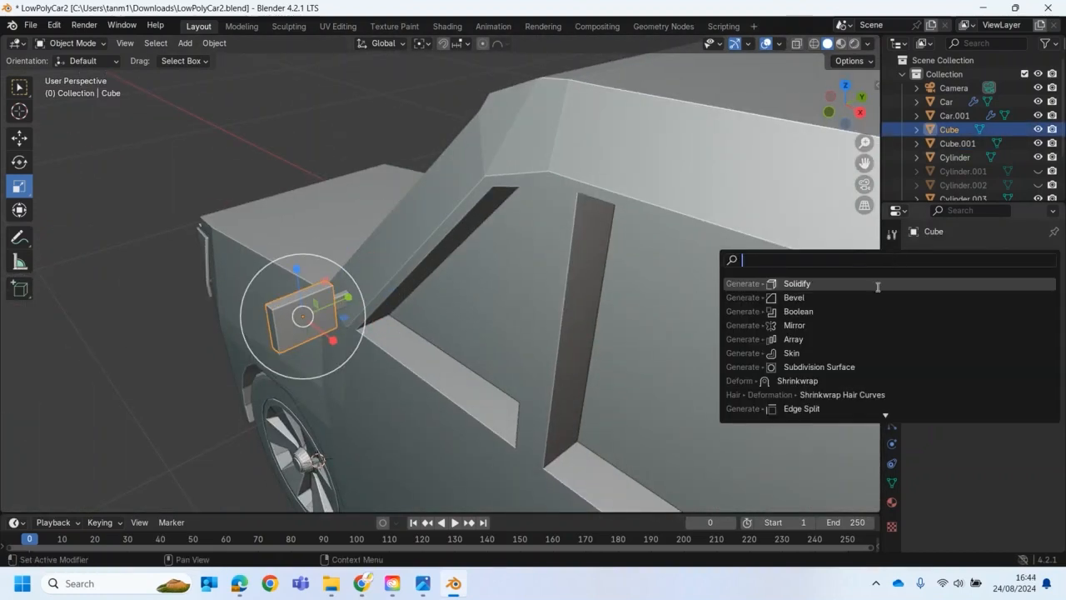
click(798, 297)
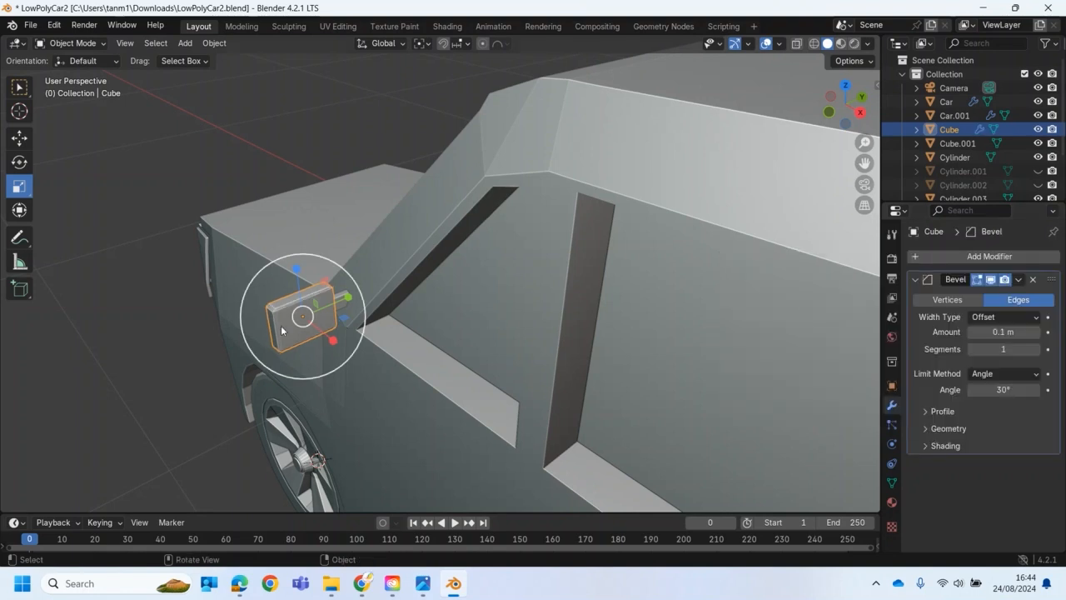
click(1037, 350)
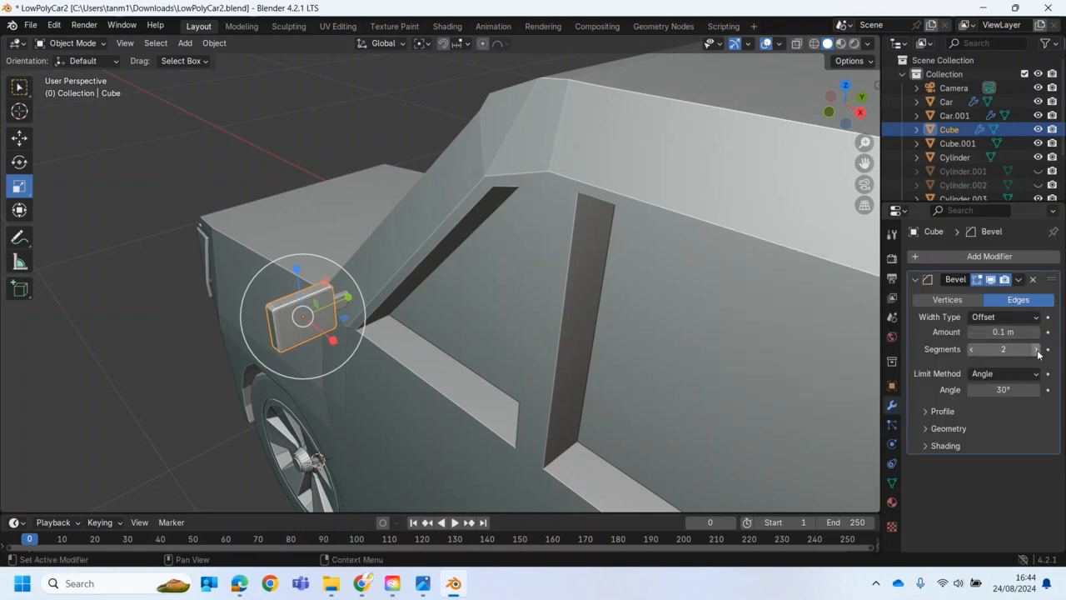
drag(1033, 332, 181, 325)
scroll(554, 360, down, 2)
middle_drag(555, 364, 191, 492)
click(190, 491)
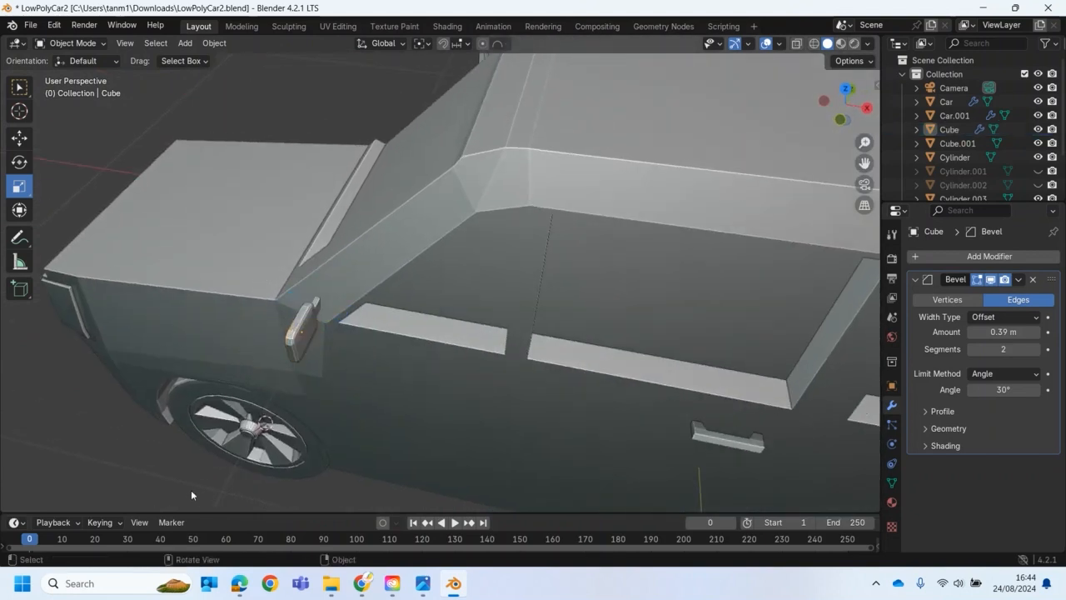
Rotate the mirror block 10.3° about the Z axis and shift it slightly along X.
click(301, 332)
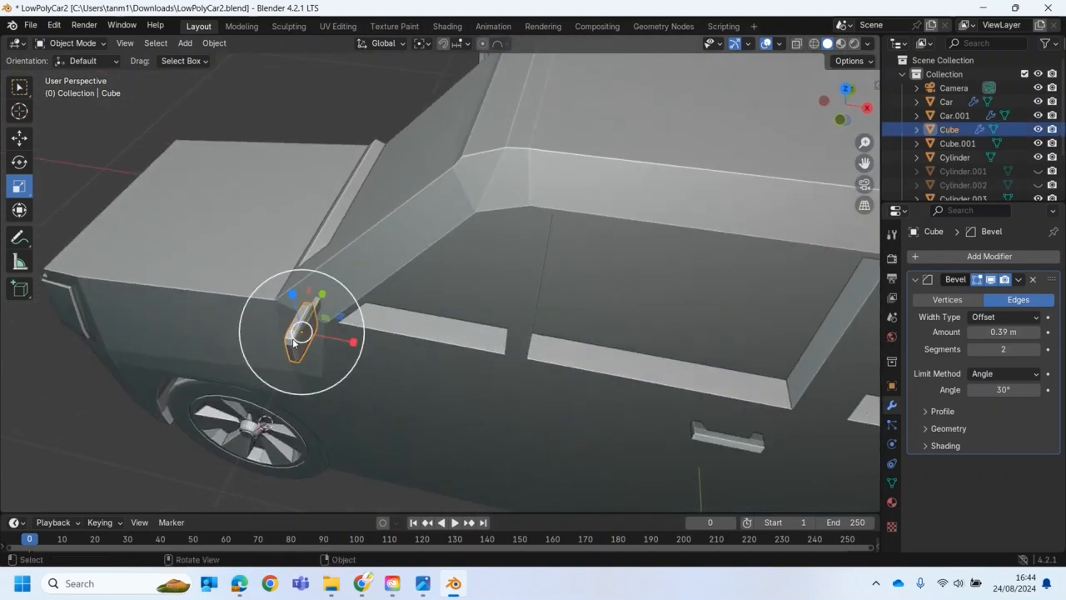
key(r)
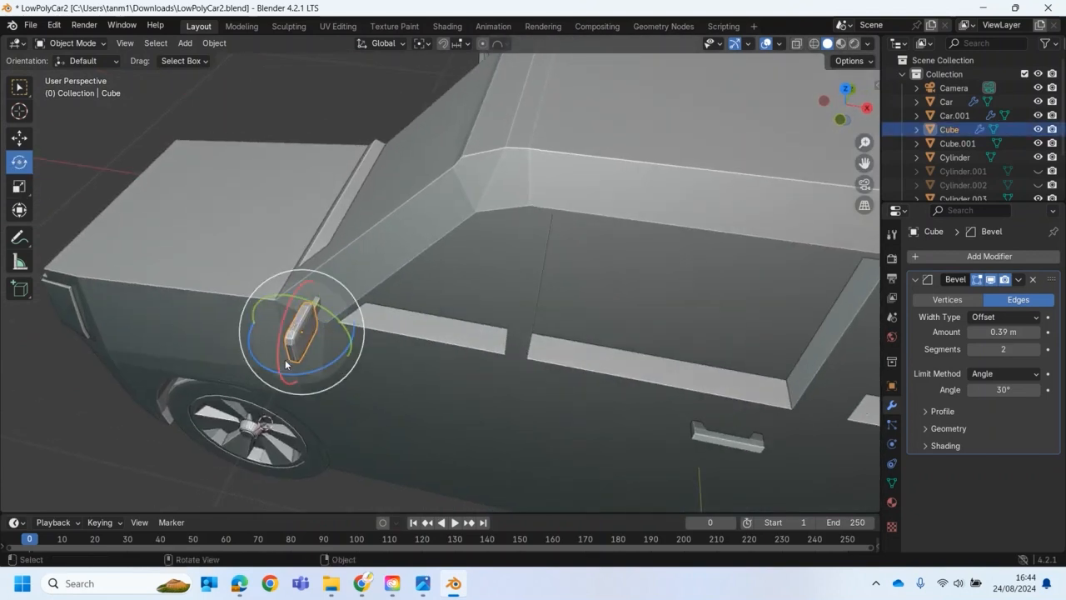
drag(290, 379, 303, 370)
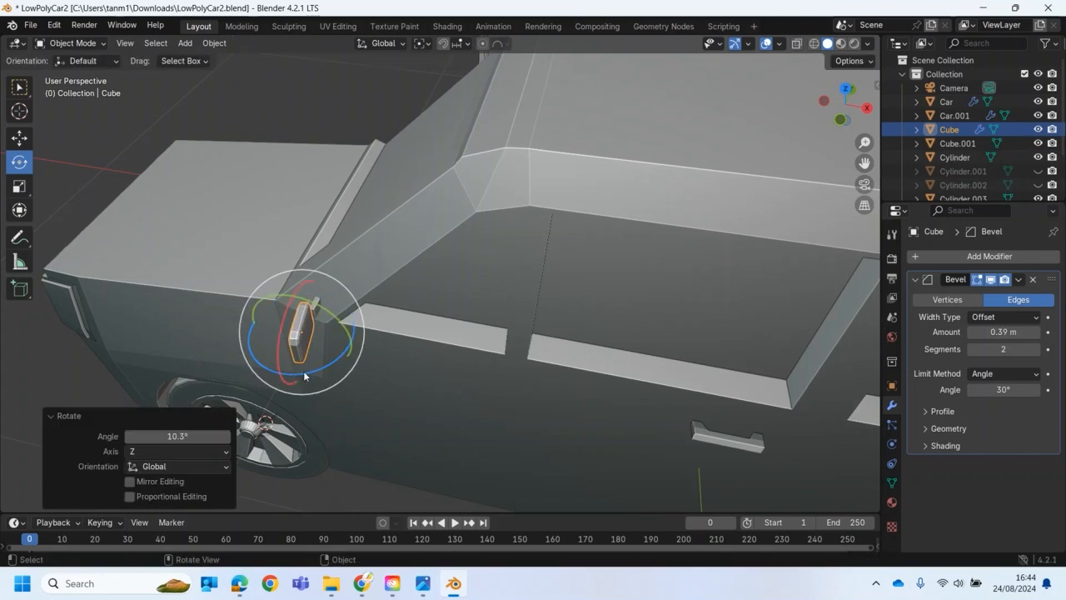
key(g)
drag(346, 343, 368, 339)
click(35, 350)
middle_drag(34, 351, 919, 335)
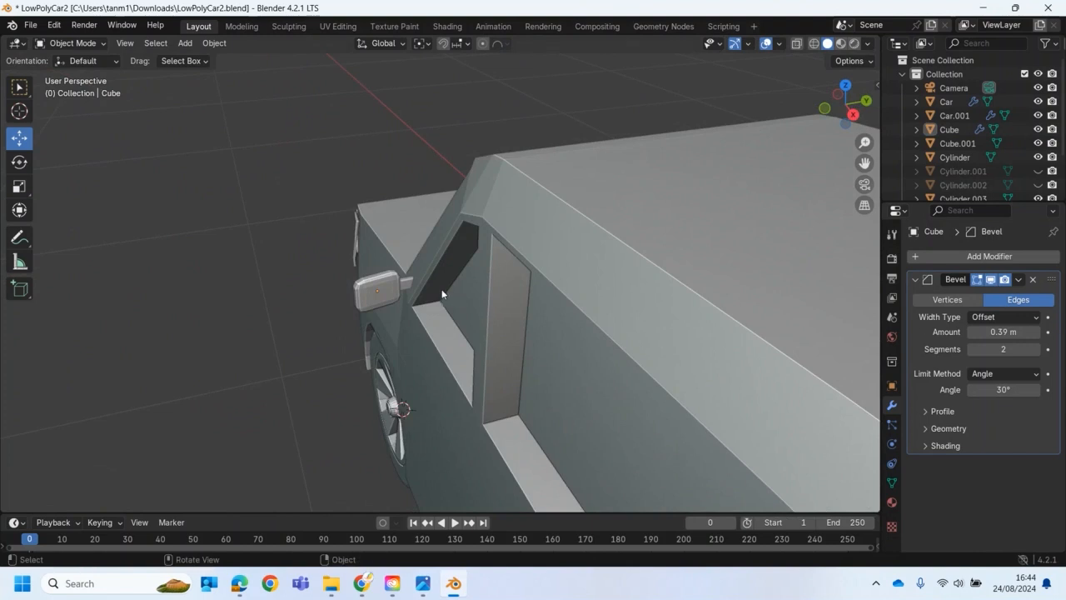
Join the connecting arm to the beveled mirror block as one object.
click(408, 284)
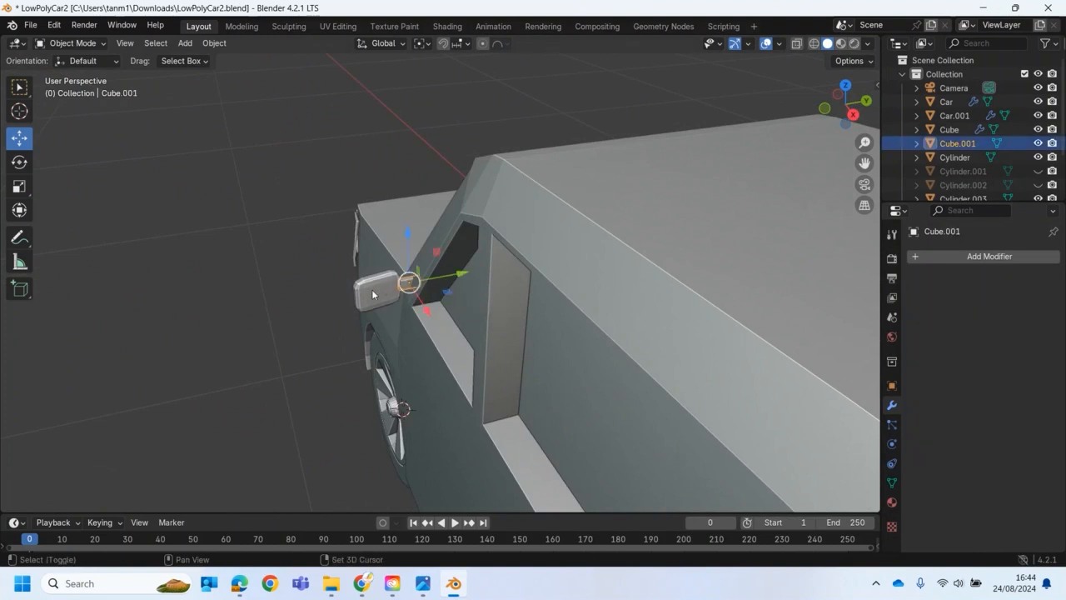
shift+click(374, 293)
right_click(372, 293)
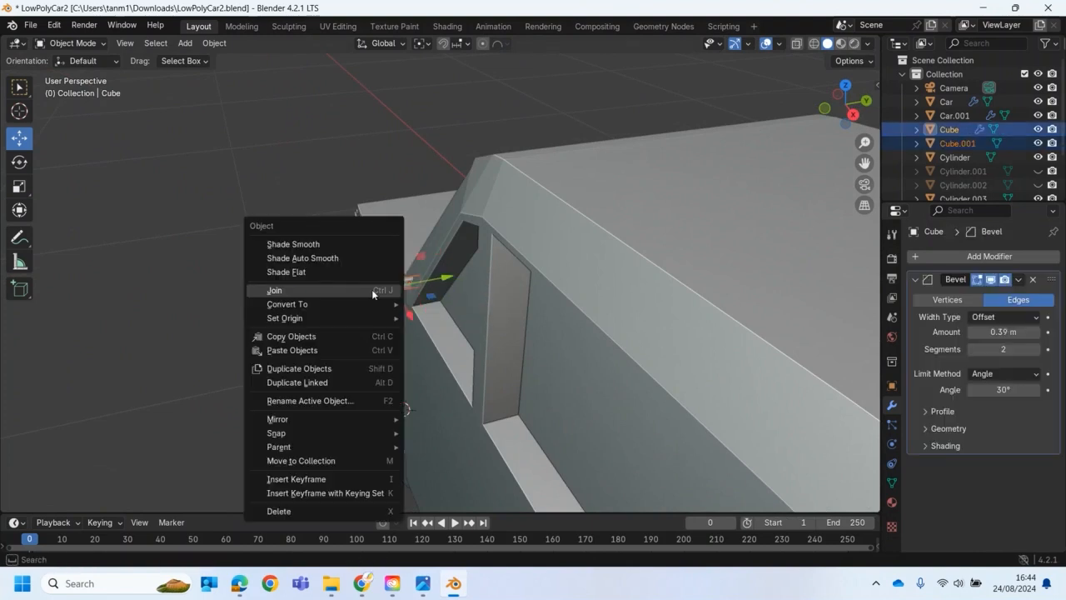
click(316, 287)
scroll(361, 344, down, 1)
middle_drag(361, 344, 357, 303)
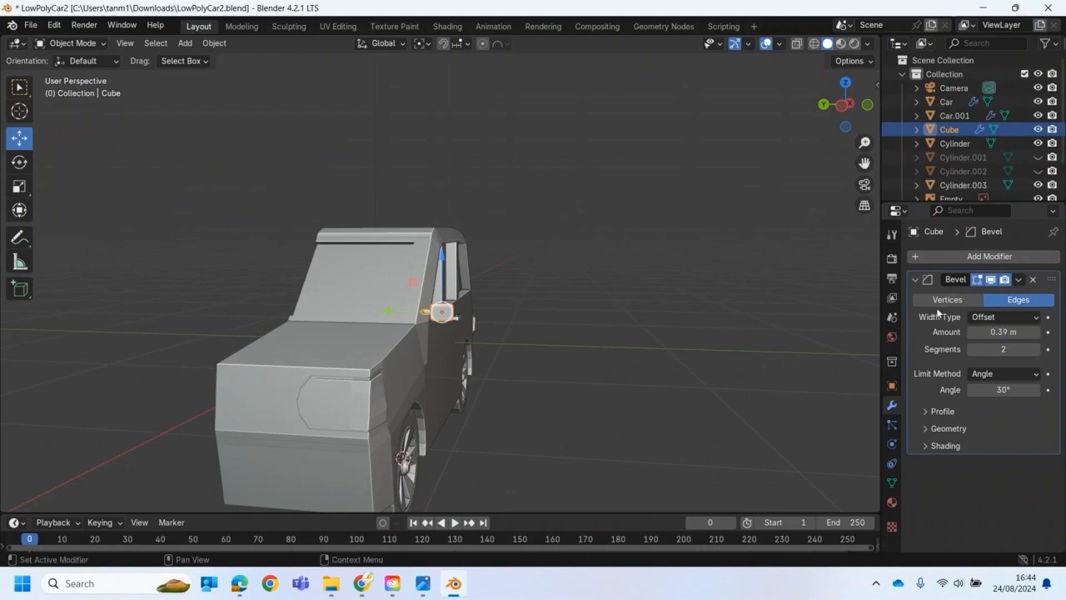
Turn on the viewport display of the car body's Mirror modifier.
click(329, 368)
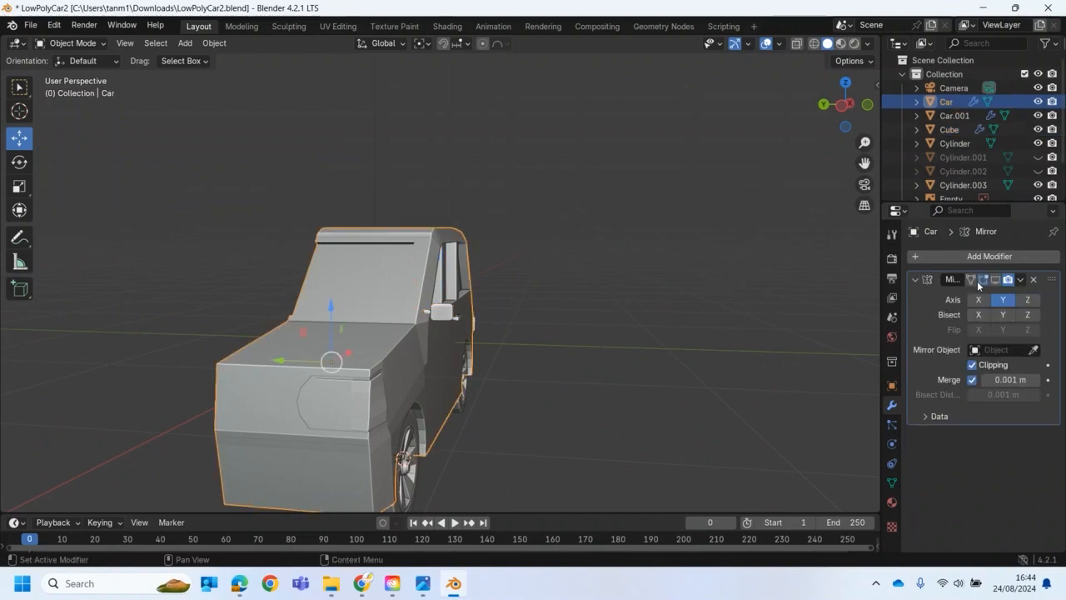
click(996, 281)
middle_drag(495, 385, 330, 418)
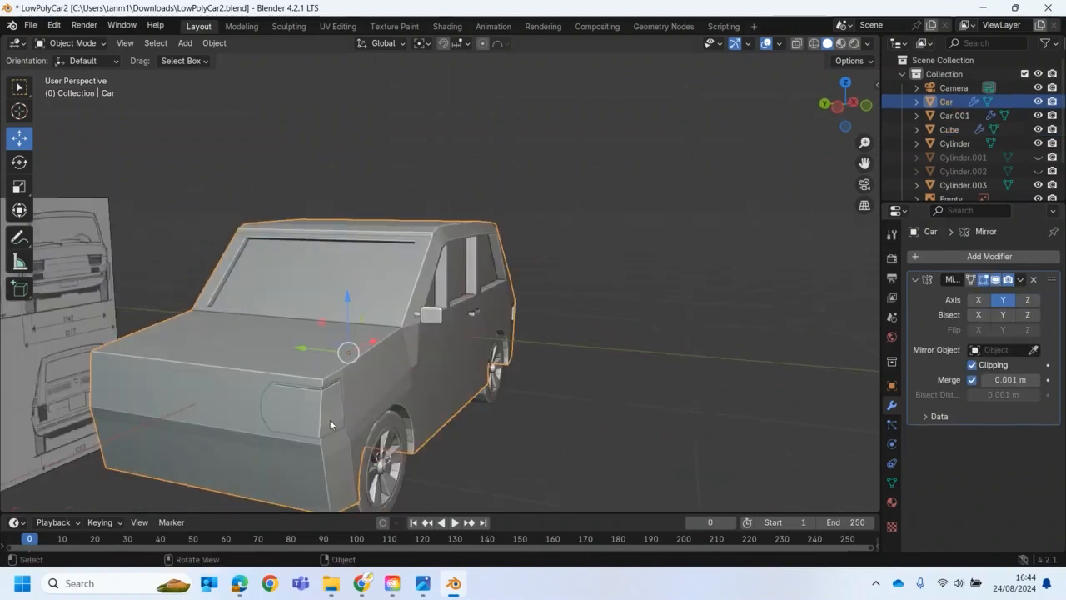
click(330, 425)
middle_drag(396, 431, 436, 347)
Join the side mirror into the car body so that it takes on the body's Mirror modifier.
click(390, 354)
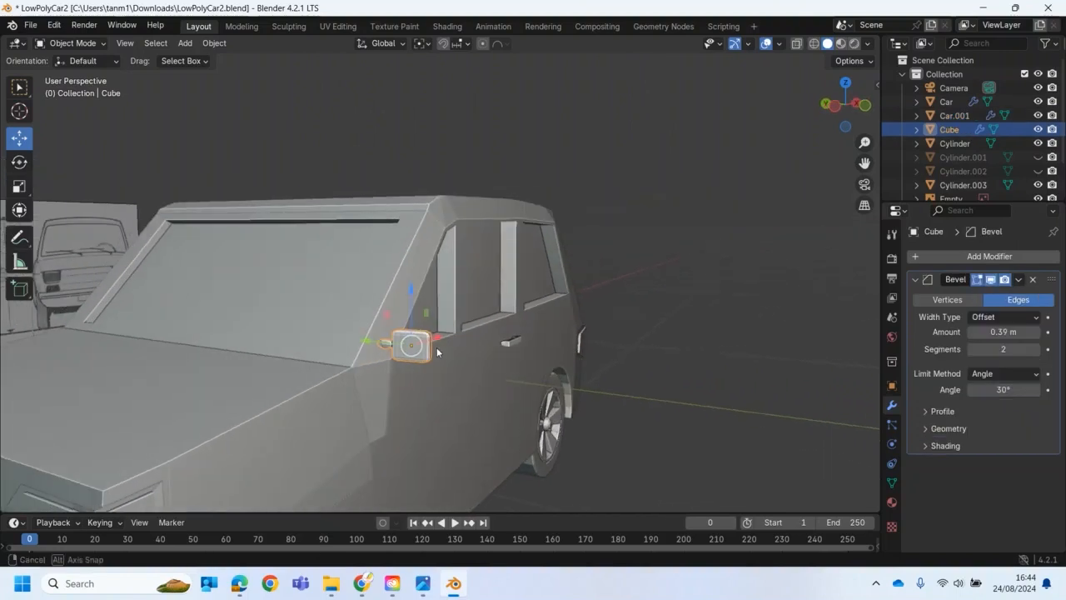
shift+click(416, 276)
right_click(417, 276)
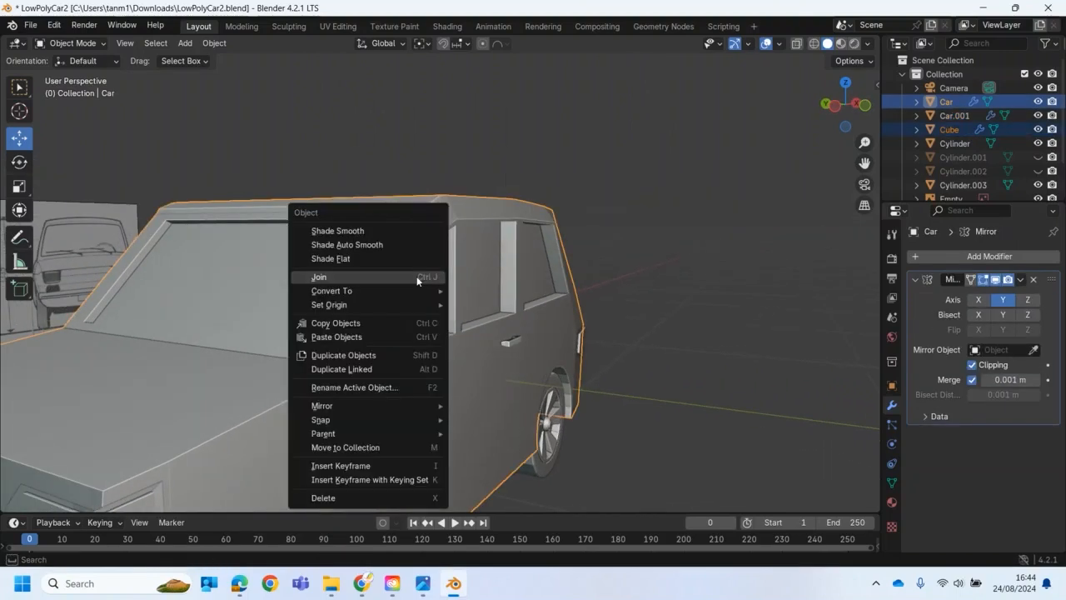
click(375, 276)
middle_drag(364, 290, 308, 368)
scroll(281, 373, up, 2)
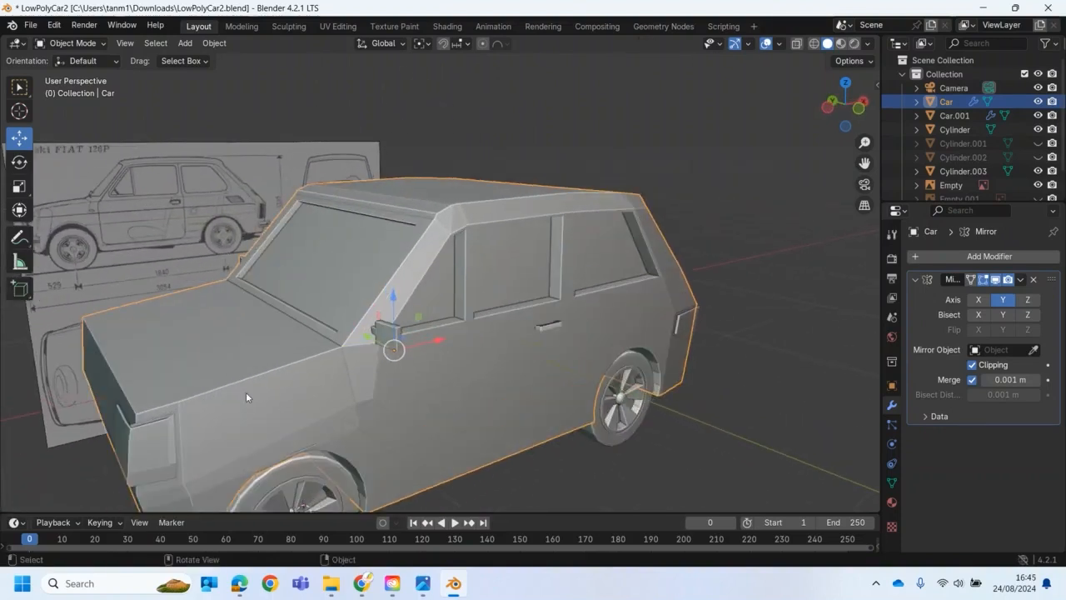
Join the separate headlight and taillight object into the car body.
click(146, 453)
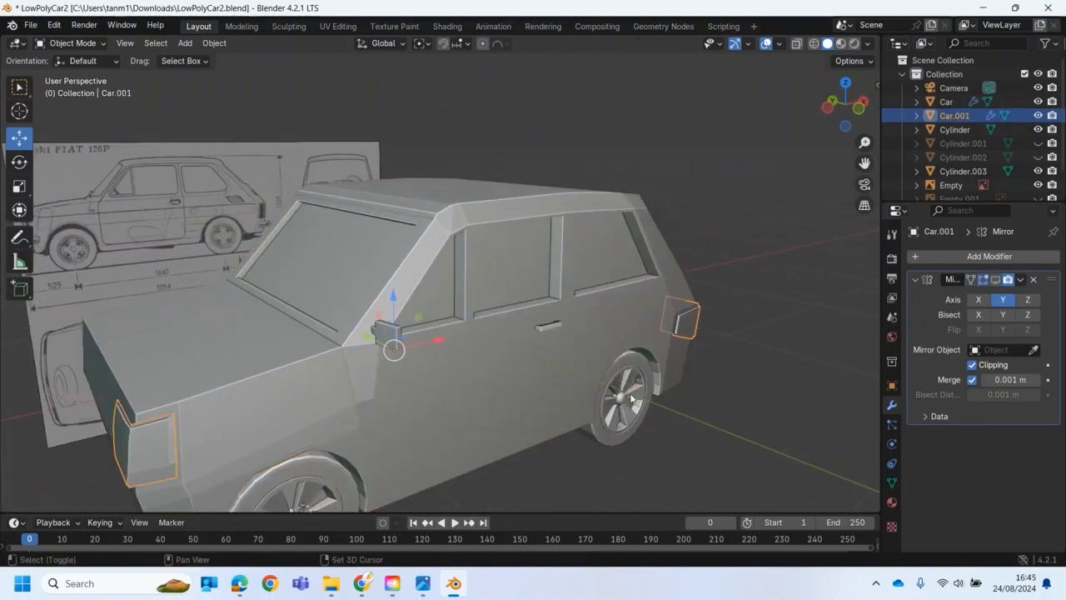
shift+click(440, 397)
right_click(439, 397)
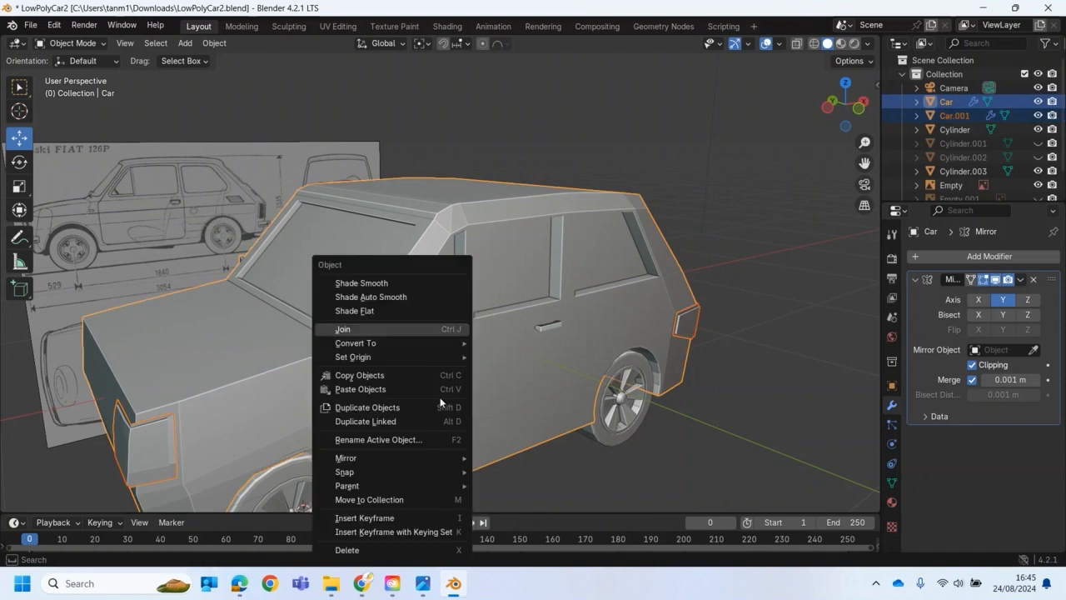
click(359, 329)
middle_drag(359, 328, 368, 427)
Join the rear wheel and the front wheel into one object.
click(367, 429)
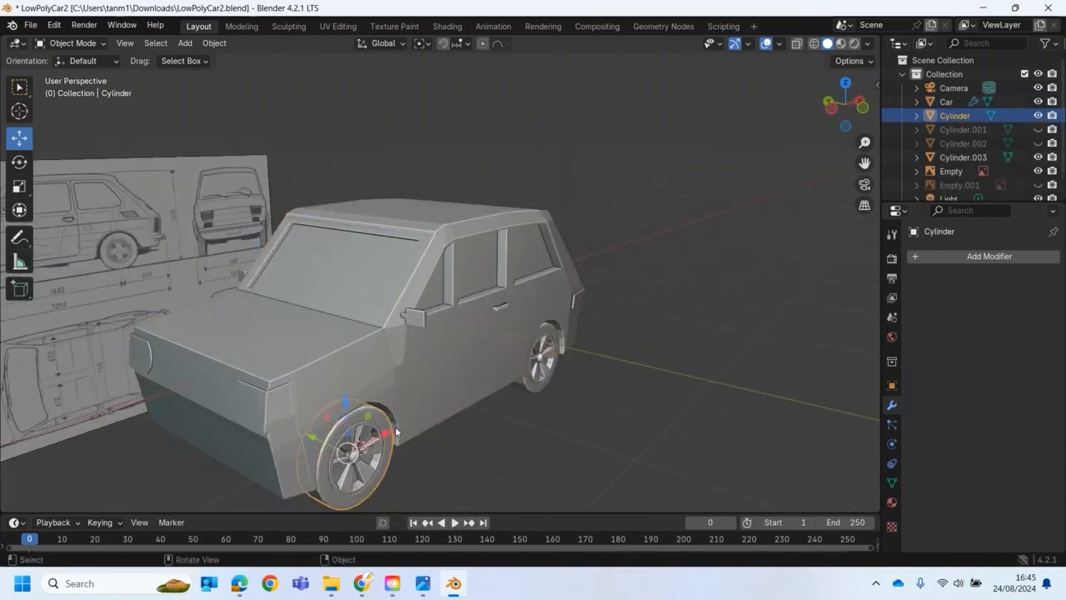
click(538, 388)
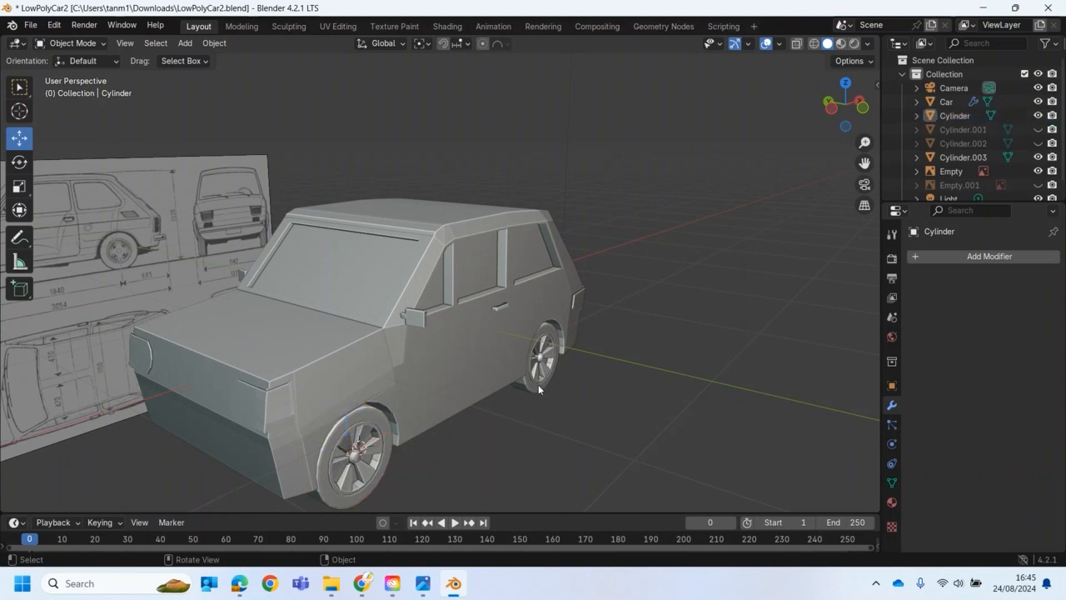
shift+click(358, 446)
right_click(358, 446)
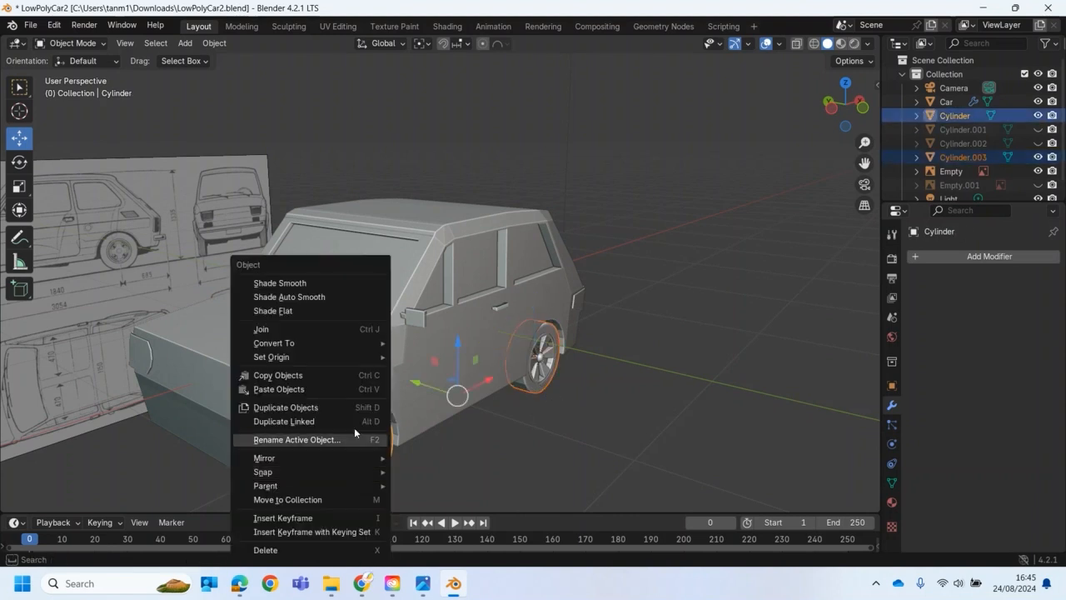
click(318, 329)
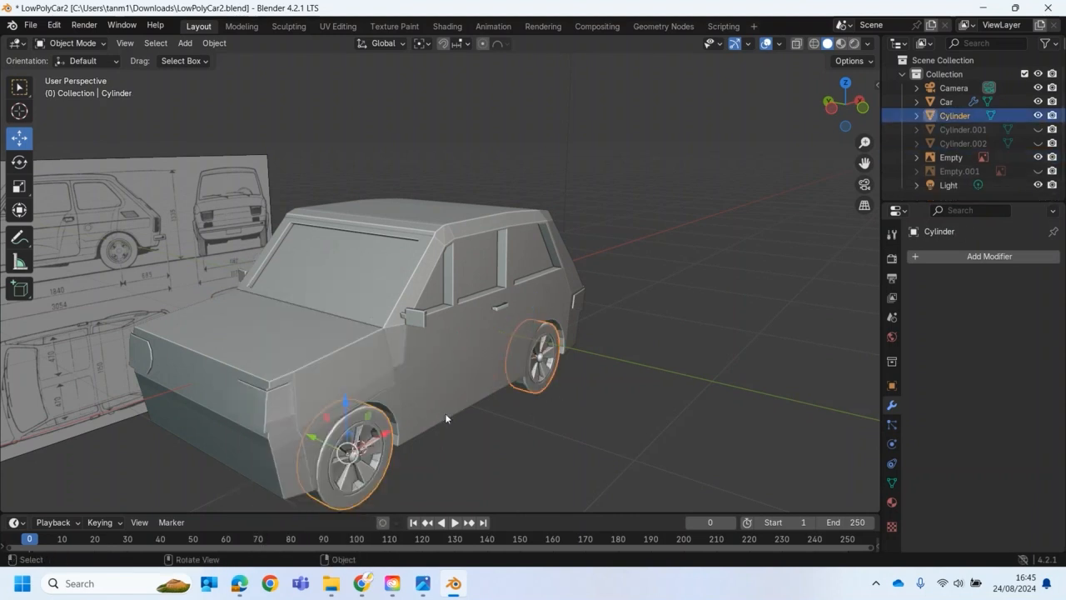
Join the combined wheels into the mirrored car body.
shift+click(439, 395)
right_click(439, 394)
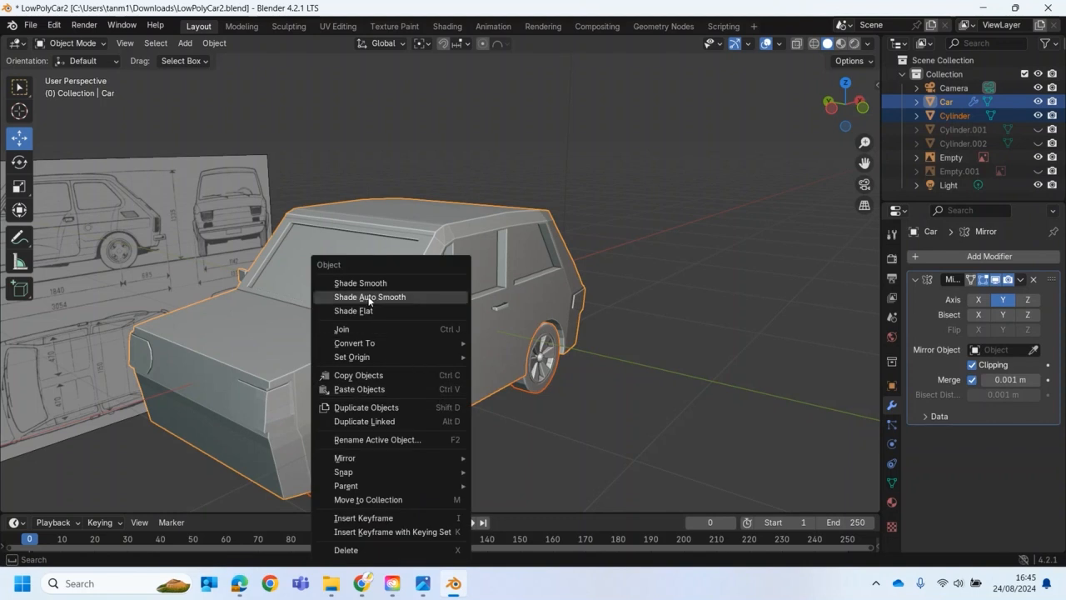
click(363, 331)
middle_drag(364, 346, 413, 376)
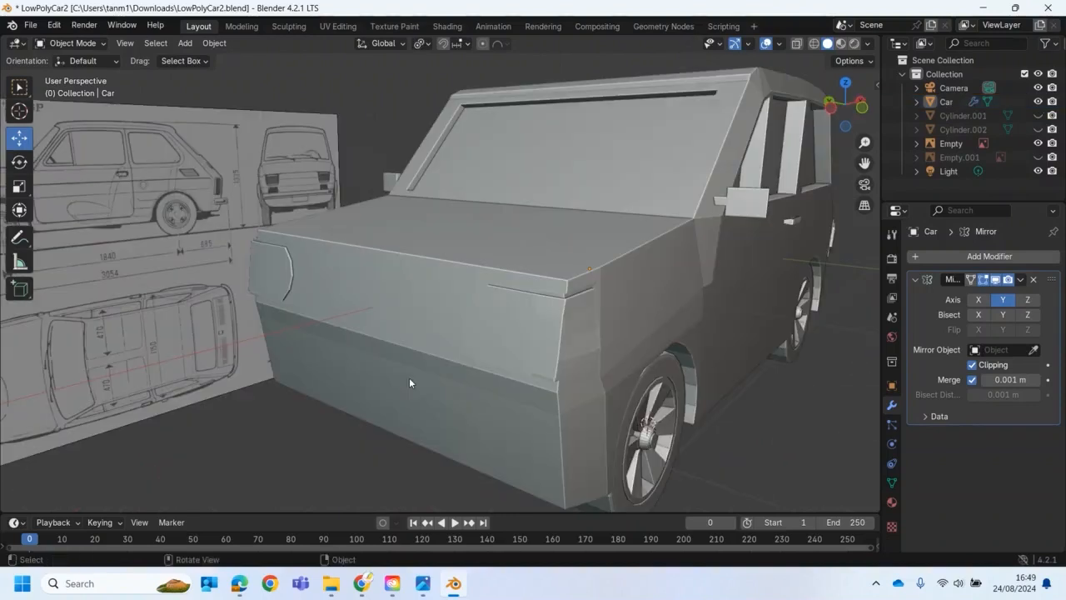
In Edit Mode, duplicate the car's lower front face in place and separate the copy into its own object.
middle_drag(424, 355, 506, 386)
click(498, 371)
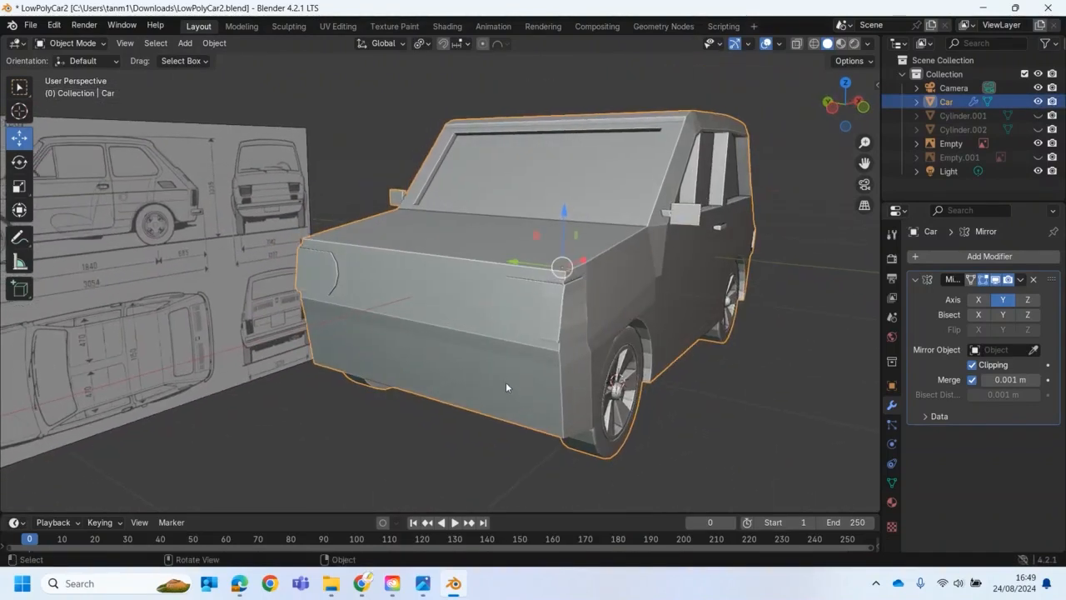
click(80, 42)
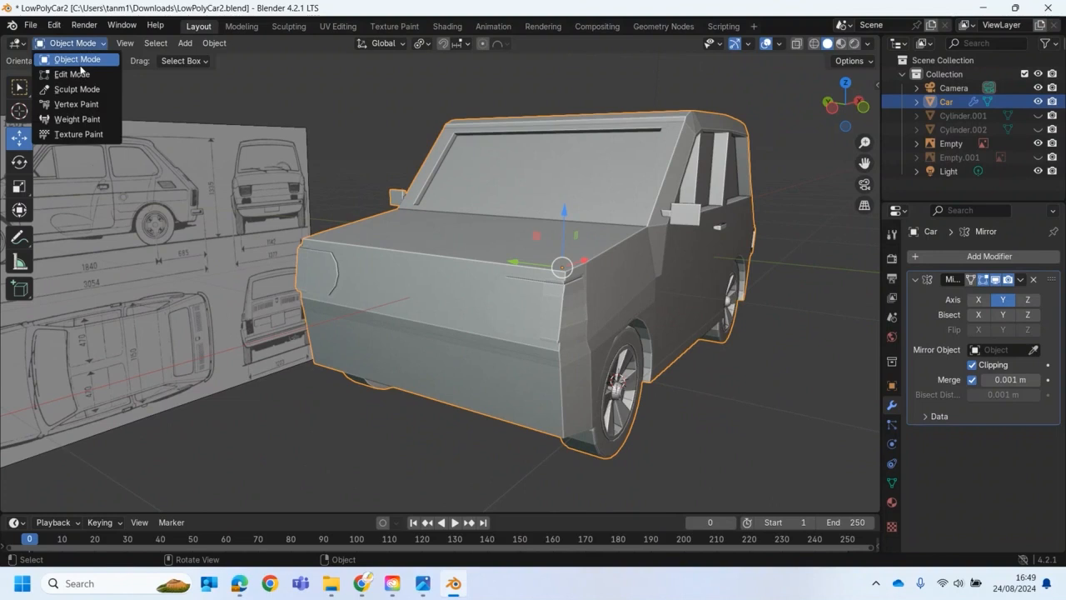
click(75, 72)
click(492, 385)
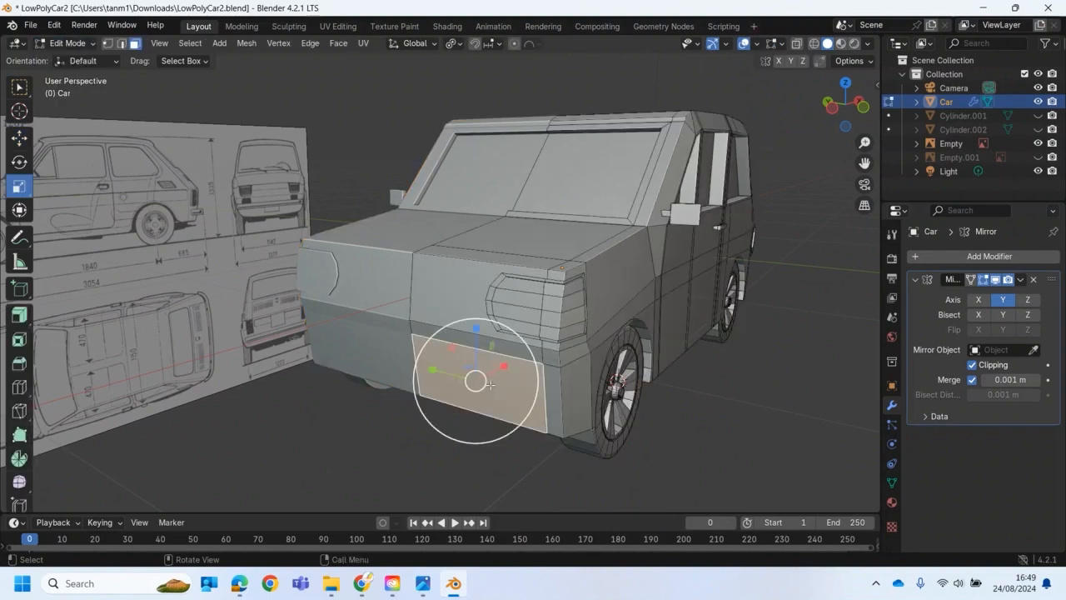
key(g)
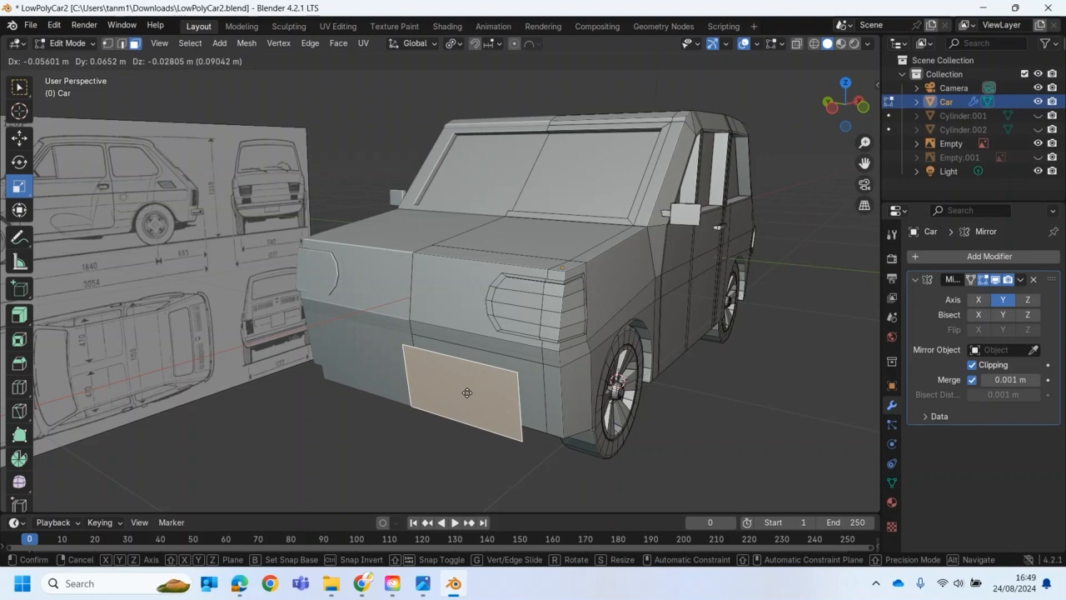
right_click(467, 392)
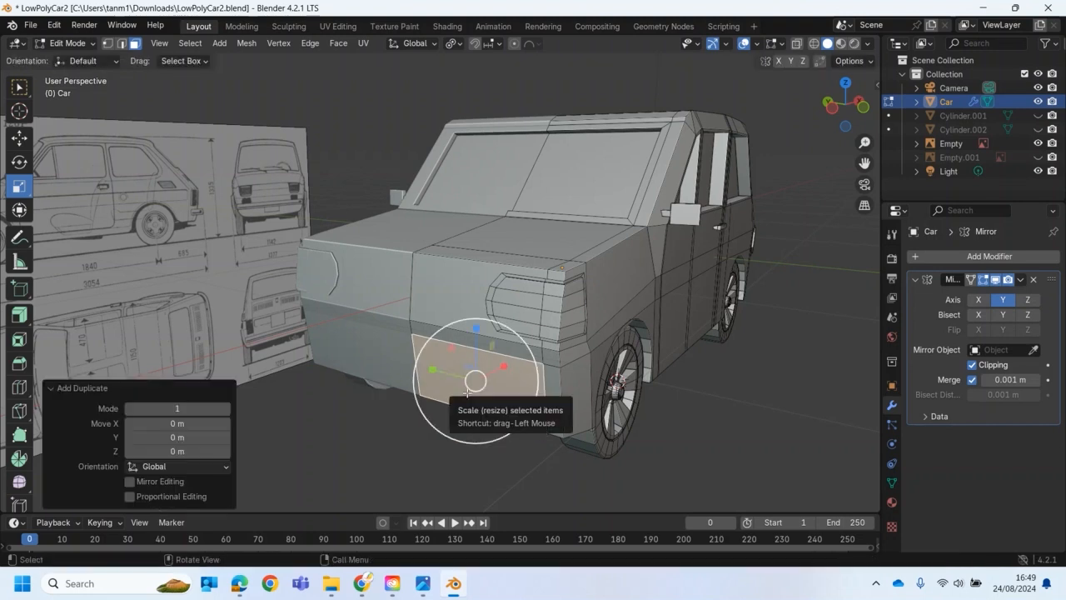
key(ctrl+f)
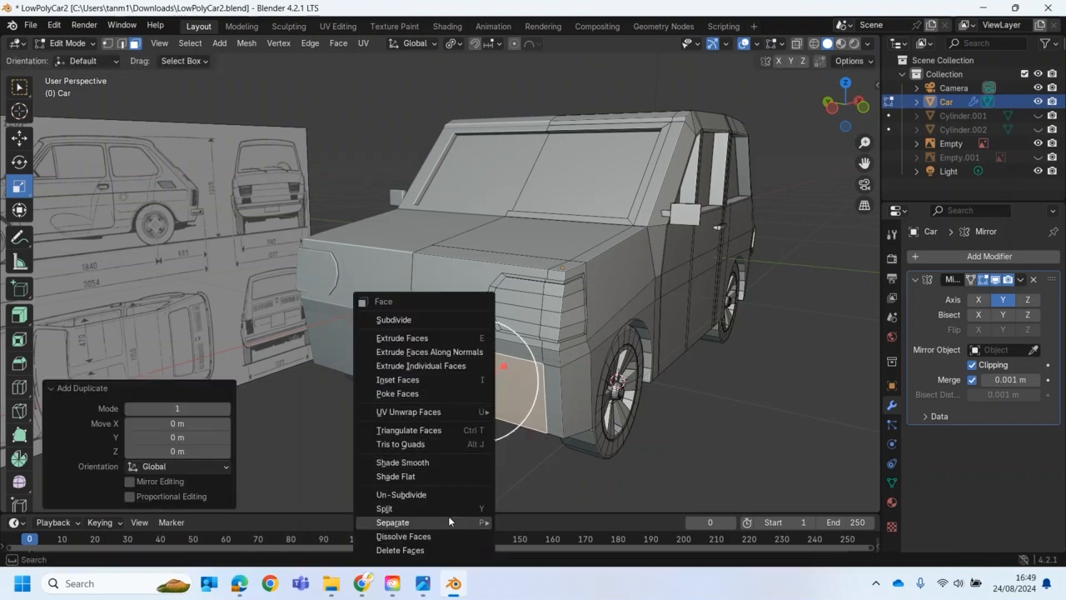
mouse_move(448, 519)
click(528, 491)
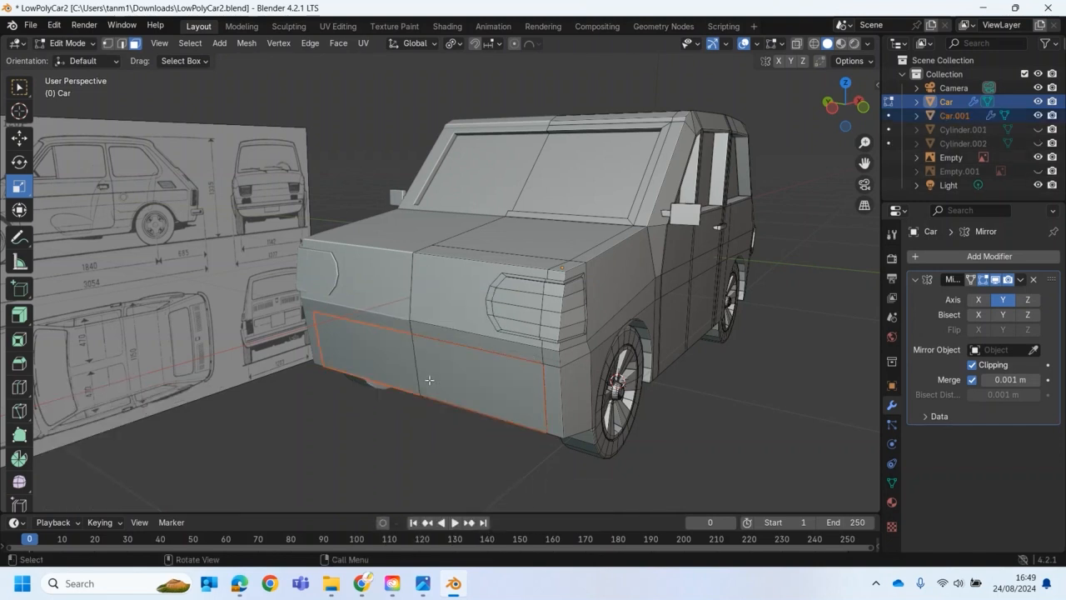
Return to Object Mode and remove the Mirror modifier from the separated front panel.
click(71, 43)
click(77, 59)
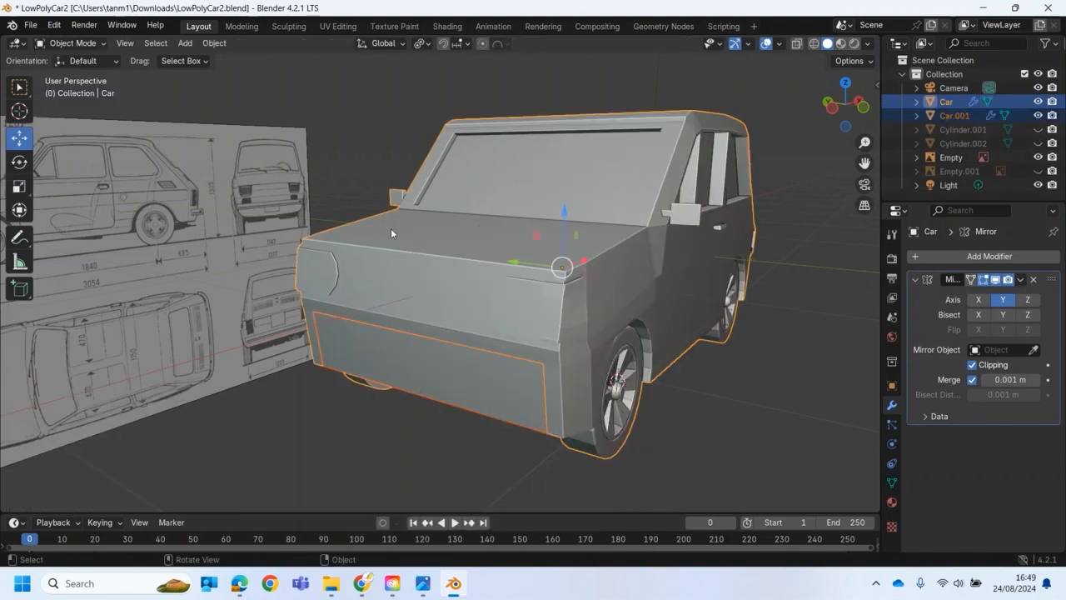
click(957, 115)
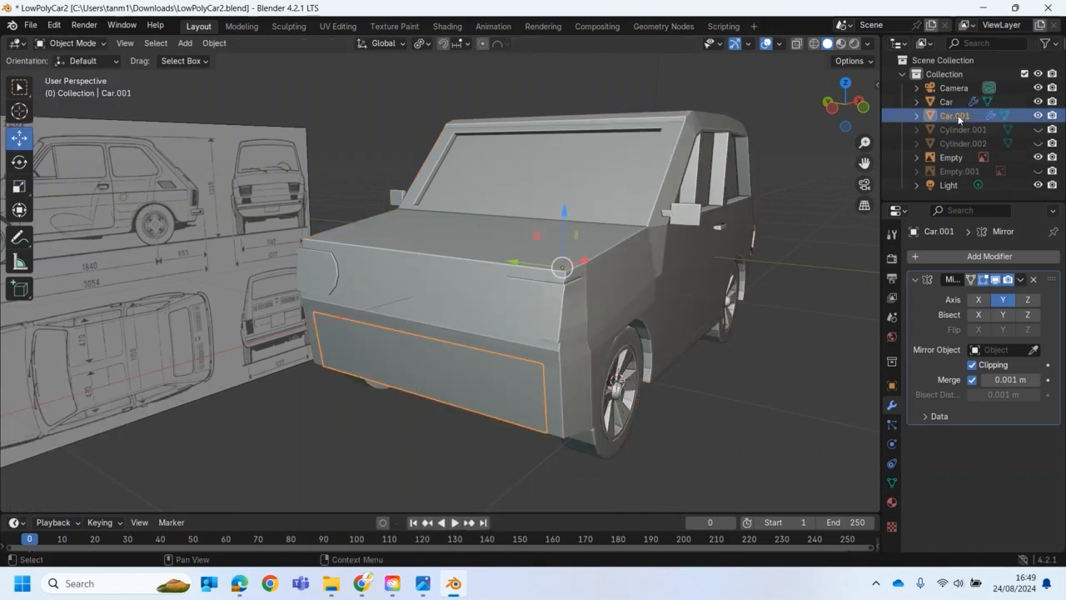
click(1033, 281)
middle_drag(658, 395, 430, 393)
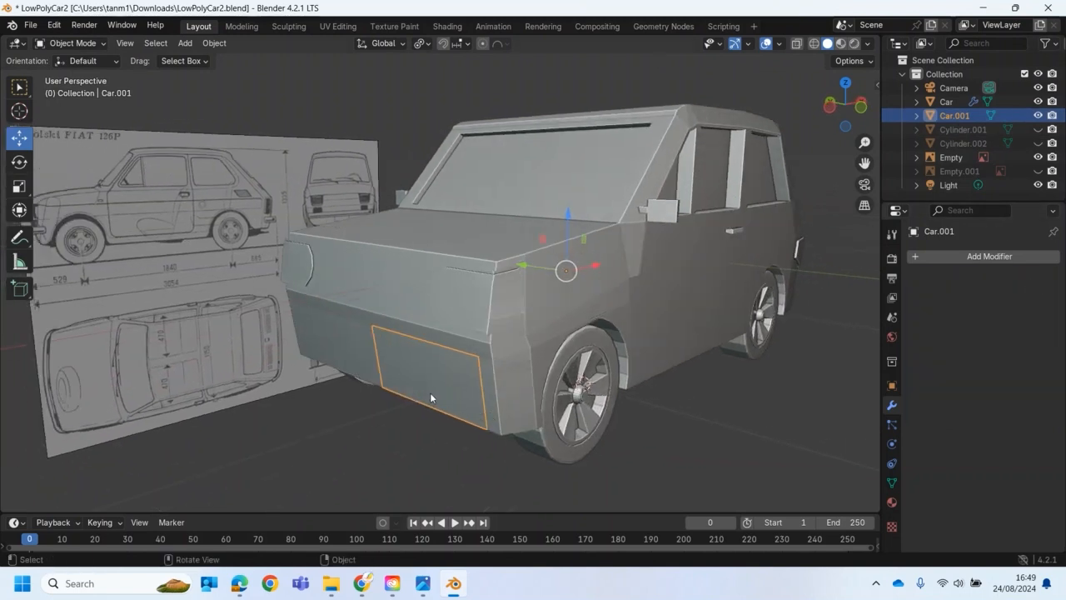
In Edit Mode, add six evenly spaced horizontal loop cuts across the separated lower front panel.
key(Tab)
click(17, 388)
click(453, 376)
drag(192, 380, 230, 379)
click(225, 378)
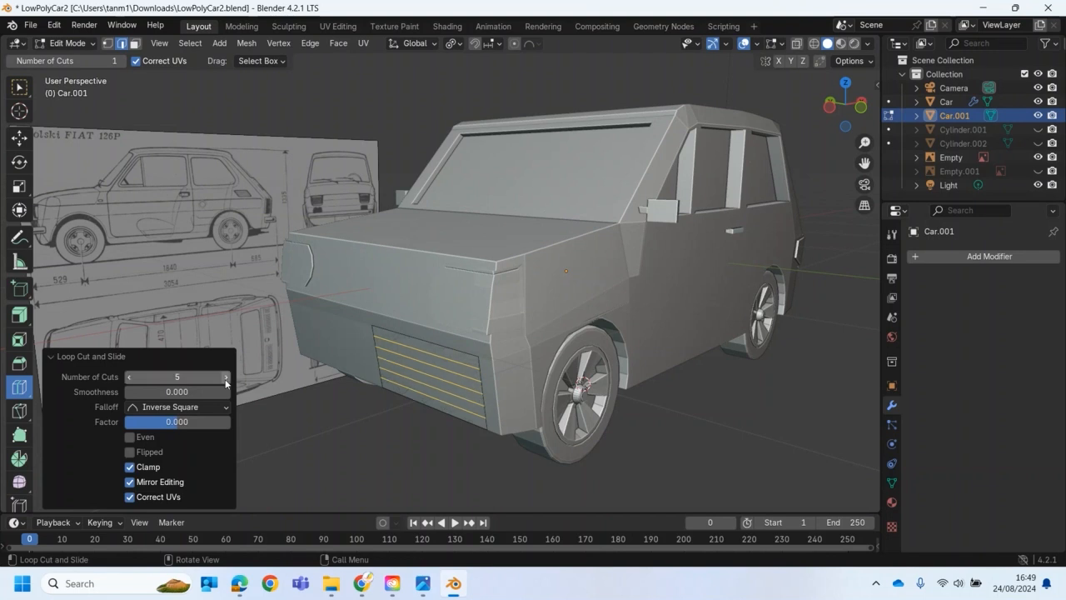
click(225, 378)
middle_drag(319, 413, 389, 431)
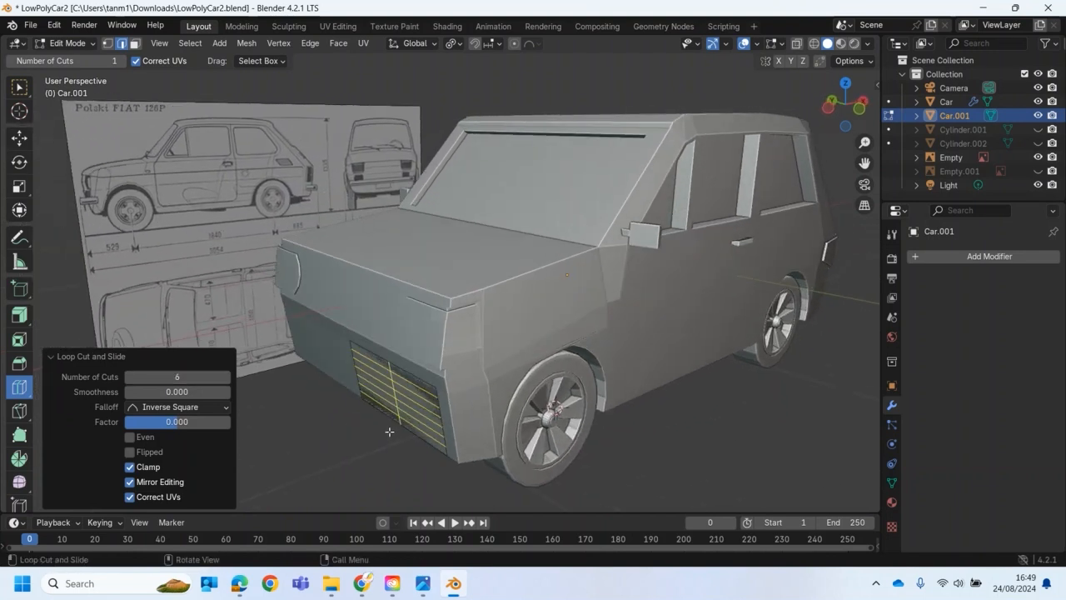
Return to Object Mode and nudge the front panel slightly forward off the car body along X.
key(Tab)
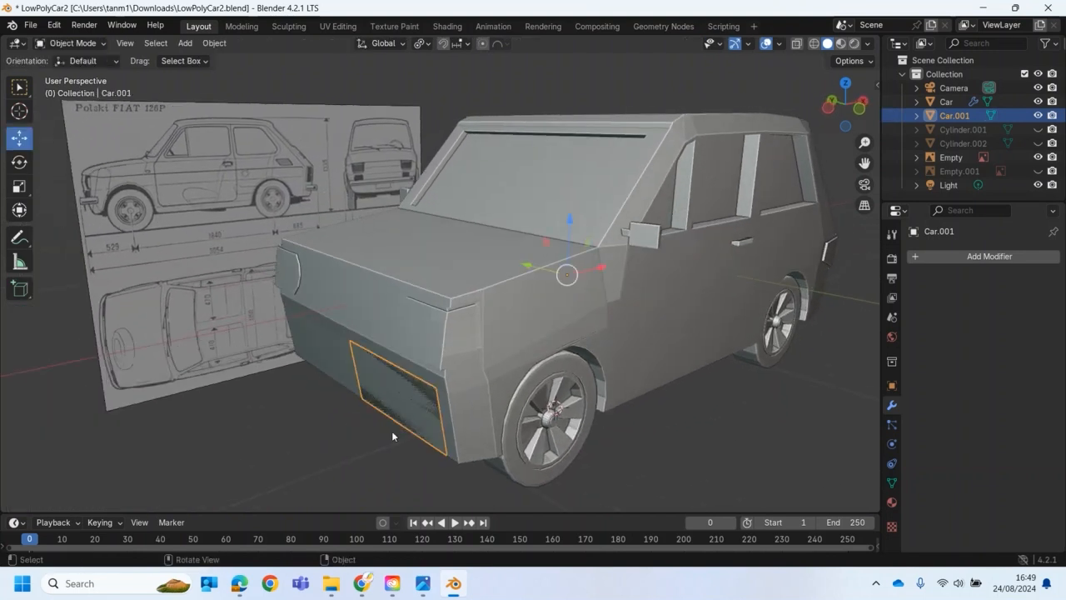
drag(604, 273, 601, 273)
middle_drag(441, 374, 411, 409)
click(462, 362)
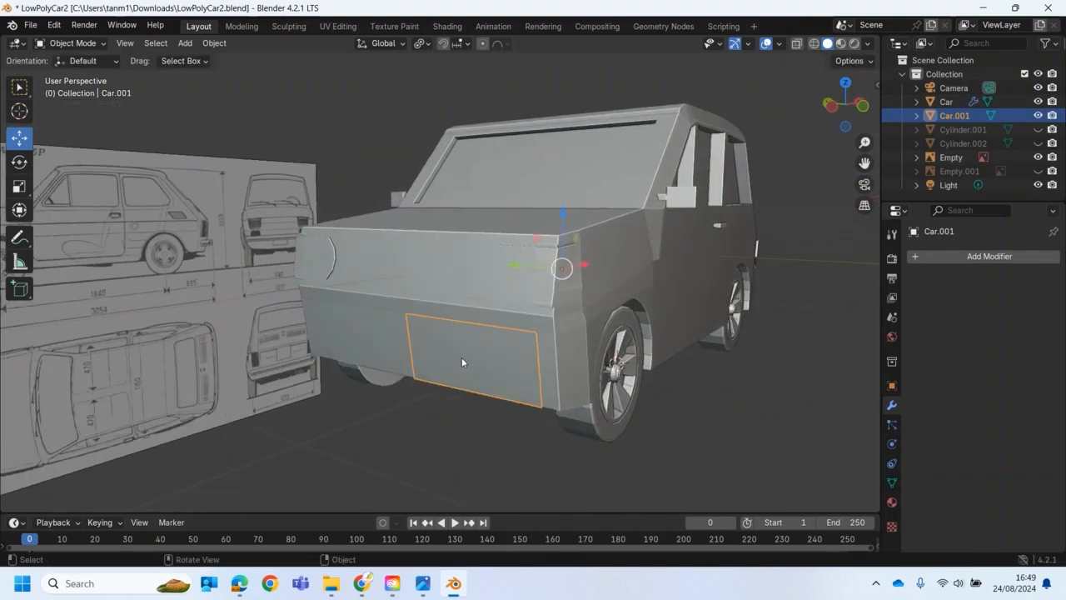
In Edit Mode with face selection, select four alternating strips of the front panel, from the uppermost to the lowest.
key(Tab)
middle_drag(463, 360, 500, 350)
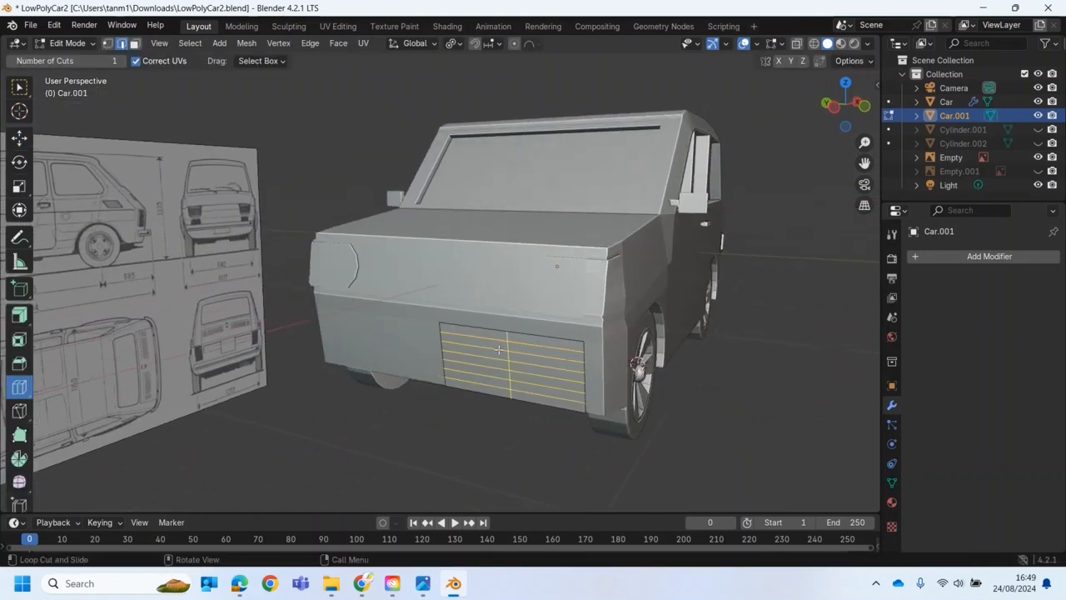
click(135, 44)
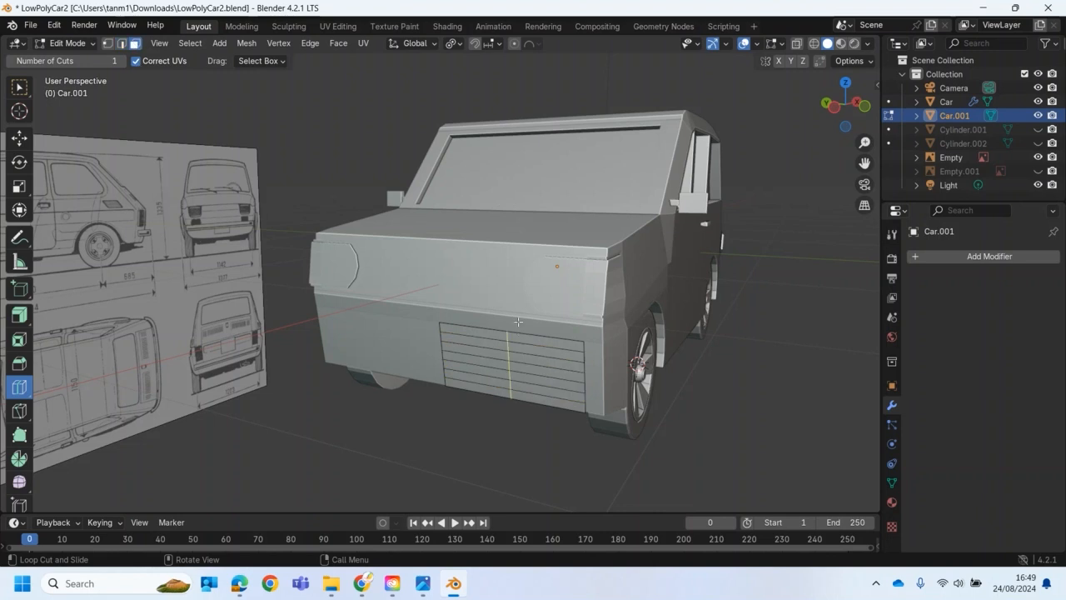
scroll(569, 396, up, 3)
middle_drag(569, 396, 543, 319)
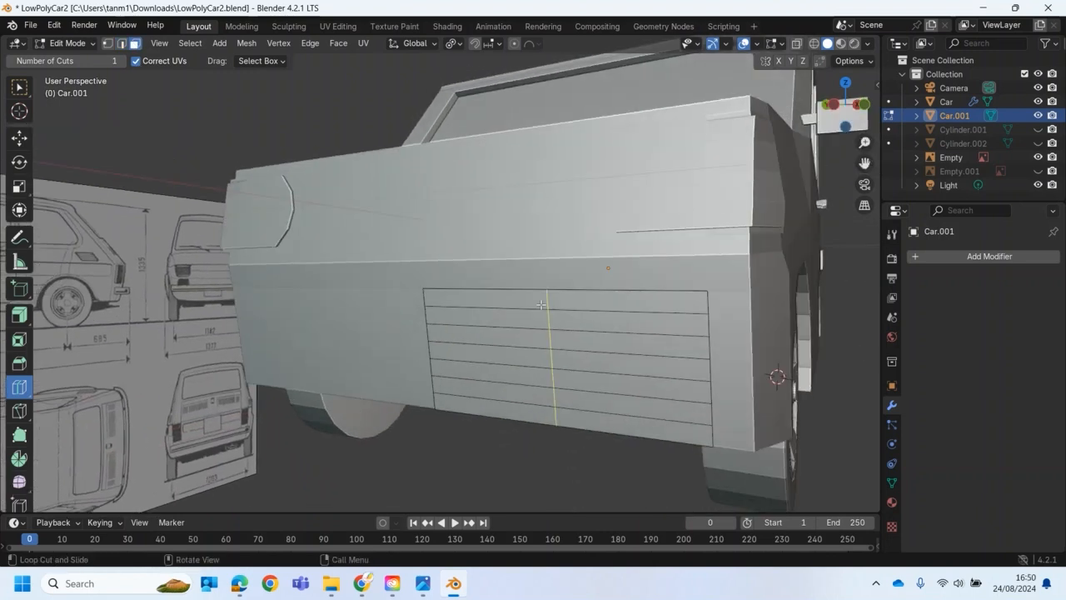
key(w)
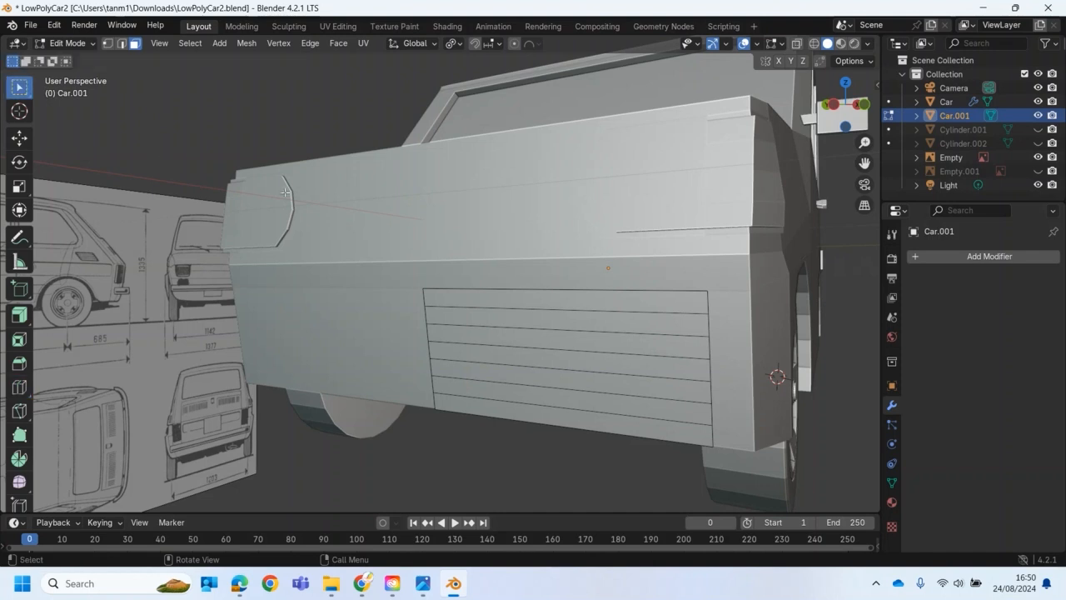
click(548, 301)
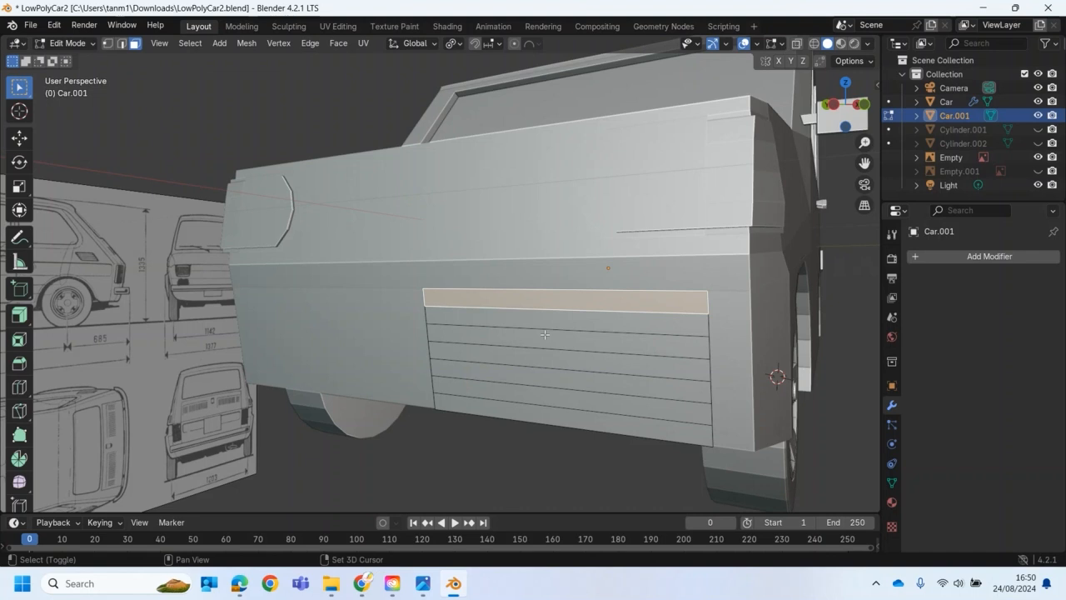
shift+click(544, 335)
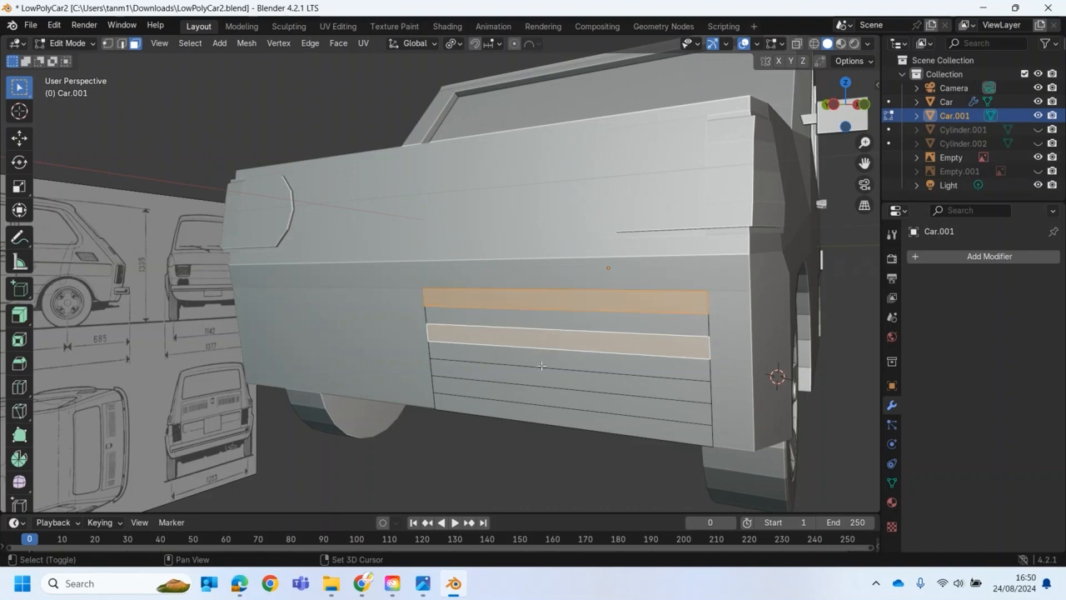
shift+click(538, 374)
shift+click(543, 409)
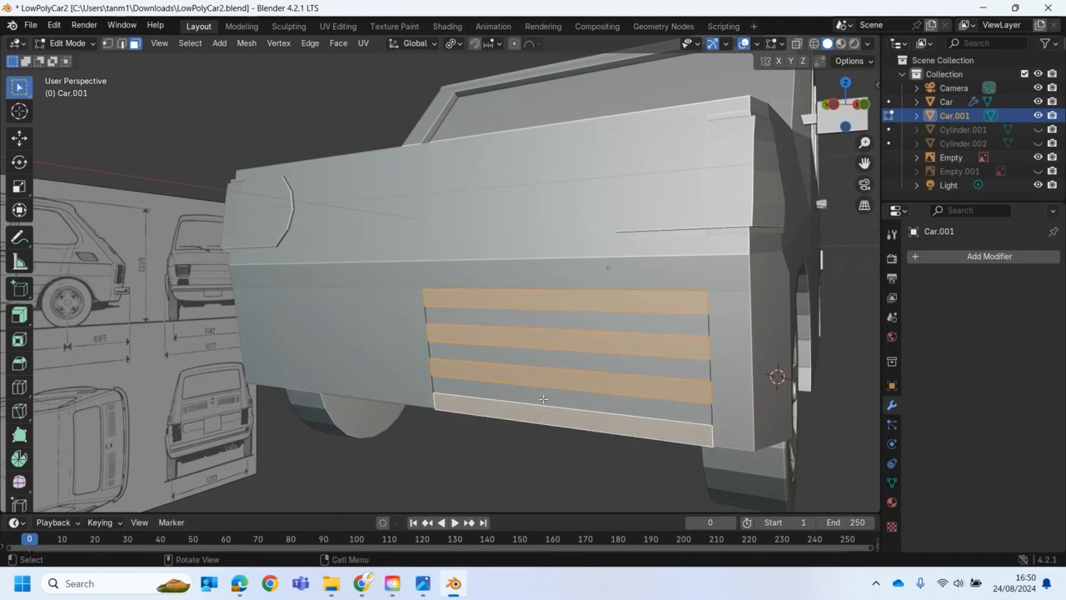
Inset the four selected strips by 0.01771 m and extrude them -0.005559 m along their normals.
key(i)
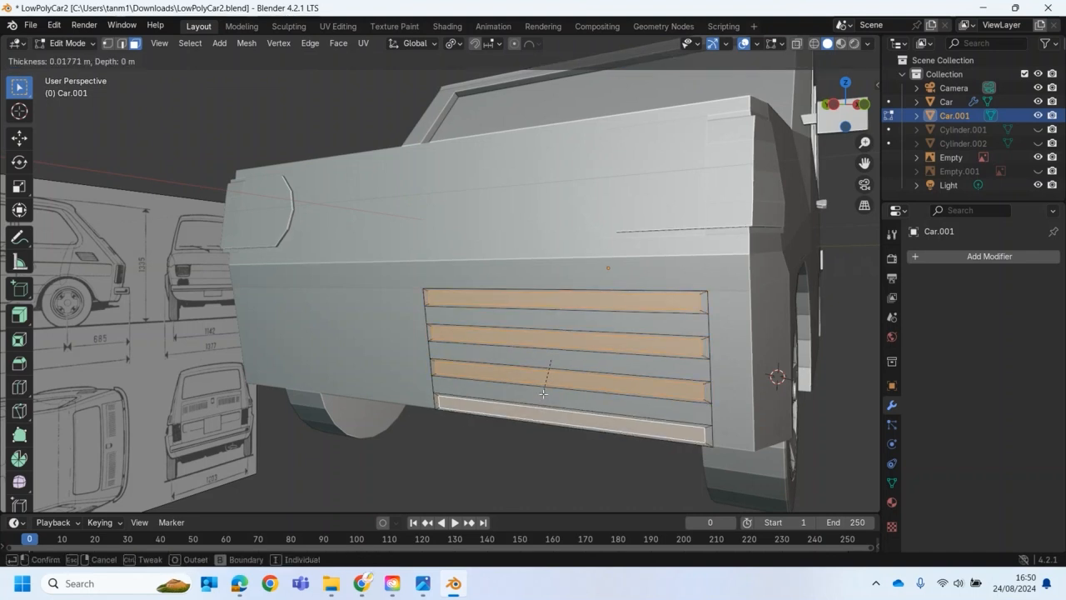
click(543, 393)
middle_drag(543, 393, 496, 385)
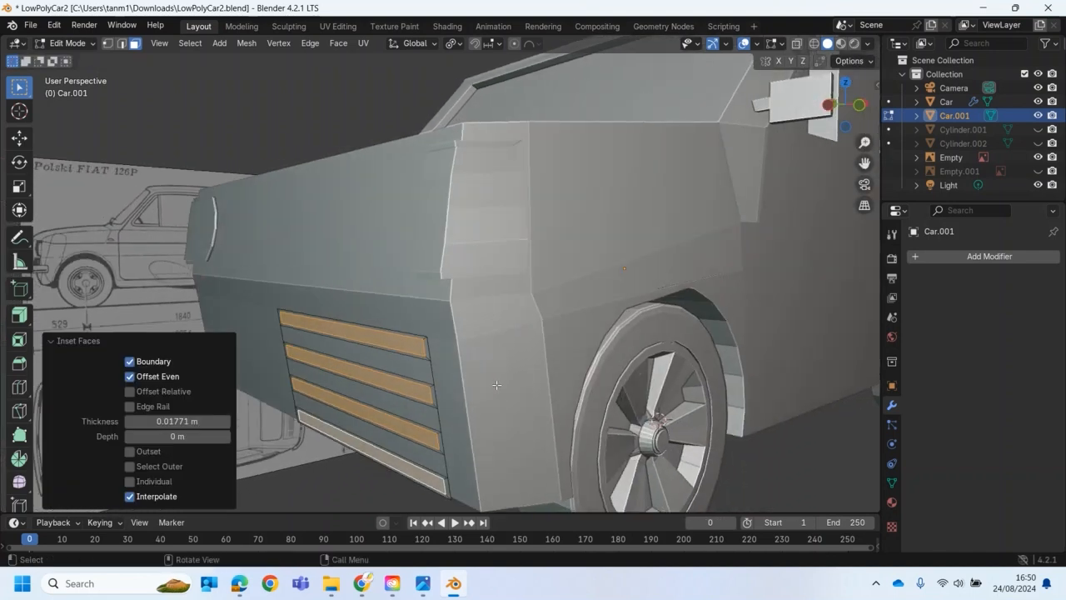
key(e)
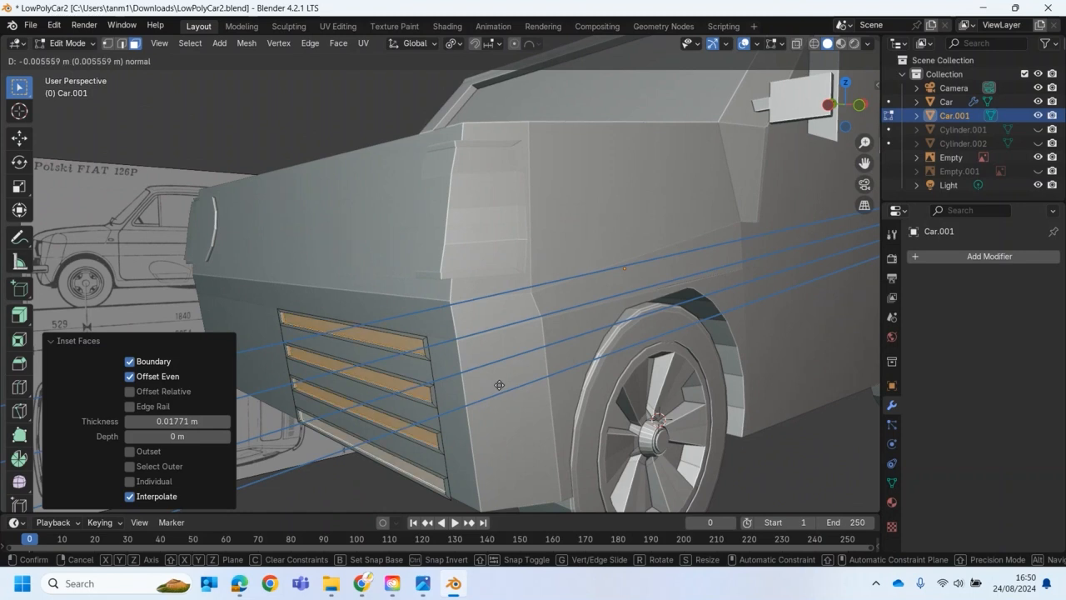
click(499, 385)
Inset the four grille strips again by 0.02032 m, extrude the inner faces, and deselect everything.
key(i)
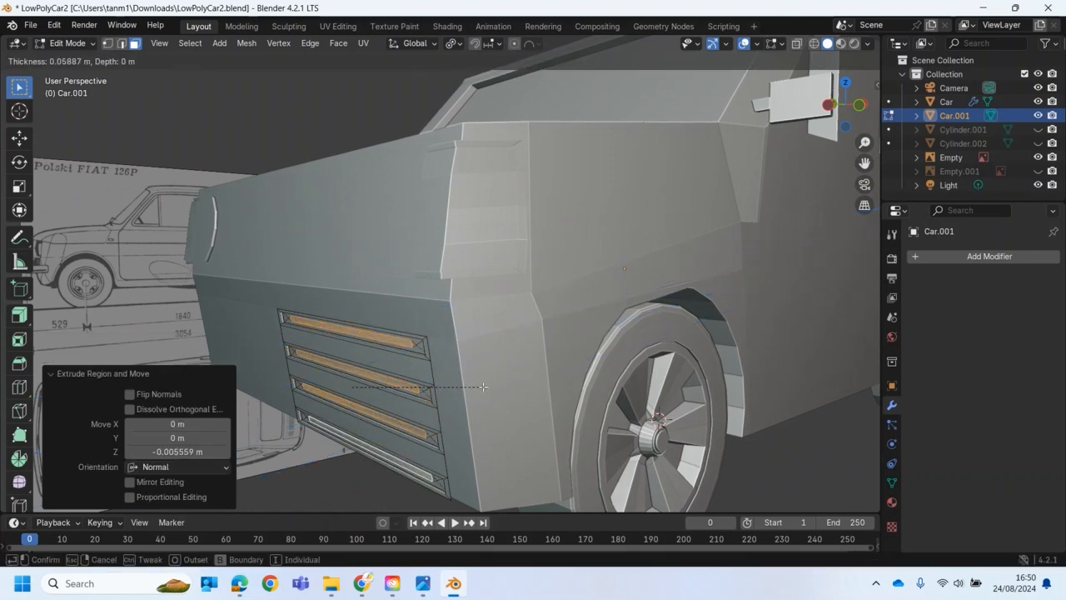
click(494, 387)
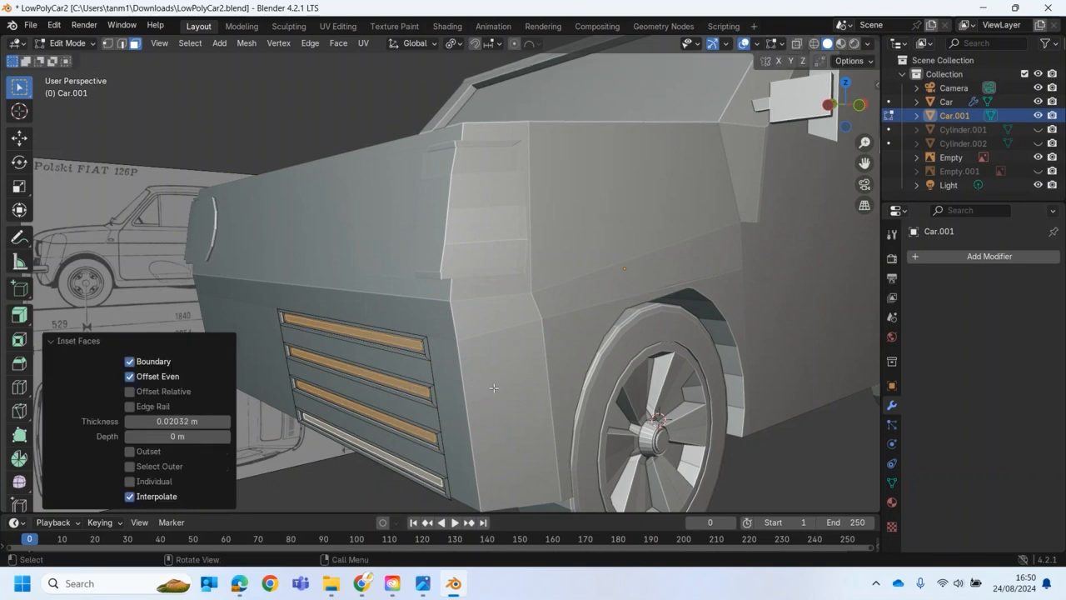
middle_drag(432, 404, 419, 402)
key(e)
click(411, 407)
mouse_move(465, 438)
middle_down()
mouse_move(505, 438)
mouse_move(421, 437)
mouse_move(457, 436)
middle_up()
scroll(505, 440, down, 3)
click(446, 433)
scroll(422, 437, down, 1)
scroll(423, 435, up, 2)
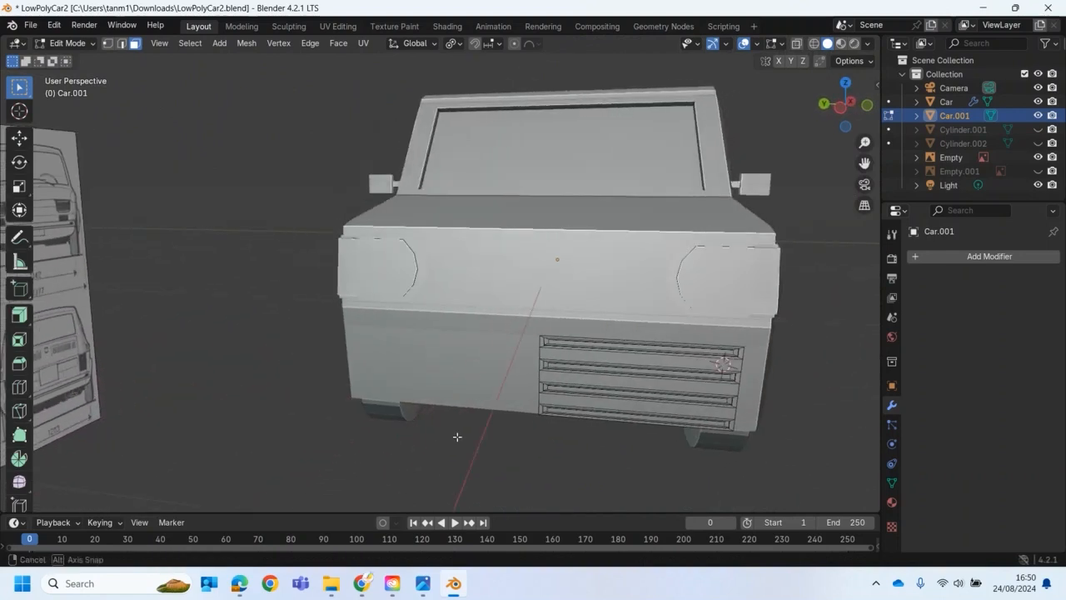
Return to Object Mode and add a Solidify modifier with a thickness of -0.02 m to the grille panel.
click(66, 43)
click(55, 56)
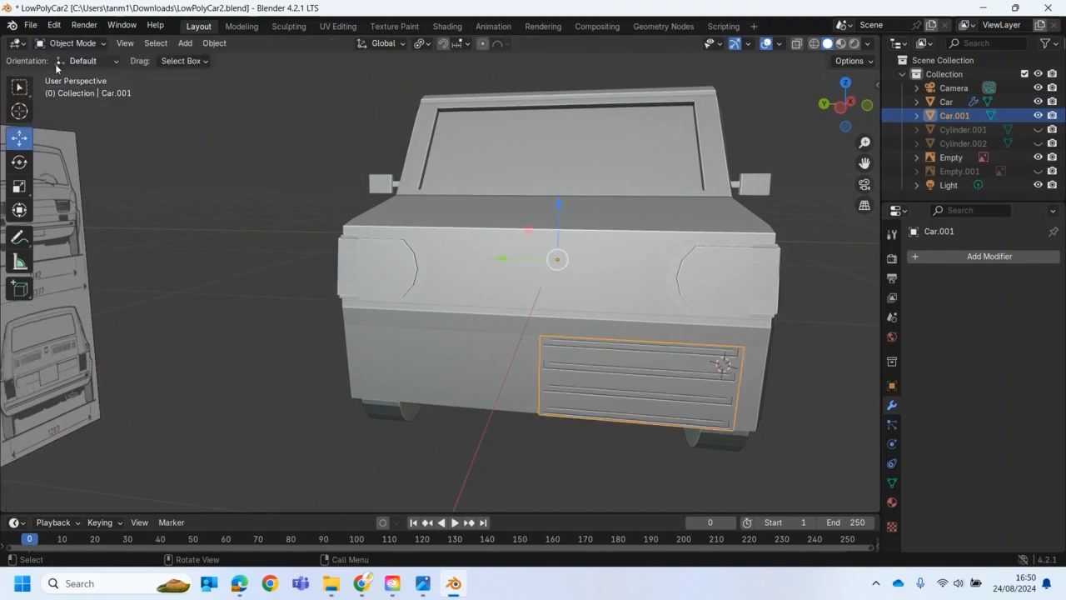
middle_drag(271, 242, 223, 236)
mouse_move(347, 313)
middle_down()
mouse_move(355, 318)
mouse_move(329, 319)
middle_up()
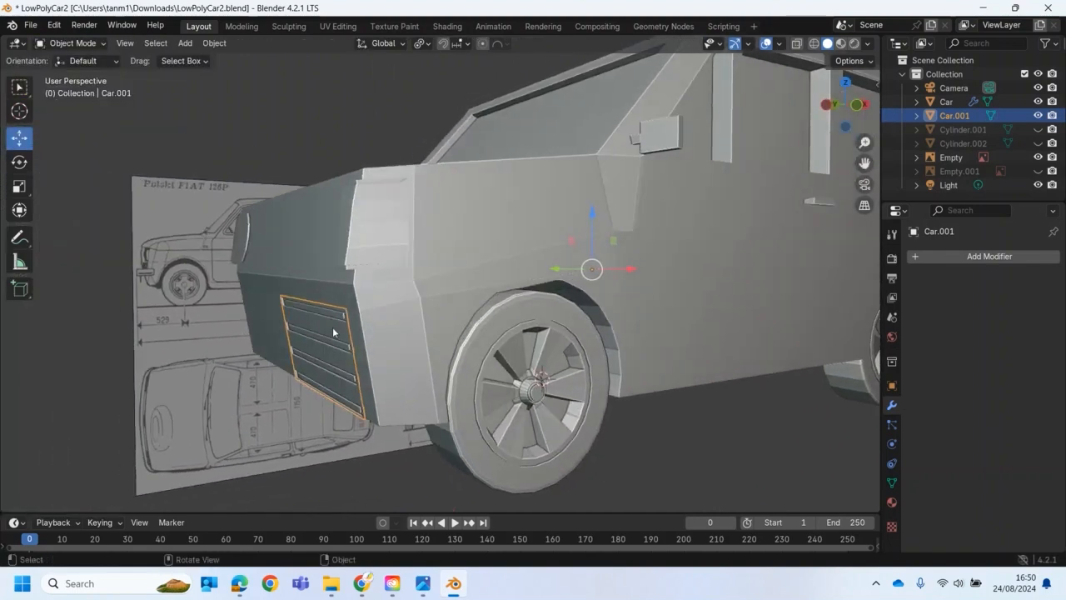
click(973, 262)
click(966, 262)
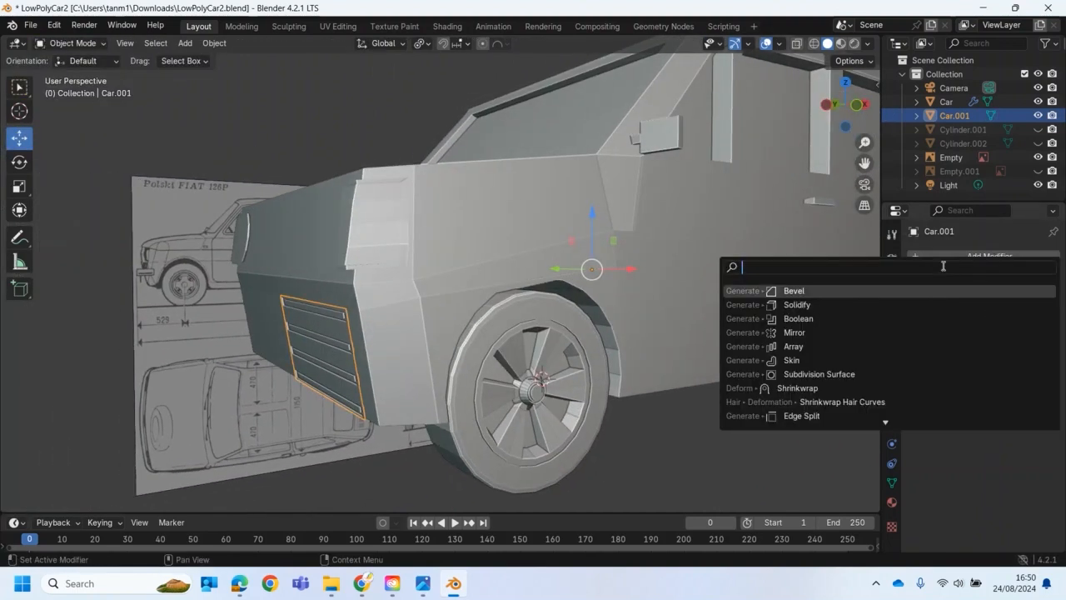
click(807, 306)
mouse_move(379, 405)
middle_down()
mouse_move(360, 408)
mouse_move(386, 406)
middle_up()
drag(994, 317, 144, 317)
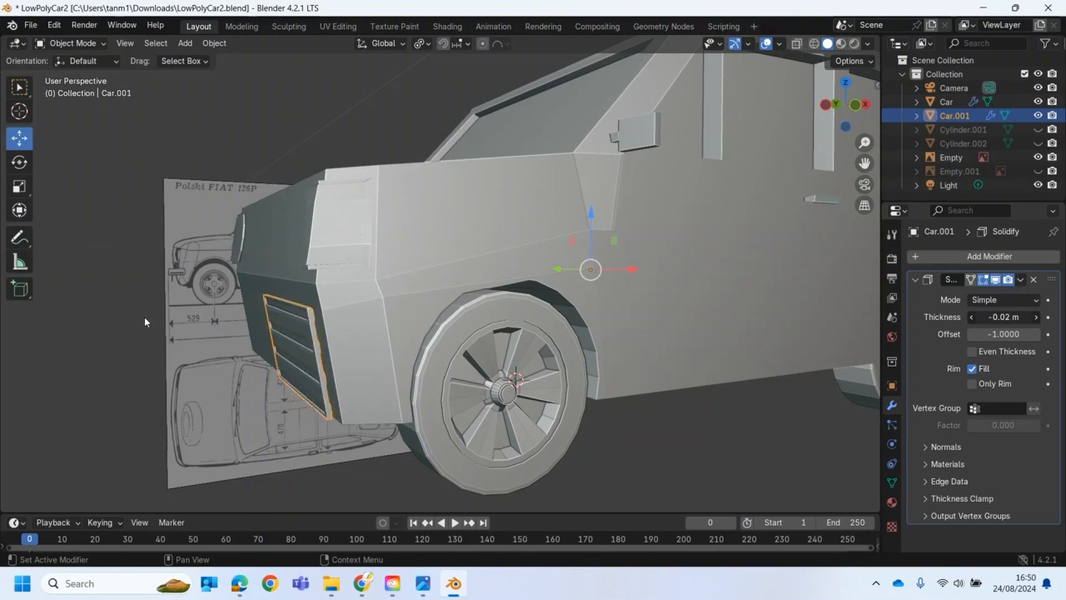
Apply the Solidify modifier on the grille panel.
mouse_move(562, 326)
middle_down()
mouse_move(602, 316)
mouse_move(556, 326)
middle_up()
click(1021, 279)
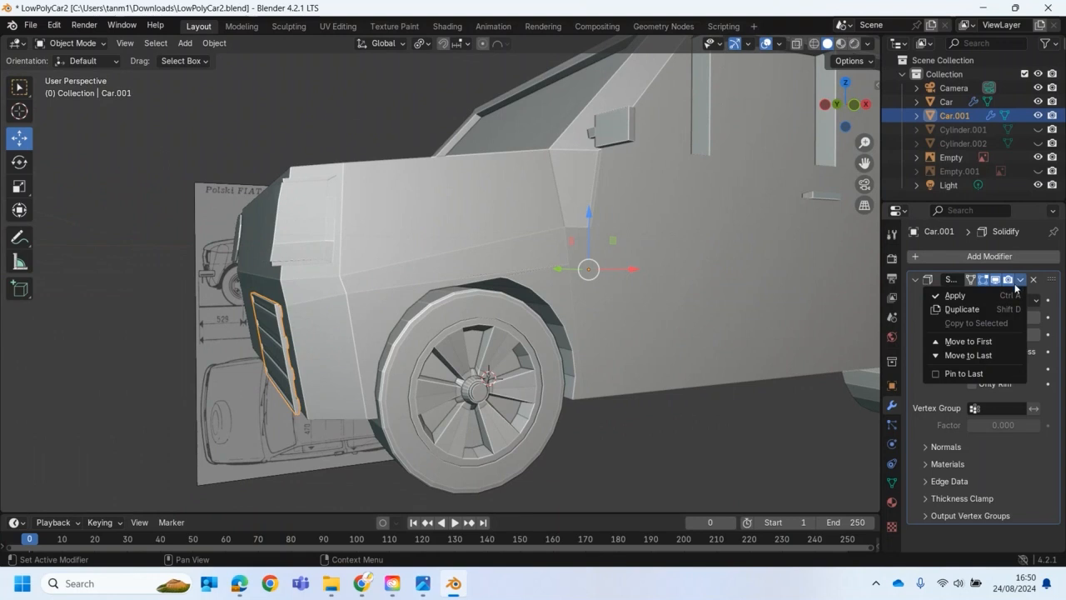
click(997, 294)
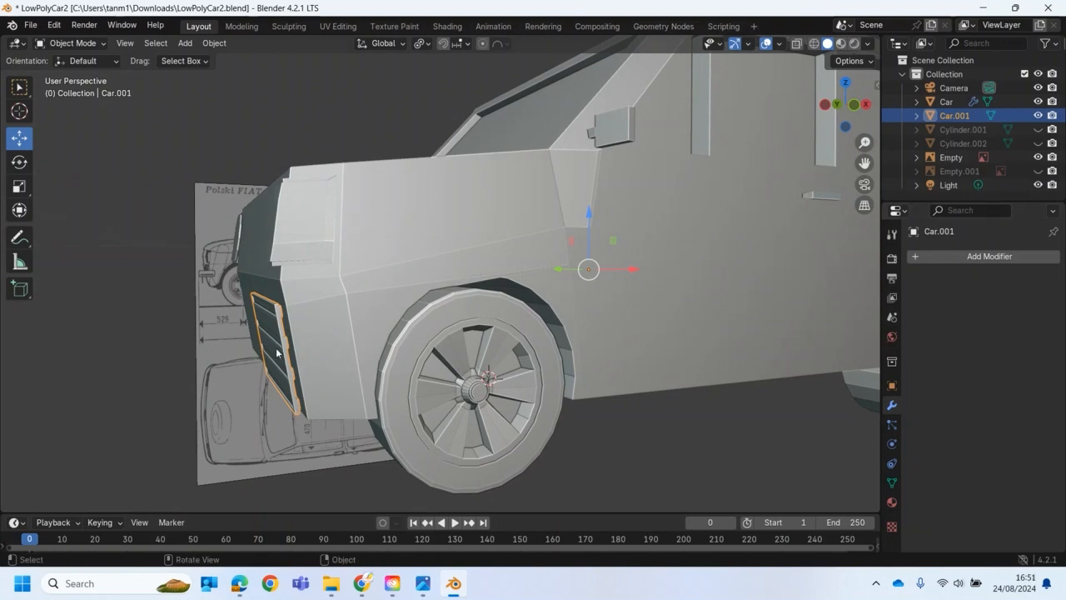
Set the grille panel's origin to its center of mass (surface) and move the panel 0.012261 m along X.
click(214, 42)
mouse_move(239, 80)
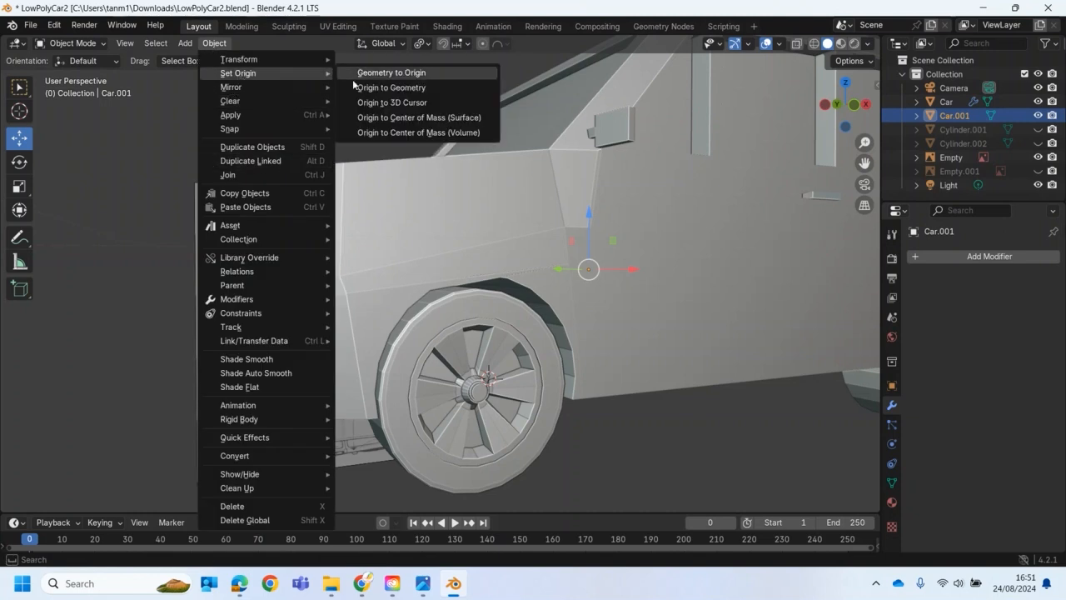
click(388, 116)
drag(330, 341, 338, 339)
middle_drag(371, 341, 545, 385)
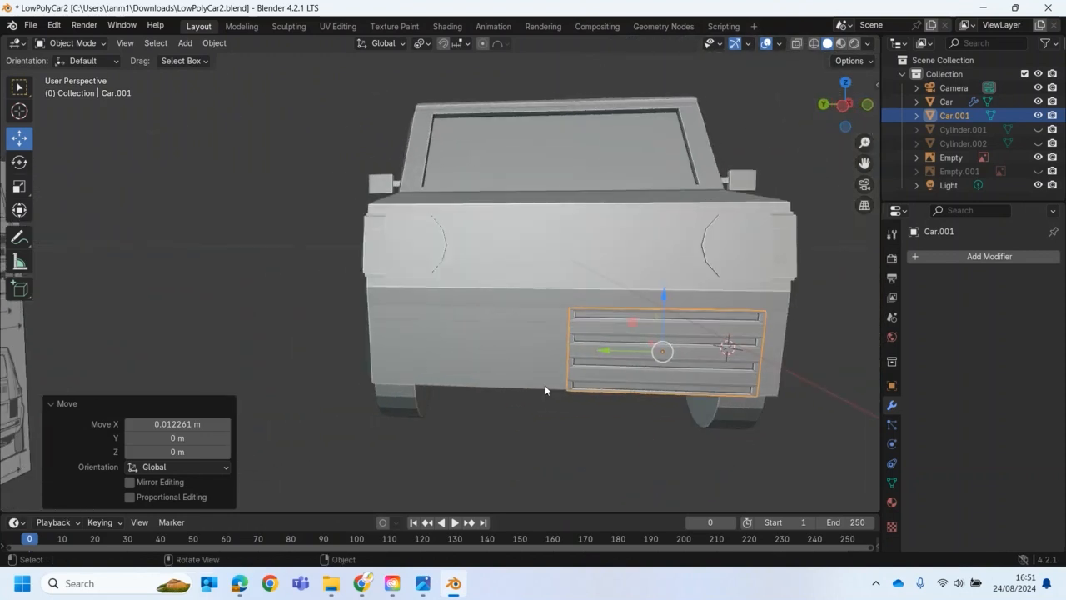
click(622, 422)
click(638, 353)
scroll(638, 359, down, 2)
middle_drag(638, 360, 605, 356)
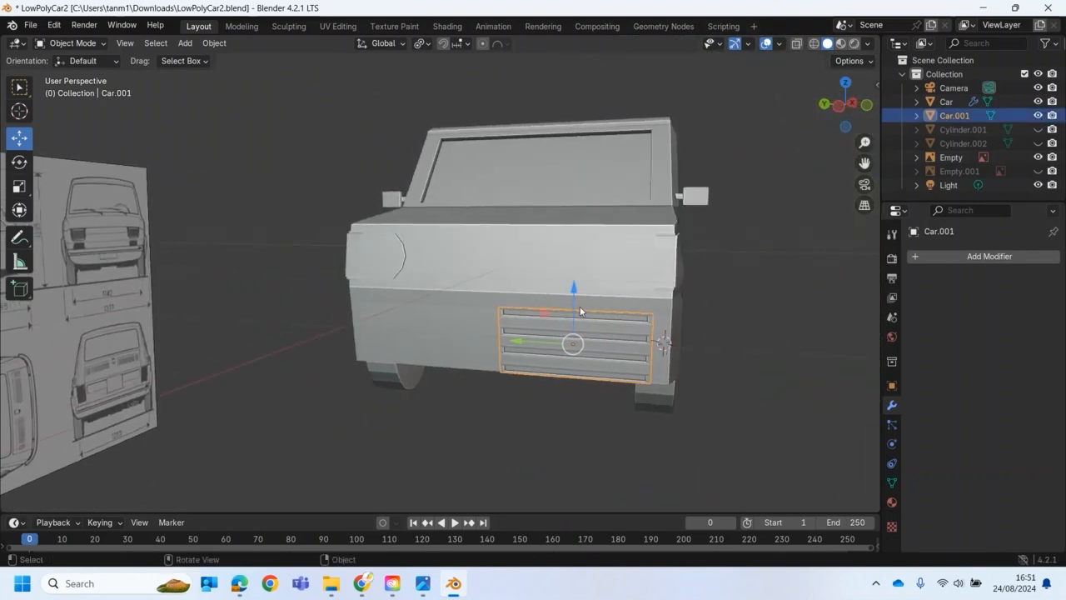
Join the grille panel into the mirrored car body and clear the selection.
shift+click(578, 274)
right_click(490, 287)
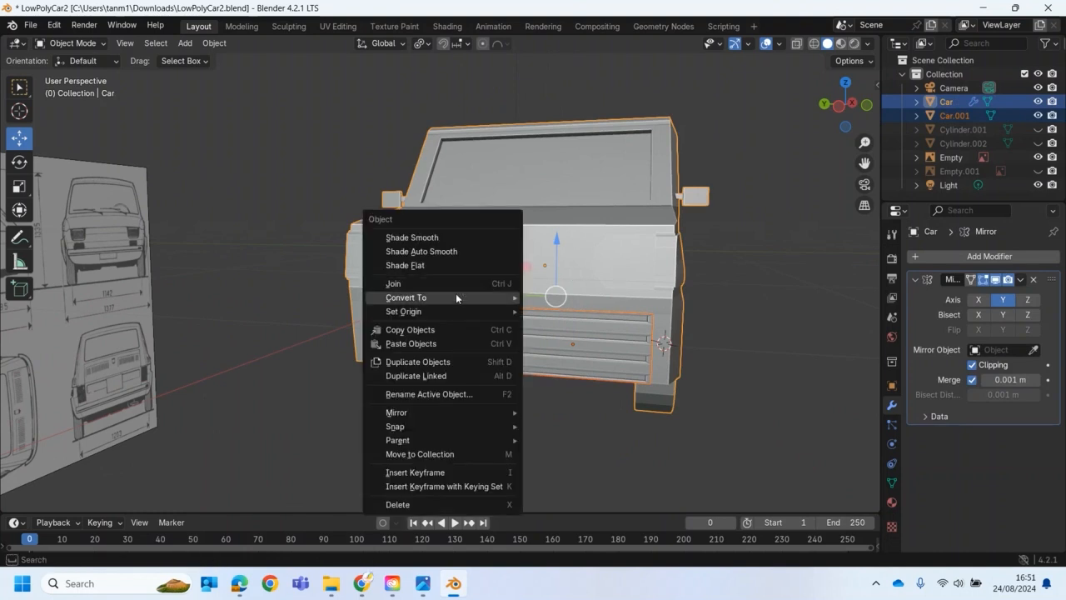
click(423, 280)
click(508, 453)
middle_drag(508, 454, 480, 465)
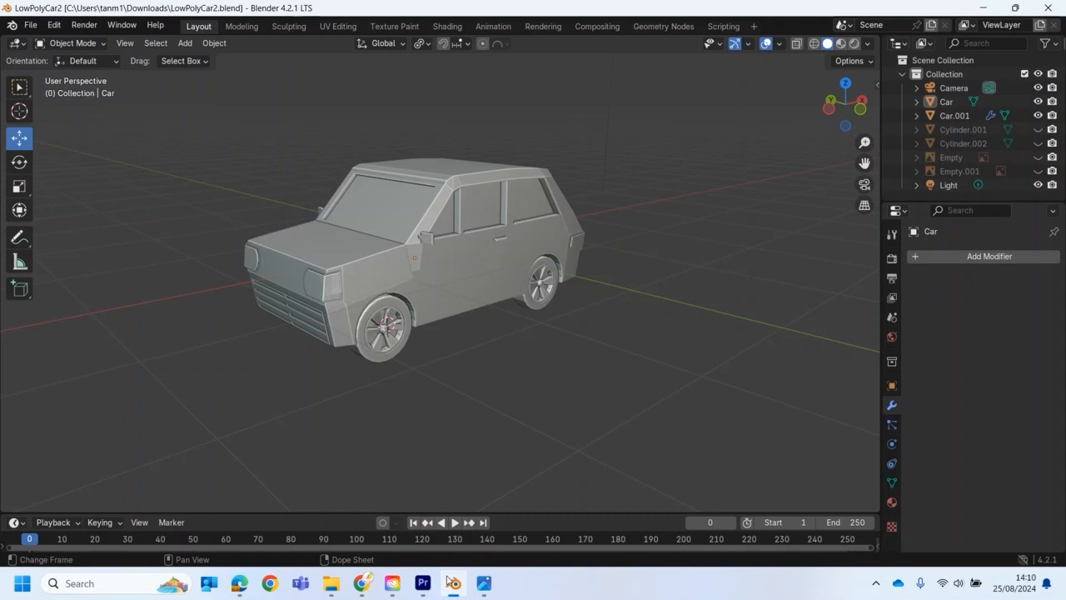
Select the car body and give it a new material named "Carbody".
middle_drag(417, 335, 400, 295)
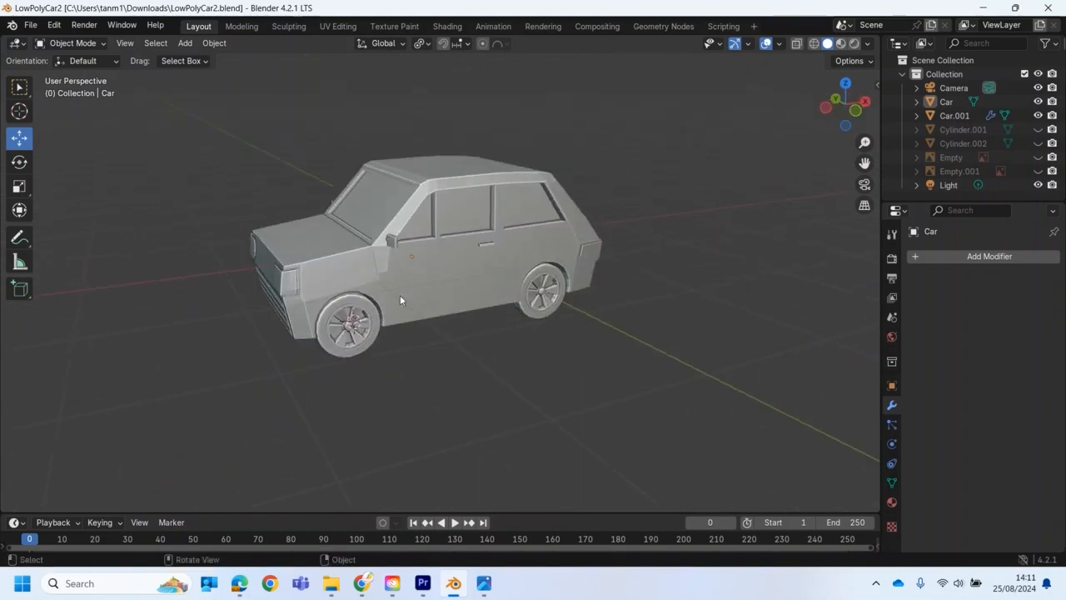
click(406, 270)
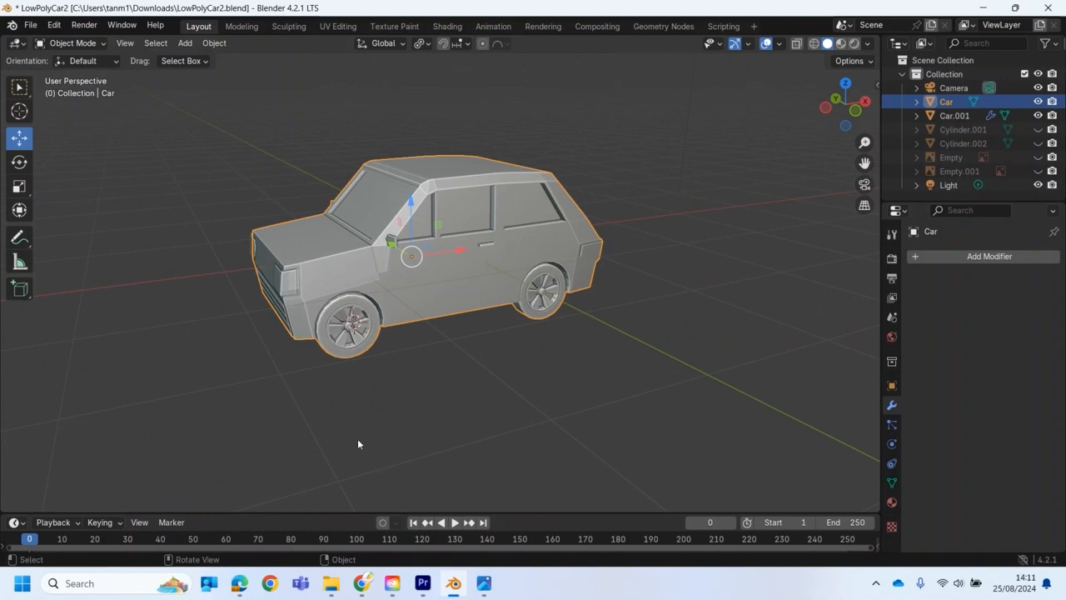
scroll(468, 466, up, 2)
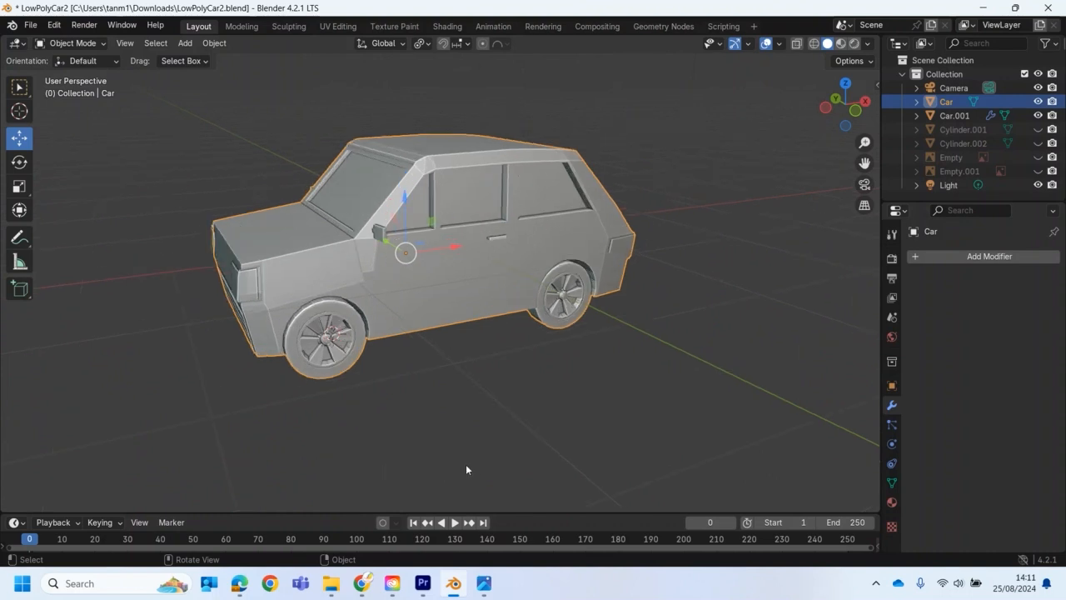
middle_drag(489, 430, 523, 425)
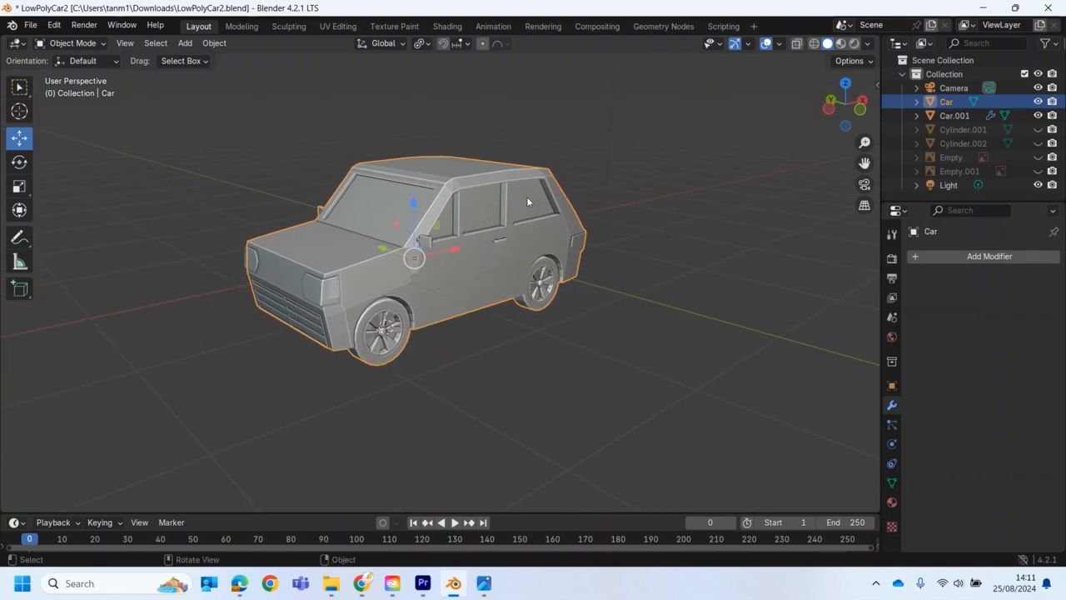
scroll(402, 364, up, 1)
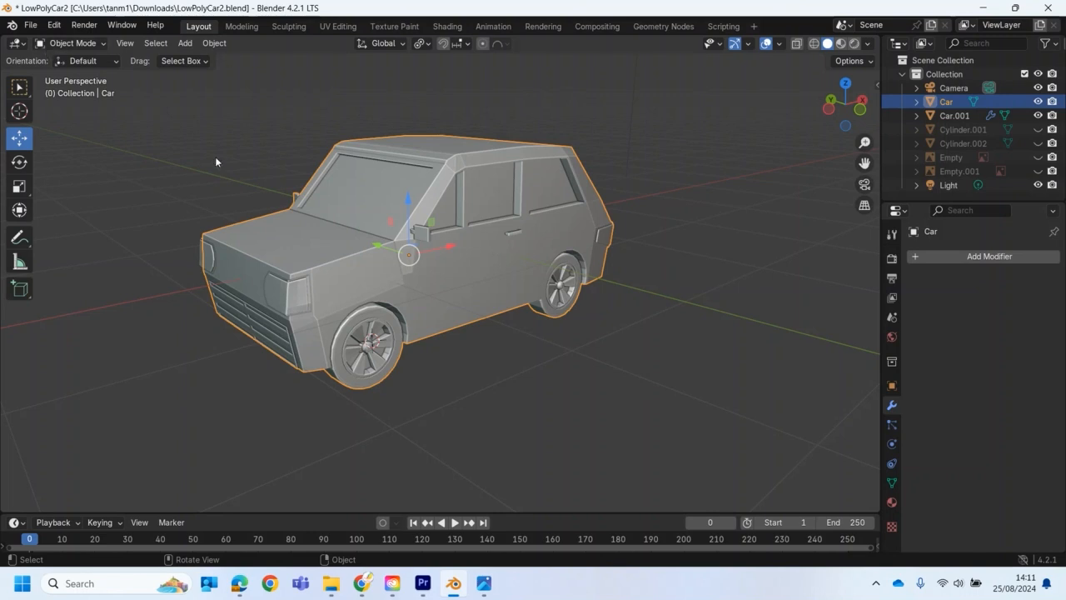
click(891, 502)
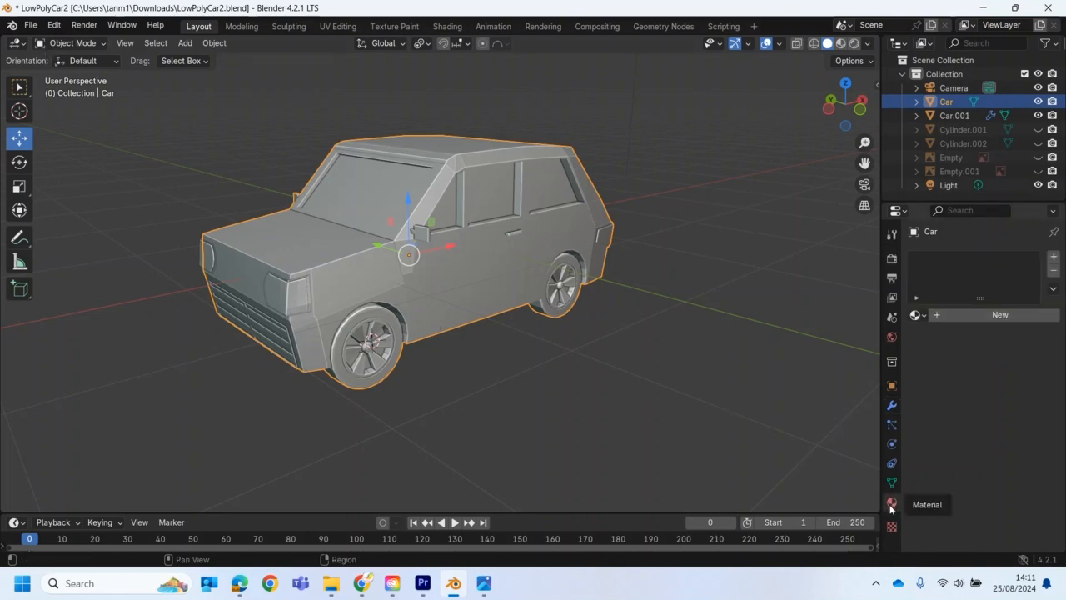
click(1003, 318)
double_click(950, 315)
text(Ca)
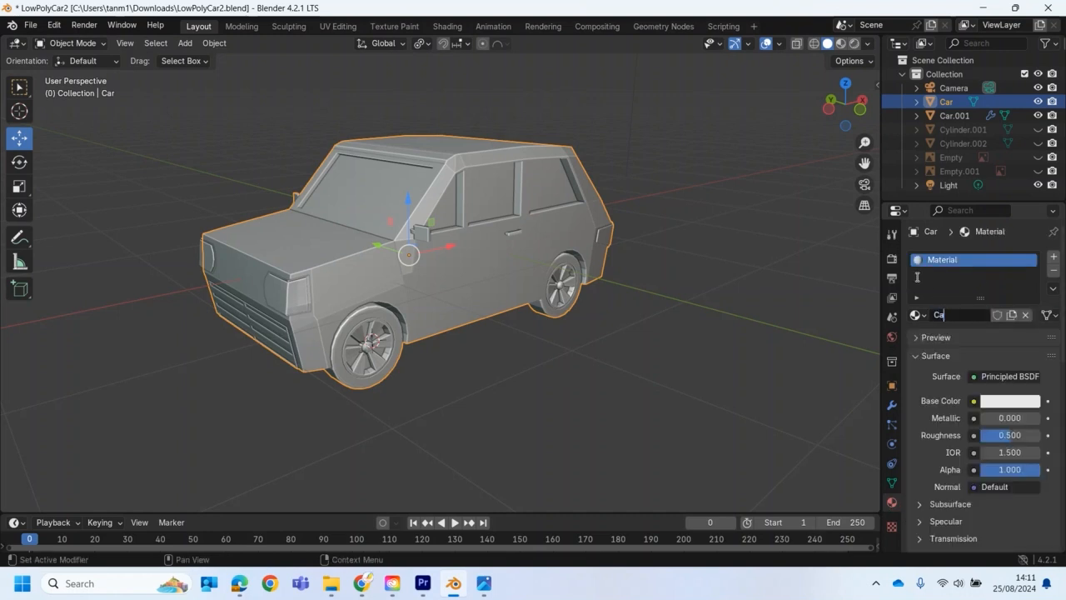
text(rbody)
key(Return)
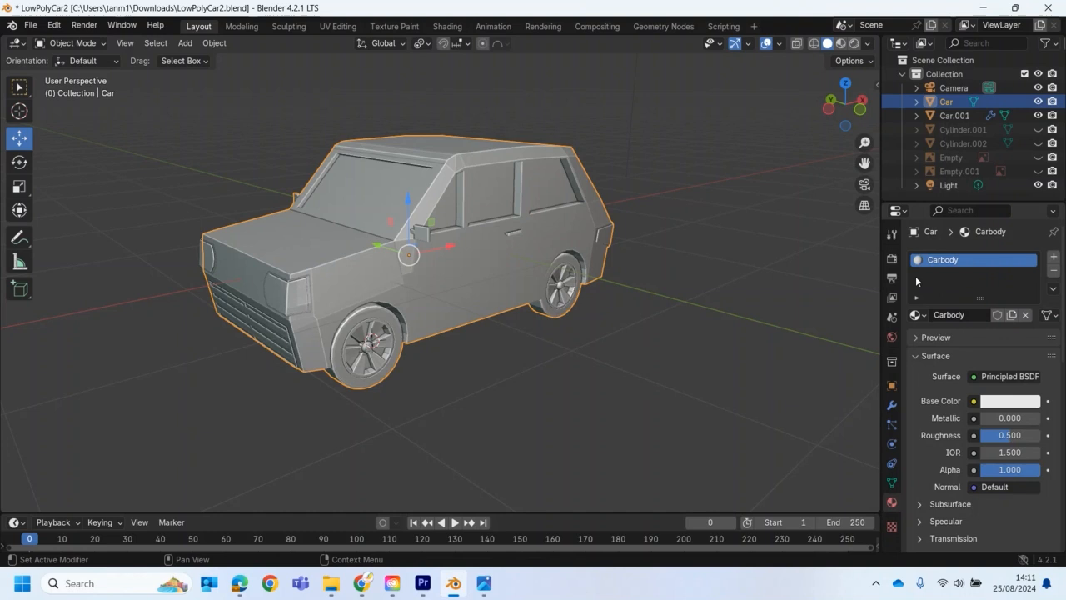
Set the Carbody base color to a light violet-blue and switch the viewport to Material Preview shading.
click(1008, 401)
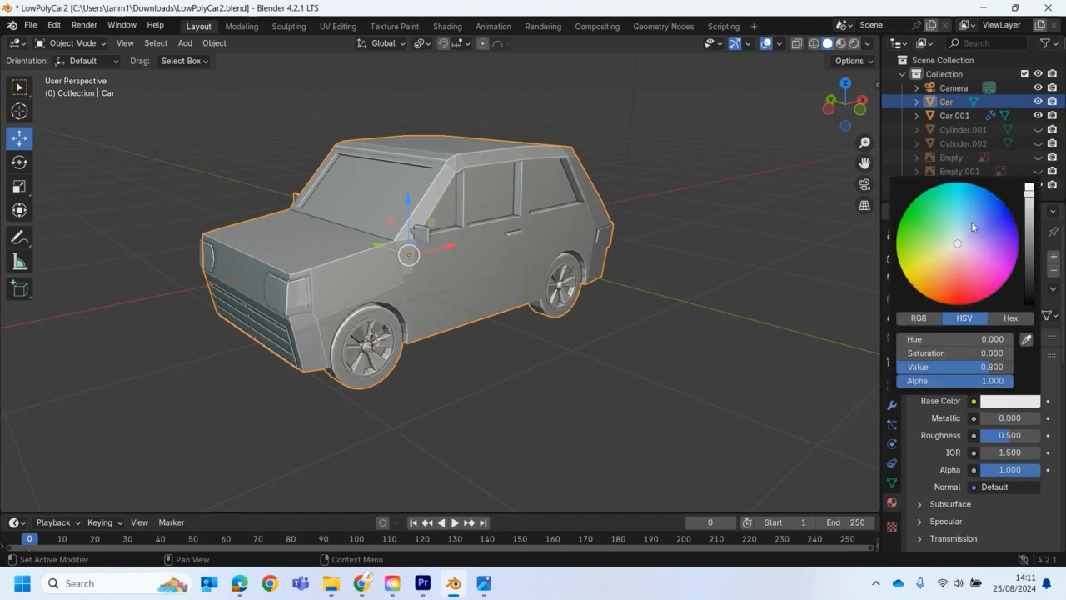
click(980, 231)
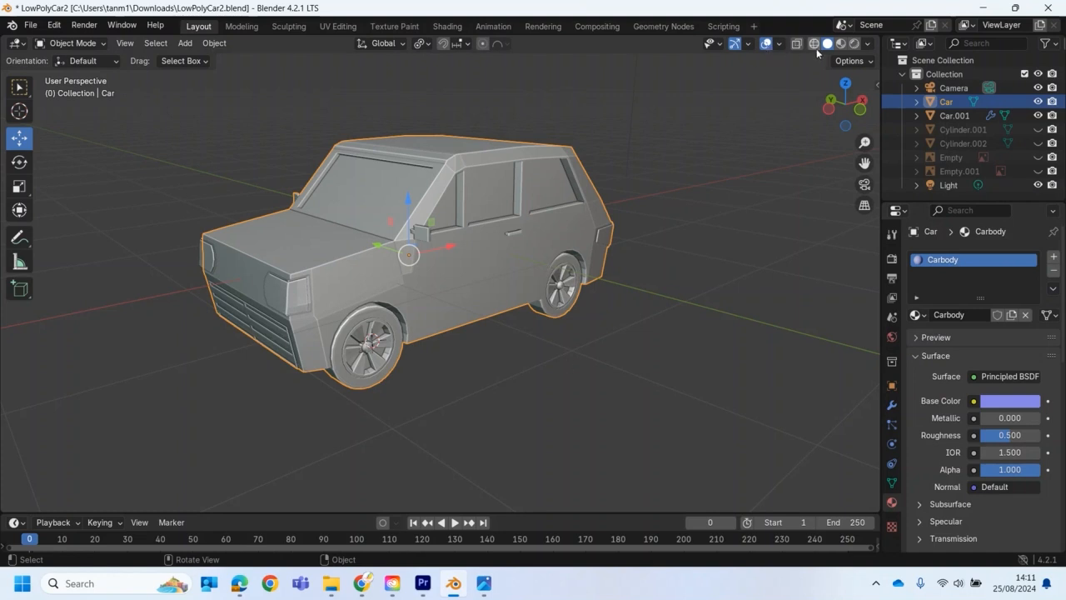
click(841, 44)
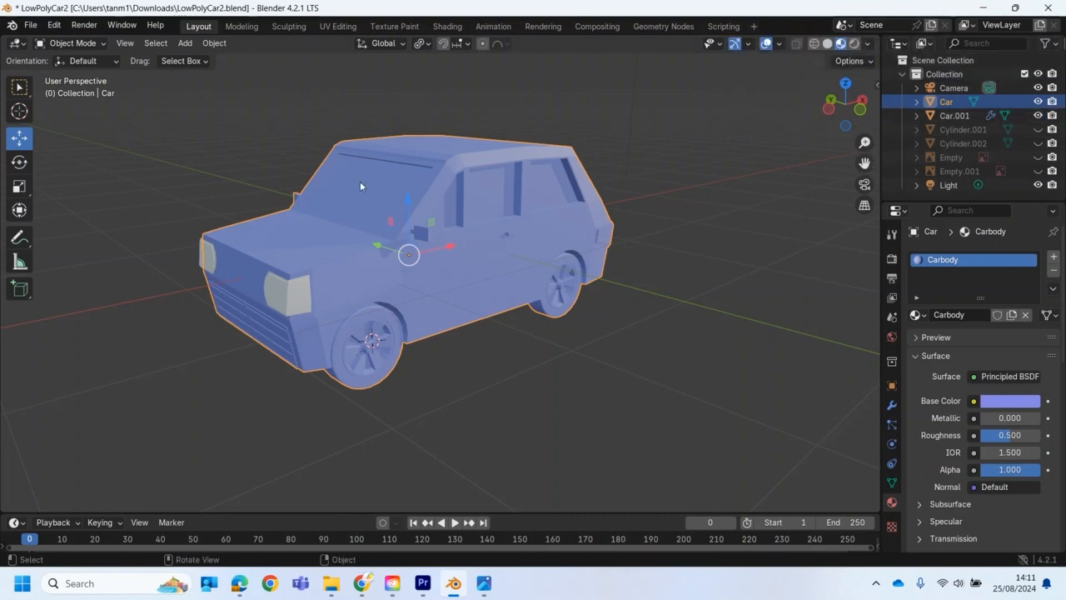
Enter Edit Mode on the car and select the three window faces along its near side.
key(Tab)
middle_drag(511, 282, 533, 291)
scroll(547, 299, up, 2)
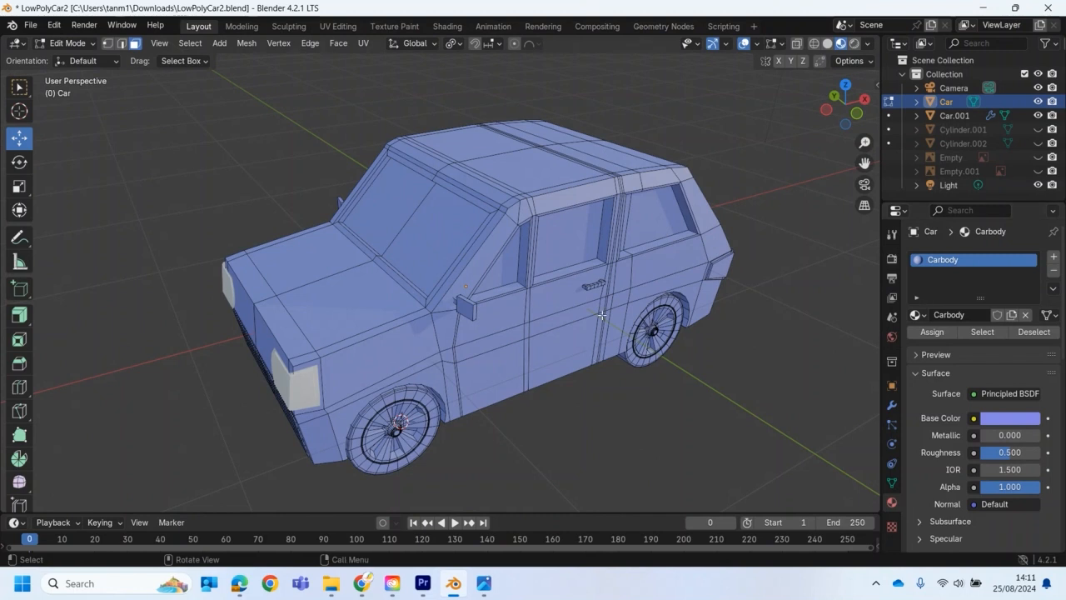
middle_drag(526, 386, 613, 307)
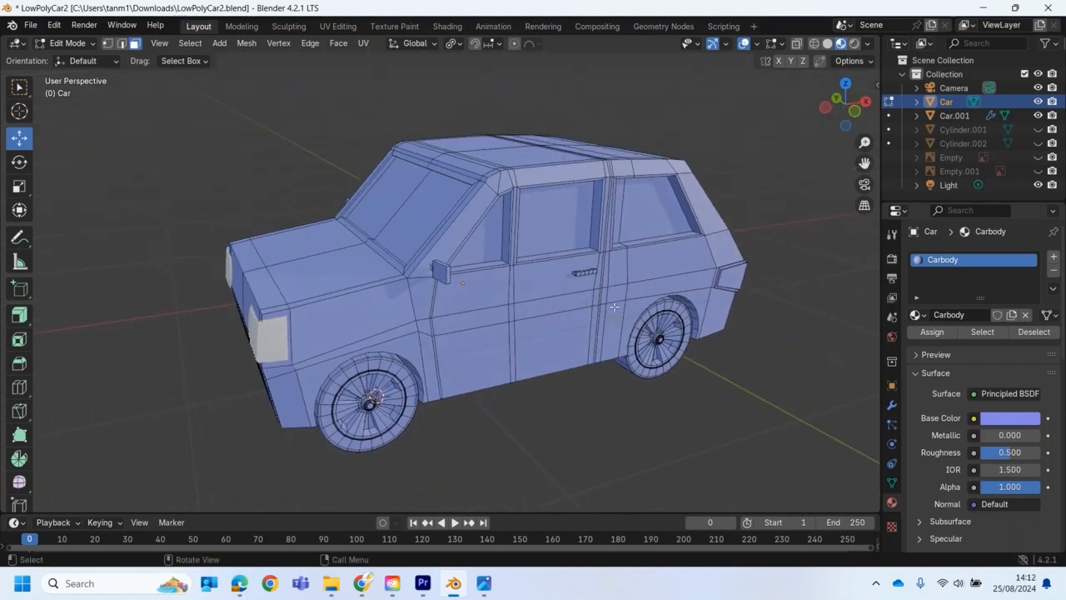
click(486, 247)
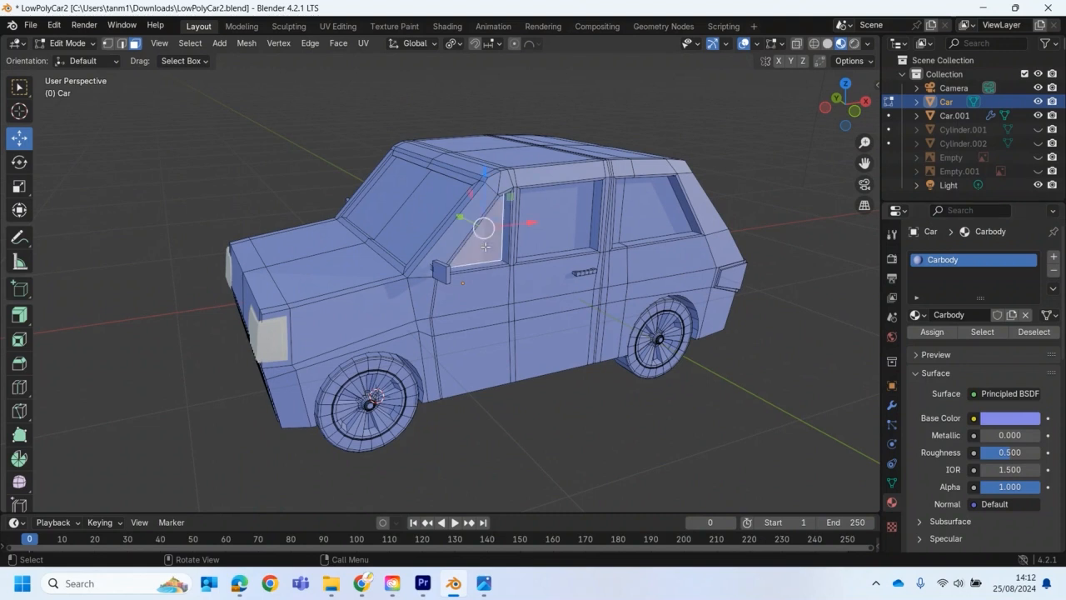
shift+click(560, 223)
shift+click(665, 224)
Add the window faces on the opposite side and both windshield halves to the face selection.
middle_drag(575, 219, 309, 258)
click(293, 218)
shift+click(342, 214)
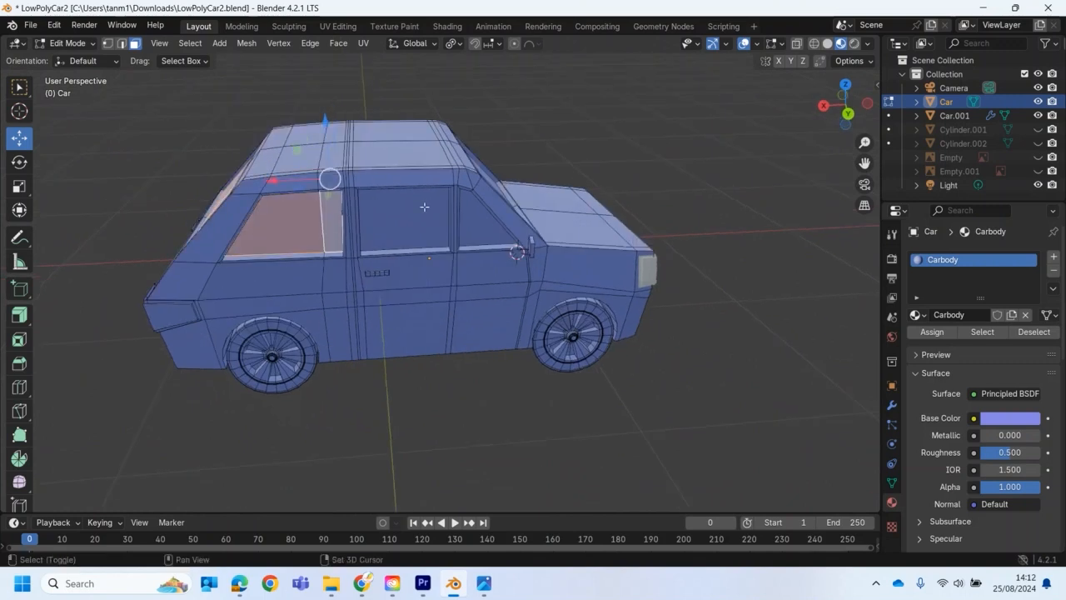
shift+click(425, 206)
shift+click(480, 226)
middle_drag(479, 226, 453, 206)
shift+click(463, 203)
shift+click(533, 188)
middle_drag(533, 187, 406, 337)
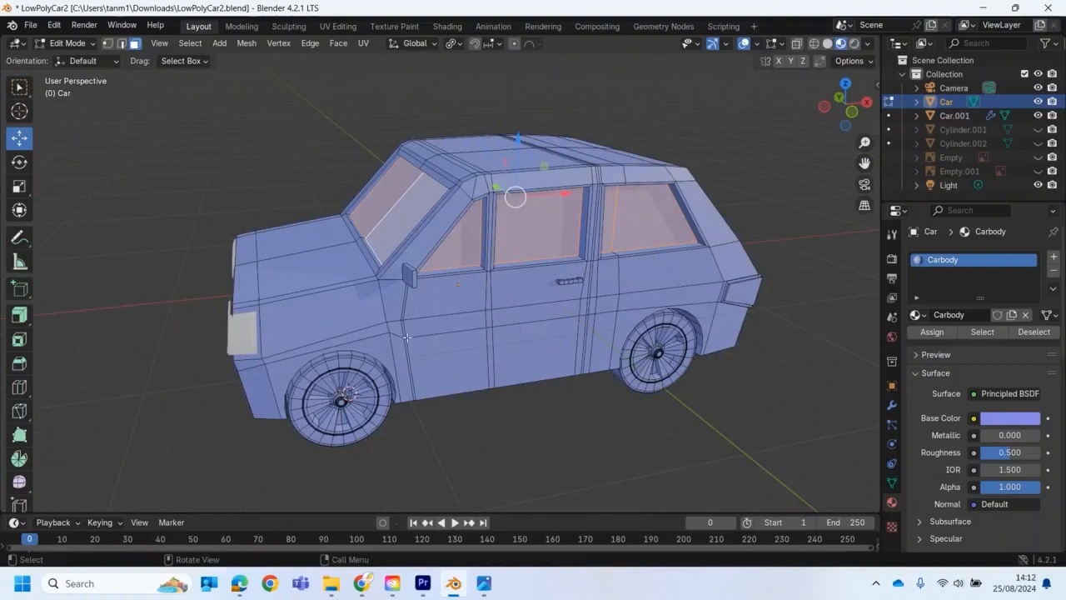
Add a second material slot to the car with a new material named "CarWindows".
click(1053, 258)
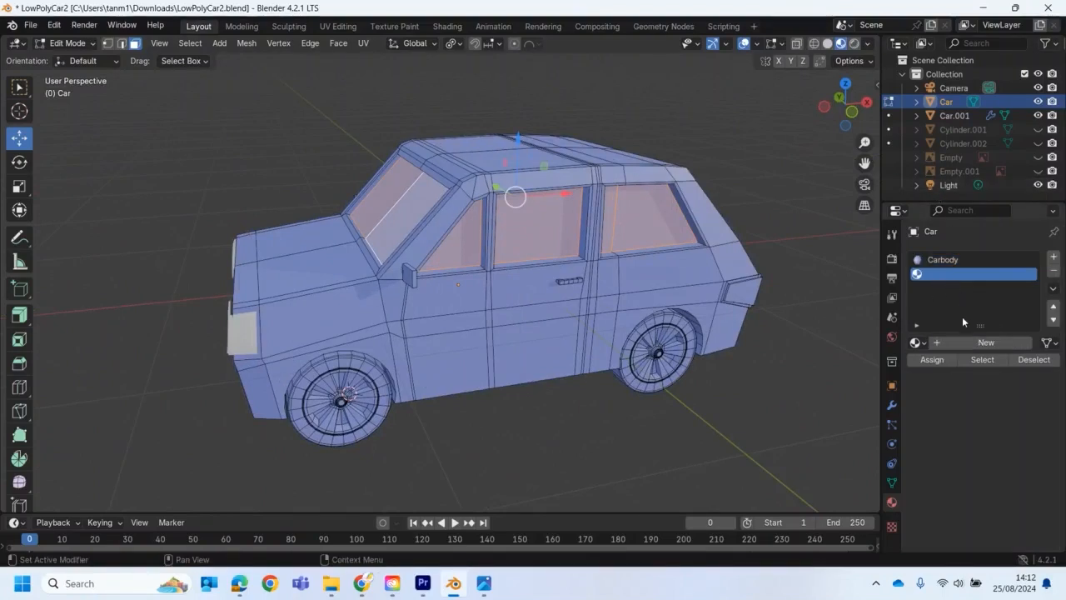
click(968, 343)
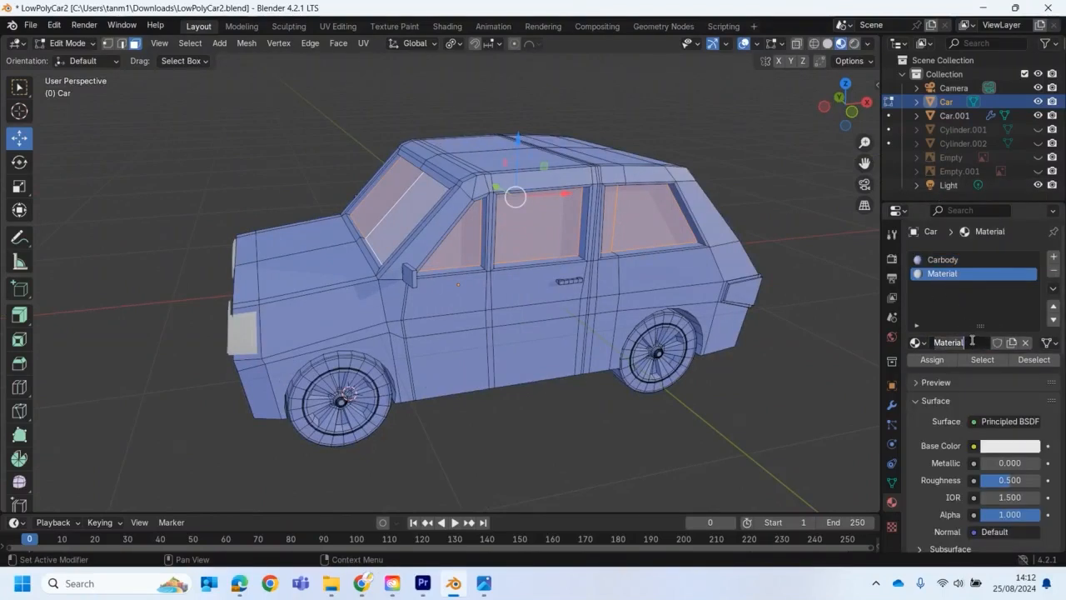
text(CarWindows)
key(Return)
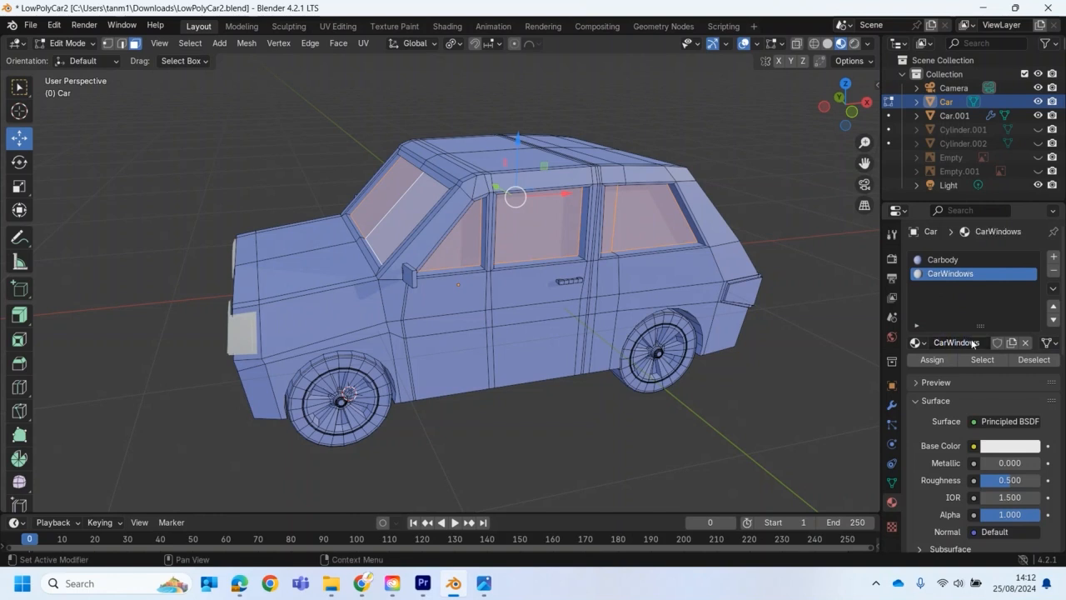
Set the CarWindows base color to a pale yellow-green and assign the material to the selected window faces.
click(1005, 448)
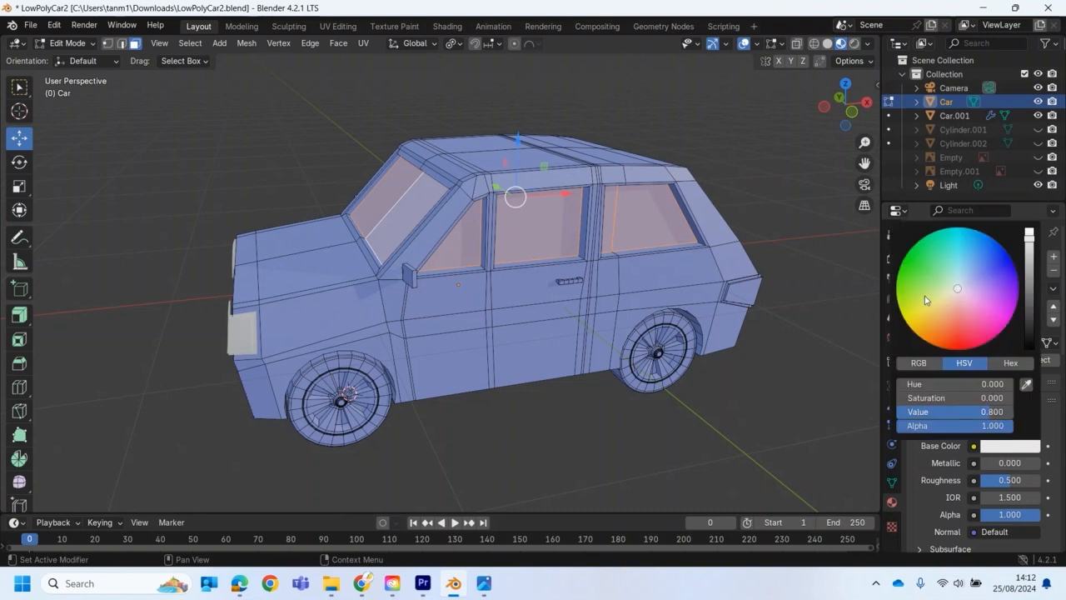
click(942, 294)
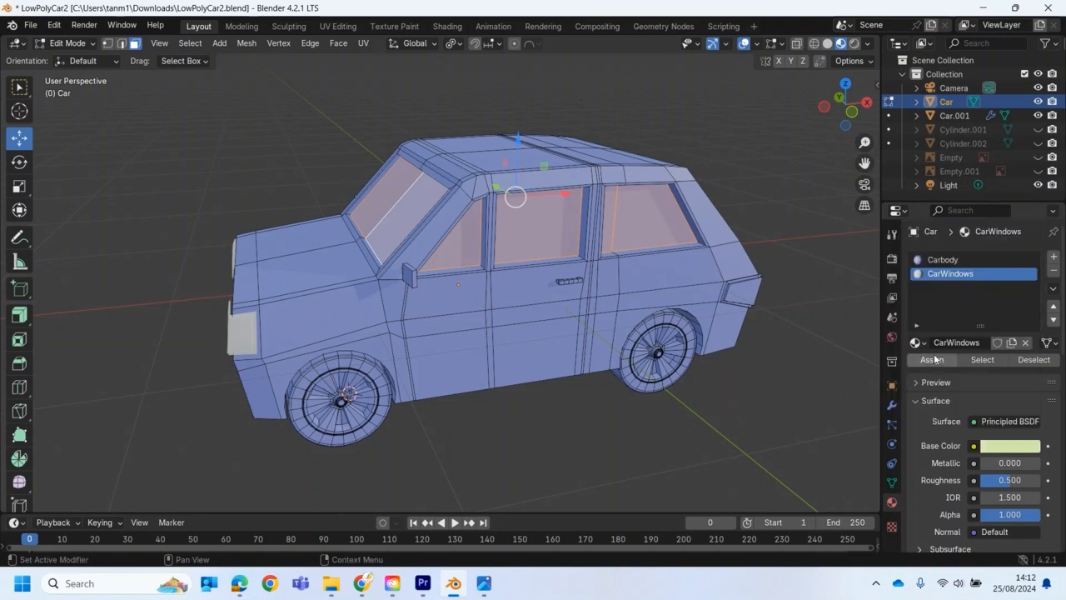
click(933, 360)
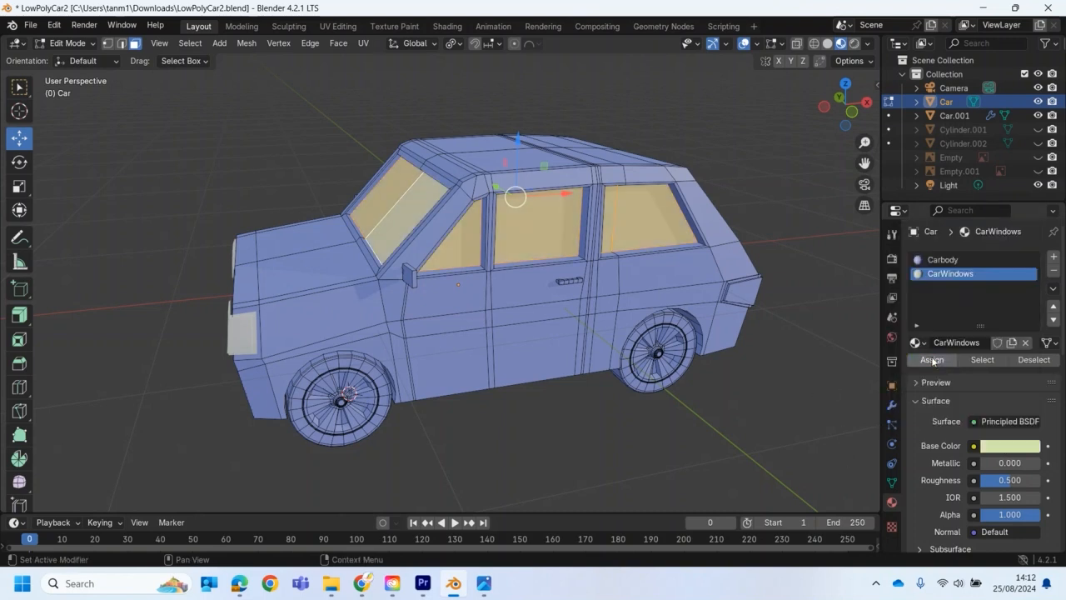
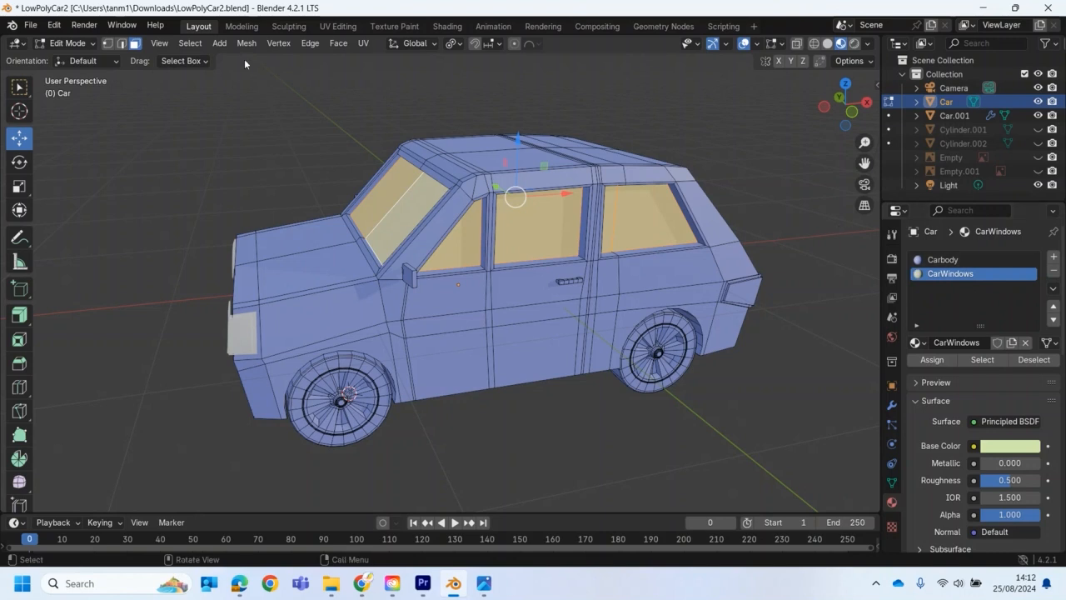
Add a third material slot to the car with a new material named "CarFrontLight".
middle_drag(577, 472, 491, 445)
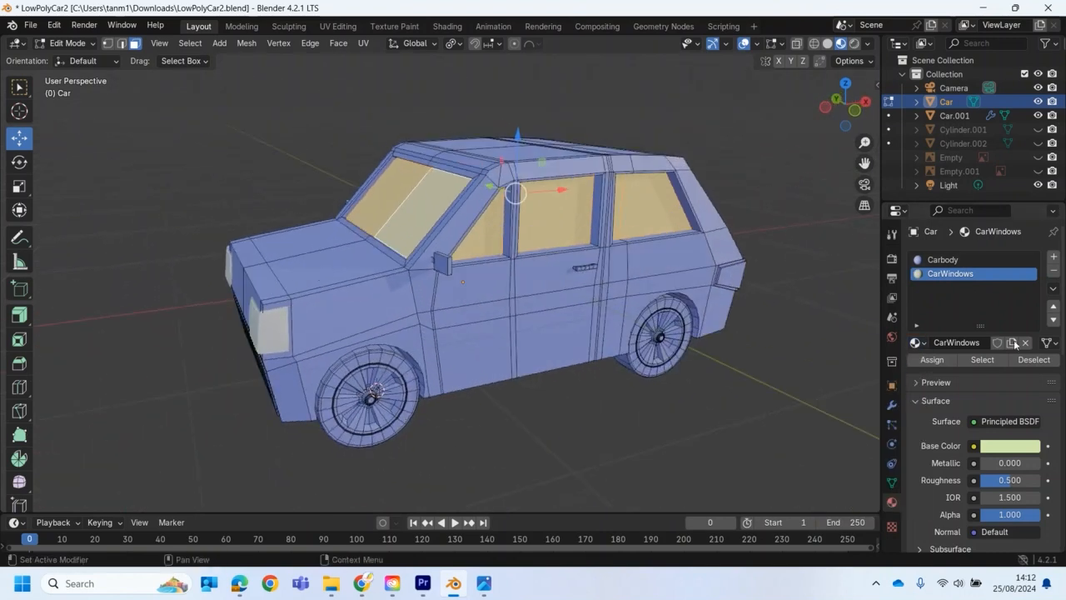
click(1053, 258)
click(971, 344)
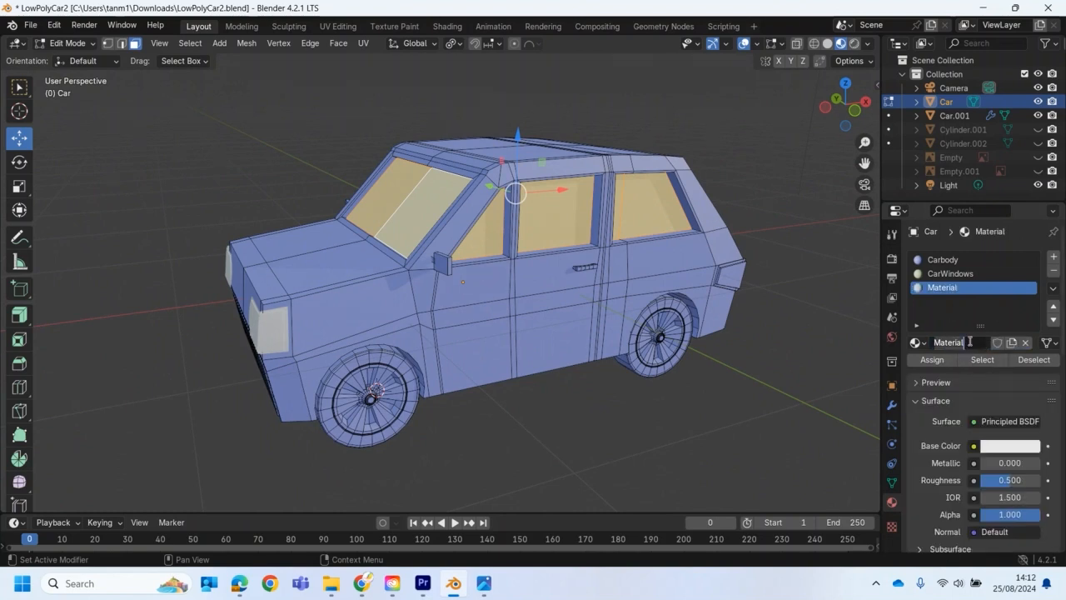
text(CarFrontLight)
key(Return)
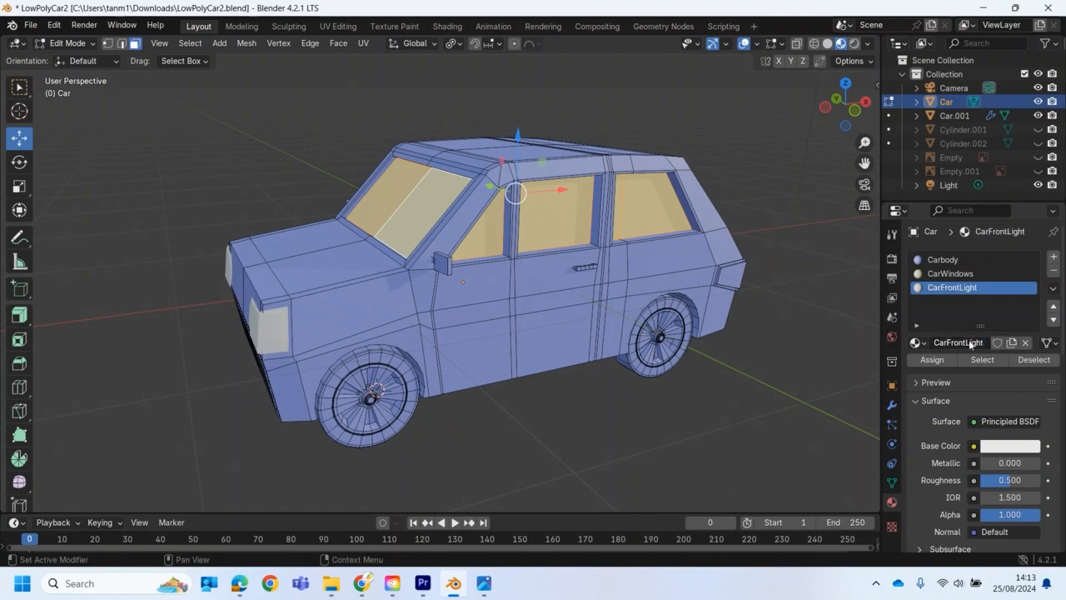
Try to select the headlight faces while editing the car body mesh.
middle_drag(574, 442, 666, 400)
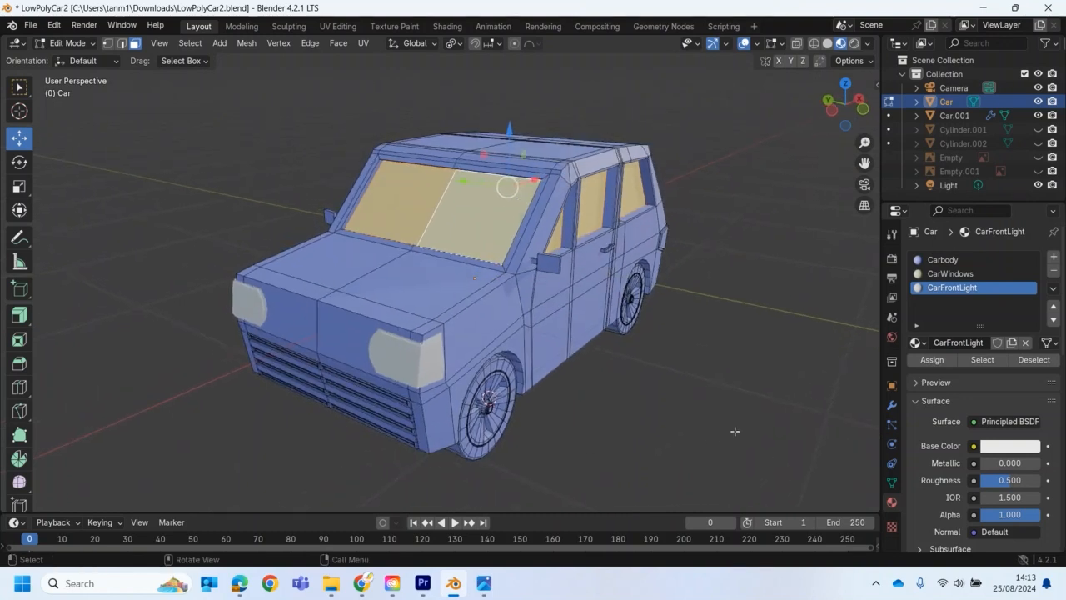
click(413, 367)
click(408, 355)
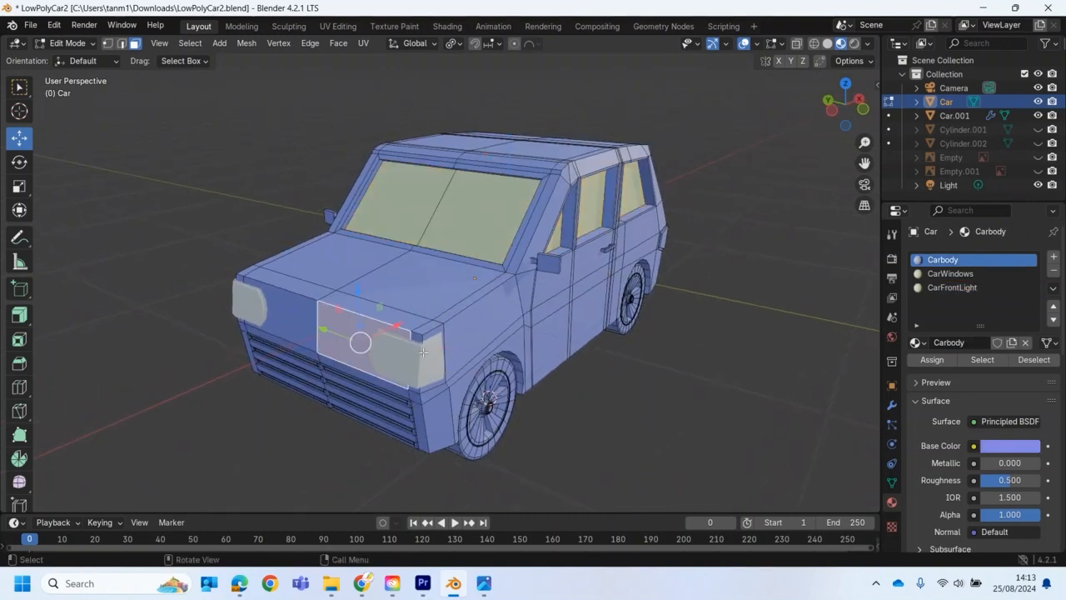
click(432, 367)
Return to Object Mode and join the separate headlights object into the car body.
middle_drag(630, 336, 524, 308)
click(71, 43)
click(68, 58)
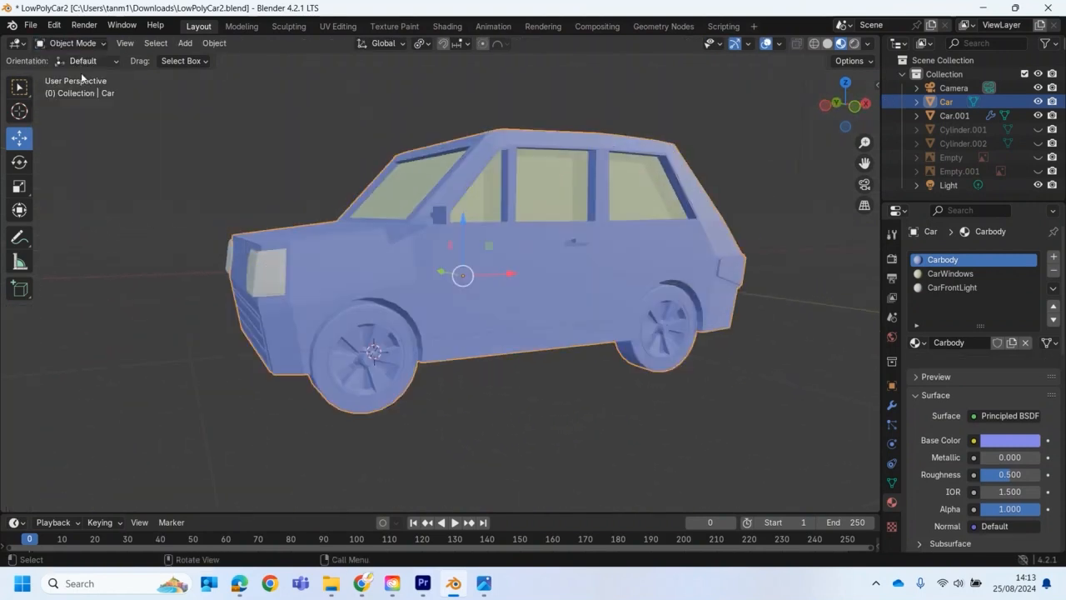
click(265, 285)
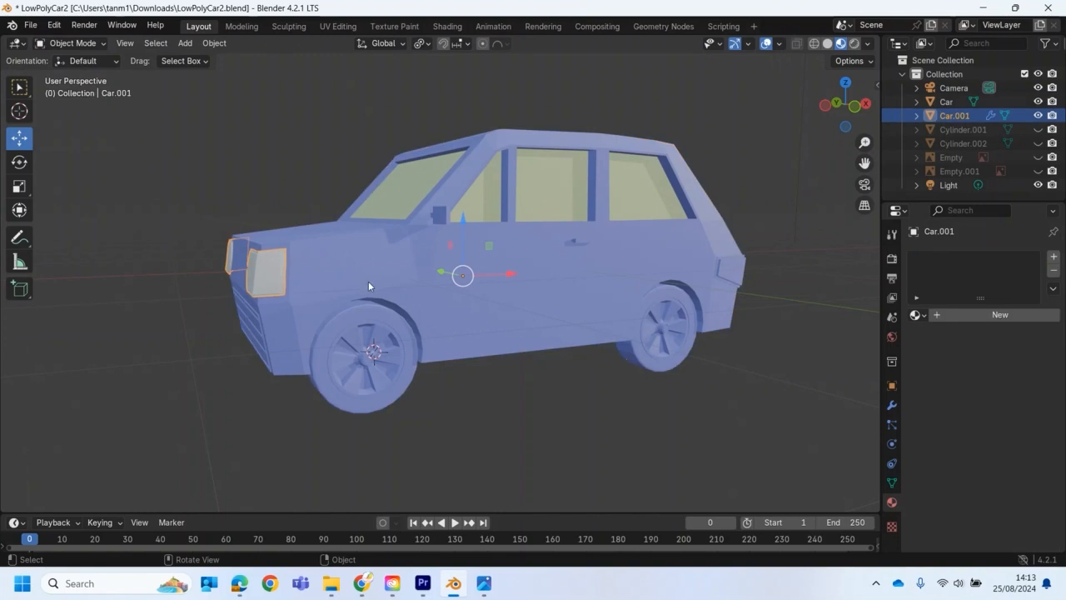
mouse_move(371, 279)
middle_down()
mouse_move(403, 290)
mouse_move(375, 300)
middle_up()
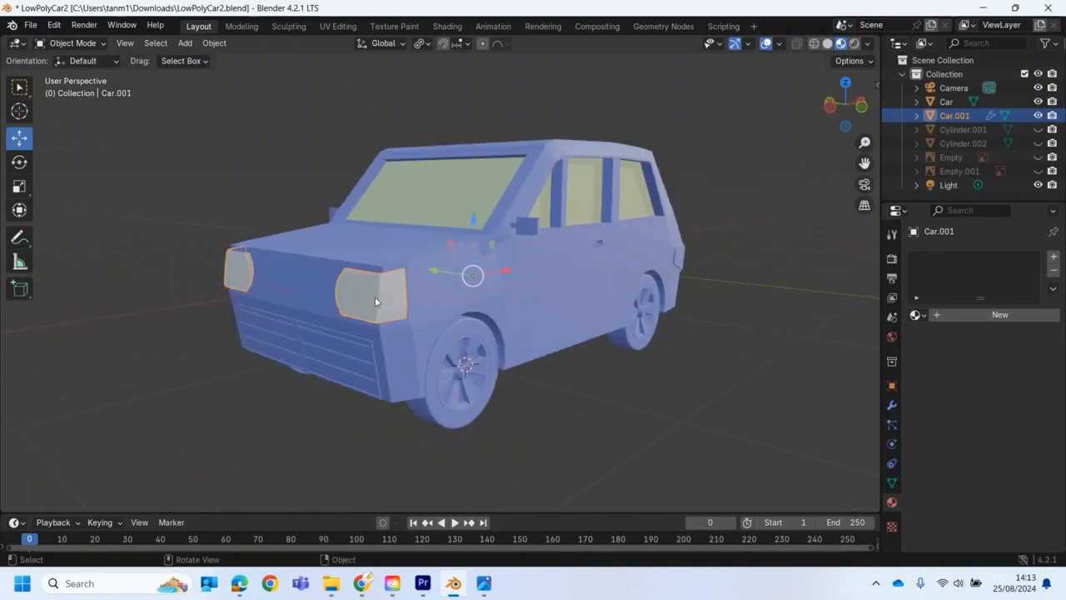
shift+click(432, 287)
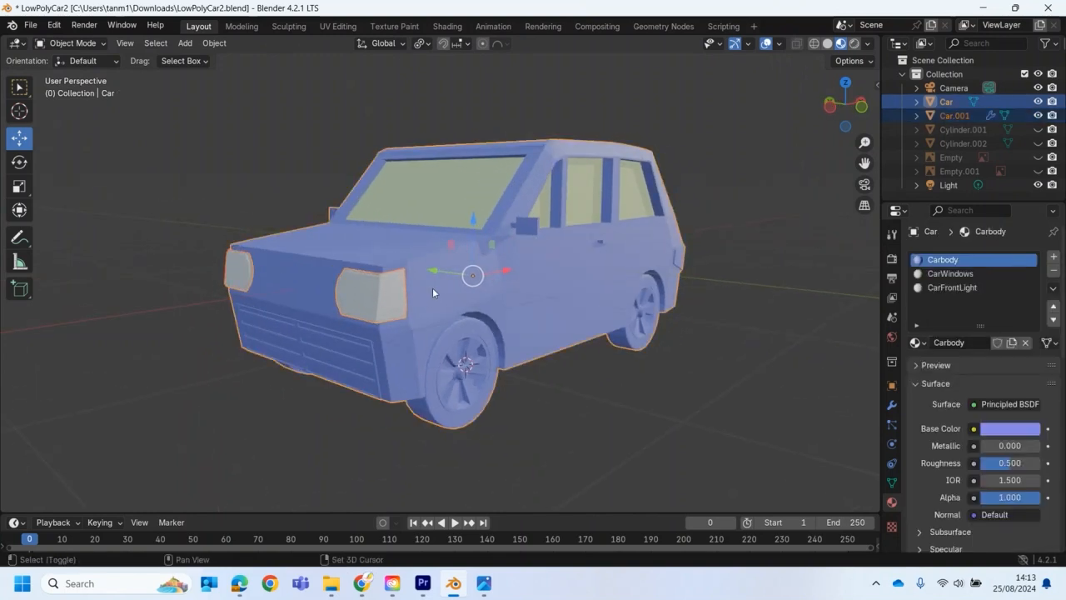
right_click(432, 287)
click(379, 332)
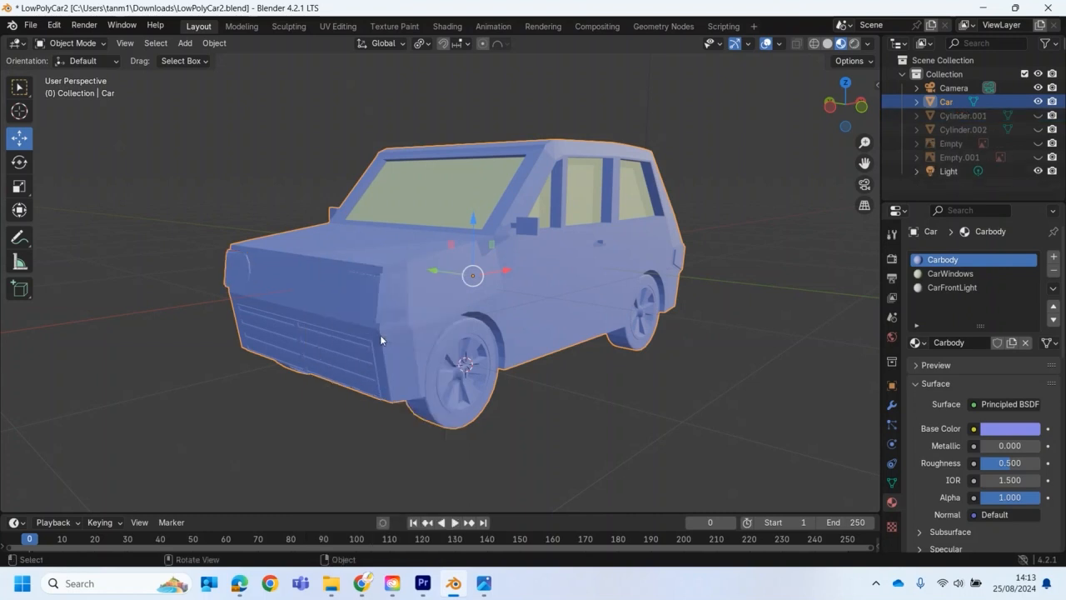
Enter Edit Mode on the joined car and select all linked faces of the headlight nearest the visible front wheel.
click(73, 42)
click(70, 74)
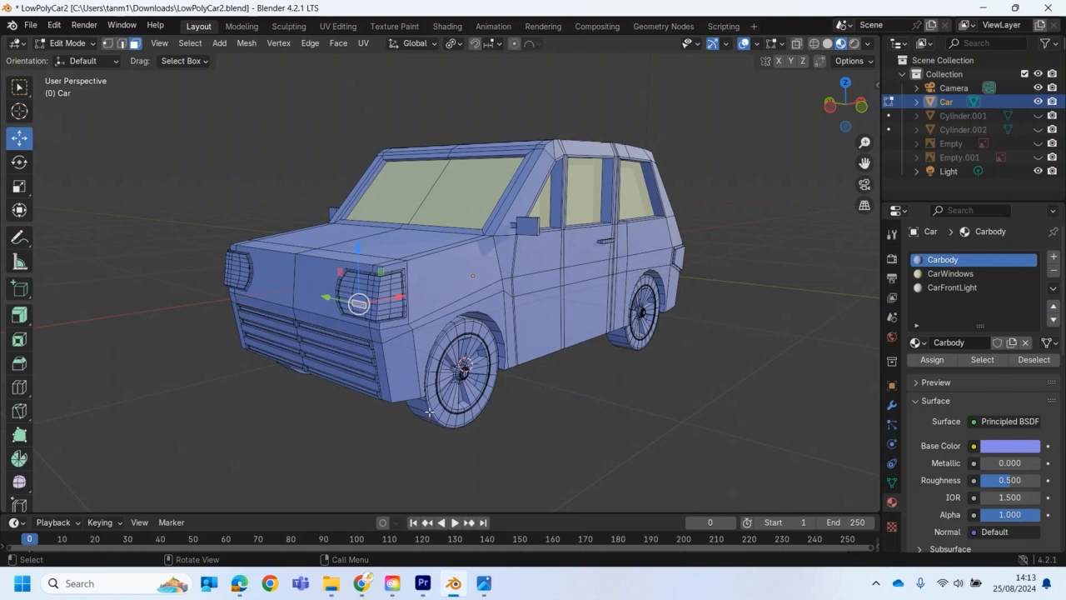
scroll(429, 412, up, 2)
key(ctrl+l)
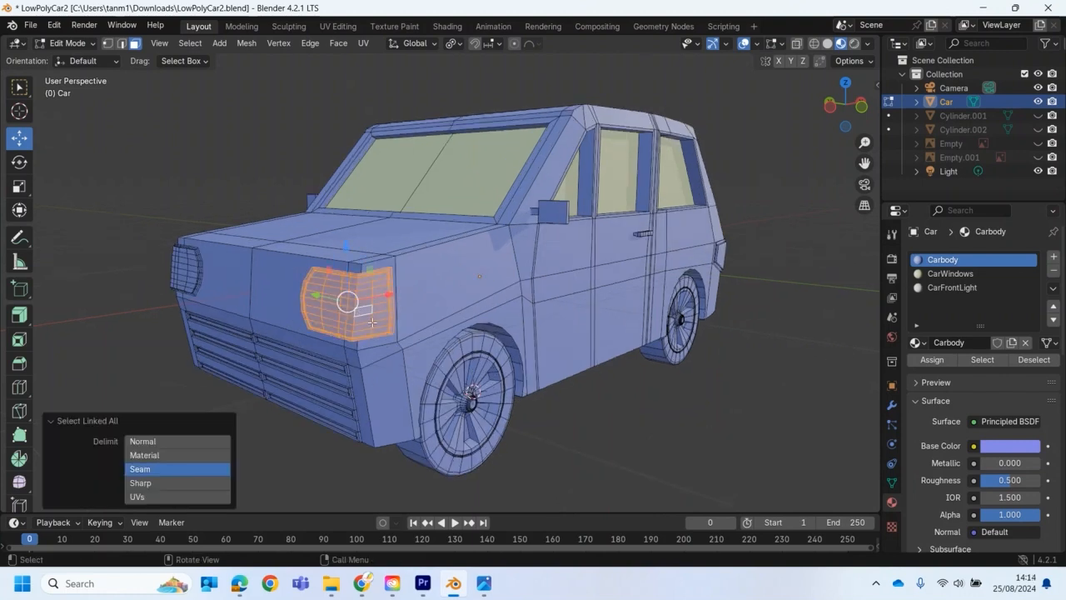
Assign the CarFrontLight material to the selected headlight faces and clear the selection.
click(190, 43)
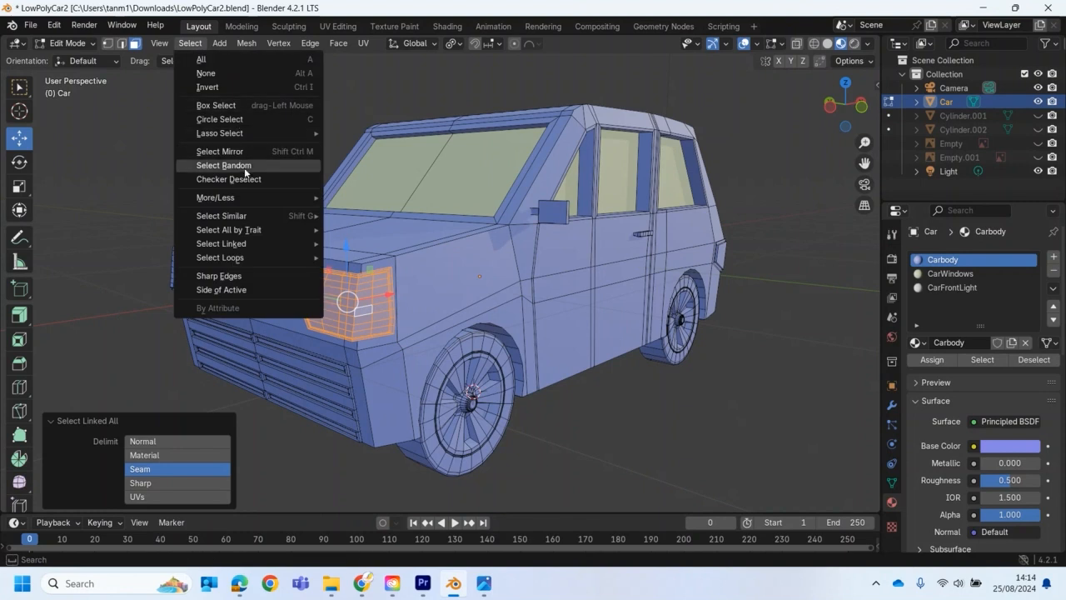
mouse_move(236, 250)
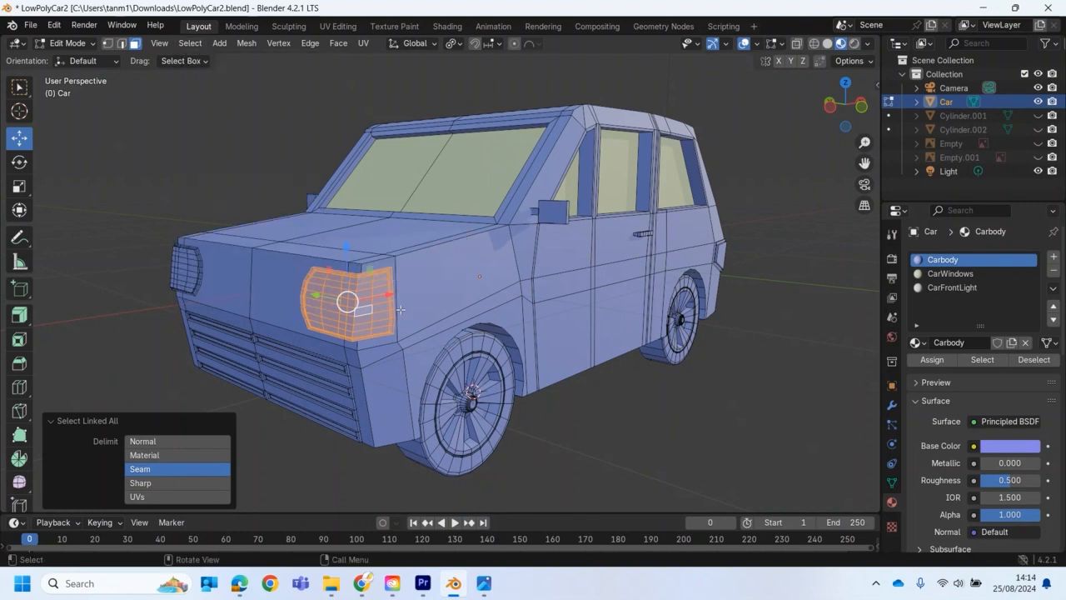
click(950, 287)
click(940, 360)
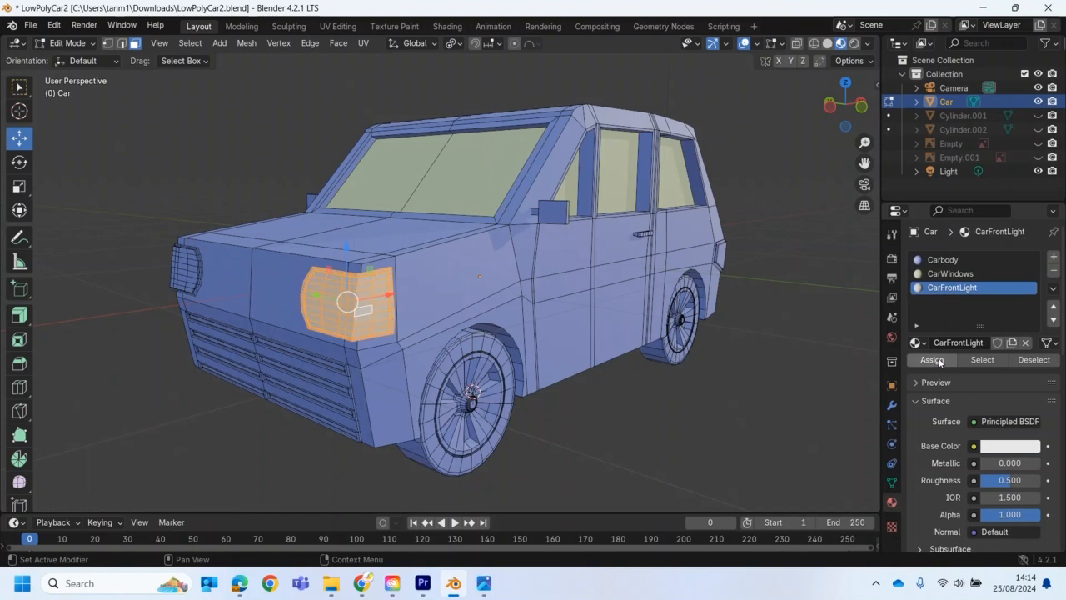
click(680, 434)
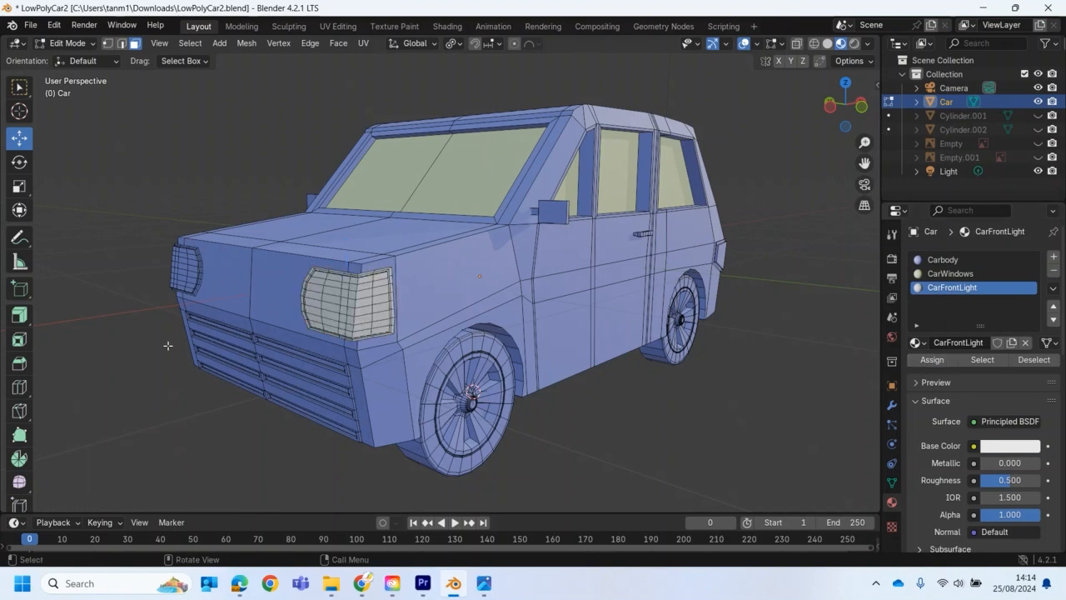
Select all linked faces of the other headlight and assign the CarFrontLight material to them.
click(176, 282)
key(ctrl+l)
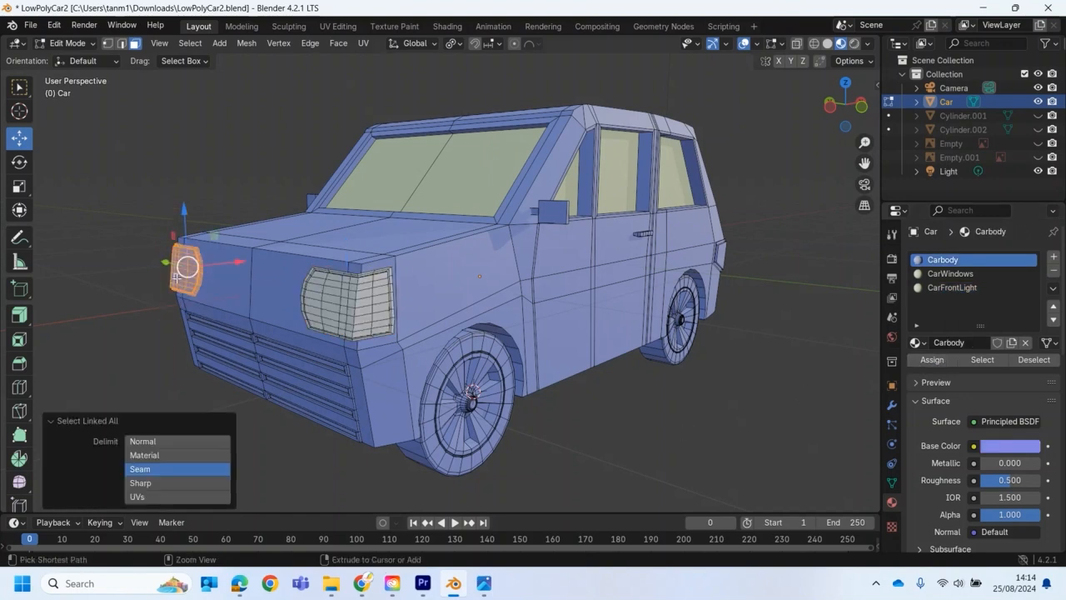
click(952, 288)
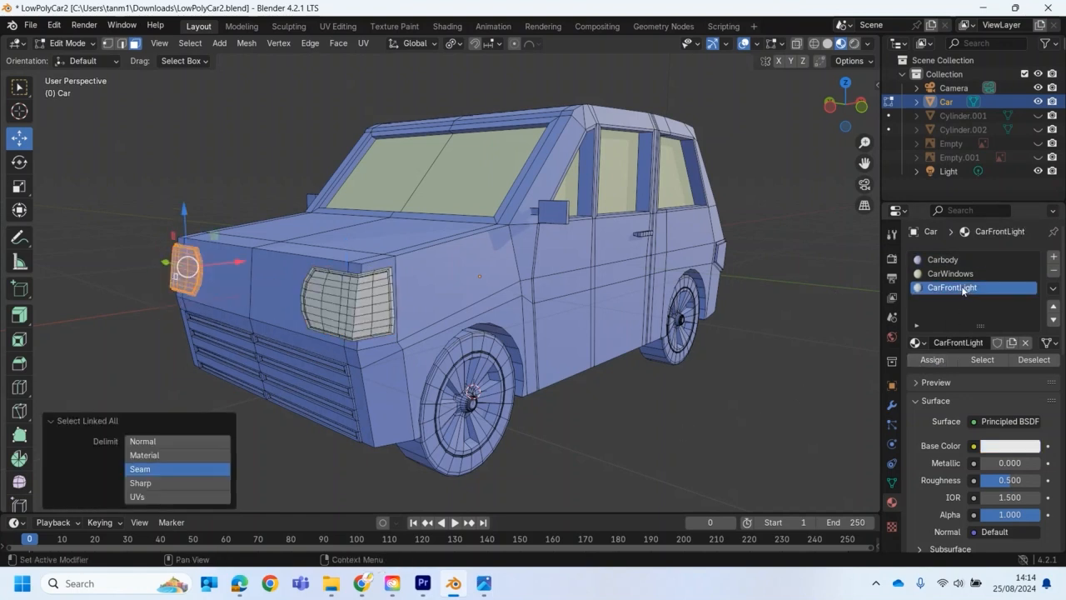
click(932, 360)
middle_drag(483, 442, 643, 263)
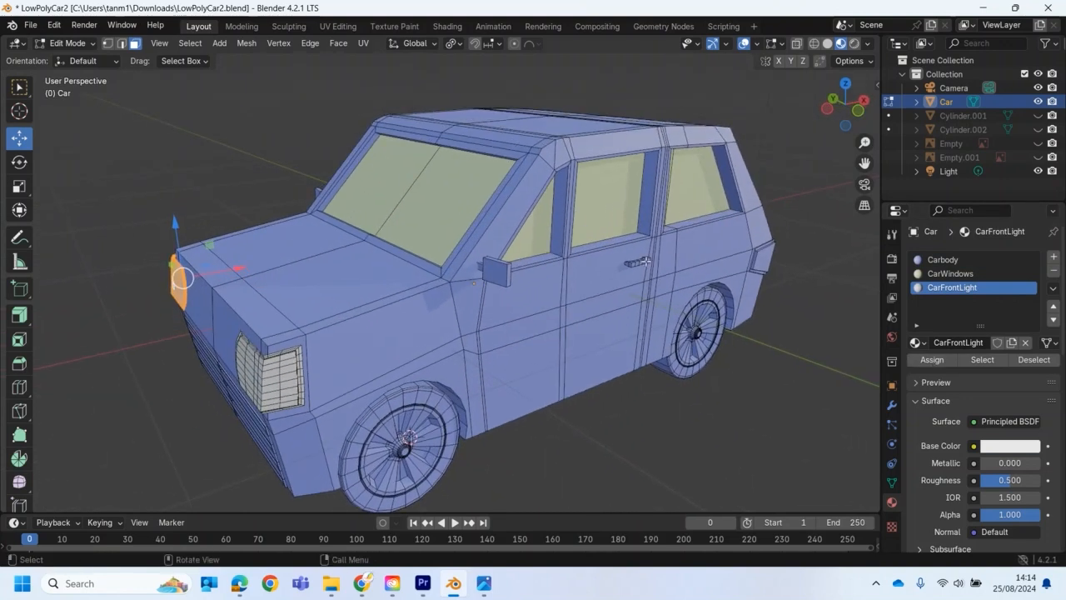
click(646, 261)
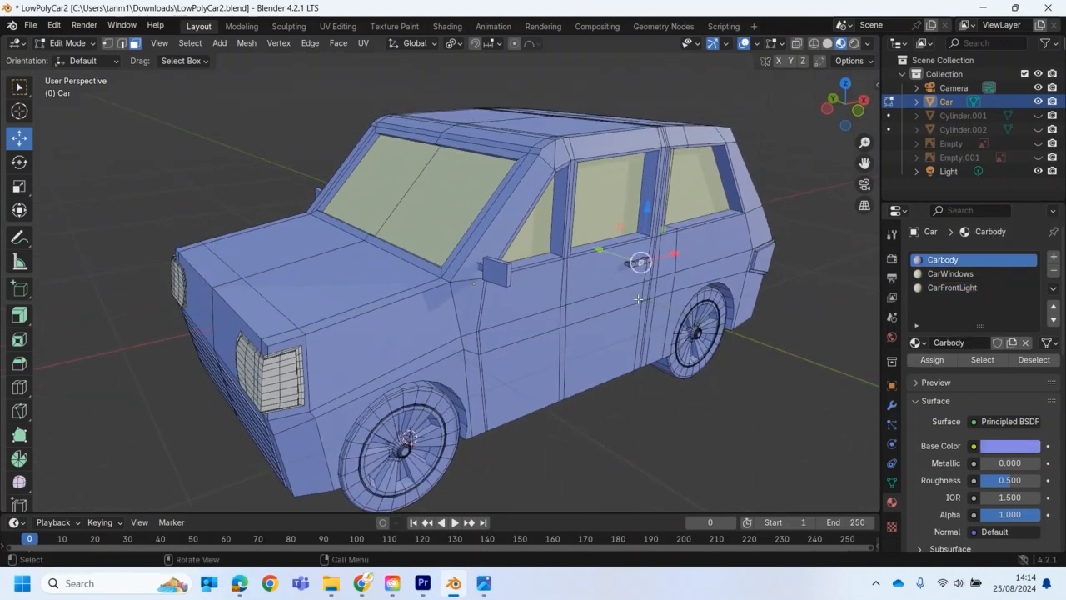
click(665, 432)
Add a fourth material slot with a new material named "CarRedLight" and give it a red base color.
middle_drag(664, 432, 454, 392)
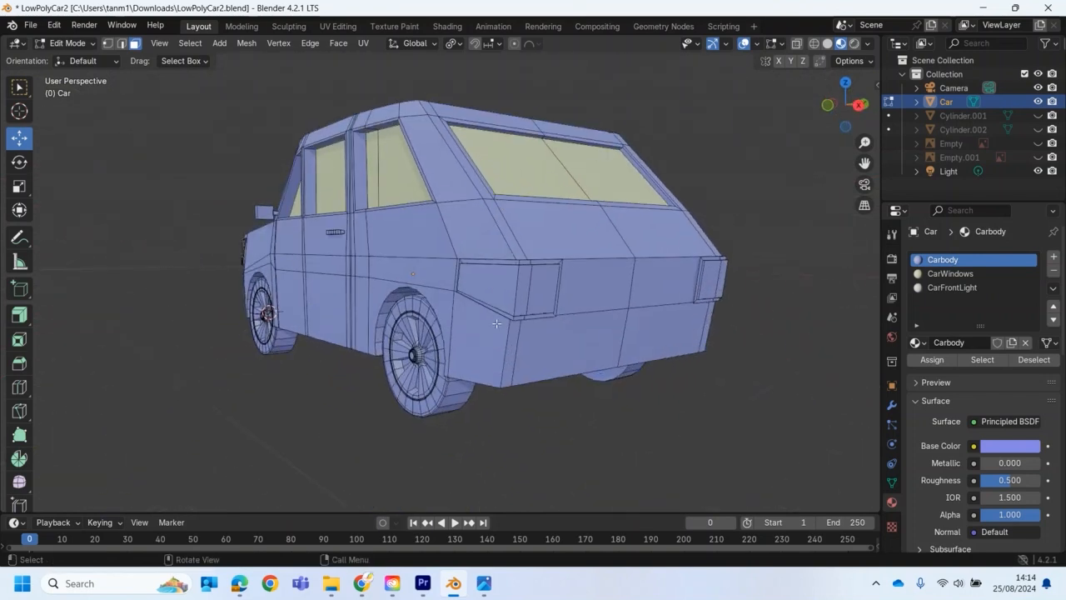
click(1051, 258)
click(975, 342)
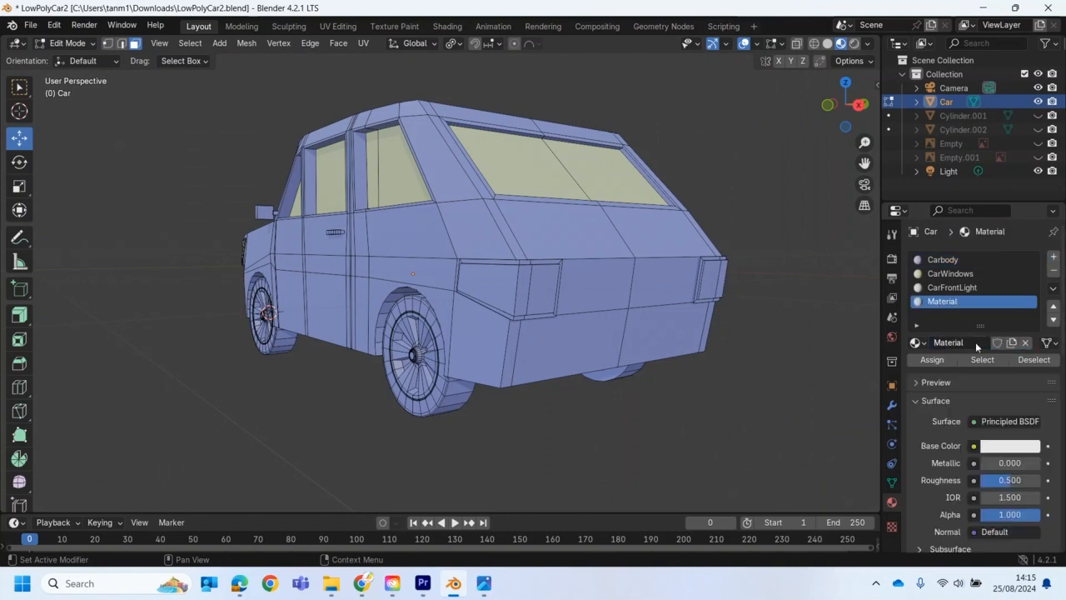
double_click(954, 342)
text(CarRedL)
key(Return)
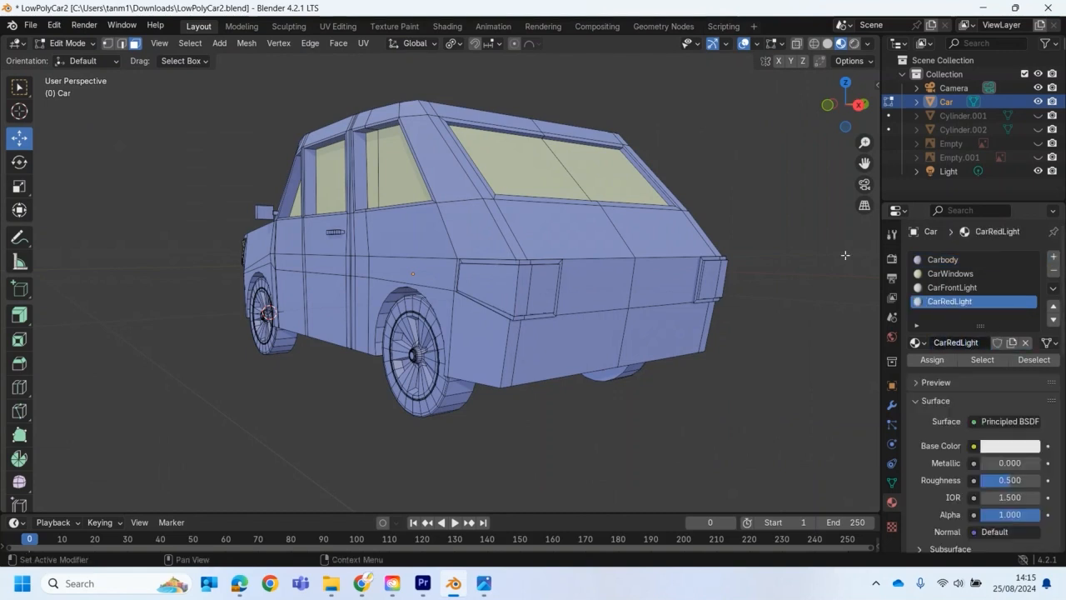
click(1001, 446)
drag(981, 329, 958, 334)
Select all linked faces of both rear lights, assign the CarRedLight material to them and clear the selection.
click(503, 286)
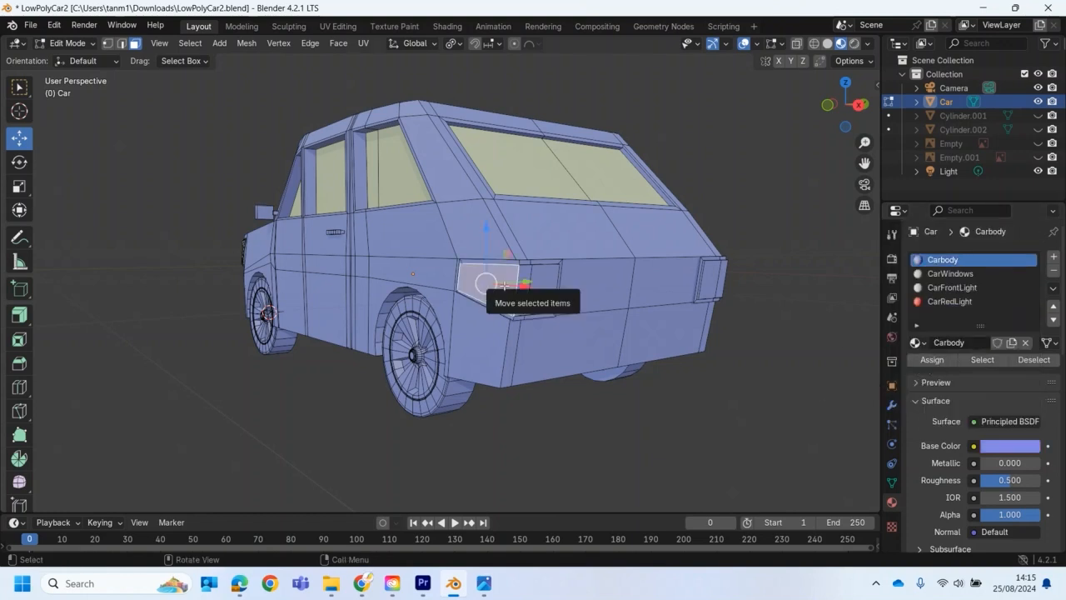
key(ctrl+l)
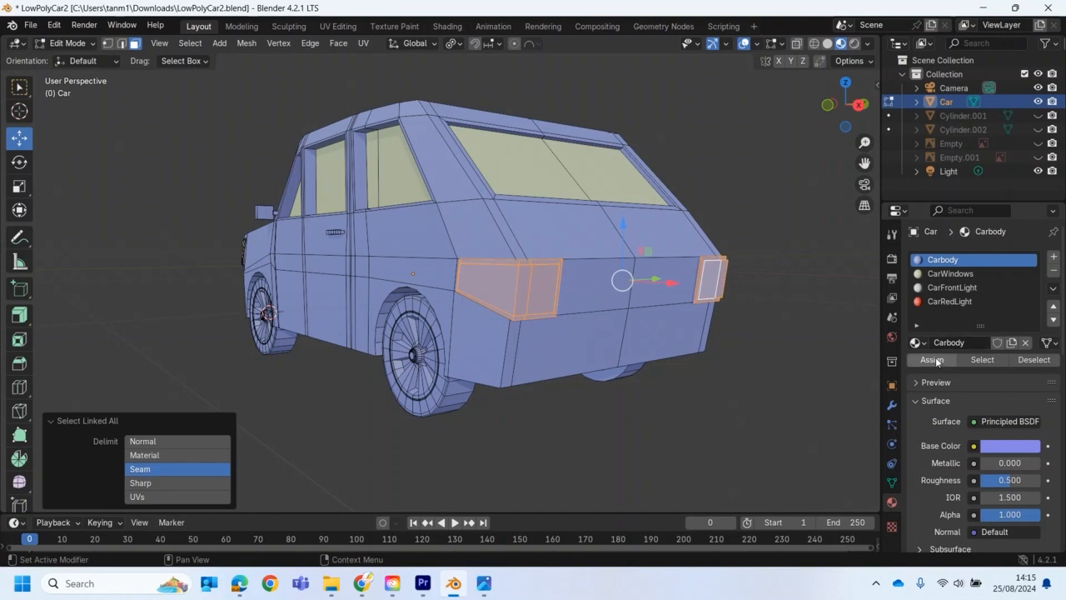
click(950, 300)
click(927, 358)
key(alt+a)
middle_drag(604, 488, 364, 342)
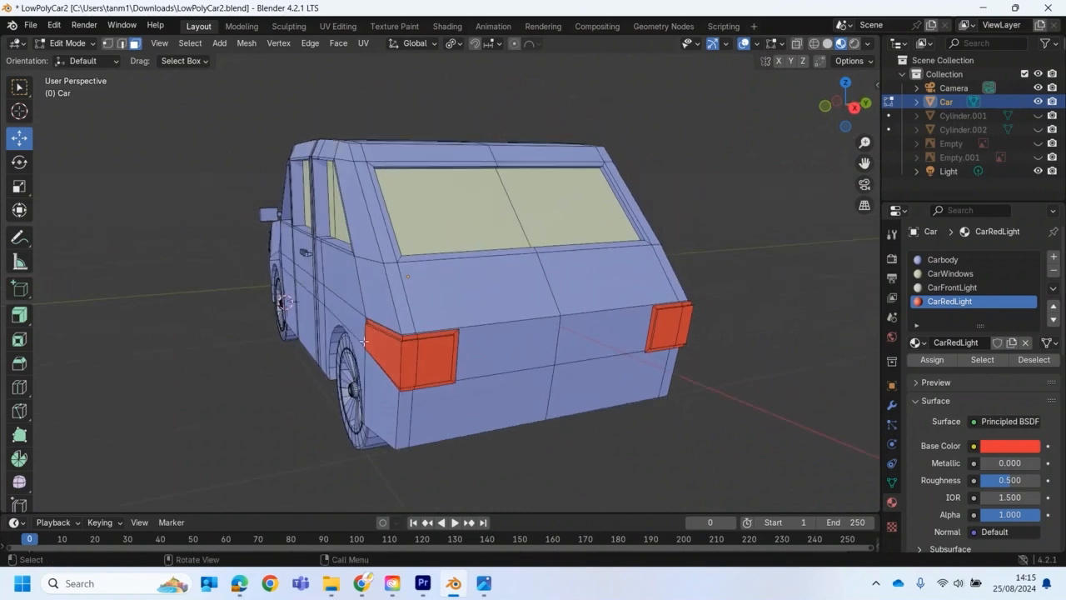
Select all linked faces of the front and rear wheels on one side of the car.
middle_drag(354, 398, 471, 373)
click(449, 366)
click(431, 398)
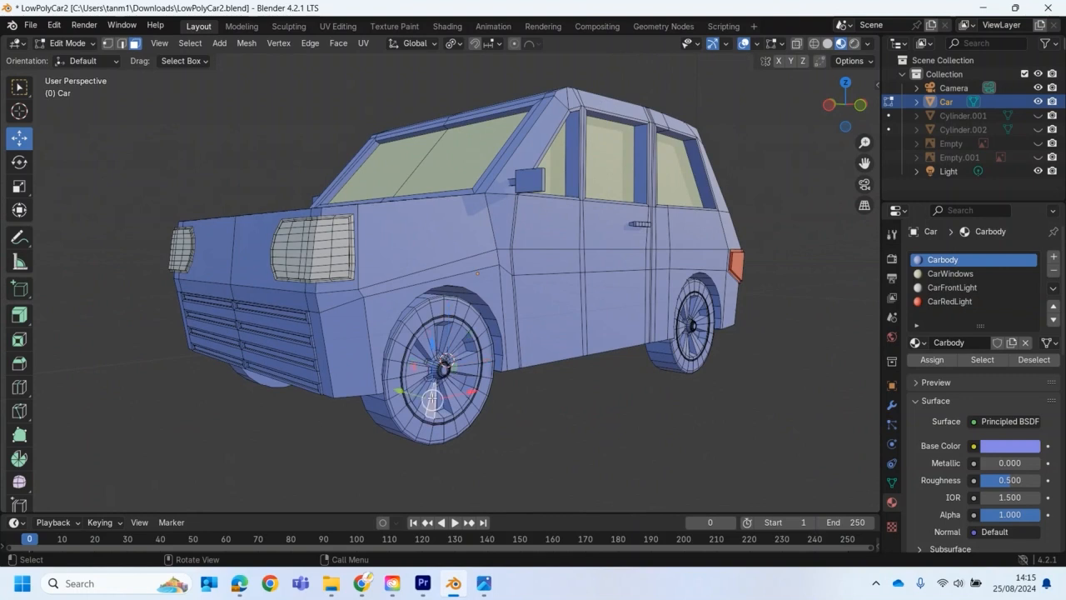
key(ctrl+l)
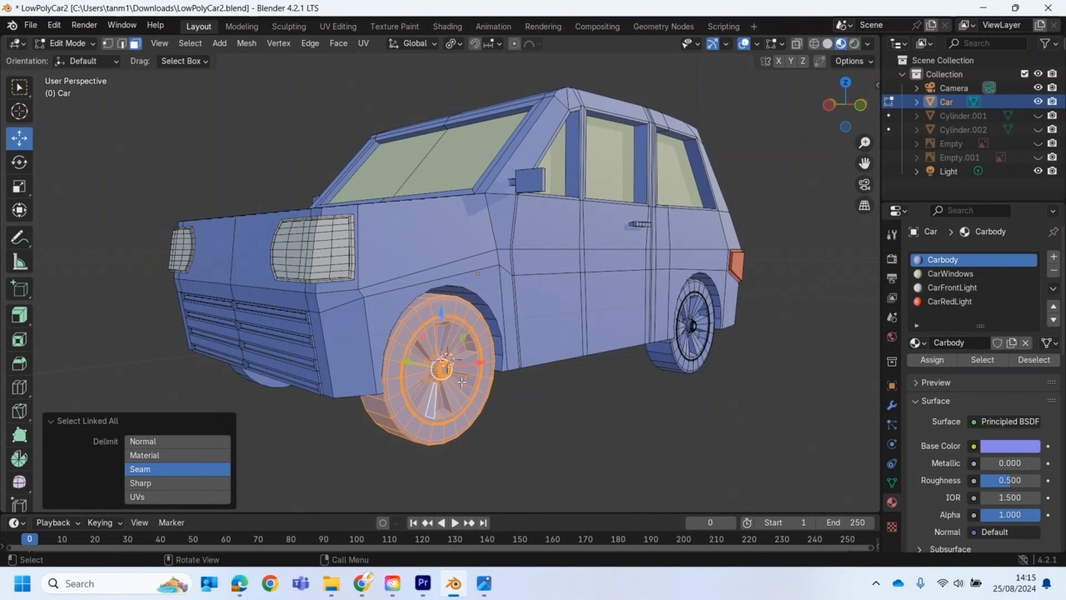
middle_drag(611, 396, 657, 395)
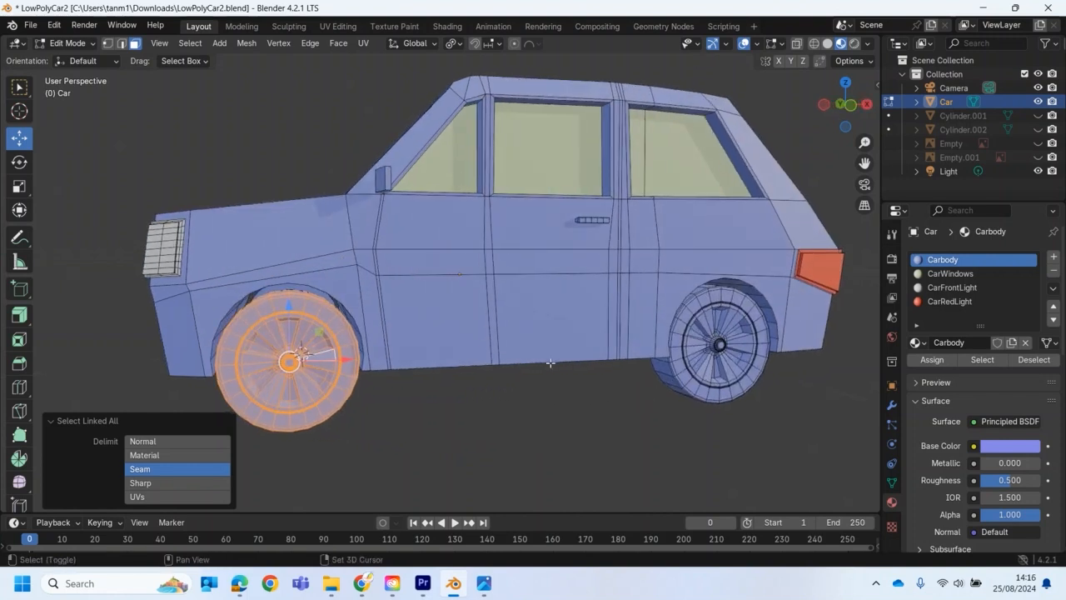
shift+click(741, 342)
key(ctrl+l)
Add all linked faces of the two wheels on the opposite side of the car to the selection.
middle_drag(260, 481, 571, 452)
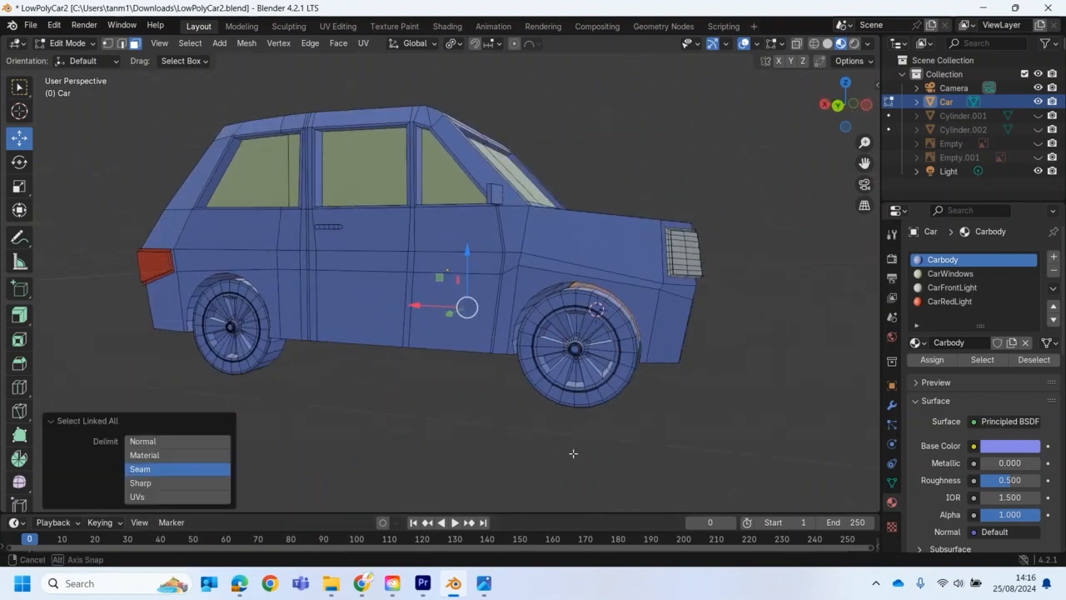
shift+click(584, 372)
key(l)
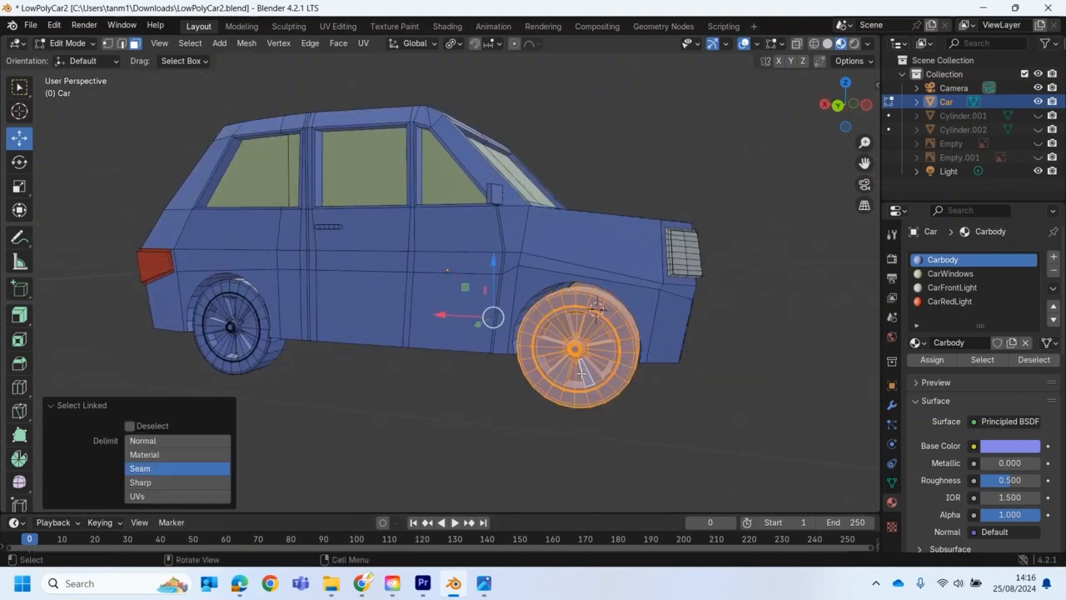
middle_drag(330, 435, 388, 440)
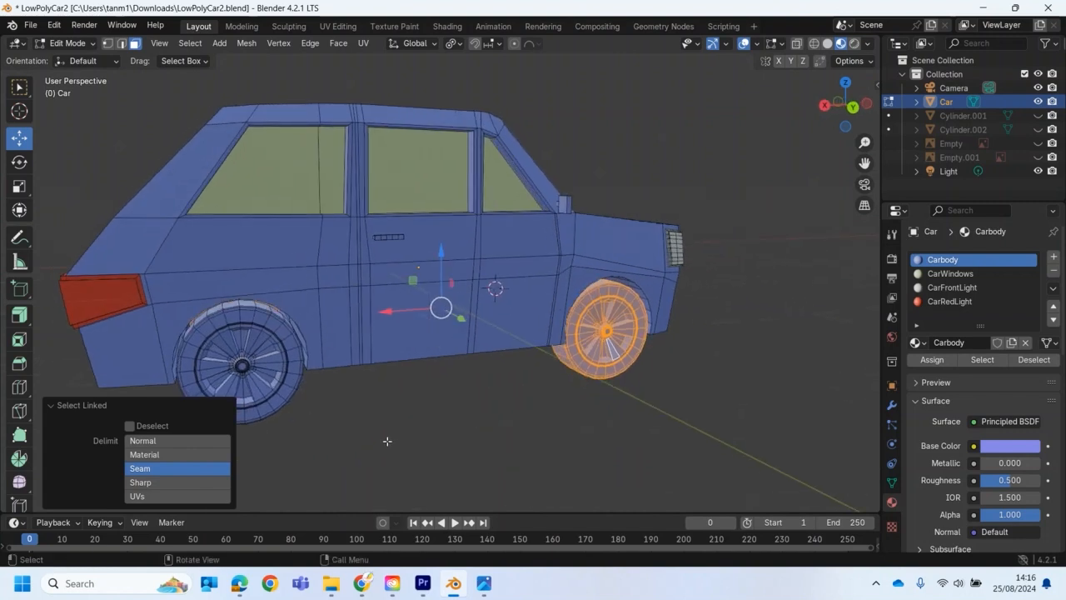
shift+click(272, 363)
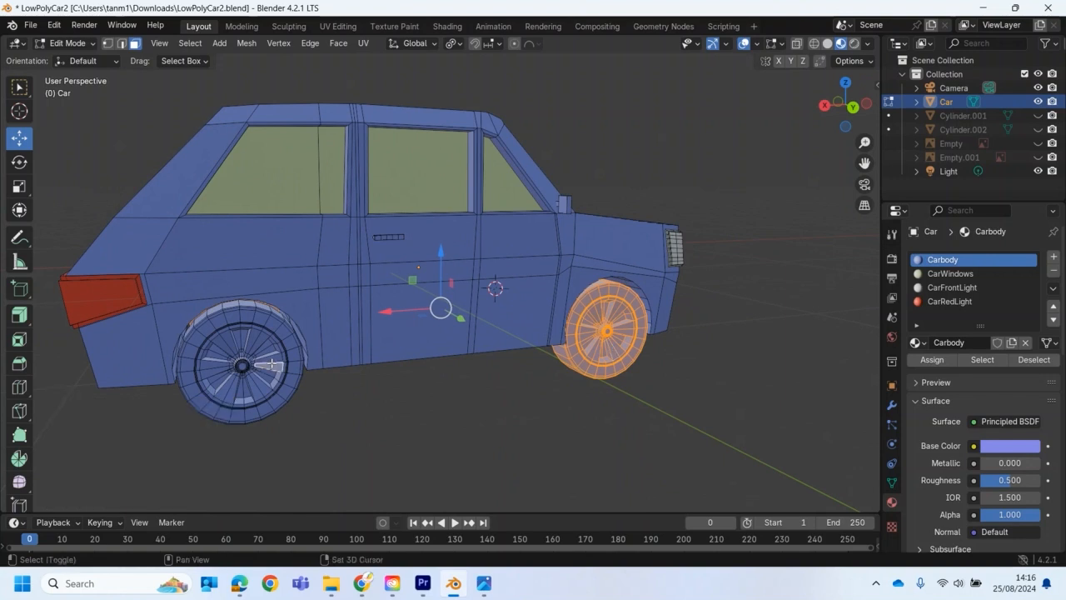
key(ctrl+l)
middle_drag(481, 375, 375, 371)
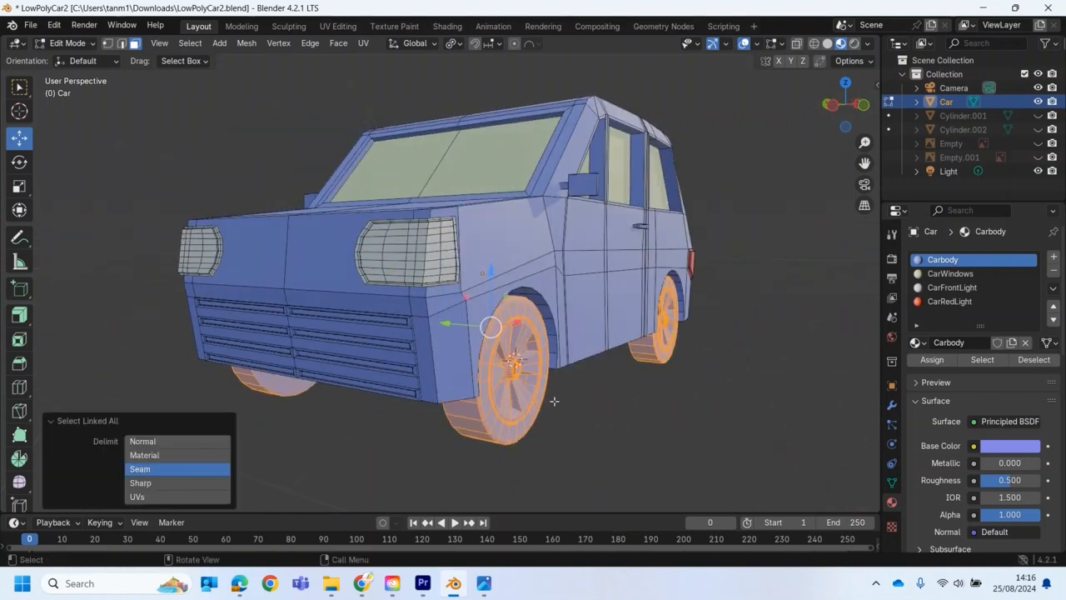
Add a fifth material slot with a new material named "MetalCarWheel".
click(1054, 257)
click(987, 341)
double_click(964, 342)
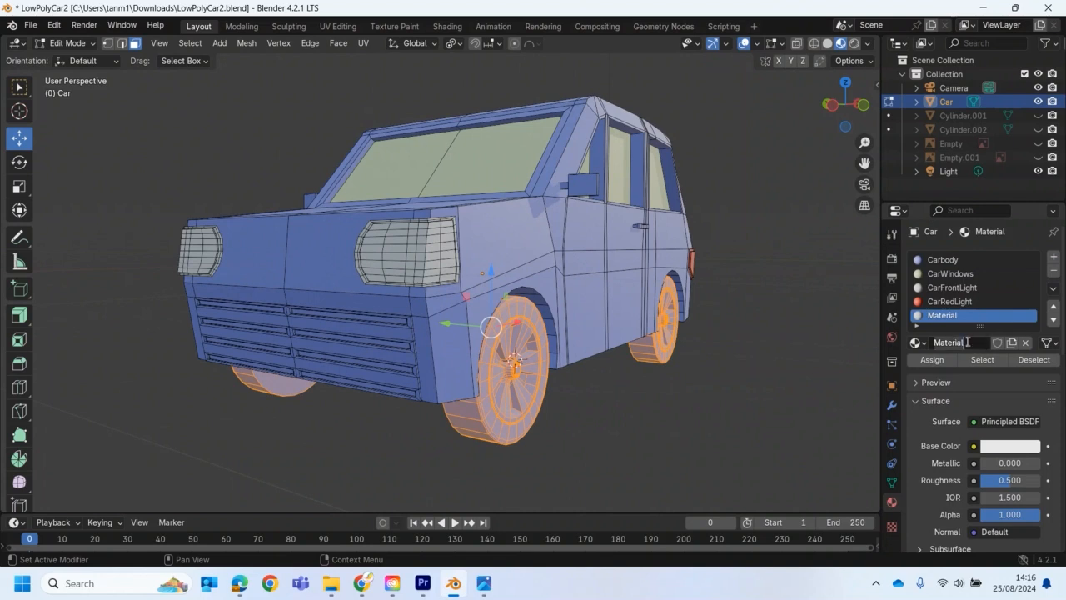
text(MetalWheel)
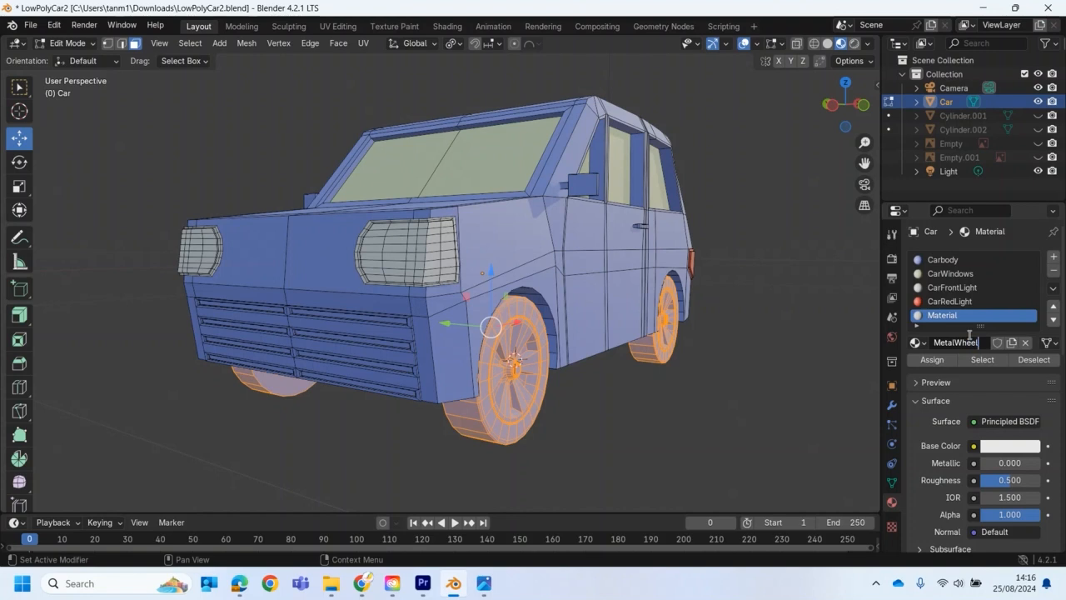
click(955, 343)
text(Car)
key(Return)
Set the MetalCarWheel base color to grey and assign the material to the selected wheels.
click(1006, 448)
drag(1029, 283, 1030, 289)
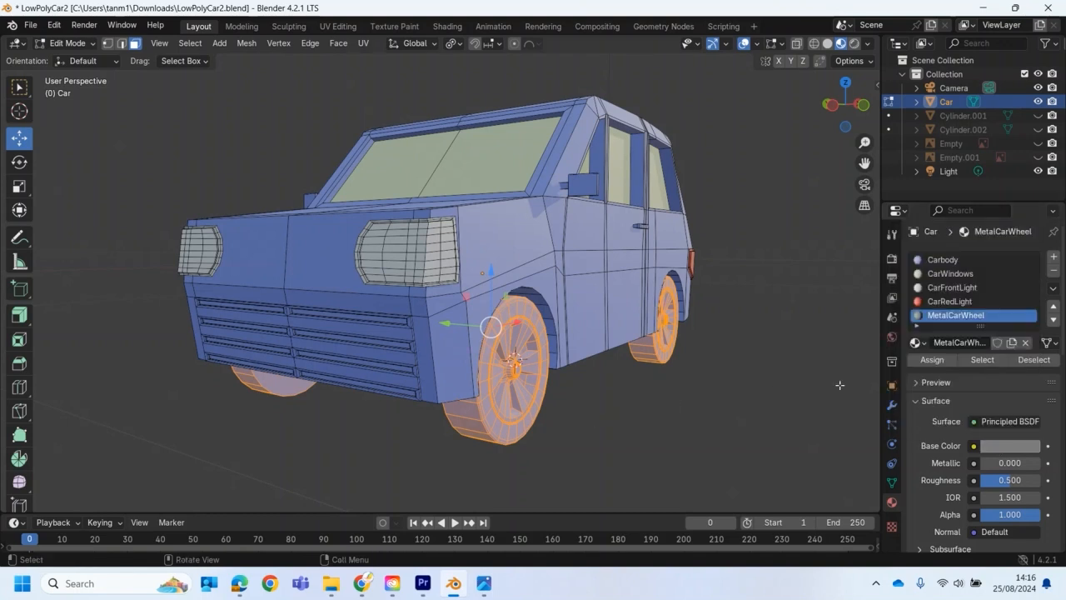
click(932, 360)
Select the tread face loop around the outside of the front wheel nearest the view.
middle_drag(550, 450, 384, 362)
click(414, 357)
scroll(413, 359, up, 3)
alt+click(410, 366)
click(390, 361)
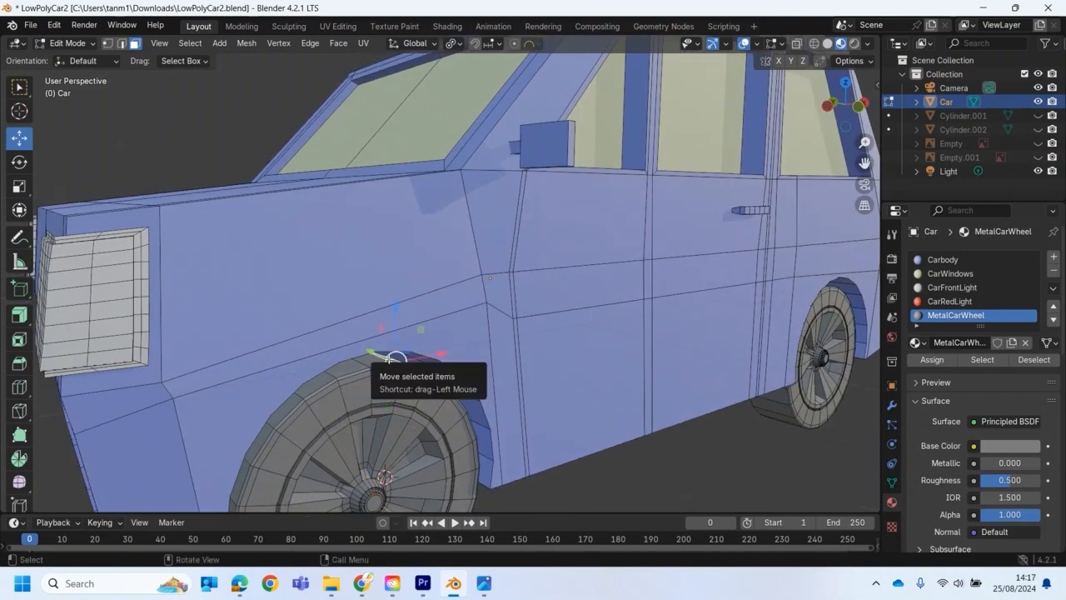
alt+click(385, 358)
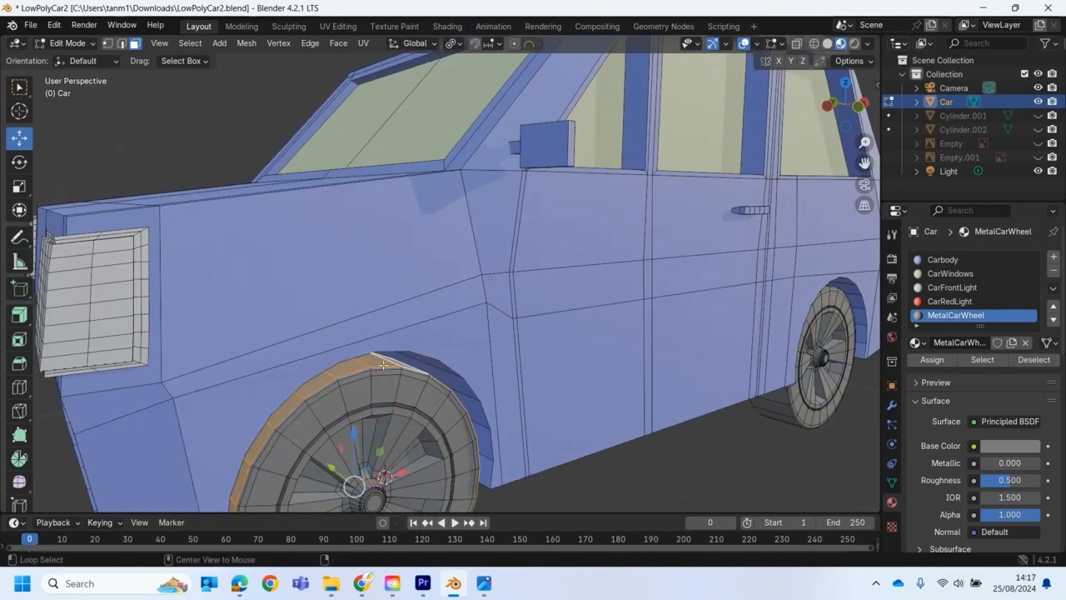
scroll(383, 365, down, 4)
Grow the tread selection three times to include the outer sidewall of the front tyre.
mouse_move(383, 364)
middle_down()
mouse_move(389, 326)
mouse_move(386, 356)
middle_up()
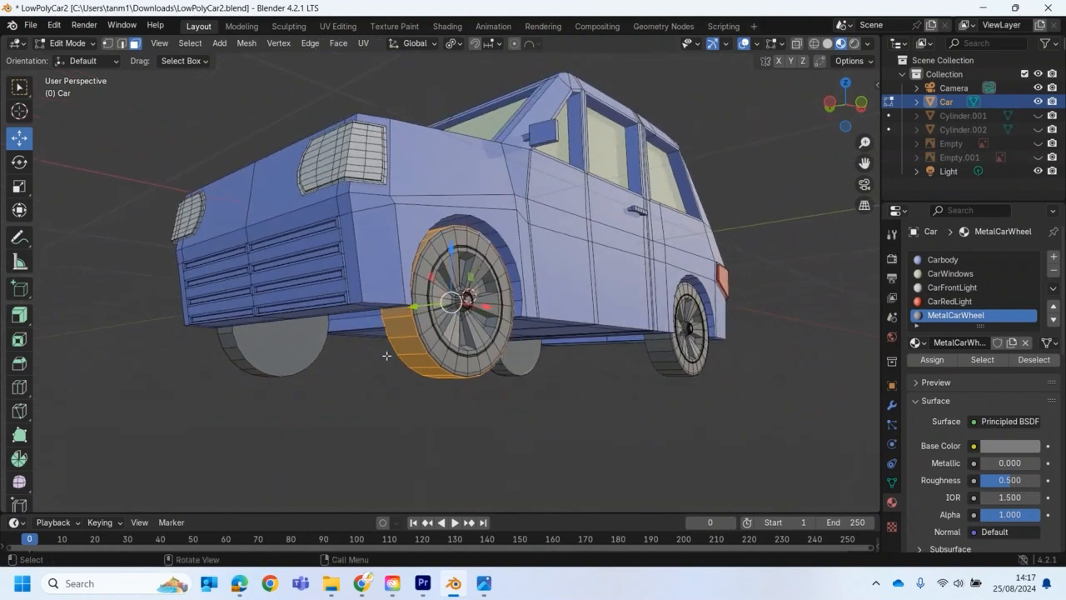
key(ctrl+KP_Add)
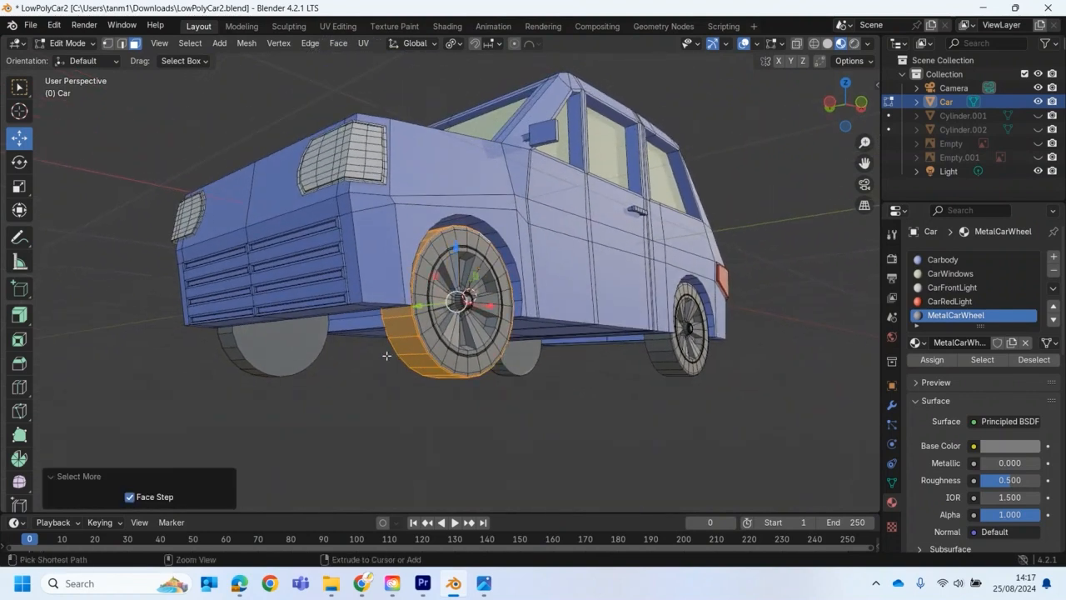
key(ctrl+KP_Add)
key(ctrl+KP_Add)
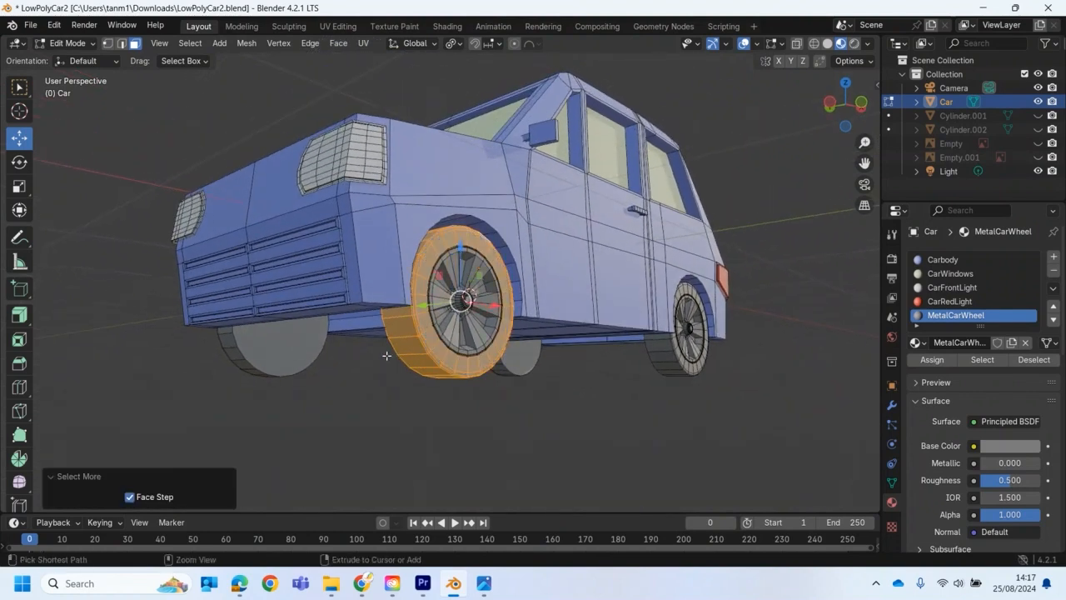
middle_drag(339, 328, 395, 387)
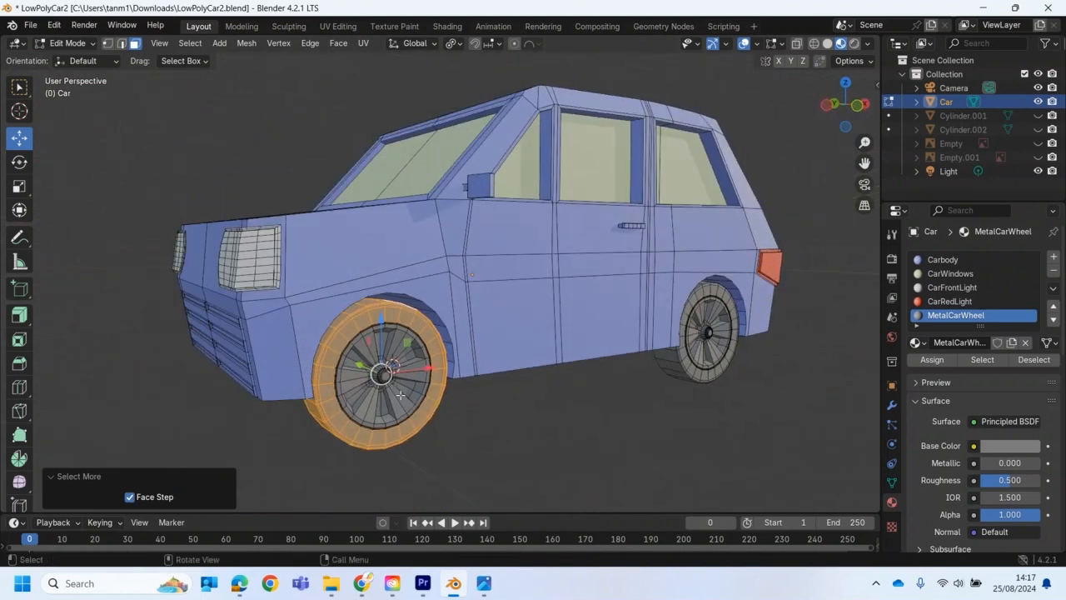
Add a sixth material slot with a new material named "CarTyres" and give it a black base color.
click(1054, 257)
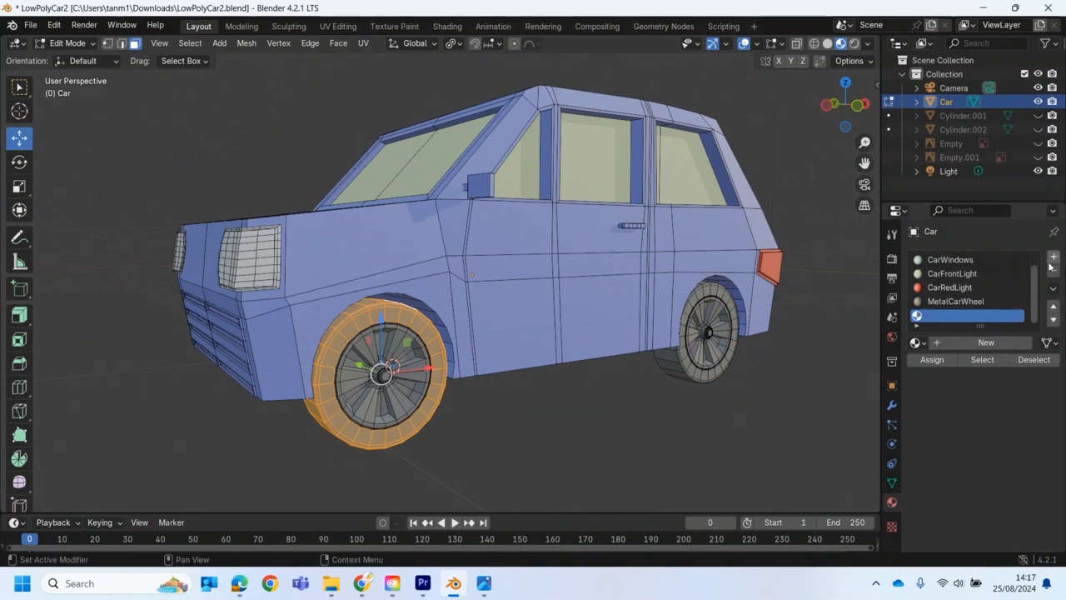
click(978, 343)
double_click(957, 343)
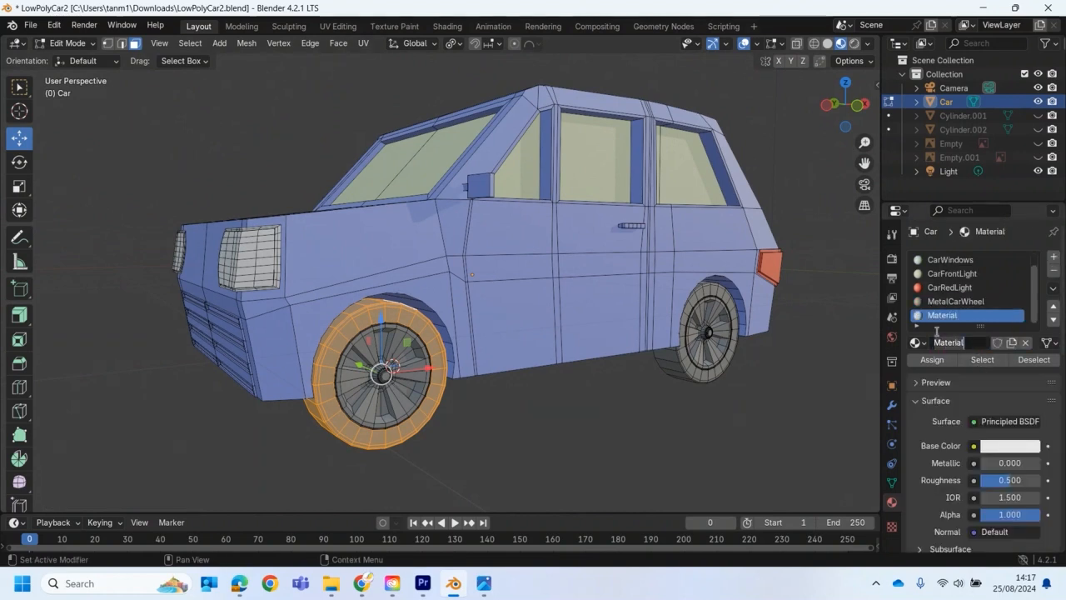
text(Ca)
text(T)
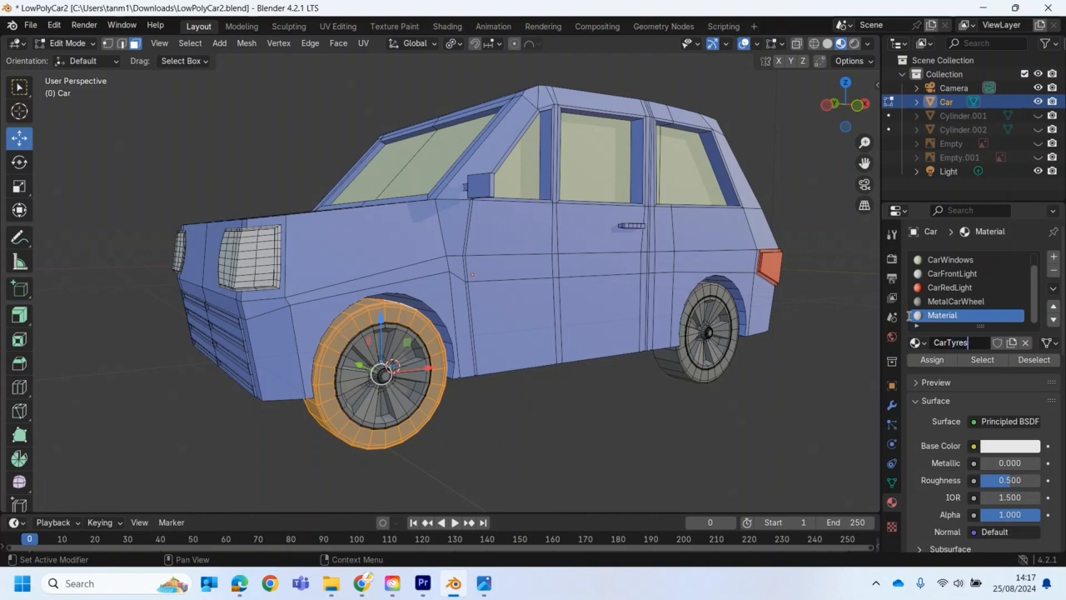
click(1007, 449)
drag(1028, 316, 1030, 340)
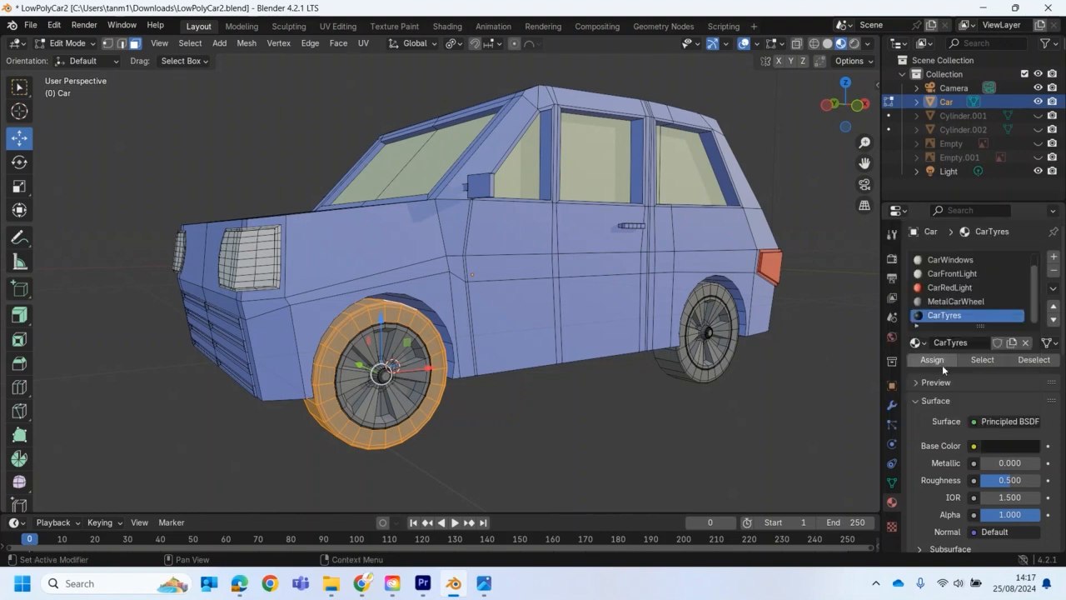
Assign the CarTyres material to the selected front tyre and select the tread face loop of the rear tyre.
click(933, 360)
click(588, 434)
middle_drag(520, 436, 498, 446)
scroll(500, 445, up, 4)
middle_drag(723, 391, 629, 387)
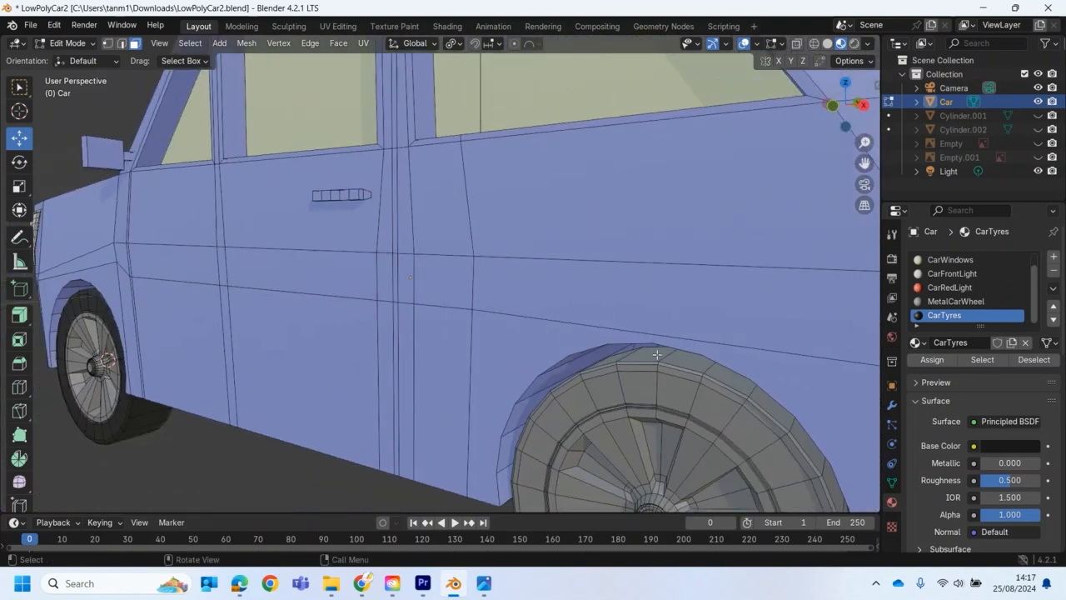
alt+click(665, 355)
middle_drag(504, 379, 645, 433)
alt+click(846, 358)
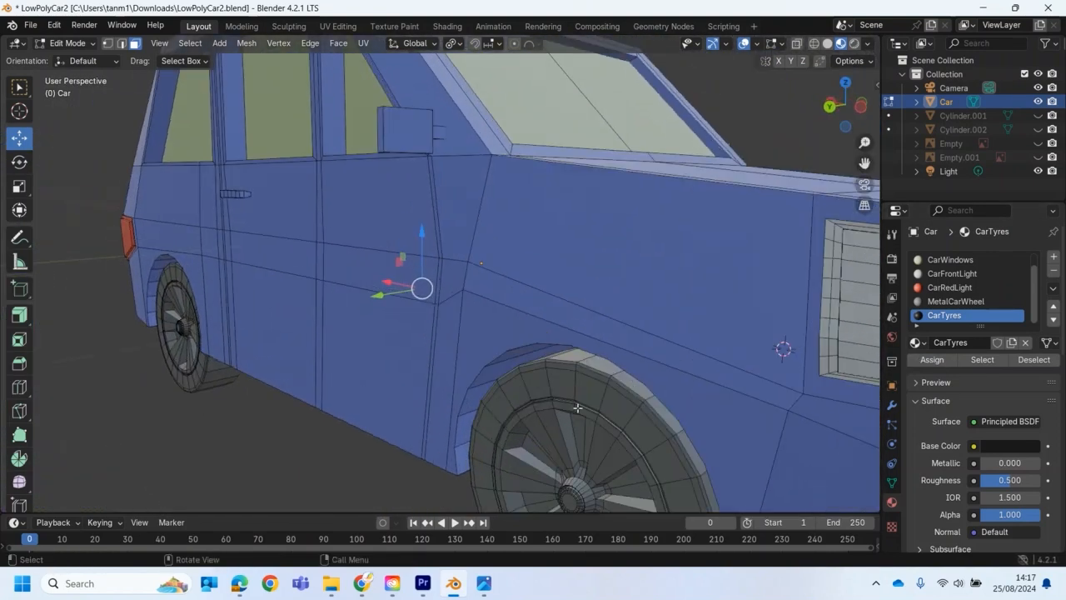
Select the tread loop of the front tyre on the other side, grow it twice and assign the CarTyres material.
alt+click(573, 356)
key(ctrl+KP_Add)
key(ctrl+KP_Add)
click(920, 364)
Select the tread loop of the remaining tyre, grow the selection twice and assign the CarTyres material.
middle_drag(679, 382, 318, 385)
alt+click(282, 407)
key(ctrl+KP_Add)
key(ctrl+KP_Add)
click(944, 364)
Select all linked faces of the door handle on the car's near side.
middle_drag(820, 375, 533, 334)
click(527, 287)
key(ctrl+l)
middle_drag(526, 287, 691, 304)
Add another material slot with a new material named "Chrome".
click(1054, 257)
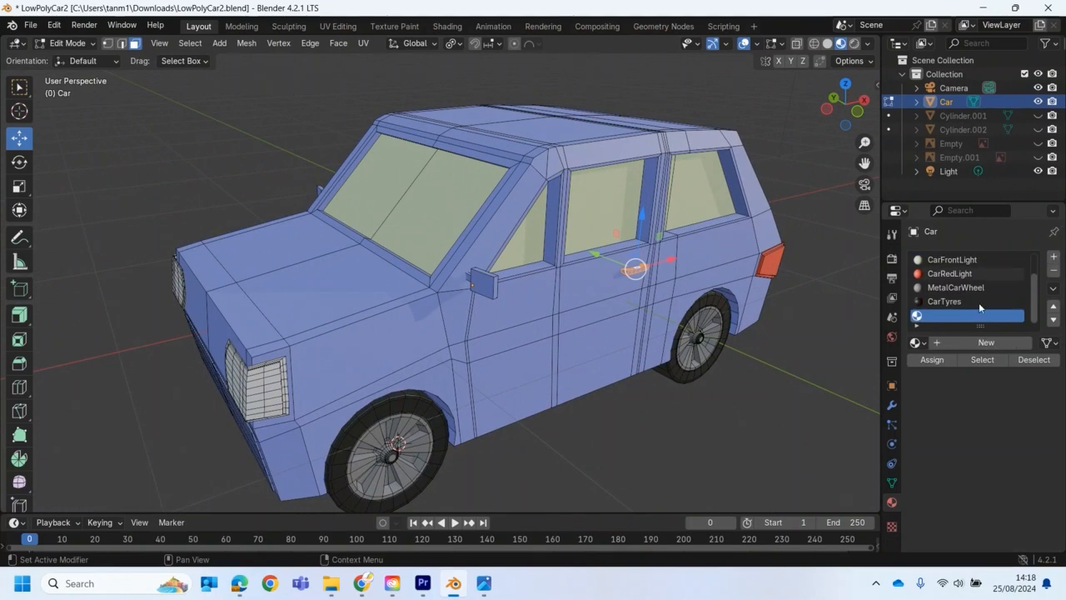
click(949, 343)
click(978, 341)
text(Chrome)
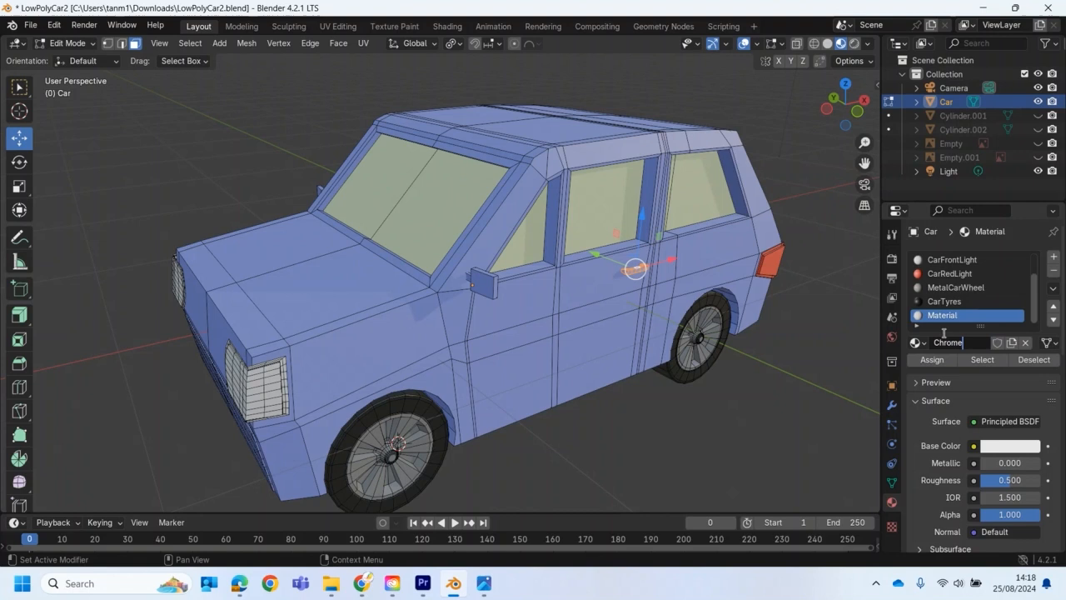
Set the Chrome base color to a grey with value 0.275 and assign the material to the selected door handle.
click(1003, 446)
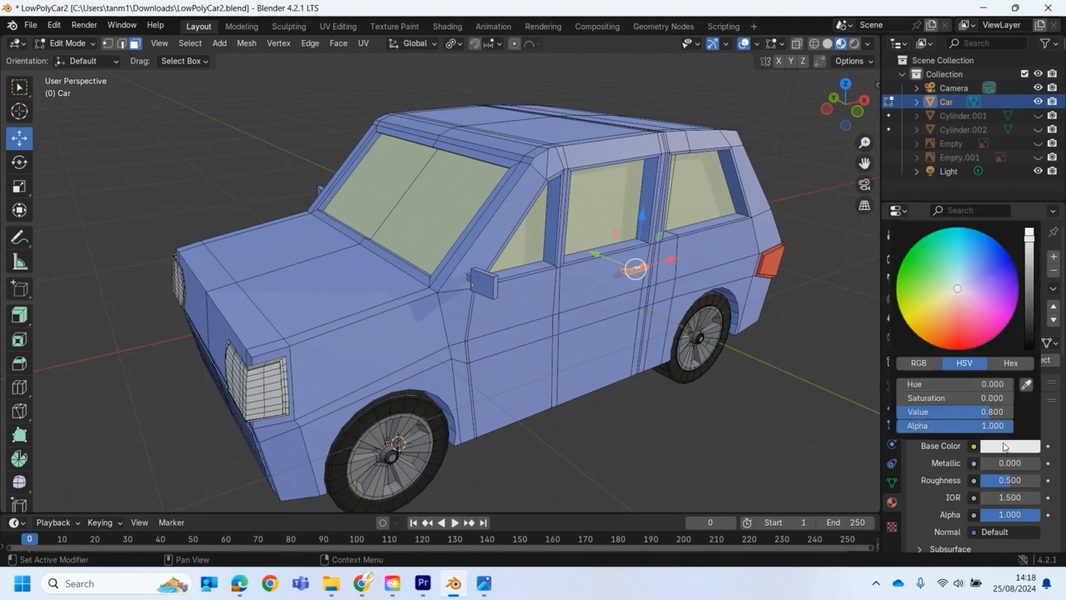
drag(1031, 261, 1029, 284)
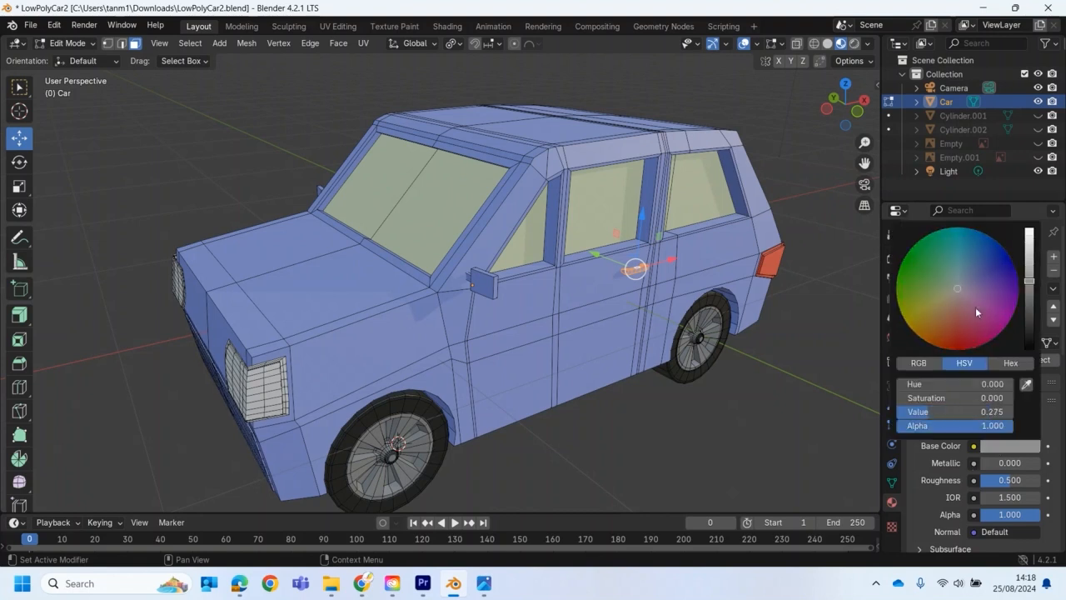
click(927, 363)
Try to give the opposite door handle the Chrome material by choosing it in the active Carbody slot.
middle_drag(713, 435, 878, 448)
click(318, 247)
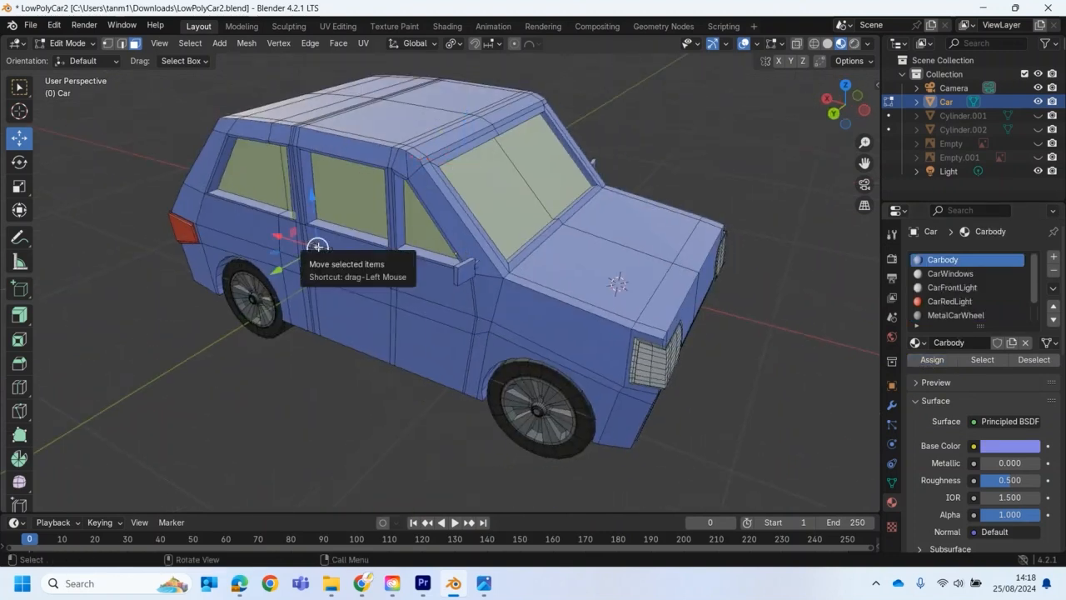
key(ctrl+l)
click(919, 342)
click(808, 443)
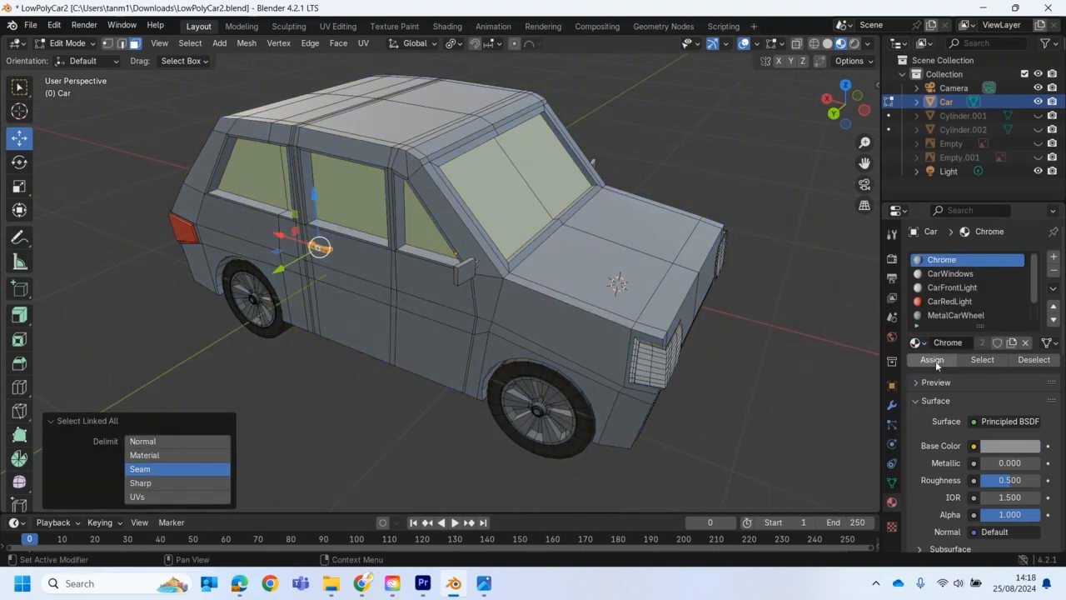
click(936, 364)
Undo the material swap on the car body and reselect the door handle on that side.
key(ctrl+z)
key(ctrl+z)
key(ctrl+z)
key(ctrl+z)
click(319, 247)
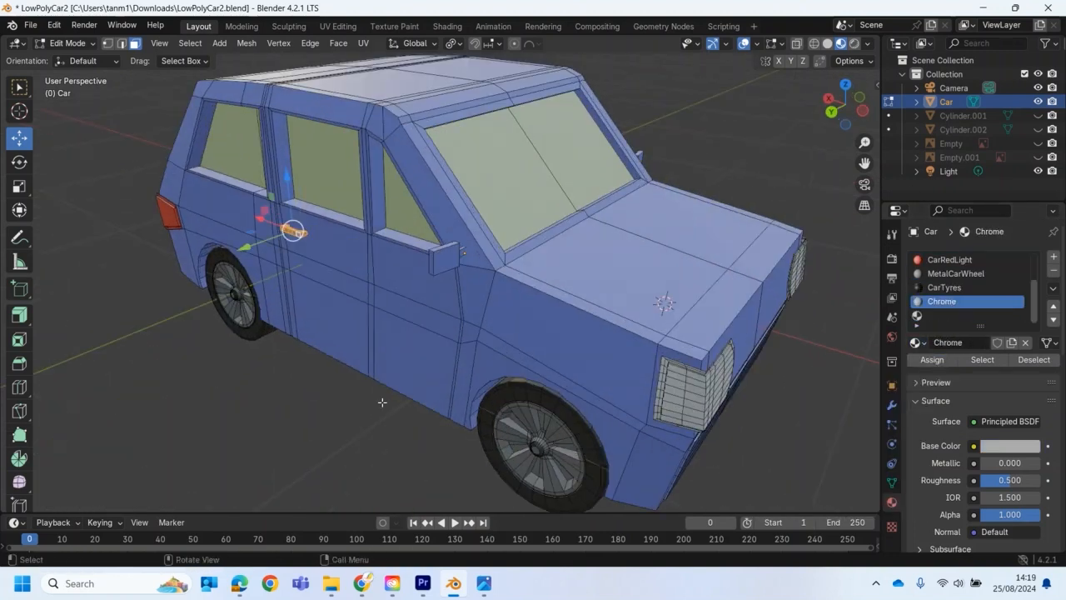
Select the linked faces of the side mirror's mounting arm and assign the Chrome material to them.
middle_drag(382, 402, 226, 406)
scroll(511, 394, up, 3)
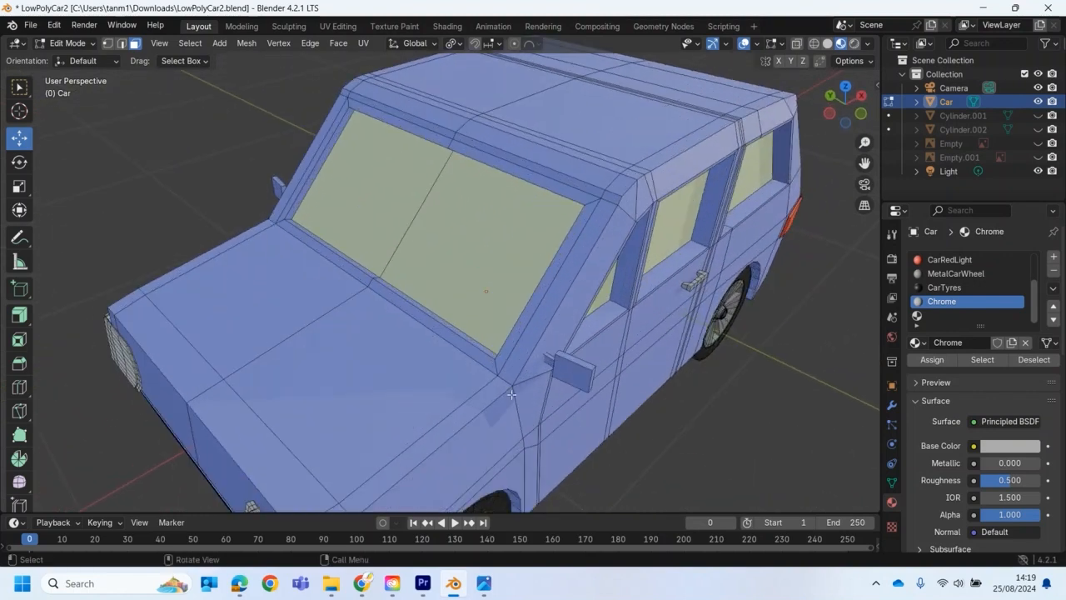
click(547, 364)
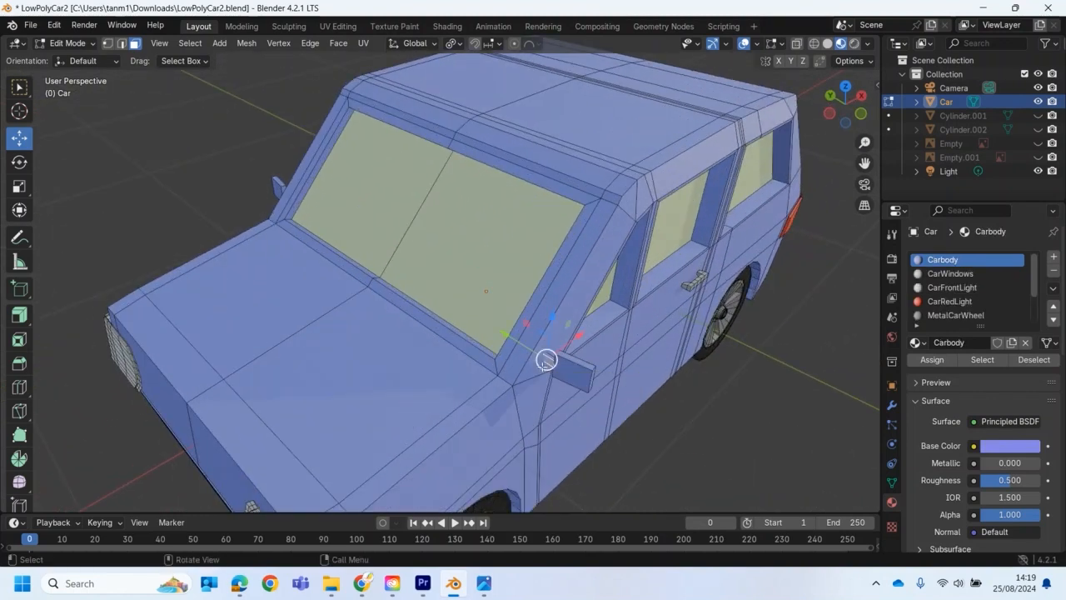
key(ctrl+l)
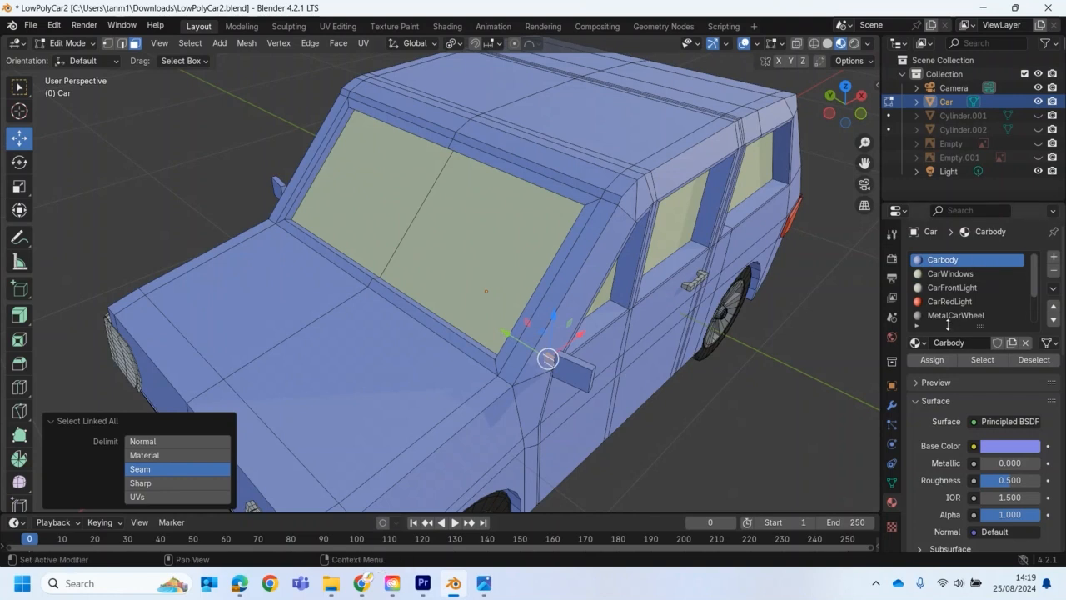
scroll(945, 316, down, 3)
click(938, 301)
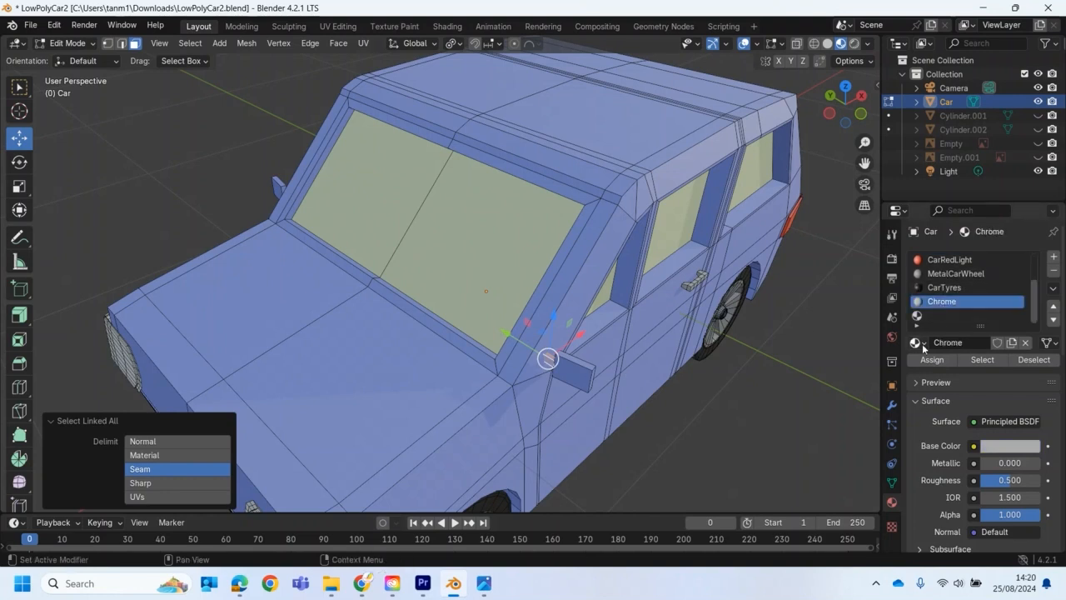
click(931, 360)
Delete the hidden leftover objects Cylinder.001, Cylinder.002, Empty and Empty.001 from the scene.
scroll(755, 364, down, 4)
middle_drag(658, 371, 626, 352)
middle_drag(210, 307, 221, 297)
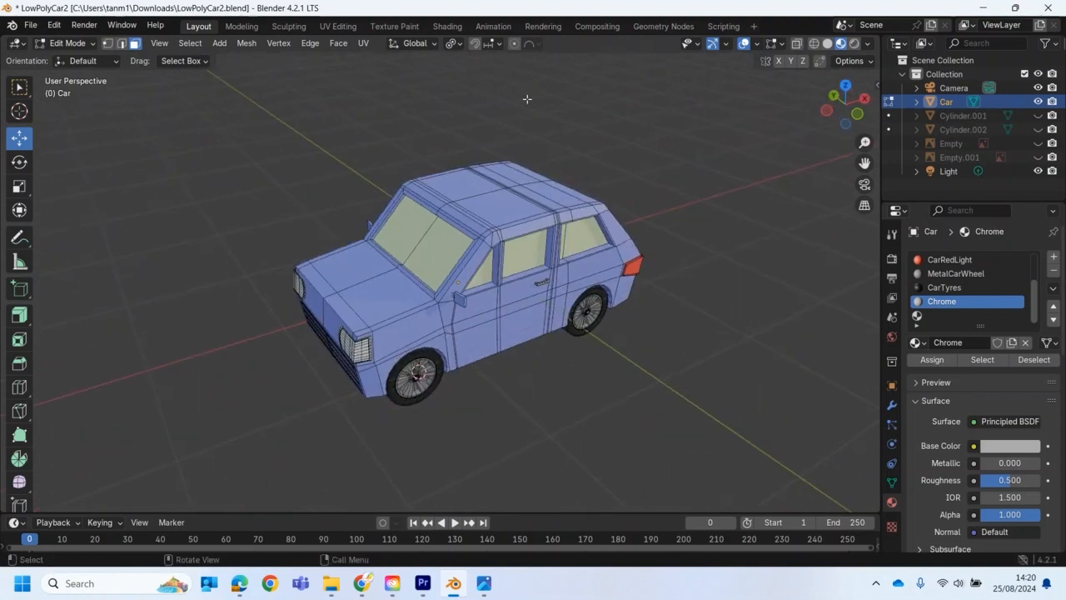
scroll(572, 203, down, 1)
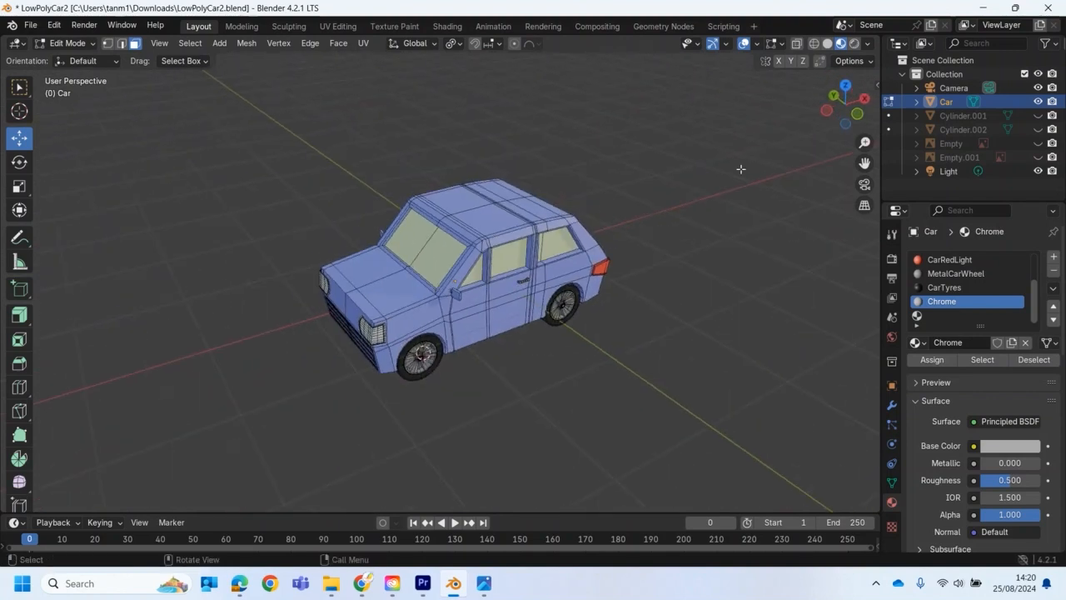
click(972, 115)
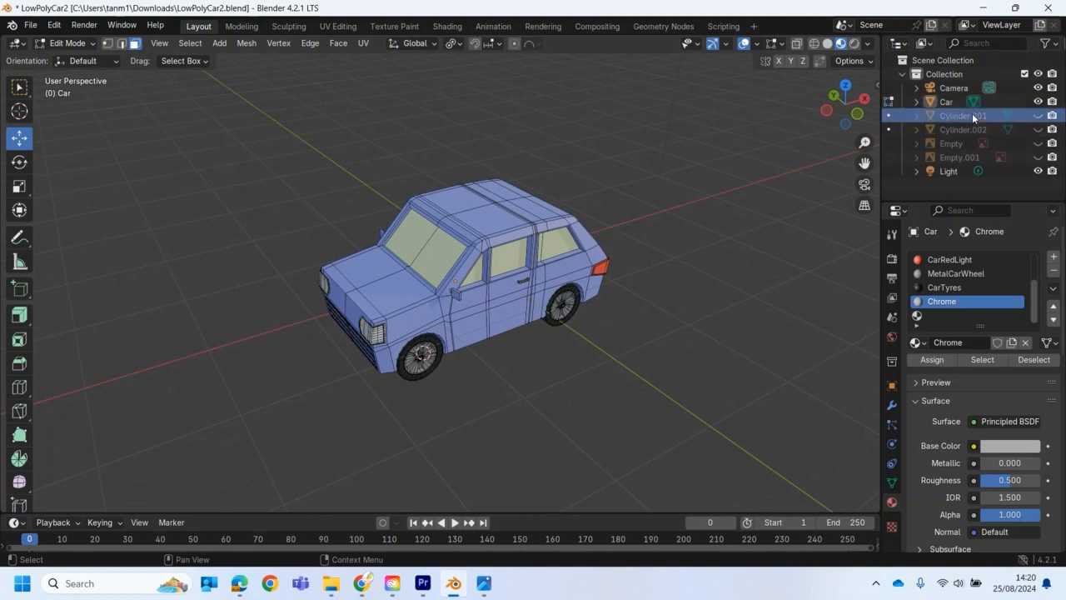
drag(972, 114, 966, 157)
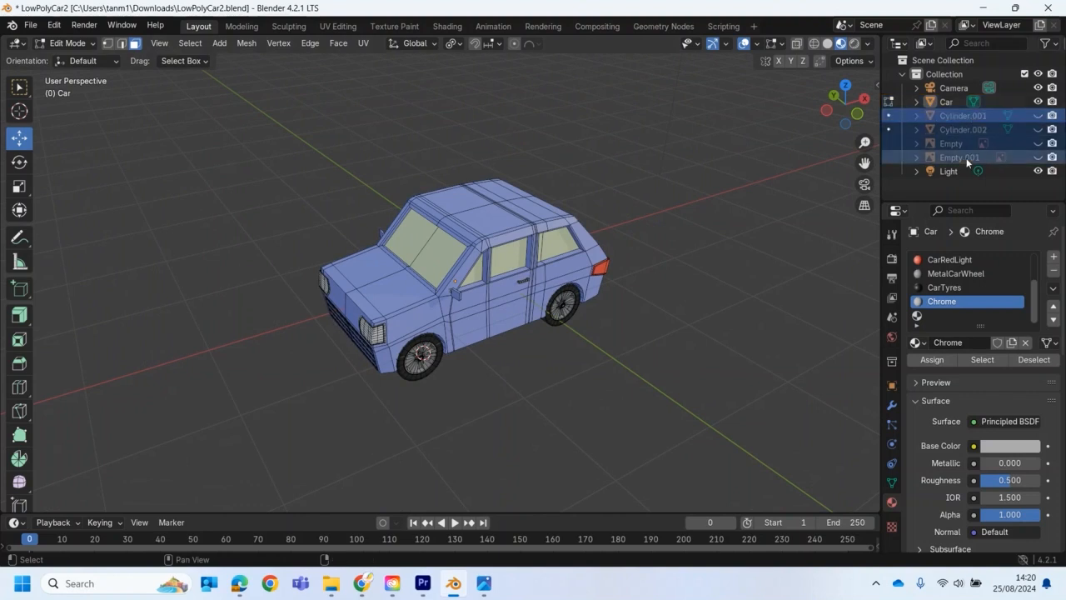
key(Delete)
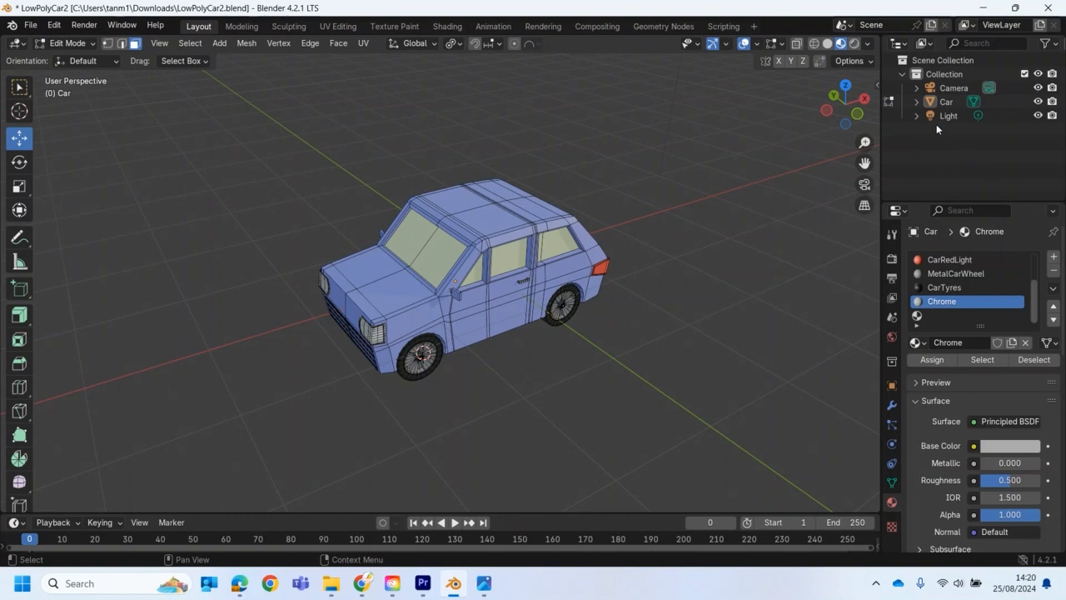
Rename the Car object to "Car1" and return to Object Mode.
click(949, 102)
double_click(952, 102)
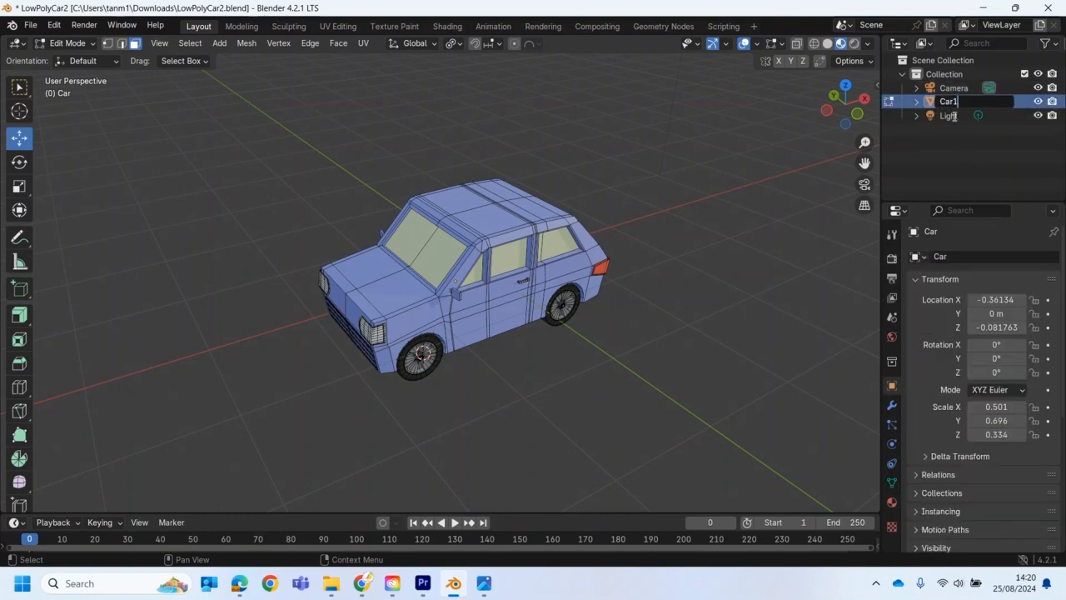
text(1)
key(Return)
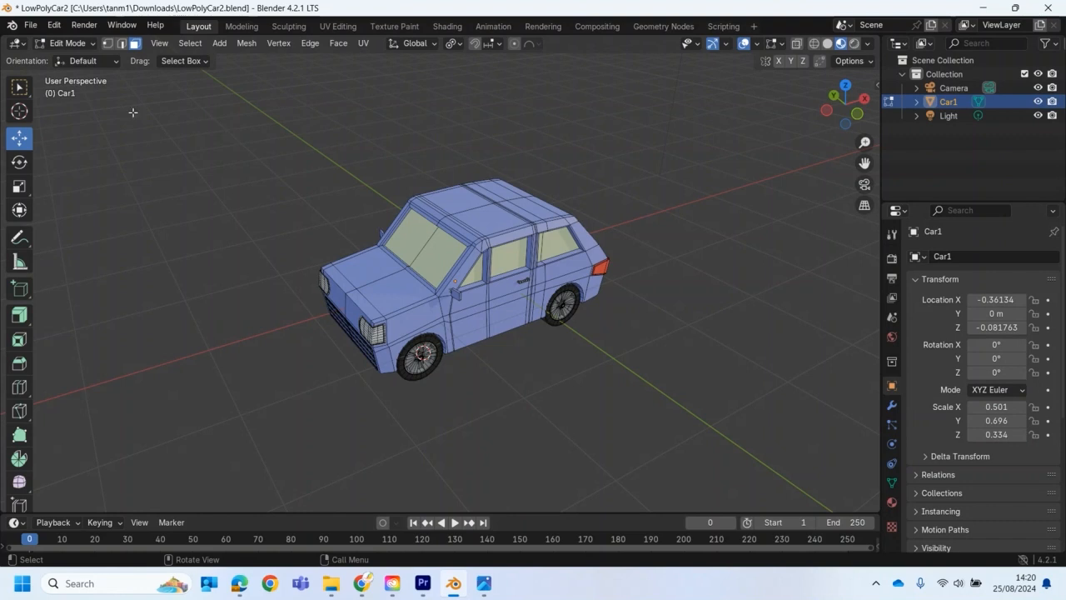
click(70, 43)
click(71, 59)
Check the two cars in the reference image RenderShotIso.png, then return to the Blender scene.
middle_drag(403, 240, 442, 250)
click(491, 570)
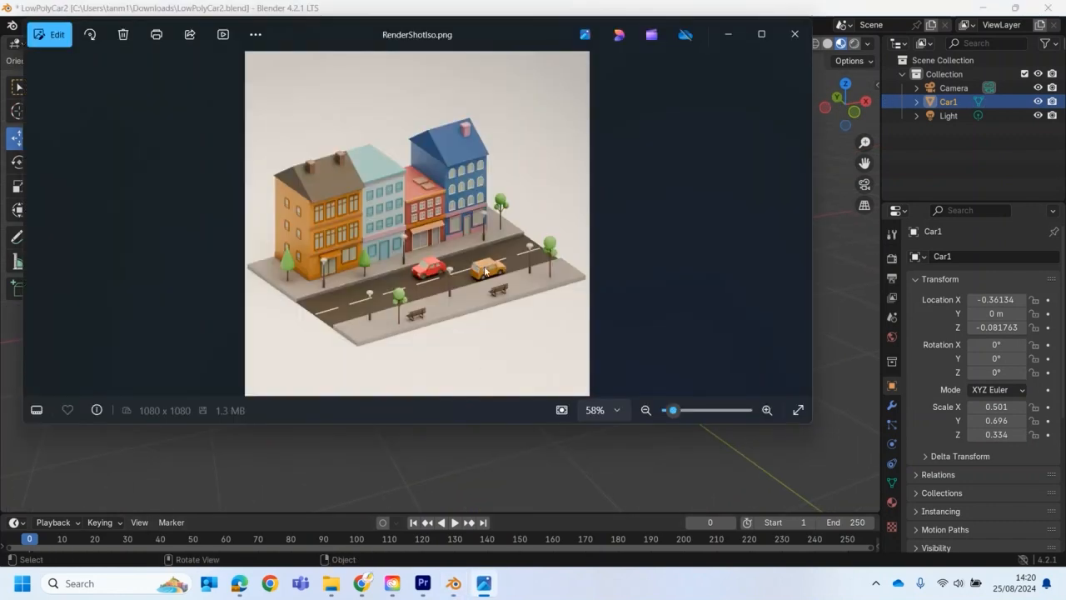
click(453, 583)
mouse_move(583, 403)
middle_down()
mouse_move(478, 371)
mouse_move(576, 390)
middle_up()
Duplicate Car1 and place the copy about 4.12 m away along the X axis.
key(shift)
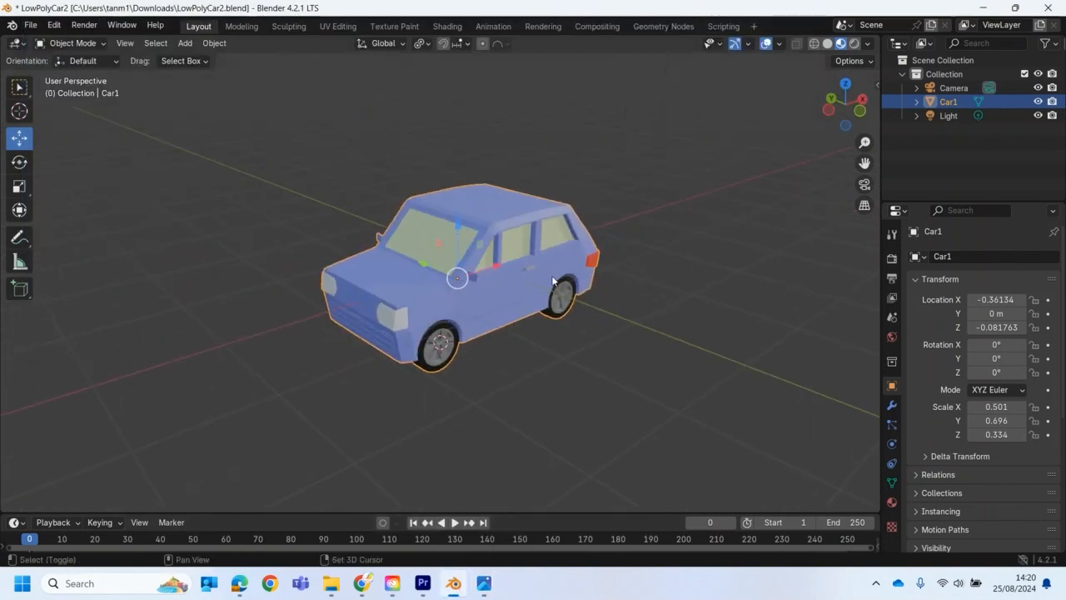
key(shift+d)
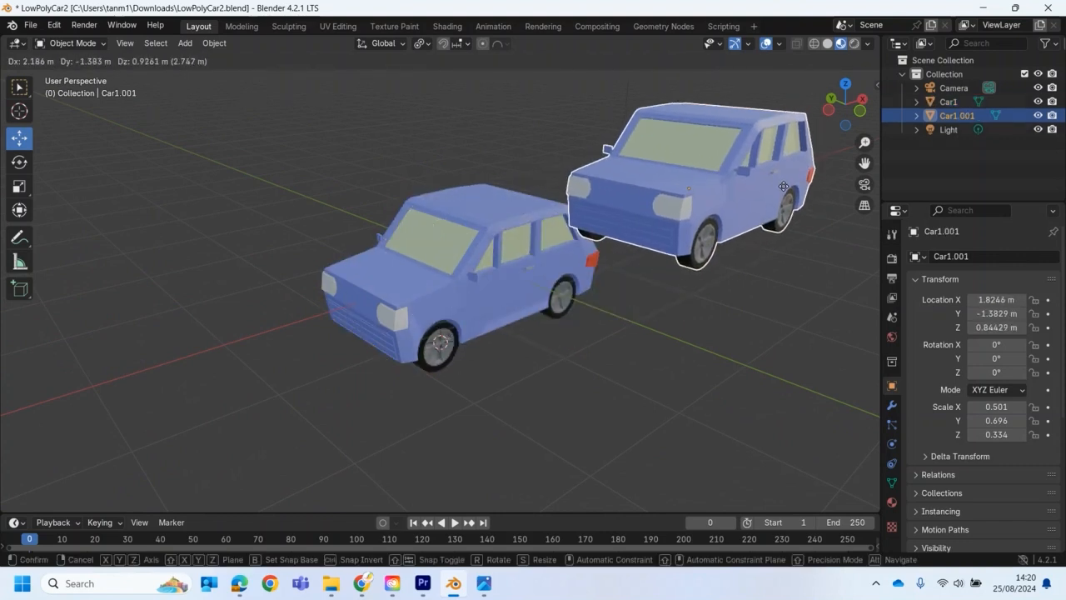
key(x)
click(727, 245)
mouse_move(774, 298)
middle_down()
mouse_move(719, 311)
mouse_move(311, 286)
mouse_move(288, 320)
middle_up()
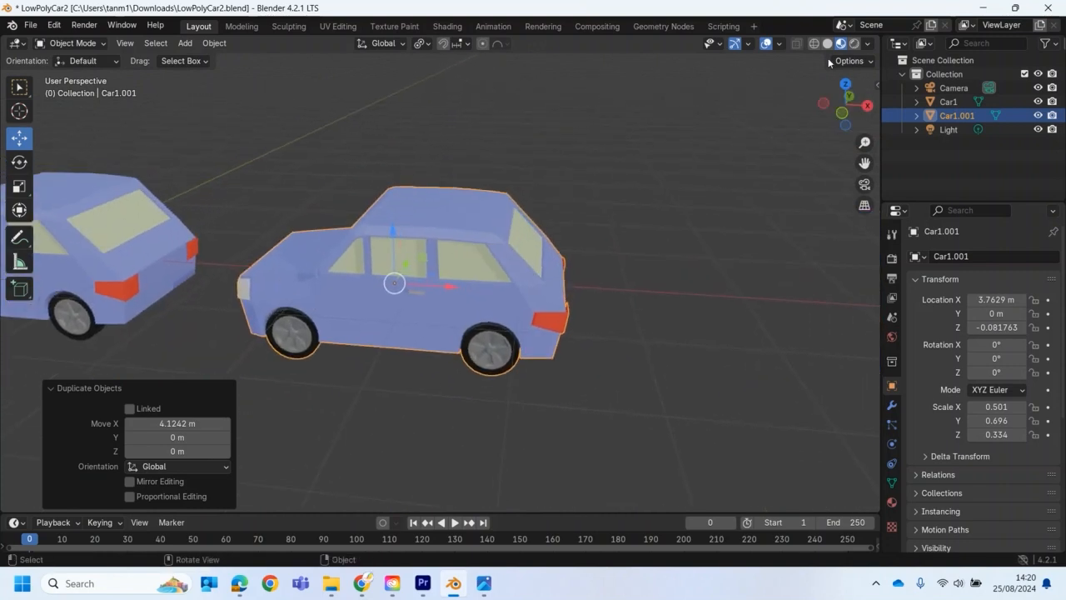
Set up the duplicated car for editing in front orthographic view with Solid shading, Edit Mode, X-ray and vertex selection.
click(827, 43)
middle_drag(656, 347, 674, 313)
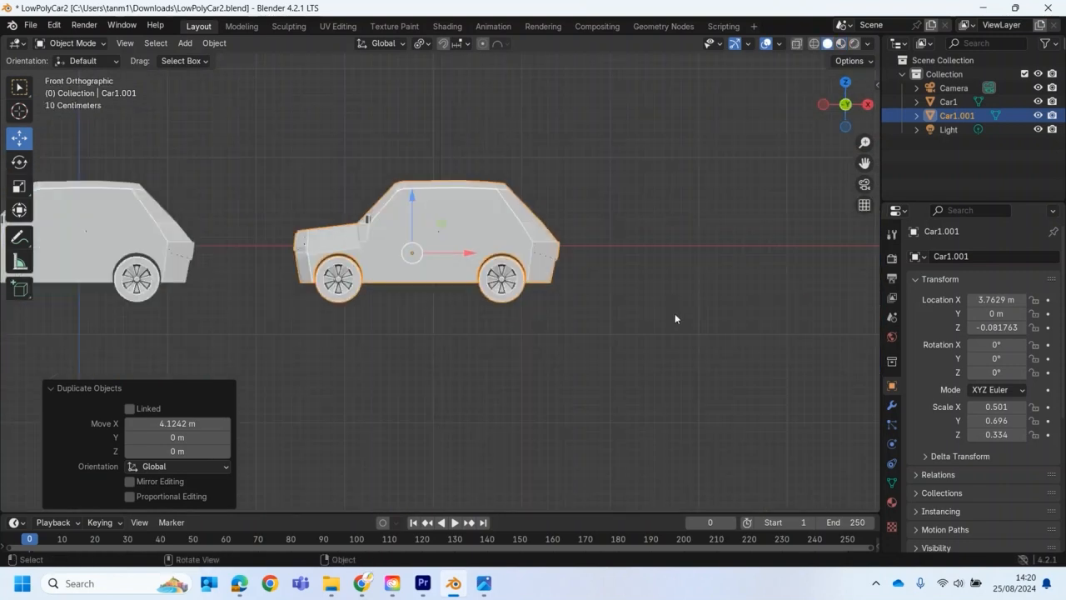
scroll(618, 312, up, 1)
scroll(618, 317, up, 1)
click(62, 44)
click(70, 61)
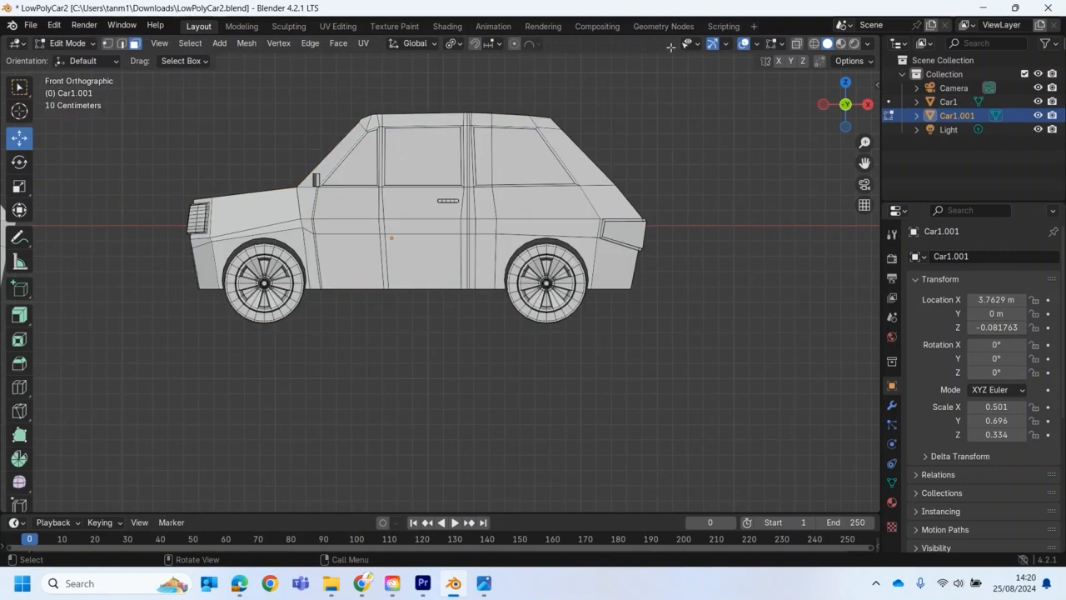
click(796, 44)
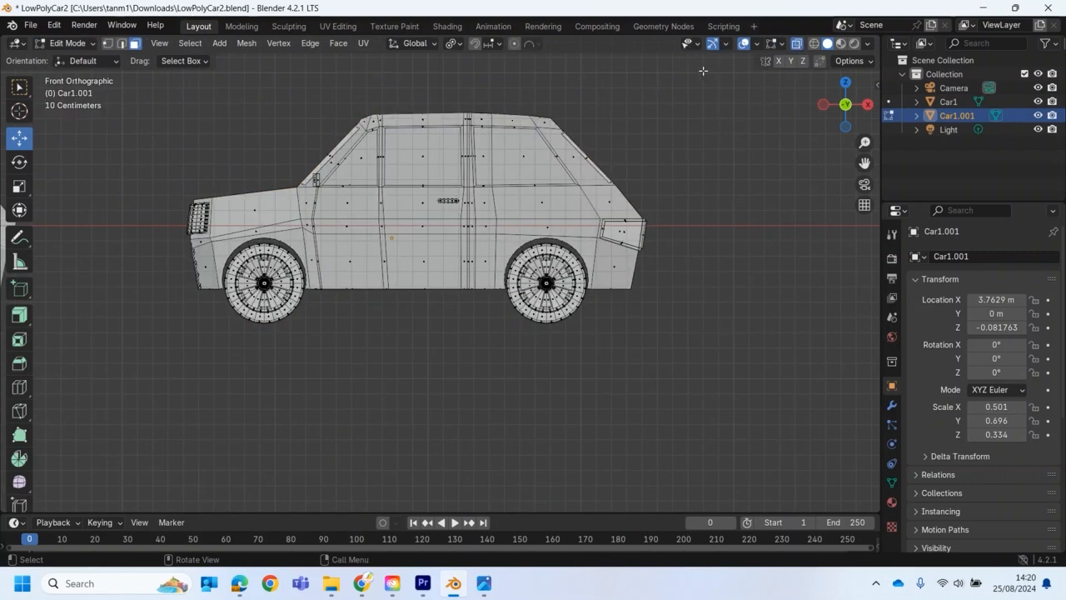
click(106, 44)
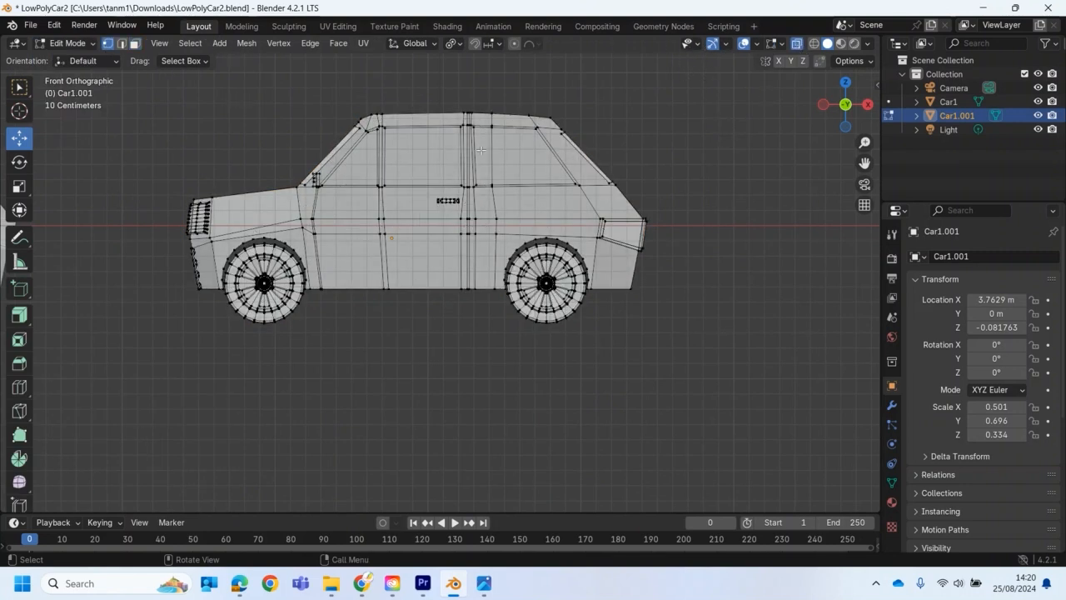
Move the rear window vertices backward along X, and shift the upper rear roof vertices a further 0.1634 m along X.
drag(520, 84, 646, 197)
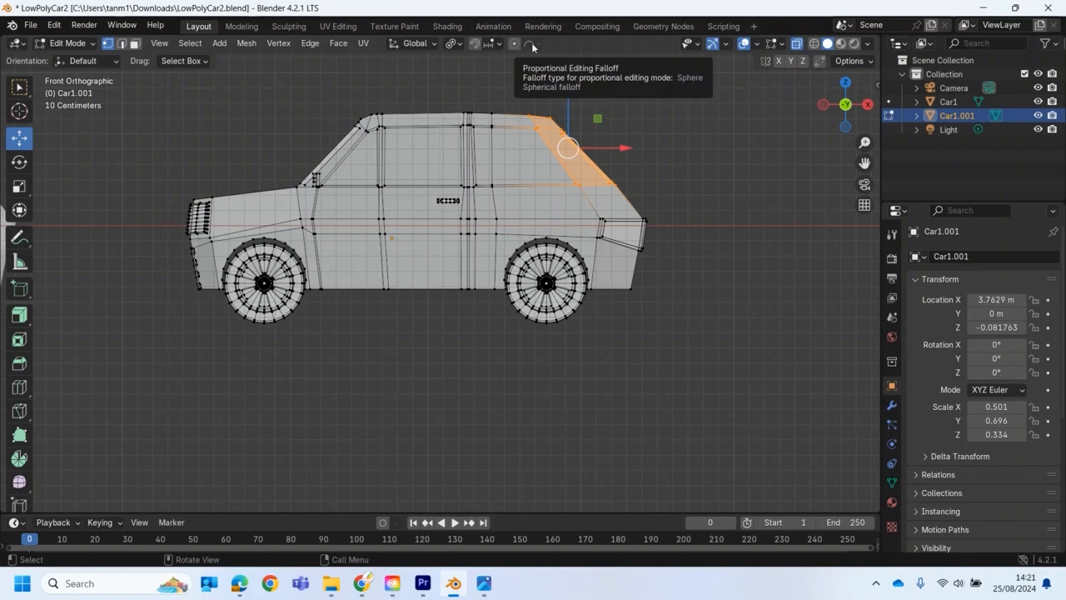
drag(627, 151, 650, 146)
drag(538, 90, 652, 123)
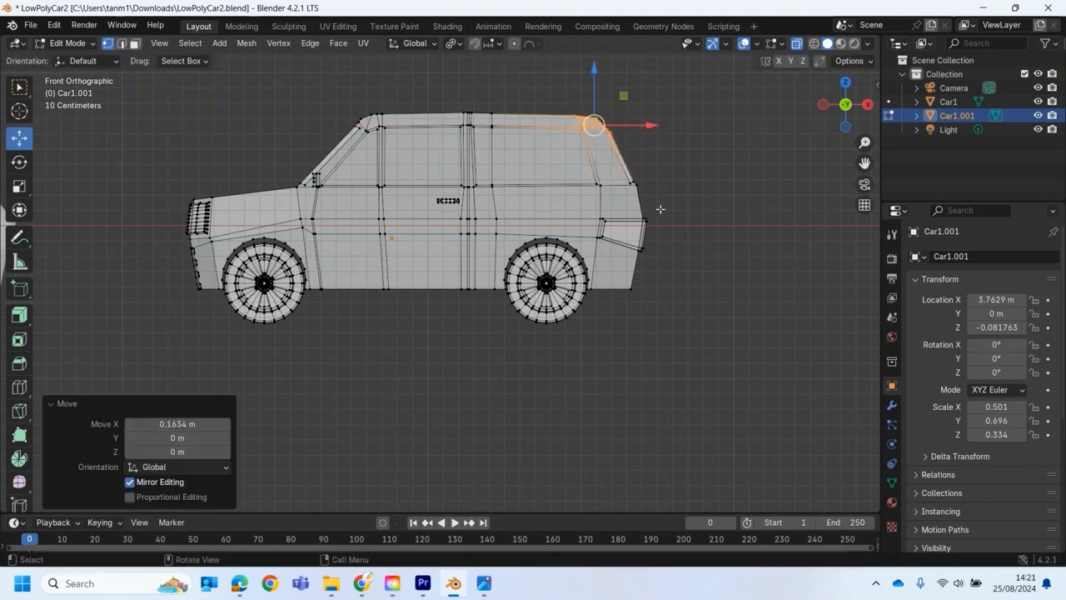
scroll(661, 209, up, 1)
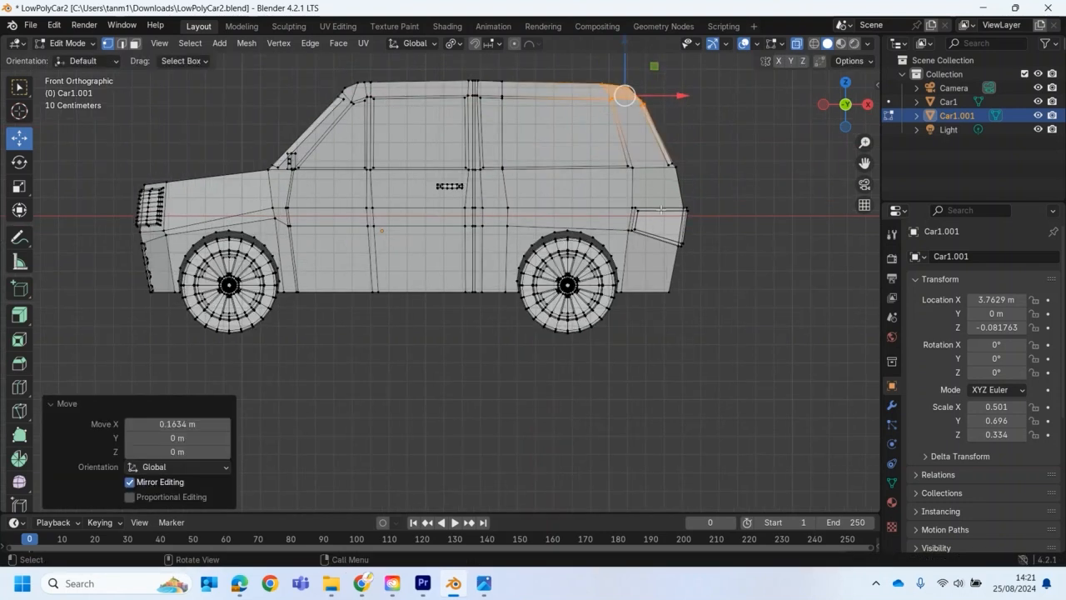
click(713, 192)
Return to Object Mode, turn X-ray off and inspect the reshaped rear of the duplicated car.
middle_drag(714, 192, 685, 204)
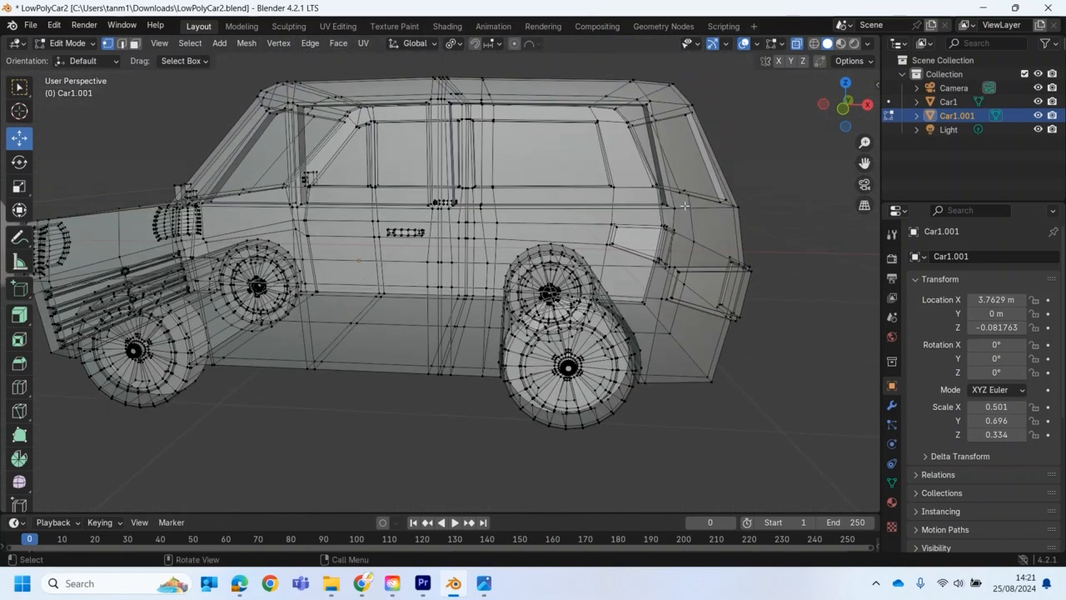
click(69, 44)
click(69, 55)
scroll(474, 234, down, 3)
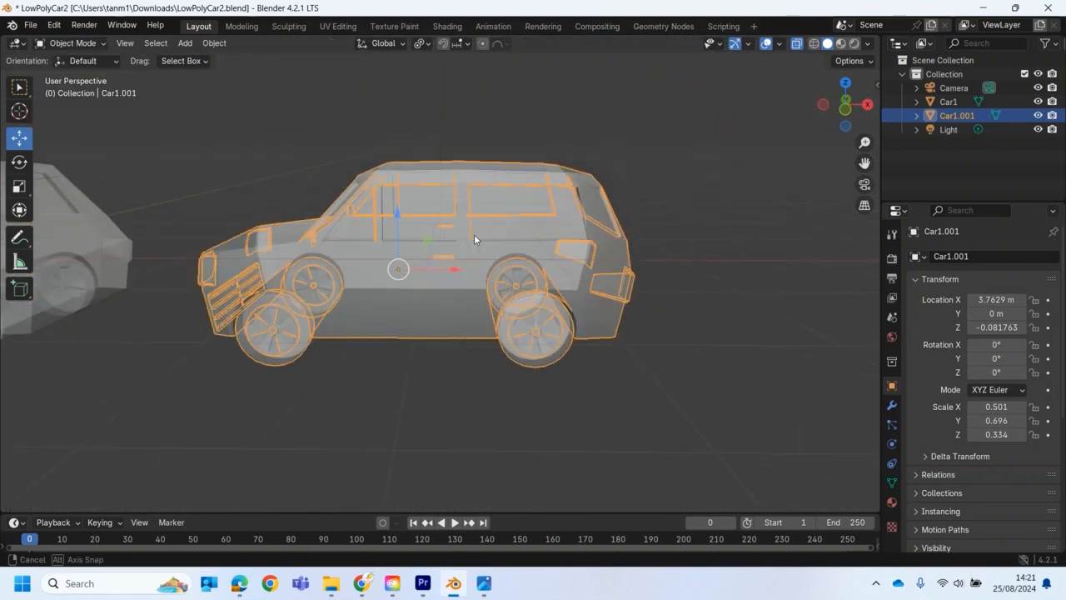
middle_drag(474, 237, 760, 130)
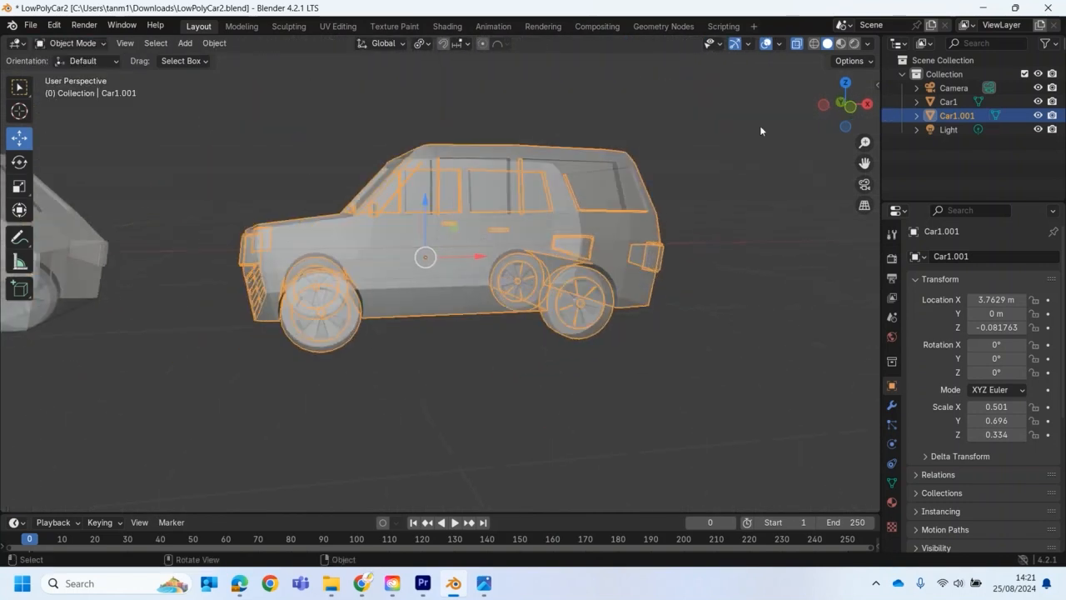
click(797, 45)
middle_drag(690, 258, 583, 292)
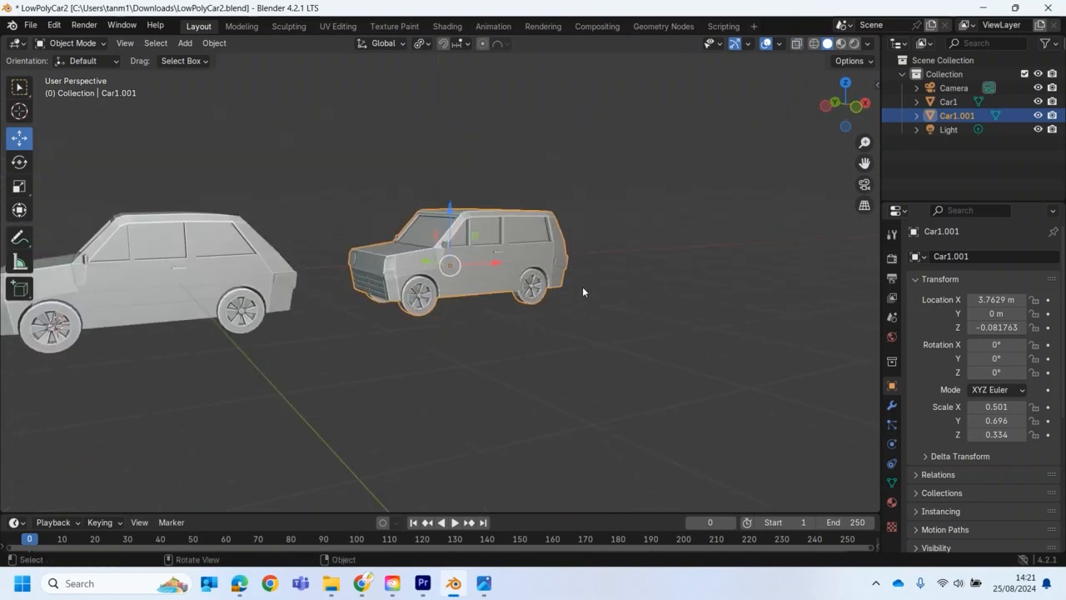
Open the duplicated car's material slots in Edit Mode, with the viewport in Material Preview shading.
middle_drag(516, 336, 488, 345)
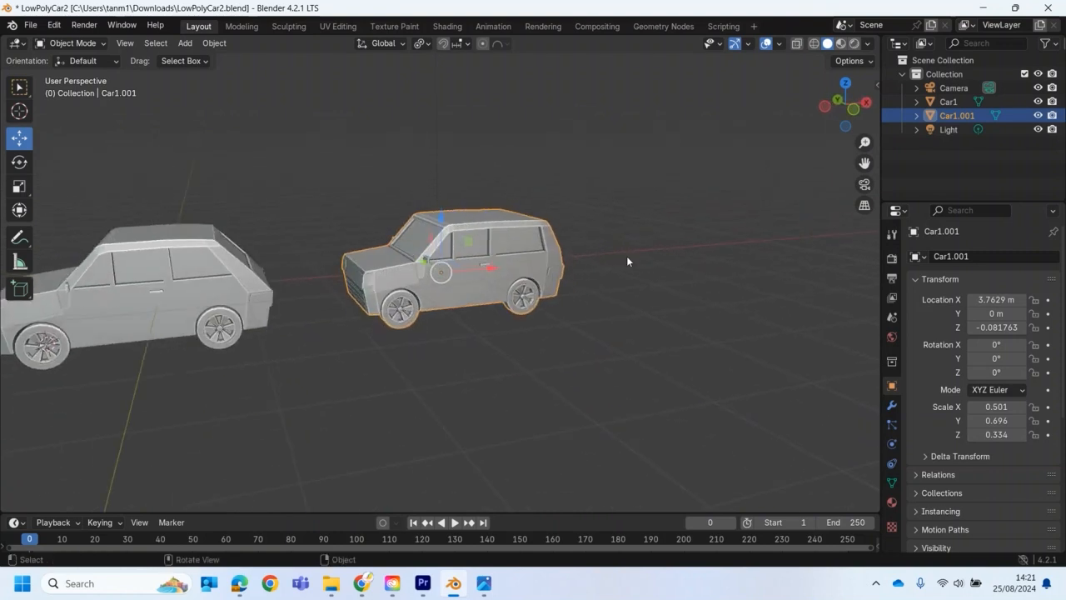
click(891, 502)
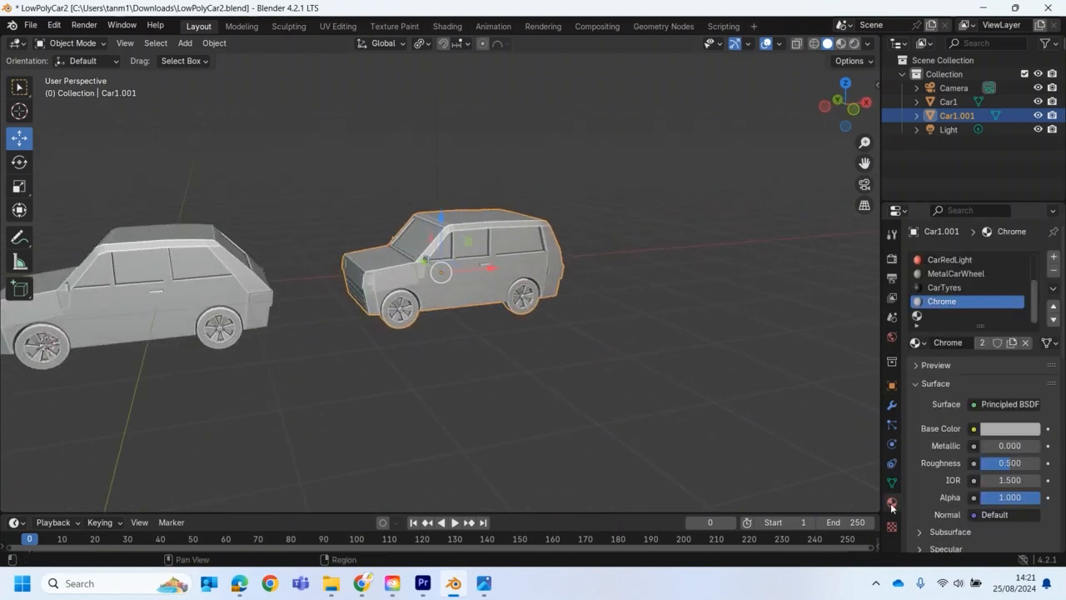
key(Tab)
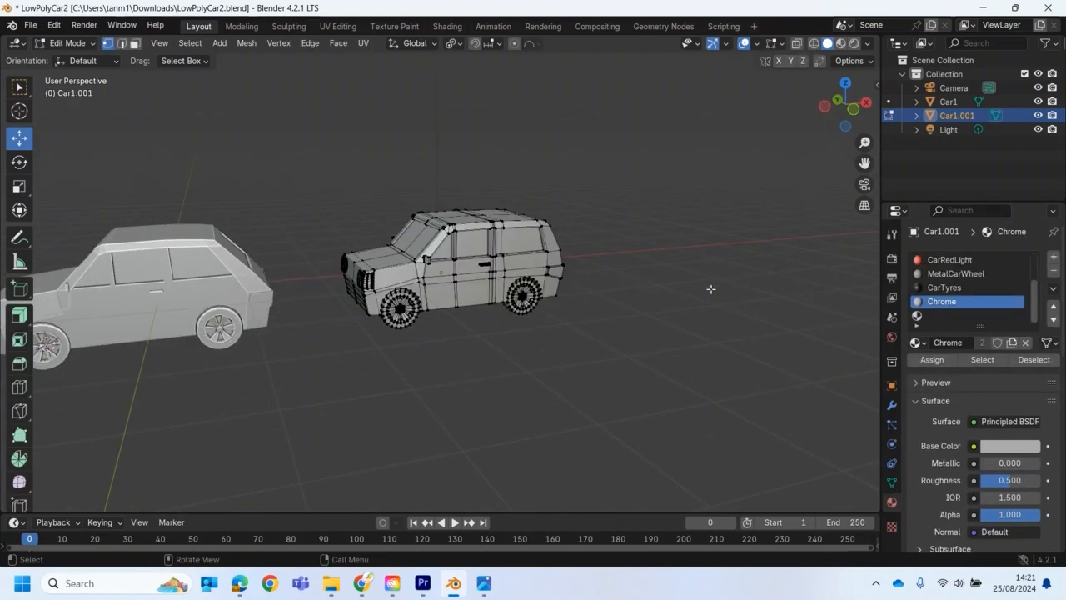
scroll(474, 343, up, 2)
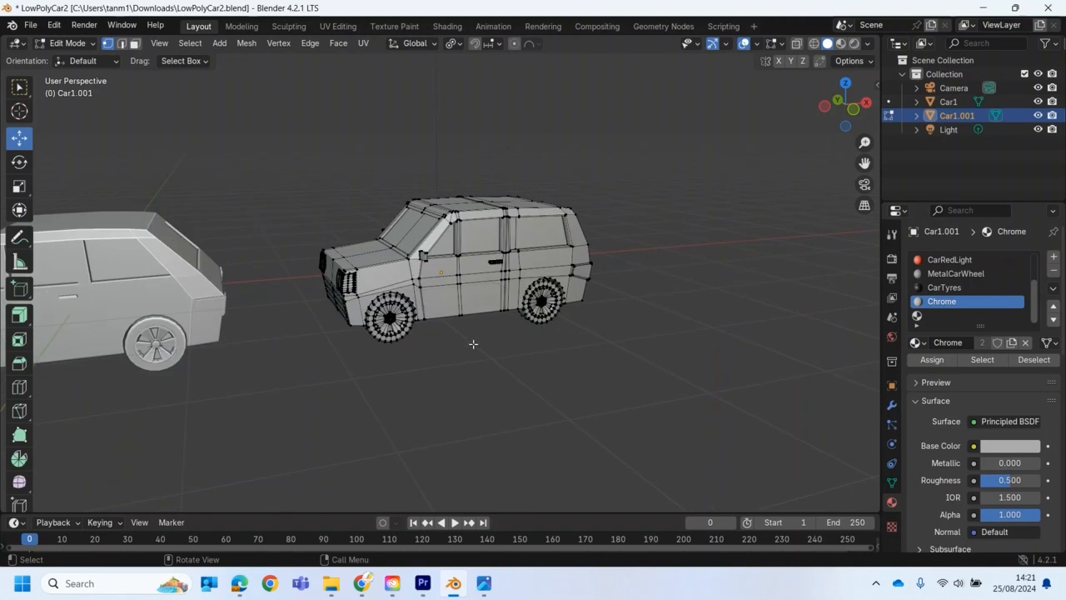
click(840, 43)
middle_drag(615, 249, 633, 341)
scroll(596, 320, up, 2)
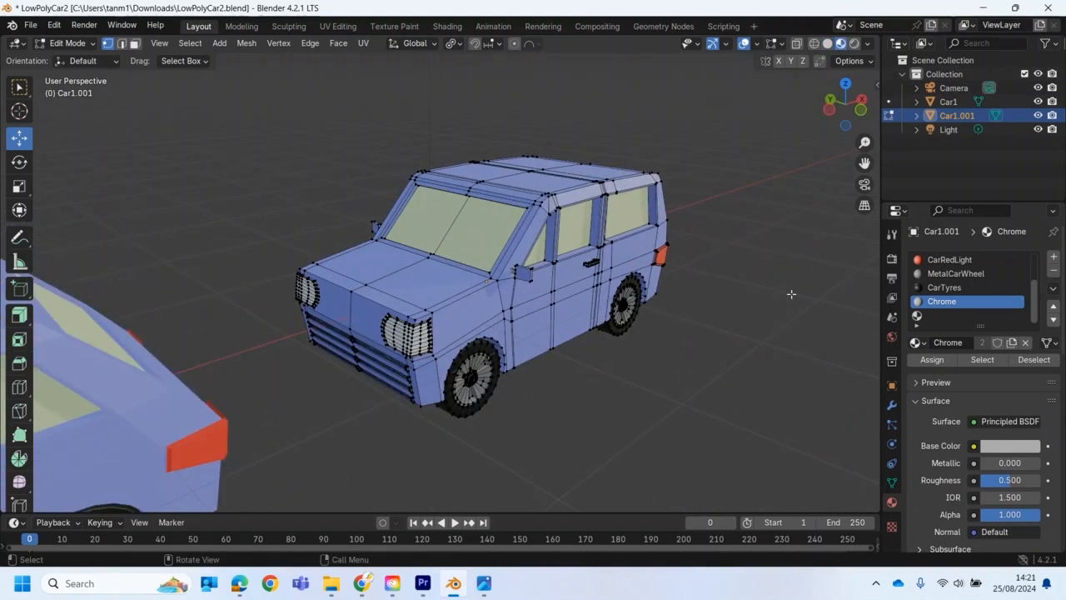
scroll(917, 309, up, 3)
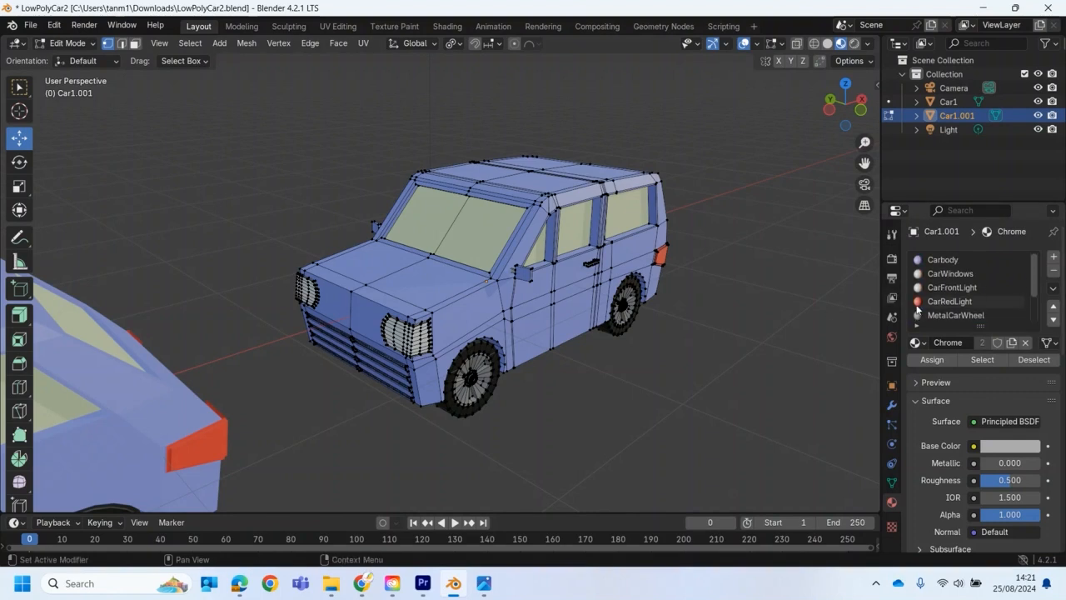
Add a new material slot to the duplicated car and create a material named Car2Body in it.
click(1054, 257)
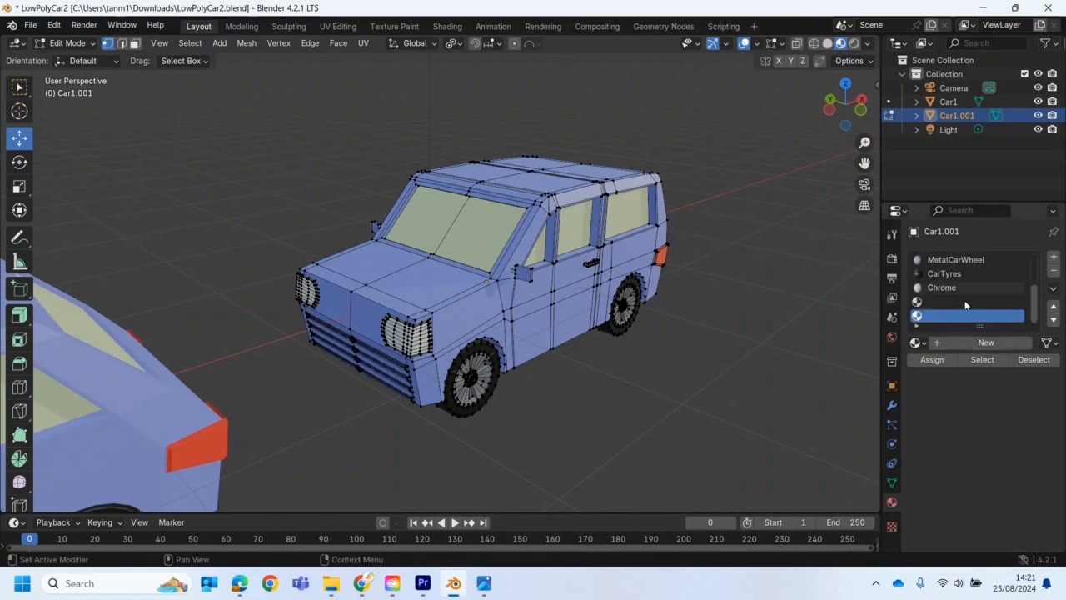
click(950, 341)
double_click(949, 342)
text(Car2Bo)
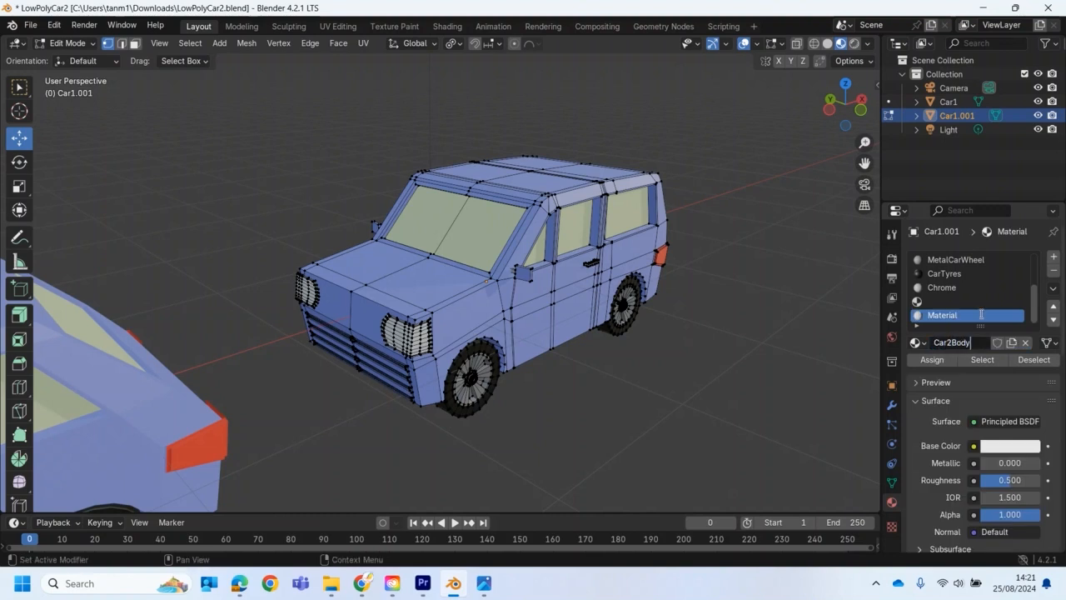
text(dy)
Set the Car2Body material's base color to a brownish orange and switch to face selection.
click(1001, 447)
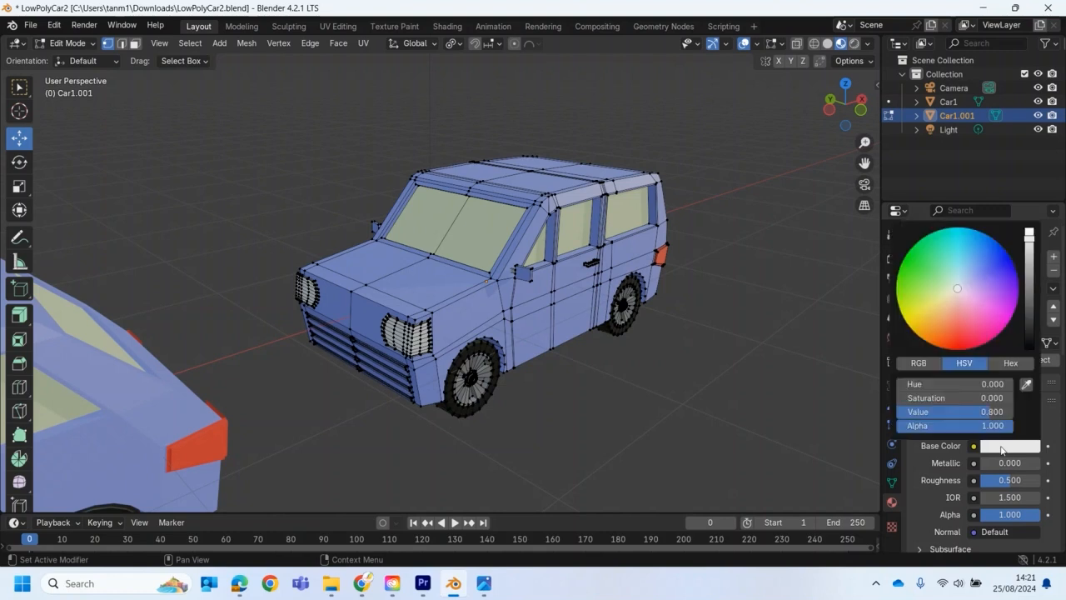
click(944, 301)
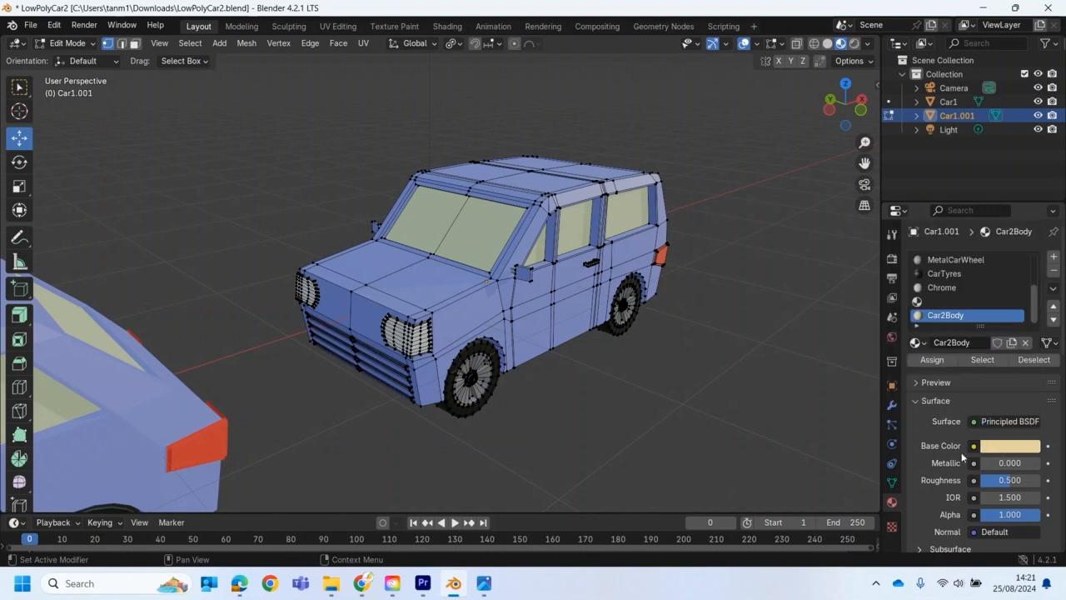
click(1003, 446)
drag(937, 326, 950, 325)
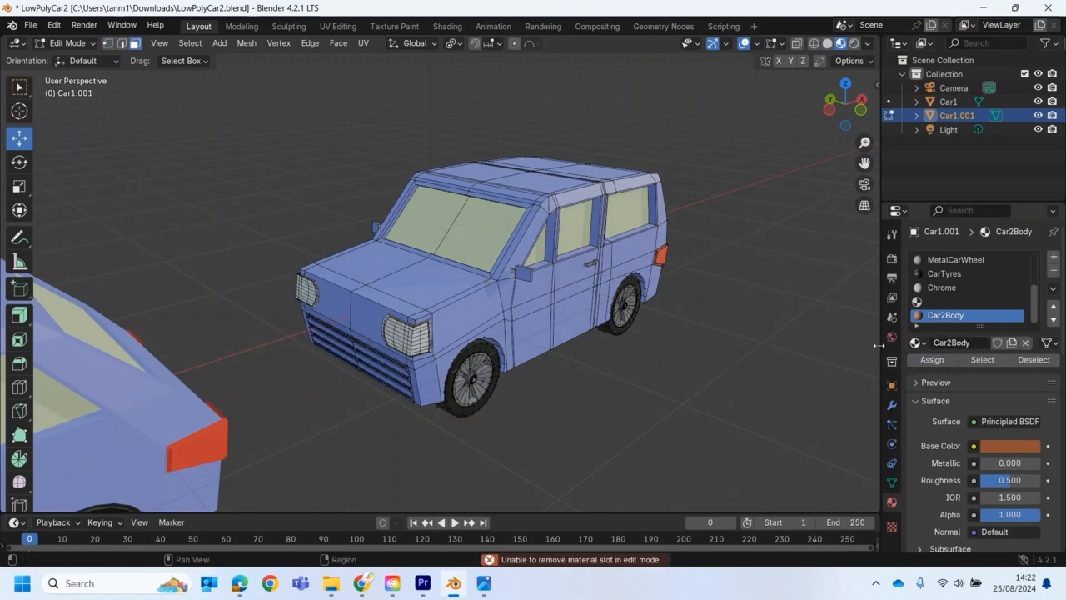
Select the linked body faces delimited by seam and replace the Carbody slot's material with Car2Body.
click(577, 305)
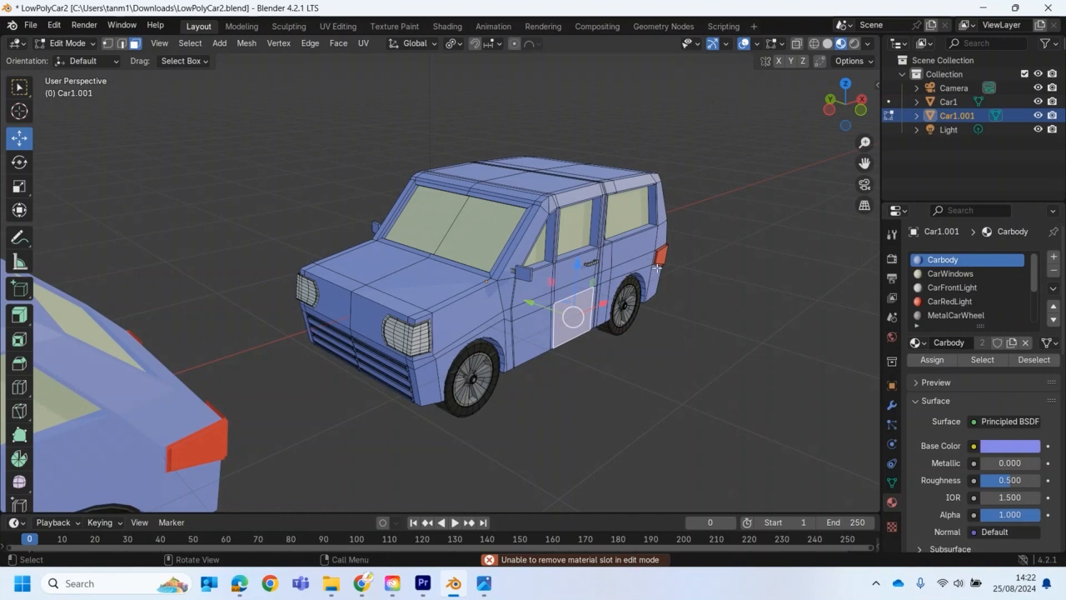
key(ctrl+l)
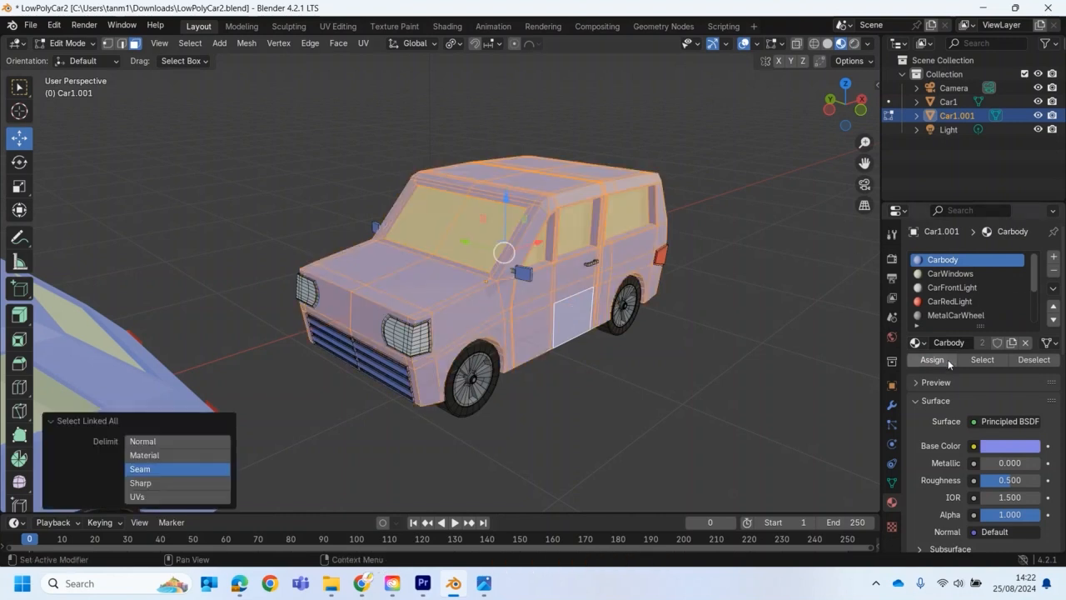
scroll(957, 305, down, 1)
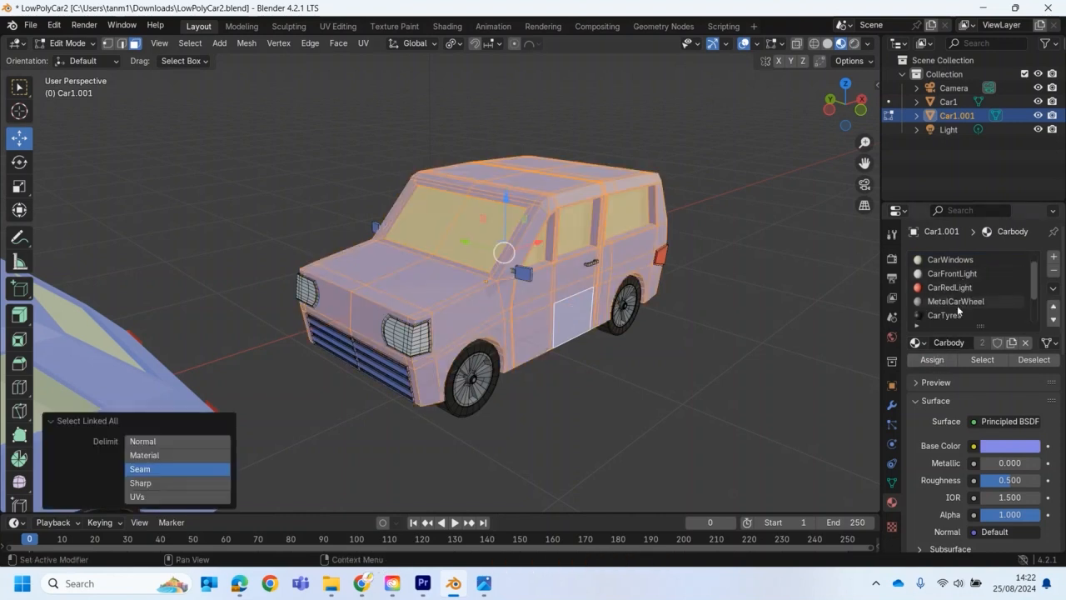
click(916, 342)
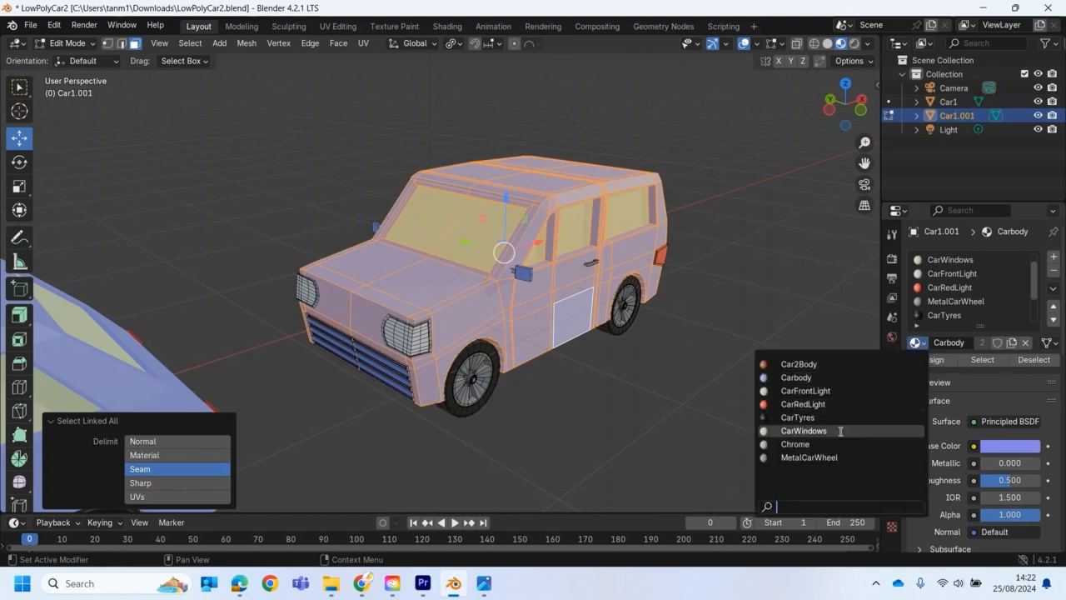
click(824, 364)
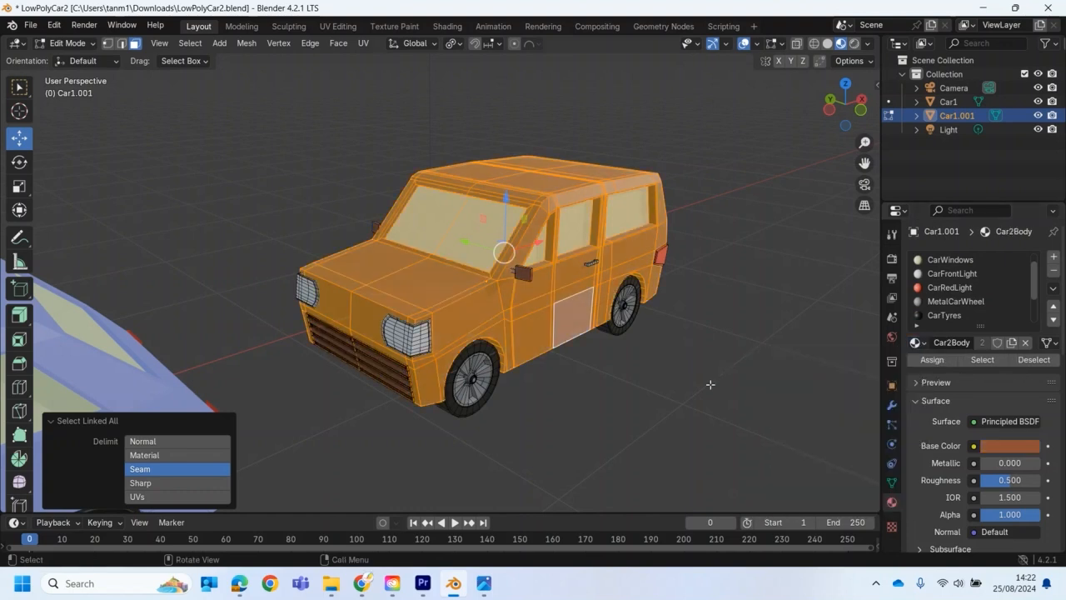
Deselect the body faces, return to Object Mode and switch the viewport to Solid shading.
click(710, 383)
middle_drag(715, 385, 646, 288)
key(Tab)
click(827, 44)
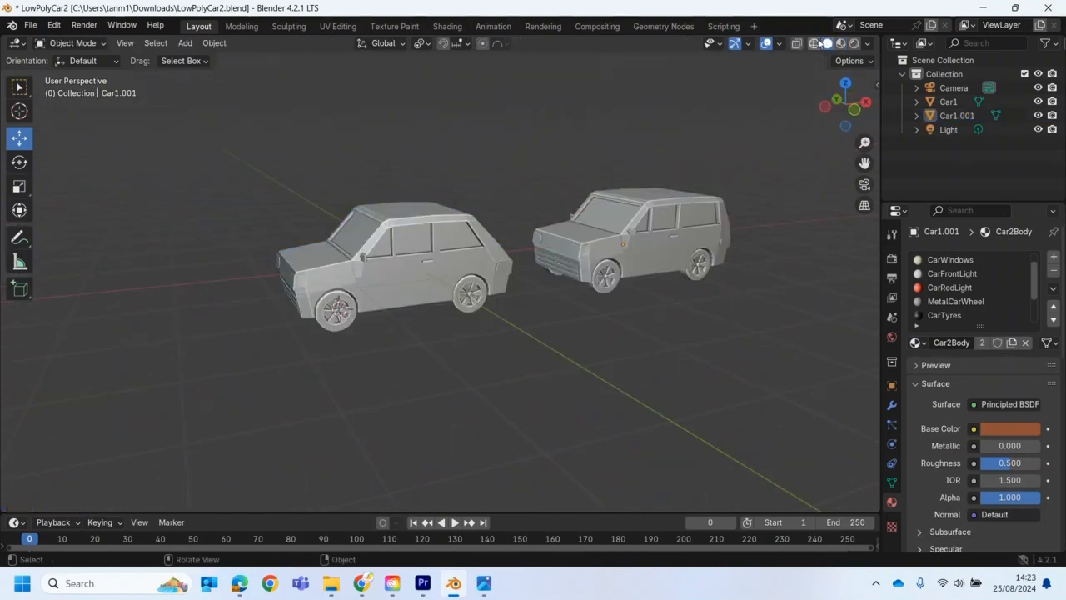
Delete the Light and the Camera from the scene.
click(949, 130)
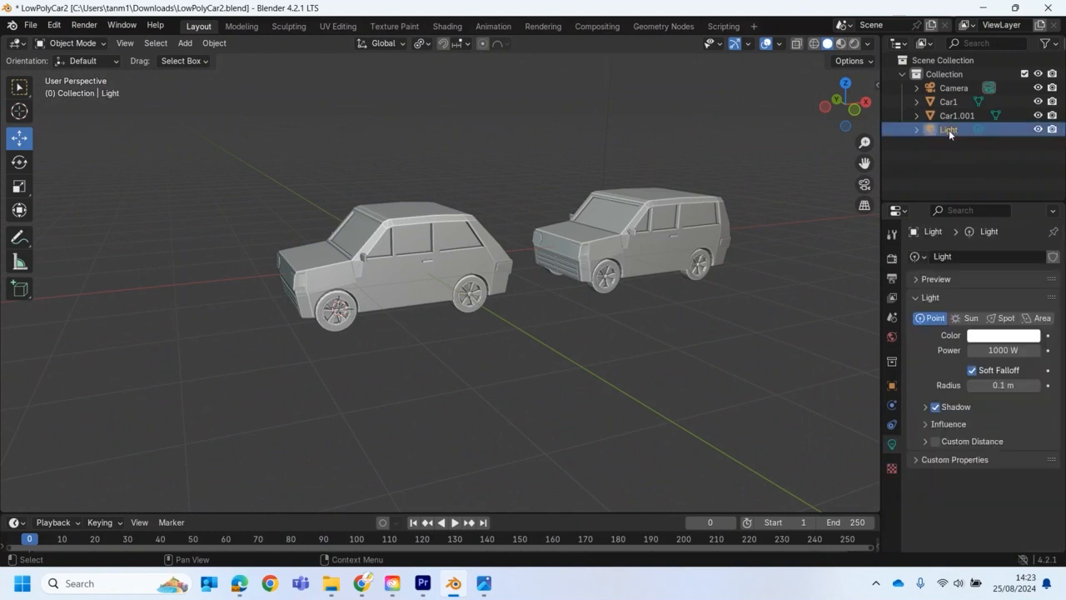
key(x)
click(950, 87)
key(x)
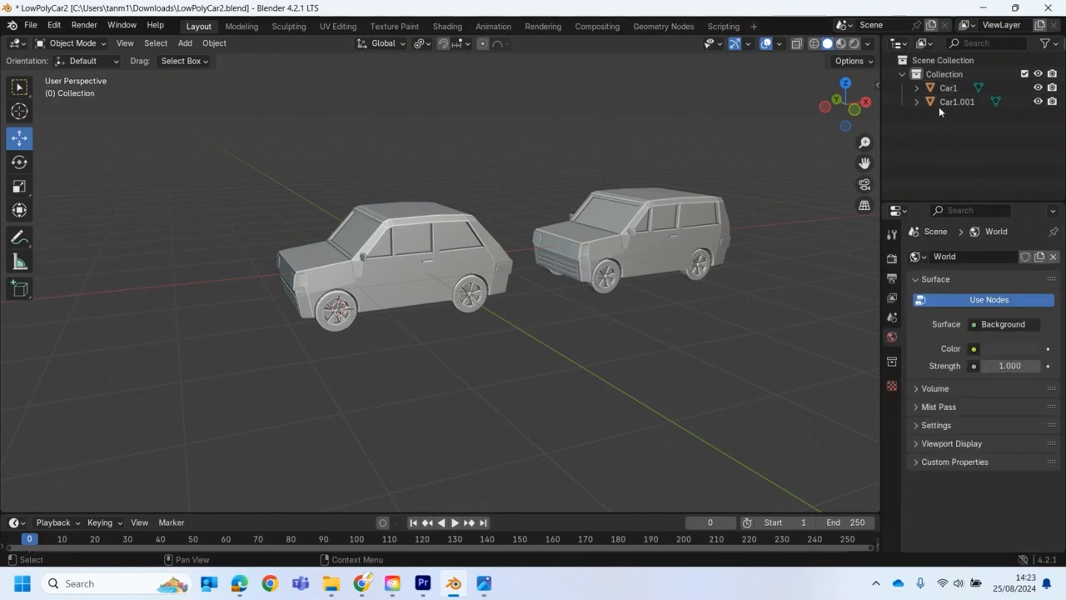
Rename the collection holding both cars as Cars.
double_click(943, 74)
text(Cars)
key(Return)
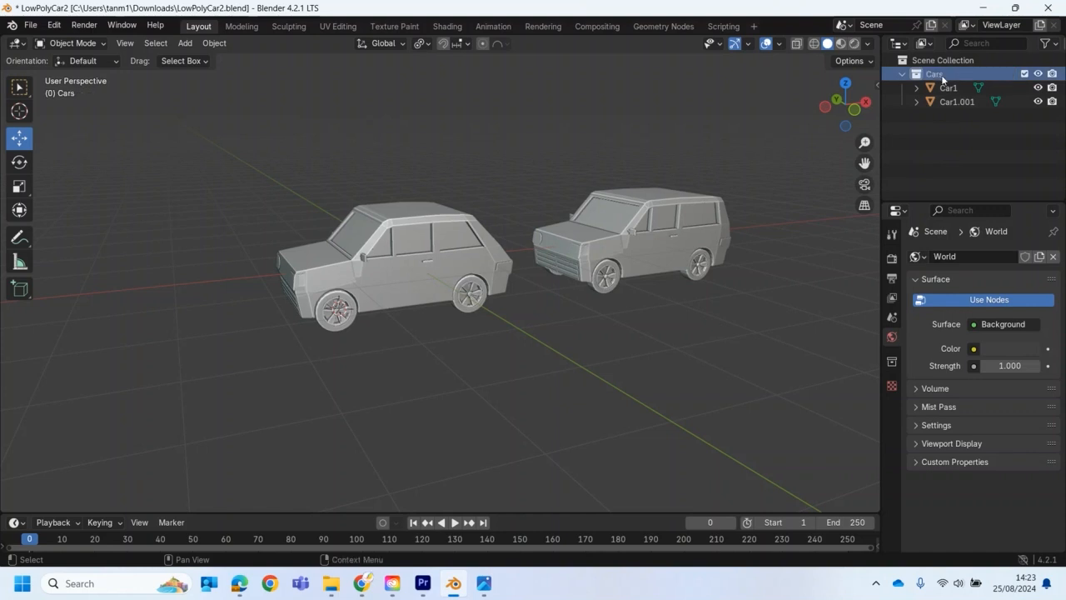
Select both cars, collapse the Cars collection and save LowPolyCar2.blend.
drag(971, 133, 940, 83)
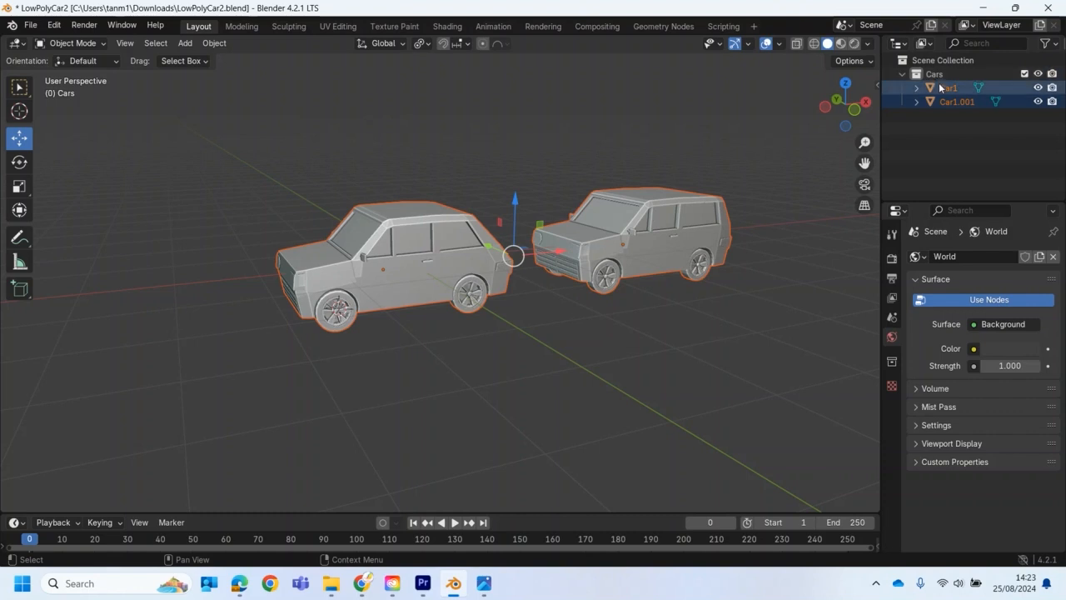
click(902, 74)
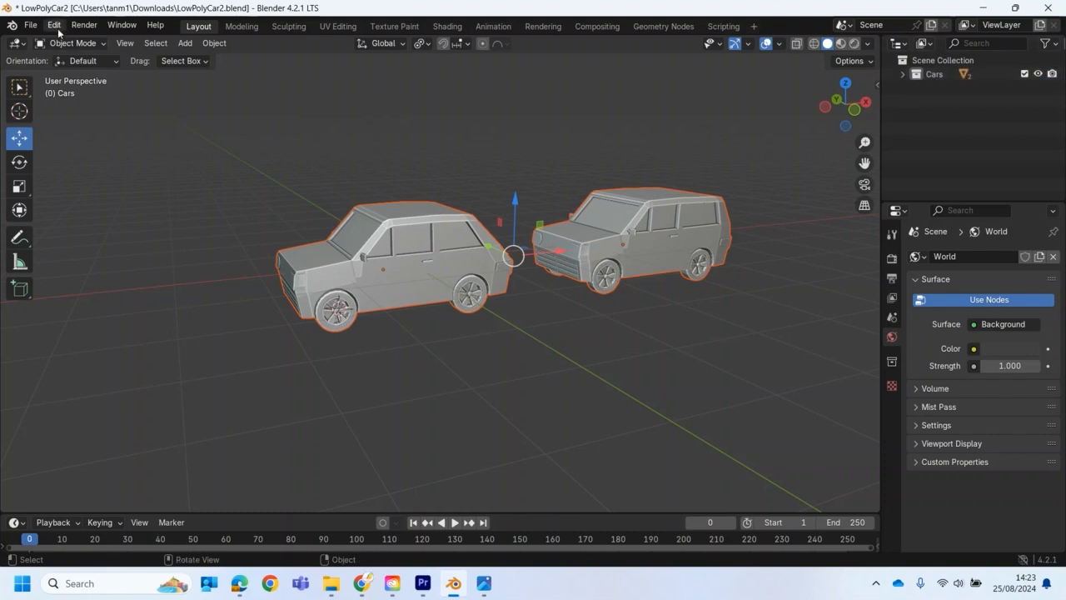
click(30, 24)
click(35, 116)
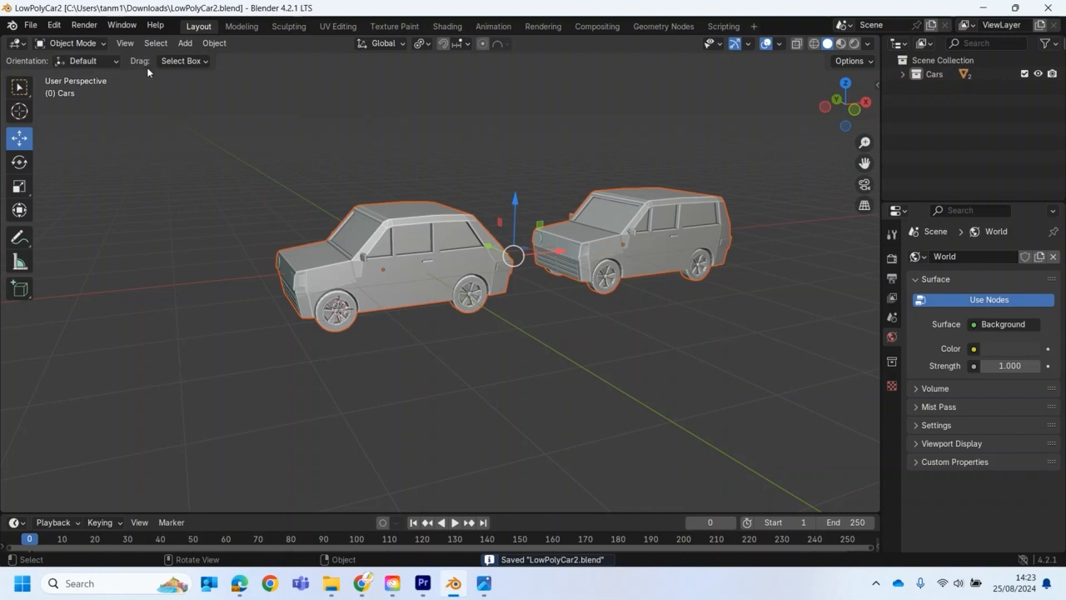
middle_drag(415, 246, 586, 304)
scroll(502, 273, down, 1)
mouse_move(502, 272)
middle_down()
mouse_move(510, 267)
mouse_move(497, 279)
mouse_move(502, 290)
middle_up()
scroll(502, 291, up, 4)
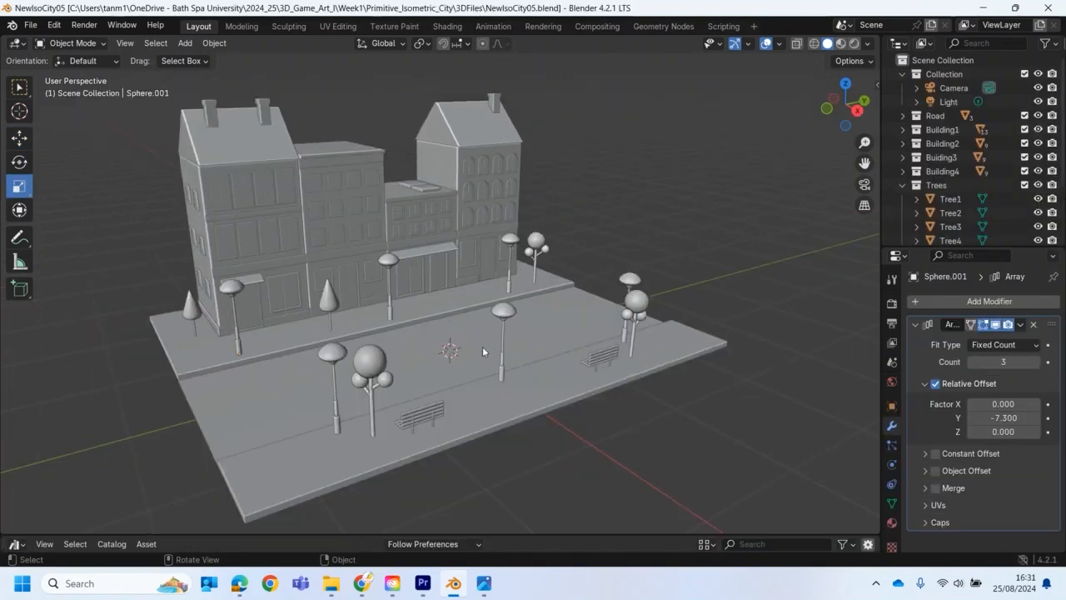
In the NewIsoCity05 scene, scale the front row of street lamps by 0.945.
middle_drag(482, 347, 311, 419)
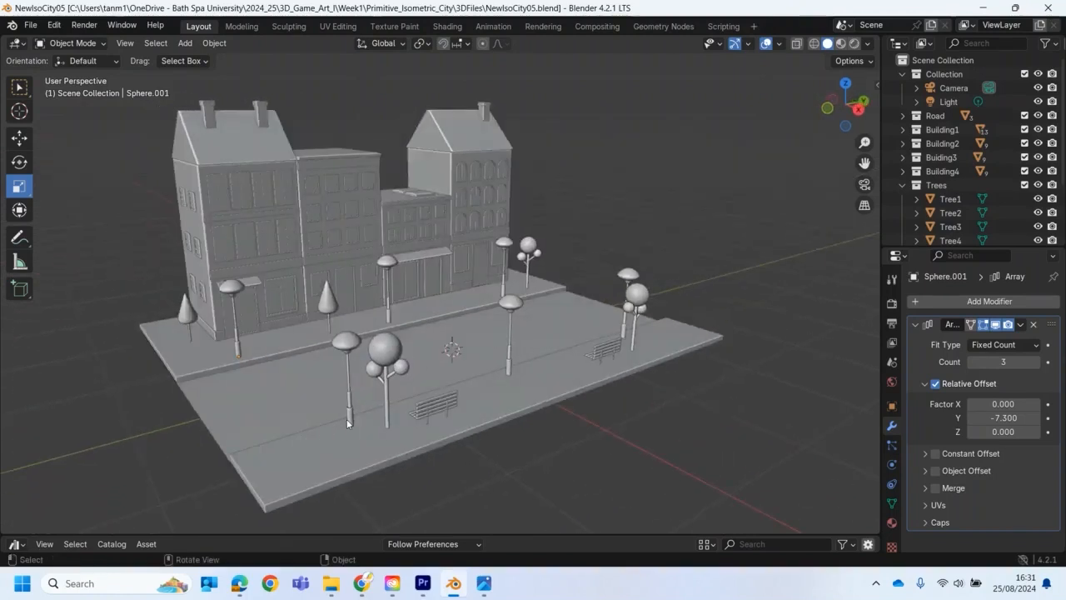
click(348, 423)
drag(375, 370, 315, 331)
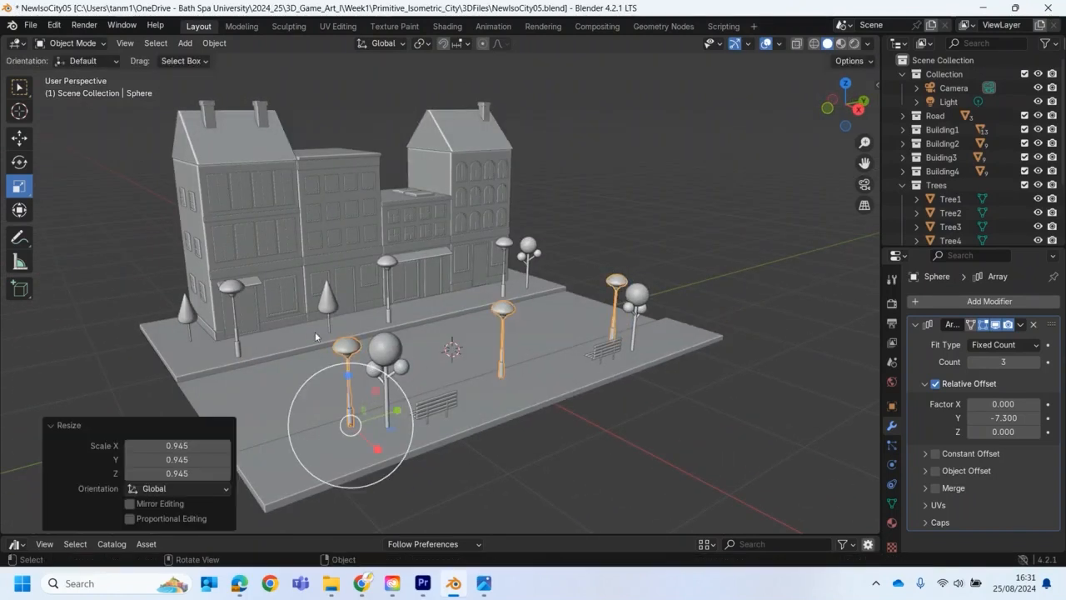
Scale the row of street lamps beside the buildings by 0.953 and deselect it.
click(239, 354)
drag(275, 309, 270, 314)
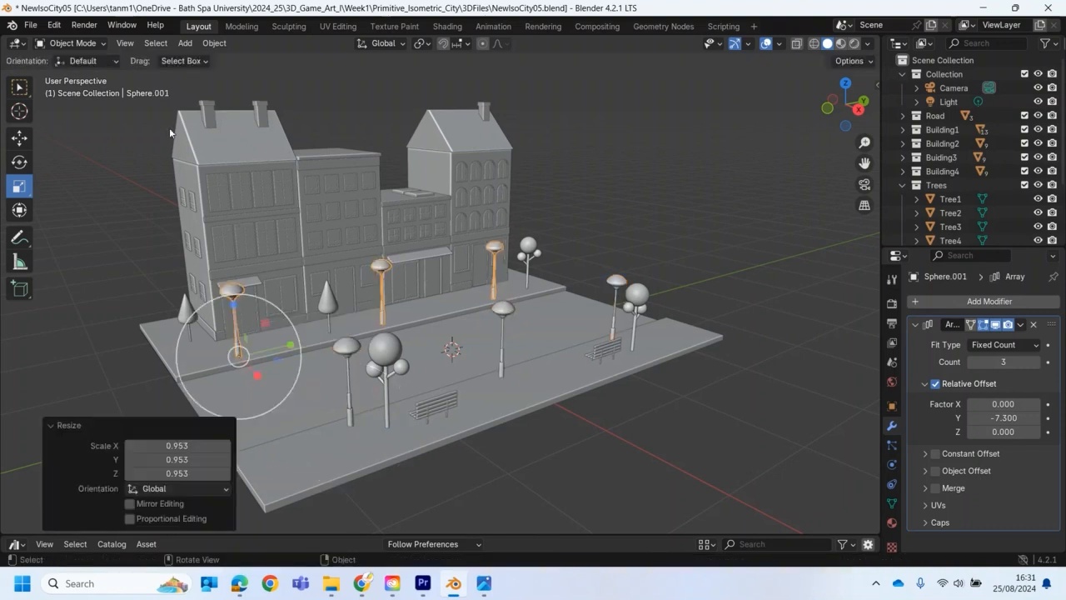
click(164, 243)
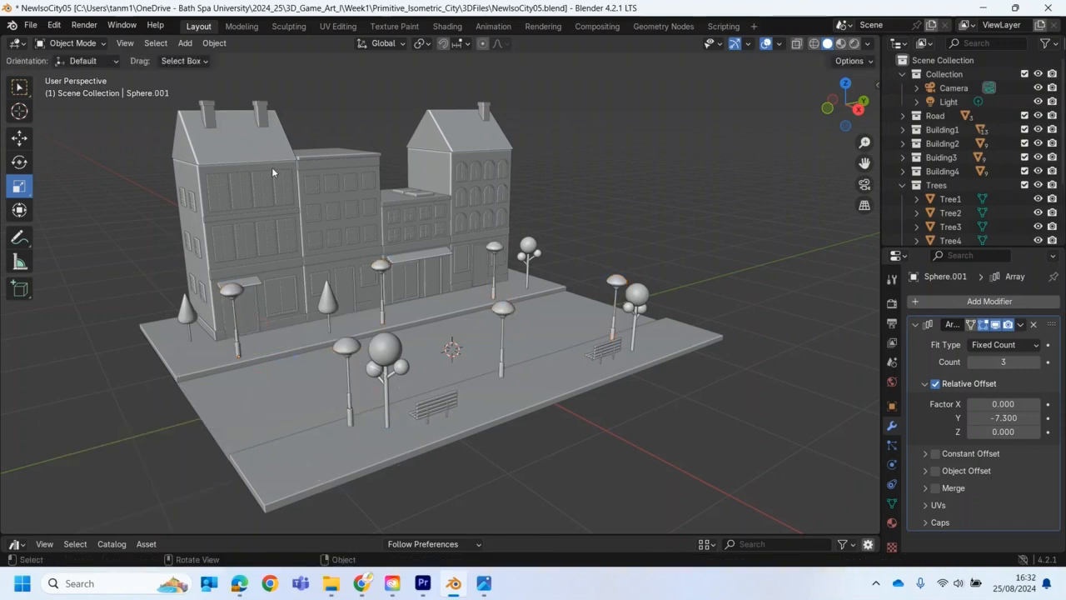
Start an append into the city scene and open LowPolyCar2.blend from the Downloads folder as the source.
click(32, 25)
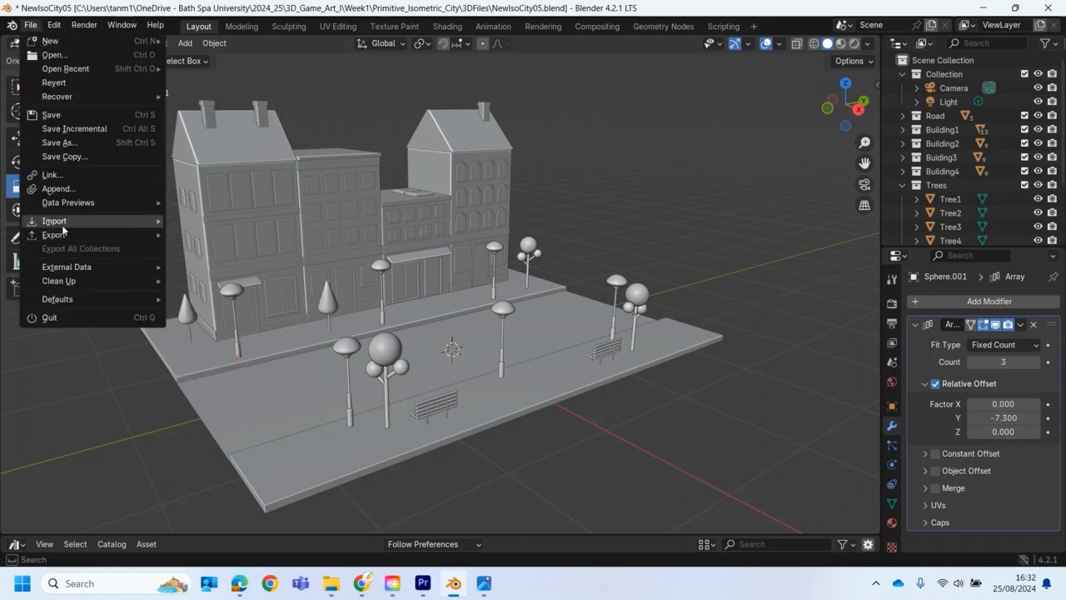
mouse_move(163, 200)
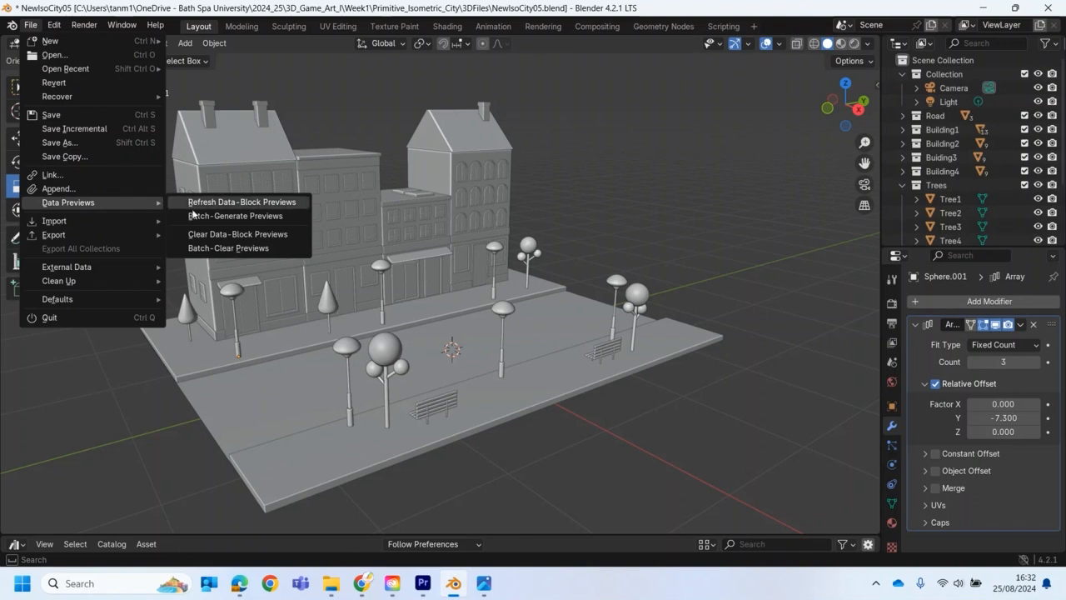
click(31, 26)
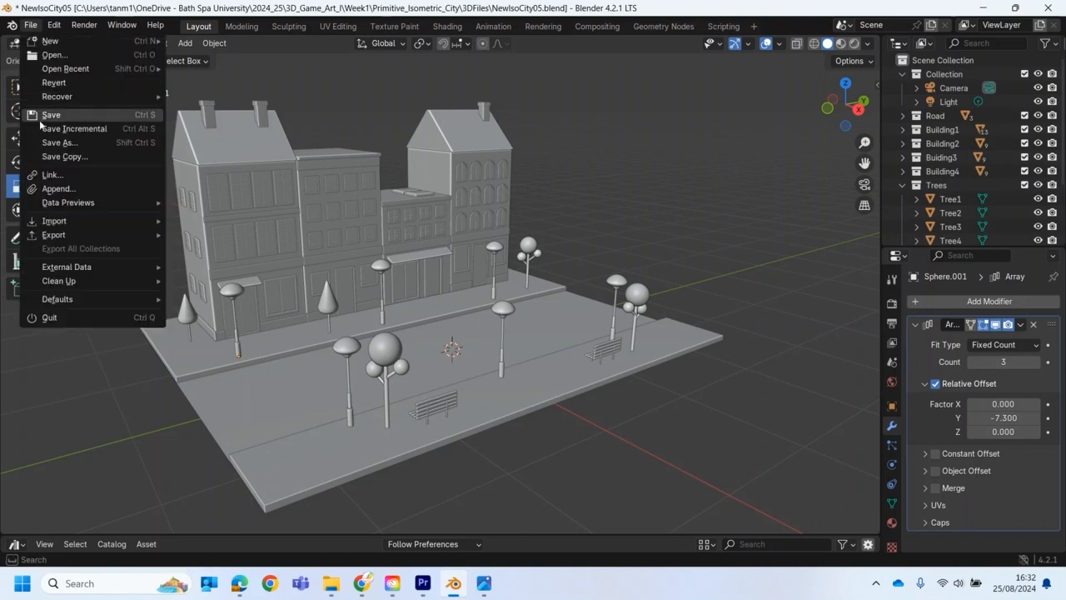
click(59, 189)
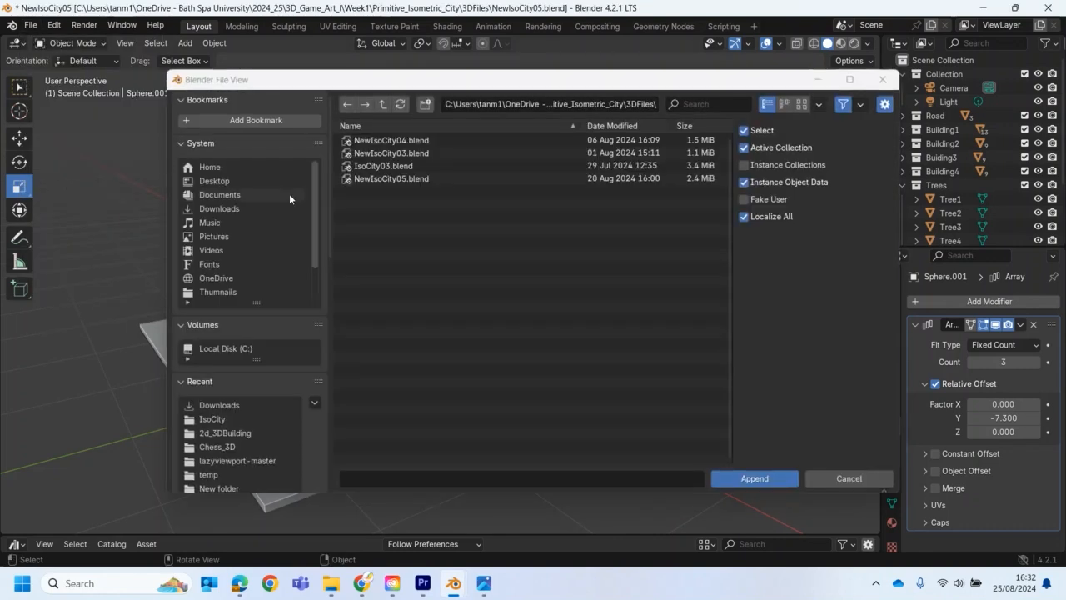
click(232, 403)
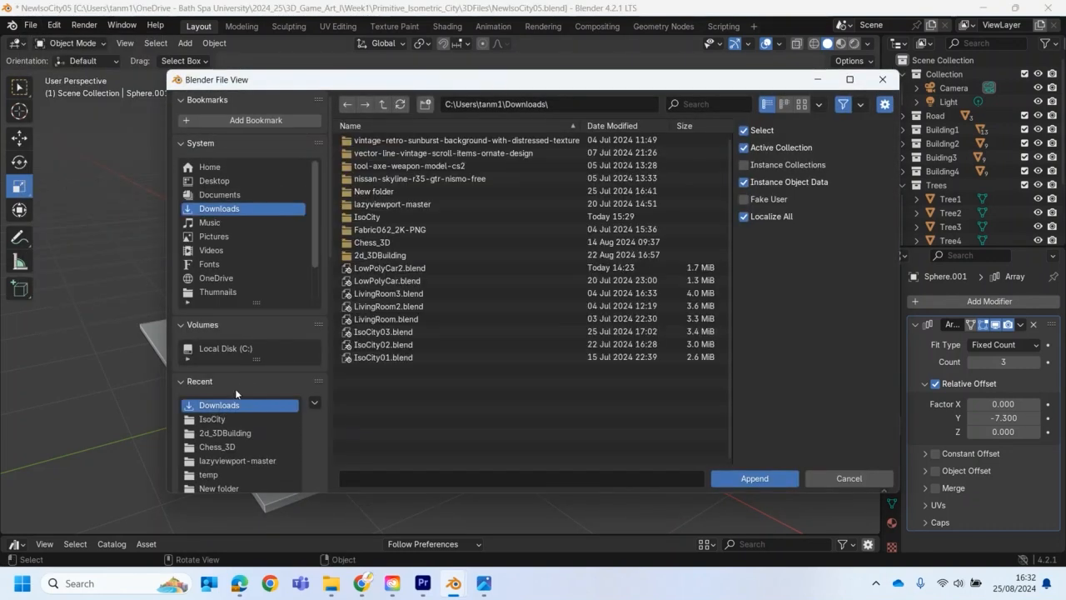
click(371, 267)
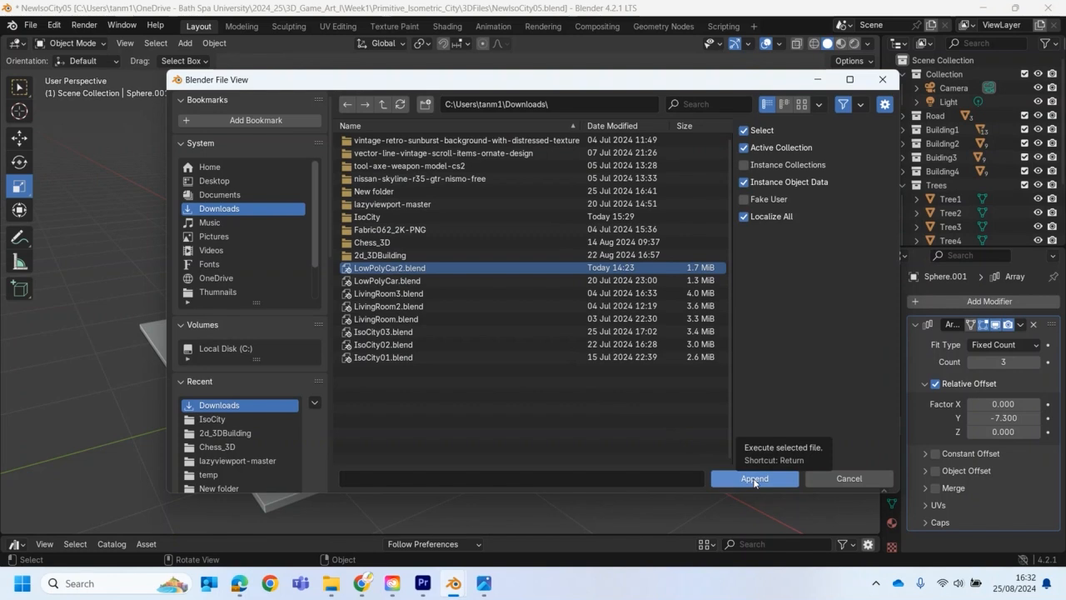
click(755, 480)
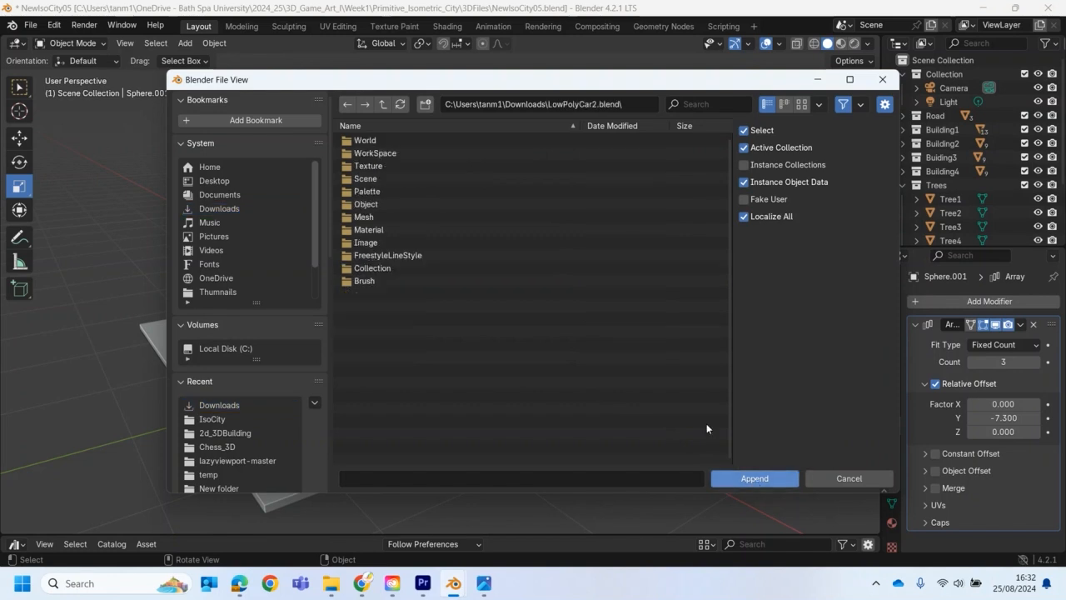
Append the objects Car1 and Car1.001 from the Object data of LowPolyCar2.blend.
click(350, 219)
double_click(350, 219)
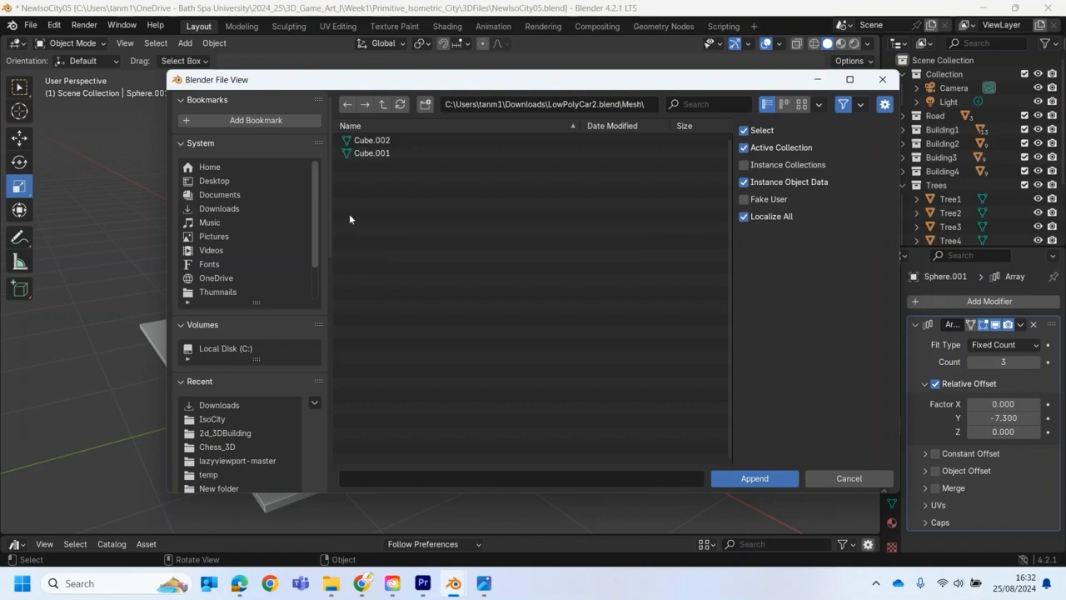
click(383, 104)
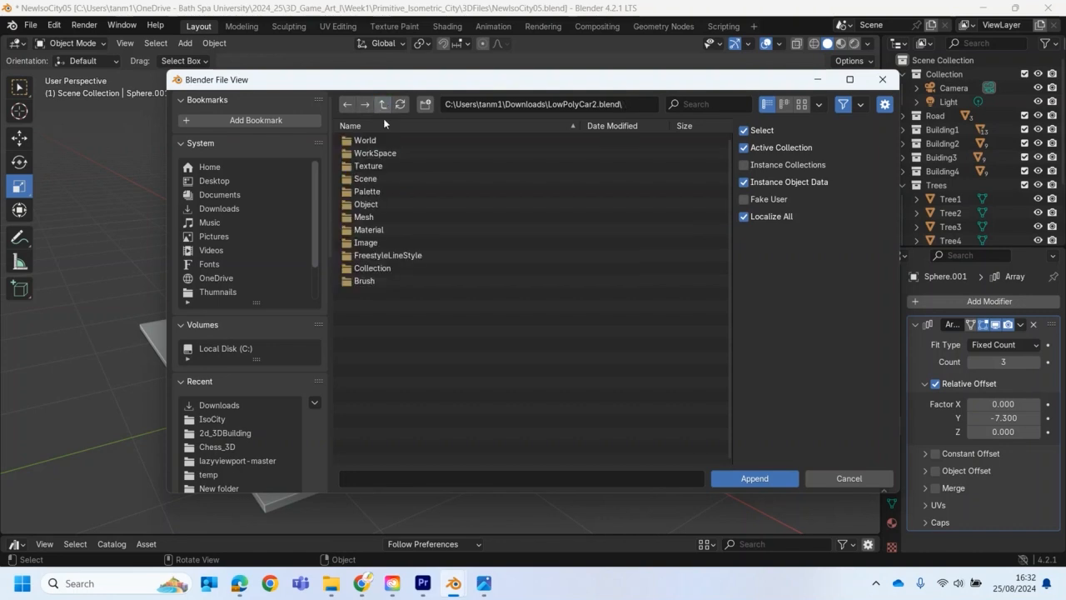
double_click(372, 205)
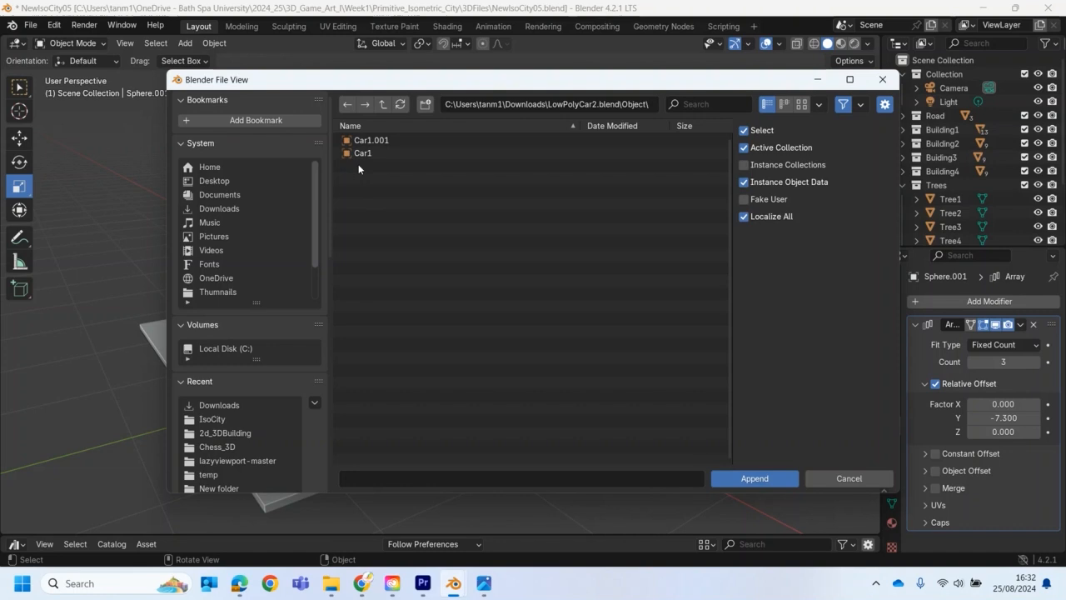
drag(357, 155, 347, 142)
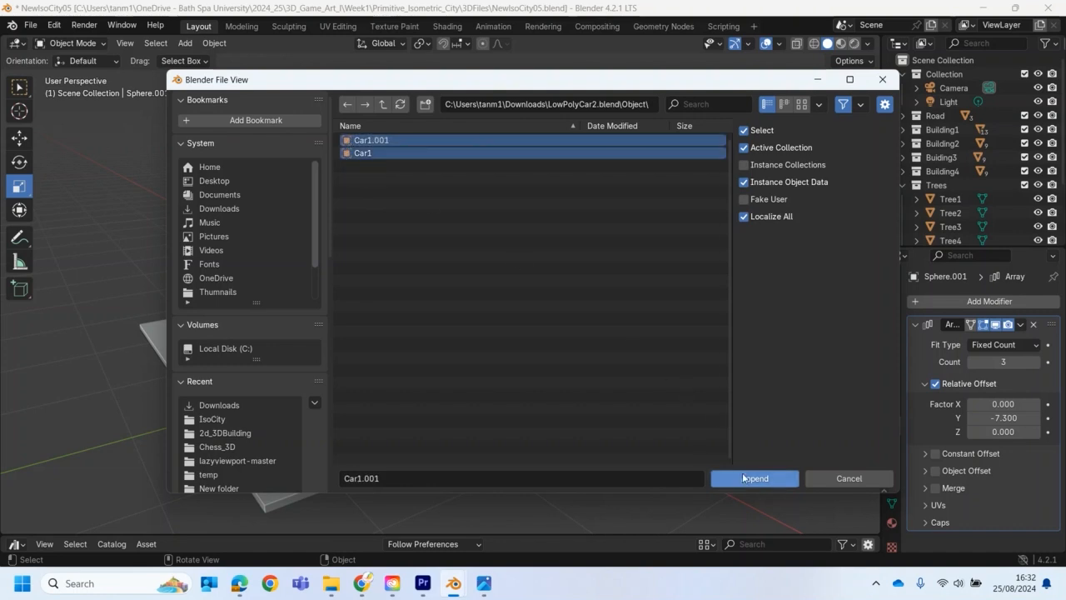
click(748, 479)
Scale both appended cars down together by 0.228 and again by 0.677.
middle_drag(748, 479, 736, 408)
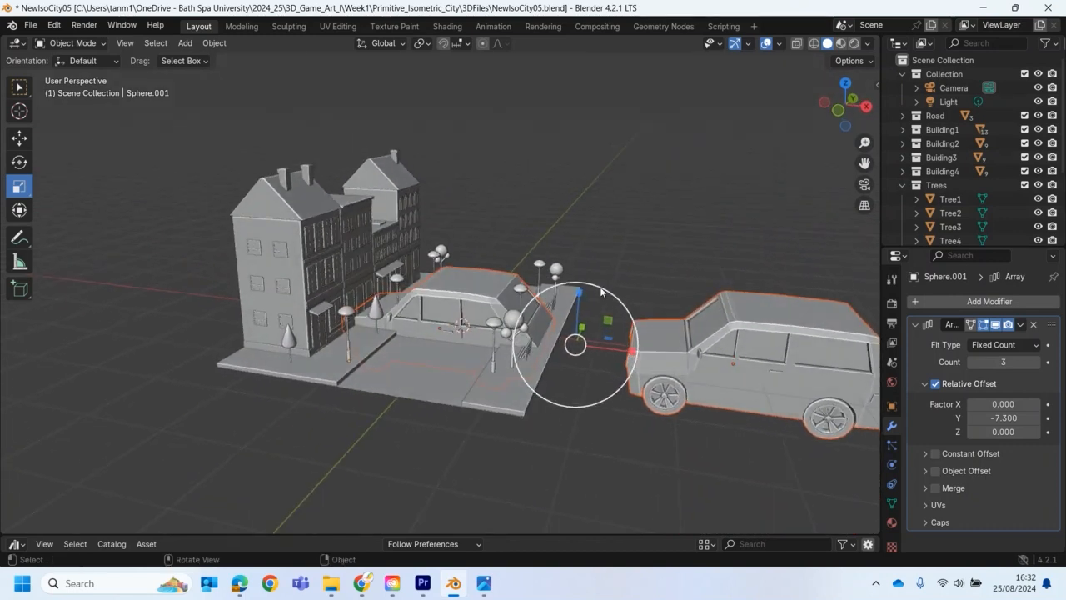
key(s)
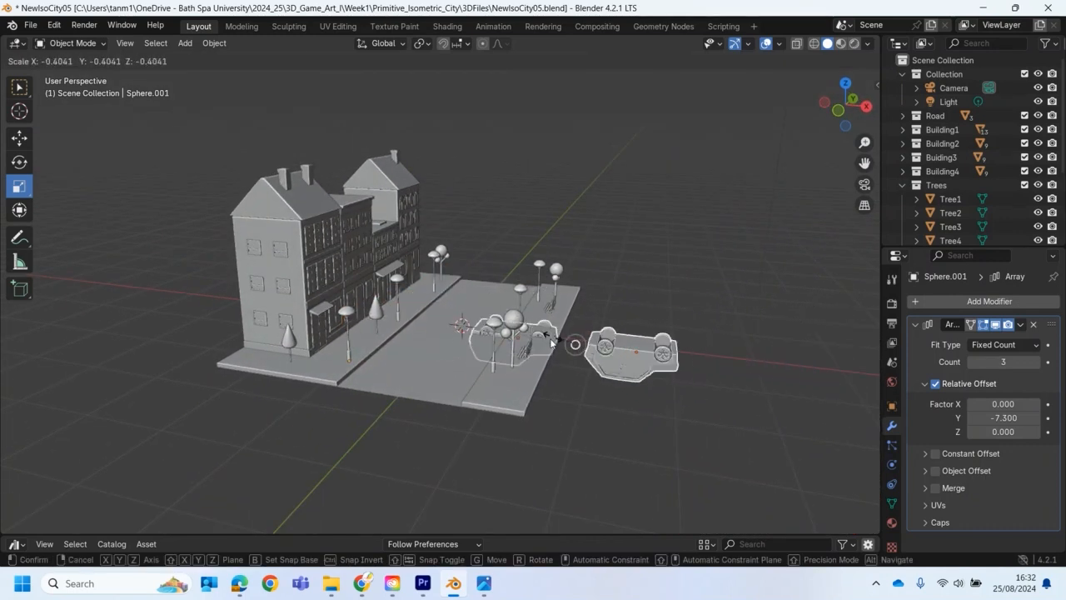
click(573, 336)
scroll(610, 370, up, 2)
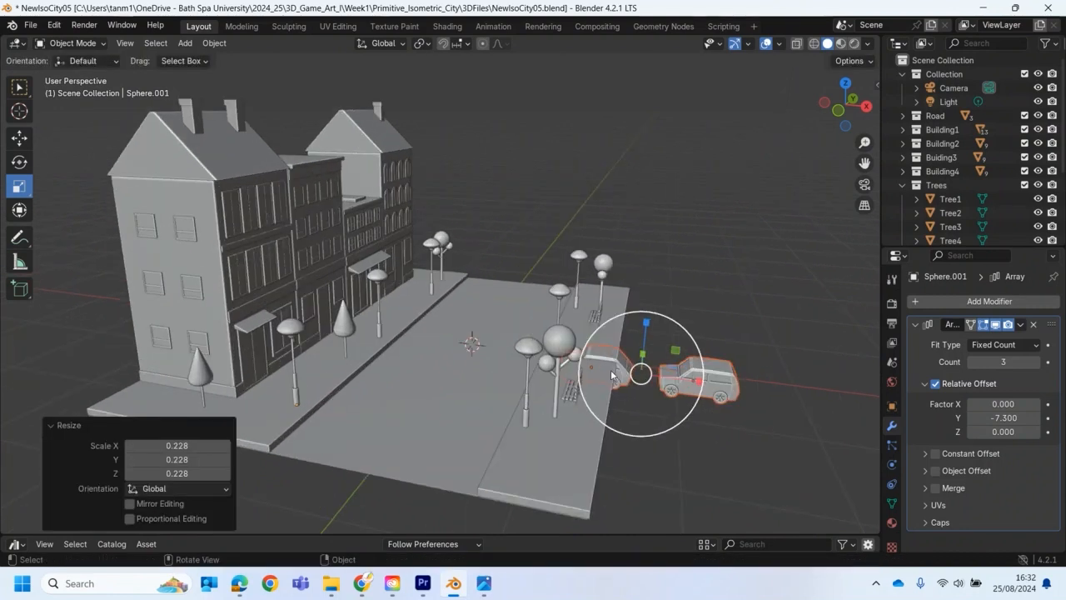
shift+middle_drag(676, 334, 518, 316)
scroll(524, 315, up, 4)
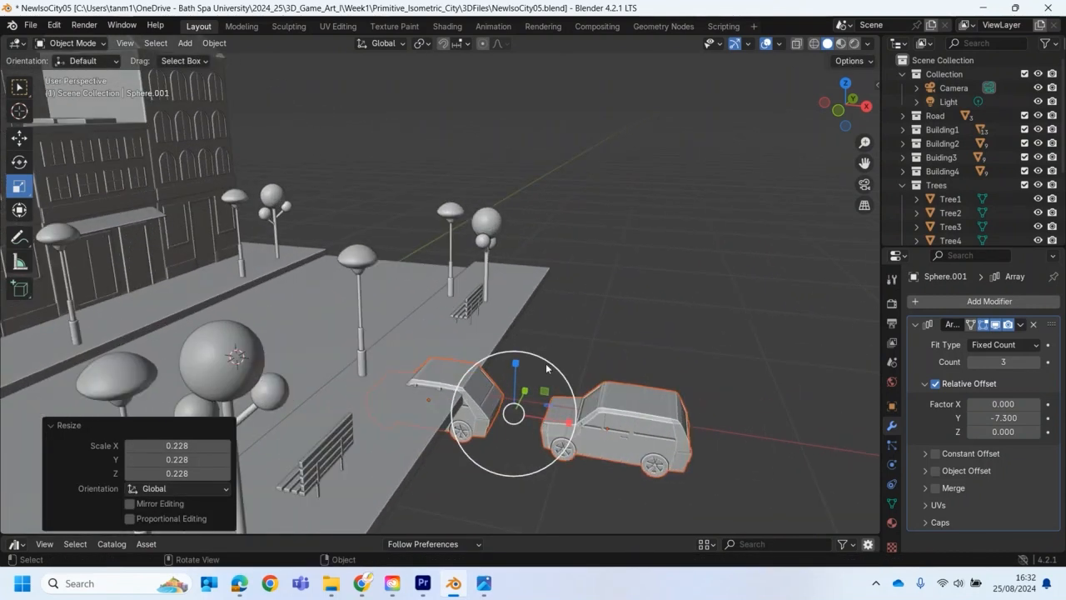
drag(548, 363, 532, 373)
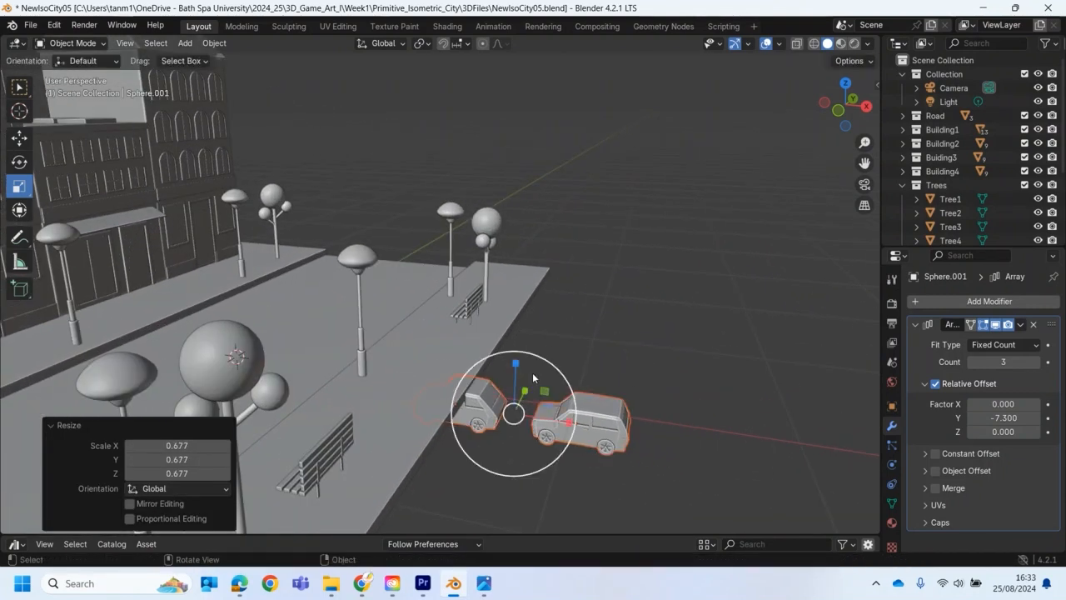
Move both cars -1.749 m along X onto the road and raise them about 0.178 m along Z.
key(g)
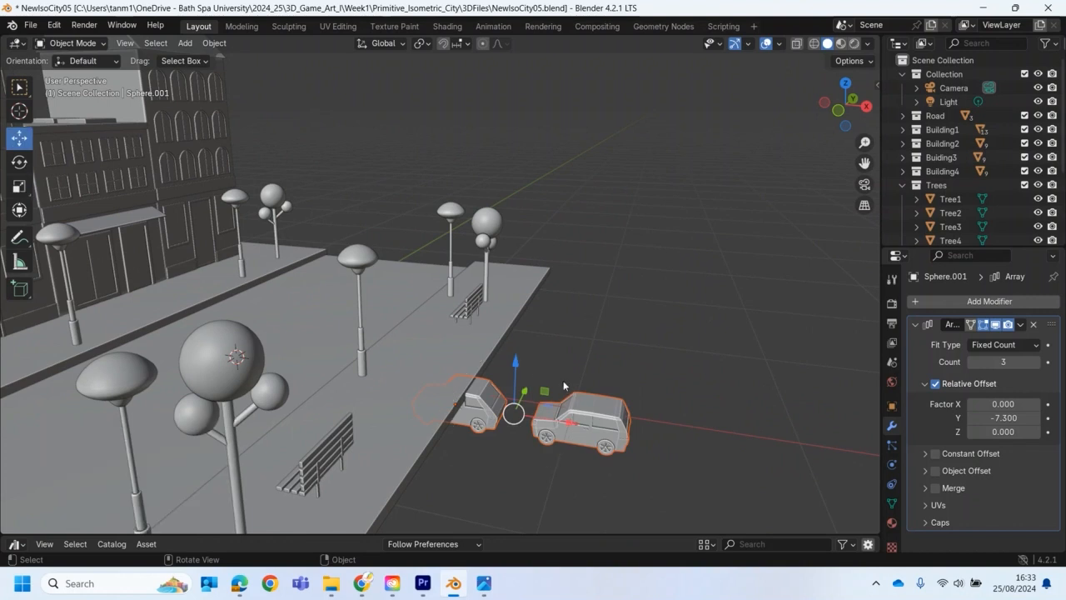
drag(575, 425, 287, 380)
middle_drag(288, 380, 342, 363)
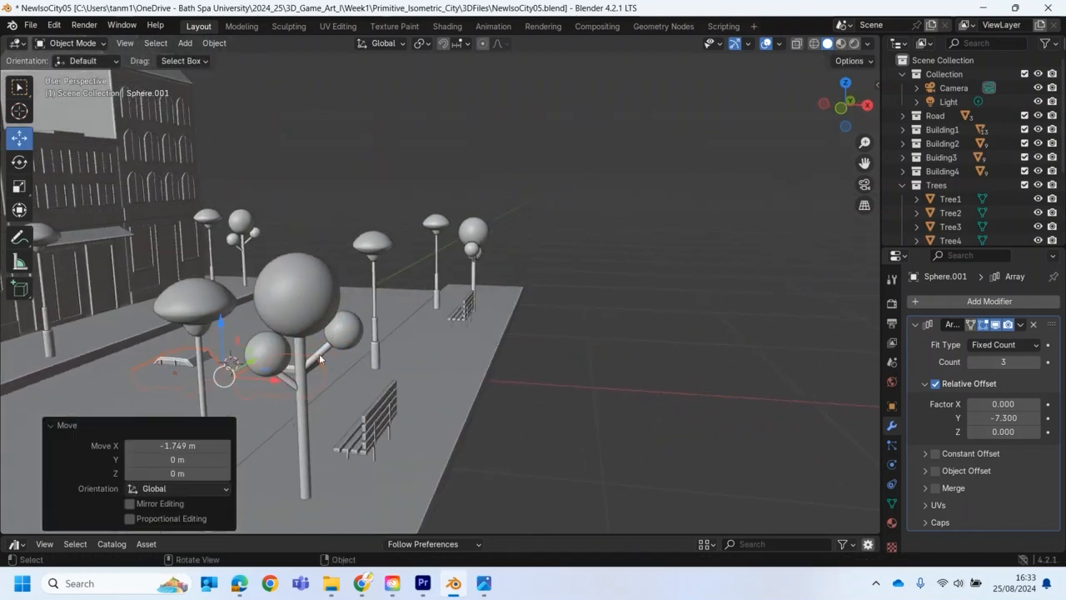
key(KP_1)
drag(257, 306, 262, 271)
middle_drag(282, 296, 217, 374)
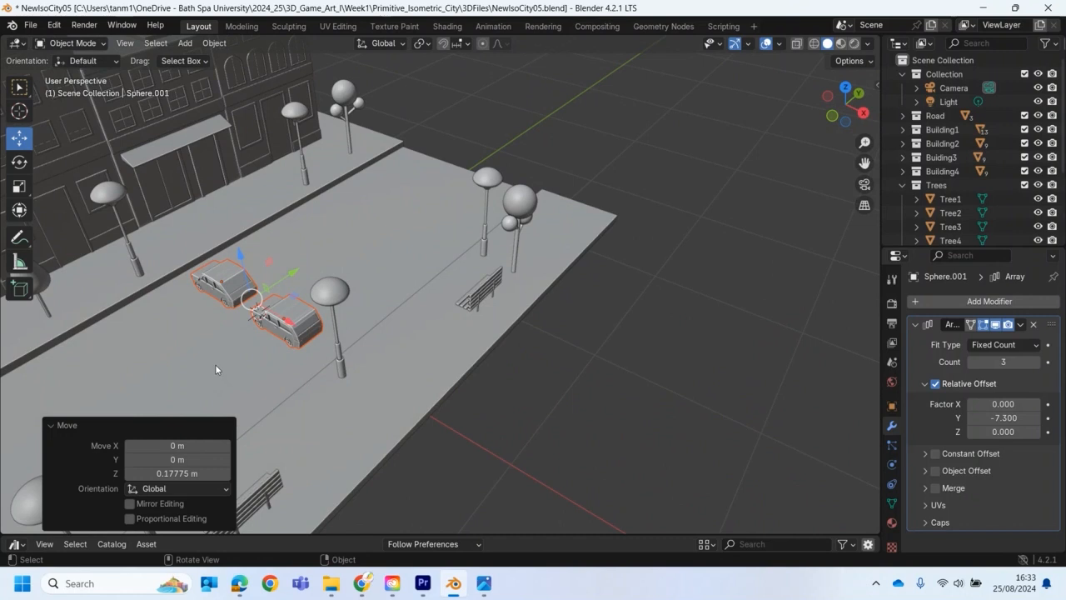
Rotate both cars 90° about the Z axis so they line up with the road.
key(r)
drag(230, 339, 292, 296)
click(181, 459)
text(90)
key(Return)
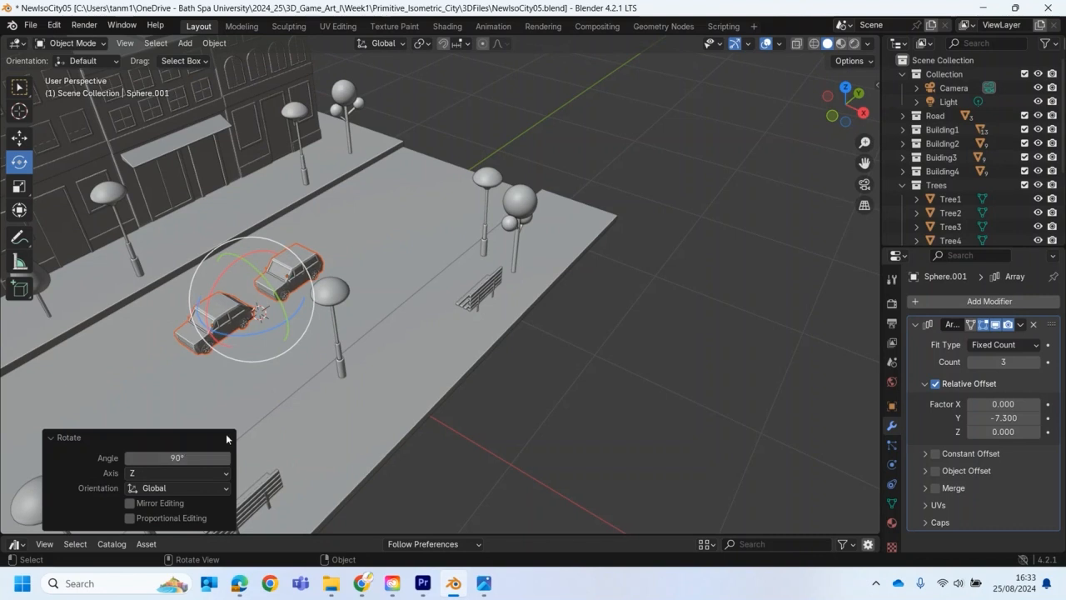
Select only Car1 and move it along X into the lane beside the buildings.
scroll(937, 191, down, 5)
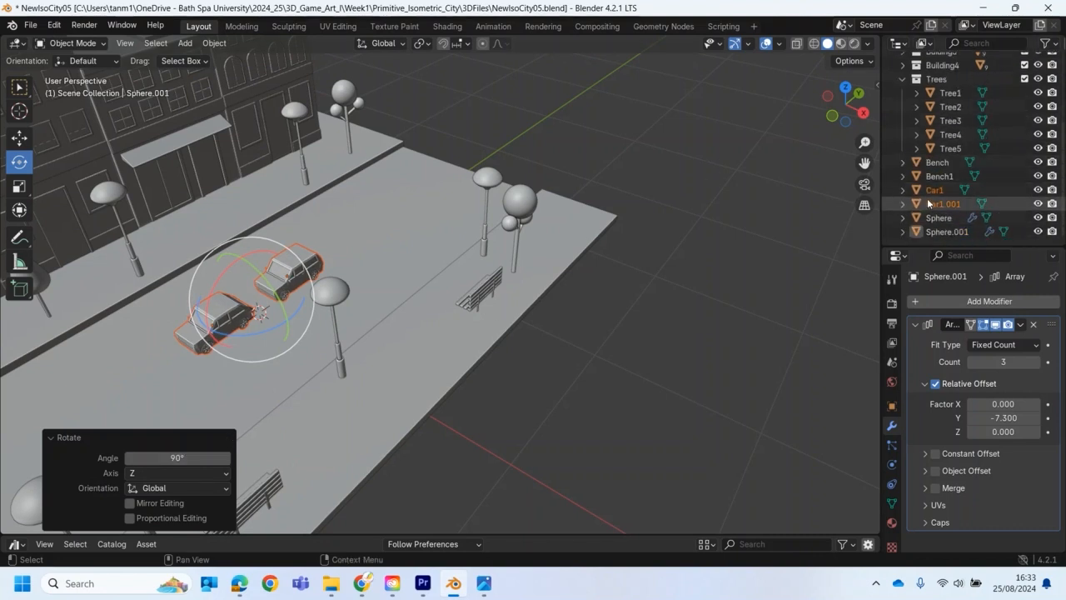
click(937, 190)
scroll(284, 323, up, 1)
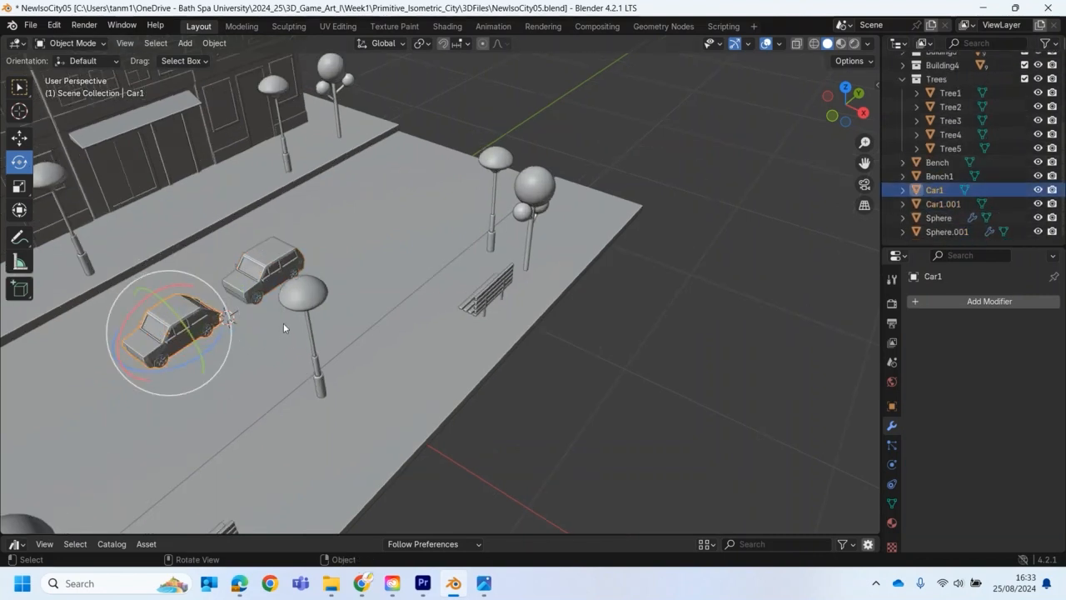
key(KP_1)
middle_drag(281, 320, 247, 371)
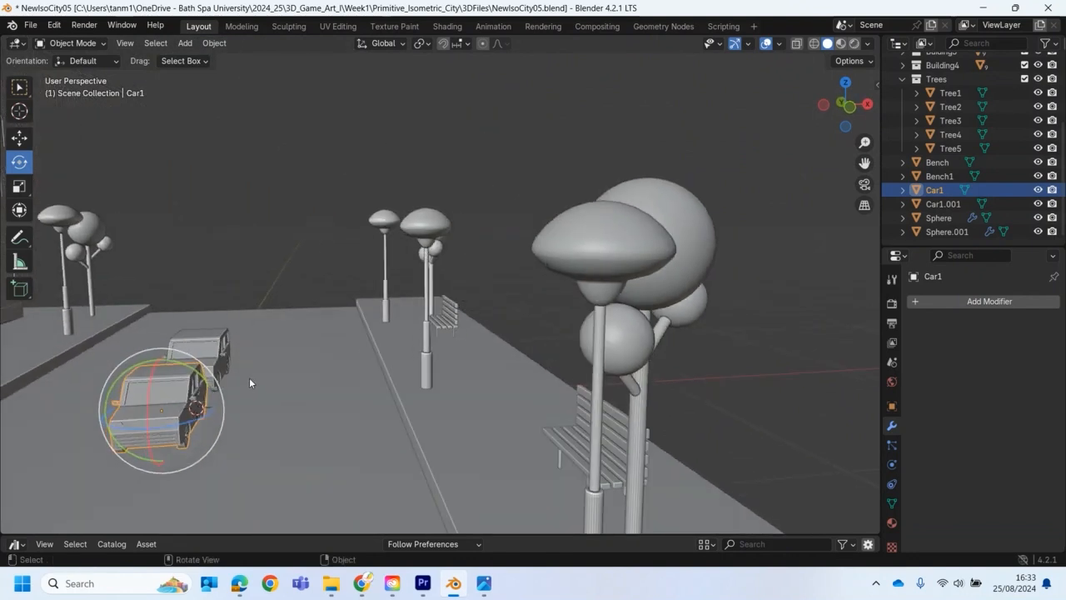
key(g)
drag(218, 409, 133, 413)
Move Car1.001 about 0.456 m along X into the lane beside the benches.
click(195, 350)
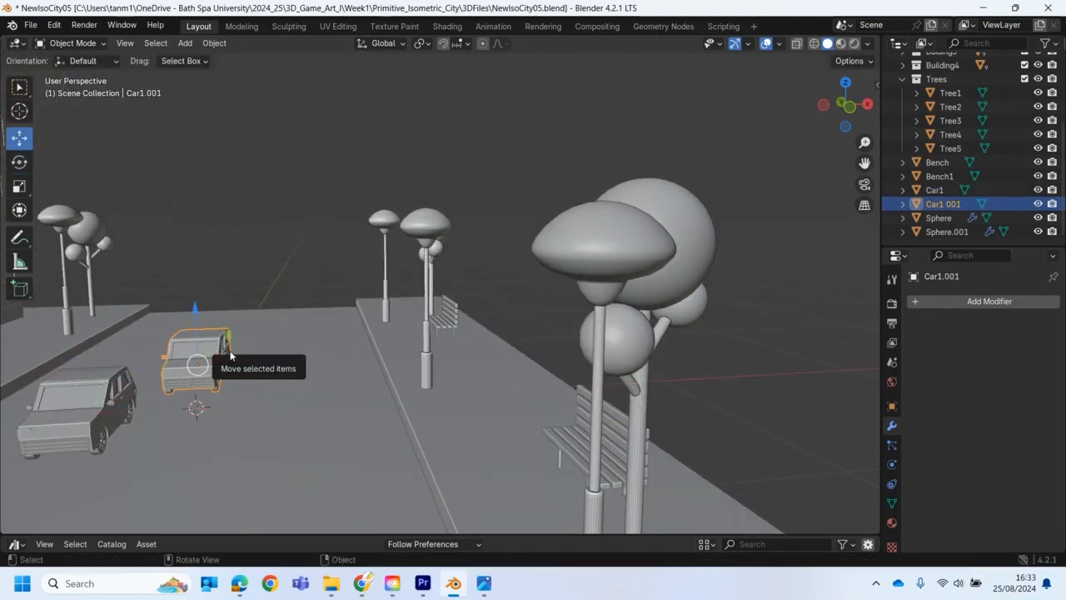
scroll(231, 357, down, 2)
middle_drag(231, 357, 263, 365)
drag(301, 330, 376, 342)
middle_drag(376, 342, 242, 360)
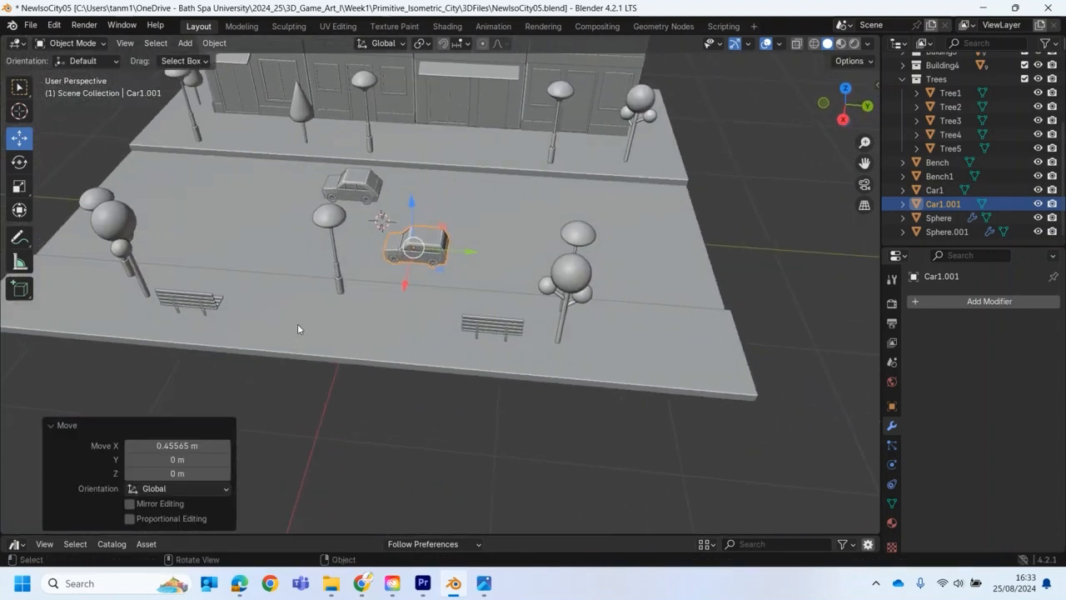
Select both cars and scale them up by 1.258 and again by 1.086.
shift+click(350, 185)
middle_drag(351, 185, 483, 193)
click(19, 186)
drag(281, 248, 321, 258)
middle_drag(321, 258, 268, 320)
middle_drag(511, 406, 428, 325)
key(s)
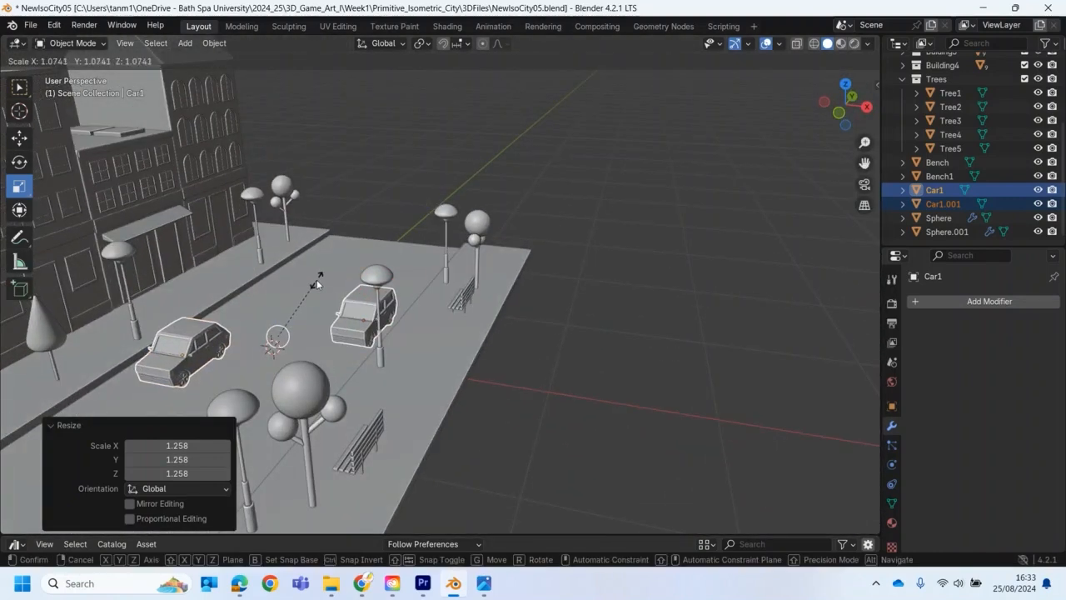
click(317, 280)
Scale both cars by a further 1.186, judging their size against the road from above.
middle_drag(317, 279, 399, 313)
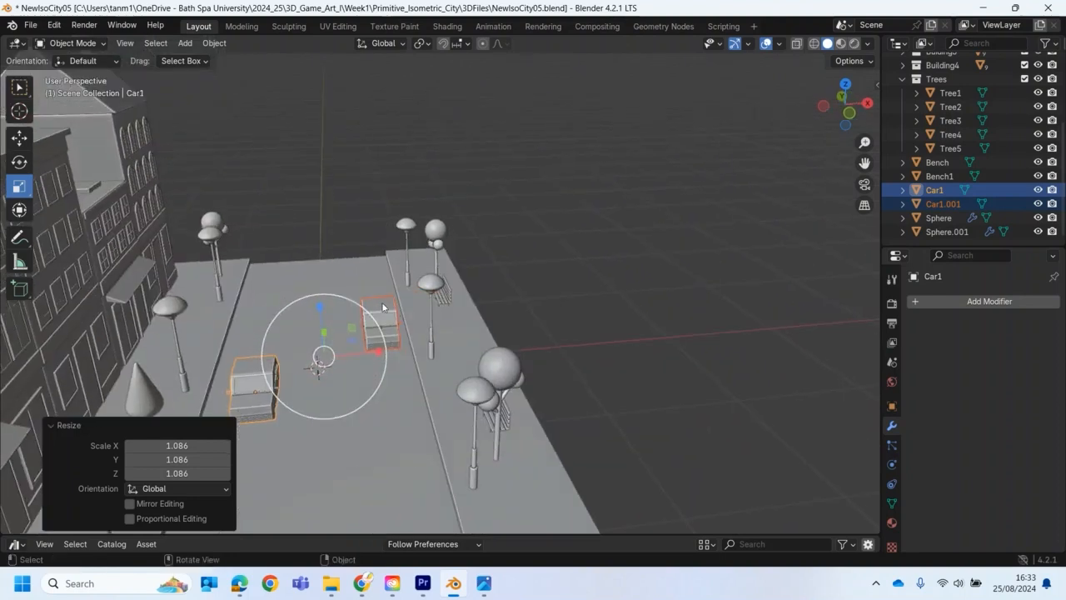
key(KP_7)
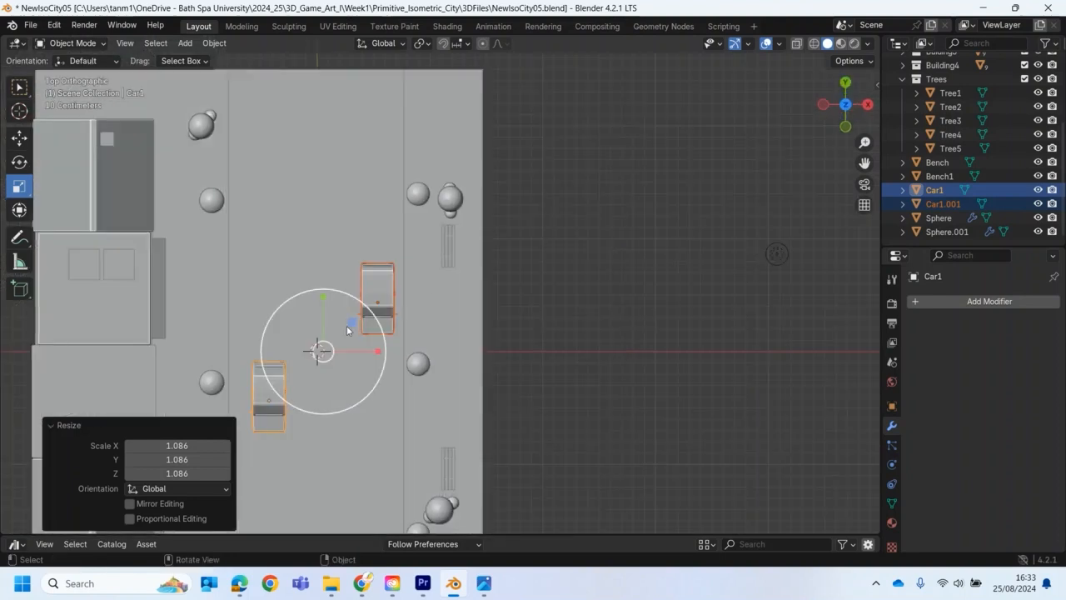
key(s)
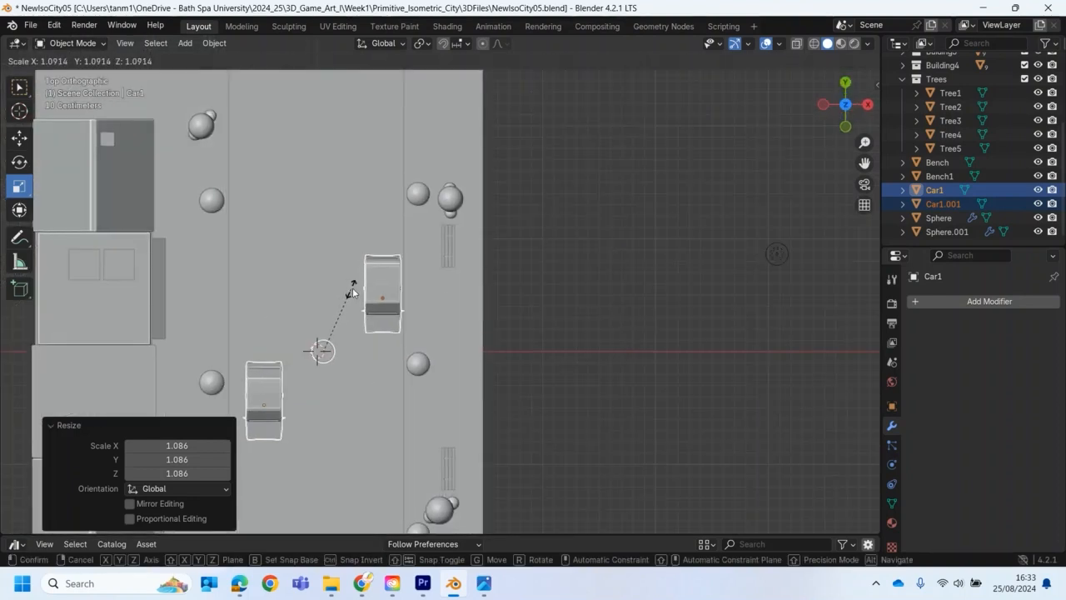
click(346, 297)
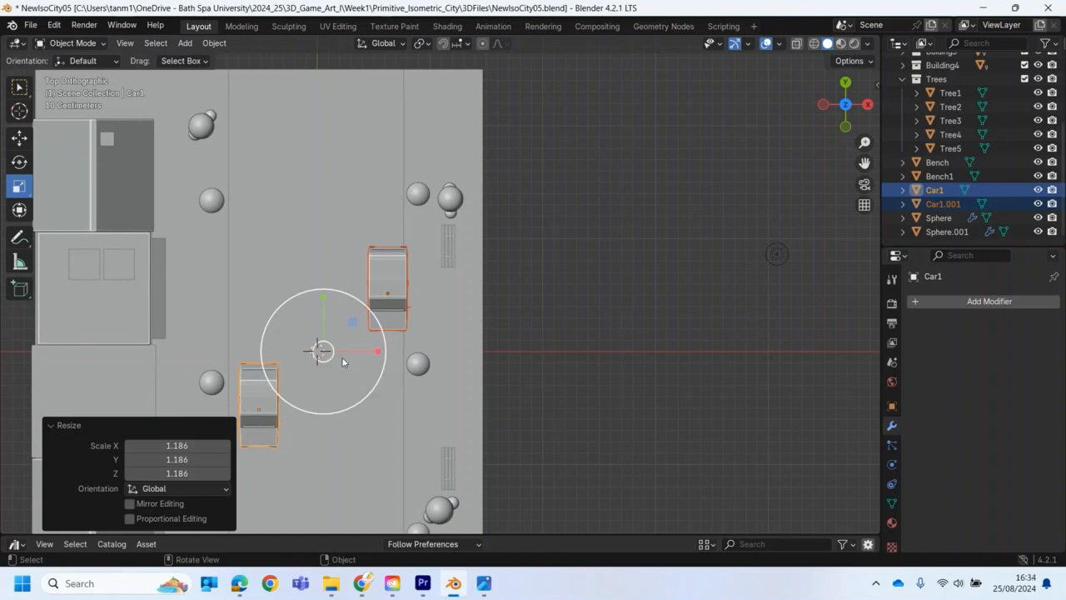
Shift both cars slightly along X towards the benches, and bring Car1.001 back along X inside its lane.
key(g)
drag(383, 352, 393, 350)
click(398, 311)
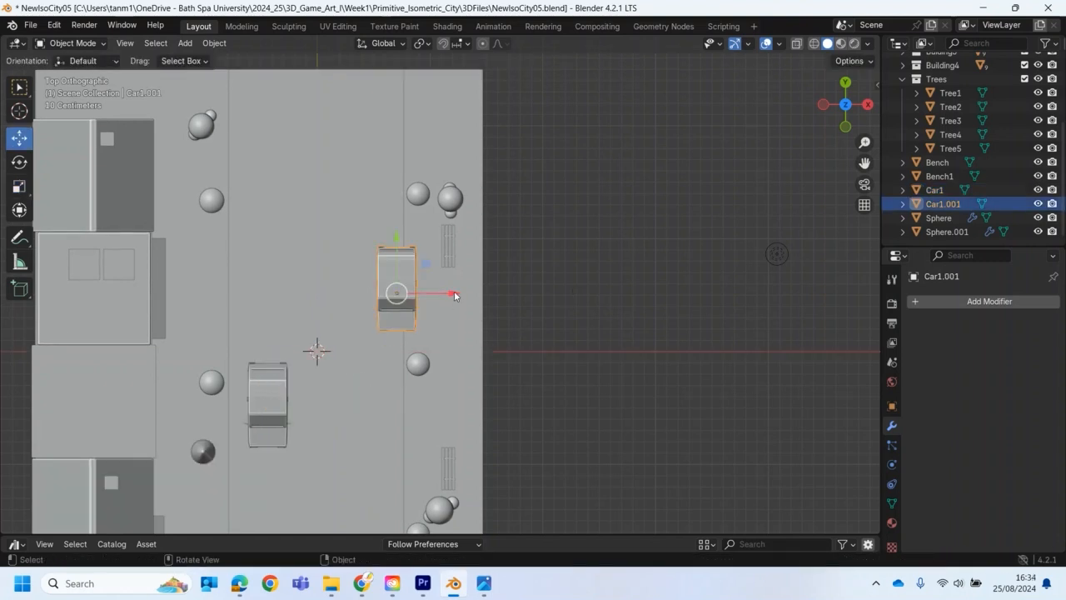
drag(456, 296, 418, 297)
Rotate Car1.001 by -180° about the Z axis so it faces the opposite direction.
click(19, 163)
drag(372, 243, 358, 345)
click(178, 458)
text(-180)
key(Return)
Select both cars and raise them about 0.059 m along Z so their wheels rest on the road.
middle_drag(661, 321, 474, 220)
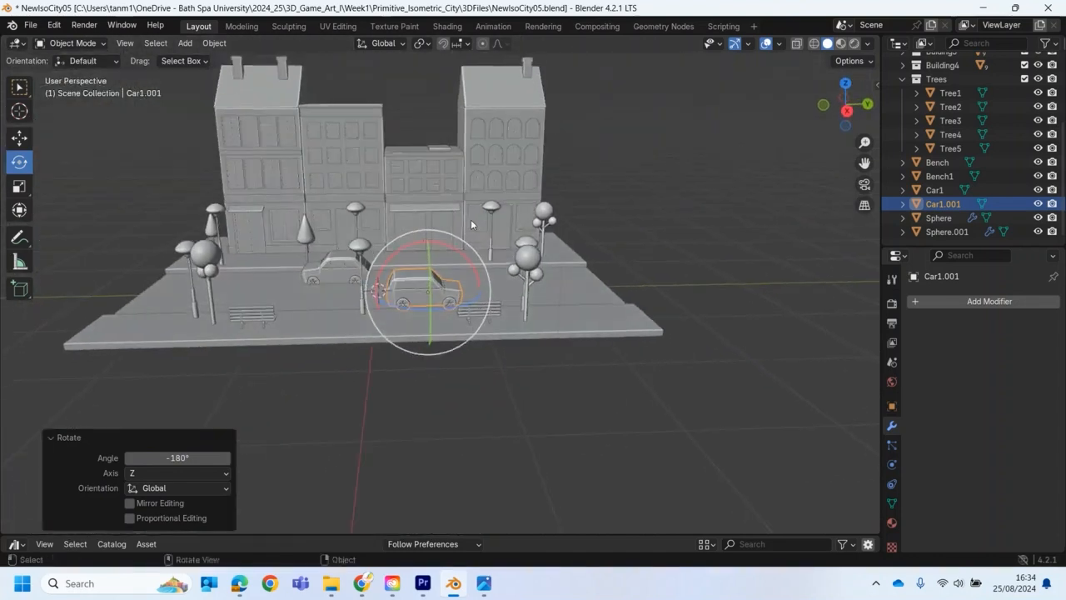
key(KP_1)
drag(247, 263, 366, 310)
click(19, 139)
drag(313, 259, 313, 252)
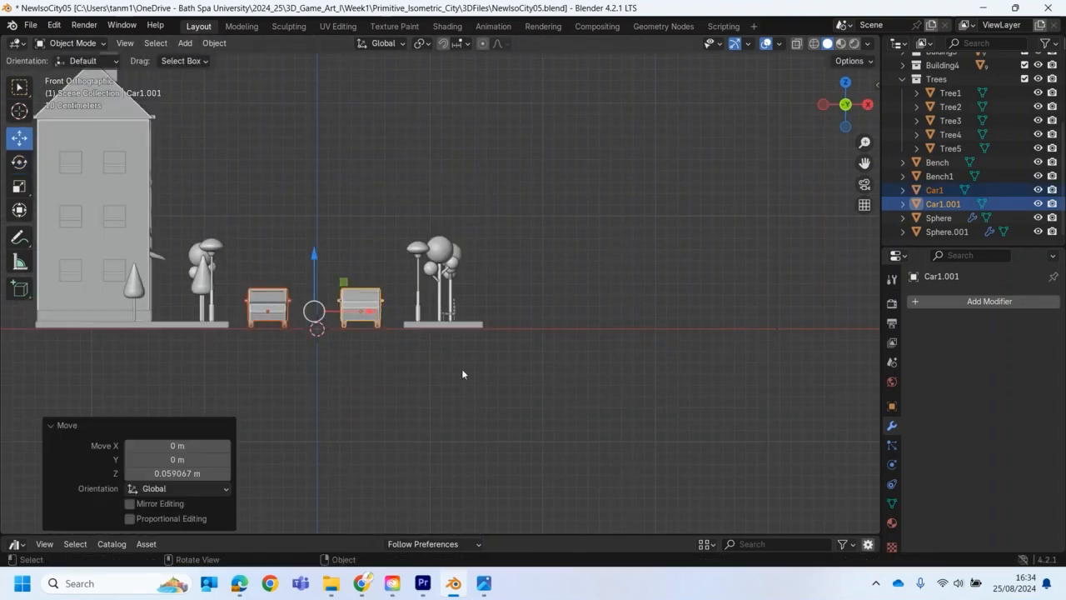
Move Car1.001 along Y farther up its lane.
middle_drag(350, 297, 250, 354)
click(413, 277)
click(403, 258)
drag(456, 250, 494, 242)
Shift Car1 slightly along X towards the road's centre and forward along Y, and check the layout through the camera.
click(288, 238)
drag(292, 269, 299, 283)
drag(346, 245, 389, 244)
middle_drag(432, 338, 546, 371)
key(KP_0)
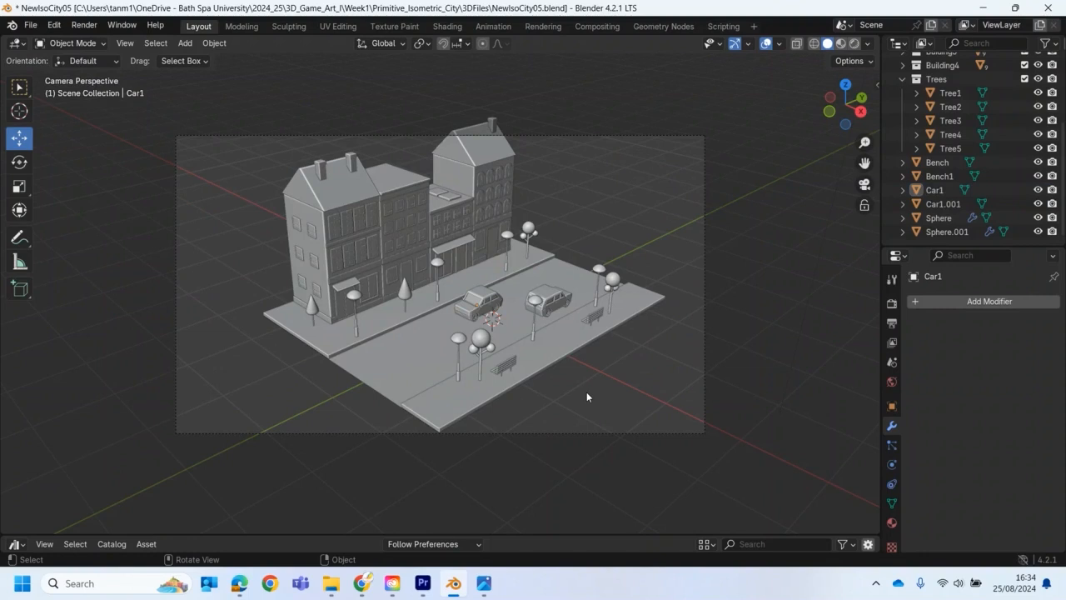
Move Car1 about -0.039 m along X, back towards the buildings.
middle_drag(531, 388, 343, 415)
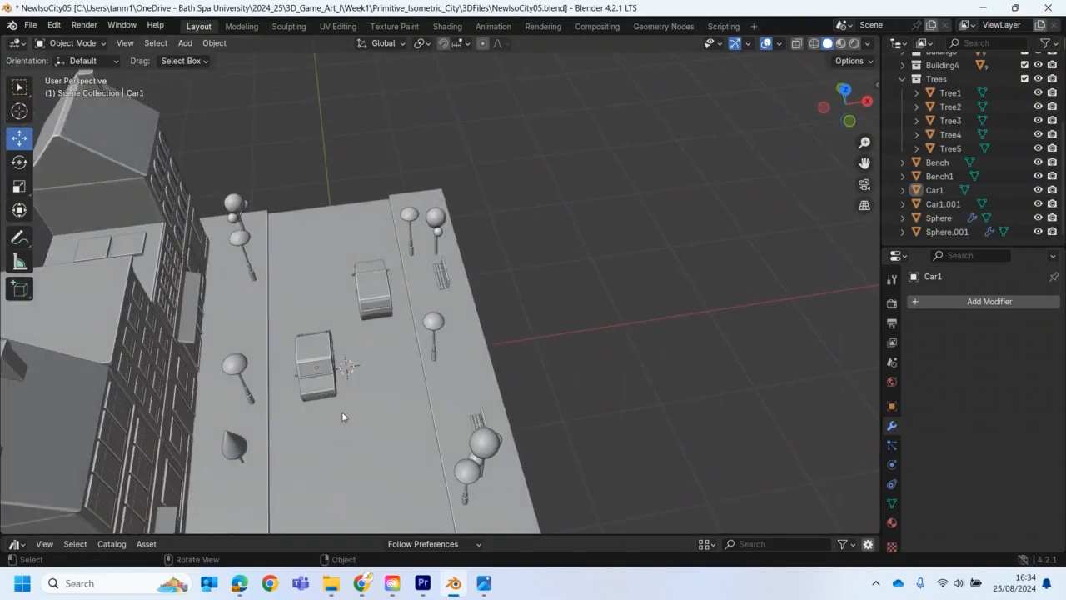
click(320, 358)
drag(370, 370, 366, 370)
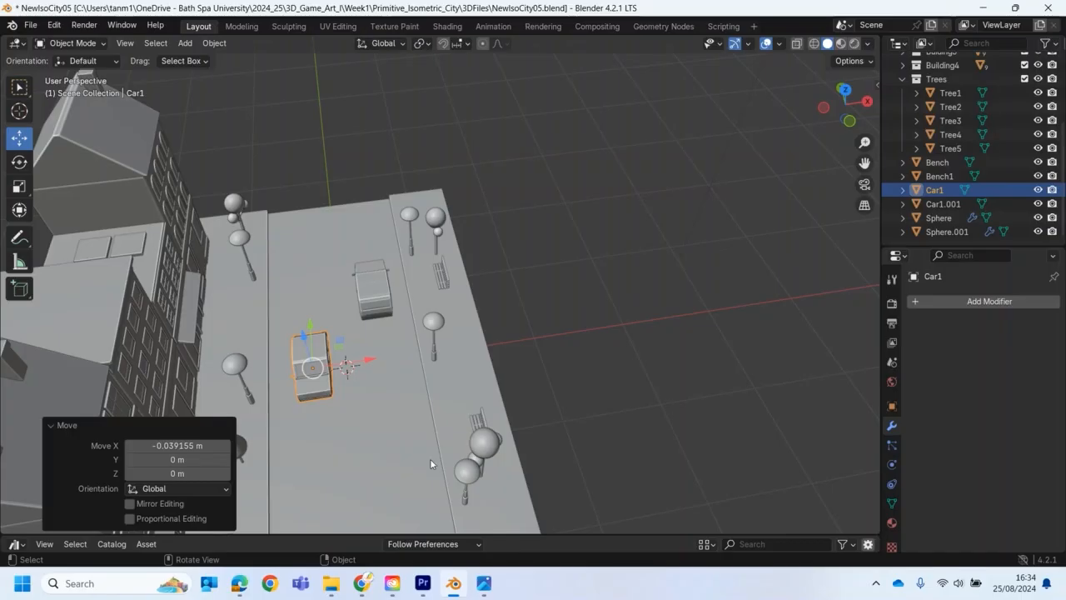